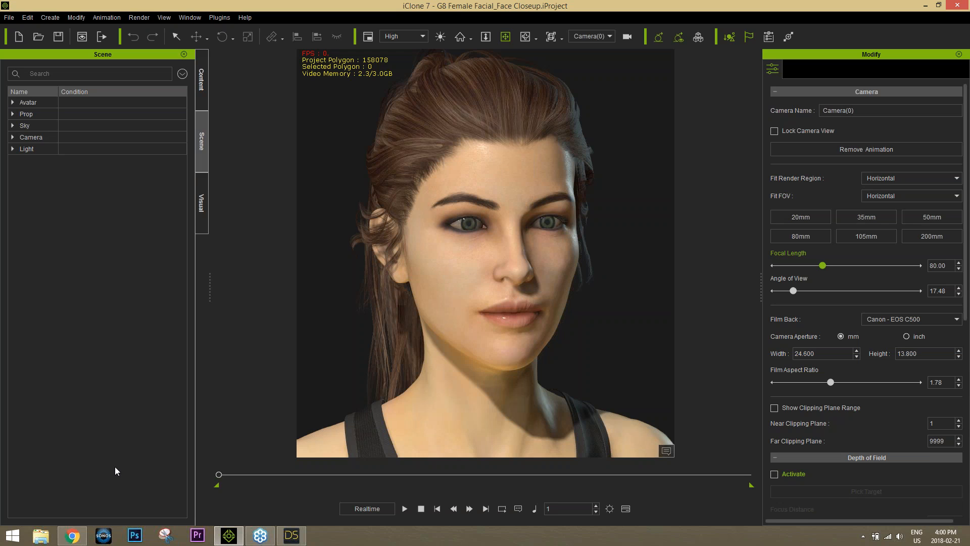
# Switch from iClone 7 to the Reallusion upcoming-webinars page in Chrome
pyautogui.click(73, 534)
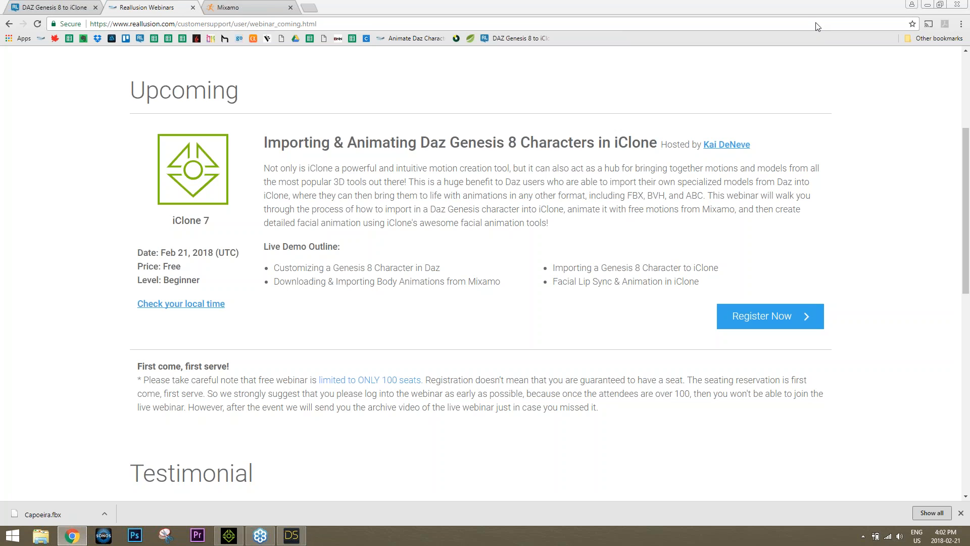
# Return to the iClone 7 G8 Female Facial_Face Closeup project
pyautogui.click(238, 536)
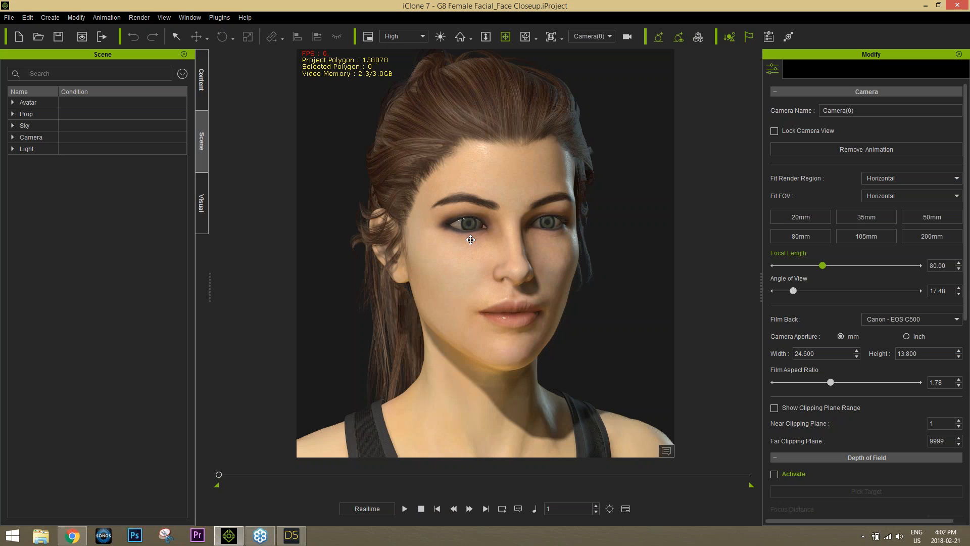
# Preview Face Puppet on the female avatar using the third full-face profile
pyautogui.click(527, 266)
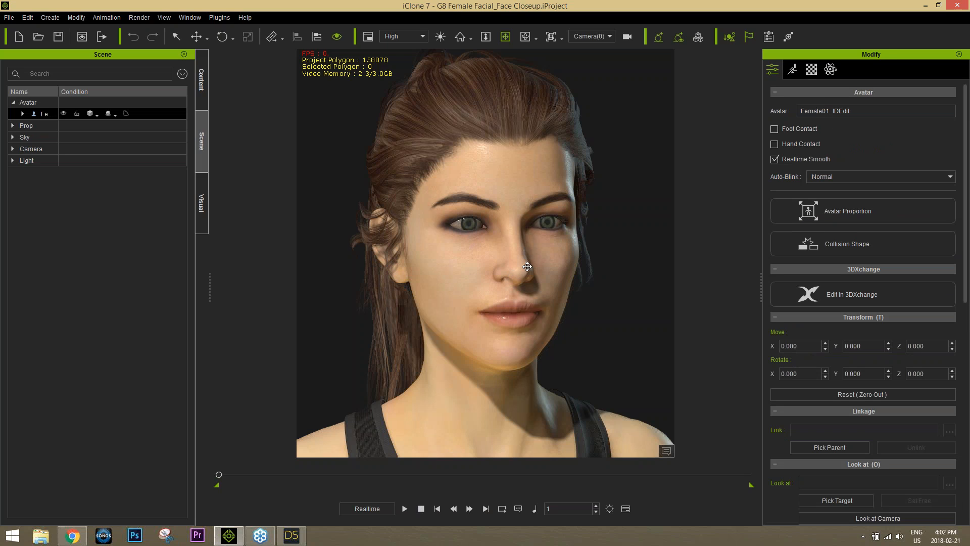
pyautogui.click(791, 71)
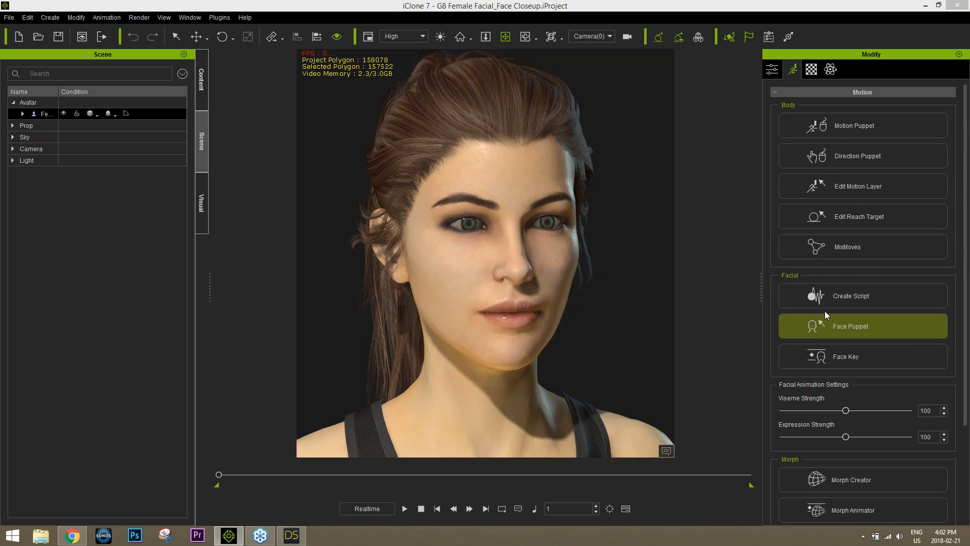
pyautogui.click(857, 326)
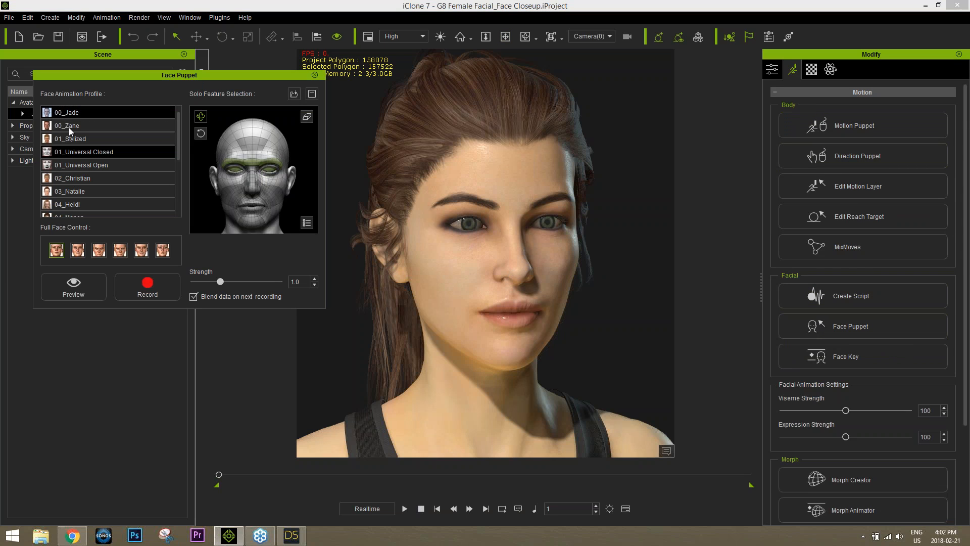
pyautogui.click(100, 252)
pyautogui.click(73, 286)
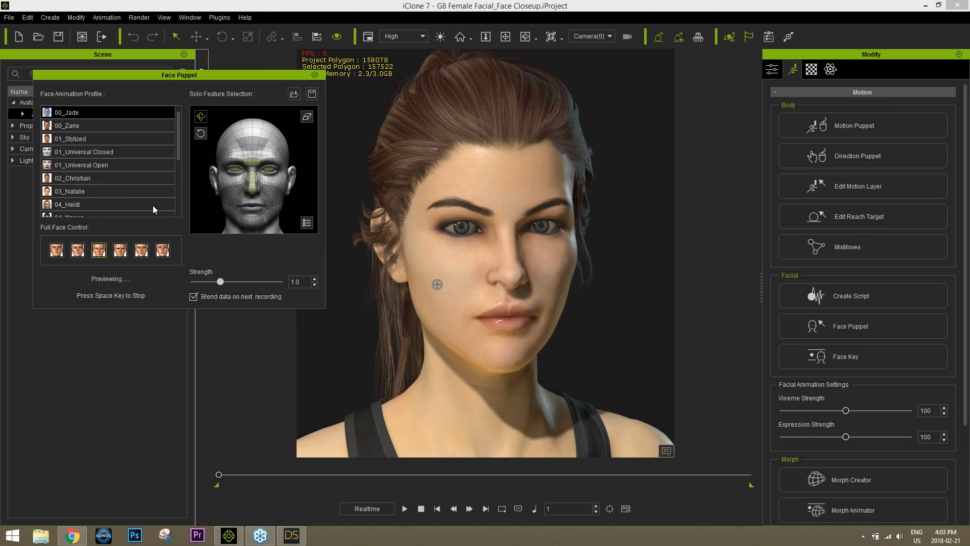
pyautogui.press('space')
pyautogui.press('space')
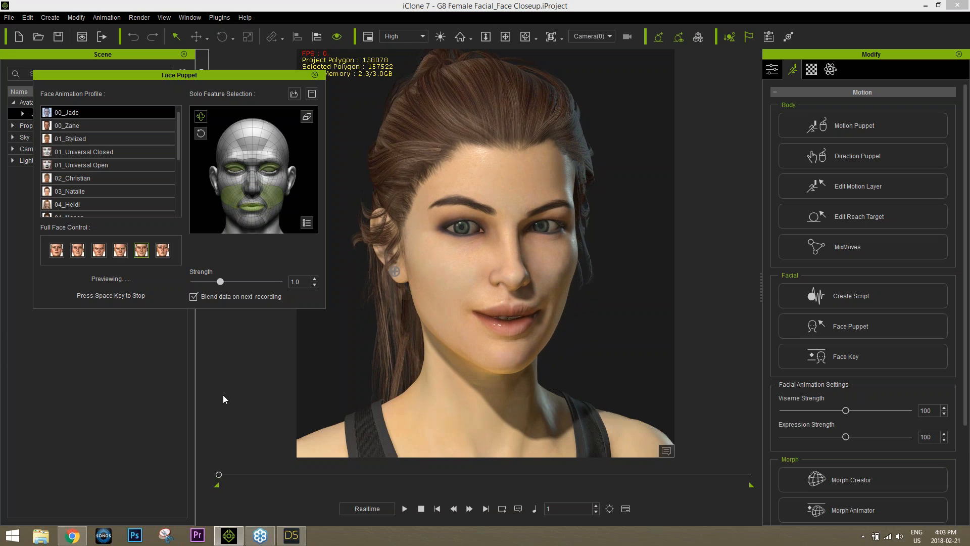
pyautogui.press('space')
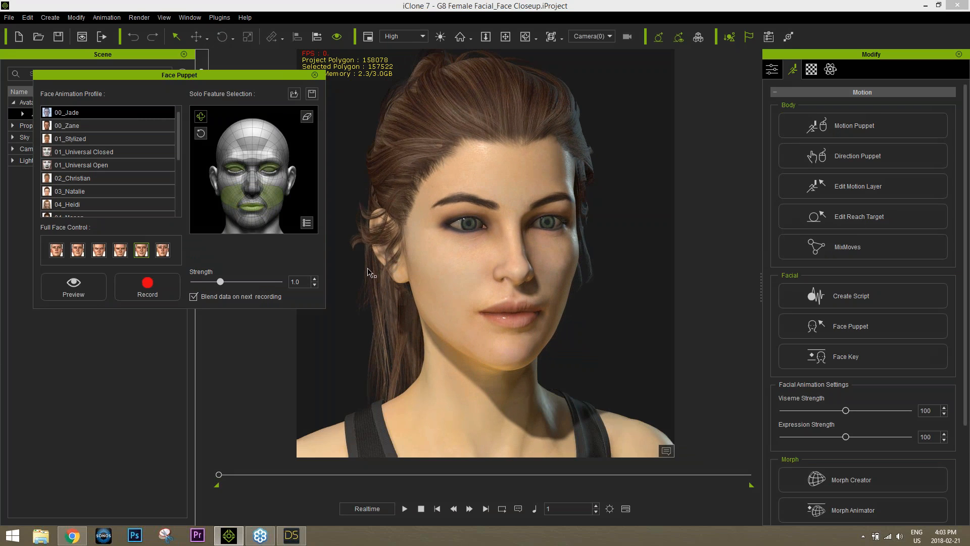
# Close the Face Puppet panel and exit iClone 7
pyautogui.click(315, 75)
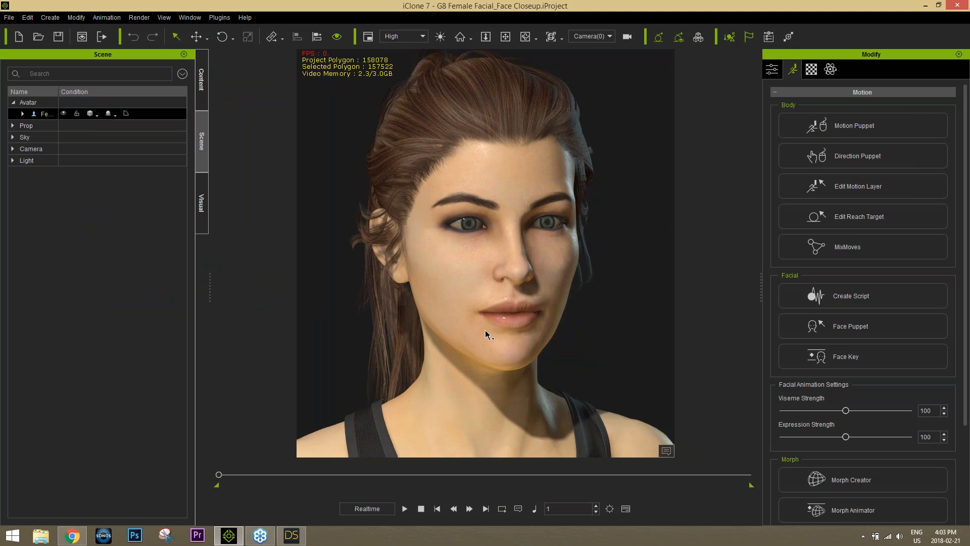
pyautogui.click(958, 5)
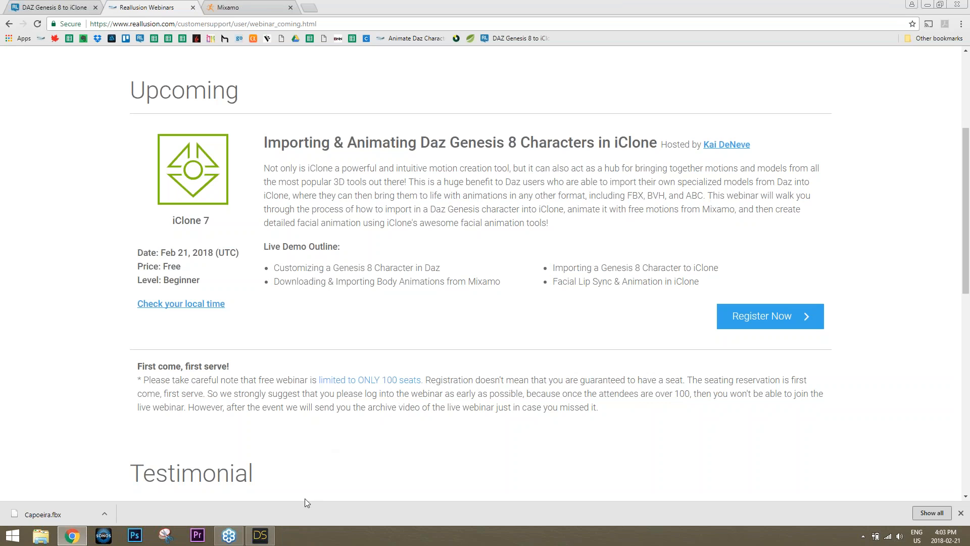
pyautogui.moveTo(263, 539)
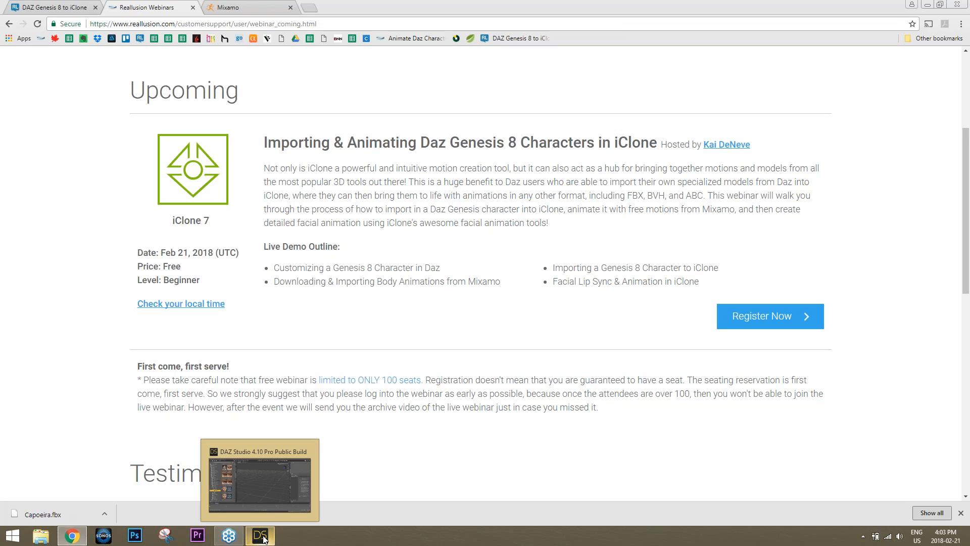
# In DAZ Studio, load Victoria 8 from the Genesis 8 Female Characters library
pyautogui.click(263, 539)
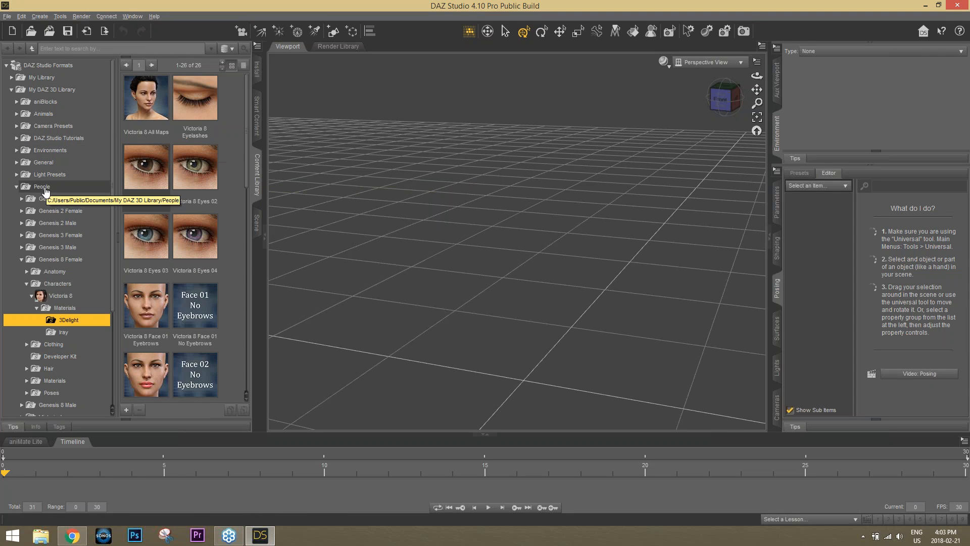
pyautogui.click(53, 283)
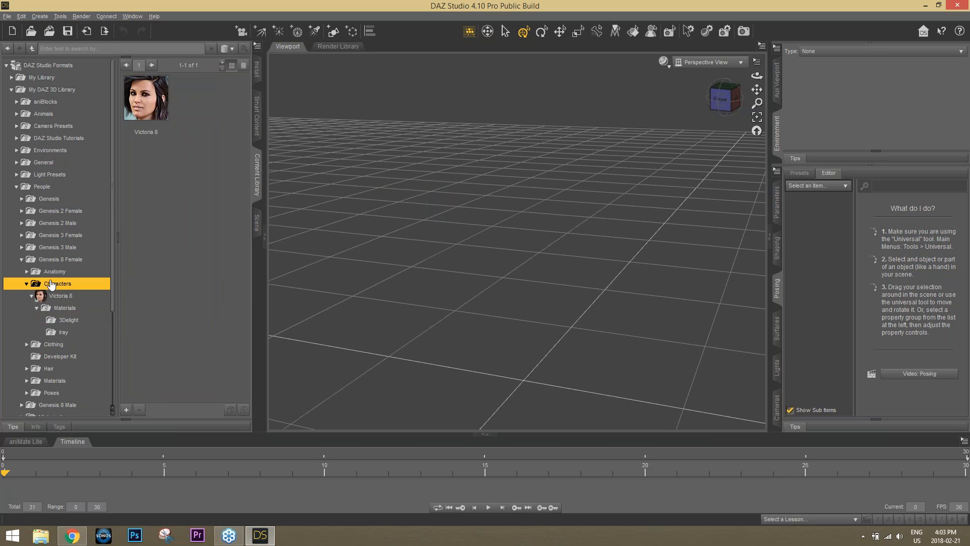
pyautogui.doubleClick(146, 105)
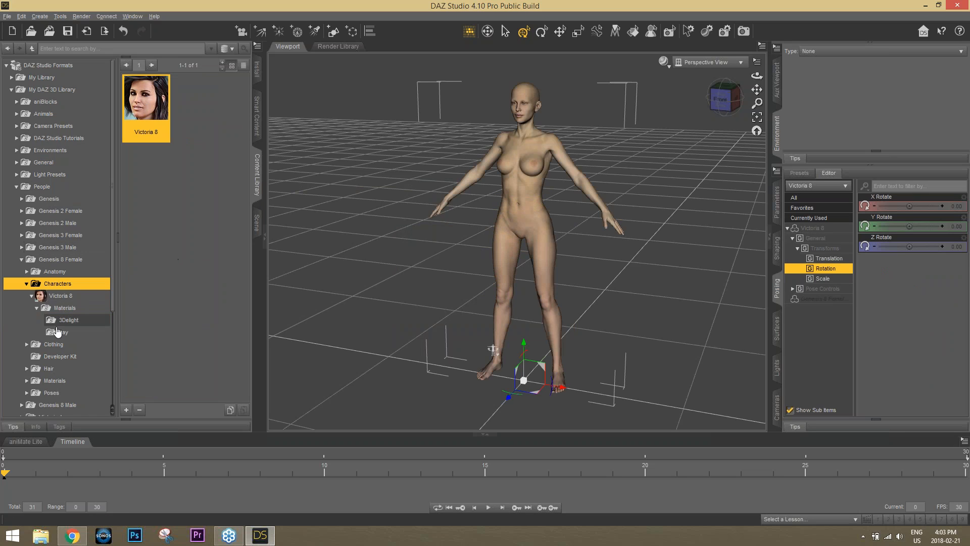
# Dress Victoria 8 in the OOT Velocity Outfit
pyautogui.click(27, 344)
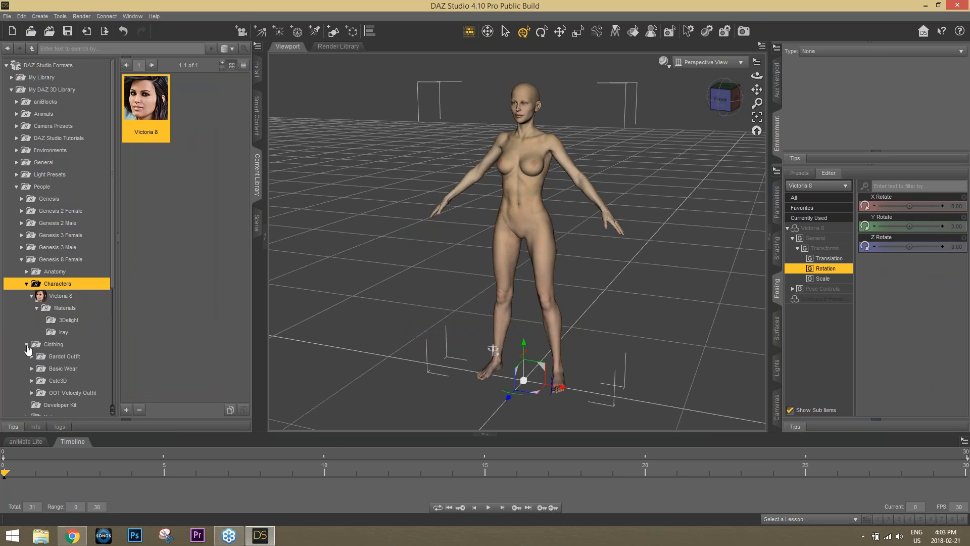
pyautogui.click(70, 392)
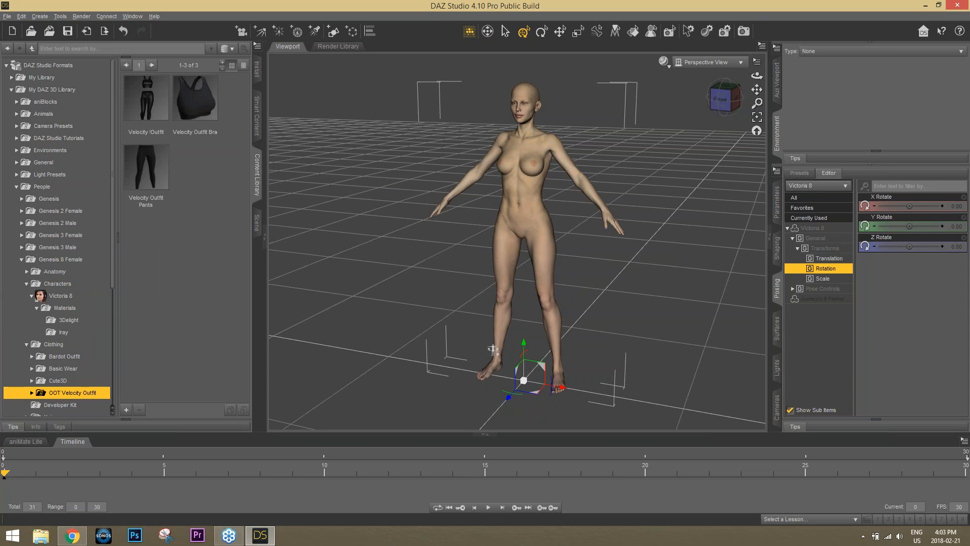
pyautogui.doubleClick(155, 111)
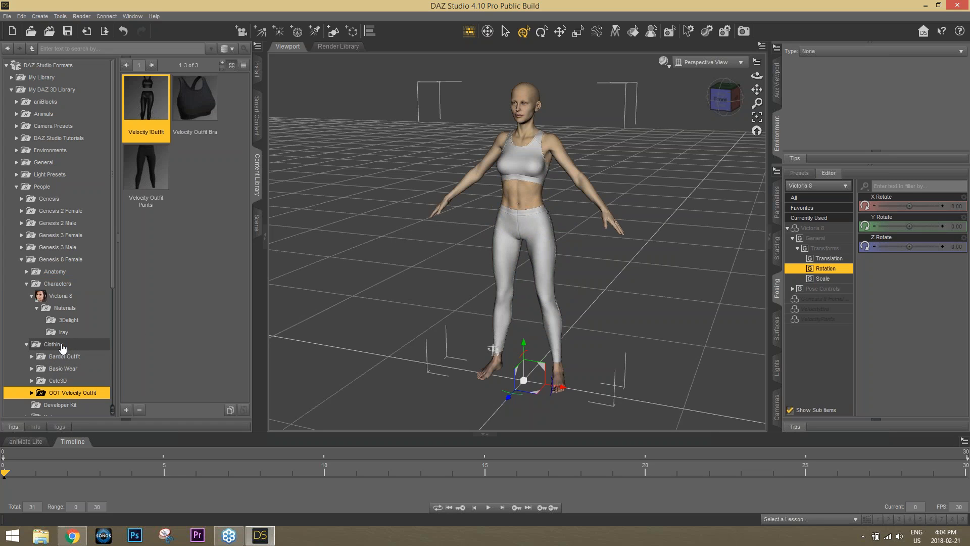
# Apply the black-and-pink Velocity Outfit 02 materials to the bra and the pants
pyautogui.scroll(-3, 60, 338)
pyautogui.click(33, 323)
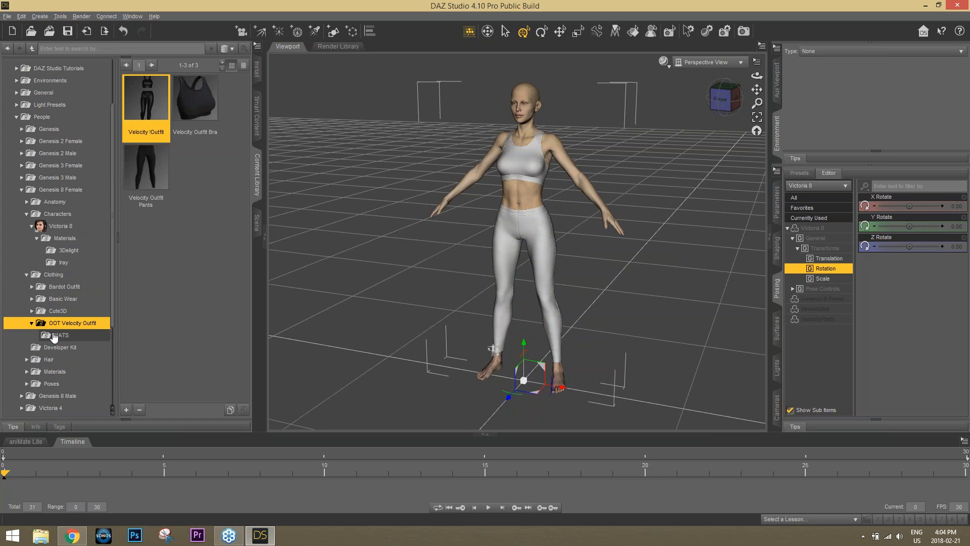
pyautogui.click(61, 335)
pyautogui.moveTo(126, 324); pyautogui.dragTo(520, 168)
pyautogui.rightClick(520, 166)
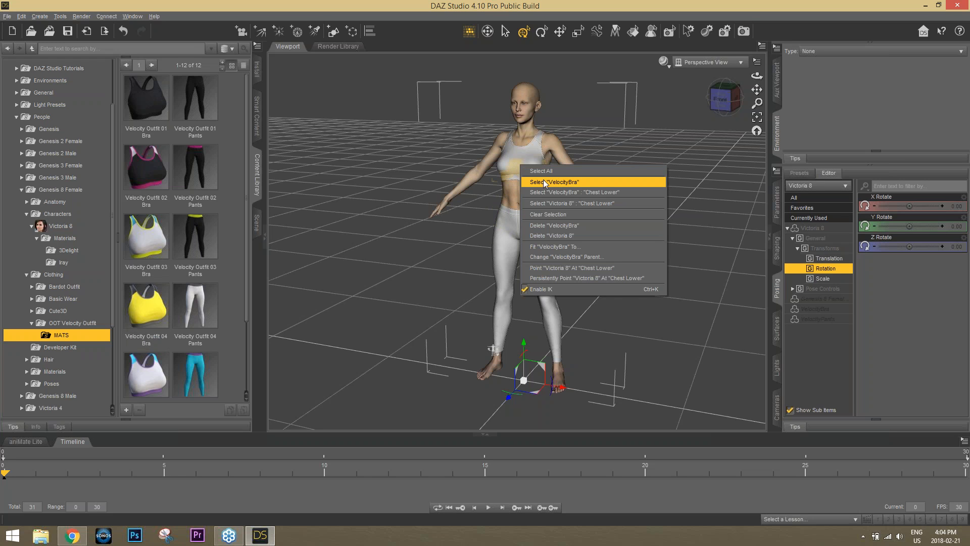
pyautogui.click(544, 180)
pyautogui.doubleClick(154, 180)
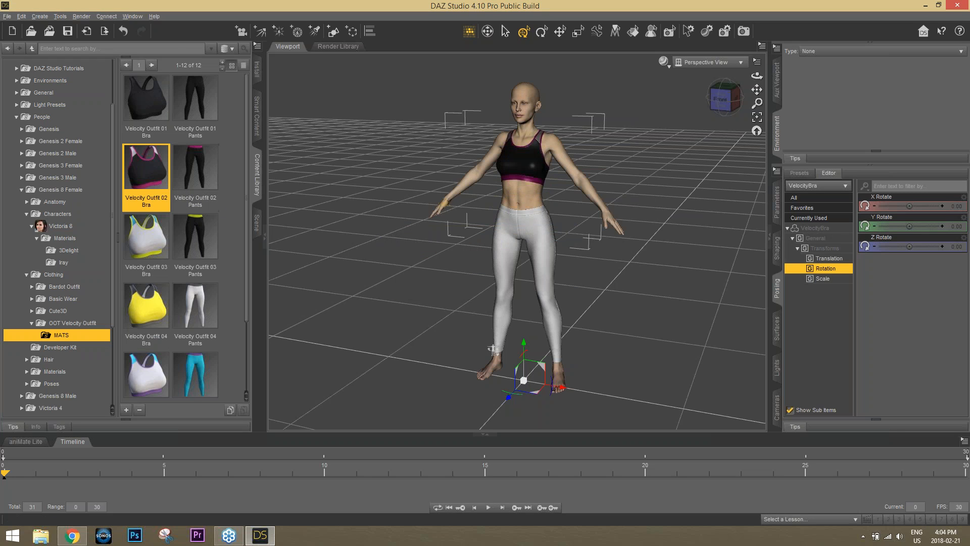
pyautogui.rightClick(540, 233)
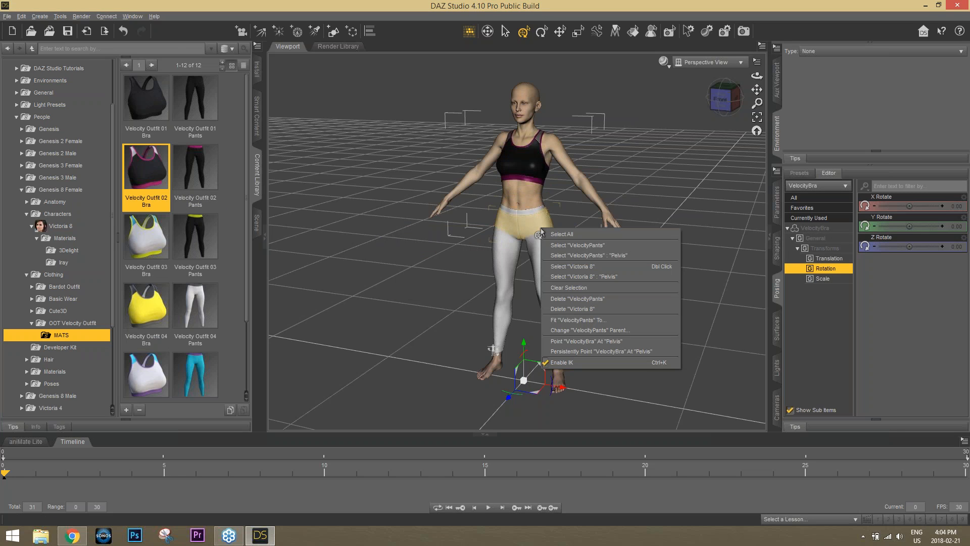
pyautogui.click(574, 245)
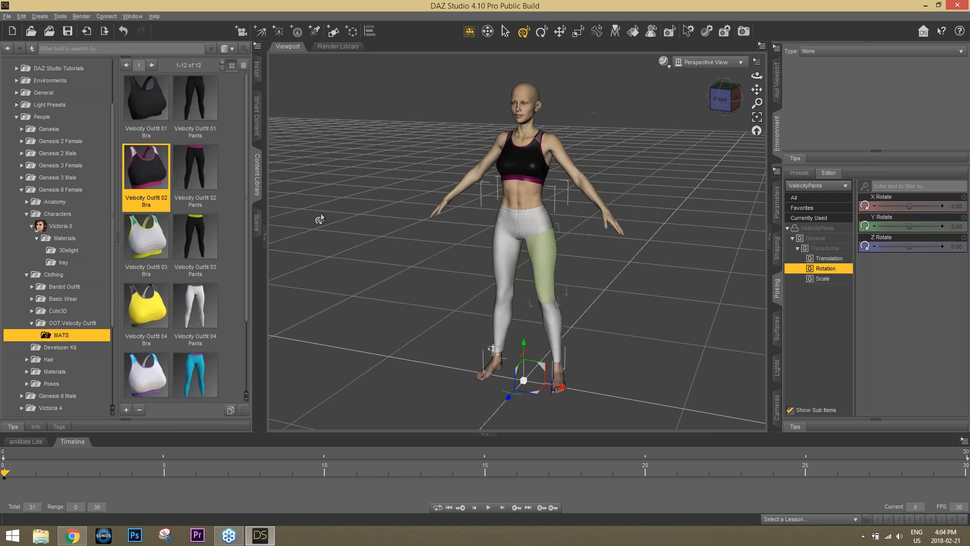
pyautogui.doubleClick(194, 185)
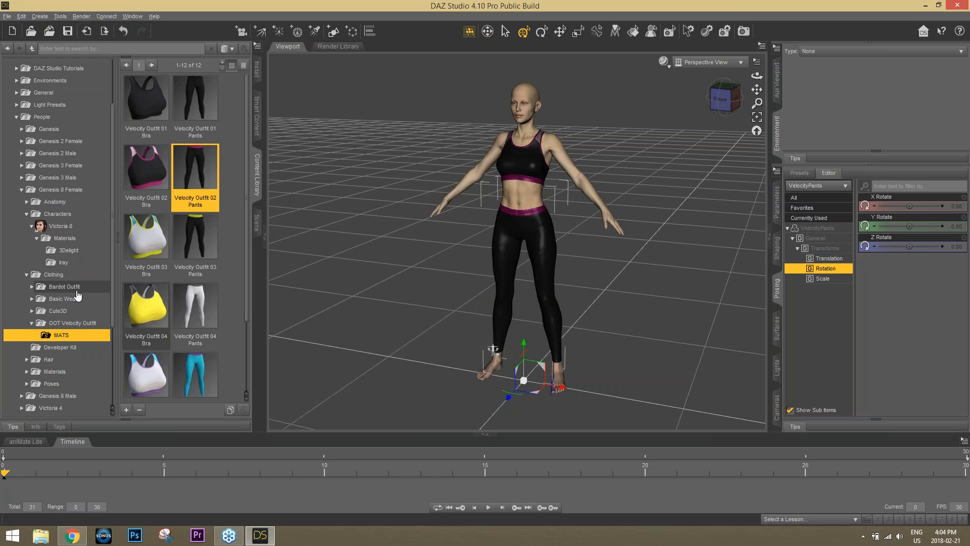
# Put the Cute3D Trail Running Shoes 4 on Victoria 8
pyautogui.click(55, 312)
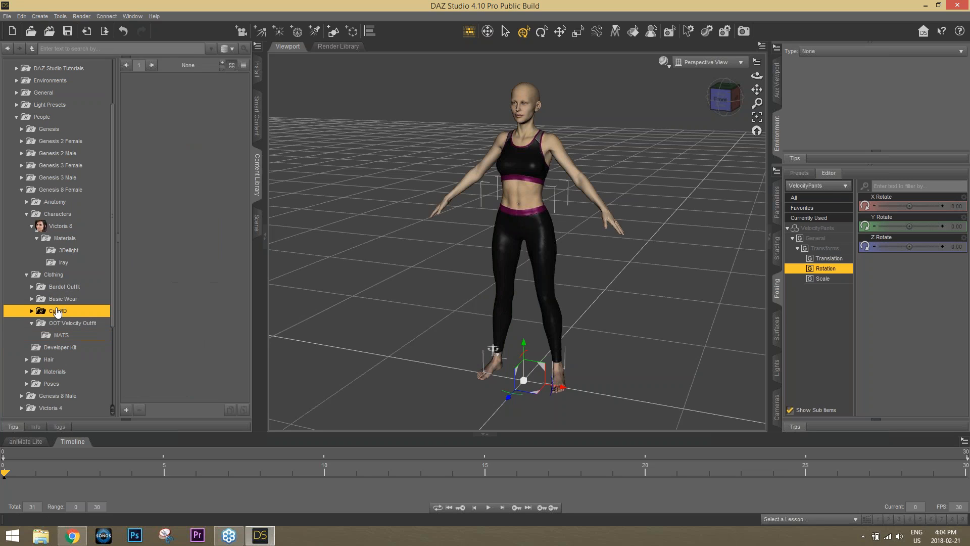
pyautogui.click(31, 311)
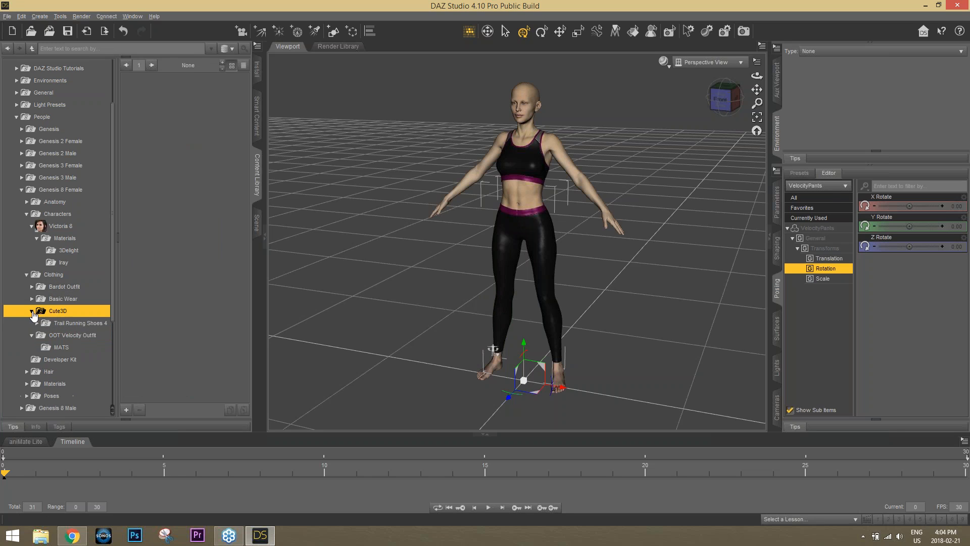
pyautogui.click(76, 323)
pyautogui.doubleClick(150, 105)
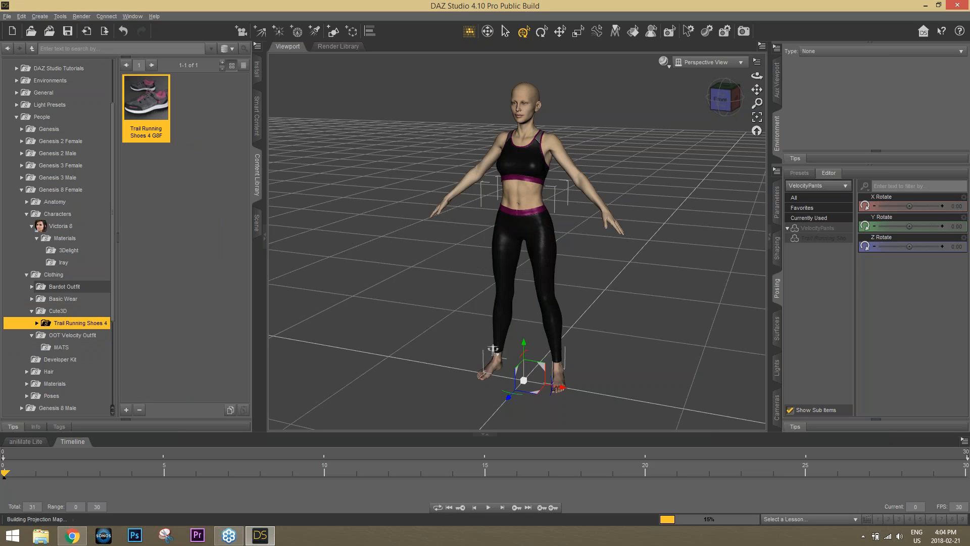
# Orbit, pan and zoom the viewport to inspect the shoes and the figure from hips to head
pyautogui.click(714, 100)
pyautogui.moveTo(718, 98)
pyautogui.mouseDown()
pyautogui.moveTo(679, 97)
pyautogui.moveTo(733, 88)
pyautogui.mouseUp()
pyautogui.click(722, 100)
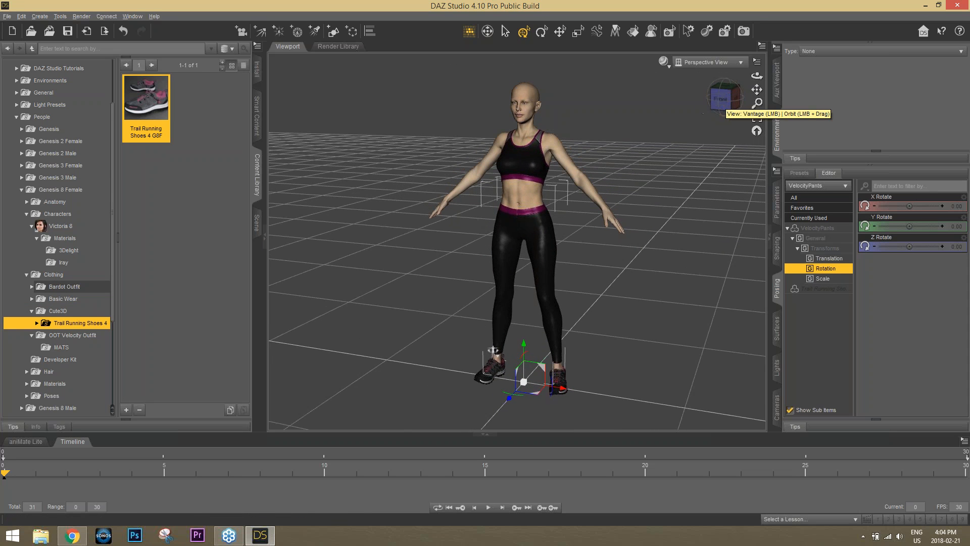
pyautogui.scroll(-3, 599, 161)
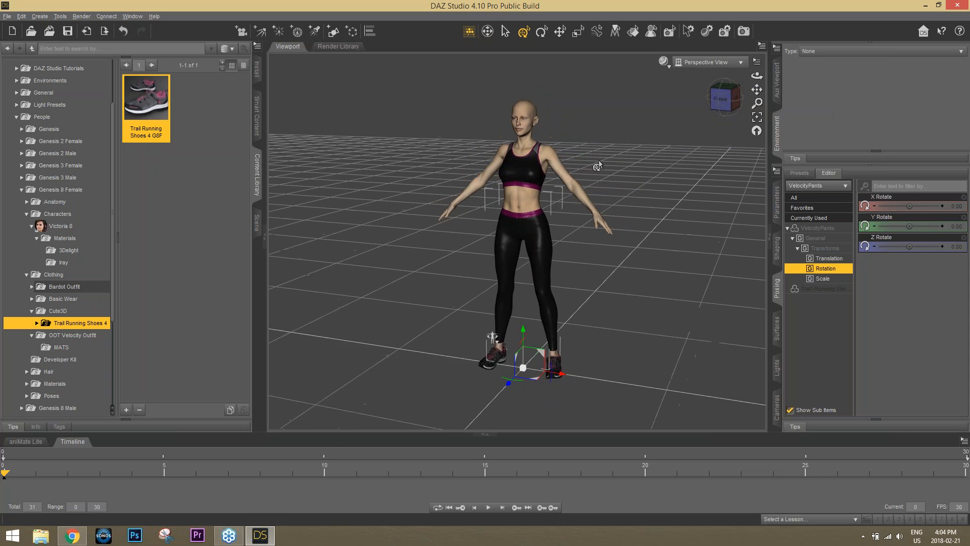
pyautogui.scroll(10, 598, 166)
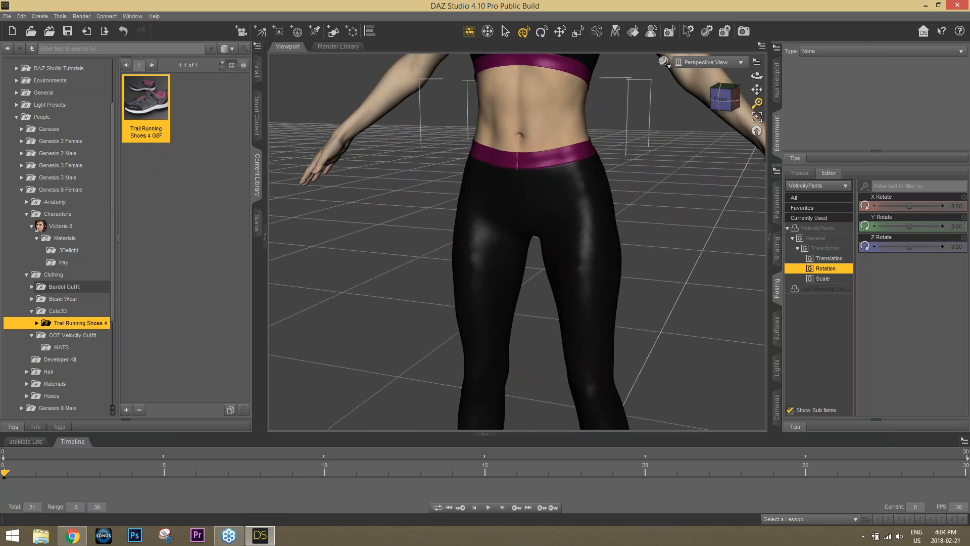
pyautogui.click(723, 99)
pyautogui.moveTo(724, 99); pyautogui.dragTo(748, 330)
pyautogui.scroll(4, 632, 147)
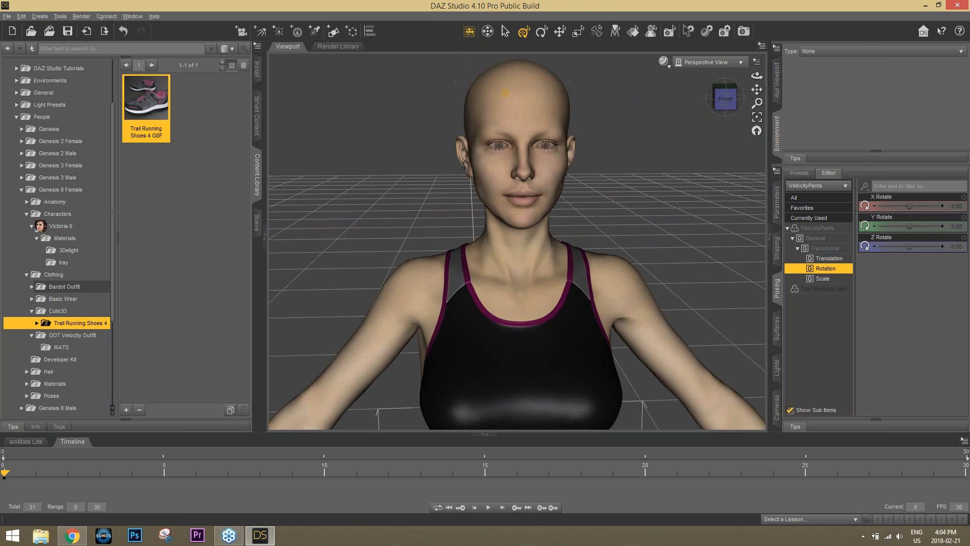
# Apply the Victoria 8 All Maps 3Delight skin material to the figure
pyautogui.click(64, 237)
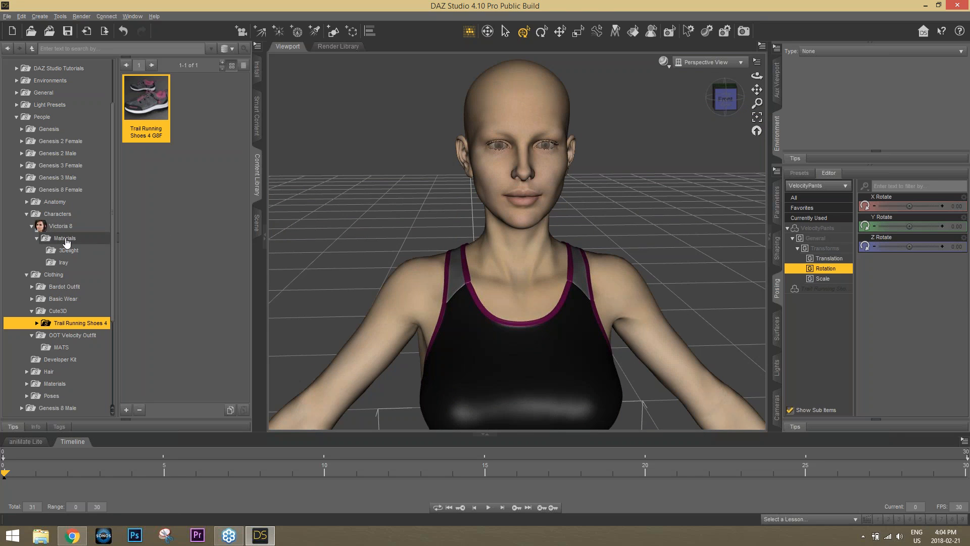
pyautogui.click(71, 250)
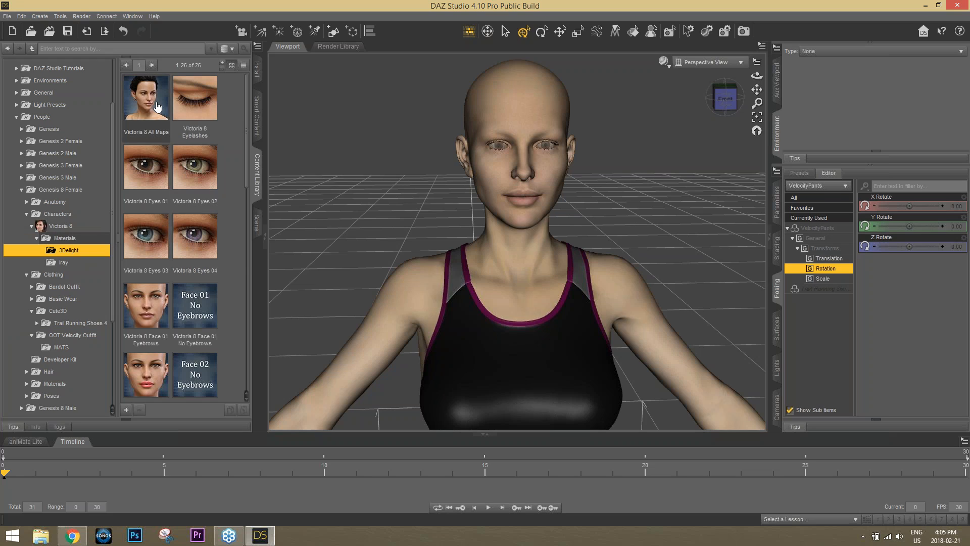
pyautogui.moveTo(158, 106)
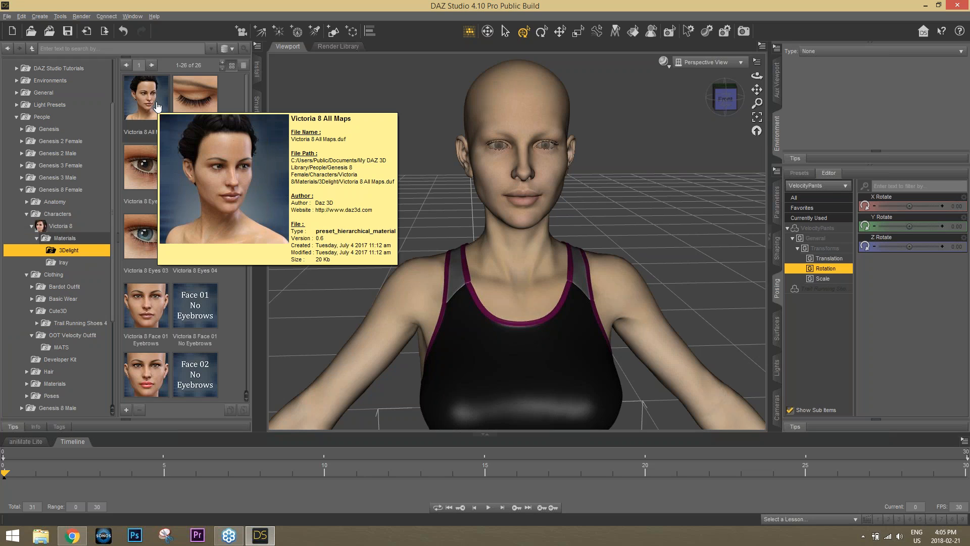
pyautogui.doubleClick(157, 106)
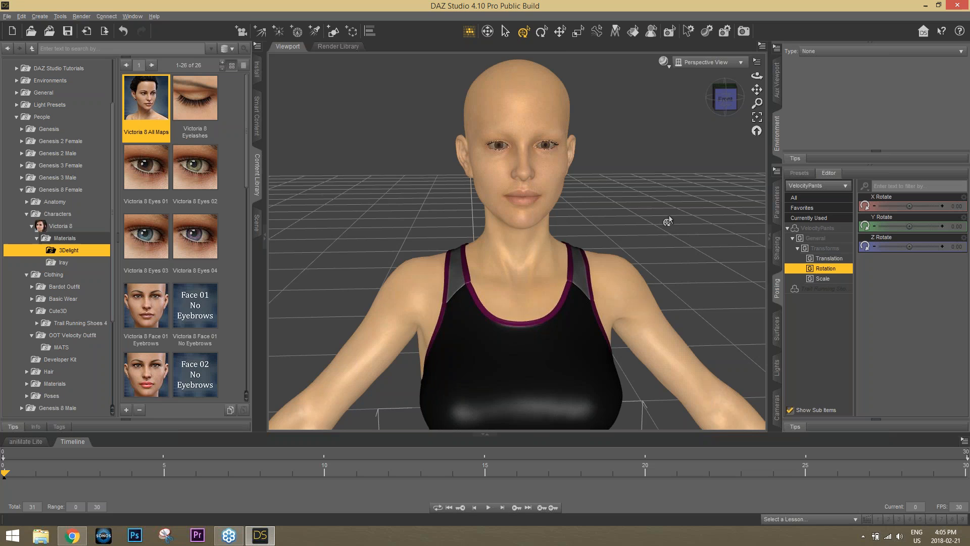
pyautogui.scroll(5, 668, 215)
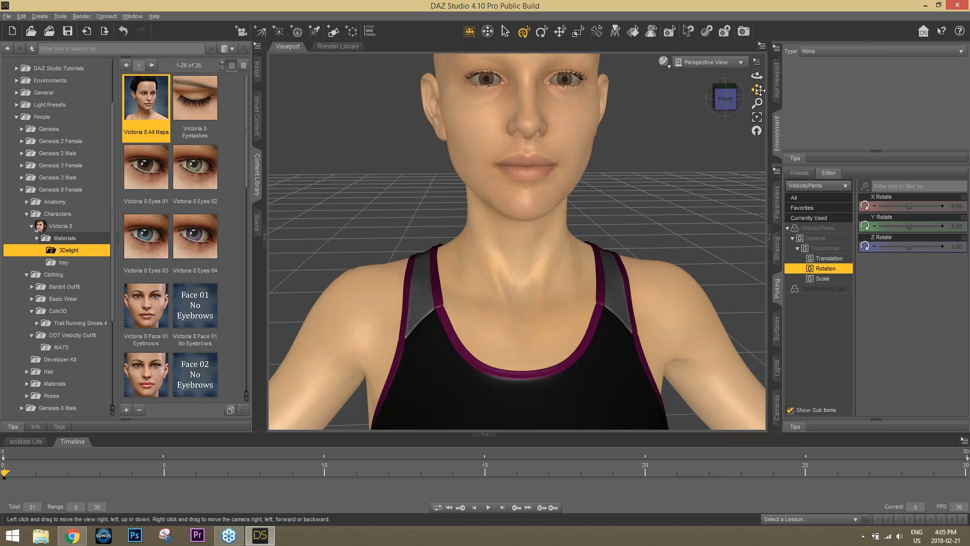
# Select the right eye and apply the blue Victoria 8 Eyes 03 material
pyautogui.moveTo(759, 90); pyautogui.dragTo(758, 217)
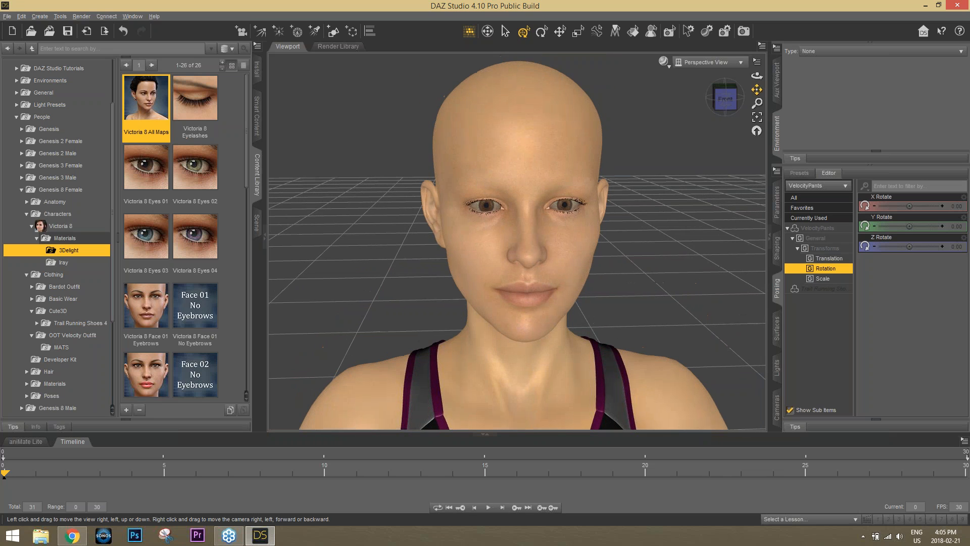
pyautogui.rightClick(488, 209)
pyautogui.click(537, 221)
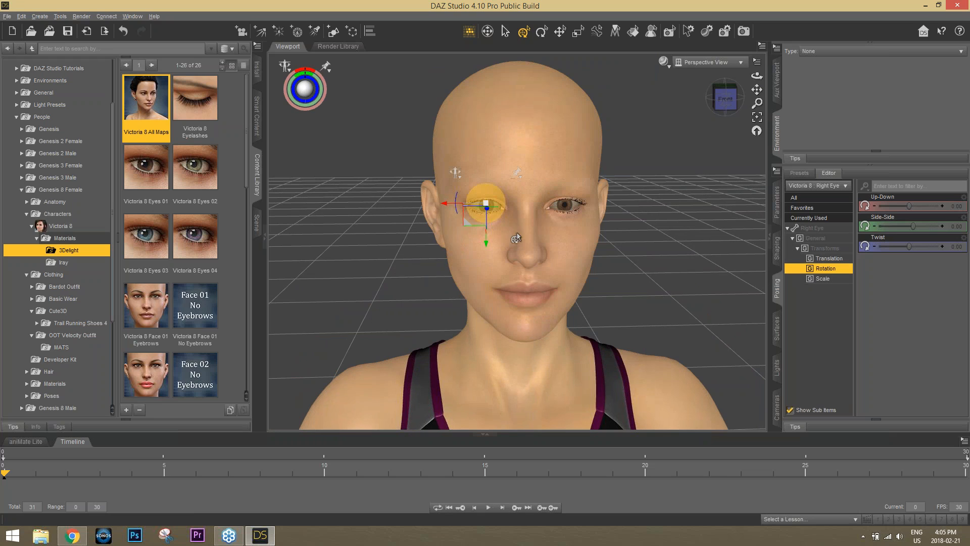
pyautogui.moveTo(150, 242); pyautogui.dragTo(578, 284)
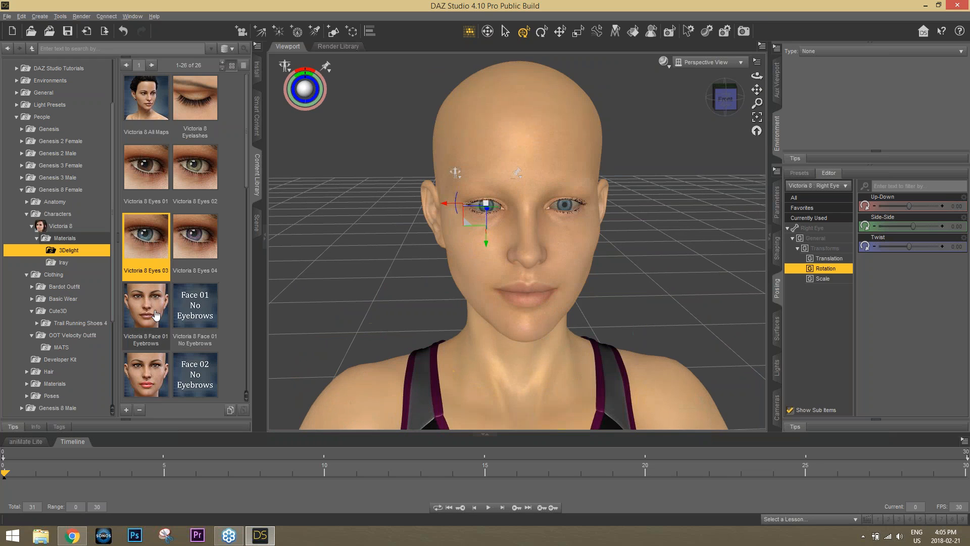
# Add the Victoria 8 Face 01 Eyebrows to the face
pyautogui.moveTo(142, 309)
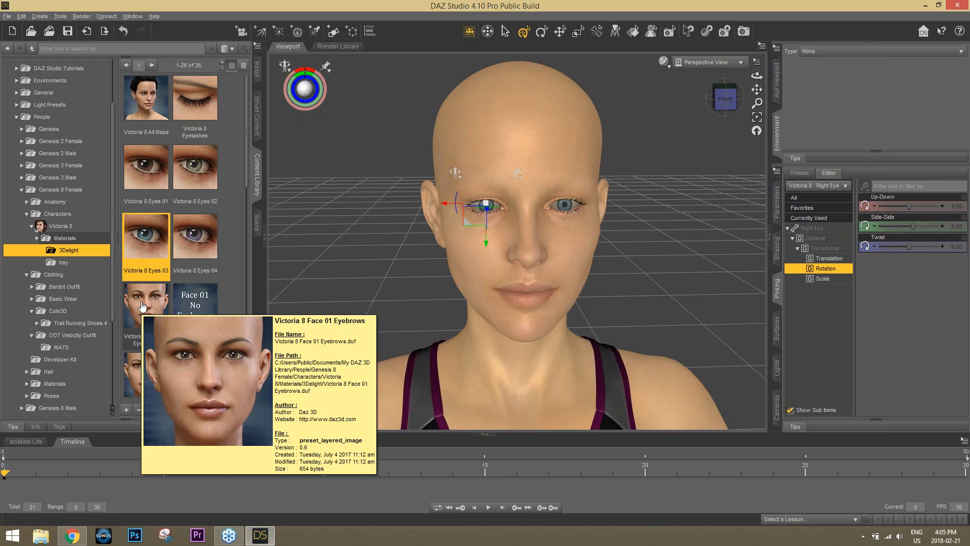
pyautogui.doubleClick(142, 306)
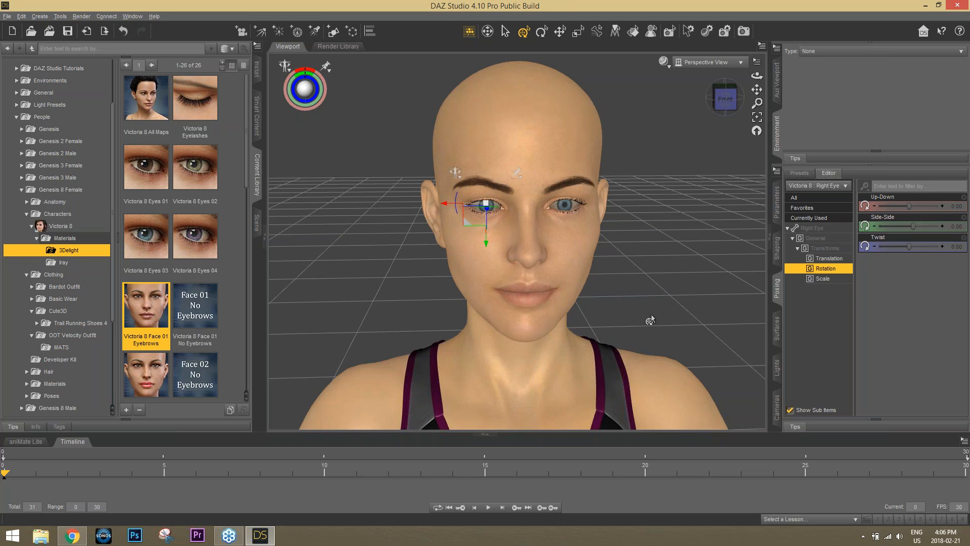
pyautogui.moveTo(727, 101); pyautogui.dragTo(758, 91)
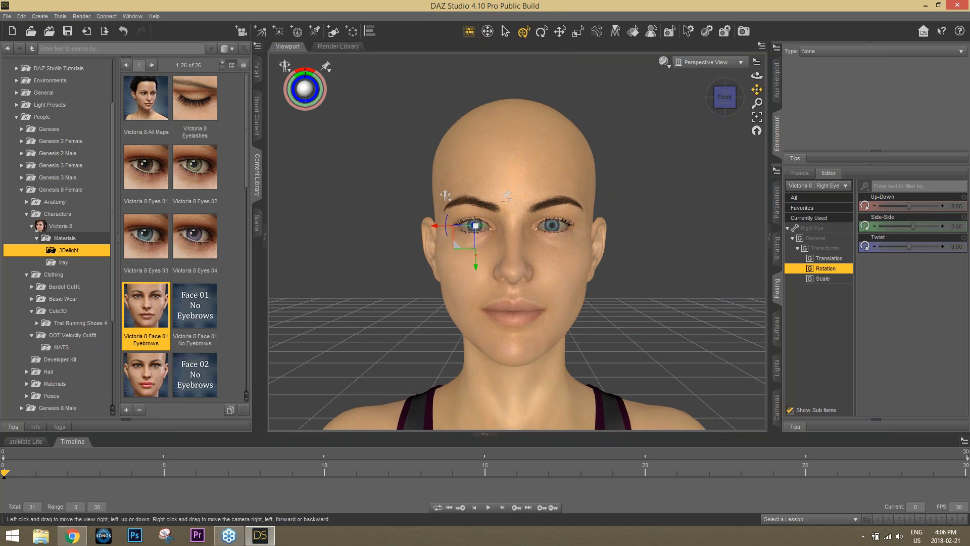
# Bring the Chrome window with the Reallusion Webinars page forward
pyautogui.click(75, 539)
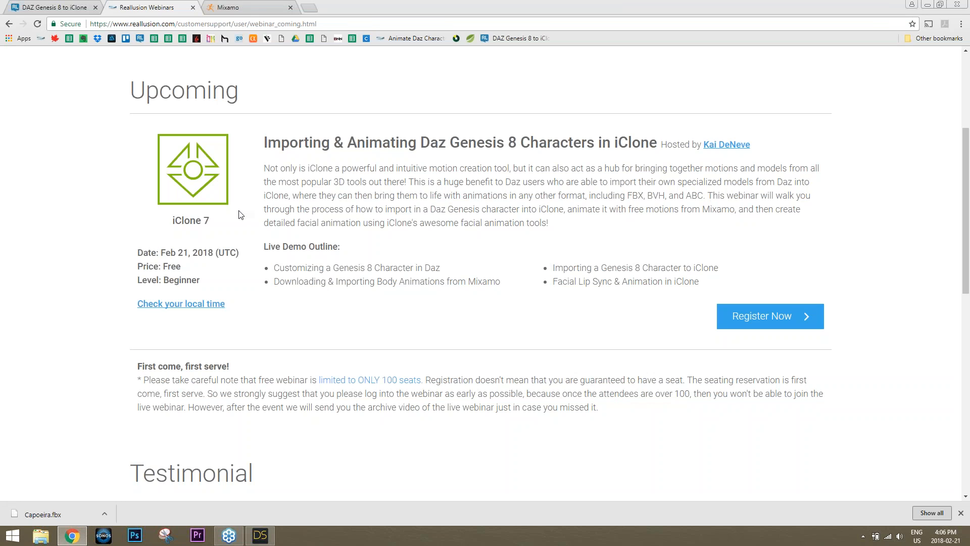
# In a new tab, load the Animate Daz Characters page without the #video-tutorial anchor
pyautogui.click(314, 9)
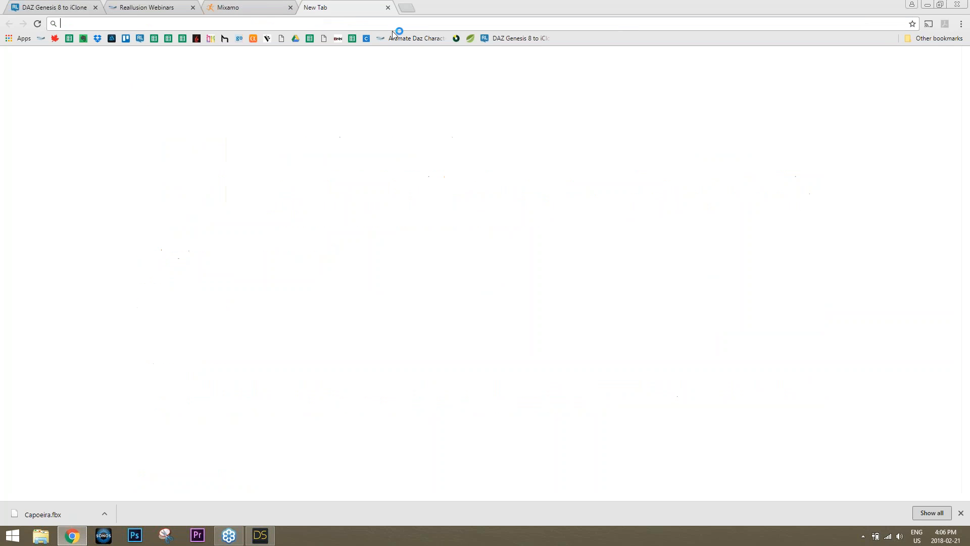
pyautogui.click(417, 38)
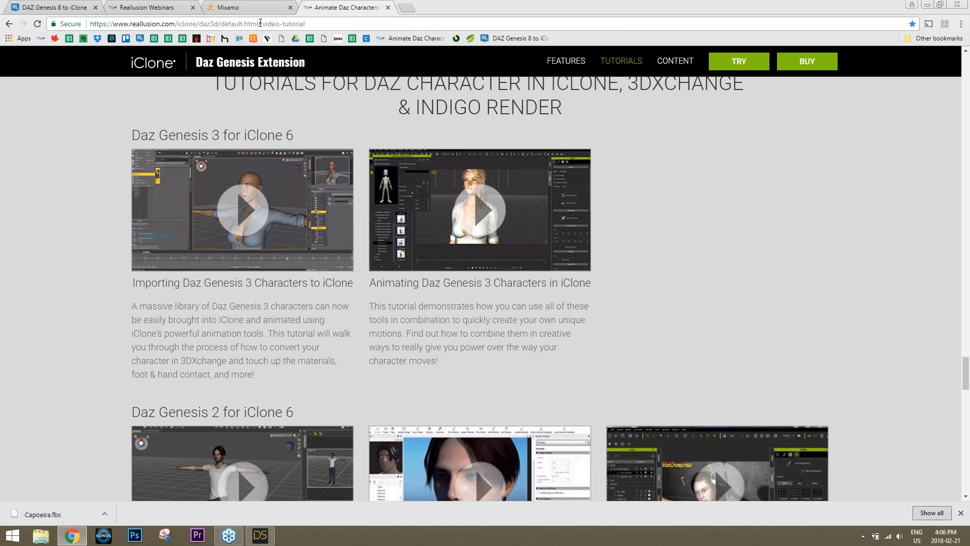
pyautogui.moveTo(259, 23); pyautogui.dragTo(331, 15)
pyautogui.press('BackSpace')
pyautogui.press('Return')
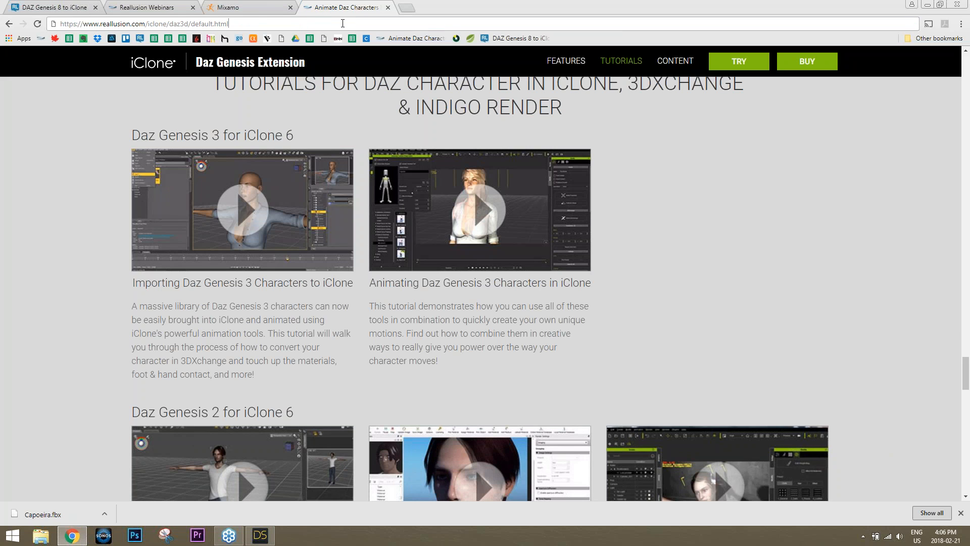
pyautogui.click(343, 23)
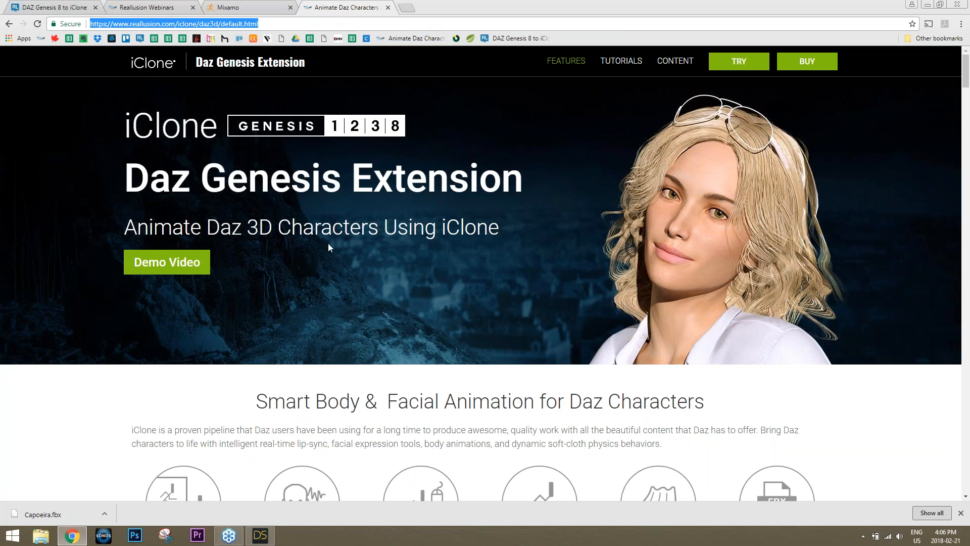
# Scroll to the Daz Genesis Extension section and highlight the free bonus and lip-sync compatibility lines
pyautogui.scroll(-20, 880, 310)
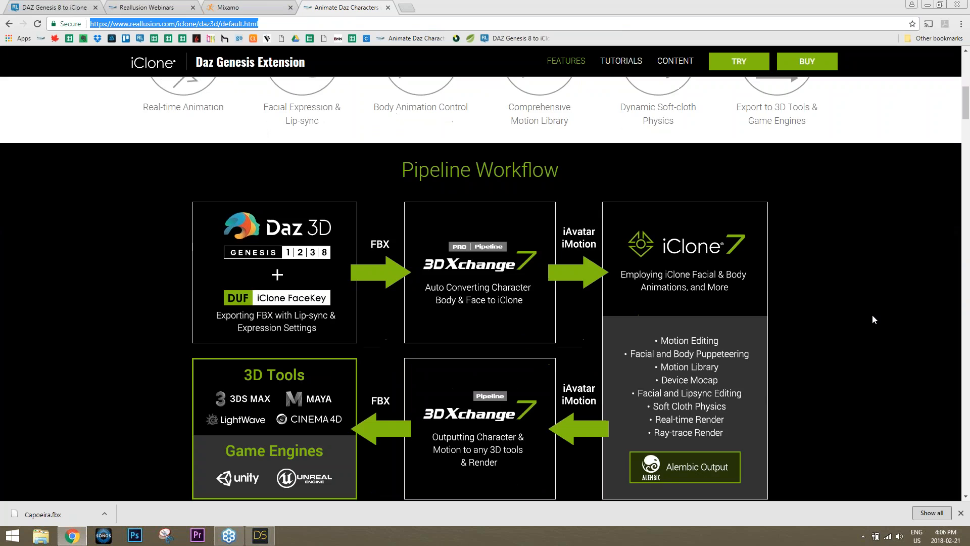
pyautogui.scroll(-20, 873, 319)
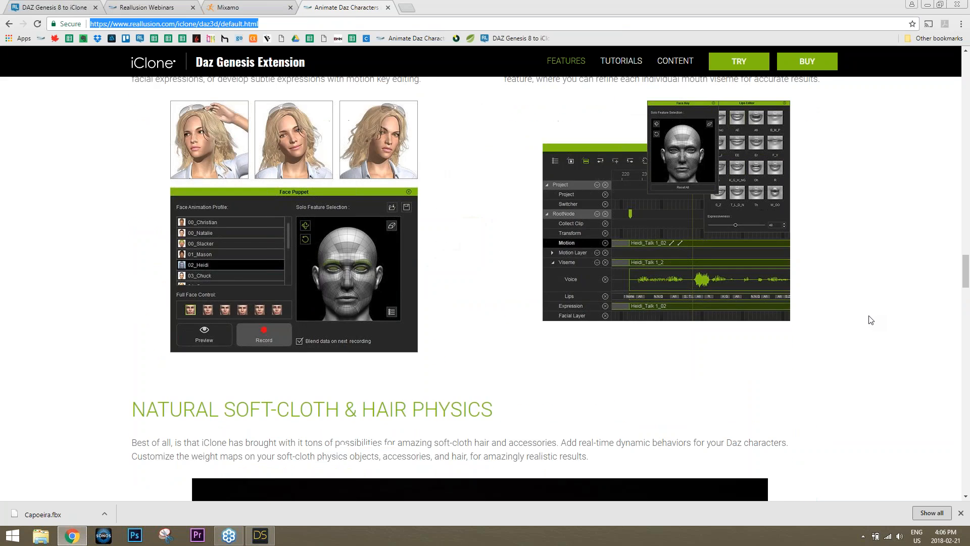
pyautogui.scroll(-20, 865, 320)
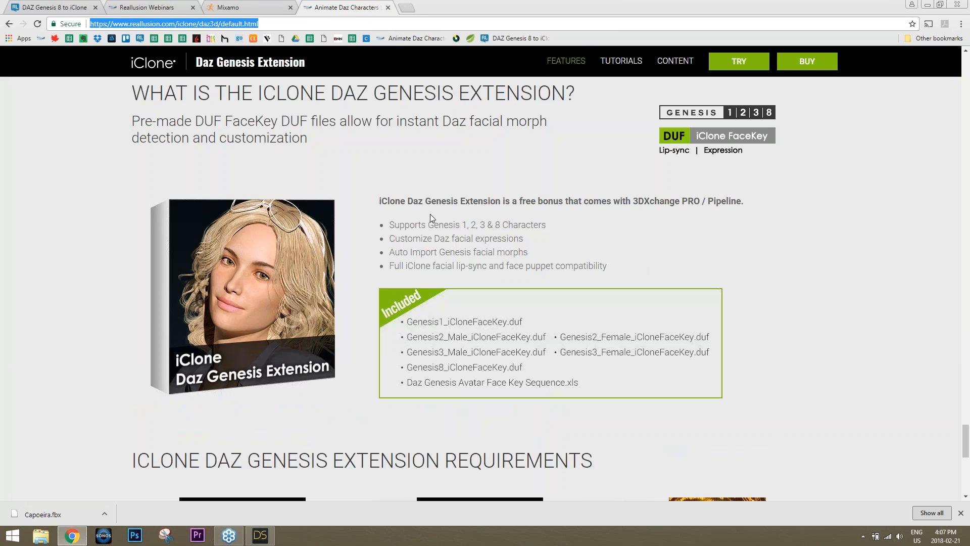
pyautogui.moveTo(407, 201); pyautogui.dragTo(742, 201)
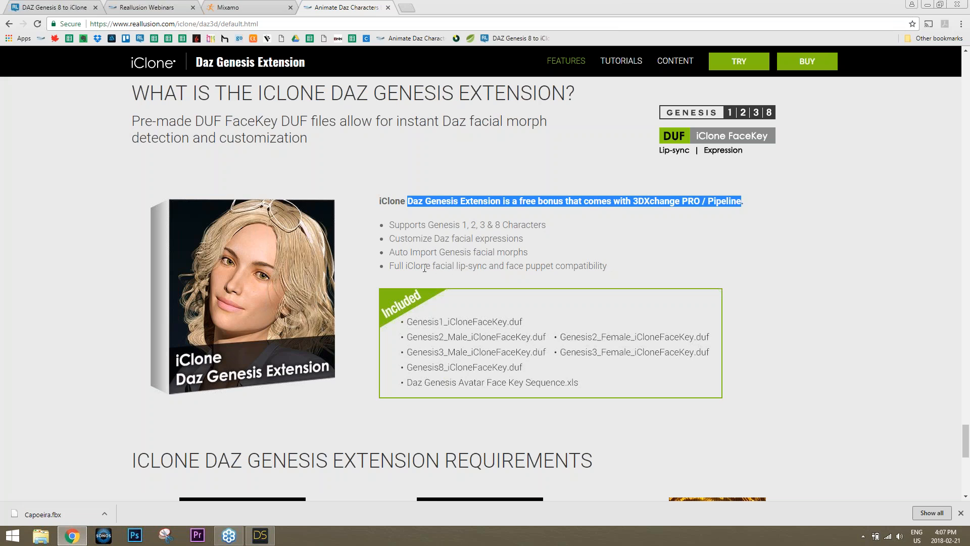
pyautogui.moveTo(400, 267); pyautogui.dragTo(608, 265)
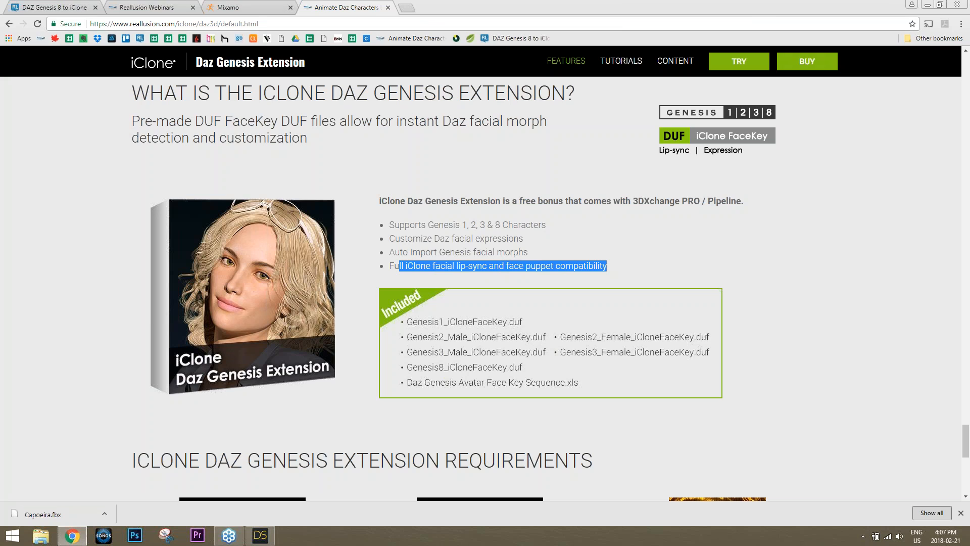
pyautogui.hotkey('ctrl', 'l')
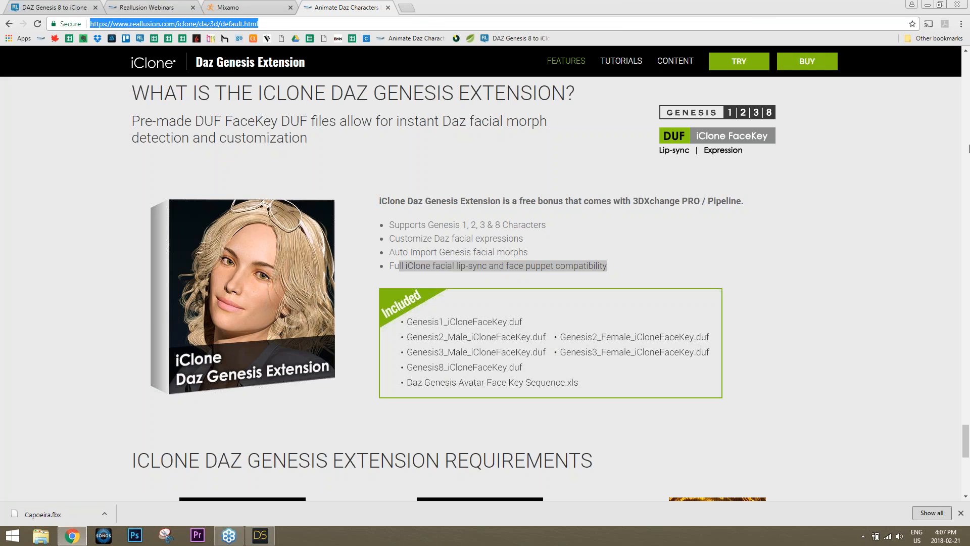
pyautogui.click(959, 21)
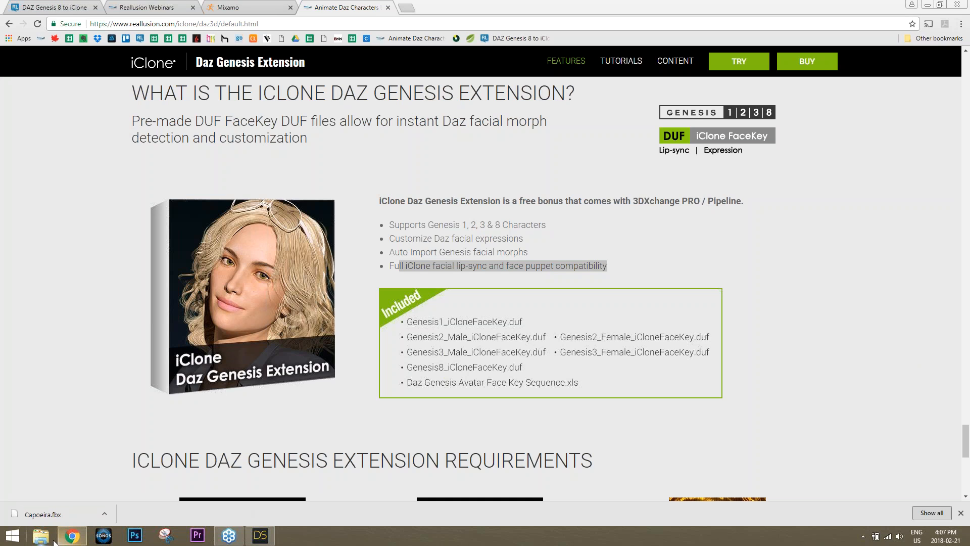
# In File Explorer, browse the Data (D:) drive, peeking into Temp and Video Production
pyautogui.click(54, 542)
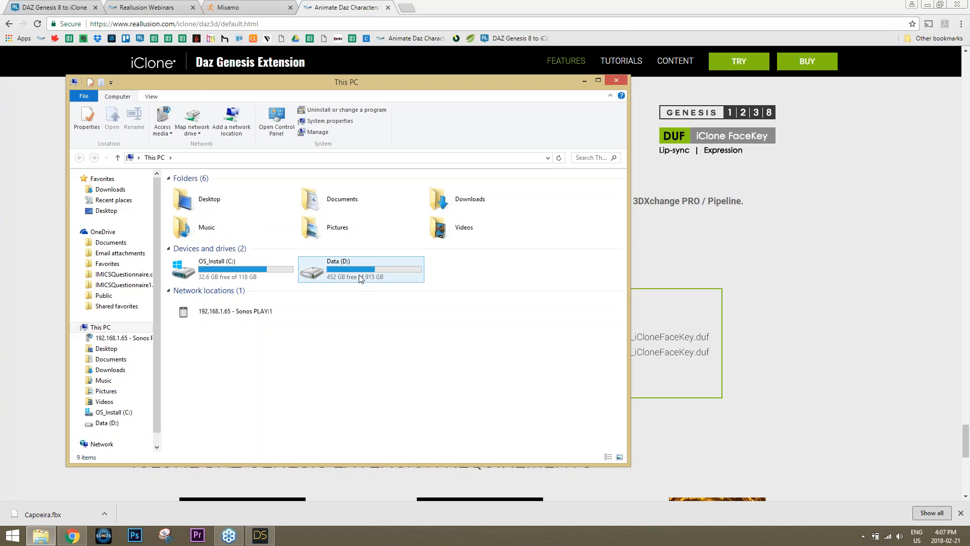
pyautogui.doubleClick(362, 277)
pyautogui.click(232, 411)
pyautogui.scroll(-1, 249, 403)
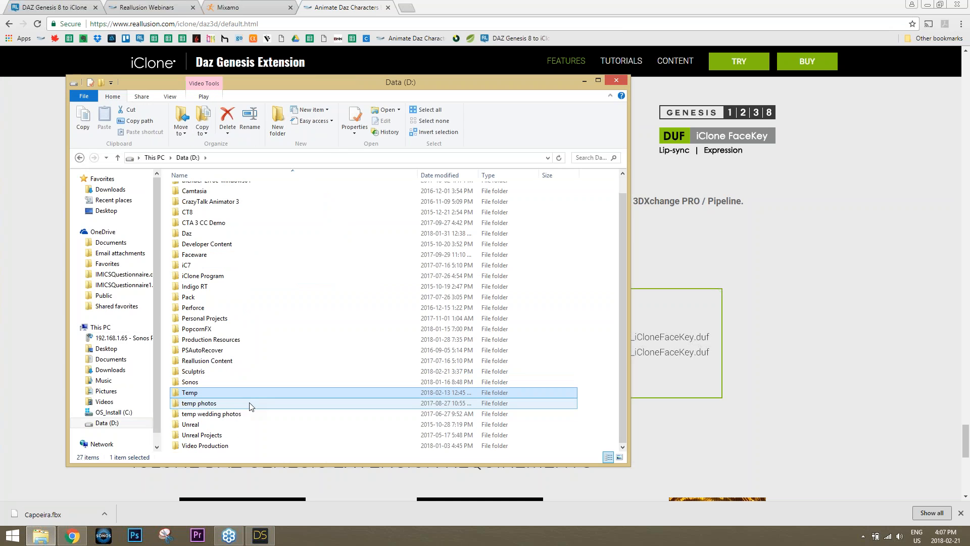
pyautogui.doubleClick(215, 445)
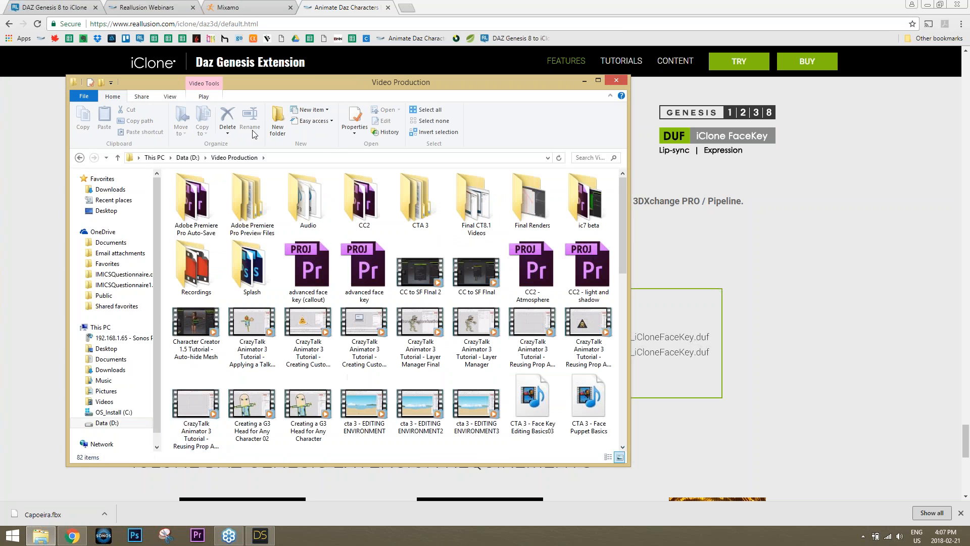
pyautogui.click(189, 157)
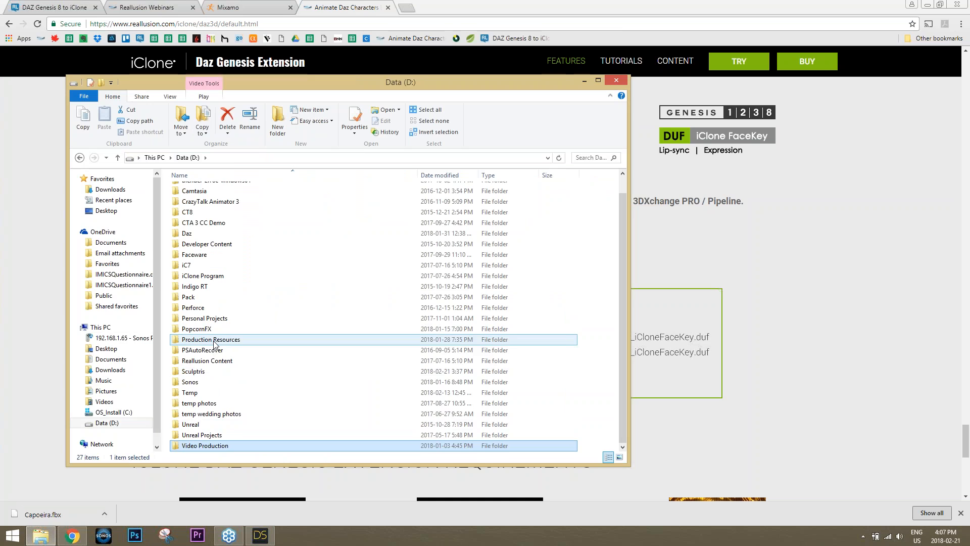
# Navigate through Production Resources > Webinars > Daz to iClone into the DAZ Genesis Extension folder
pyautogui.doubleClick(237, 339)
pyautogui.click(222, 276)
pyautogui.click(243, 381)
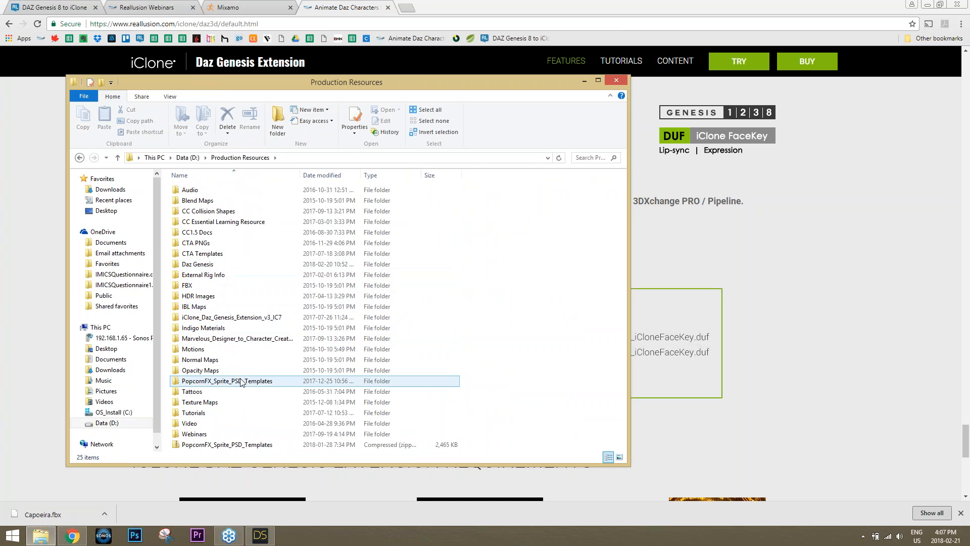
pyautogui.doubleClick(225, 434)
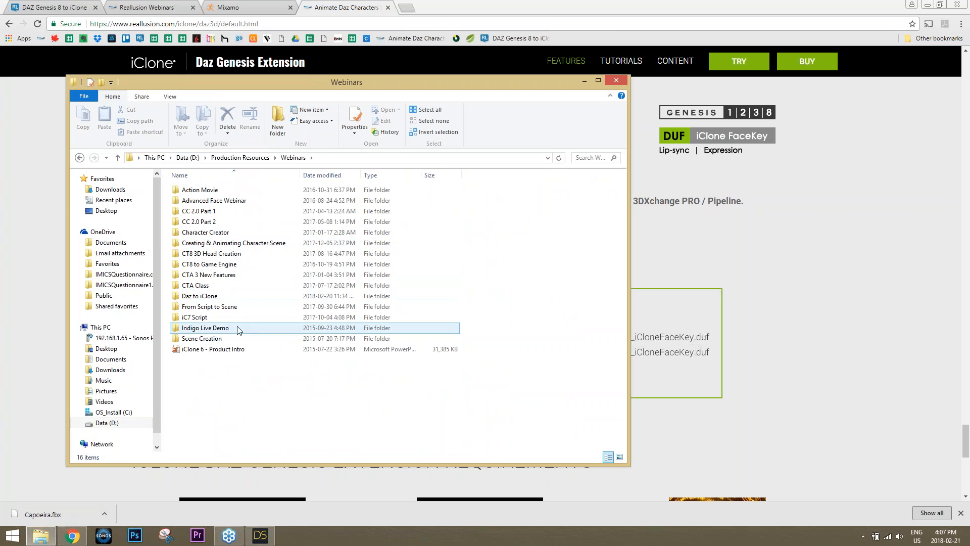
pyautogui.doubleClick(217, 300)
pyautogui.click(227, 206)
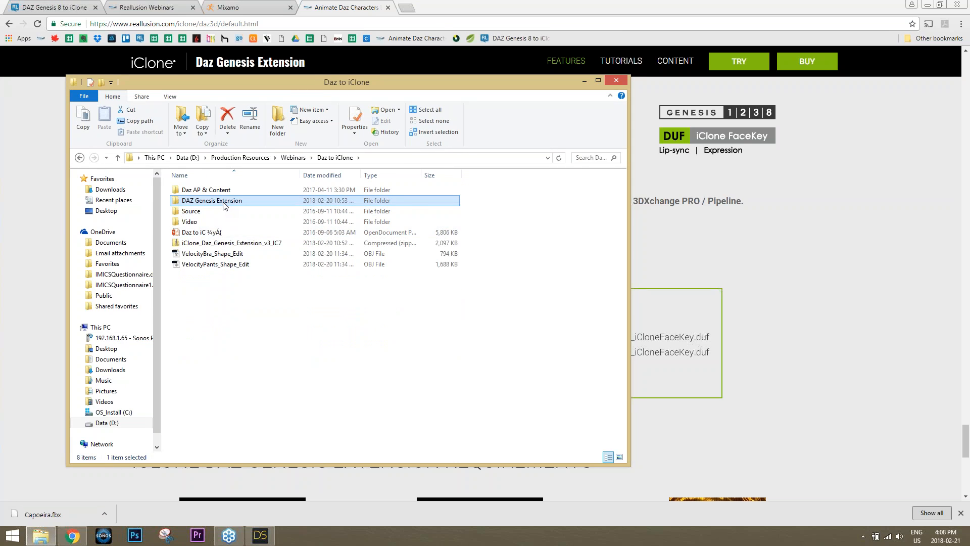
pyautogui.doubleClick(224, 204)
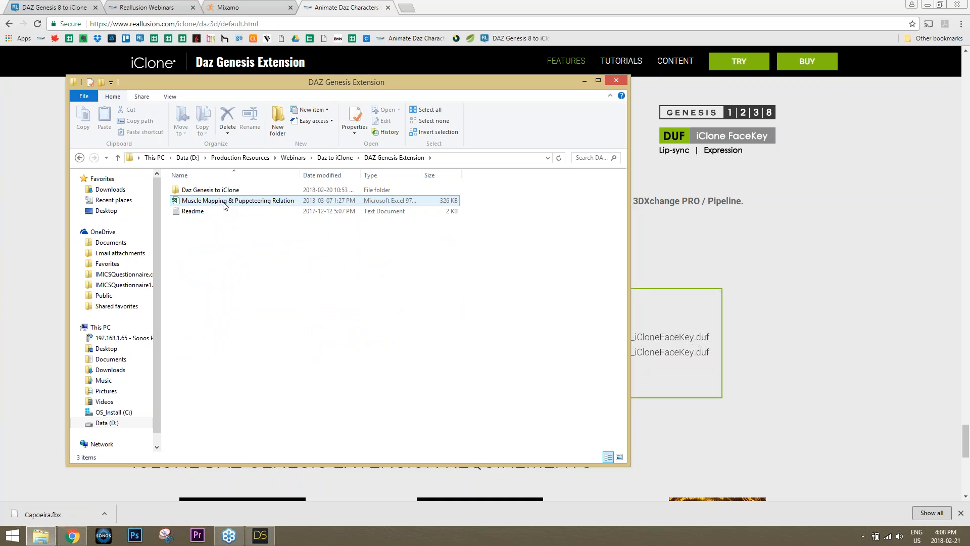
# Open Daz Genesis to iClone > Genesis8_Female > Reallusion > Facial Expression Data and inspect the eCTRLMouthSide-Side files
pyautogui.doubleClick(225, 193)
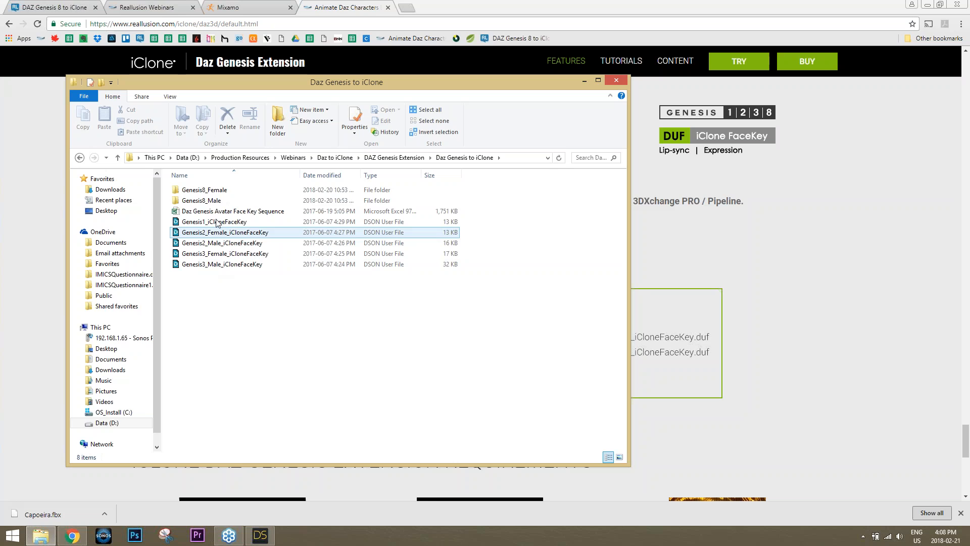
pyautogui.doubleClick(217, 190)
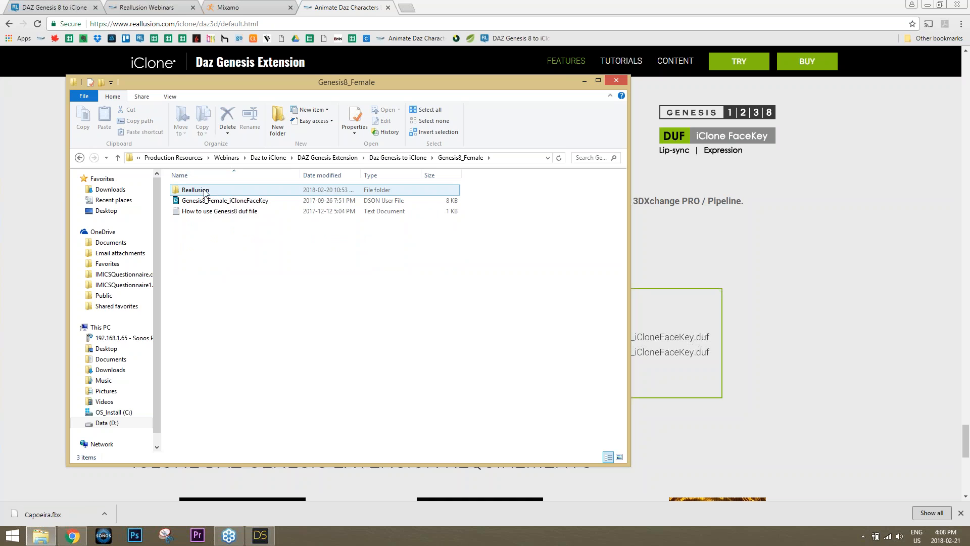
pyautogui.doubleClick(205, 191)
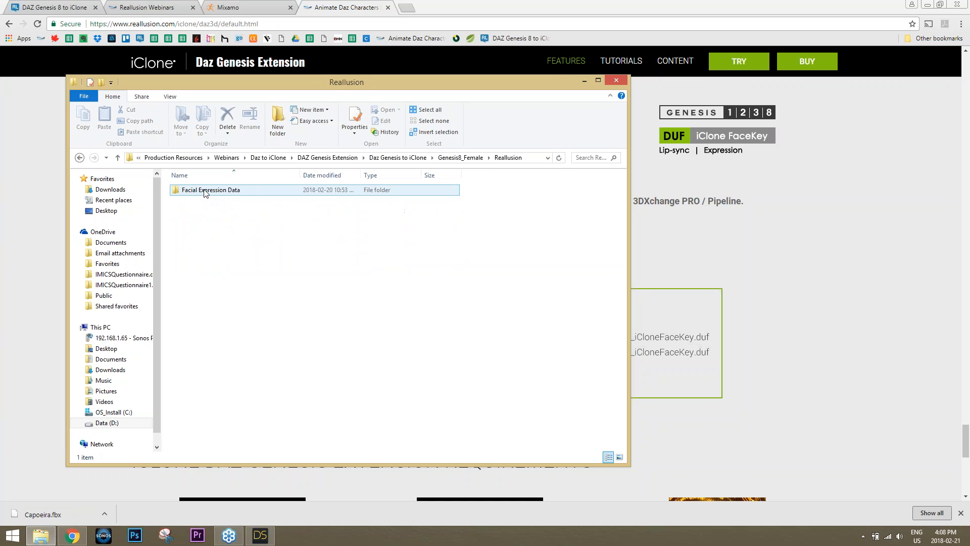
pyautogui.doubleClick(205, 190)
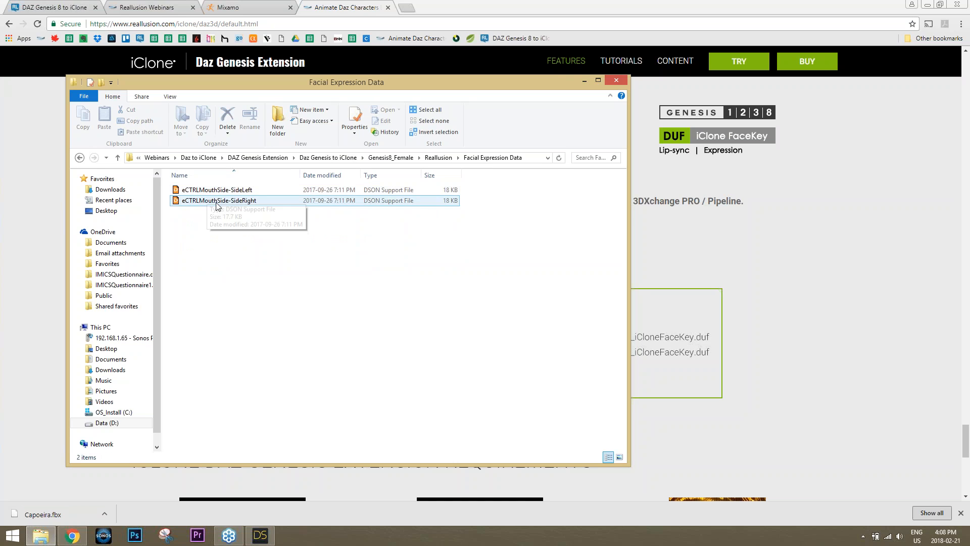
pyautogui.click(221, 201)
pyautogui.click(223, 192)
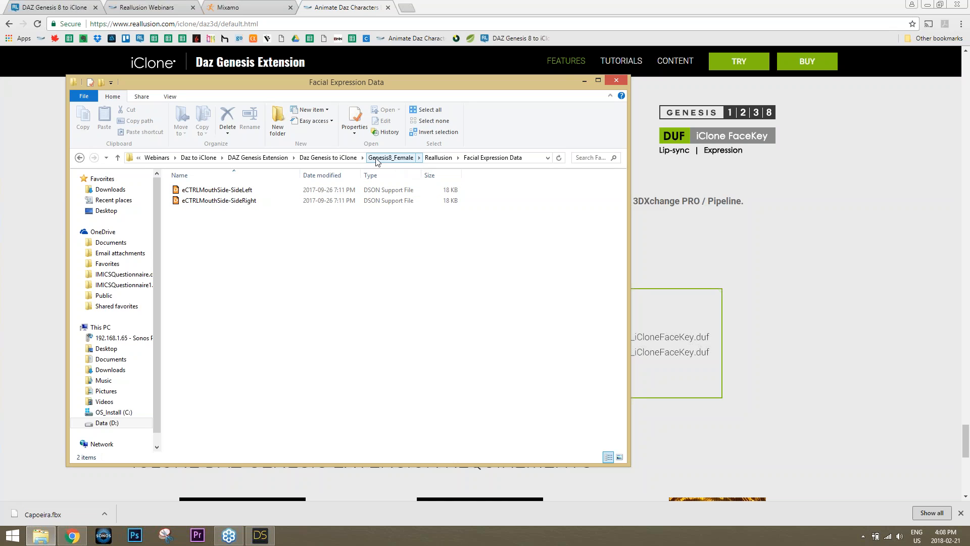
pyautogui.click(255, 200)
pyautogui.click(253, 190)
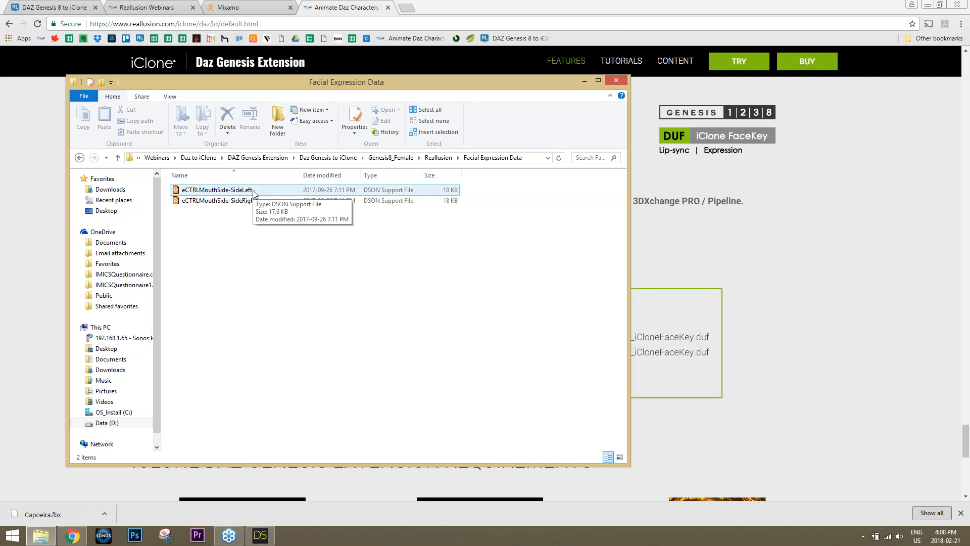
# Return via the breadcrumb to DAZ Genesis Extension and select the Muscle Mapping & Puppeteering Relation workbook
pyautogui.click(342, 158)
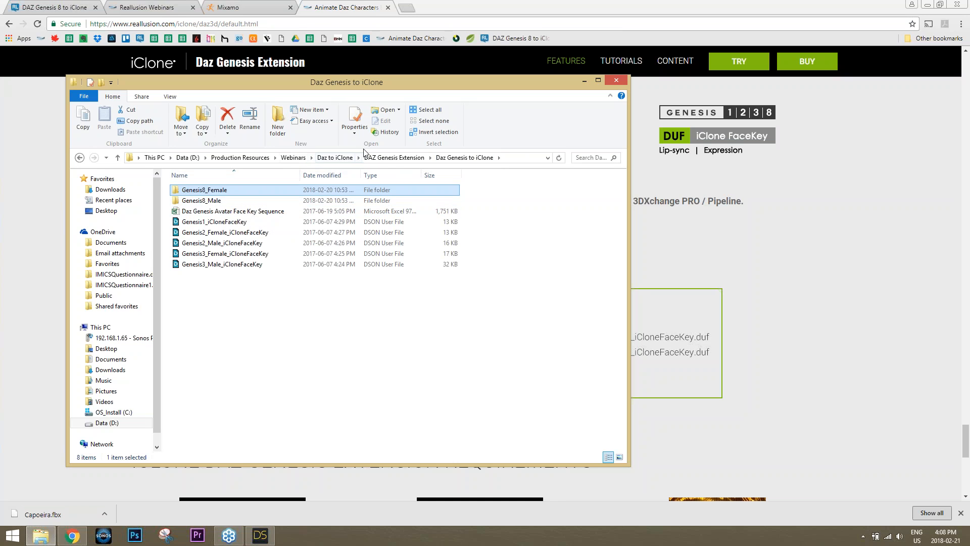
pyautogui.click(376, 158)
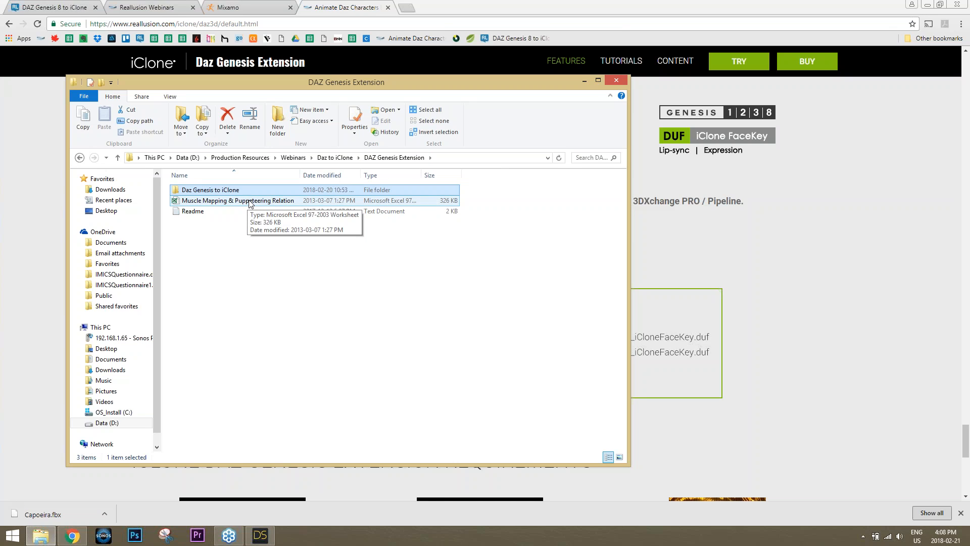
pyautogui.click(248, 202)
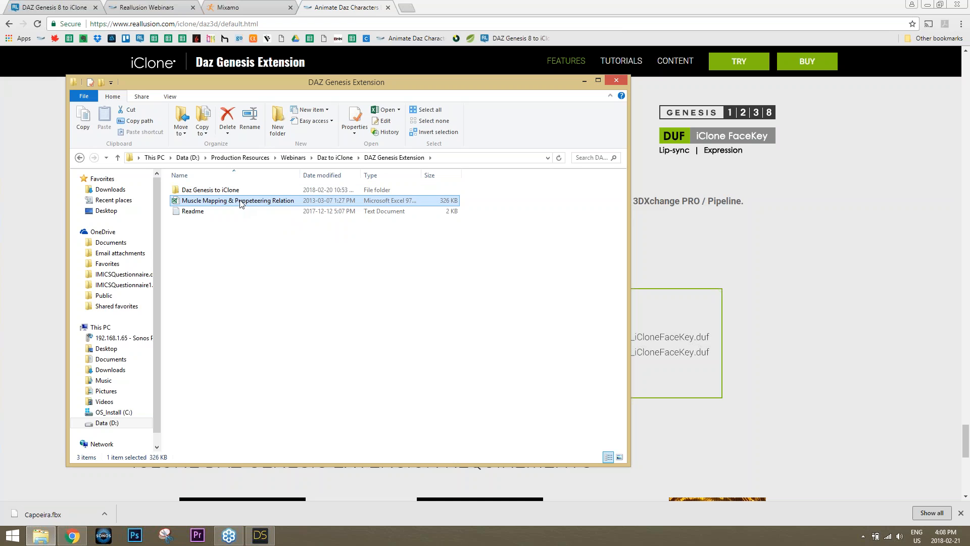
pyautogui.doubleClick(240, 202)
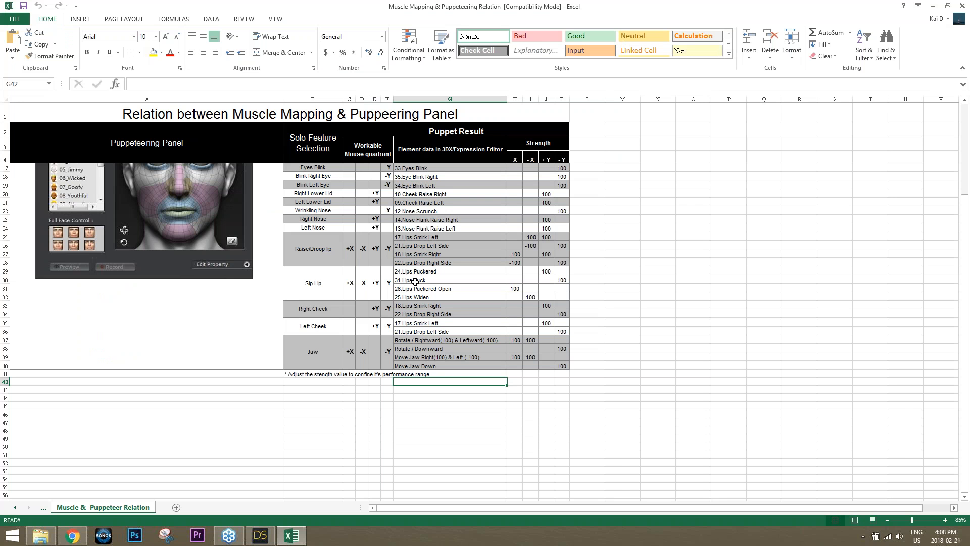
pyautogui.scroll(4, 463, 307)
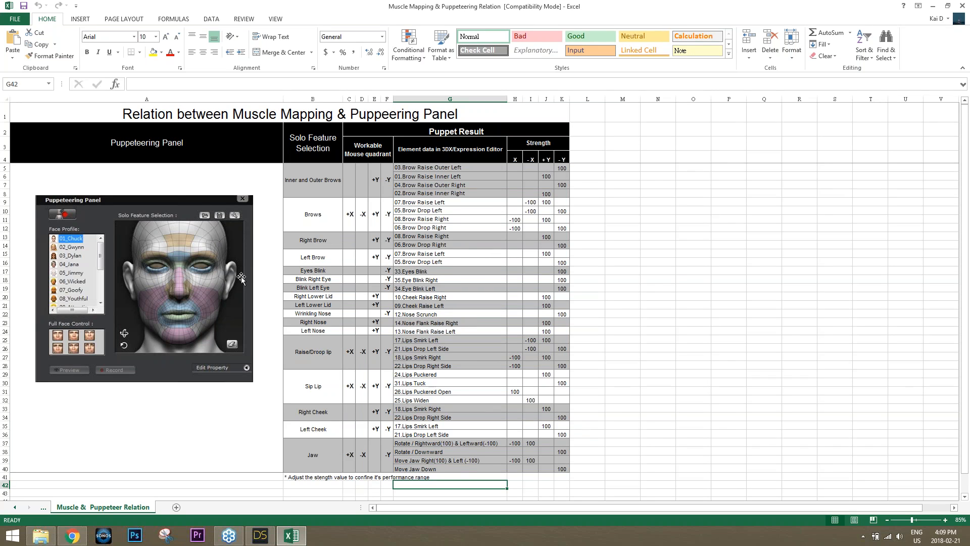
pyautogui.rightClick(540, 7)
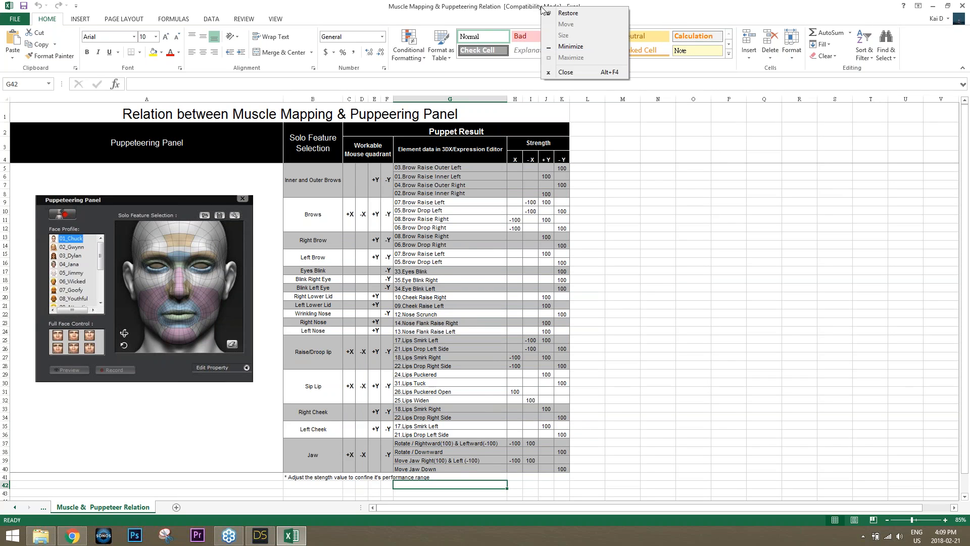
pyautogui.click(583, 74)
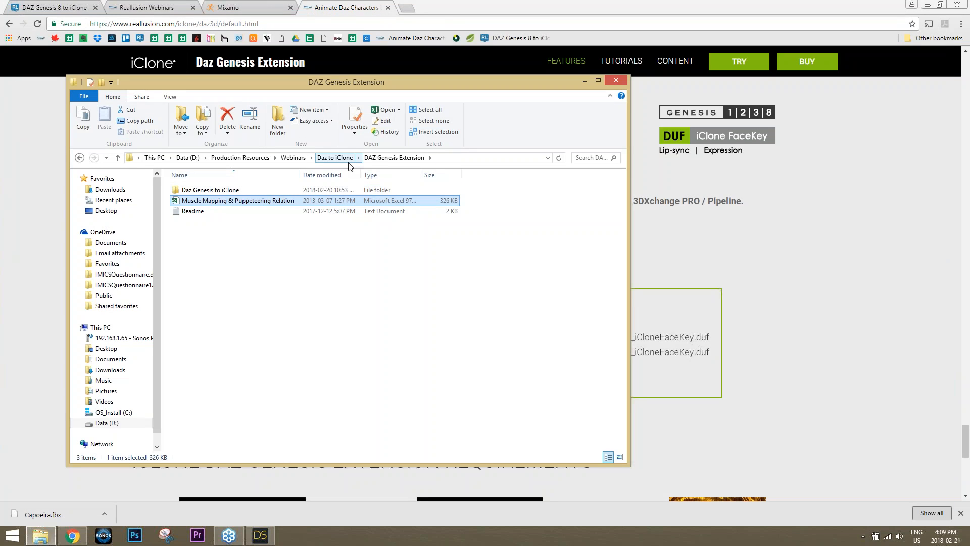
# Open the Daz Genesis Avatar Face Key Sequence workbook on its Face Key Sequence sheet
pyautogui.doubleClick(245, 189)
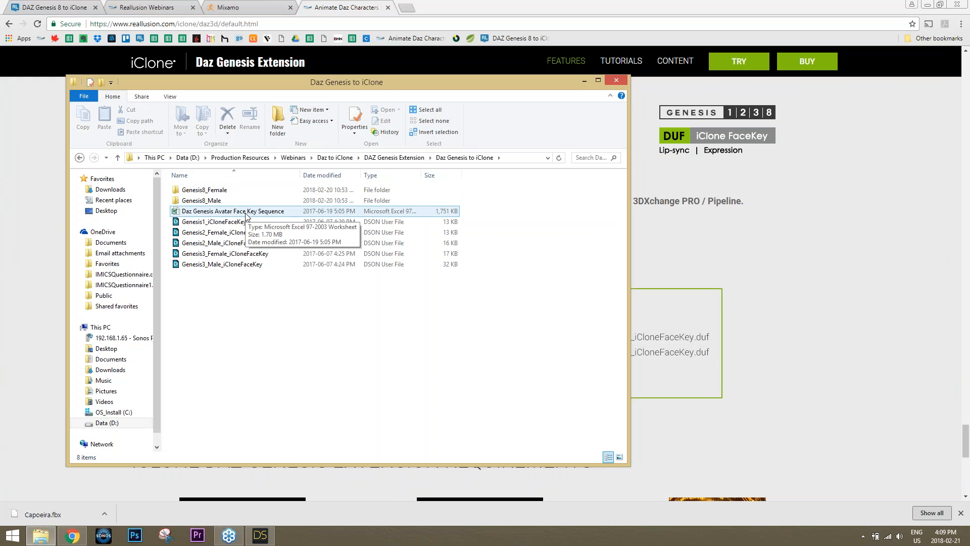
pyautogui.click(246, 211)
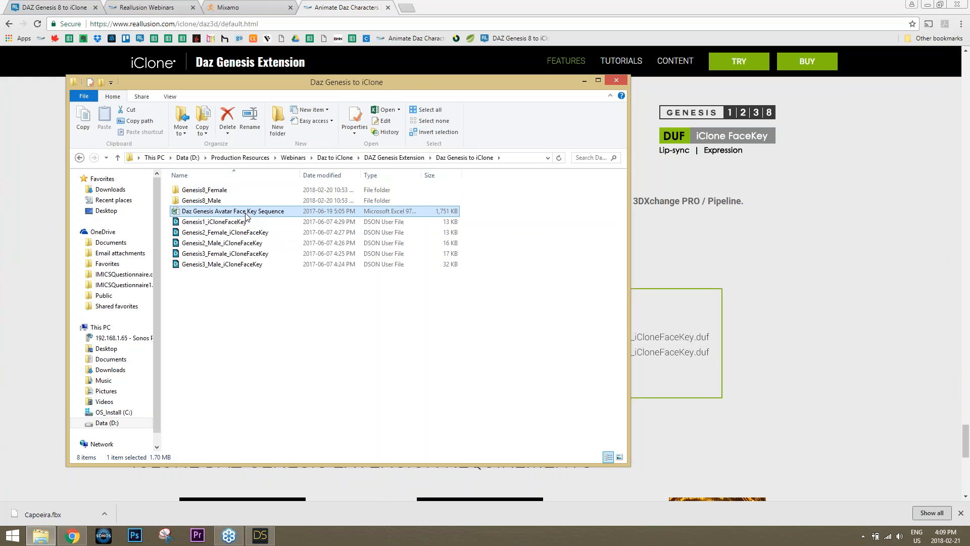
pyautogui.doubleClick(246, 213)
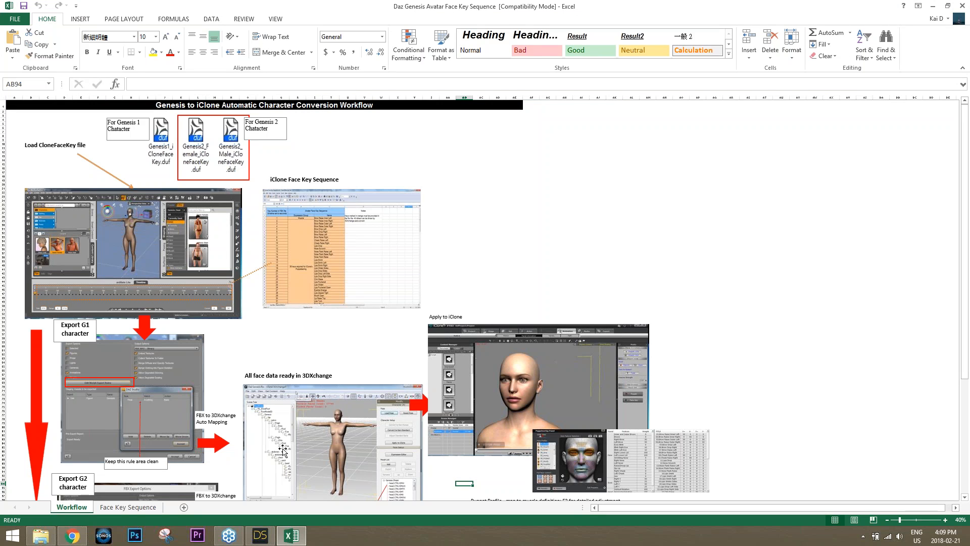
pyautogui.click(129, 508)
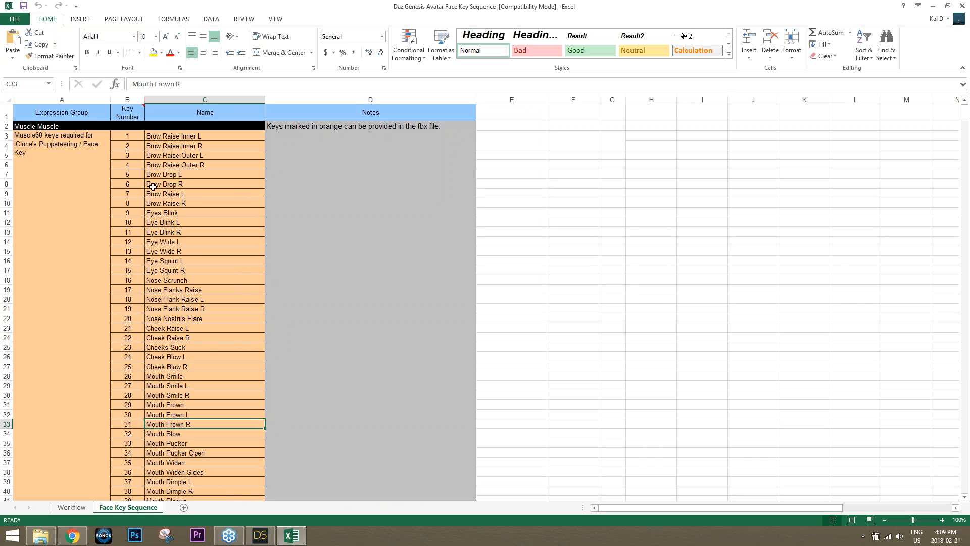
# Point out face key 1, the brow keys, Brow Raise R and key 14 Eye Squint L
pyautogui.click(133, 136)
pyautogui.click(131, 163)
pyautogui.click(130, 182)
pyautogui.click(132, 207)
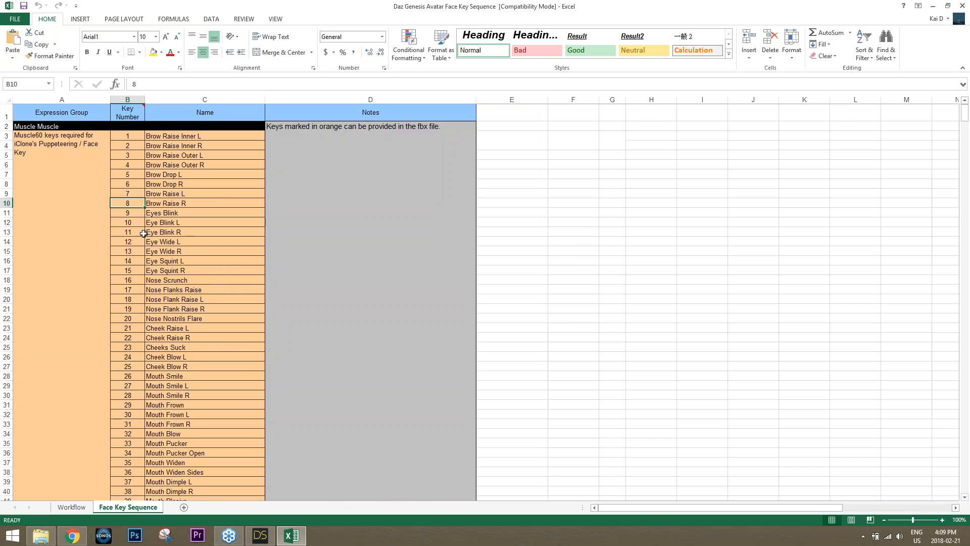
pyautogui.click(177, 203)
pyautogui.click(134, 260)
# Scroll through the remaining face keys up to 95, then bring up Excel's title-bar menu
pyautogui.scroll(-5, 186, 289)
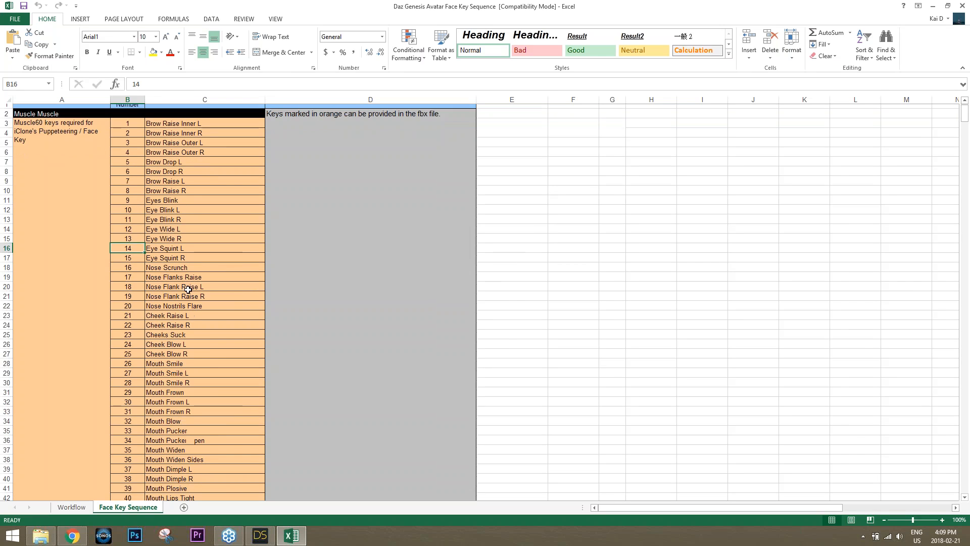
pyautogui.scroll(-12, 185, 290)
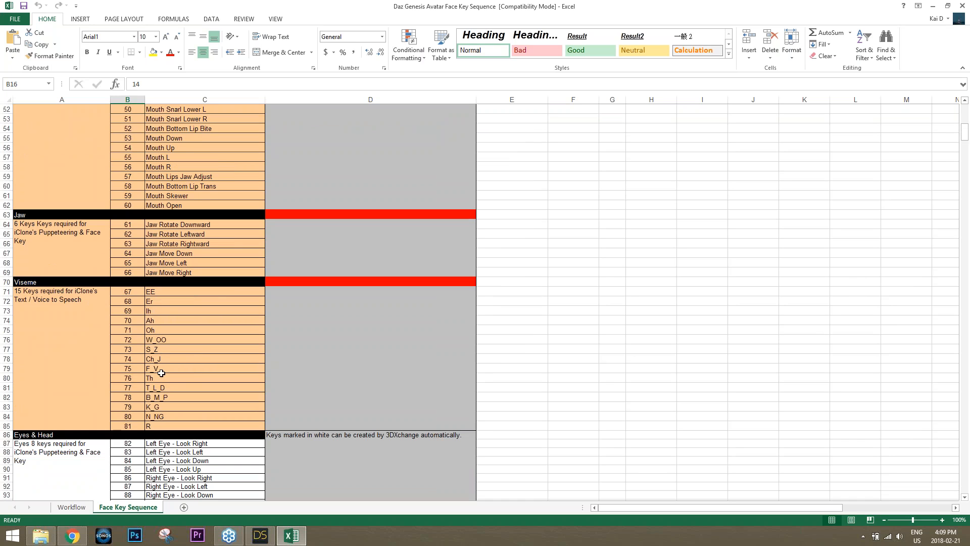
pyautogui.scroll(-1, 184, 359)
pyautogui.scroll(-2, 184, 359)
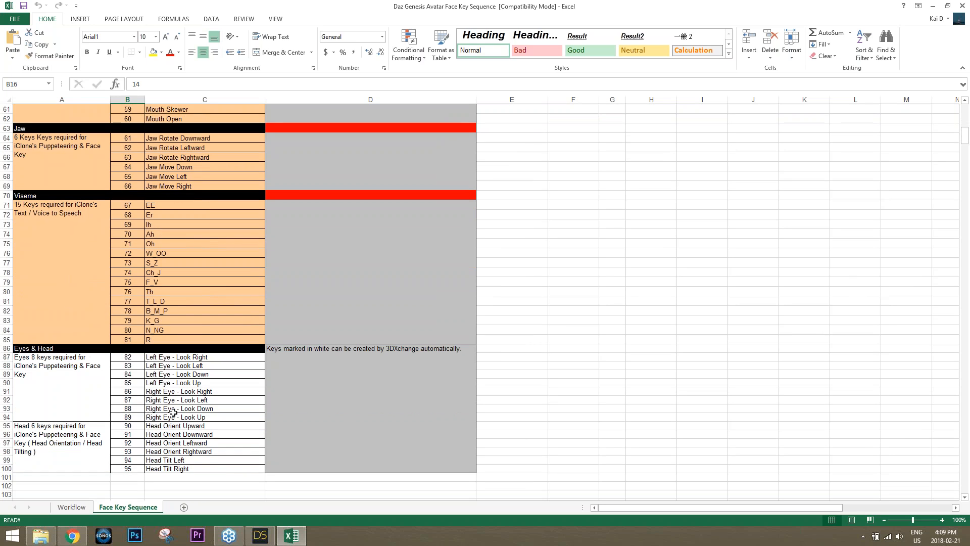
pyautogui.scroll(20, 202, 330)
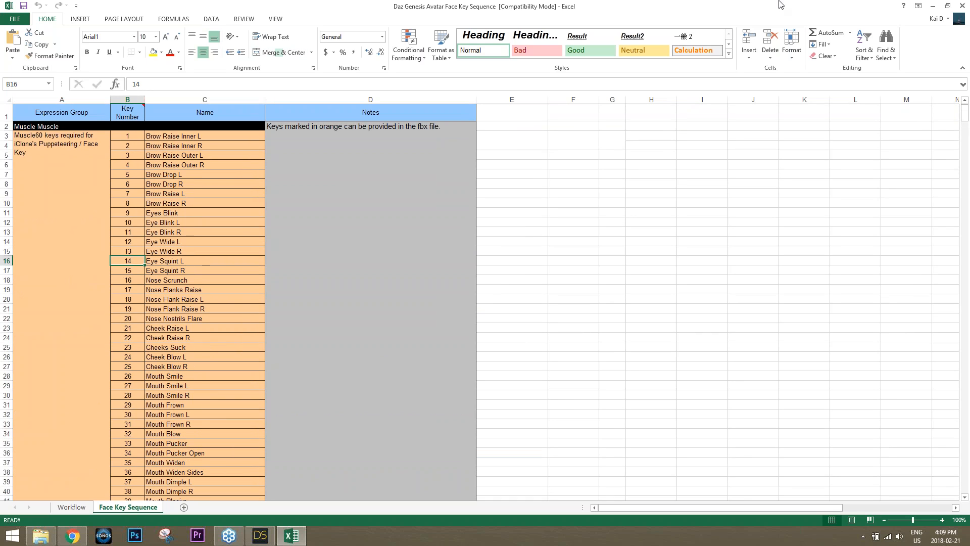
pyautogui.rightClick(529, 9)
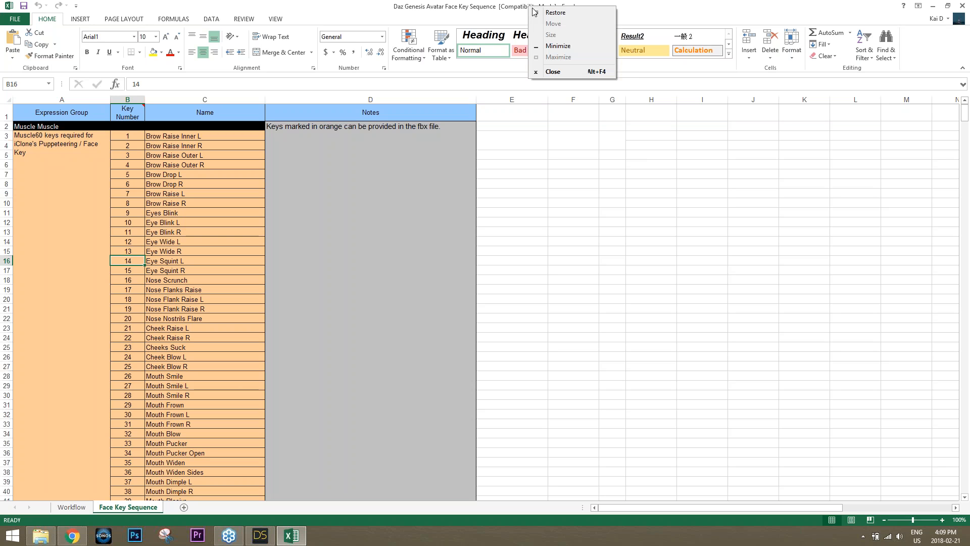
# Close the face key workbook, glance at the extension page, and open the Genesis8_Female folder
pyautogui.click(563, 72)
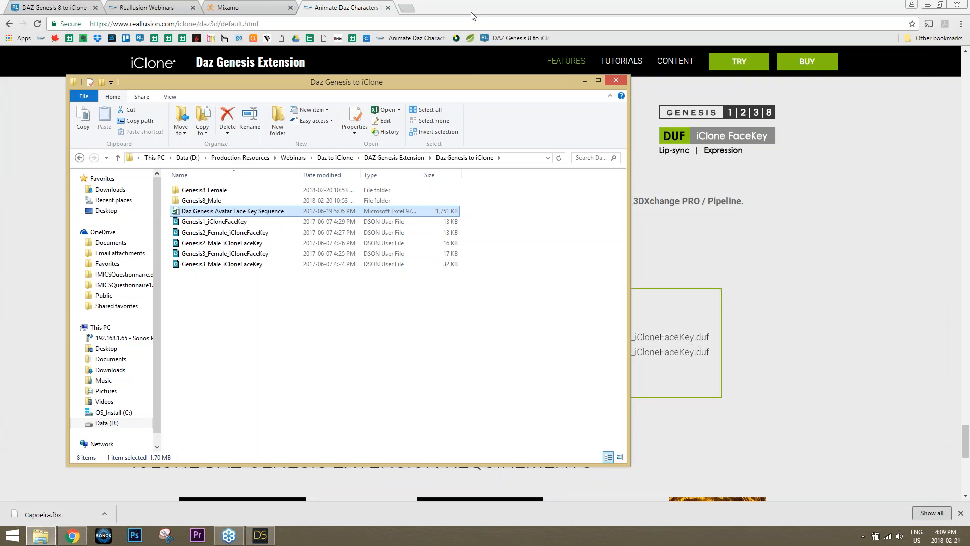
pyautogui.click(473, 14)
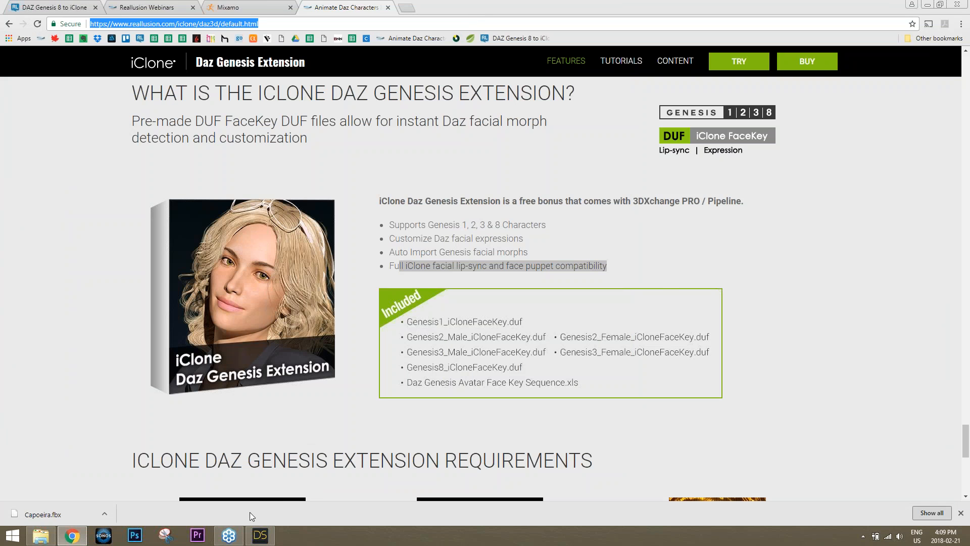
pyautogui.click(41, 535)
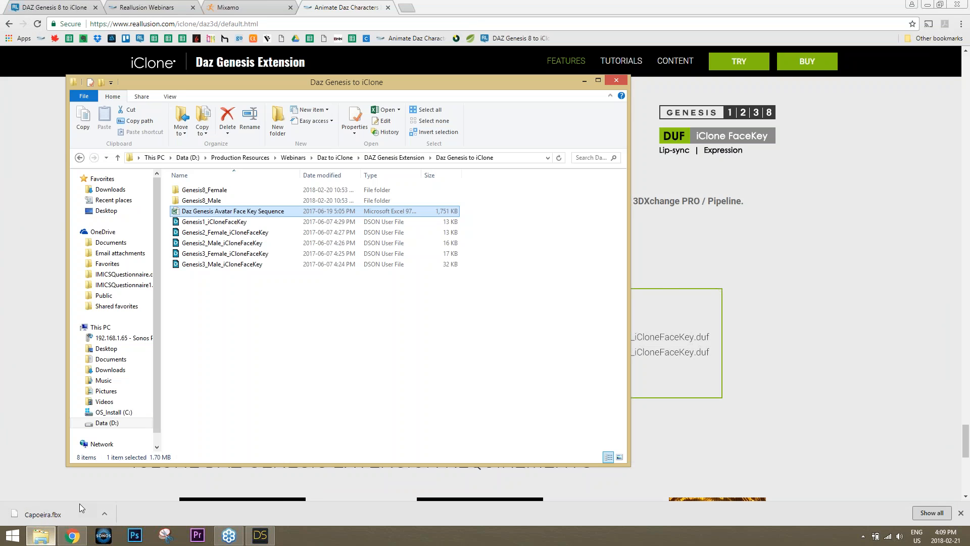
pyautogui.doubleClick(204, 192)
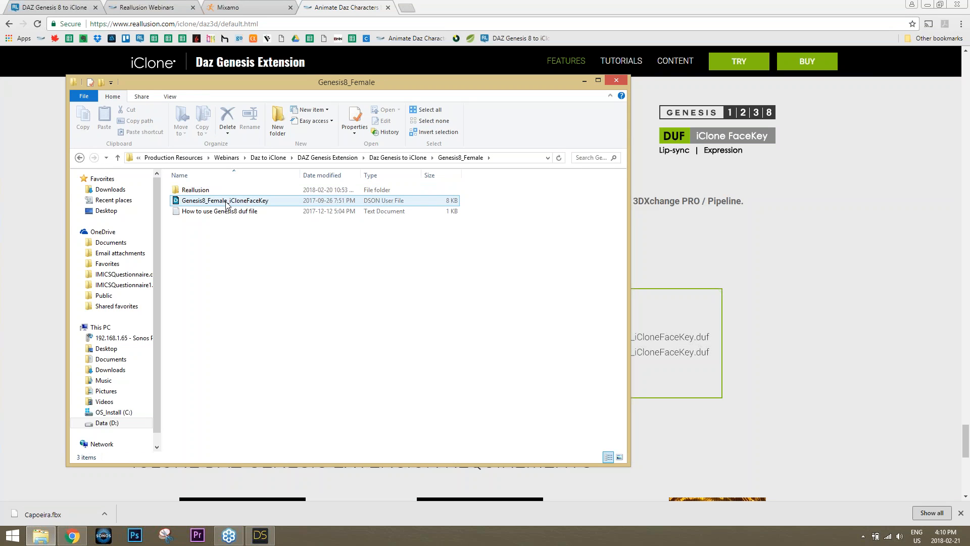
pyautogui.click(264, 535)
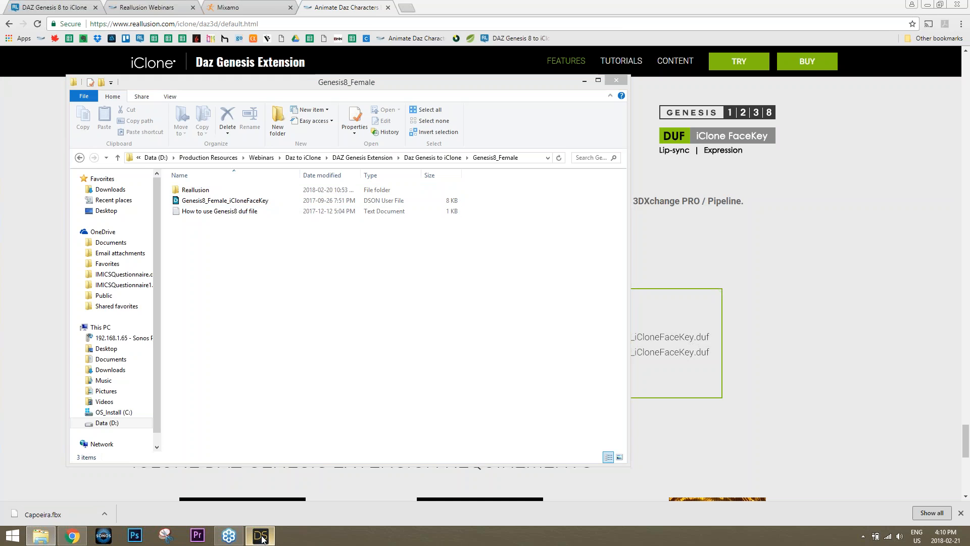
# Drop Genesis8_Female_iCloneFaceKey.duf onto Victoria 8's head and accept extending the timeline to 2430 frames
pyautogui.click(529, 190)
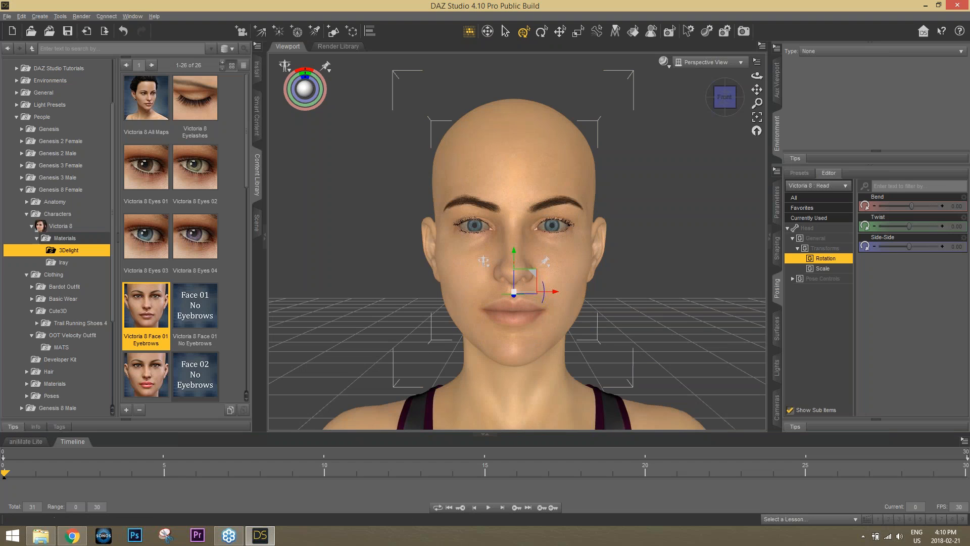
pyautogui.click(40, 535)
pyautogui.moveTo(322, 81); pyautogui.dragTo(684, 284)
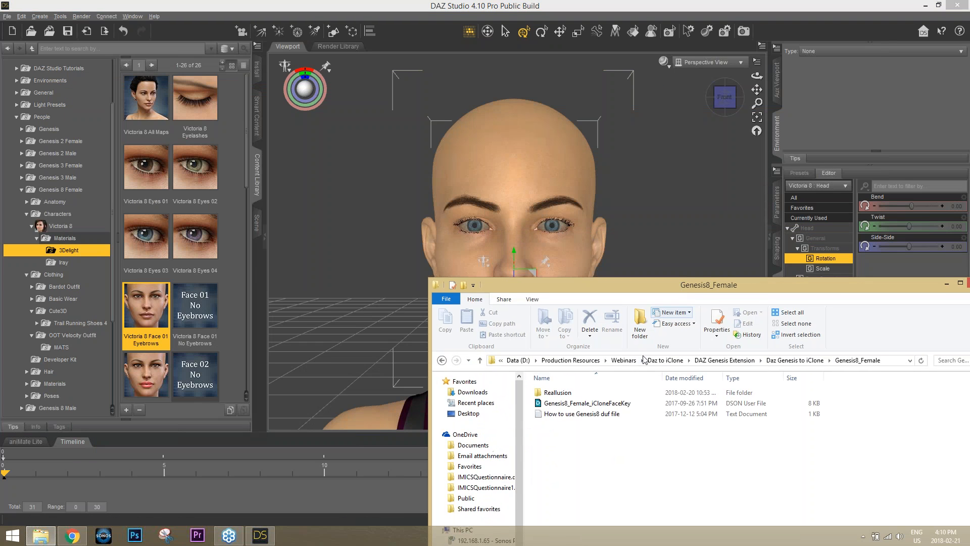
pyautogui.moveTo(616, 403); pyautogui.dragTo(537, 214)
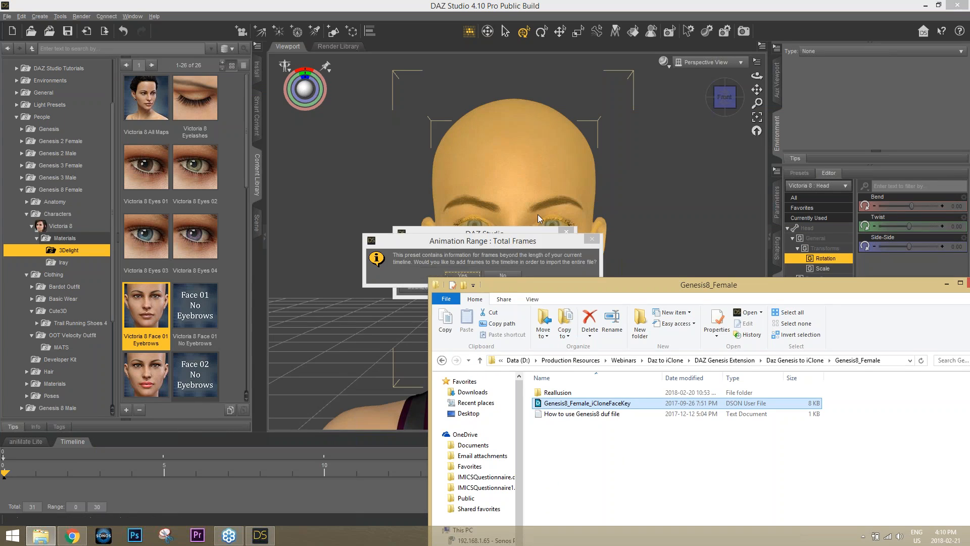
pyautogui.moveTo(720, 287); pyautogui.dragTo(549, 317)
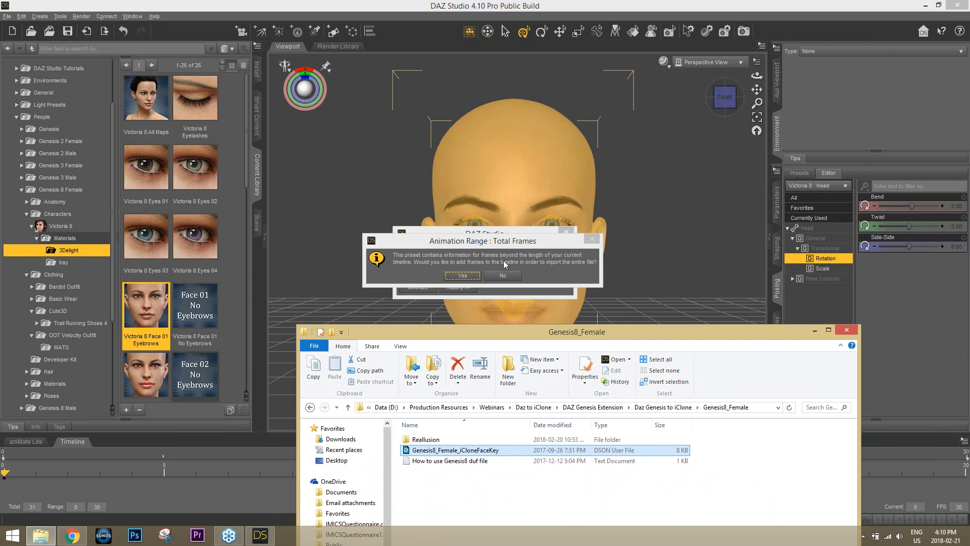
pyautogui.click(463, 276)
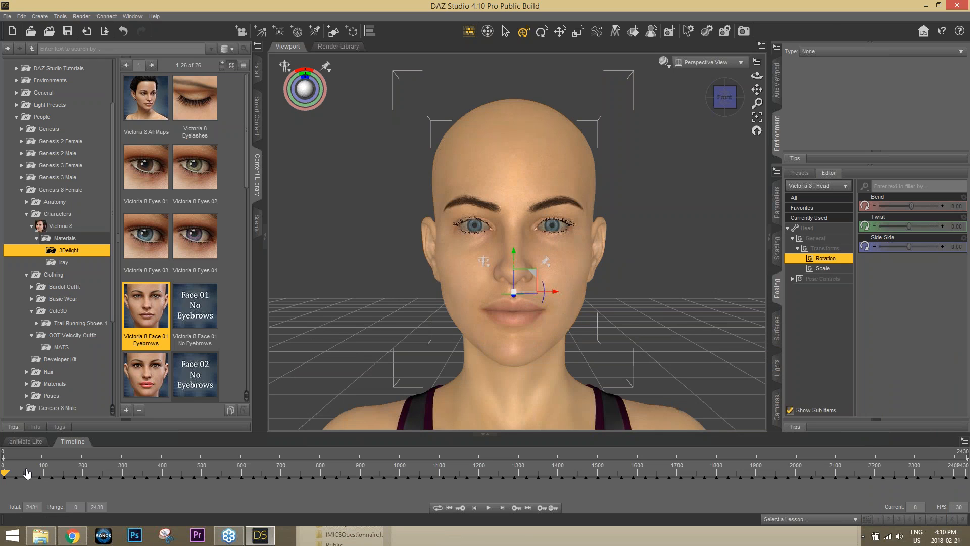
# Preview the face key animation, then set the frame rate to 1 so the timeline spans 0–81
pyautogui.moveTo(6, 473); pyautogui.dragTo(861, 476)
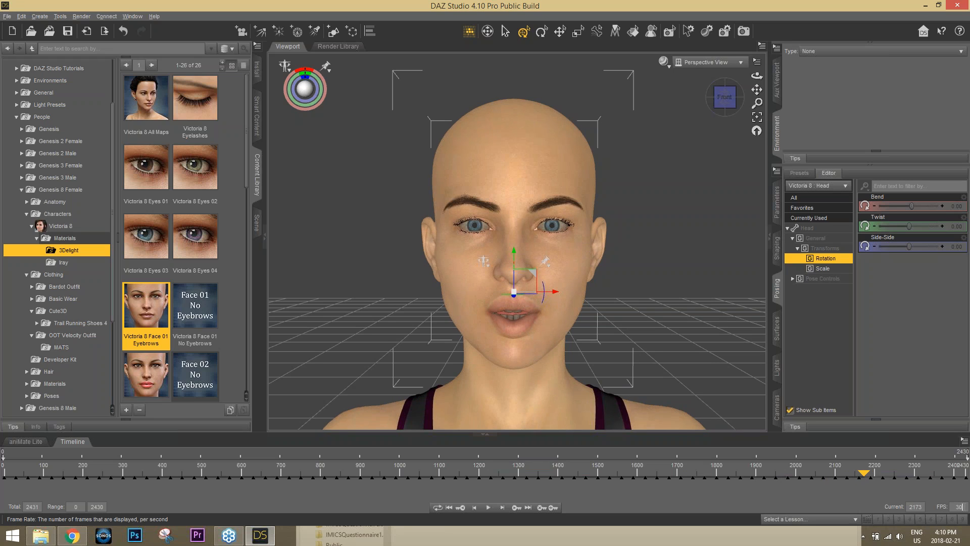
pyautogui.doubleClick(959, 506)
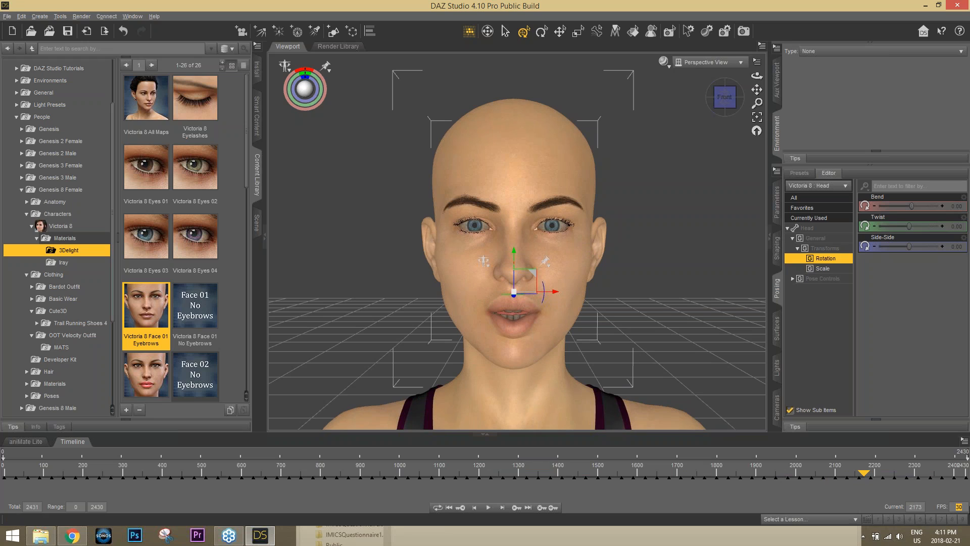
pyautogui.press('Return')
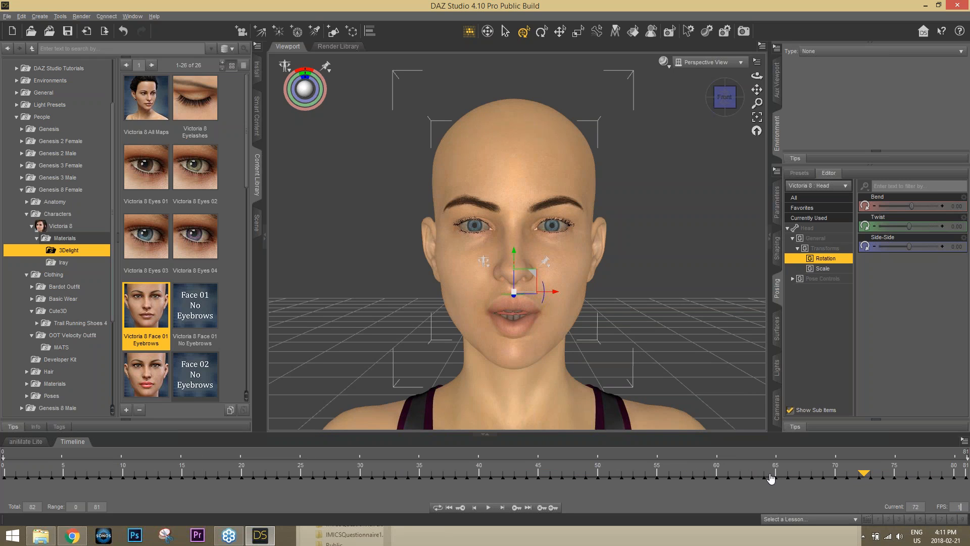
pyautogui.moveTo(865, 474); pyautogui.dragTo(1, 462)
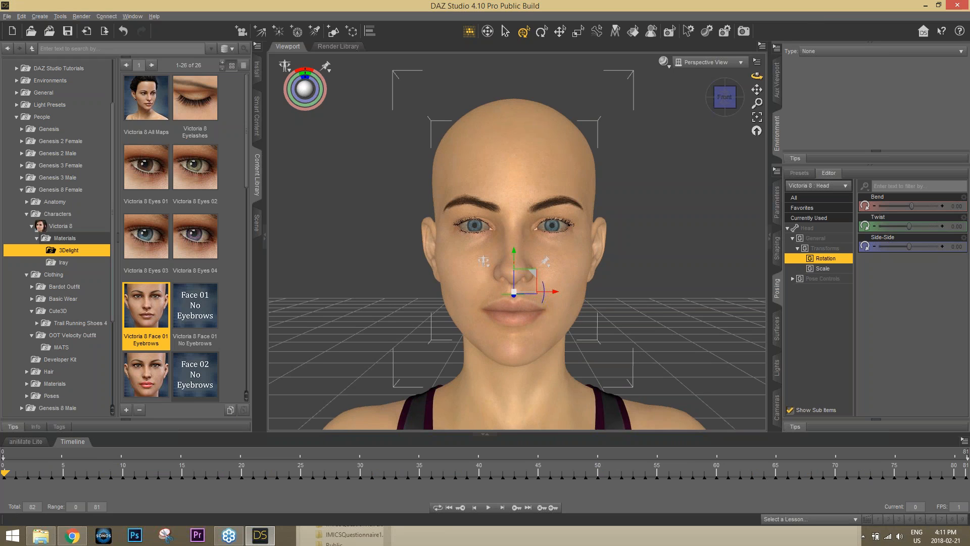
# Enlarge the posing panel and expand Pose Controls > Head to list the facial pose sliders
pyautogui.click(875, 43)
pyautogui.click(793, 171)
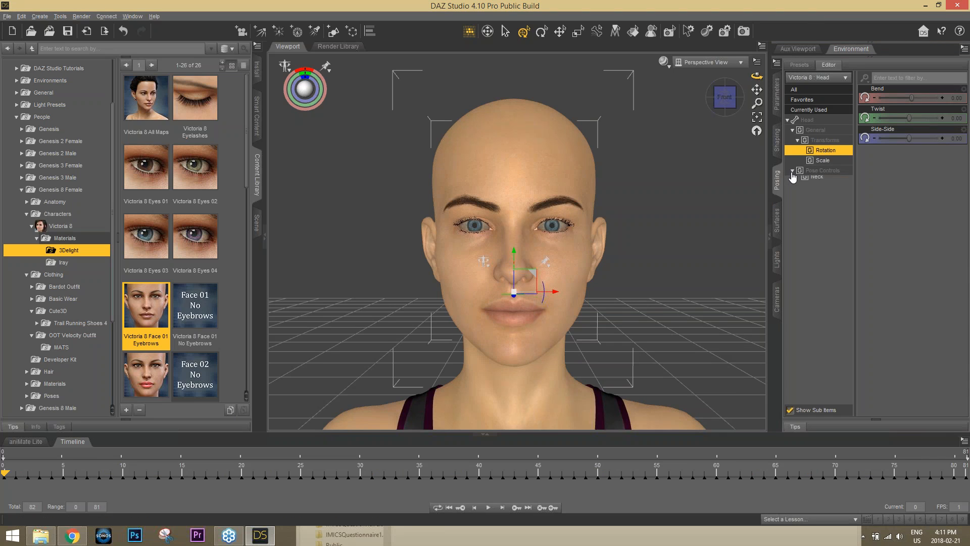
pyautogui.click(819, 171)
pyautogui.click(817, 180)
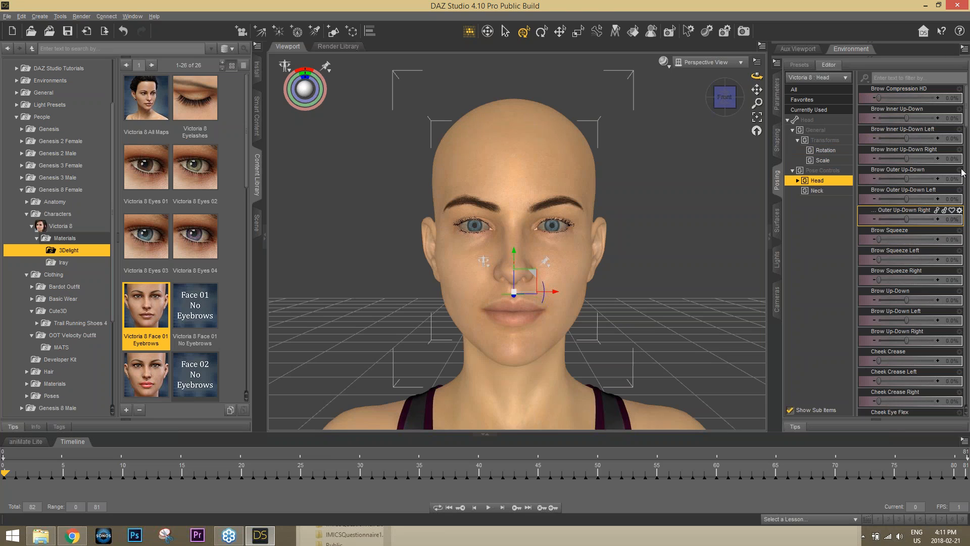
pyautogui.scroll(-10, 966, 219)
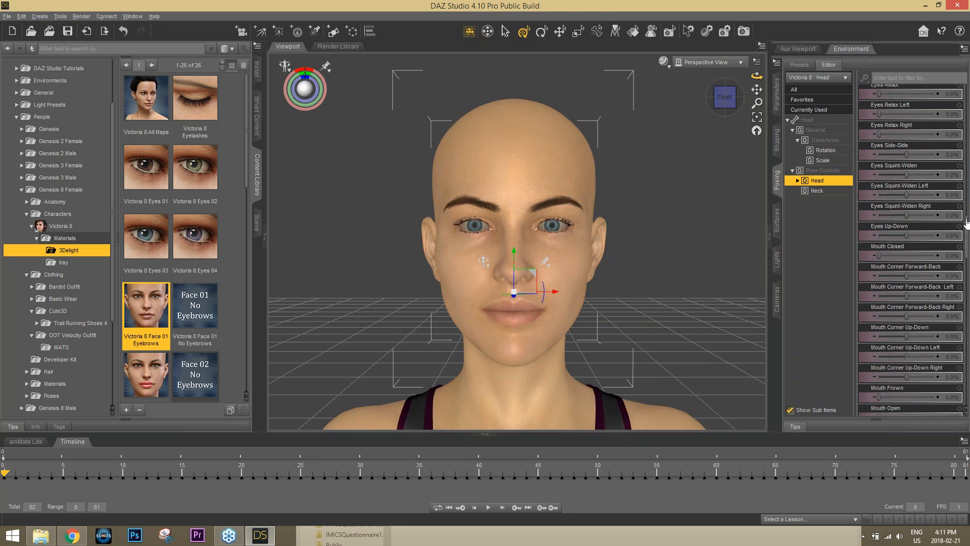
pyautogui.moveTo(966, 232); pyautogui.dragTo(968, 98)
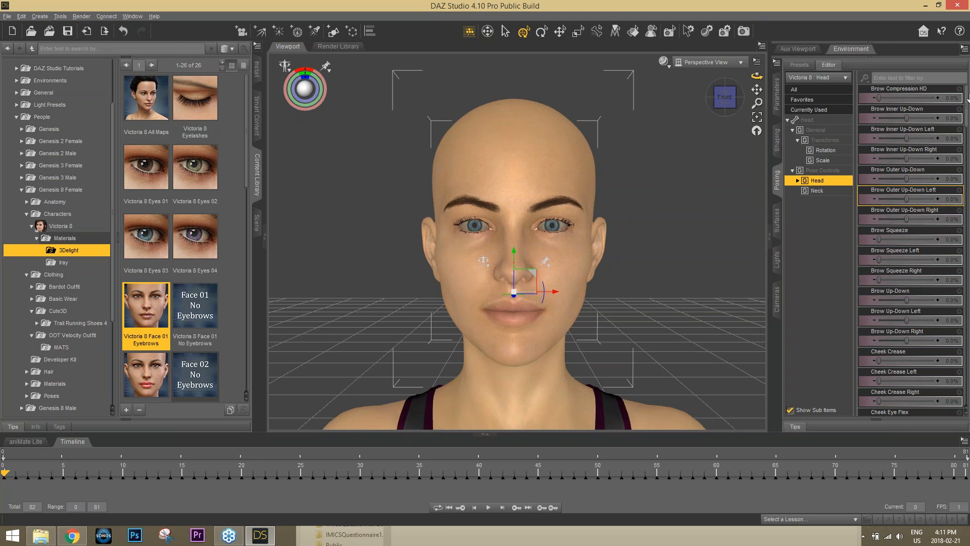
# Test Brow Up-Down at 44.1%, reset it to 0, and show the Scene tab
pyautogui.moveTo(910, 296)
pyautogui.mouseDown()
pyautogui.moveTo(943, 292)
pyautogui.moveTo(881, 291)
pyautogui.moveTo(914, 291)
pyautogui.mouseUp()
pyautogui.click(952, 300)
pyautogui.write('0')
pyautogui.press('Return')
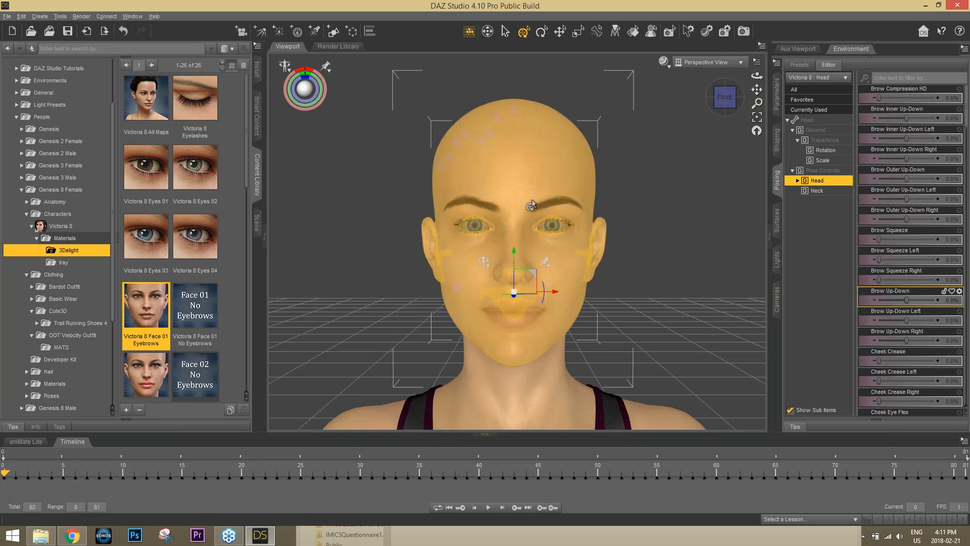
pyautogui.click(259, 228)
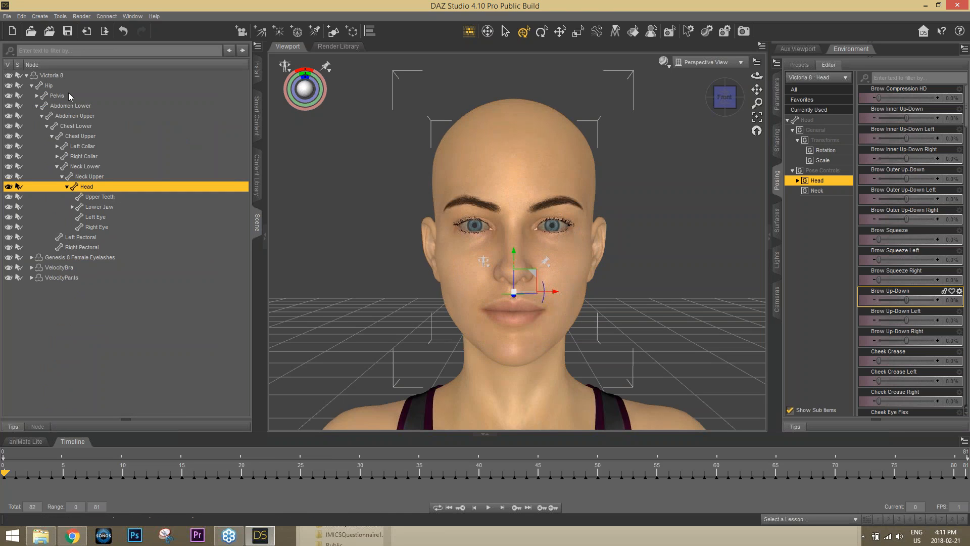
# Select Victoria 8 and try the Mouth Side-Side Left/Right sliders, shifting the mouth to 20.7%
pyautogui.click(54, 77)
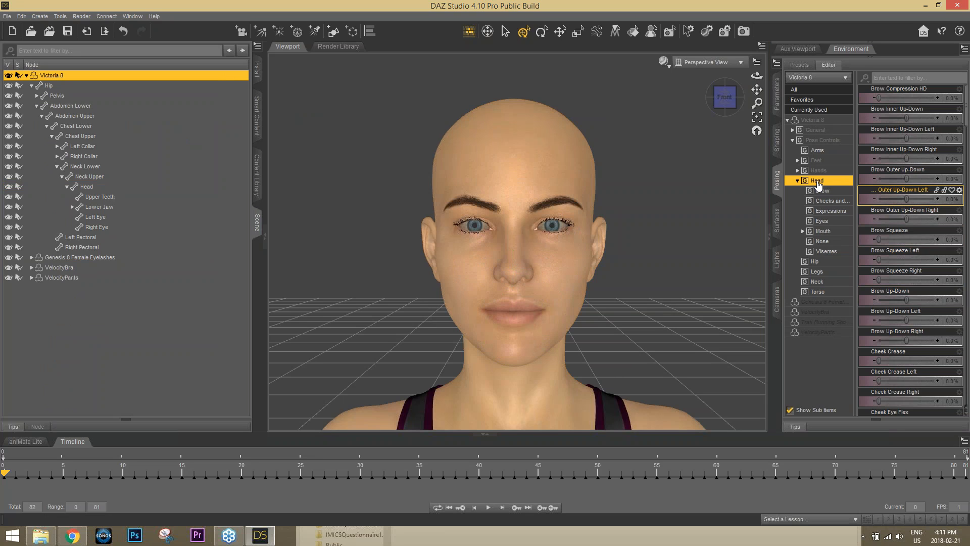
pyautogui.scroll(-6, 910, 250)
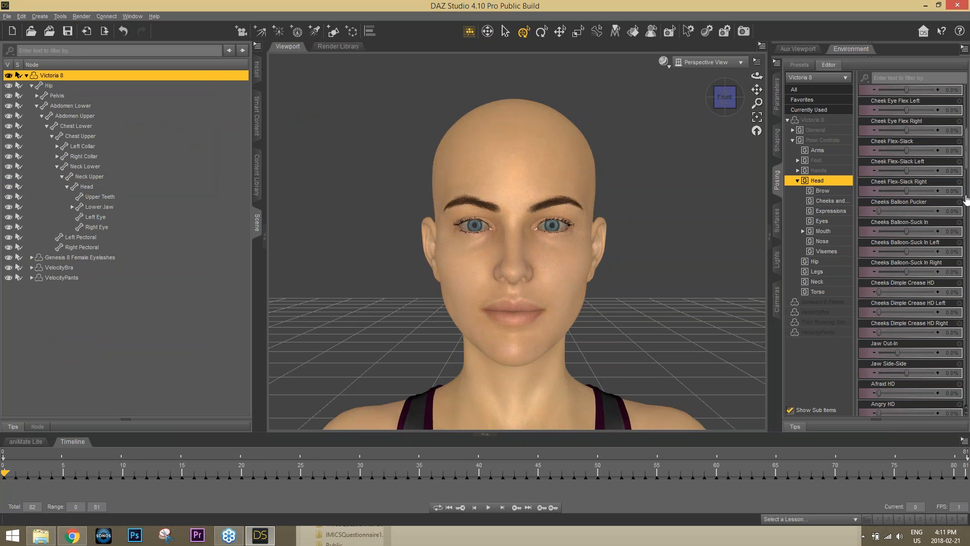
pyautogui.moveTo(968, 206); pyautogui.dragTo(968, 276)
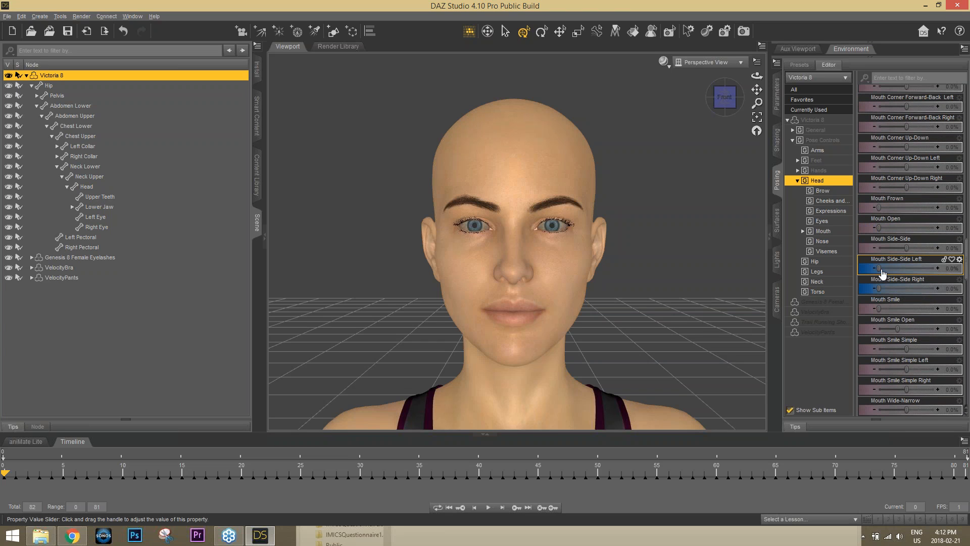
pyautogui.moveTo(881, 273)
pyautogui.mouseDown()
pyautogui.moveTo(941, 270)
pyautogui.moveTo(877, 269)
pyautogui.moveTo(932, 287)
pyautogui.moveTo(875, 287)
pyautogui.mouseUp()
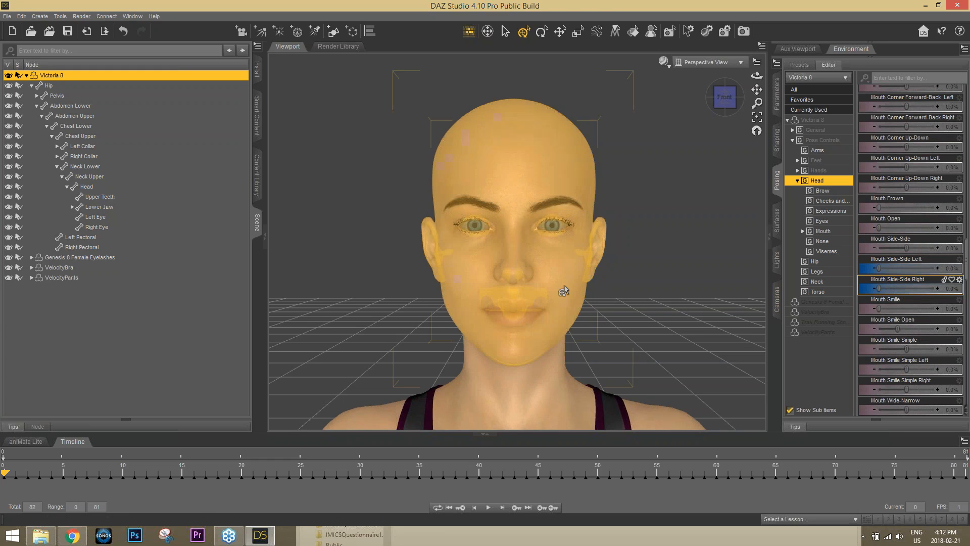
pyautogui.click(922, 271)
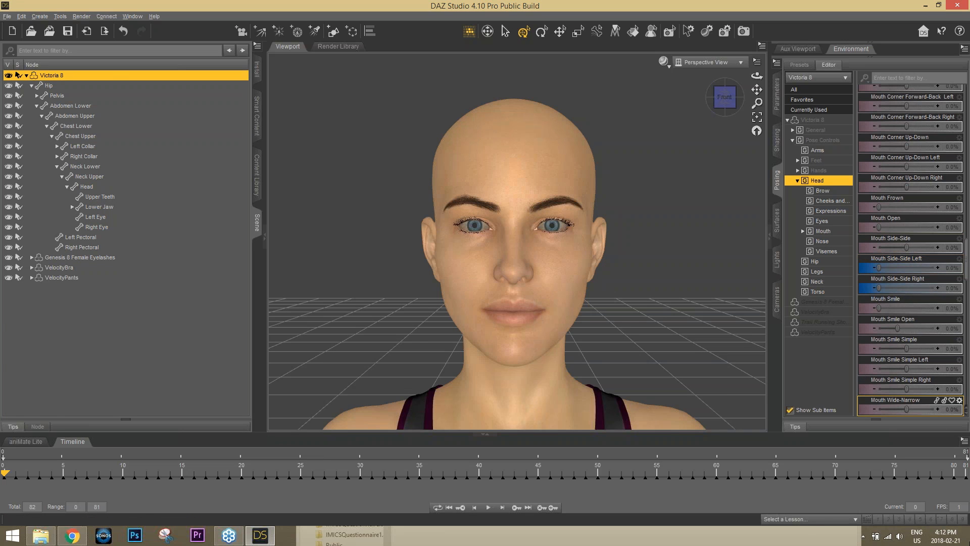
pyautogui.click(969, 544)
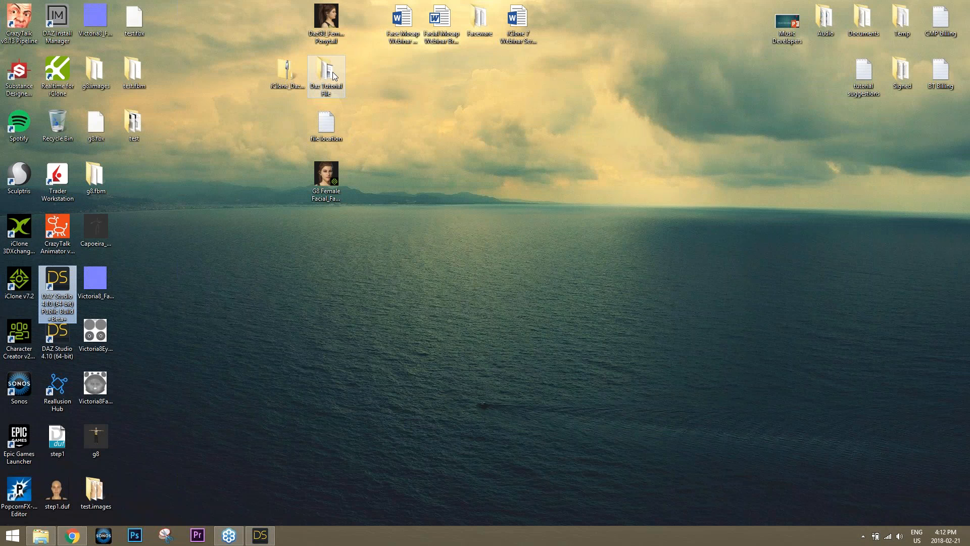
# Copy the ...\Genesis 8\Female\Morphs path from the 'file location' note and bring back the Genesis8_Female folder
pyautogui.doubleClick(326, 126)
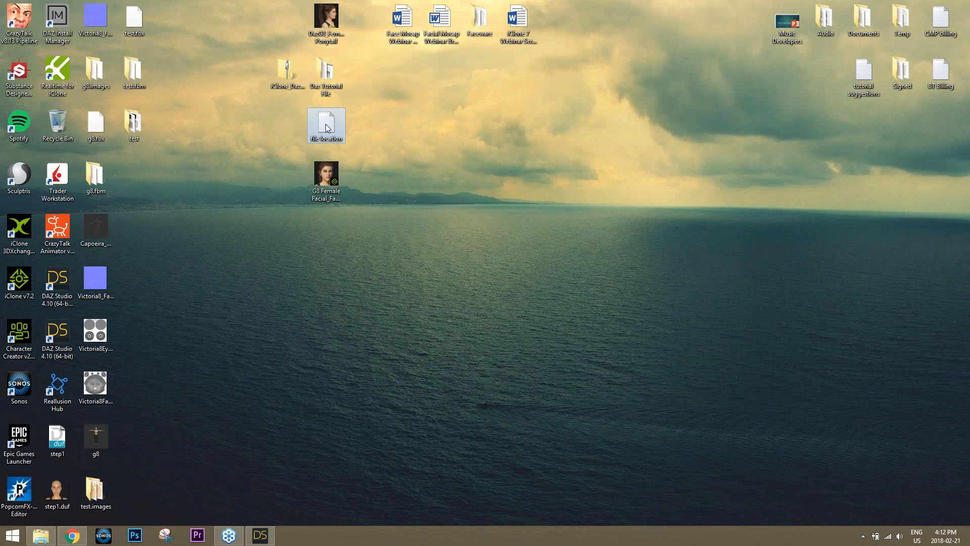
pyautogui.moveTo(804, 159); pyautogui.dragTo(482, 157)
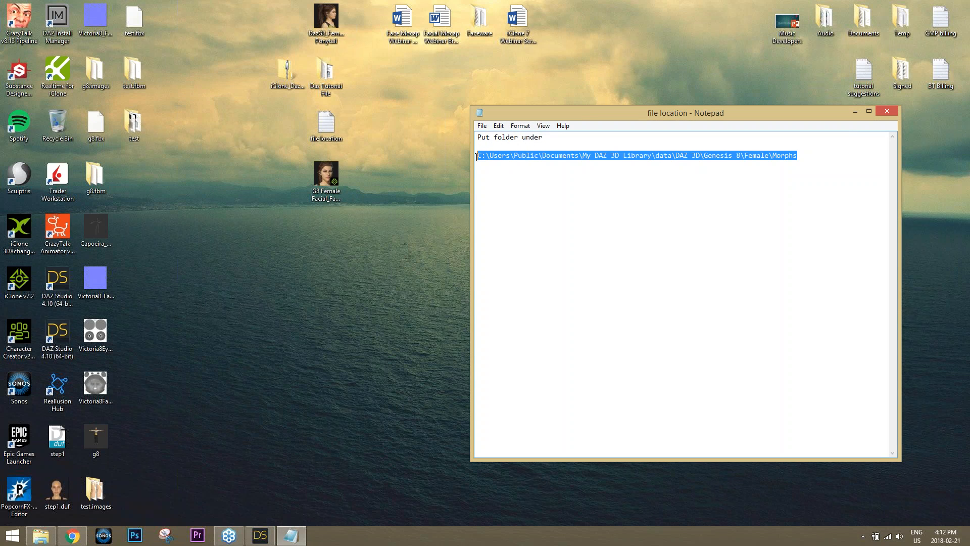
pyautogui.rightClick(489, 158)
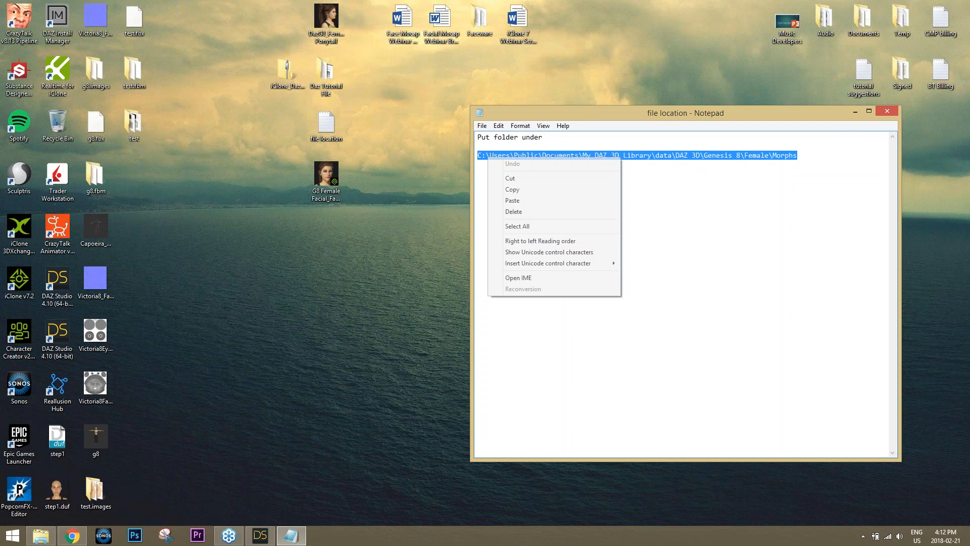
pyautogui.click(518, 191)
pyautogui.click(962, 29)
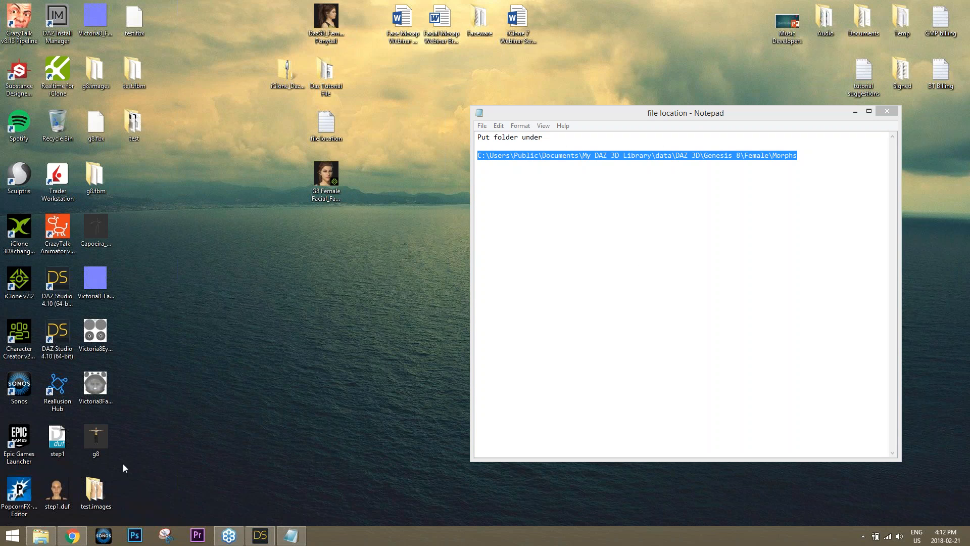
pyautogui.click(40, 535)
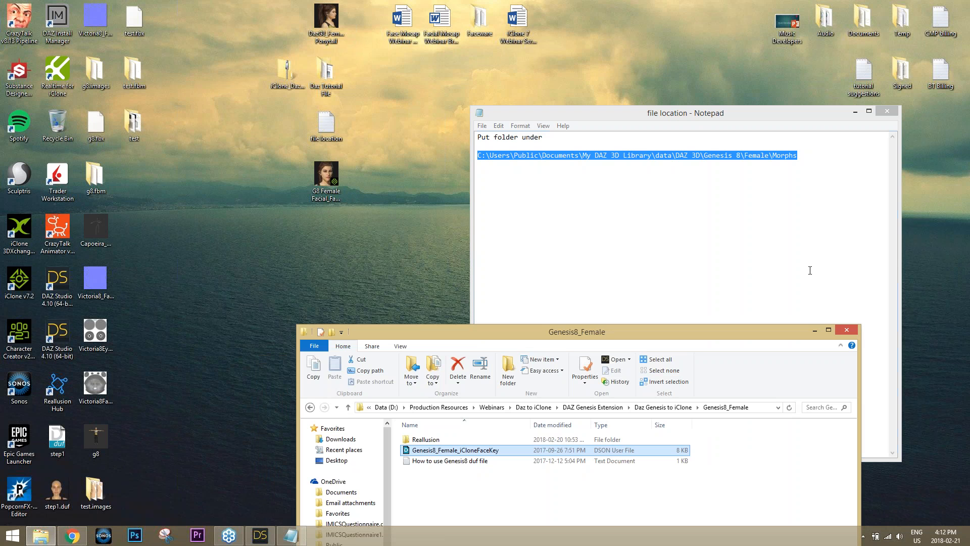
pyautogui.moveTo(759, 114); pyautogui.dragTo(626, 106)
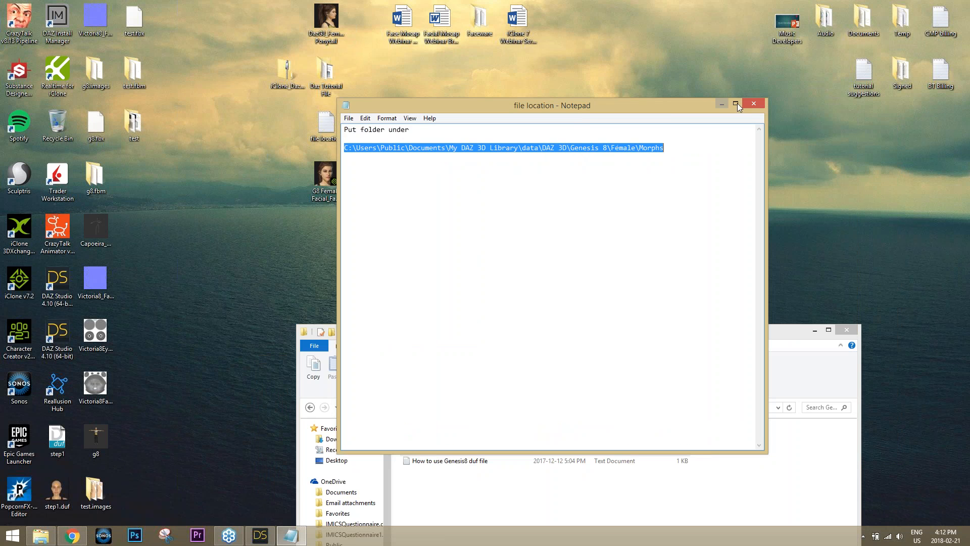
# Close the note and open Reallusion > Facial Expression Data, selecting both mouth side-to-side files
pyautogui.click(753, 104)
pyautogui.moveTo(630, 327); pyautogui.dragTo(529, 105)
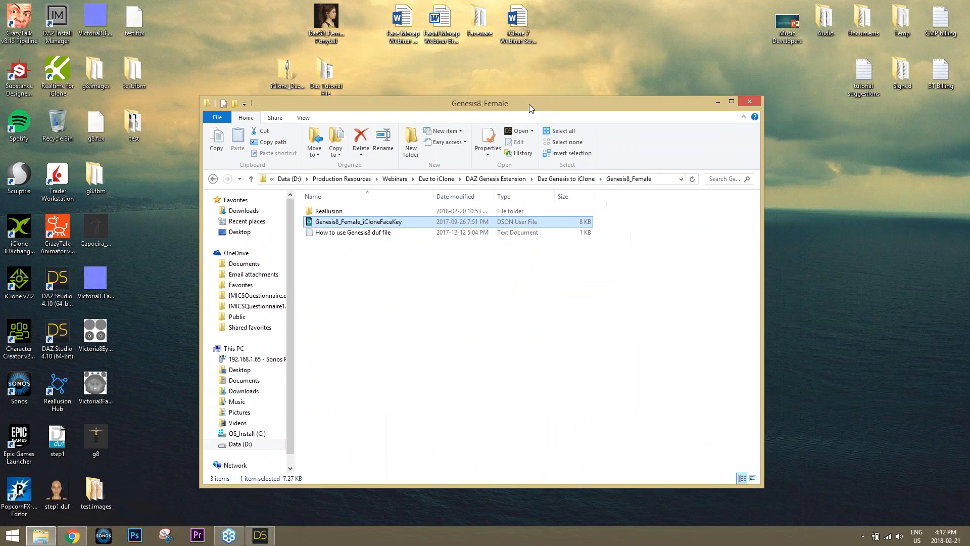
pyautogui.doubleClick(332, 212)
pyautogui.doubleClick(343, 212)
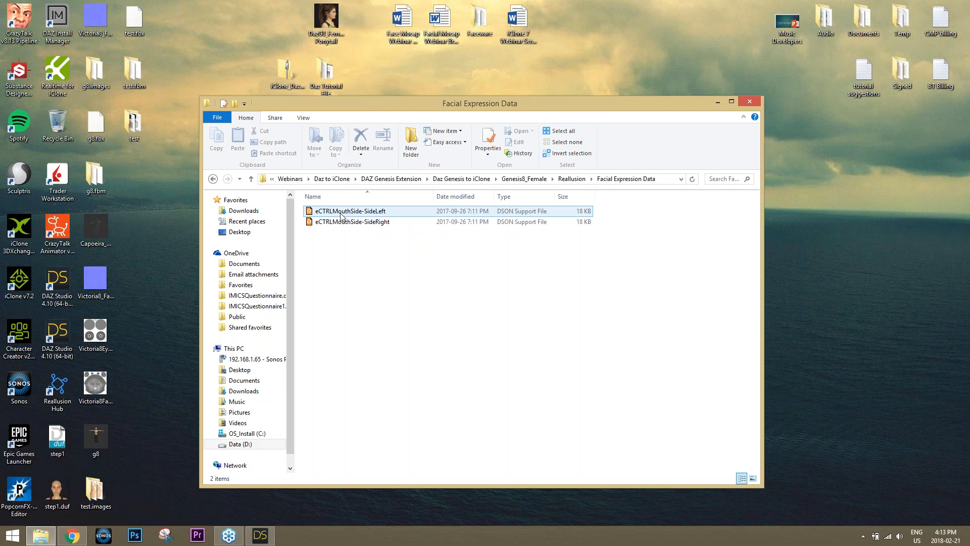
pyautogui.click(344, 222)
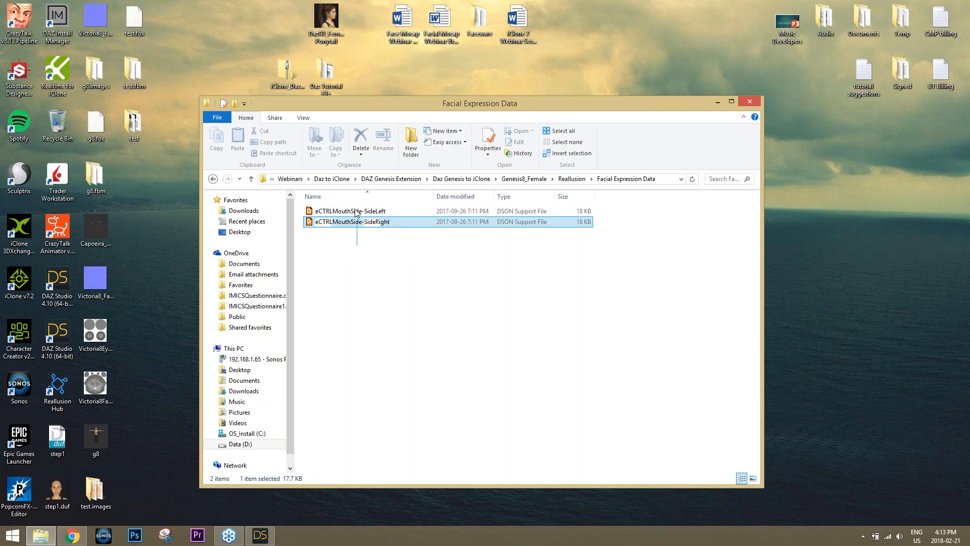
pyautogui.keyDown('shift'); pyautogui.click(355, 215); pyautogui.keyUp('shift')
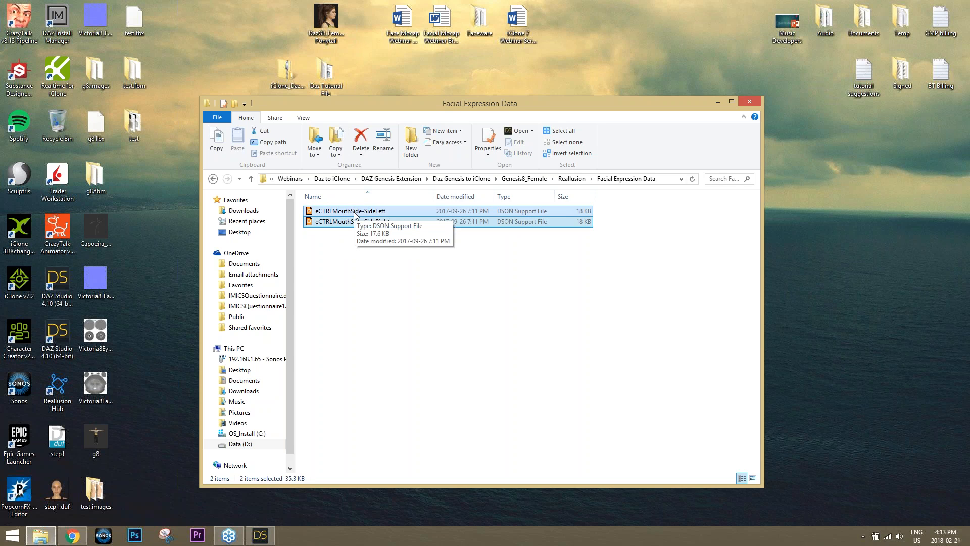
# Paste the Morphs path into the address bar and check Reallusion > Facial Expression Data for the eCTRLMouthSide-Side files
pyautogui.click(664, 183)
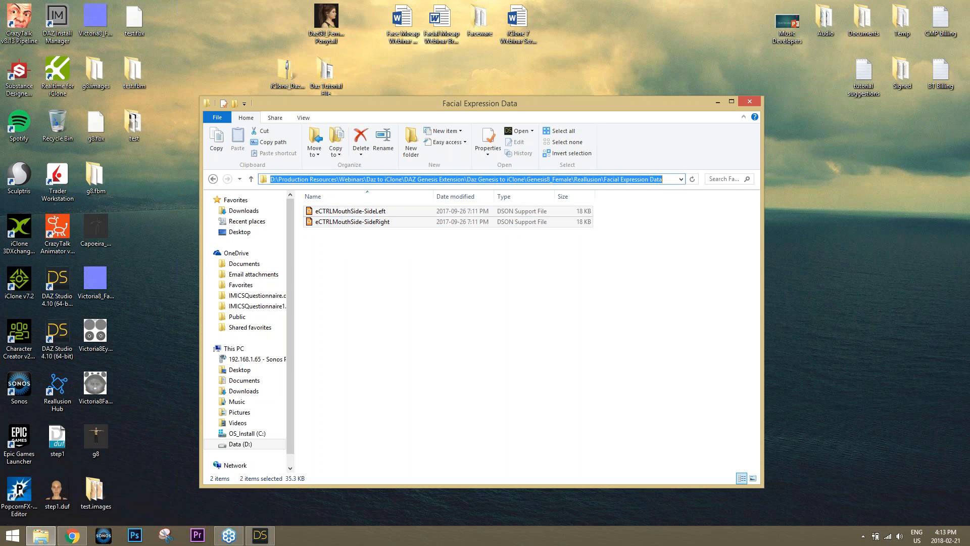
pyautogui.hotkey('ctrl', 'v')
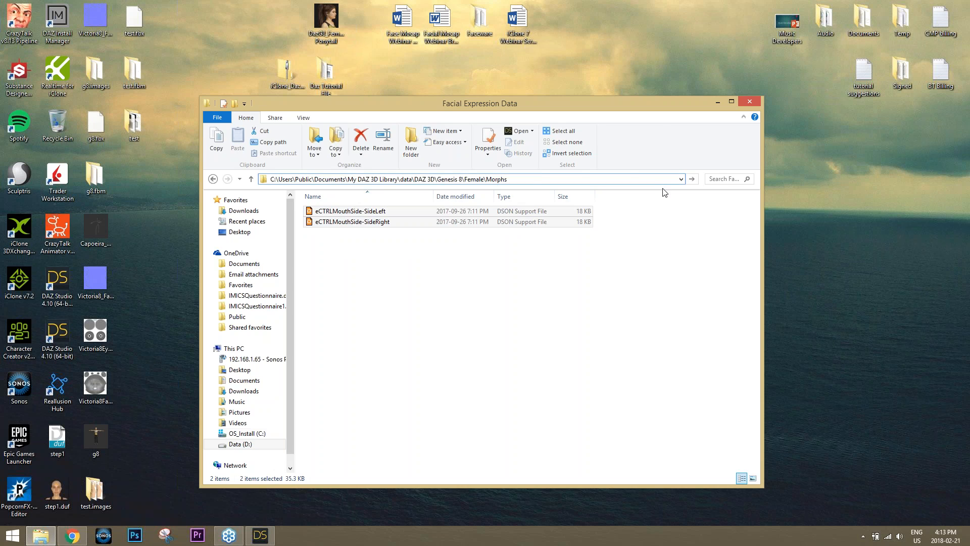
pyautogui.press('Return')
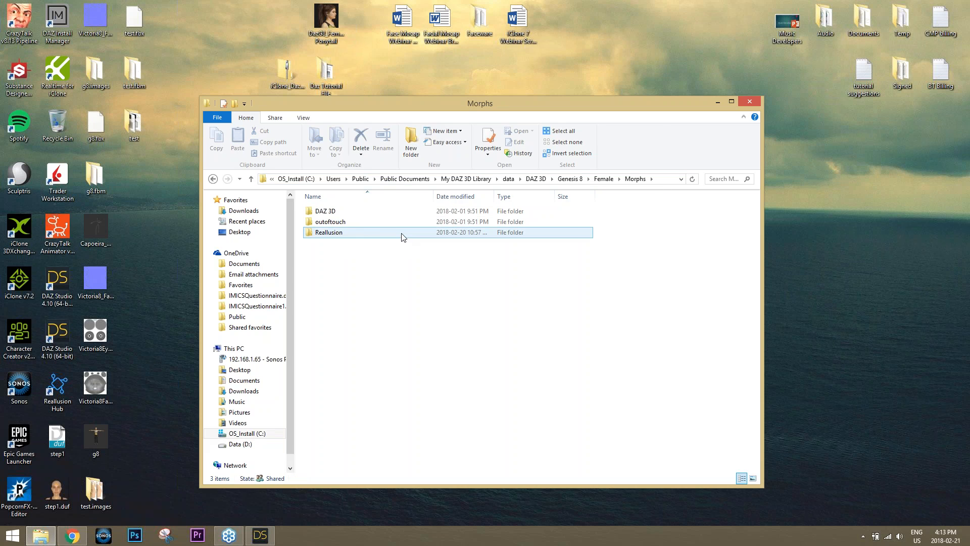
pyautogui.doubleClick(328, 234)
pyautogui.doubleClick(334, 212)
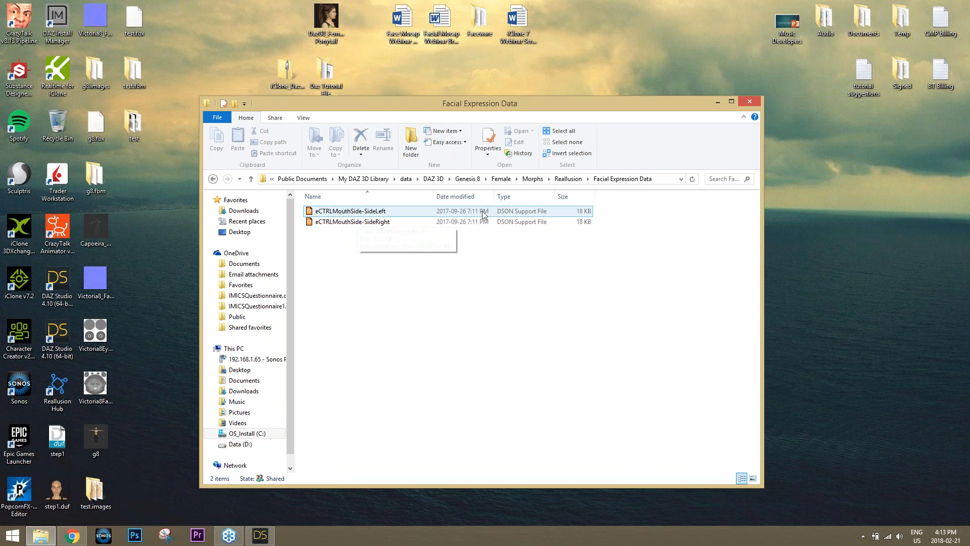
pyautogui.click(375, 219)
pyautogui.click(384, 214)
pyautogui.click(399, 222)
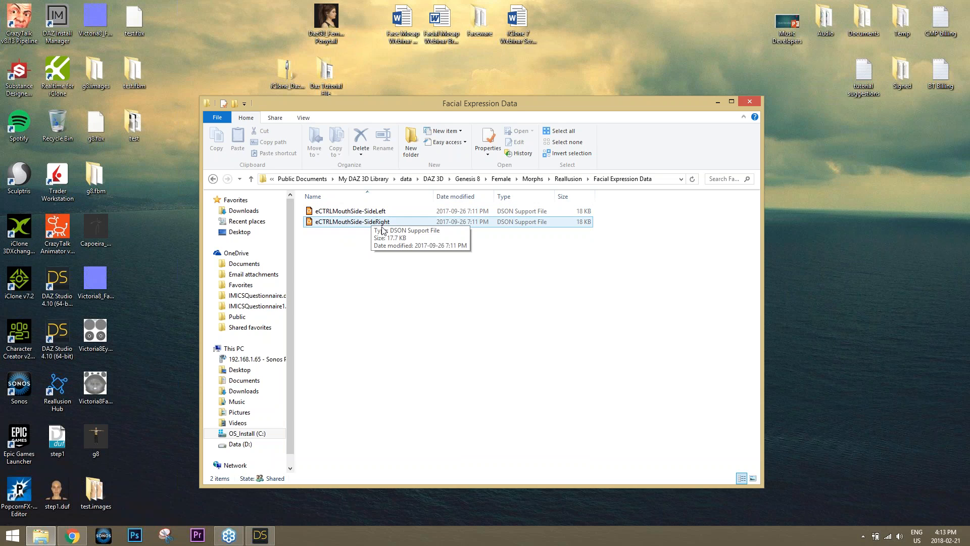
pyautogui.click(378, 214)
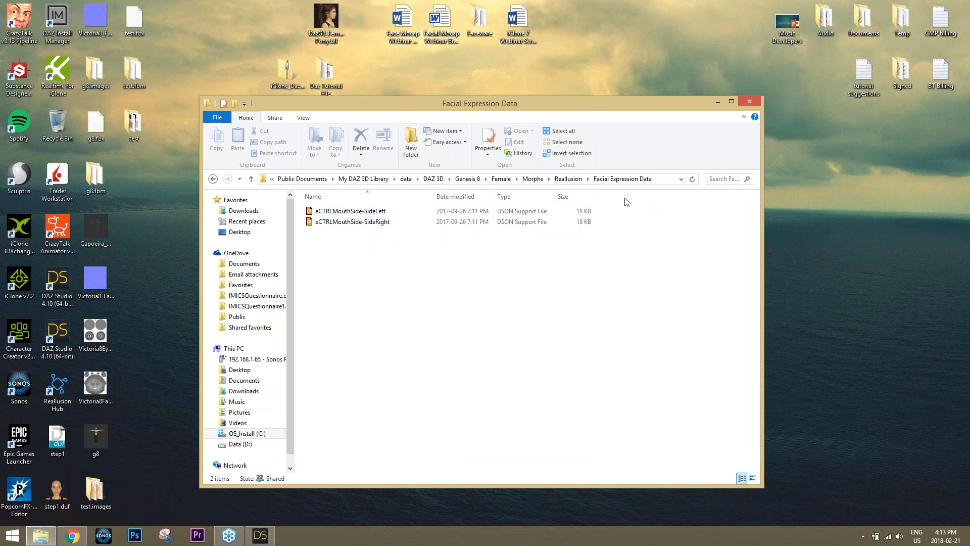
# Back in DAZ Studio, scrub to frame 13 and enlarge the posing pane to show all mouth sliders
pyautogui.click(259, 535)
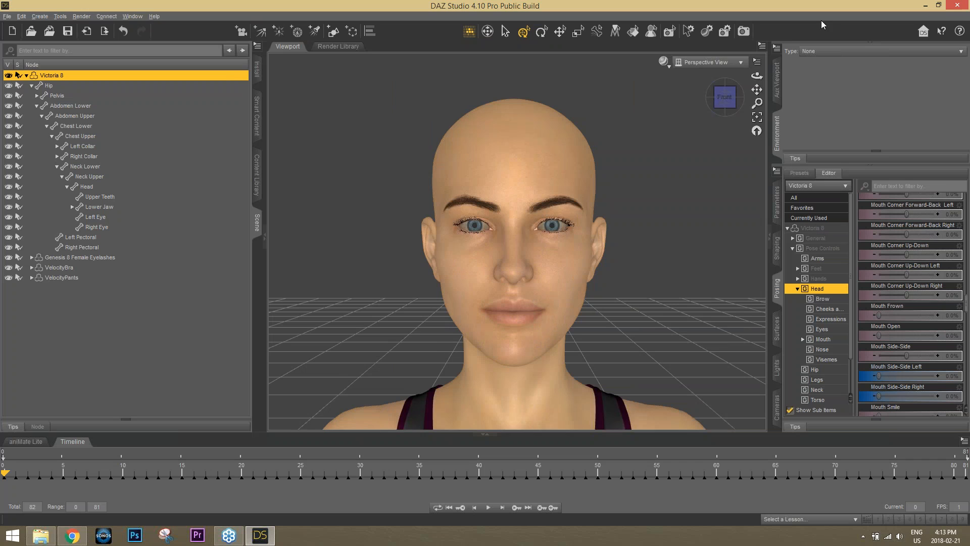
pyautogui.moveTo(98, 469); pyautogui.dragTo(3, 473)
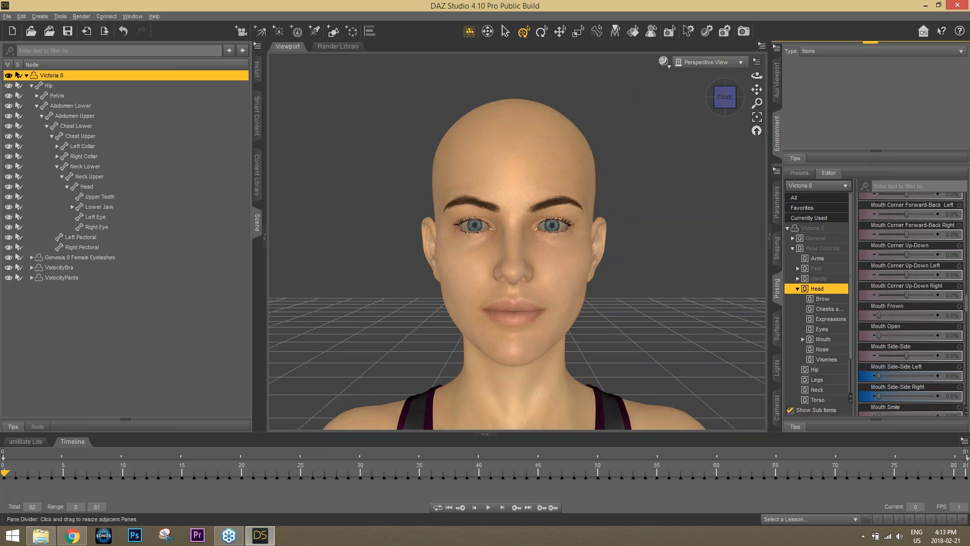
pyautogui.click(870, 42)
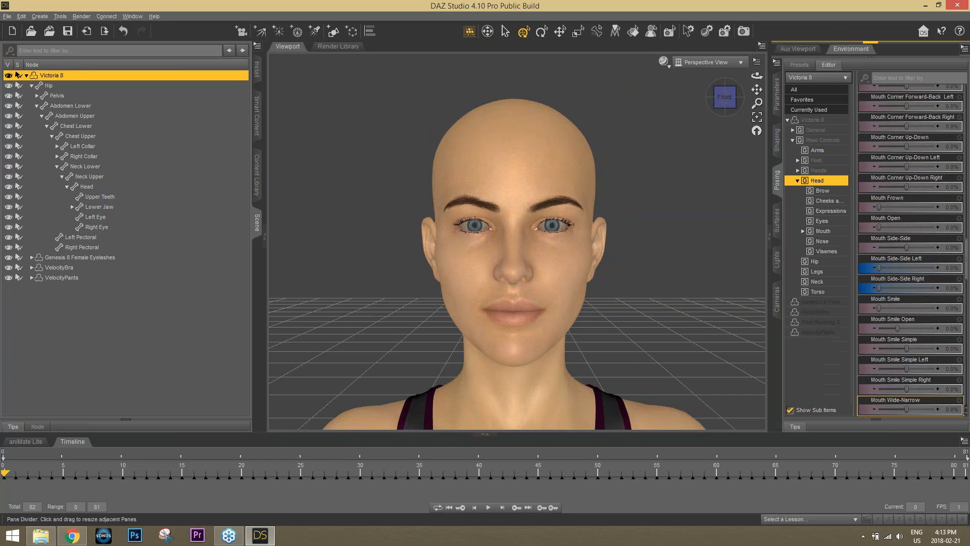
pyautogui.click(7, 16)
# Export the DAZ Studio scene to the Desktop as the FBX file 'webinar test girl'
pyautogui.click(26, 133)
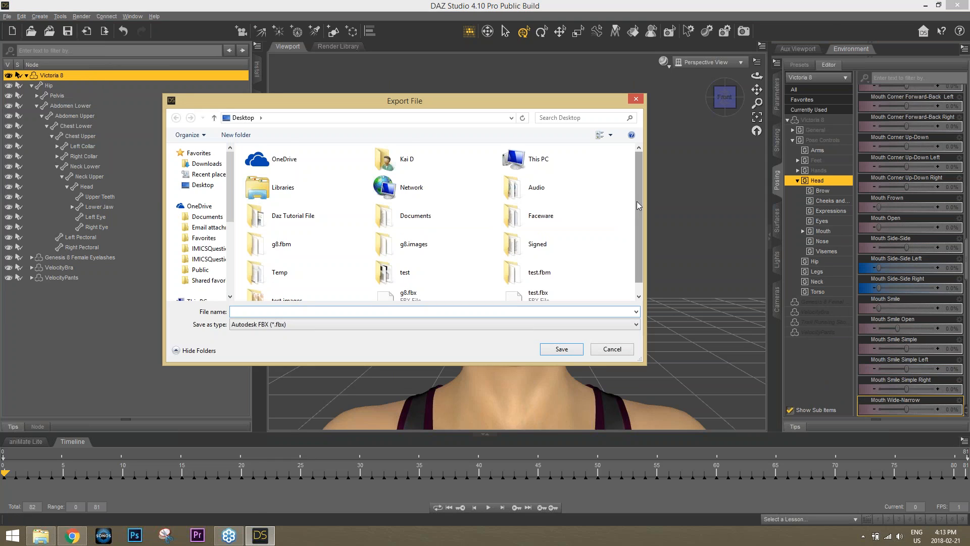
pyautogui.moveTo(636, 201); pyautogui.dragTo(638, 237)
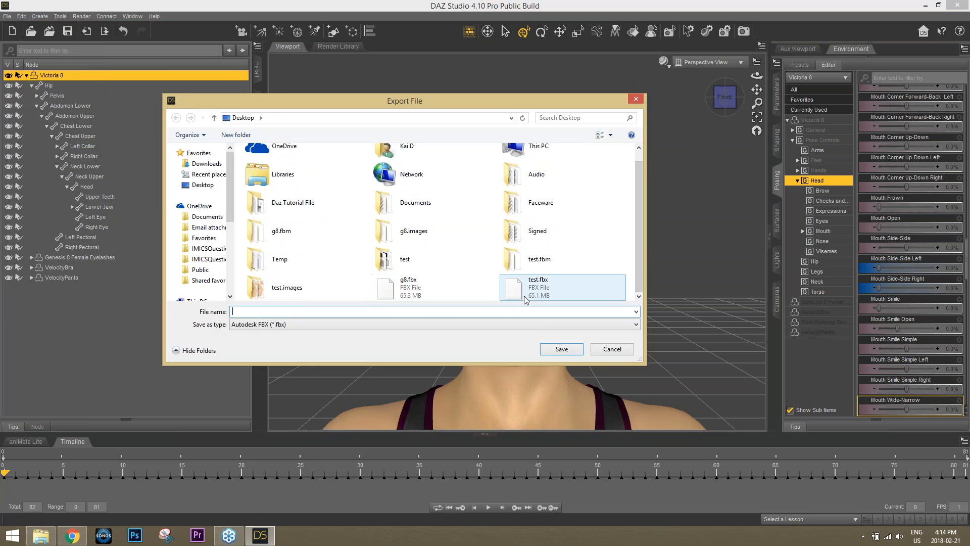
pyautogui.write('webinar test girl')
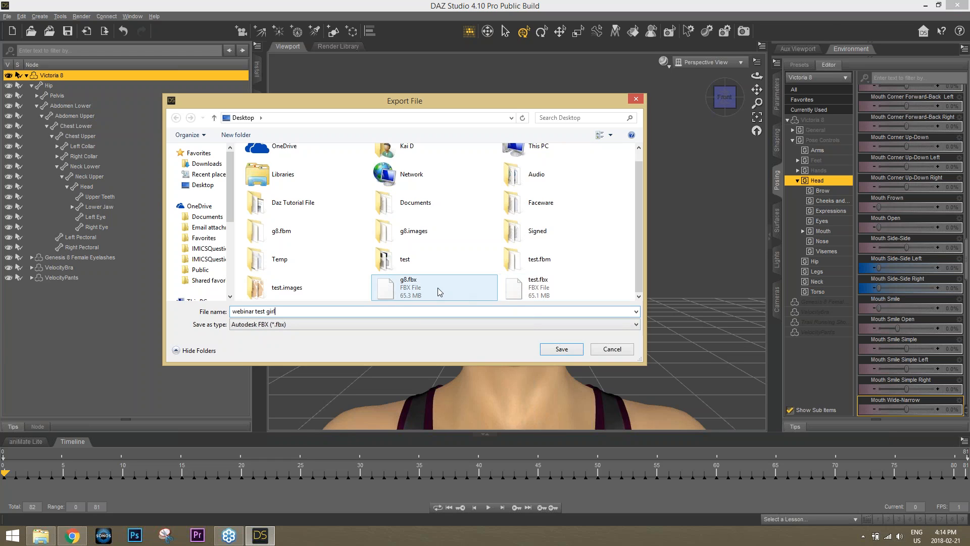
pyautogui.click(560, 349)
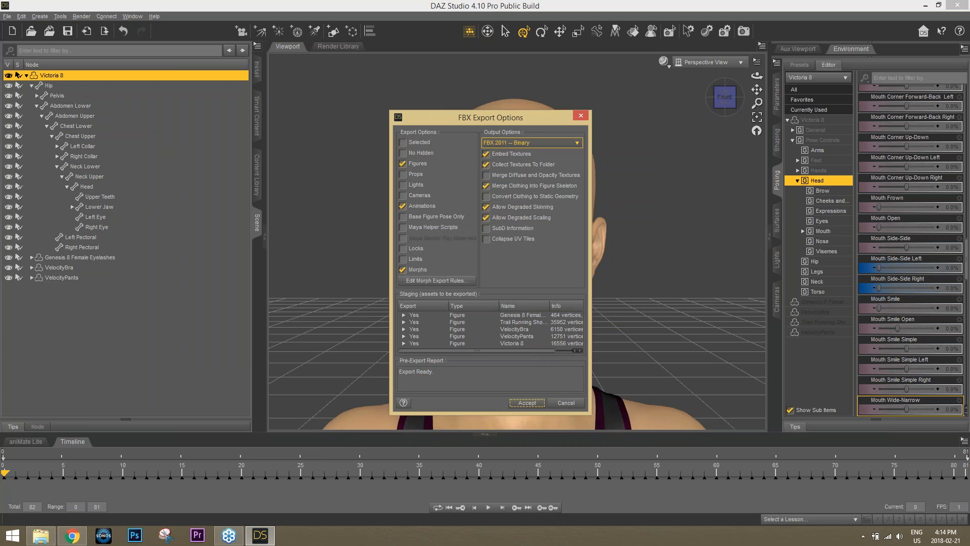
# Keep FBX 2011 -- Binary as the FBX export version
pyautogui.click(527, 144)
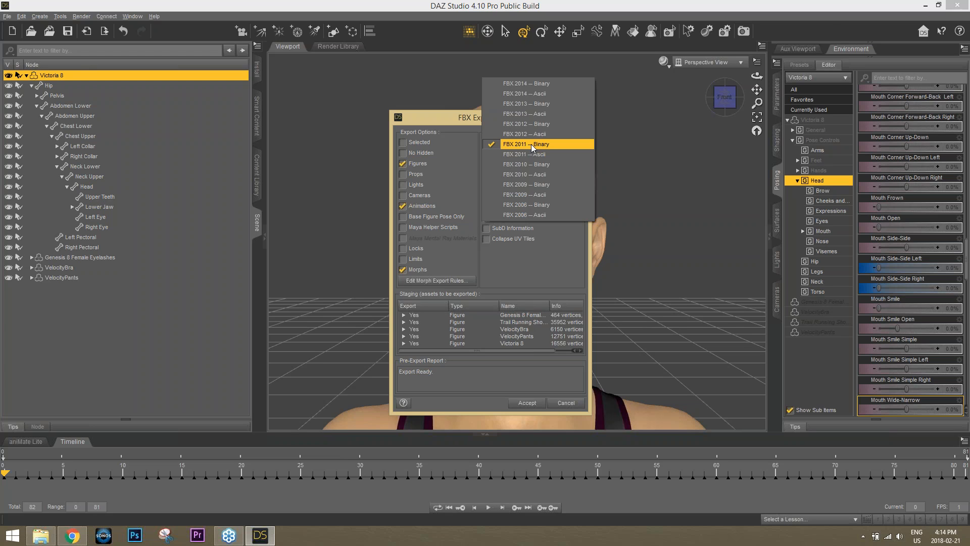
pyautogui.click(531, 144)
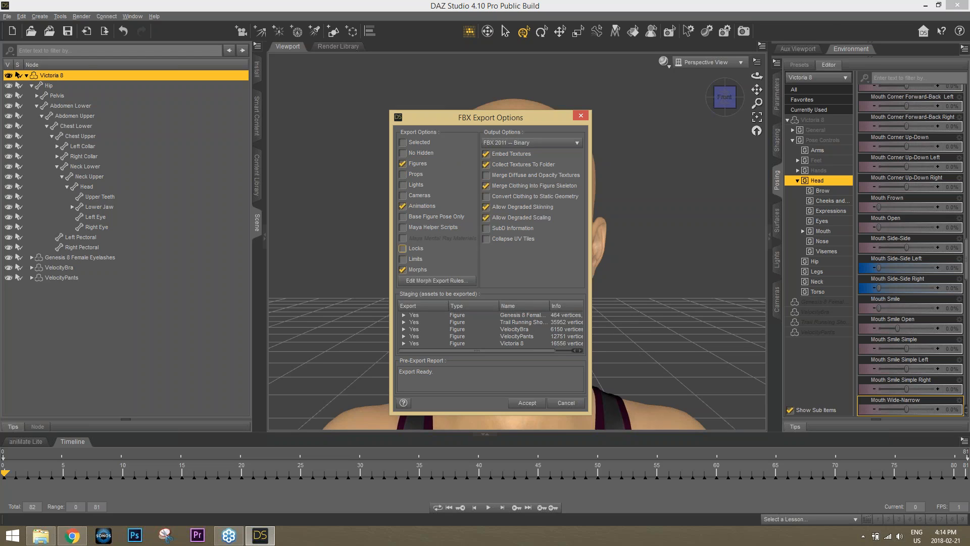
# Set the head. morph export rule to Ignore, accept the rules, and start the FBX export
pyautogui.click(434, 282)
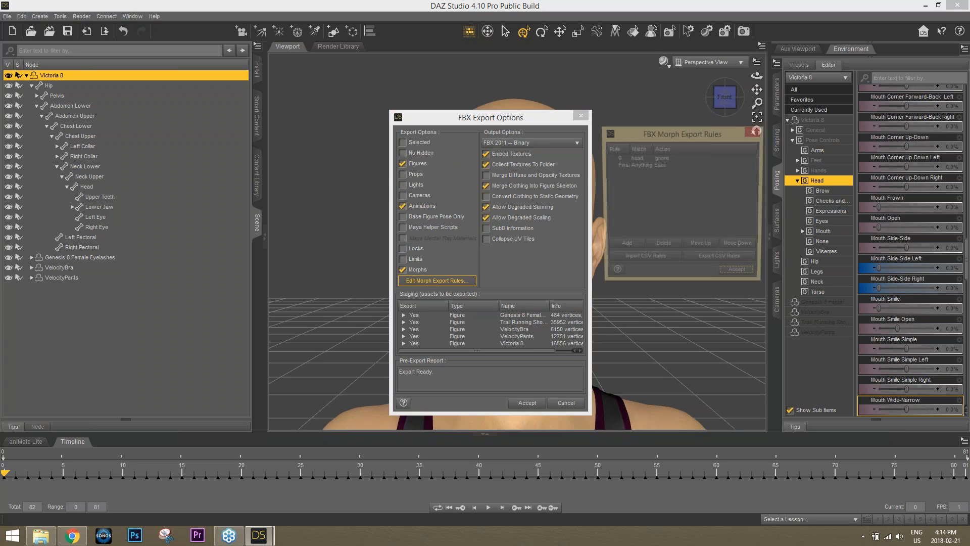
pyautogui.click(640, 158)
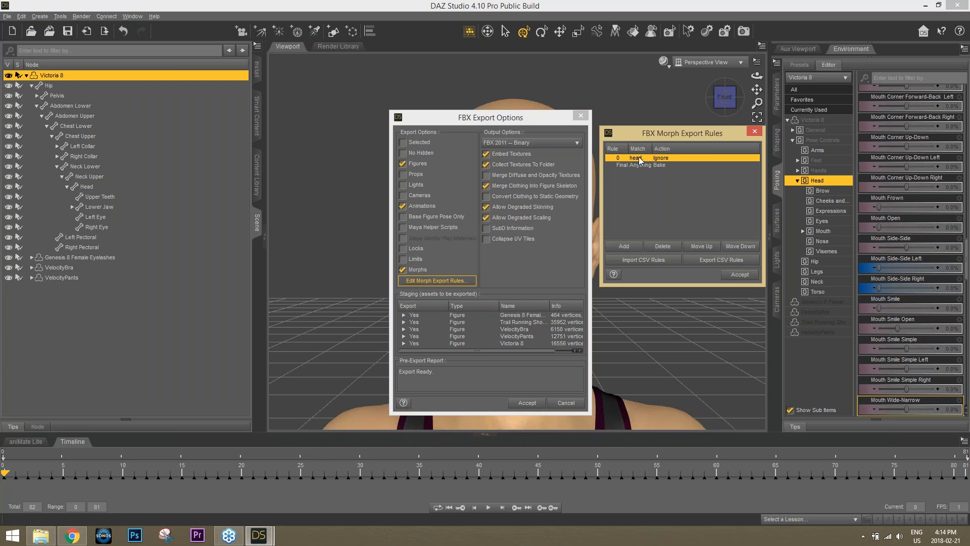
pyautogui.doubleClick(640, 160)
pyautogui.click(646, 158)
pyautogui.click(665, 162)
pyautogui.click(738, 275)
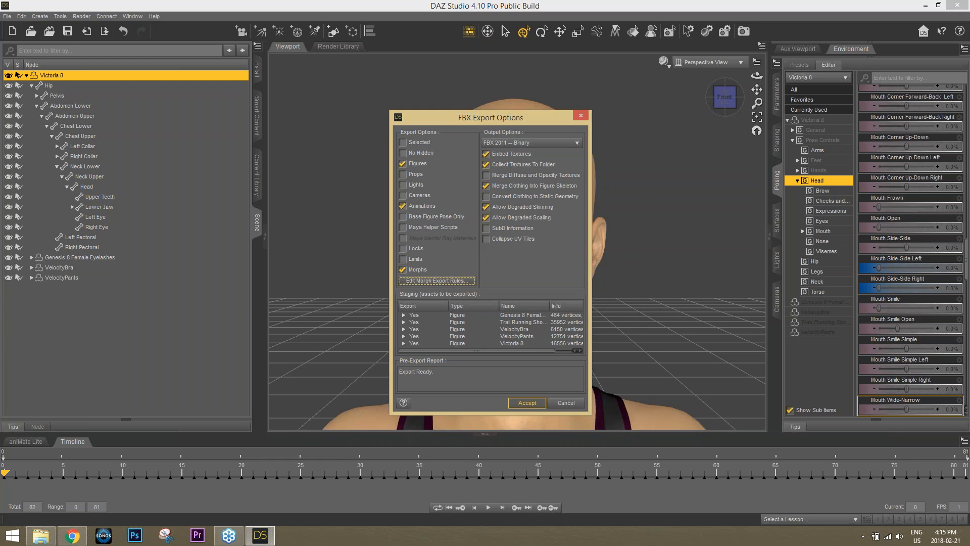
pyautogui.click(527, 403)
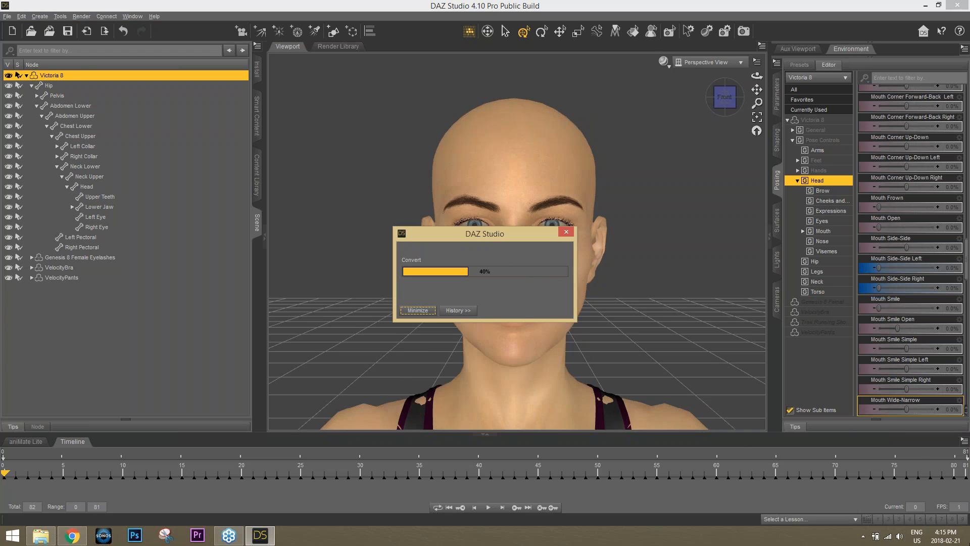
# Launch iClone 3DXchange 7 from its desktop shortcut while DAZ keeps converting
pyautogui.moveTo(969, 545)
pyautogui.click(965, 543)
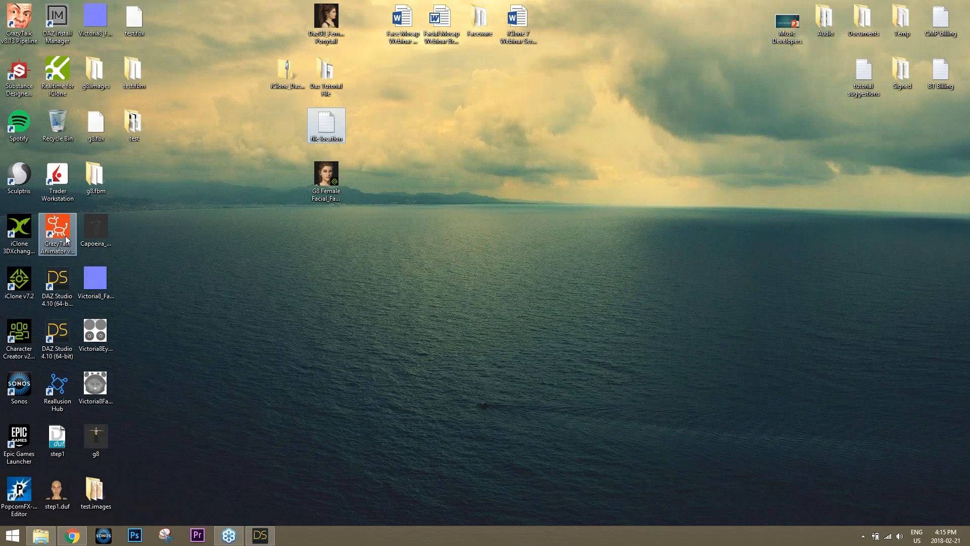
pyautogui.doubleClick(22, 231)
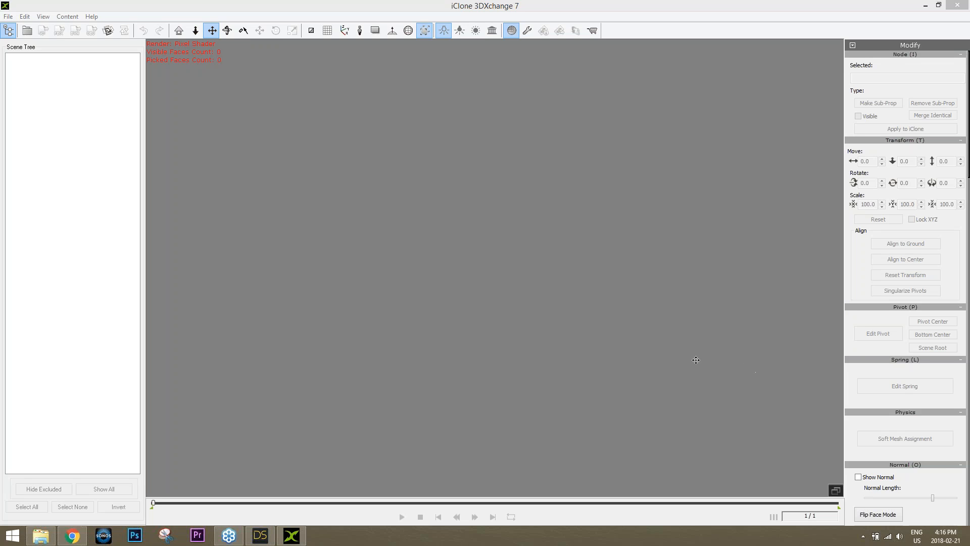
# Check DAZ Studio's export progress, then drag g8.fbx into 3DXchange to import it
pyautogui.click(968, 536)
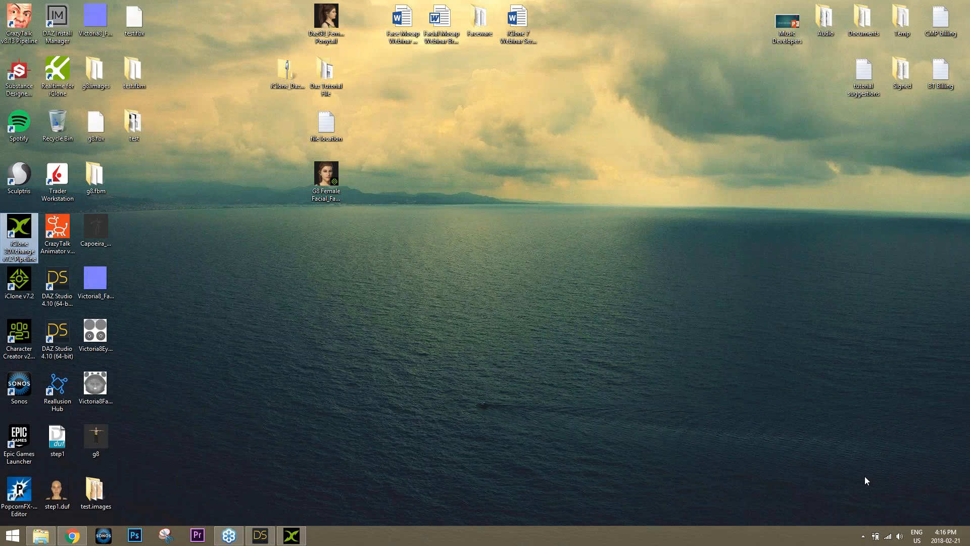
pyautogui.click(260, 535)
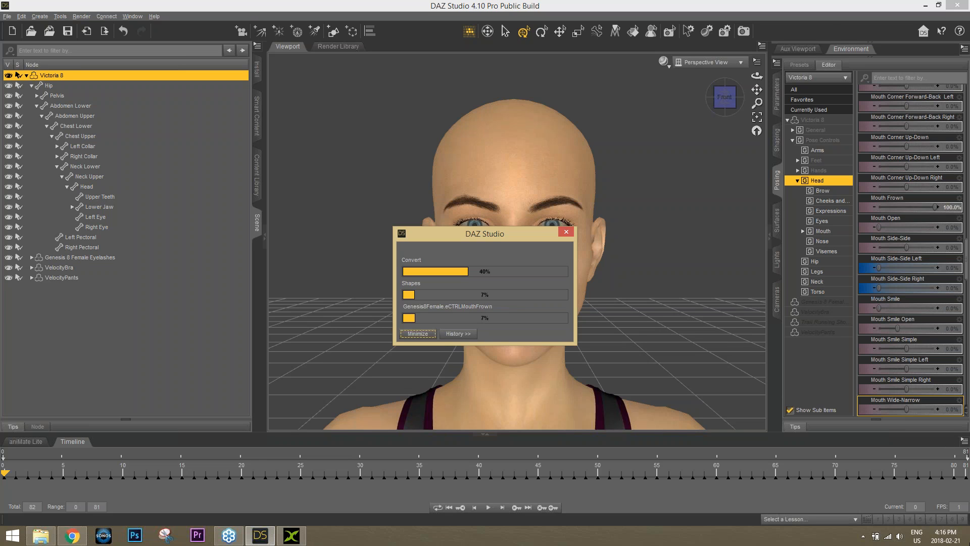
pyautogui.click(968, 534)
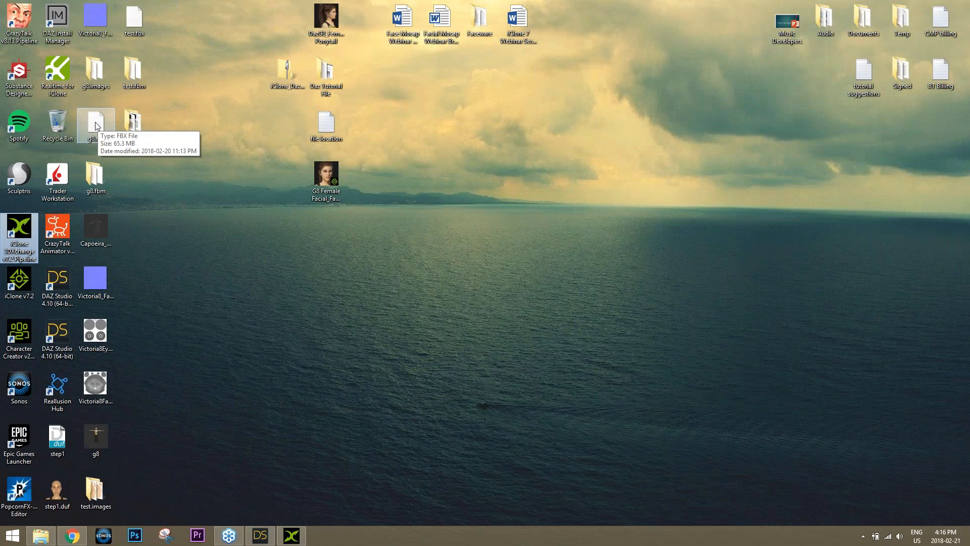
pyautogui.moveTo(99, 127); pyautogui.dragTo(488, 242)
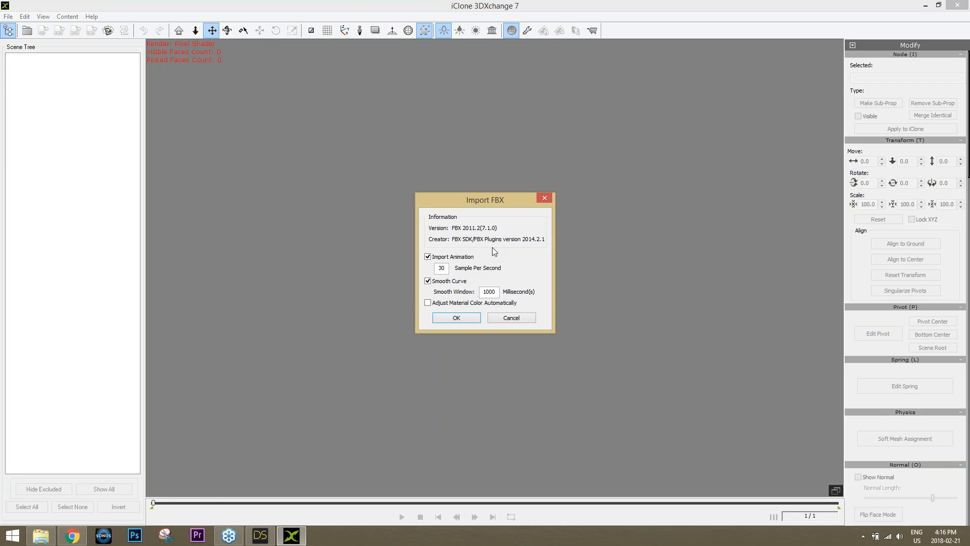
# Confirm the FBX import settings and monitor the DAZ export and 3DXchange import progress
pyautogui.click(464, 318)
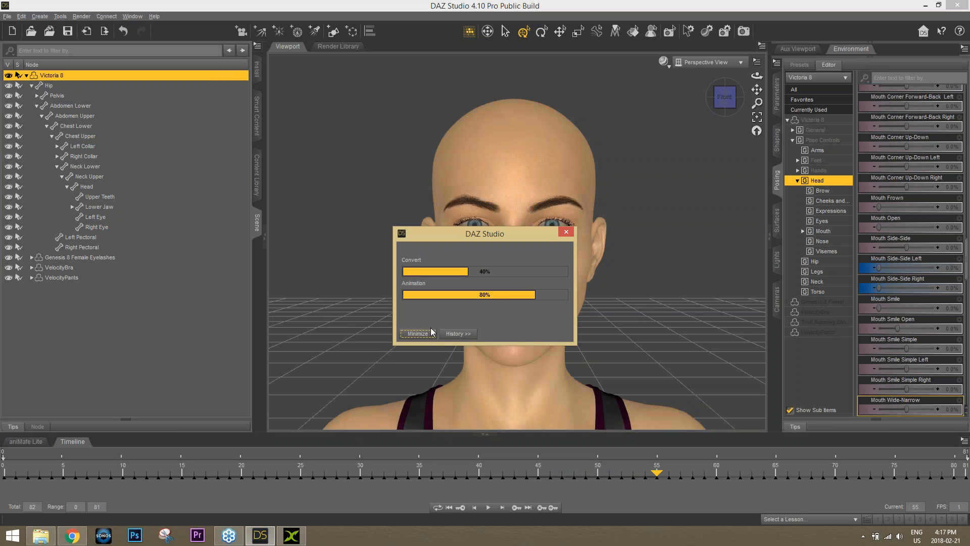
pyautogui.click(293, 536)
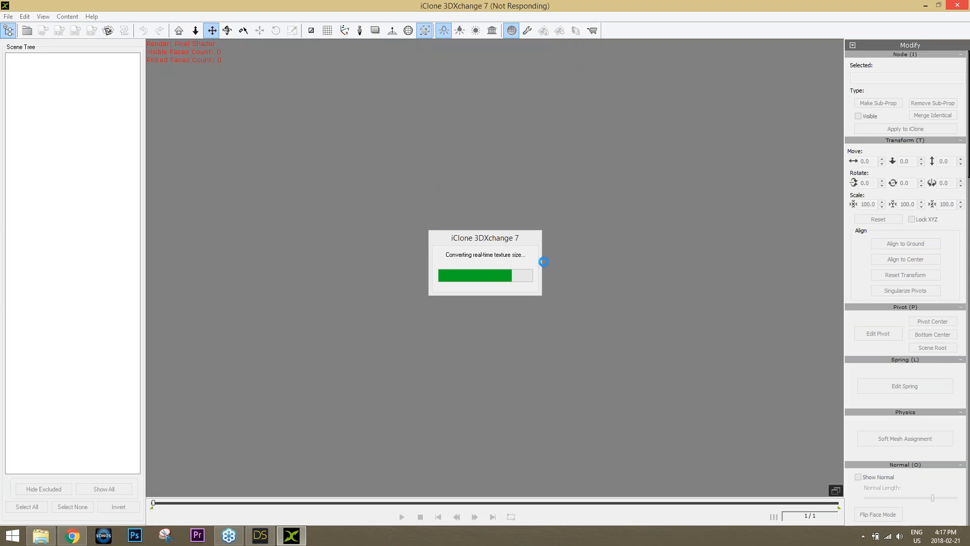
pyautogui.moveTo(265, 543)
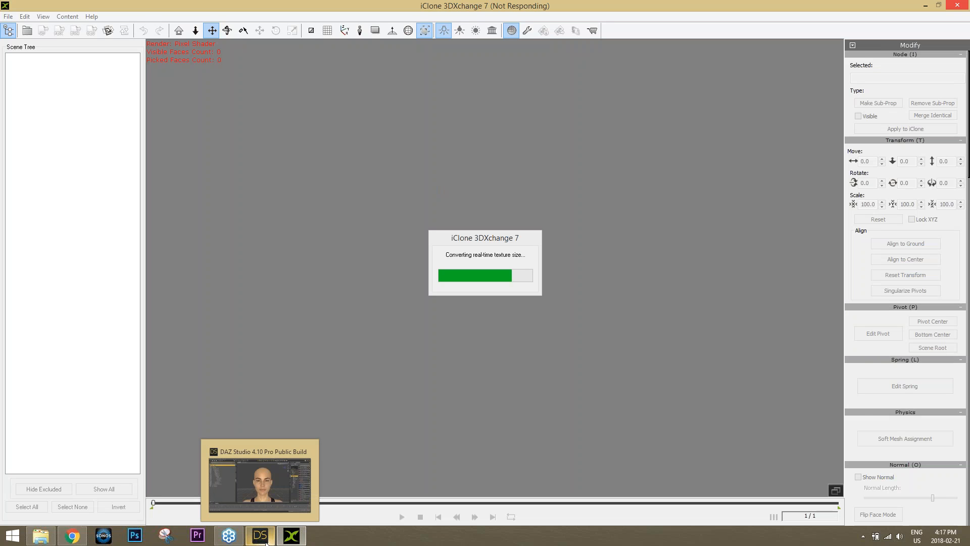
pyautogui.click(260, 537)
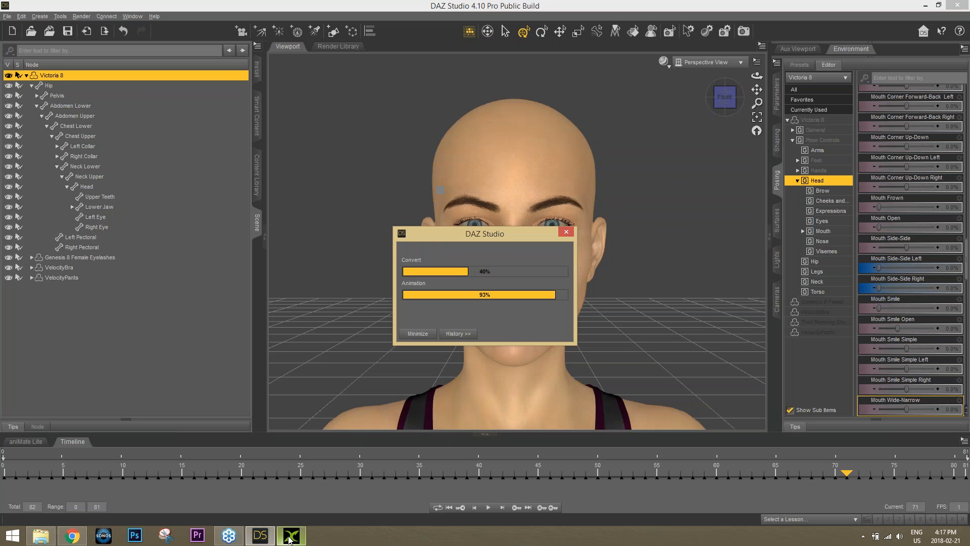
pyautogui.moveTo(290, 540)
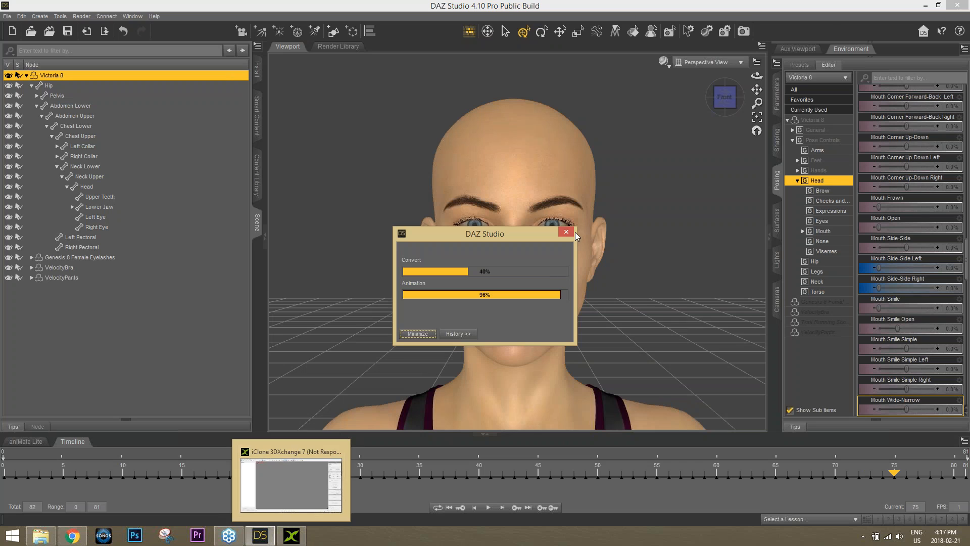
pyautogui.click(288, 536)
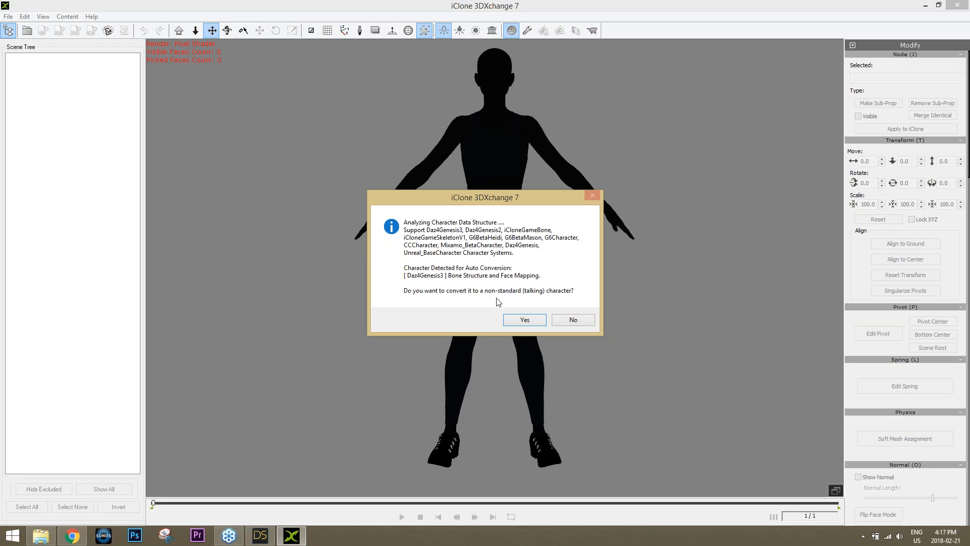
# Convert g8.fbx to a non-standard character and dismiss the Motion Library notice
pyautogui.click(525, 320)
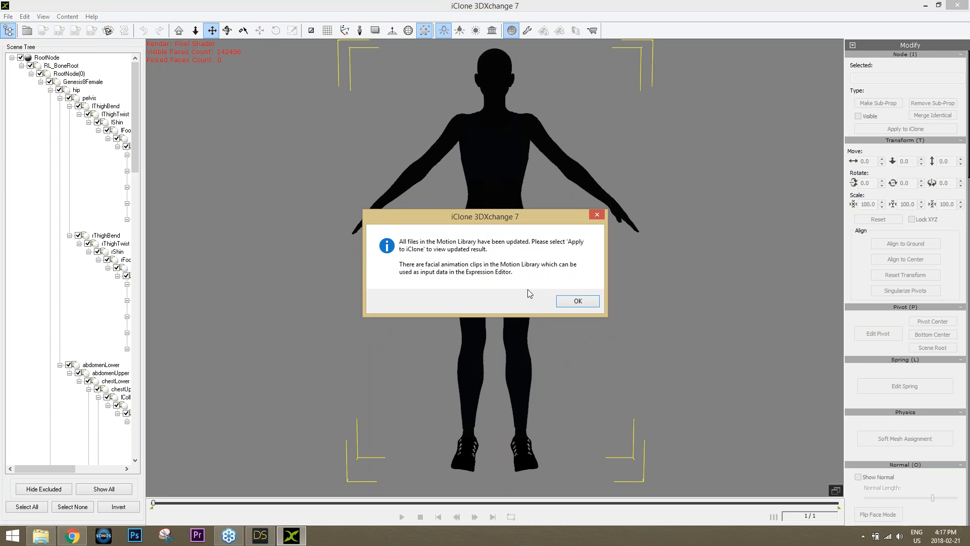
pyautogui.click(574, 301)
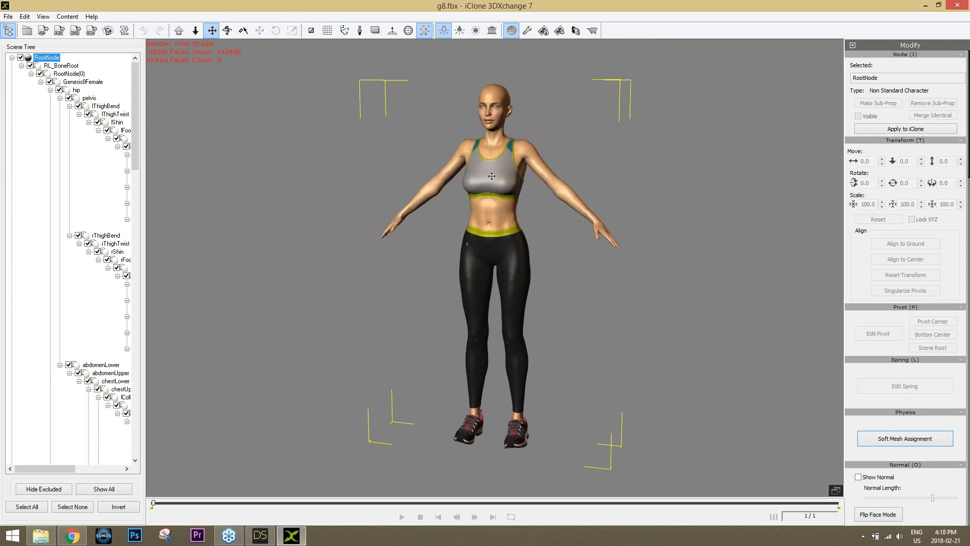
# Render the character with pixel shading under iClone default scene lights after trying the Hall environment
pyautogui.moveTo(533, 218); pyautogui.dragTo(680, 259, button='right')
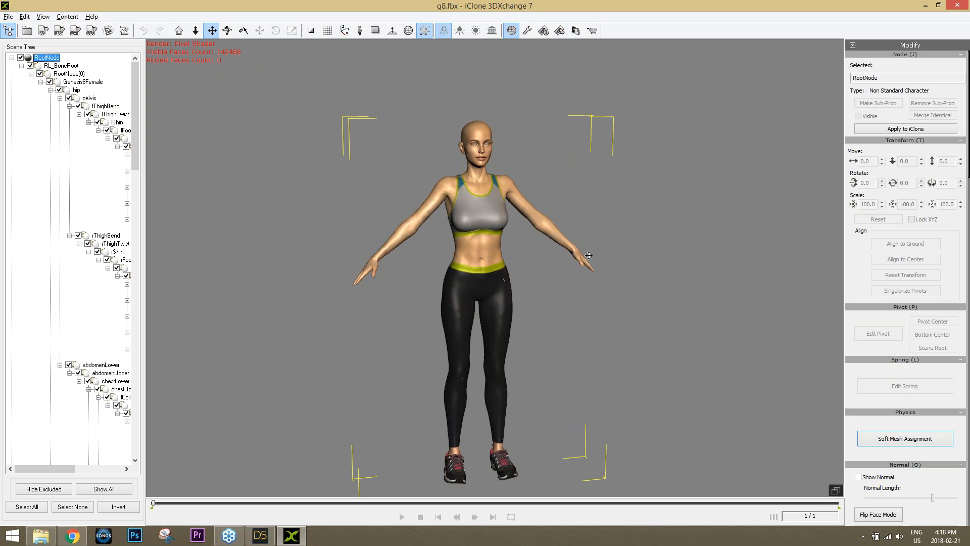
pyautogui.scroll(5, 502, 191)
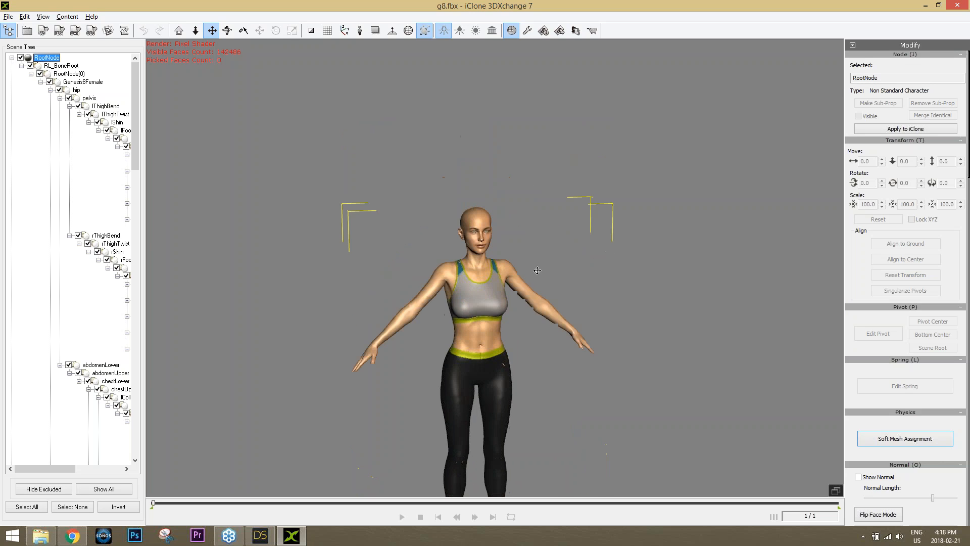
pyautogui.scroll(3, 502, 191)
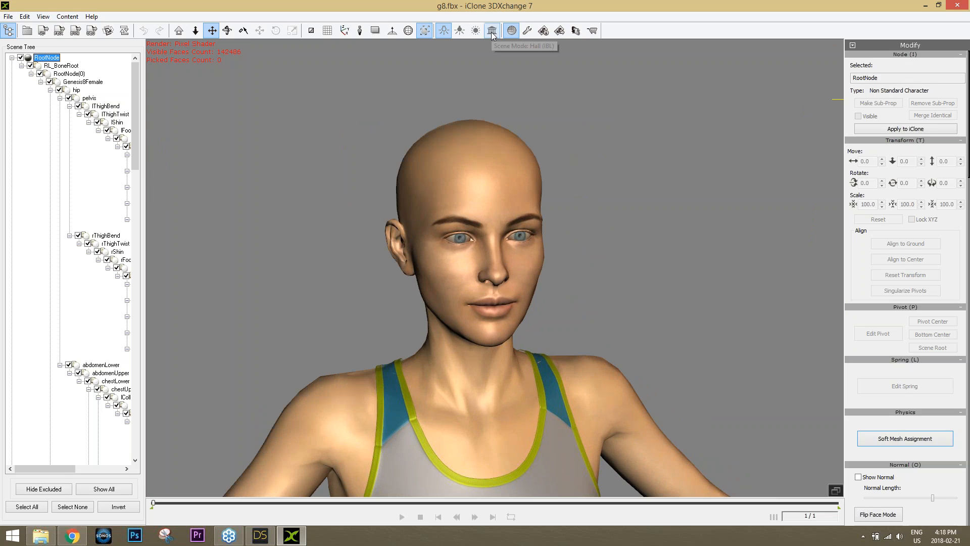
pyautogui.click(459, 30)
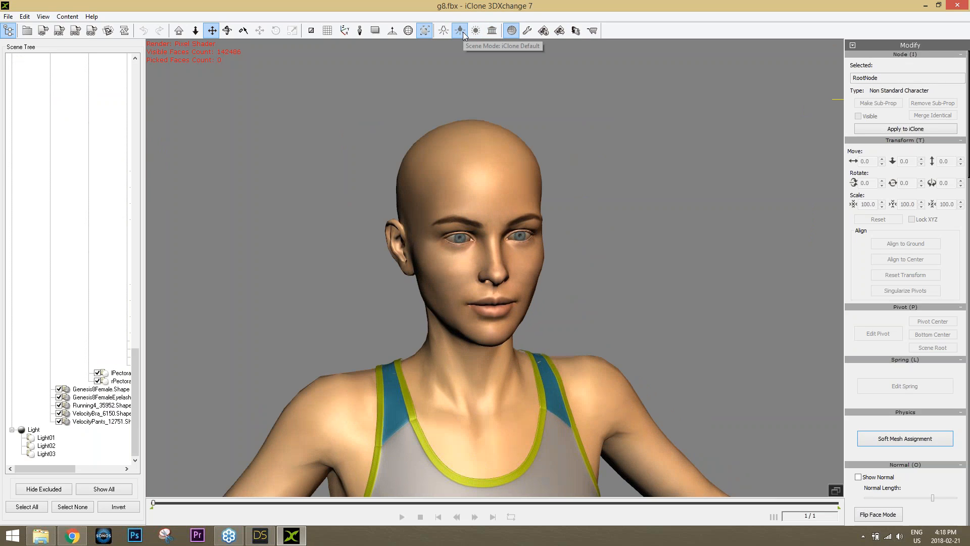
pyautogui.click(443, 31)
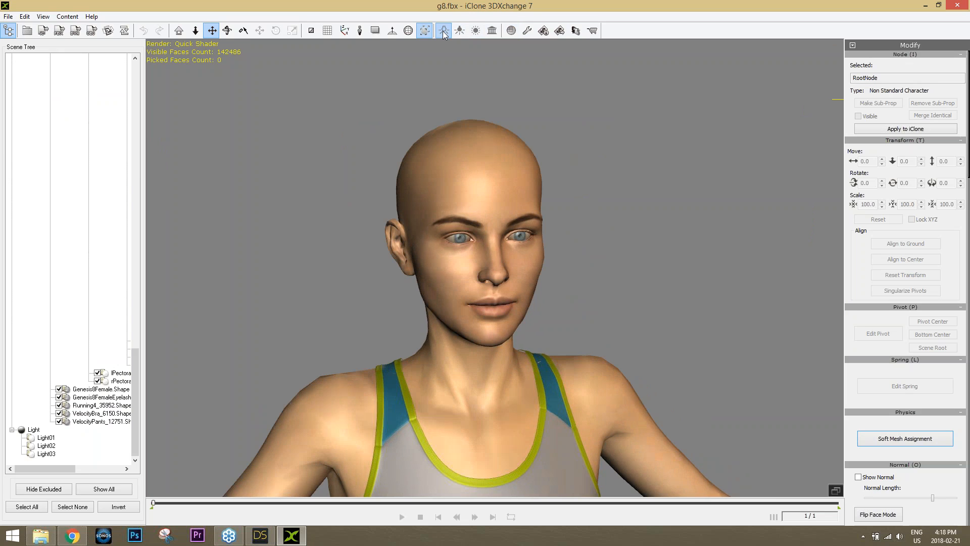
pyautogui.click(443, 31)
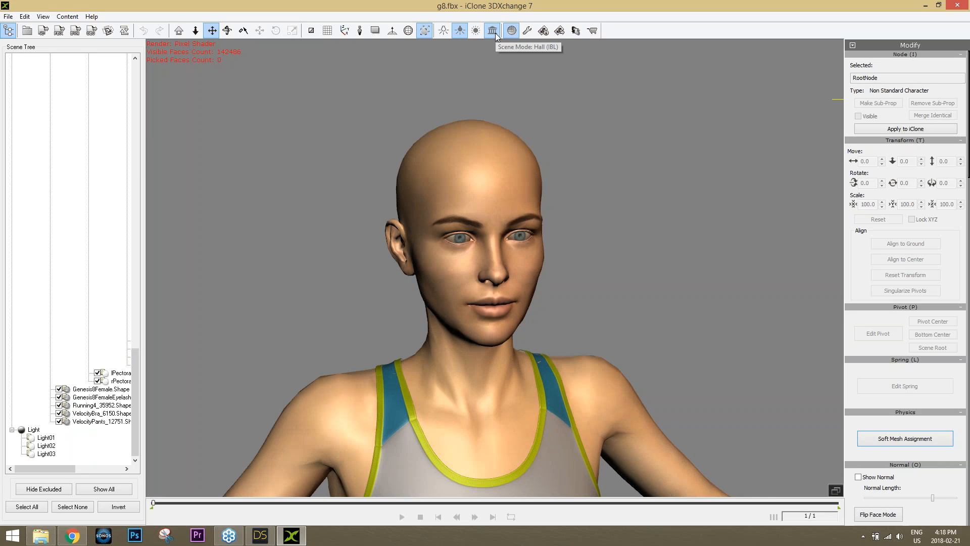
pyautogui.click(493, 32)
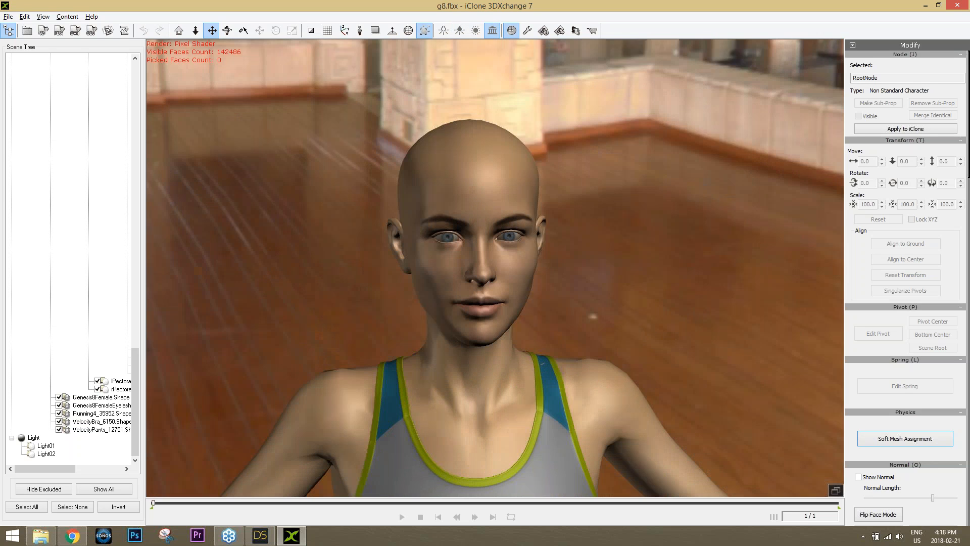
pyautogui.click(460, 31)
# Frame a three-quarter view of the character's head and show the Material settings
pyautogui.moveTo(544, 365)
pyautogui.mouseDown(button='right')
pyautogui.moveTo(431, 329)
pyautogui.moveTo(592, 331)
pyautogui.moveTo(545, 366)
pyautogui.mouseUp(button='right')
pyautogui.scroll(-3, 545, 367)
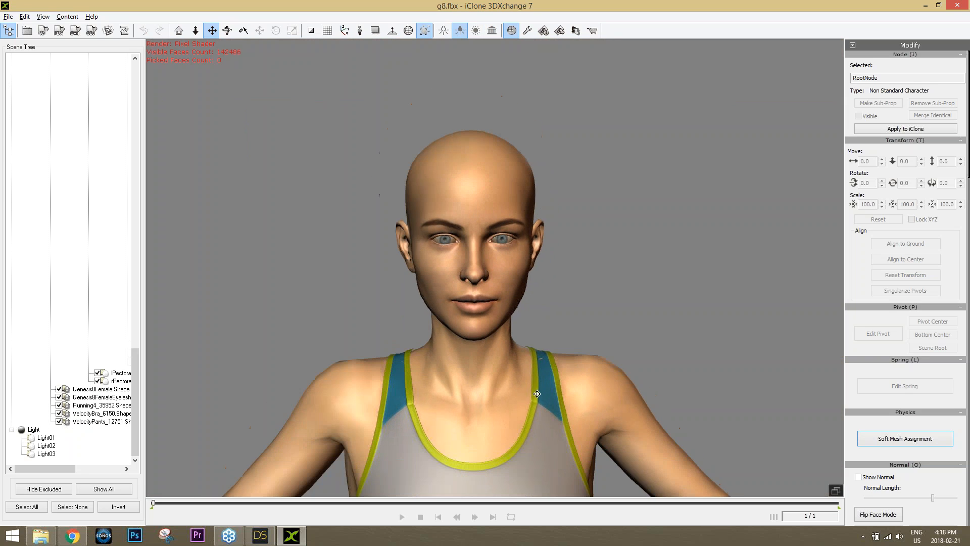
pyautogui.scroll(-3, 536, 394)
pyautogui.moveTo(533, 387); pyautogui.dragTo(533, 354)
pyautogui.moveTo(511, 217); pyautogui.dragTo(515, 251)
pyautogui.scroll(8, 518, 263)
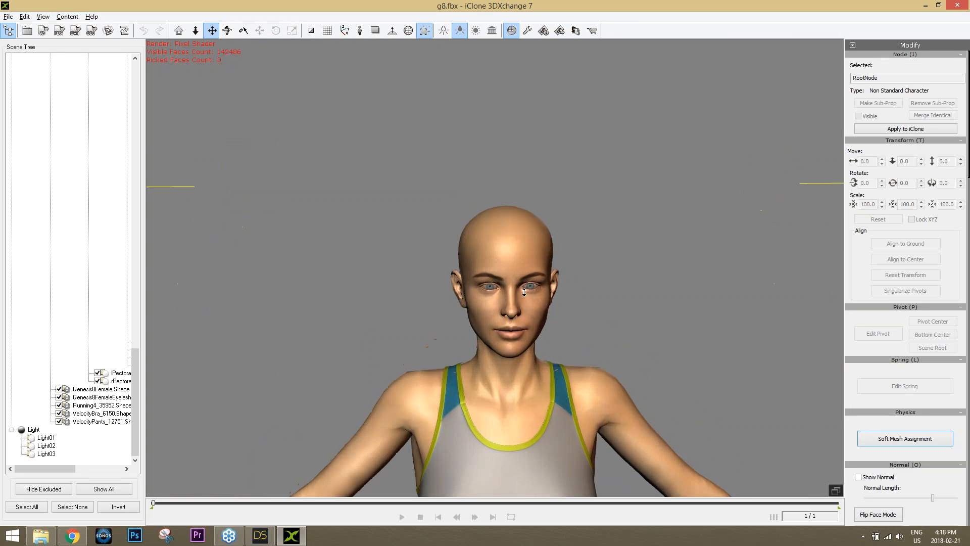
pyautogui.moveTo(572, 353); pyautogui.dragTo(535, 308)
pyautogui.scroll(-2, 535, 309)
pyautogui.moveTo(508, 326); pyautogui.dragTo(538, 338, button='right')
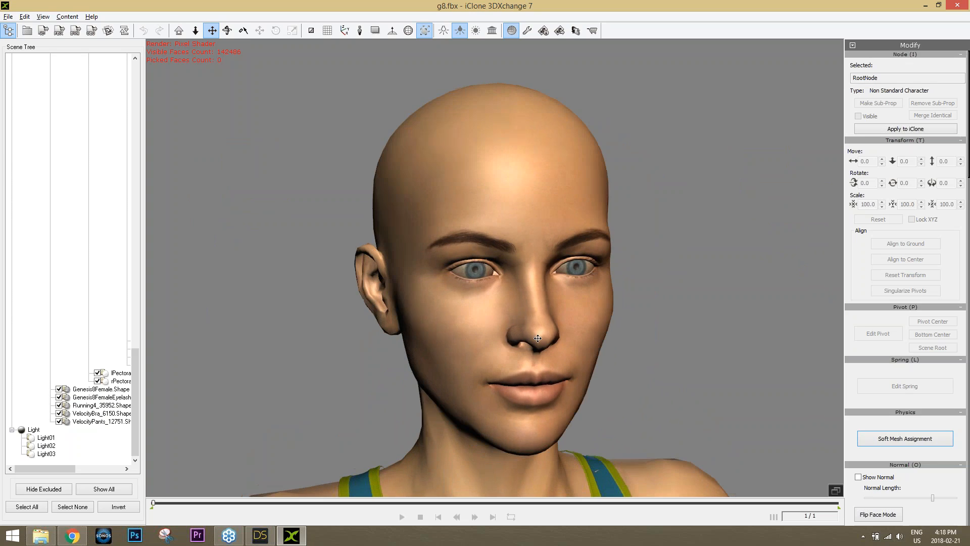
pyautogui.moveTo(538, 338); pyautogui.dragTo(504, 332)
pyautogui.moveTo(505, 332); pyautogui.dragTo(508, 336, button='right')
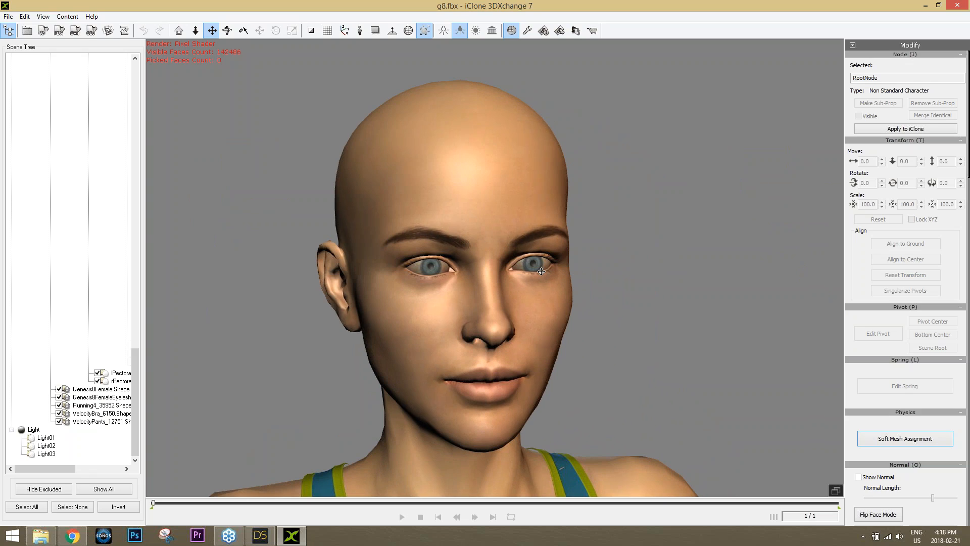
pyautogui.moveTo(489, 322); pyautogui.dragTo(515, 317)
pyautogui.scroll(1, 515, 316)
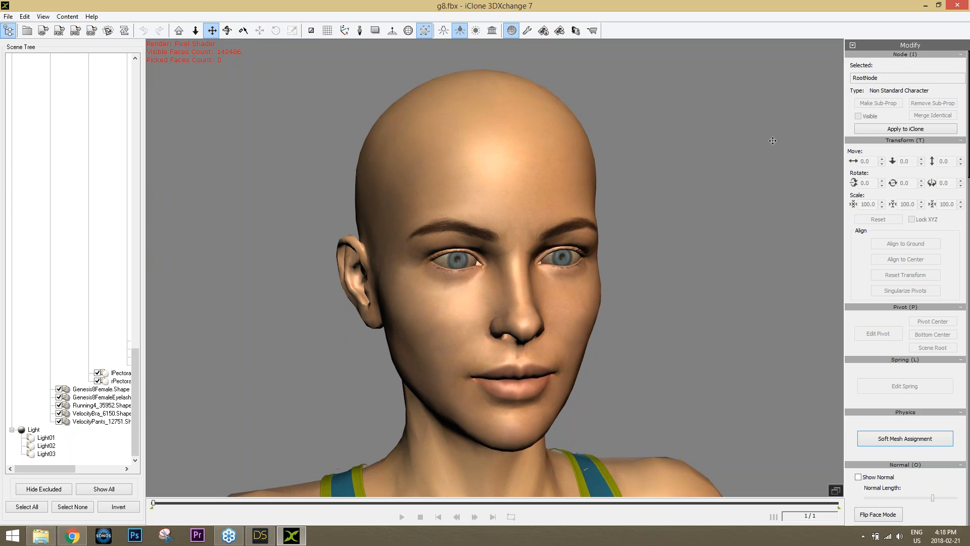
pyautogui.click(852, 45)
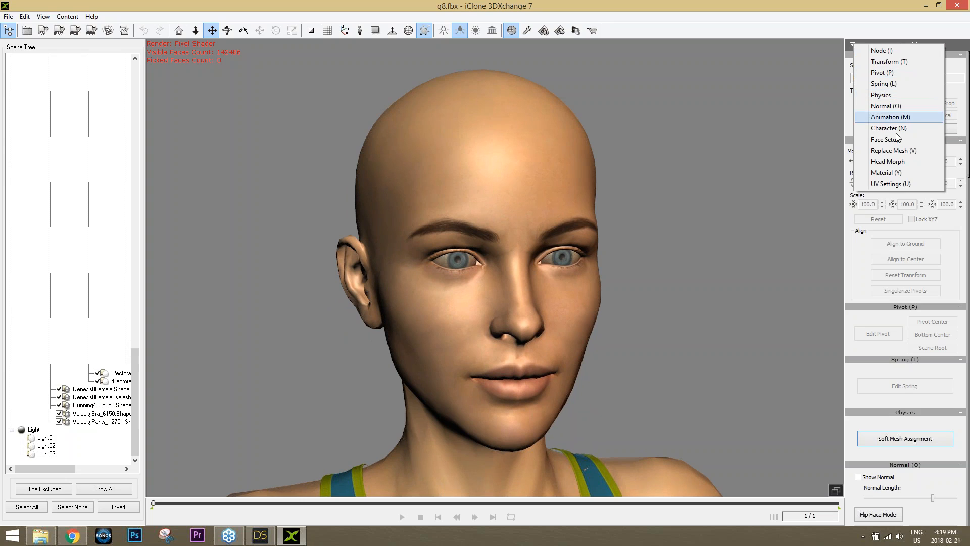
pyautogui.click(886, 172)
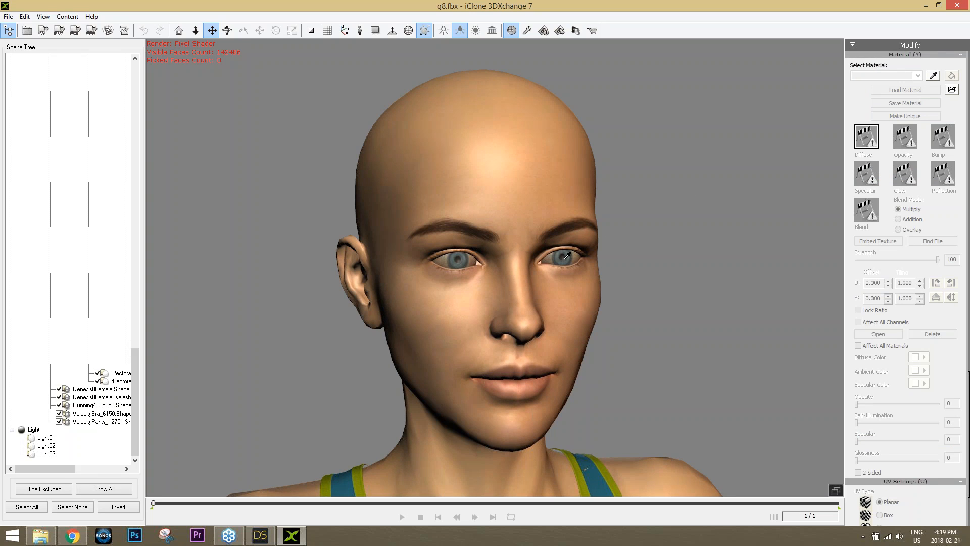
# Select the Genesis8Female.Shape mesh, keep its Cornea material, and activate the Bump channel
pyautogui.click(96, 390)
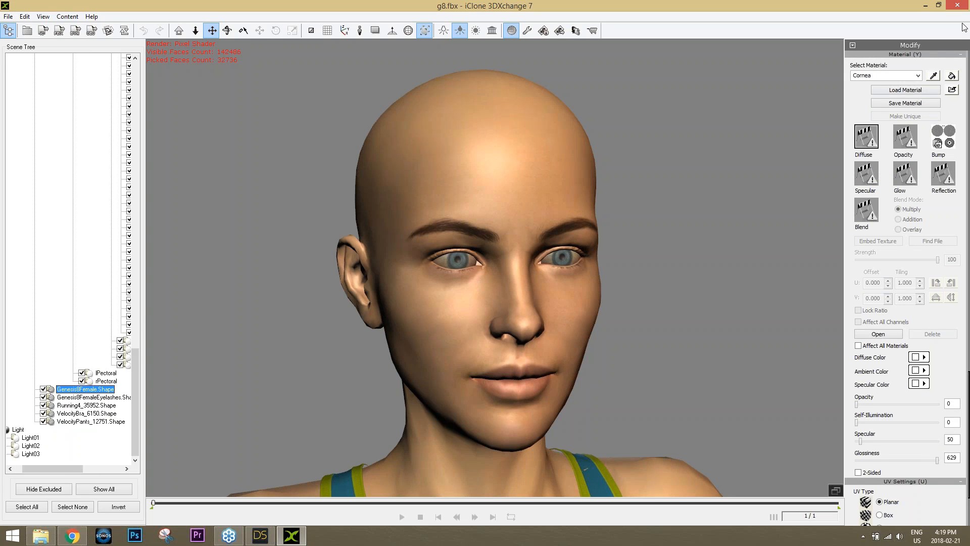
pyautogui.click(918, 76)
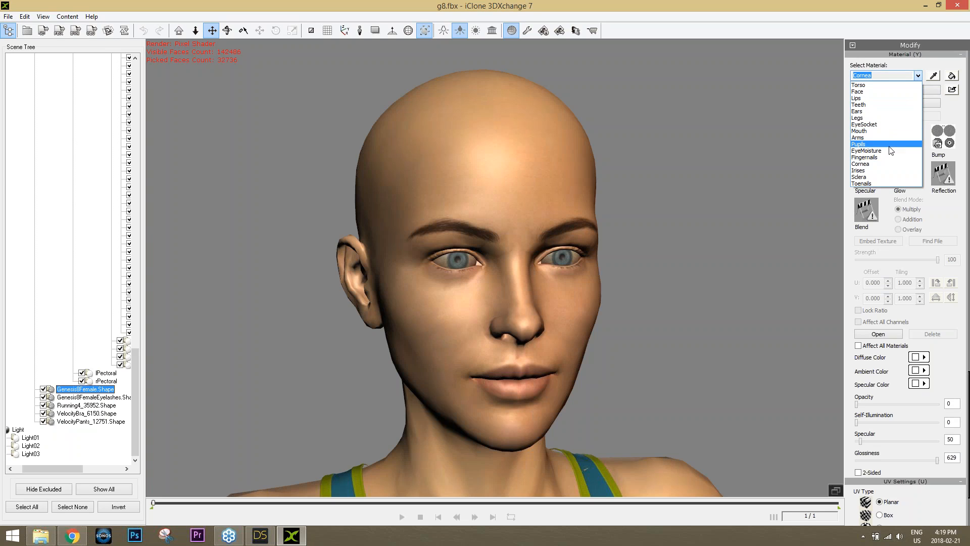
pyautogui.click(923, 60)
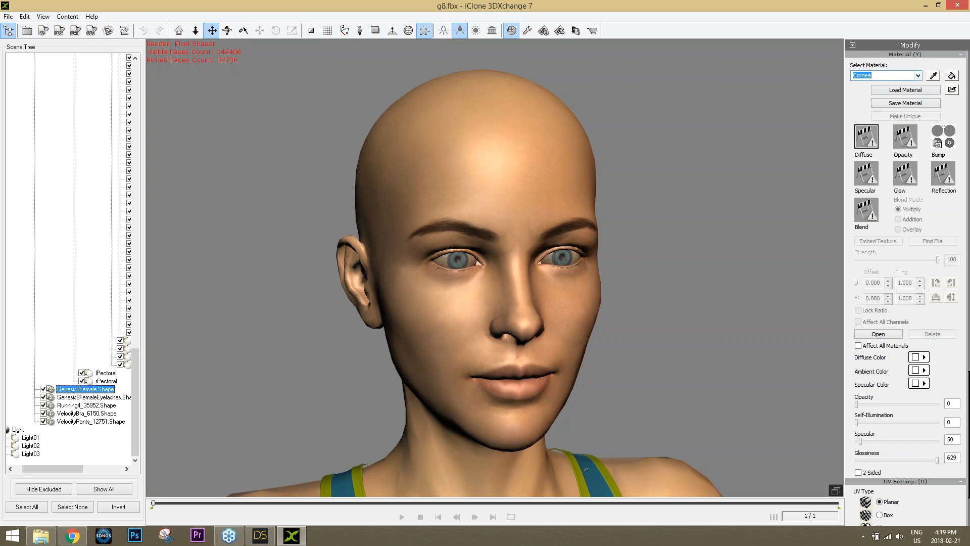
pyautogui.click(937, 145)
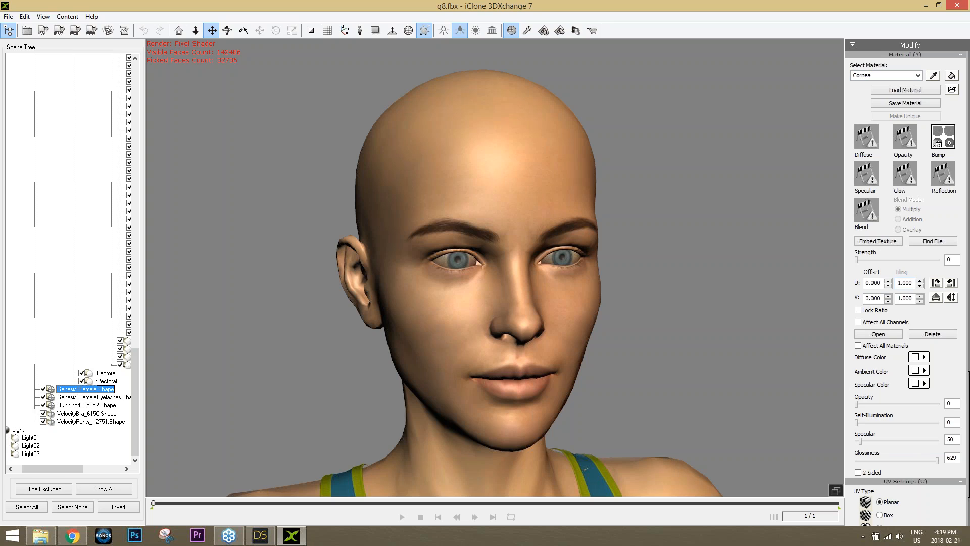
# Give the Cornea material opacity 5, specular 500 and glossiness 80, checking the eye highlights
pyautogui.moveTo(968, 402); pyautogui.dragTo(968, 420)
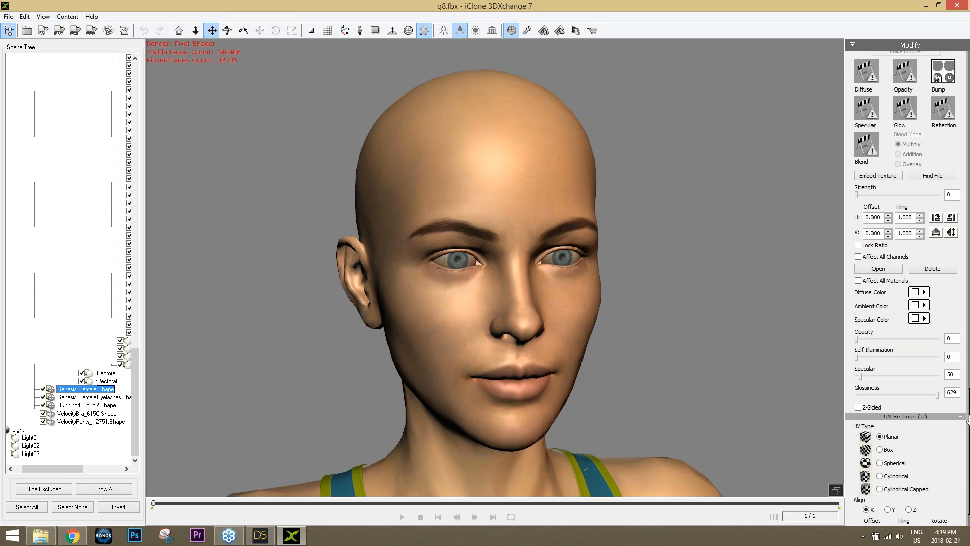
pyautogui.doubleClick(952, 339)
pyautogui.write('5')
pyautogui.press('Return')
pyautogui.scroll(6, 465, 305)
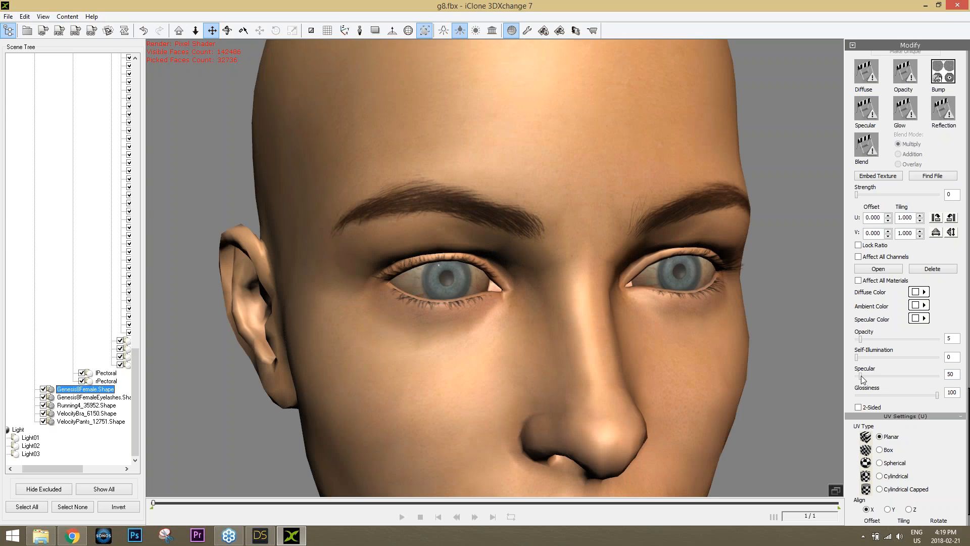
pyautogui.moveTo(861, 378); pyautogui.dragTo(913, 396)
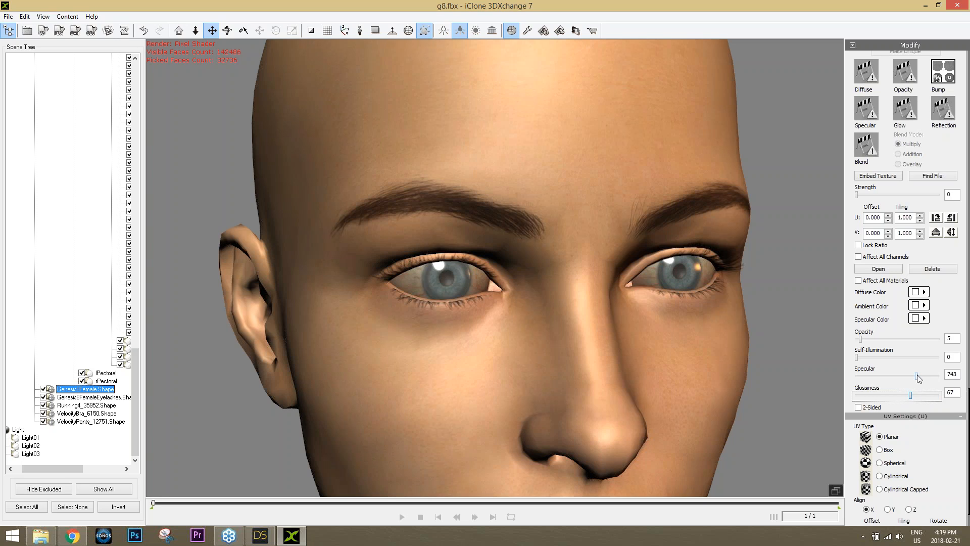
pyautogui.doubleClick(958, 377)
pyautogui.write('500')
pyautogui.press('Return')
pyautogui.doubleClick(956, 393)
pyautogui.write('80')
pyautogui.press('Return')
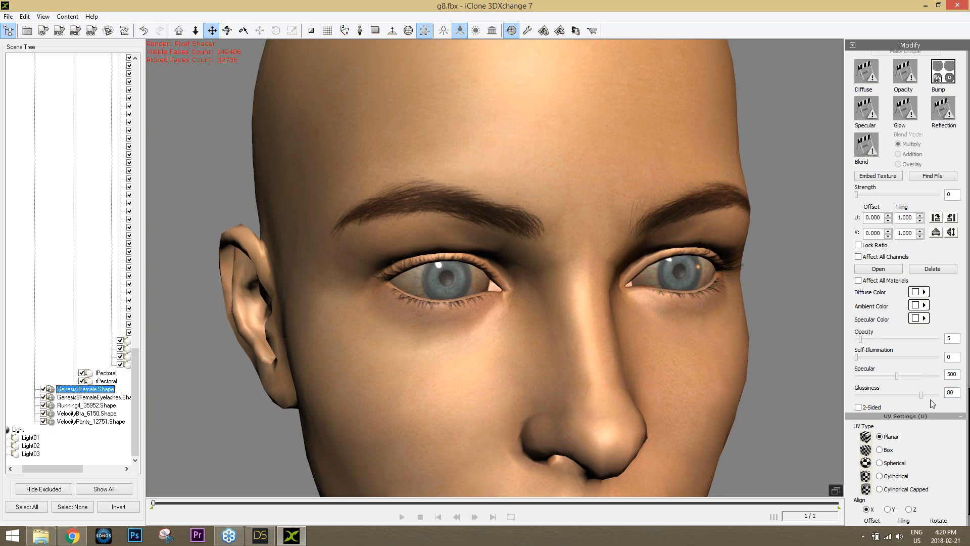
pyautogui.moveTo(467, 394)
pyautogui.mouseDown(button='right')
pyautogui.moveTo(504, 392)
pyautogui.moveTo(407, 372)
pyautogui.moveTo(476, 379)
pyautogui.mouseUp(button='right')
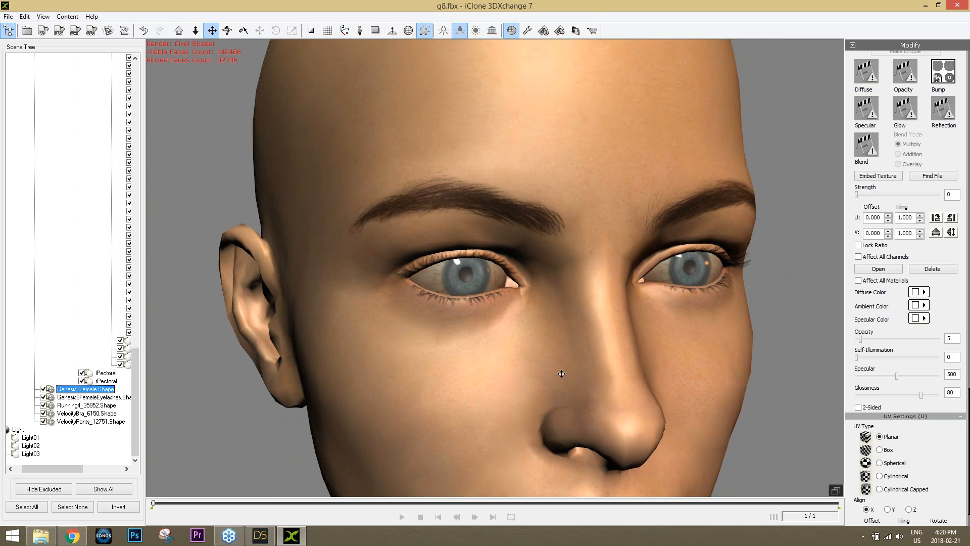
pyautogui.moveTo(968, 400); pyautogui.dragTo(967, 331)
# Give the EyeMoisture material opacity 5, specular 500 and glossiness 60
pyautogui.click(916, 281)
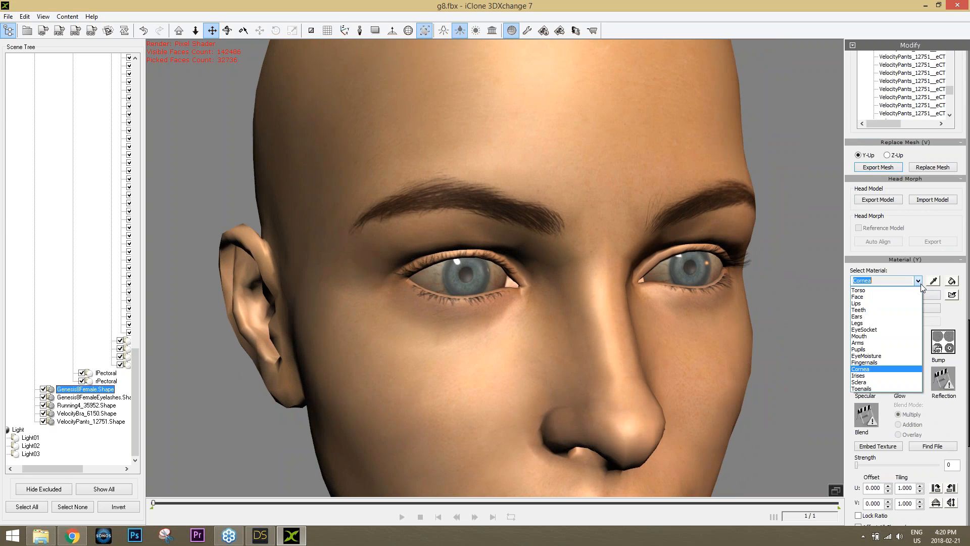
pyautogui.click(884, 354)
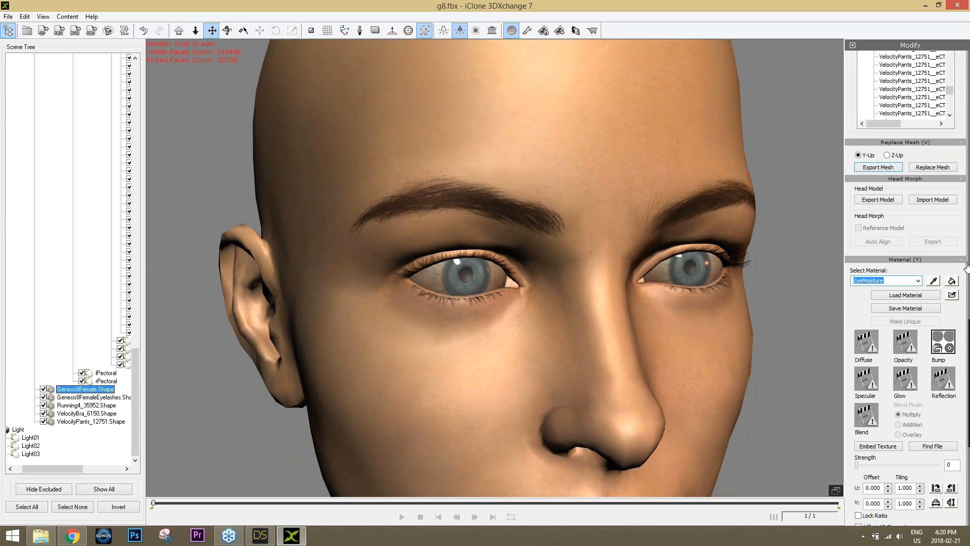
pyautogui.moveTo(967, 336); pyautogui.dragTo(967, 424)
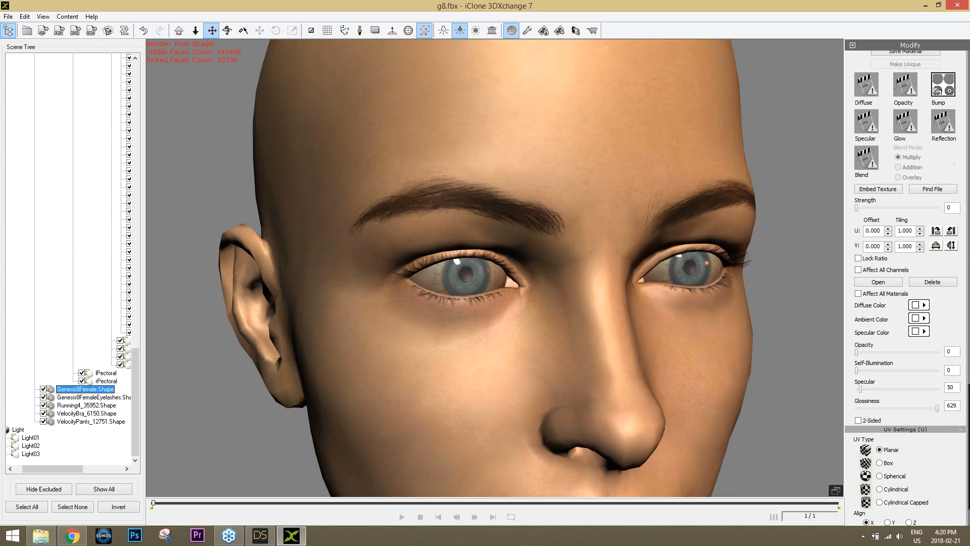
pyautogui.doubleClick(951, 354)
pyautogui.write('5')
pyautogui.doubleClick(954, 388)
pyautogui.write('500')
pyautogui.doubleClick(956, 405)
pyautogui.write('60')
pyautogui.press('Return')
# Orbit the head to a frontal view to compare the eye highlights
pyautogui.moveTo(650, 368); pyautogui.dragTo(633, 335, button='right')
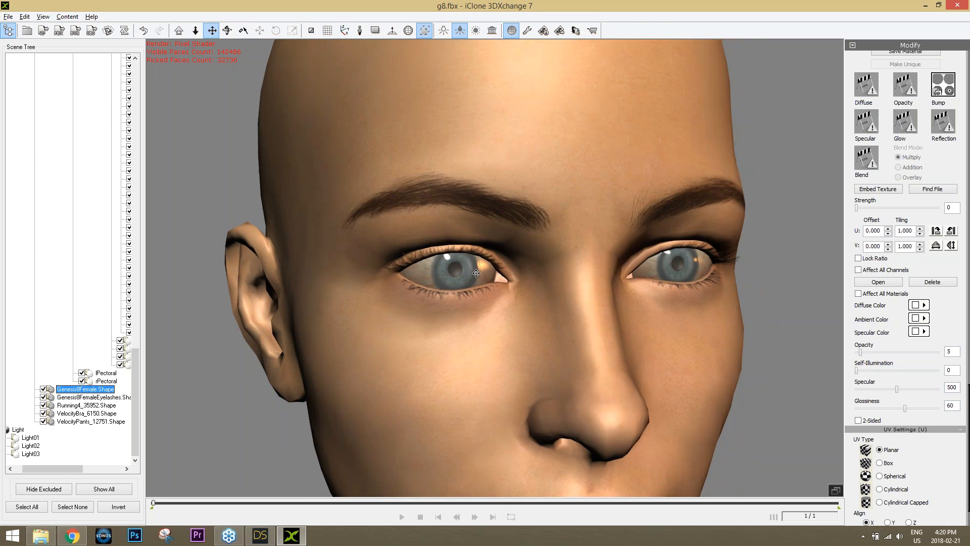
pyautogui.moveTo(470, 320); pyautogui.dragTo(495, 318, button='right')
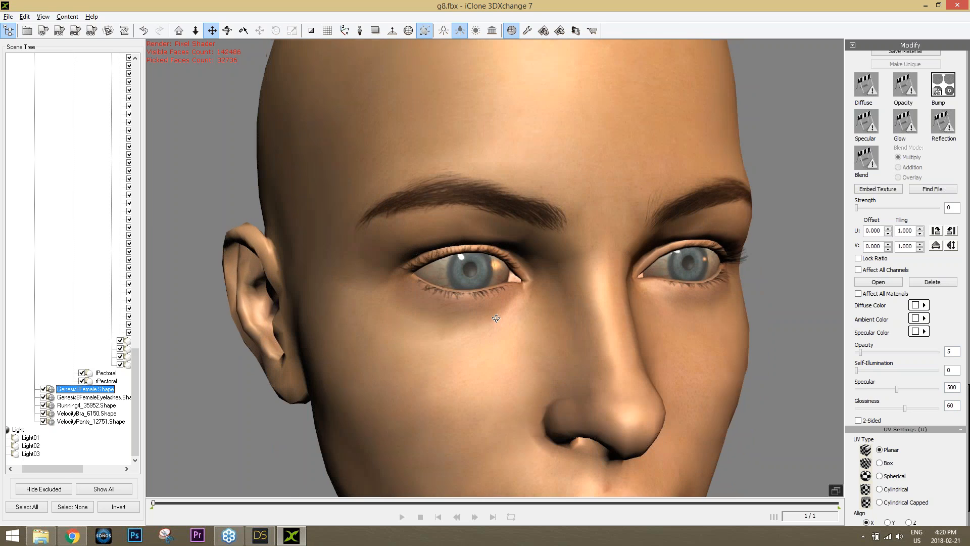
pyautogui.moveTo(577, 309); pyautogui.dragTo(554, 312, button='right')
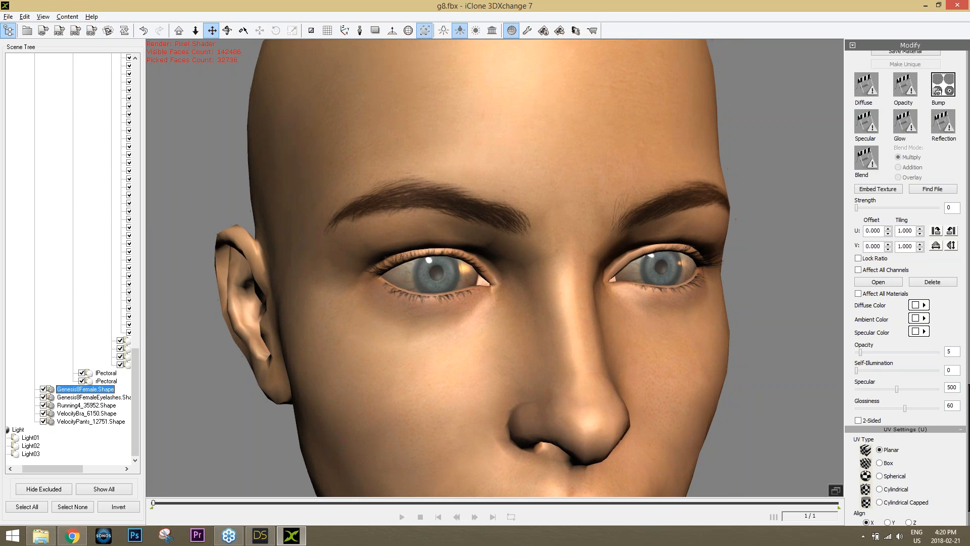
pyautogui.moveTo(968, 408); pyautogui.dragTo(967, 366)
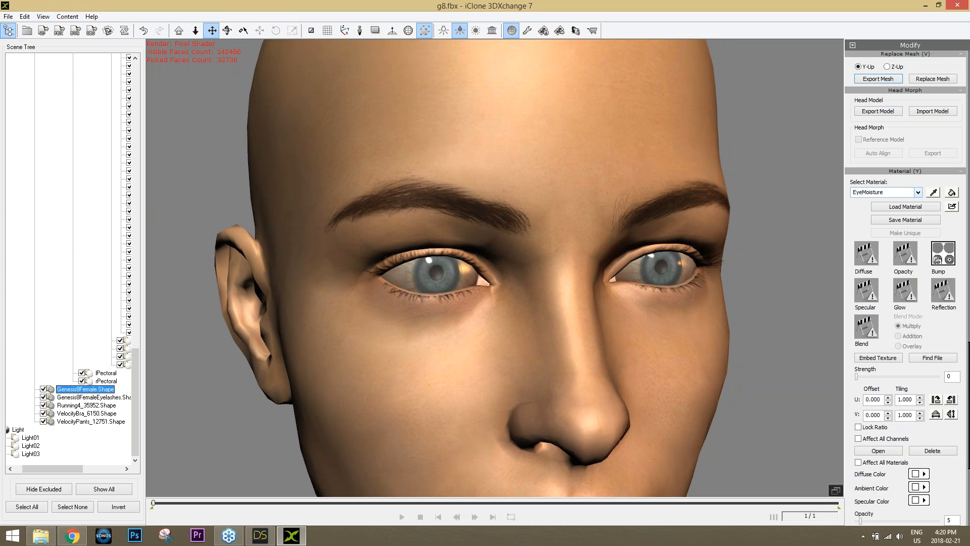
# Load the Irises material, then bring DAZ Studio to the front
pyautogui.click(918, 192)
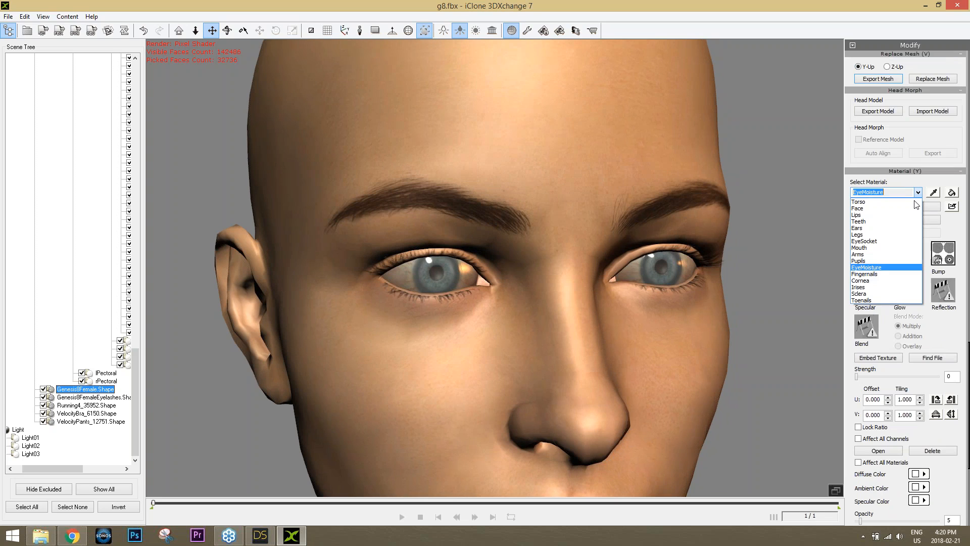
pyautogui.click(882, 280)
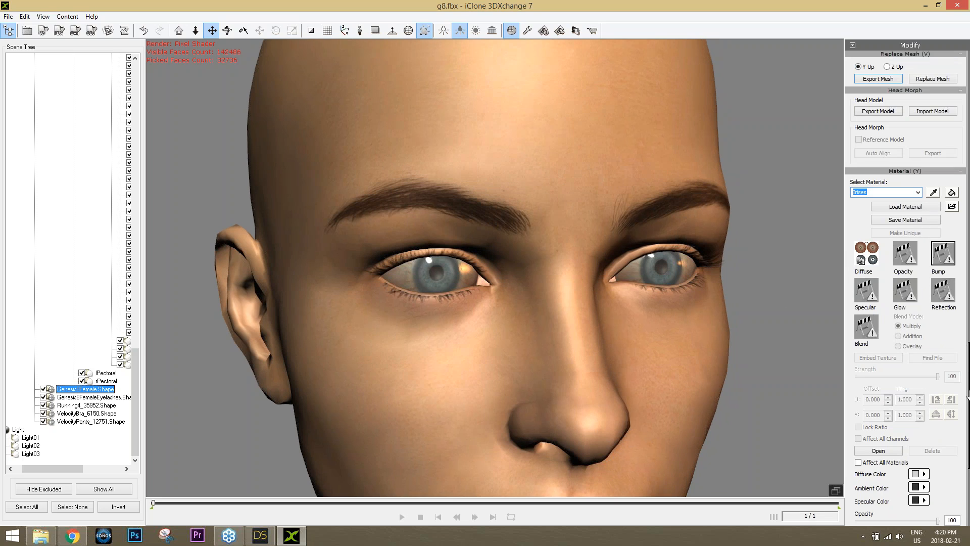
pyautogui.moveTo(968, 396); pyautogui.dragTo(968, 391)
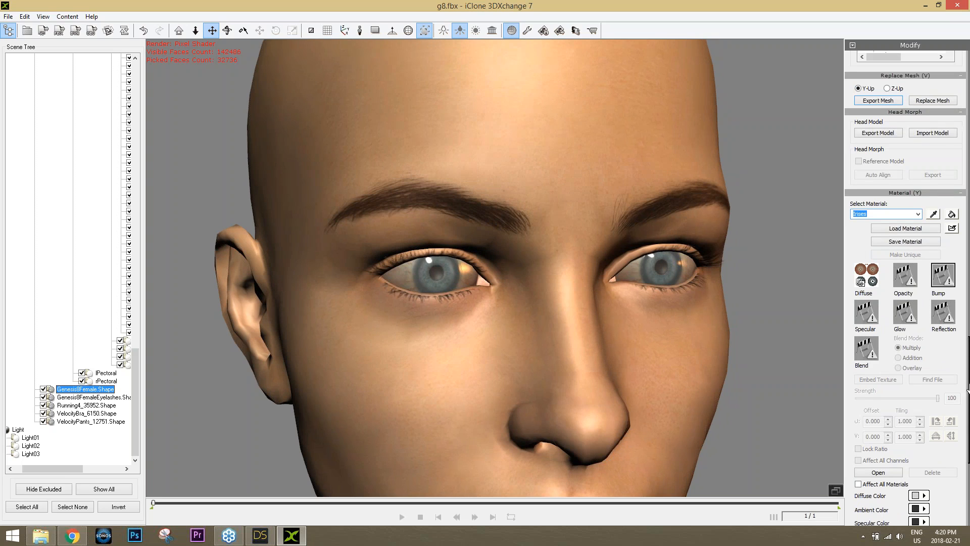
pyautogui.doubleClick(946, 277)
pyautogui.click(259, 537)
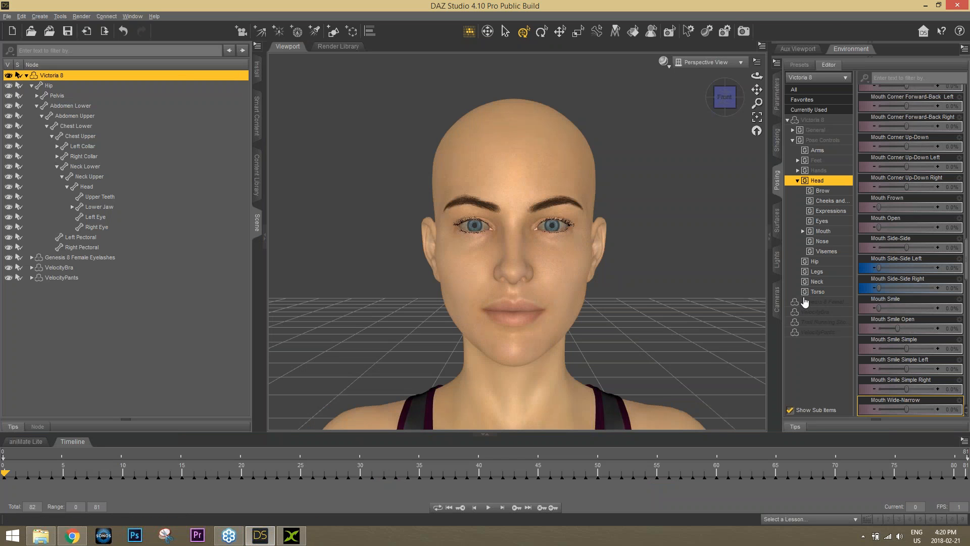
# Expand Victoria 8 > Surfaces and select the Irises surface
pyautogui.click(777, 221)
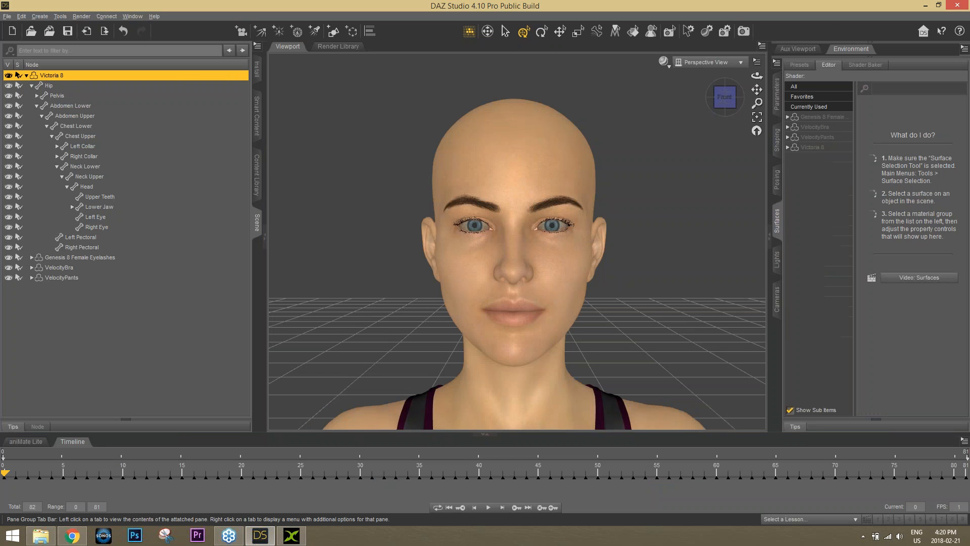
pyautogui.click(787, 147)
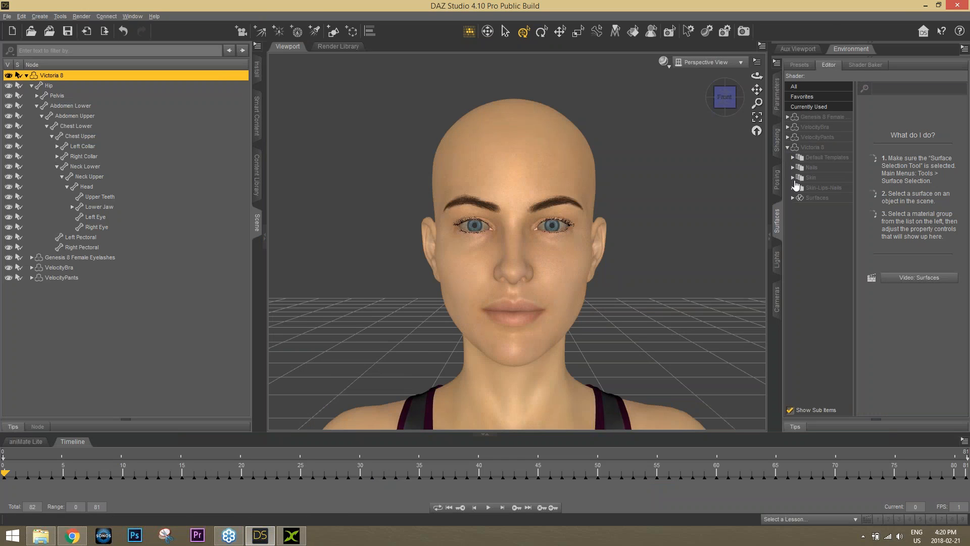
pyautogui.click(792, 198)
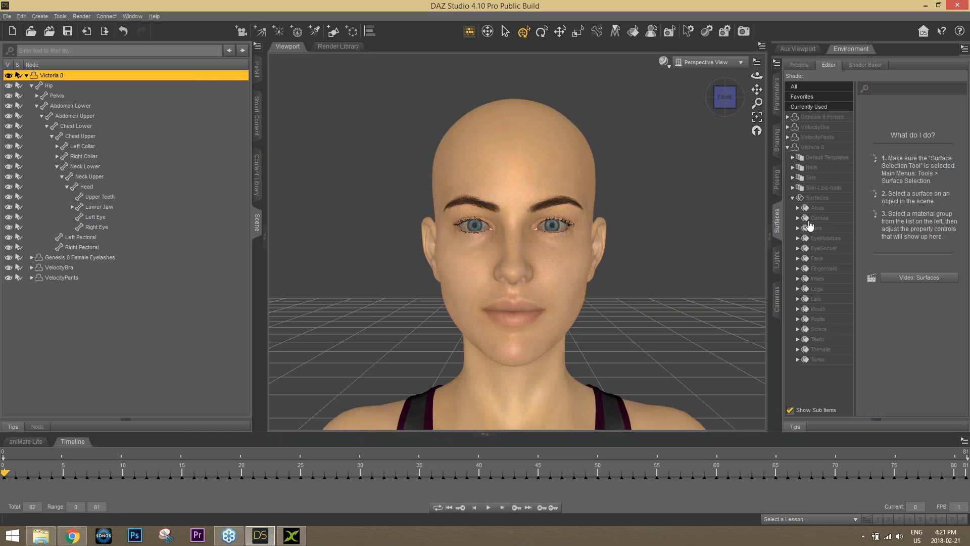
pyautogui.doubleClick(818, 279)
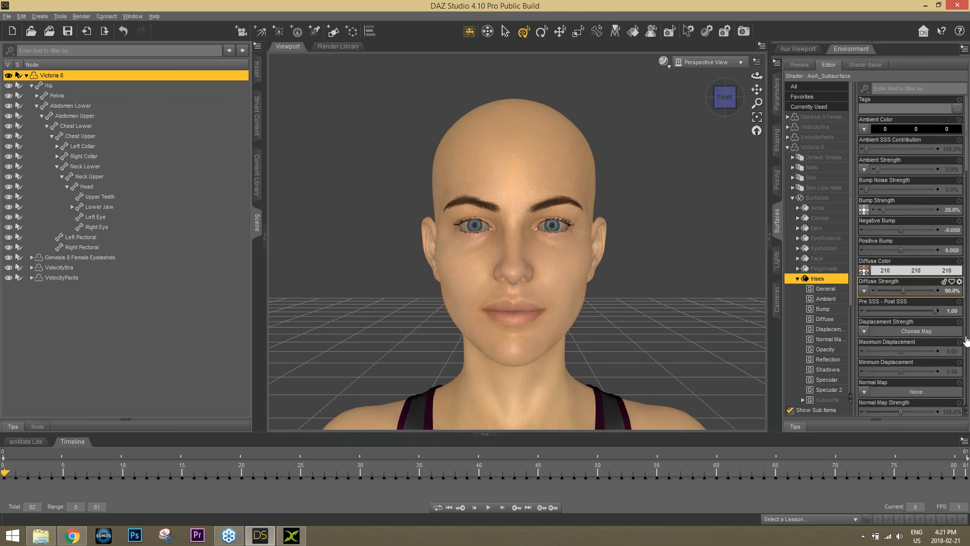
# Browse for an Irises bump image and select Victoria8EyesB_1006
pyautogui.click(967, 209)
pyautogui.moveTo(966, 217)
pyautogui.mouseDown()
pyautogui.moveTo(968, 317)
pyautogui.moveTo(968, 137)
pyautogui.mouseUp()
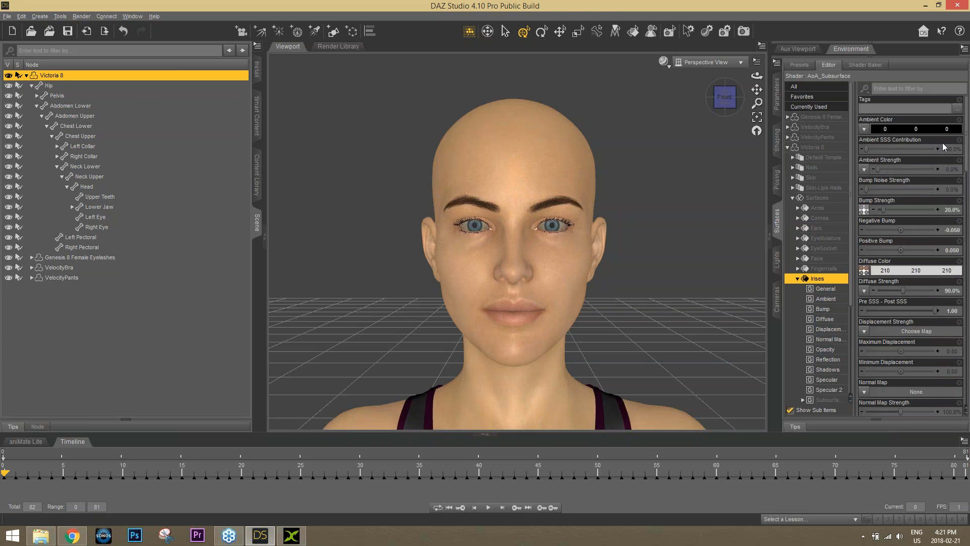
pyautogui.click(864, 211)
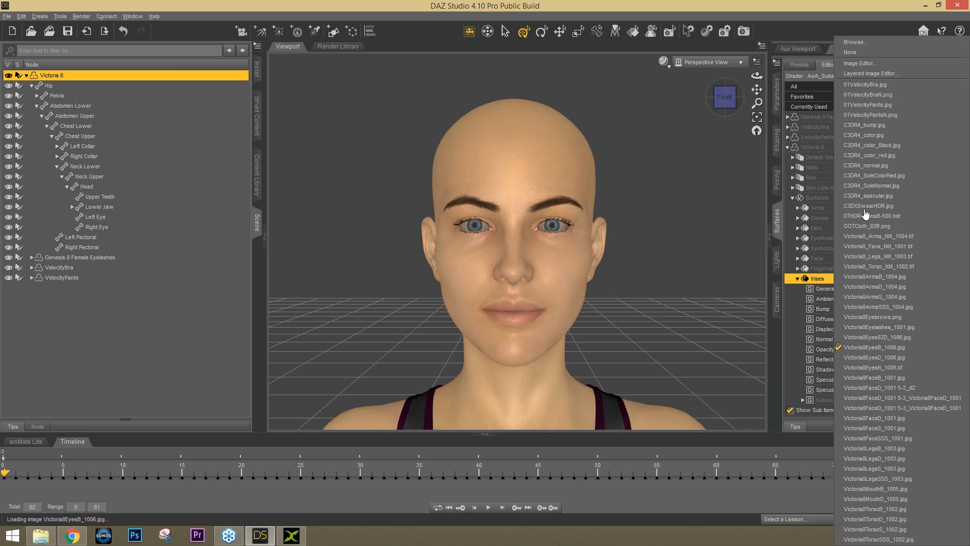
pyautogui.click(870, 43)
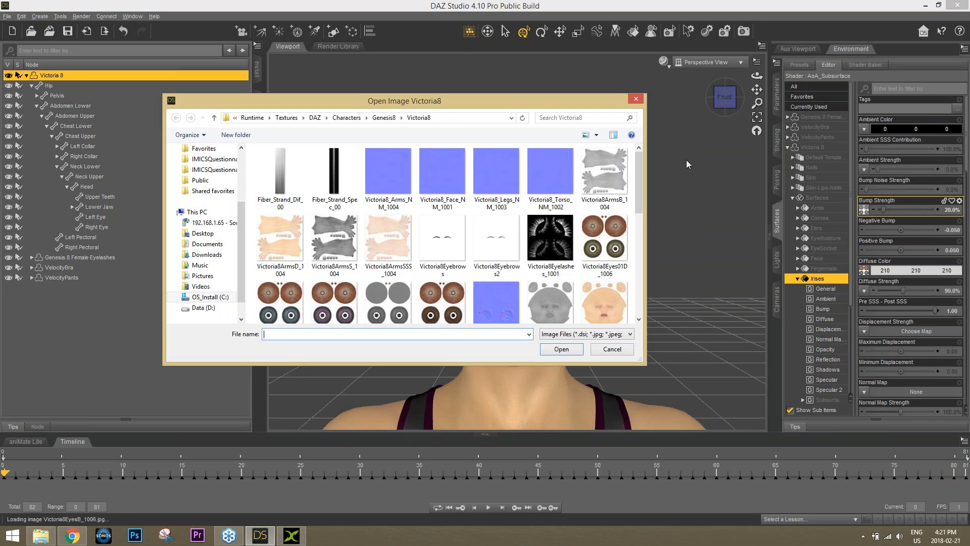
pyautogui.moveTo(636, 169); pyautogui.dragTo(635, 207)
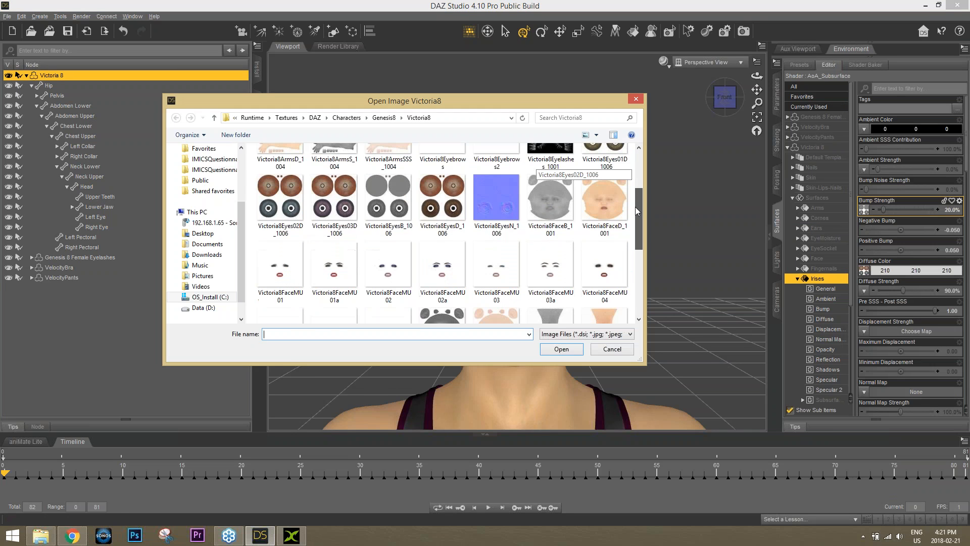
pyautogui.click(396, 199)
# Copy the Victoria8EyesB_1006 file and the Victoria8 texture folder path
pyautogui.rightClick(396, 198)
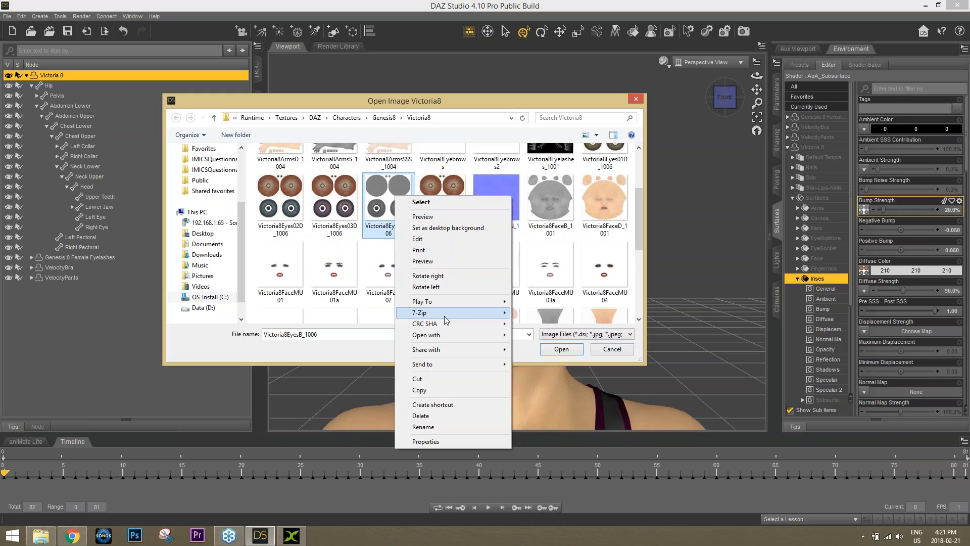
pyautogui.click(433, 393)
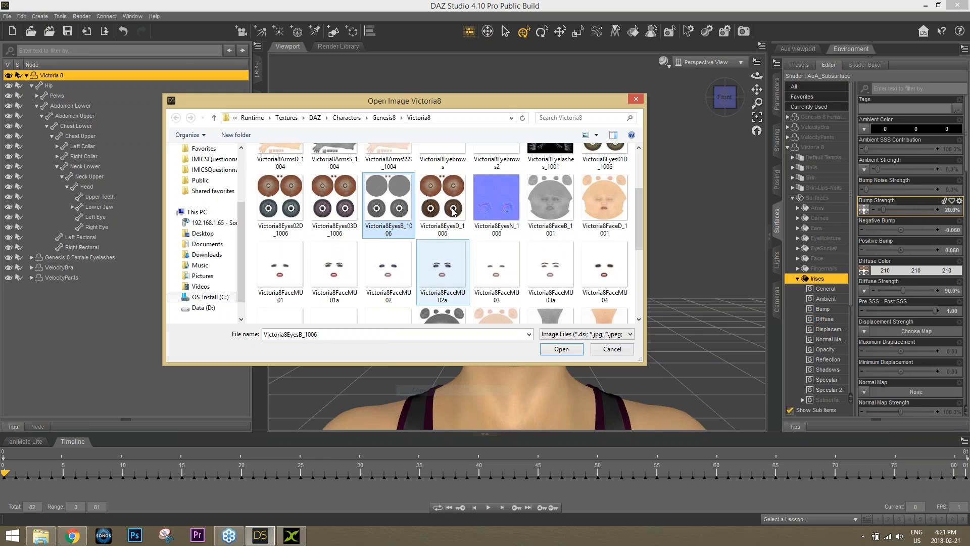
pyautogui.click(463, 119)
pyautogui.rightClick(471, 117)
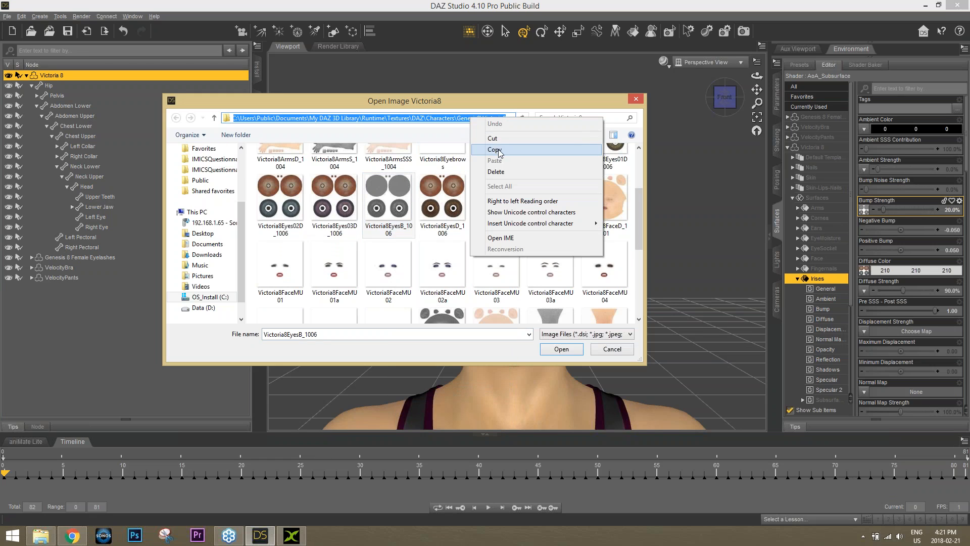
pyautogui.click(486, 141)
# Apply Victoria8EyesB_1006 from the pasted DAZ folder as the Irises bump, strength lowered
pyautogui.click(291, 536)
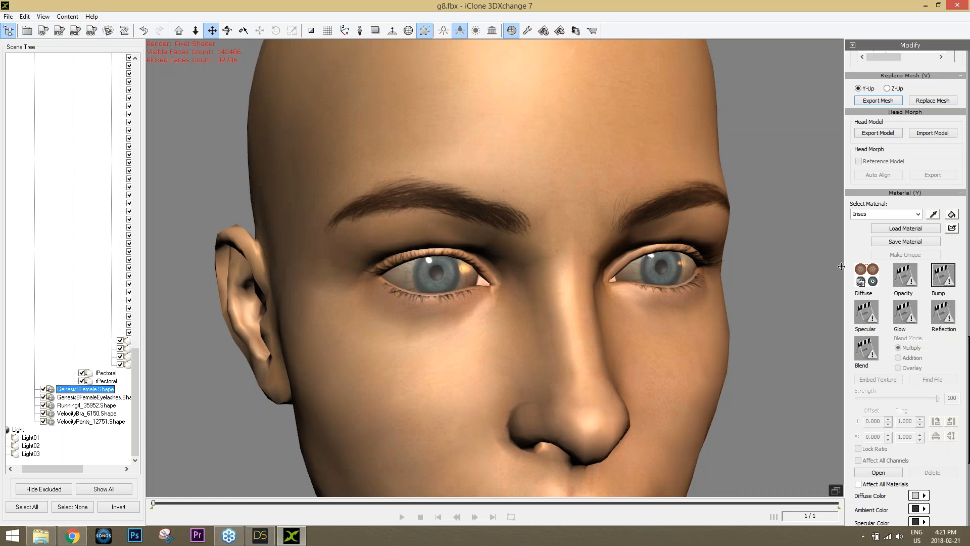
pyautogui.click(941, 285)
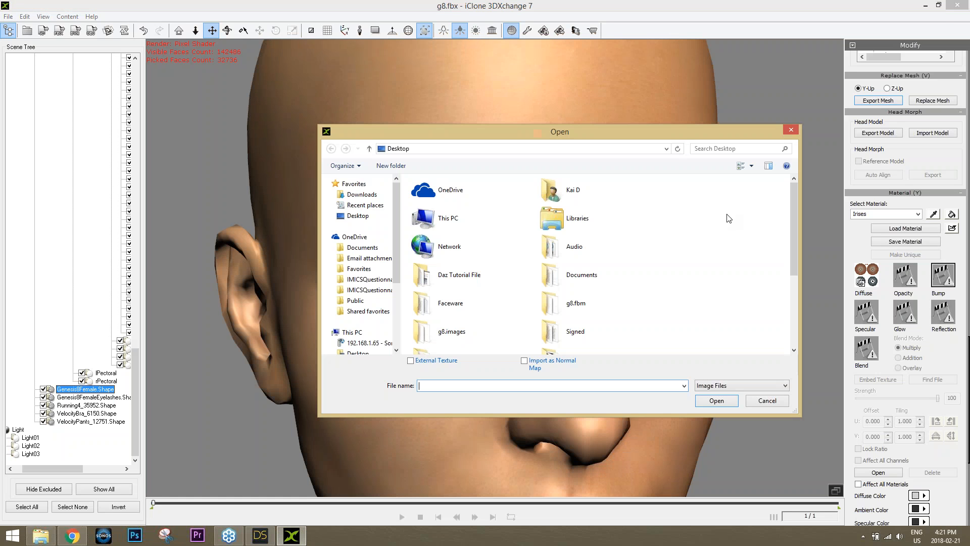
pyautogui.click(510, 148)
pyautogui.hotkey('ctrl', 'v')
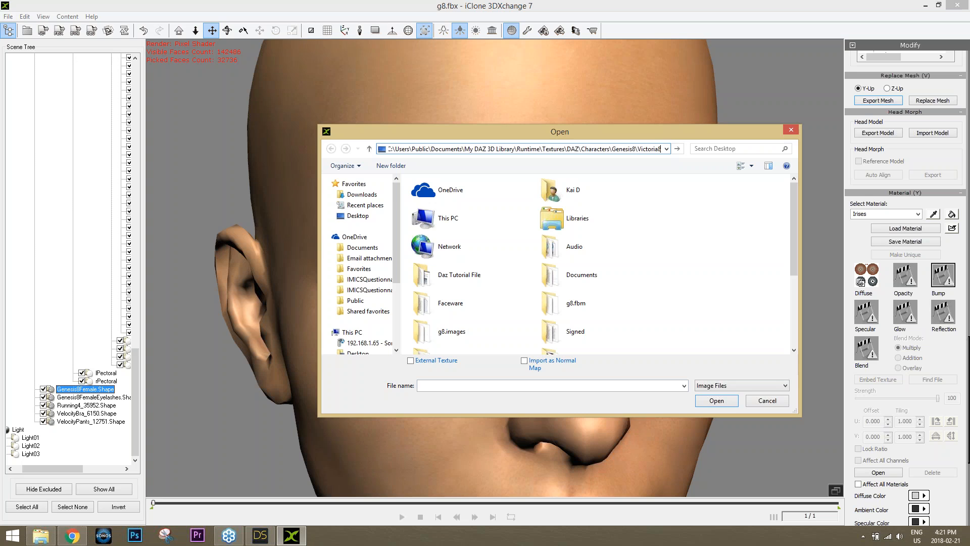
pyautogui.press('Return')
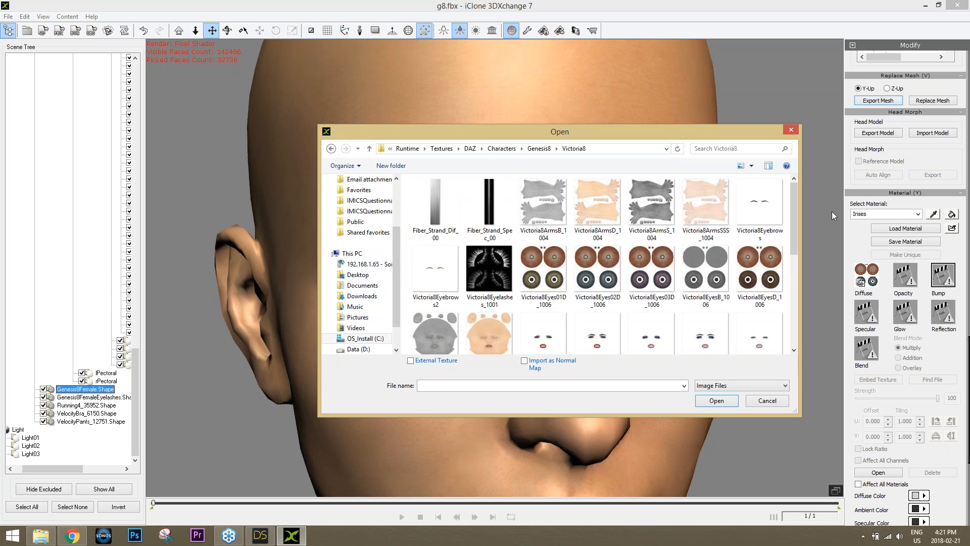
pyautogui.moveTo(794, 199)
pyautogui.mouseDown()
pyautogui.moveTo(790, 271)
pyautogui.moveTo(793, 202)
pyautogui.mouseUp()
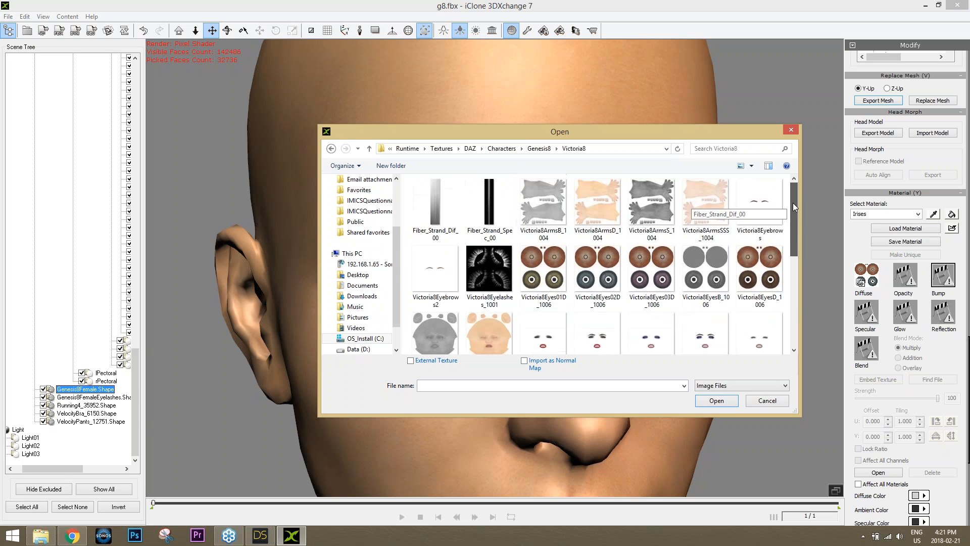
pyautogui.doubleClick(714, 272)
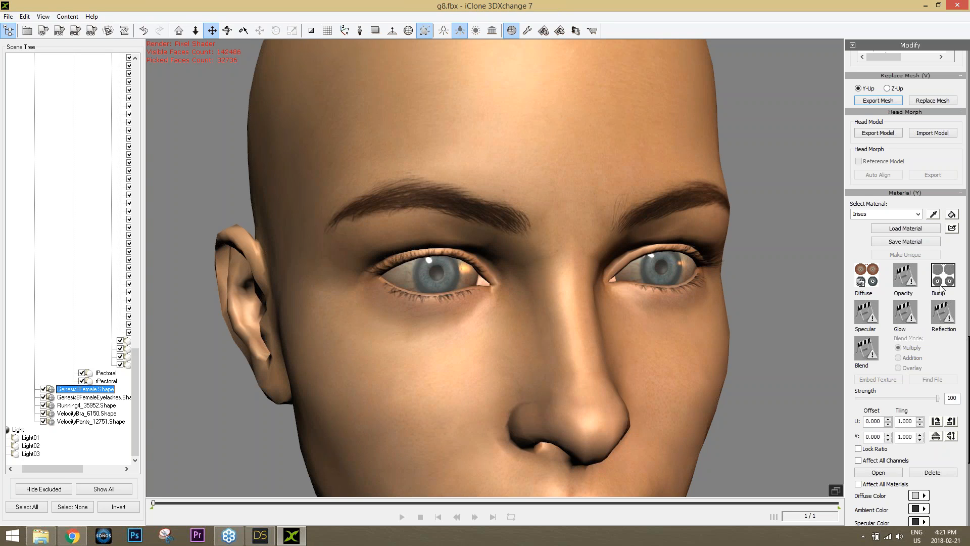
pyautogui.click(935, 401)
pyautogui.moveTo(935, 402)
pyautogui.mouseDown()
pyautogui.moveTo(854, 401)
pyautogui.moveTo(944, 395)
pyautogui.mouseUp()
pyautogui.moveTo(968, 352)
pyautogui.mouseDown()
pyautogui.moveTo(968, 400)
pyautogui.moveTo(968, 357)
pyautogui.mouseUp()
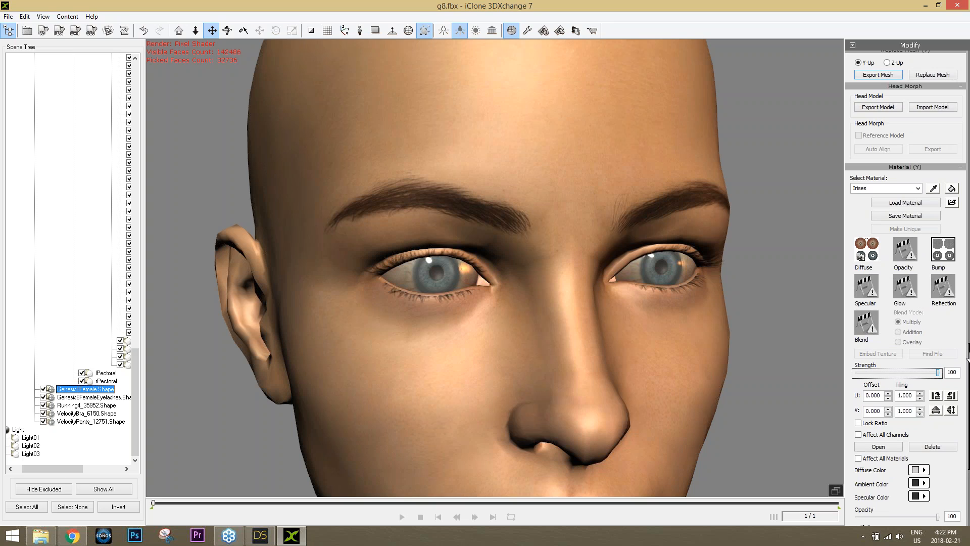
# Load Victoria8EyesB_1006 as the Sclera bump and reduce its strength
pyautogui.click(918, 188)
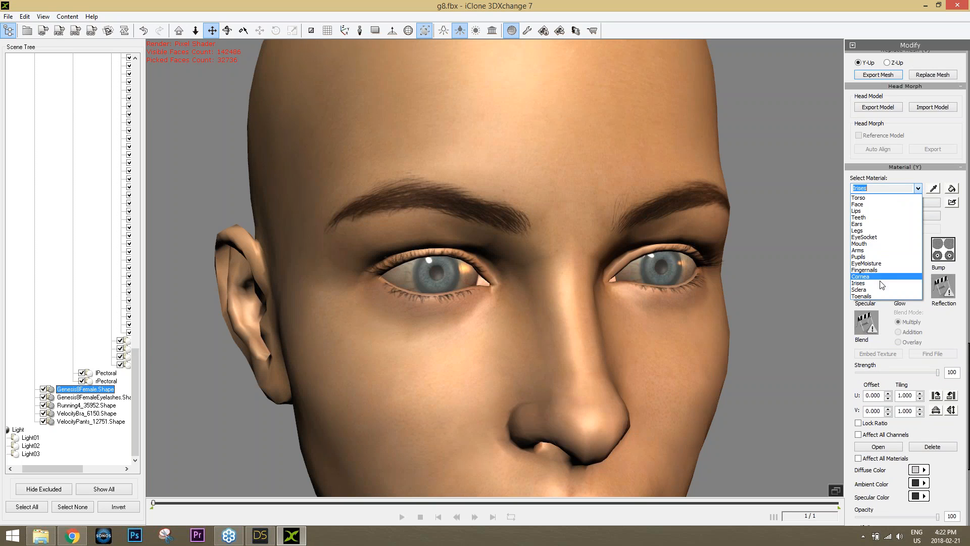
pyautogui.click(874, 288)
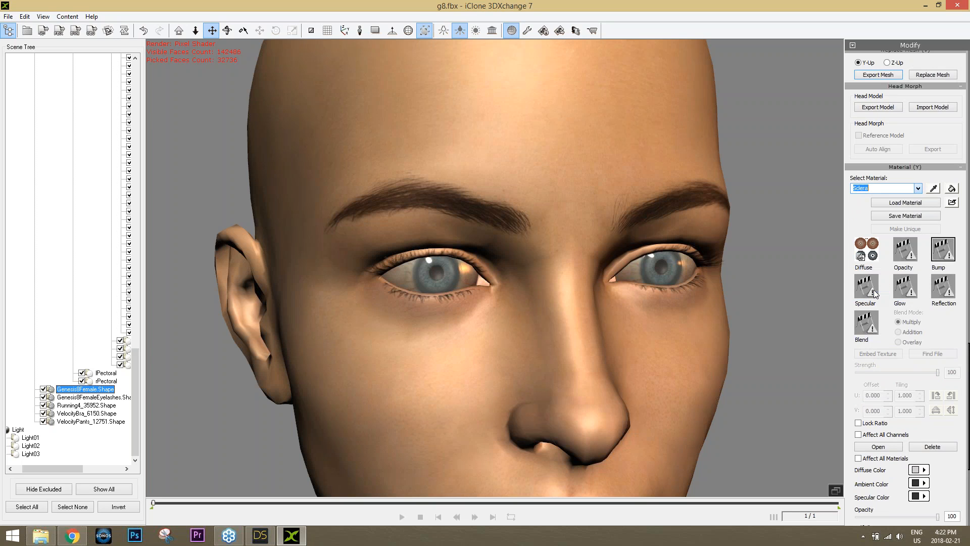
pyautogui.doubleClick(942, 254)
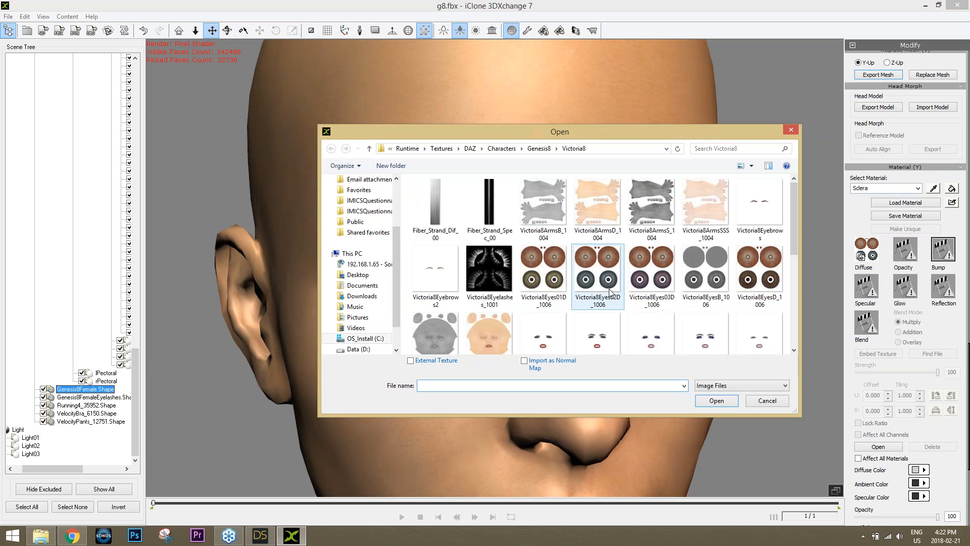
pyautogui.doubleClick(710, 277)
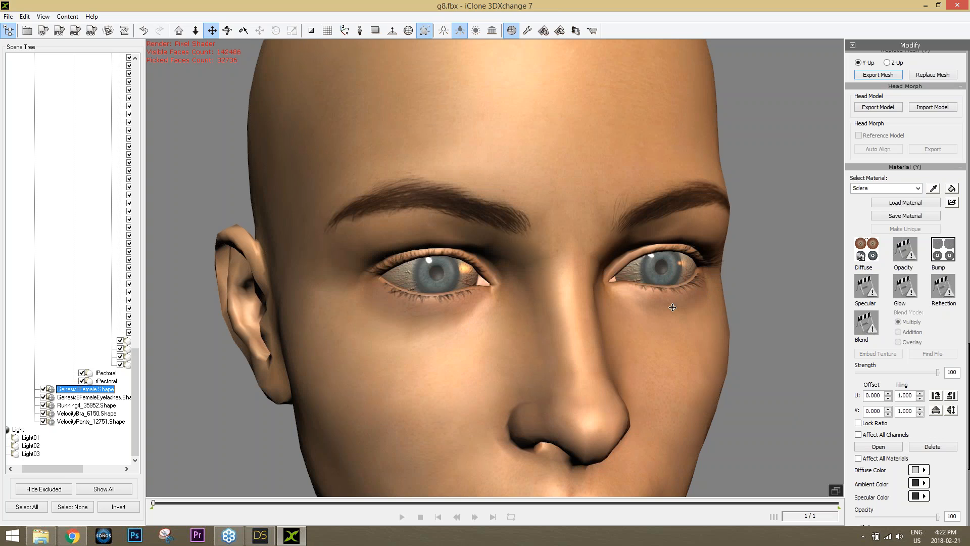
pyautogui.moveTo(937, 373); pyautogui.dragTo(879, 377)
pyautogui.scroll(-5, 606, 325)
pyautogui.scroll(5, 609, 348)
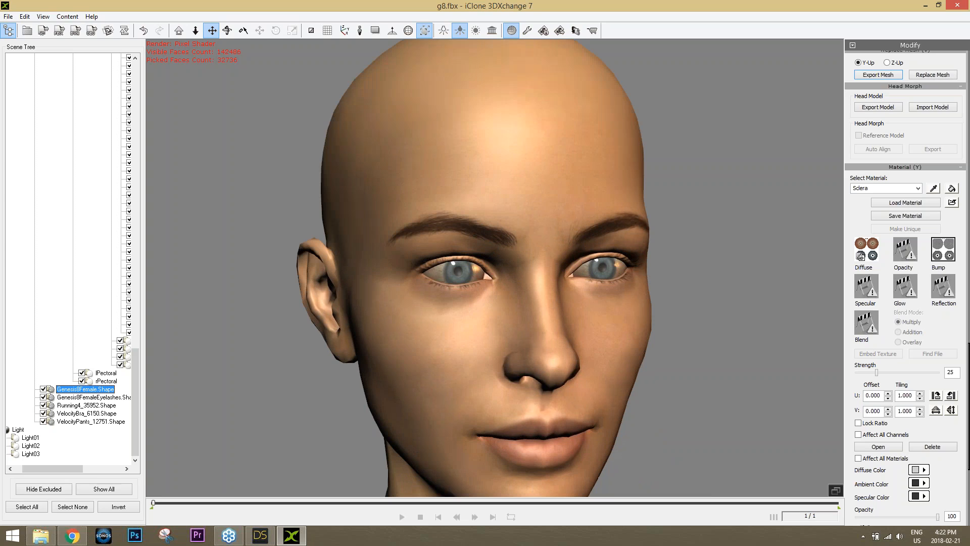
# Pick the Face material directly on the model with the material picker
pyautogui.click(933, 190)
pyautogui.click(585, 270)
pyautogui.click(610, 202)
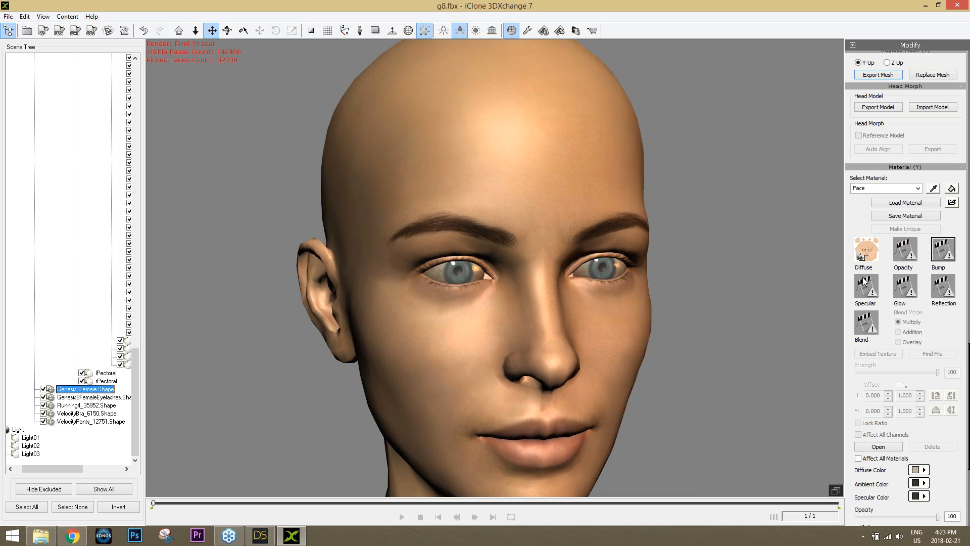
# Preview the Victoria8_Face_NM_1001 normal map in DAZ Studio's image dialog
pyautogui.click(260, 535)
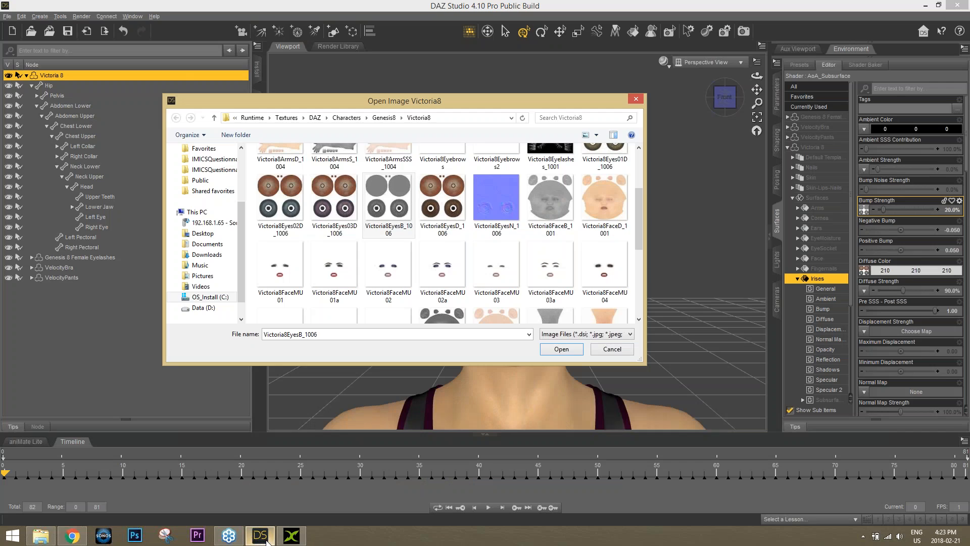
pyautogui.moveTo(641, 230); pyautogui.dragTo(641, 184)
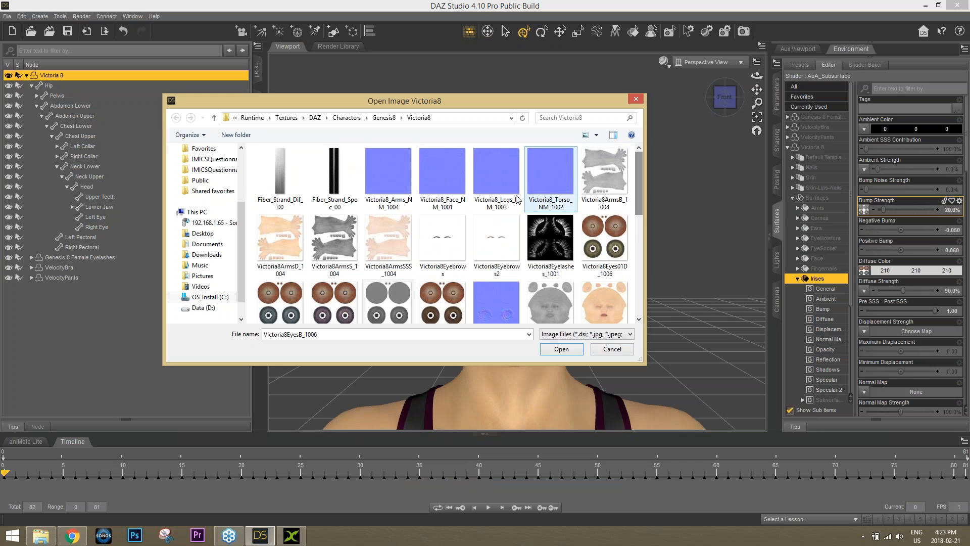
pyautogui.click(451, 180)
pyautogui.rightClick(450, 175)
pyautogui.click(452, 195)
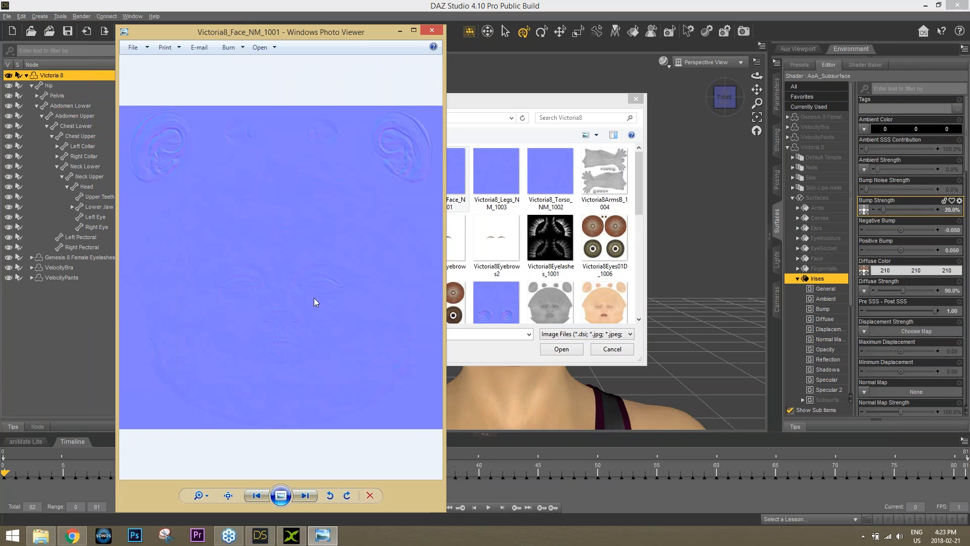
pyautogui.click(431, 33)
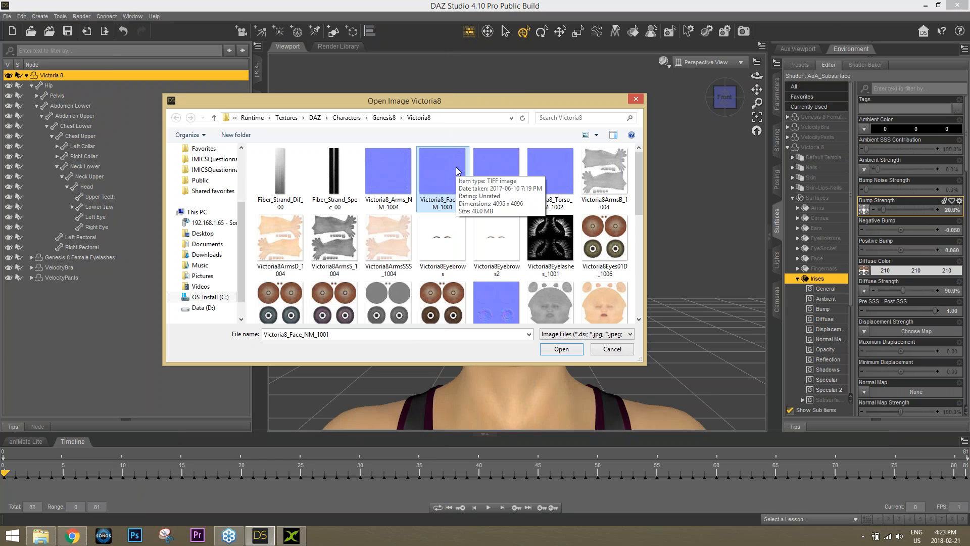
# Open Victoria8_Face_NM_1001 with Adobe Photoshop CC 2015
pyautogui.rightClick(456, 170)
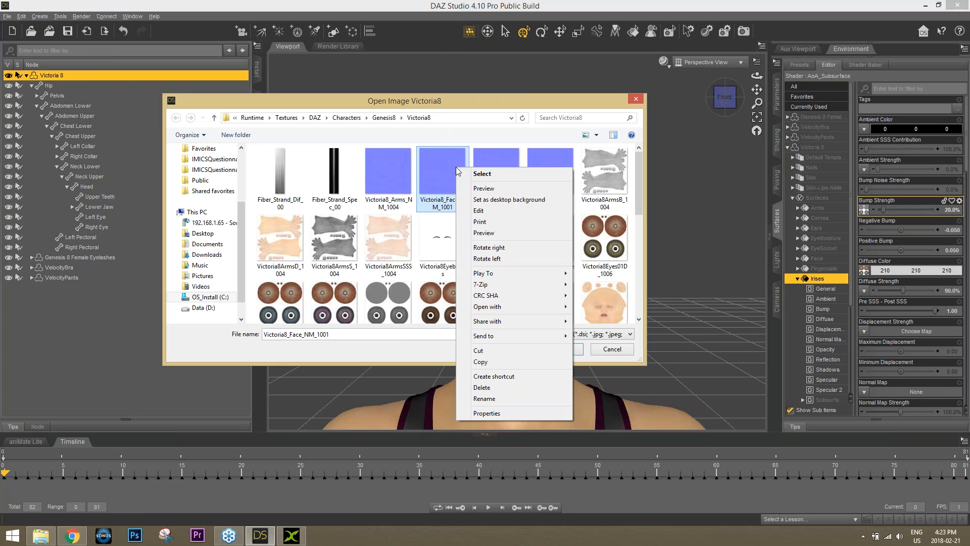
pyautogui.moveTo(502, 306)
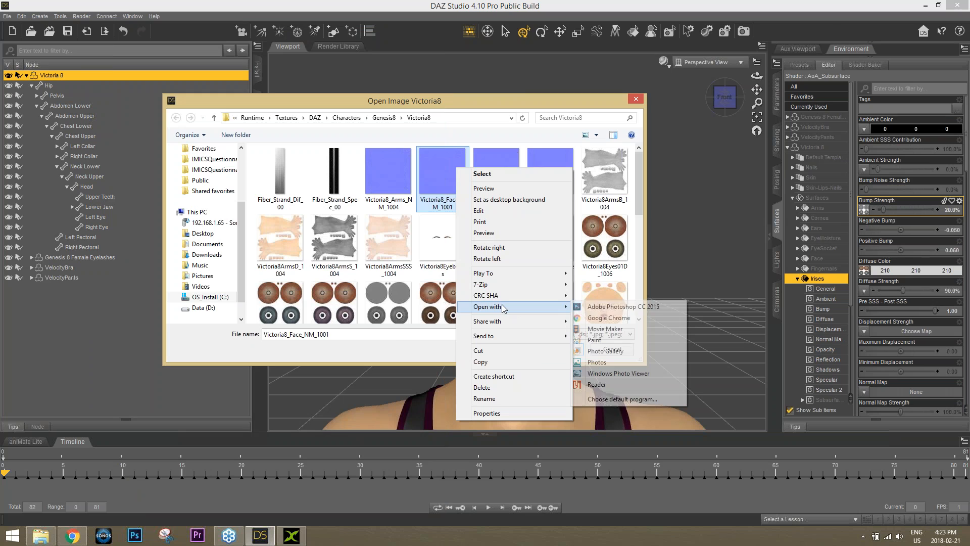
pyautogui.click(645, 307)
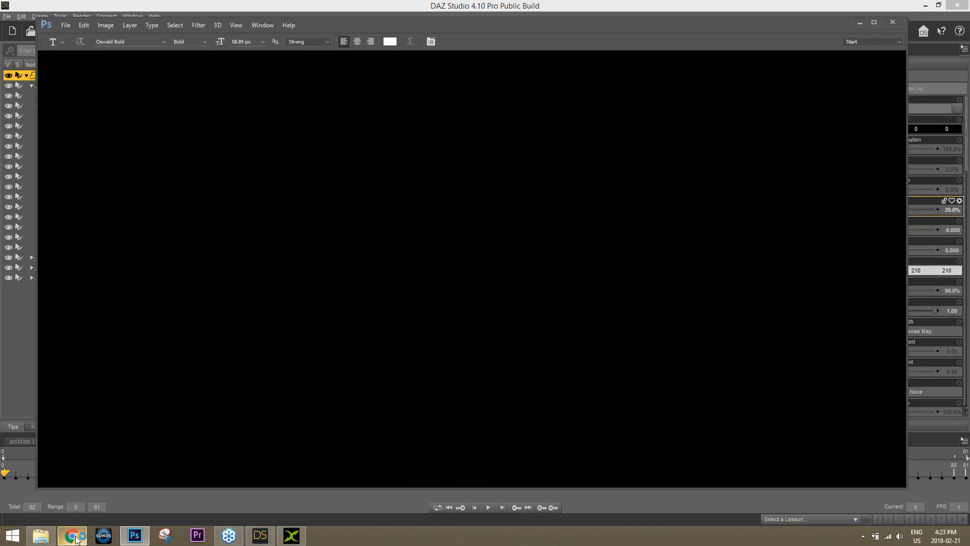
# Search for 'online tif to png' in a new Chrome tab
pyautogui.click(72, 535)
pyautogui.click(405, 8)
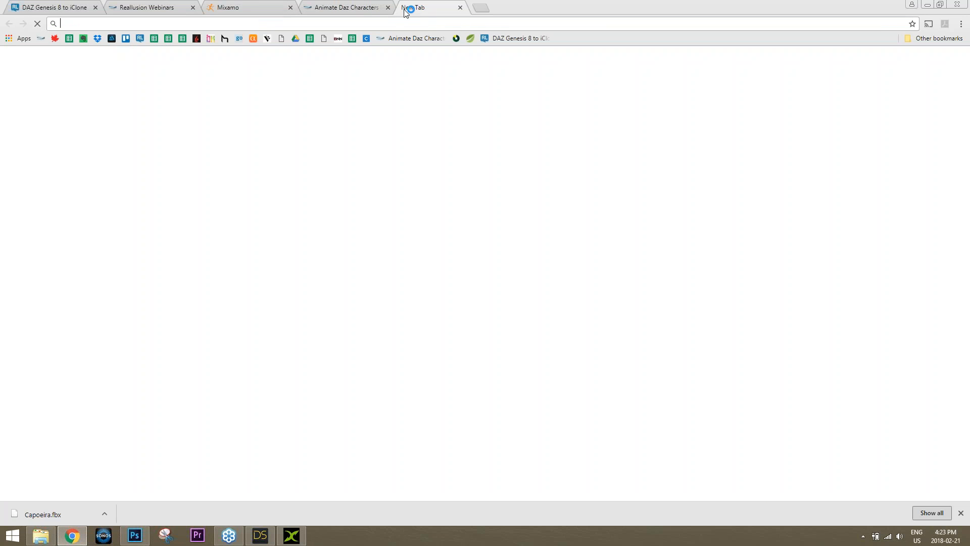
pyautogui.write('on')
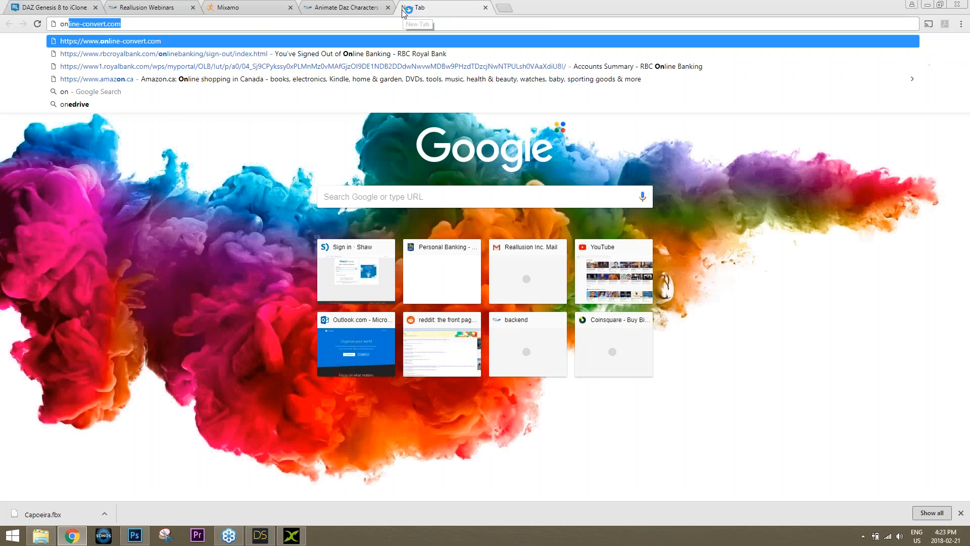
pyautogui.write('line tif to png')
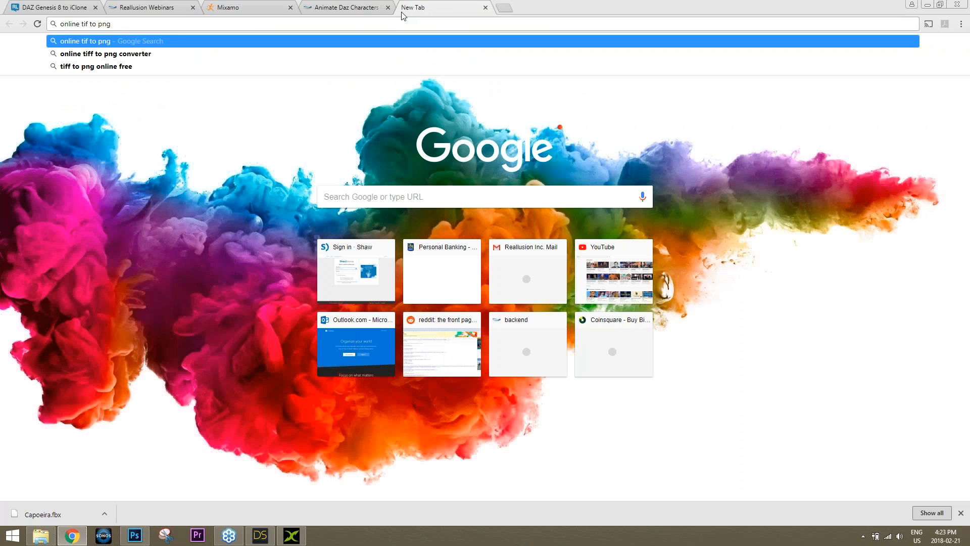
pyautogui.press('Down')
pyautogui.press('Return')
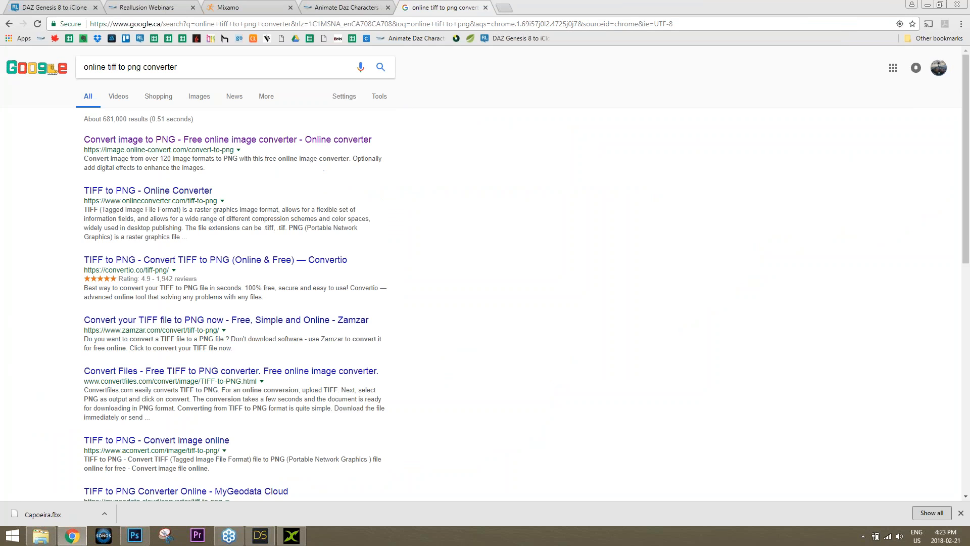
# Open the online-convert.com image-to-PNG converter page, then return to Photoshop
pyautogui.click(227, 140)
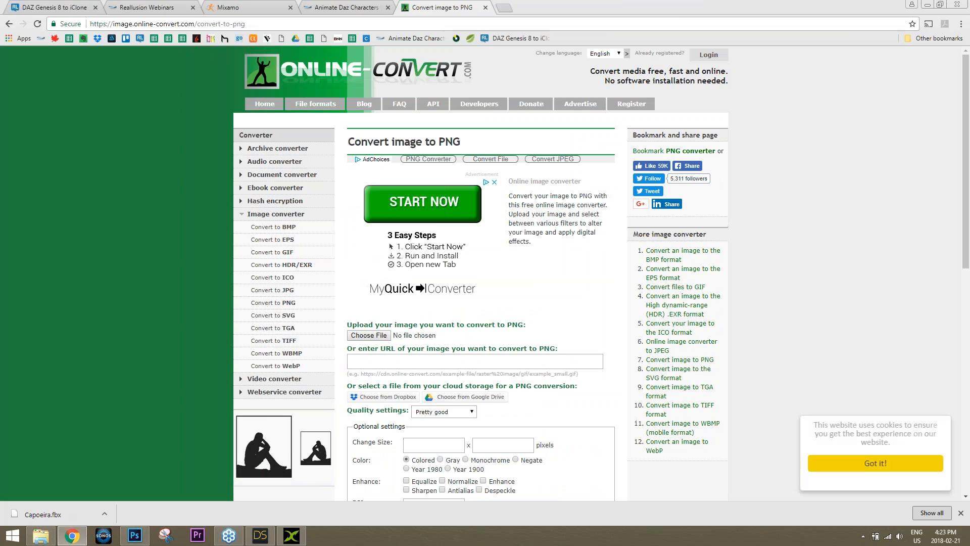
pyautogui.click(168, 24)
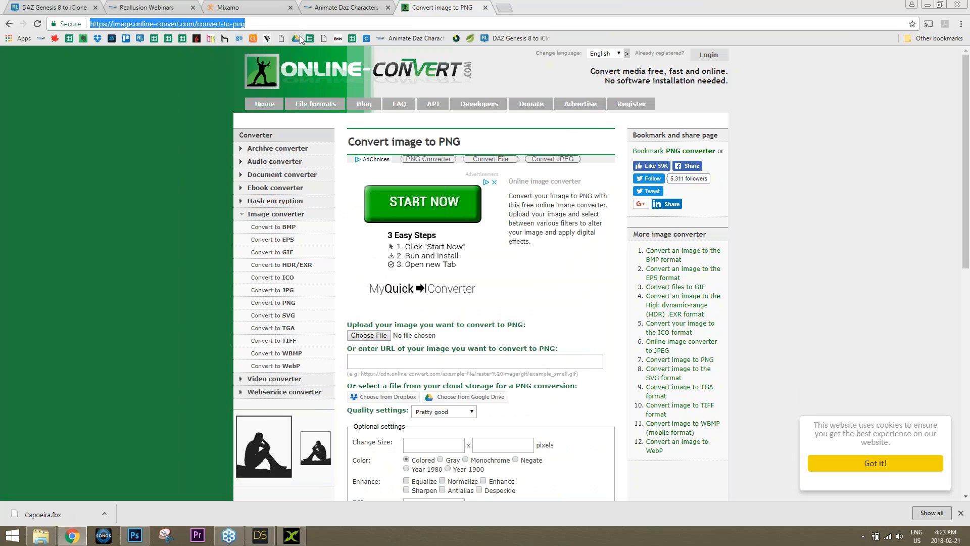
pyautogui.click(897, 307)
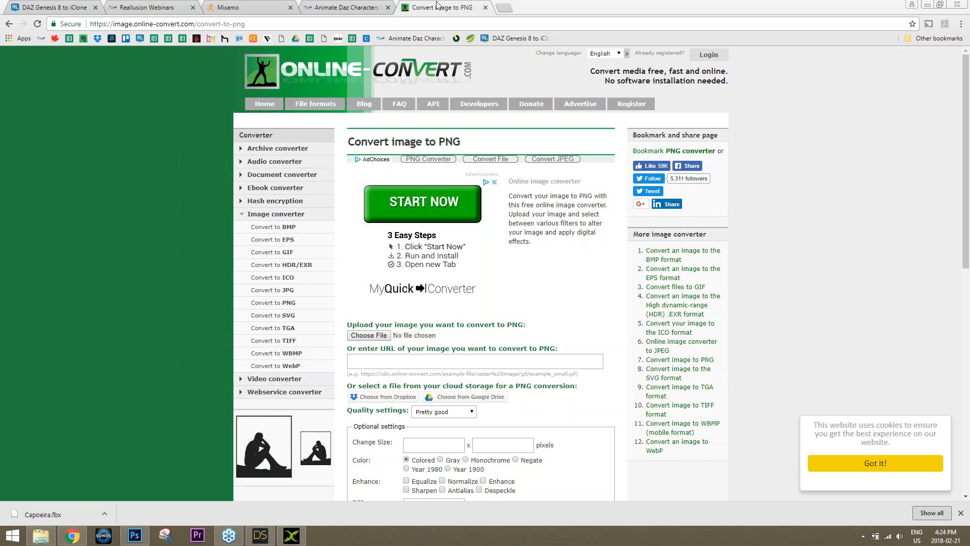
pyautogui.click(135, 535)
# Attempt a PNG Save As to the Desktop, cancel because the PNG exists, and close Photoshop
pyautogui.click(72, 27)
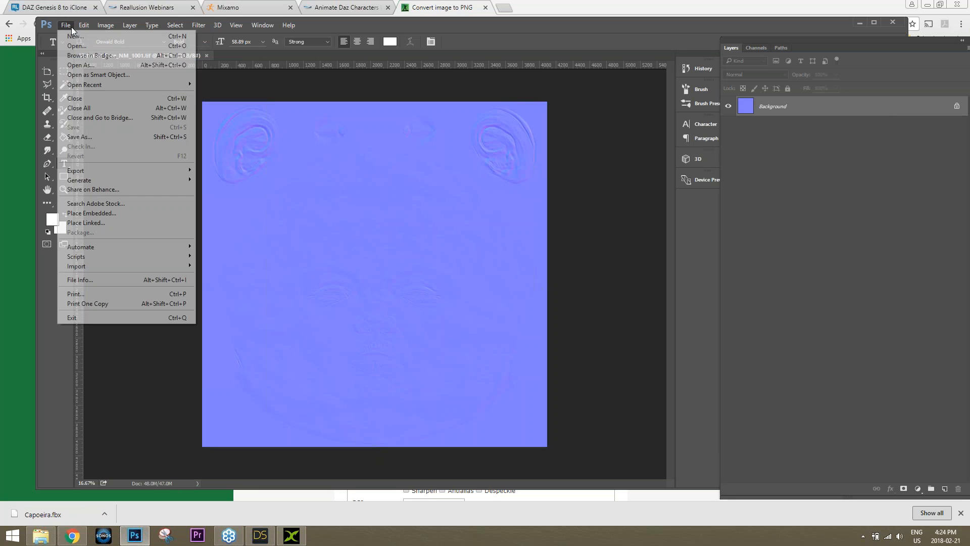
pyautogui.click(86, 136)
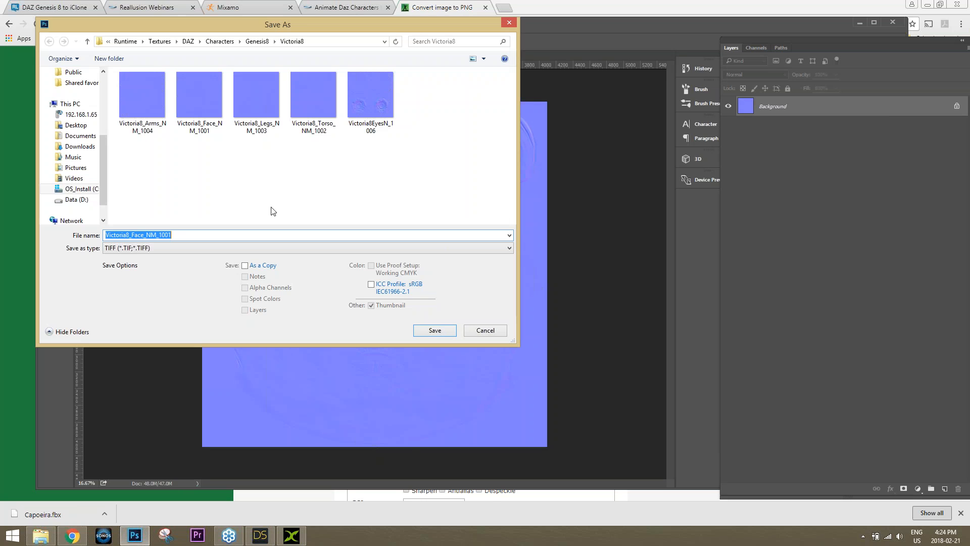
pyautogui.click(146, 247)
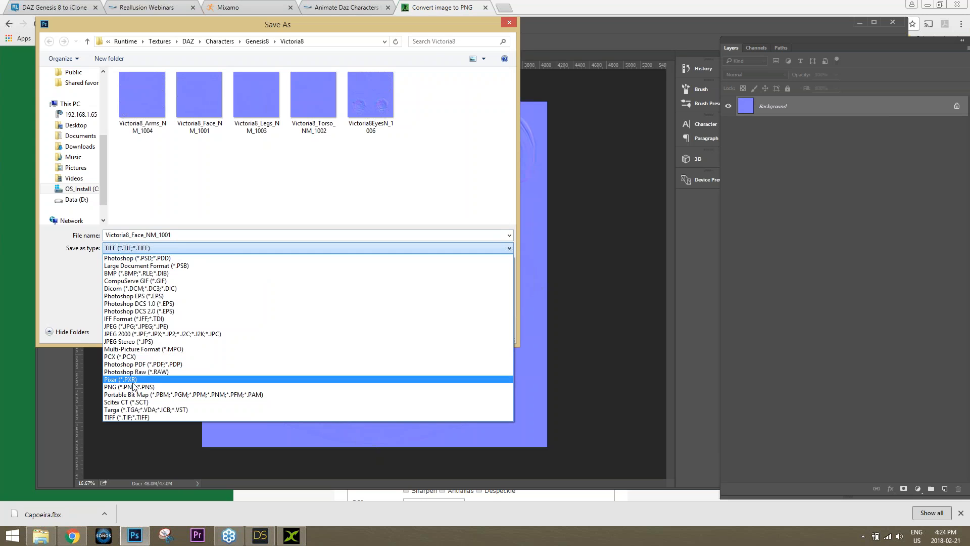
pyautogui.click(126, 386)
pyautogui.scroll(4, 97, 145)
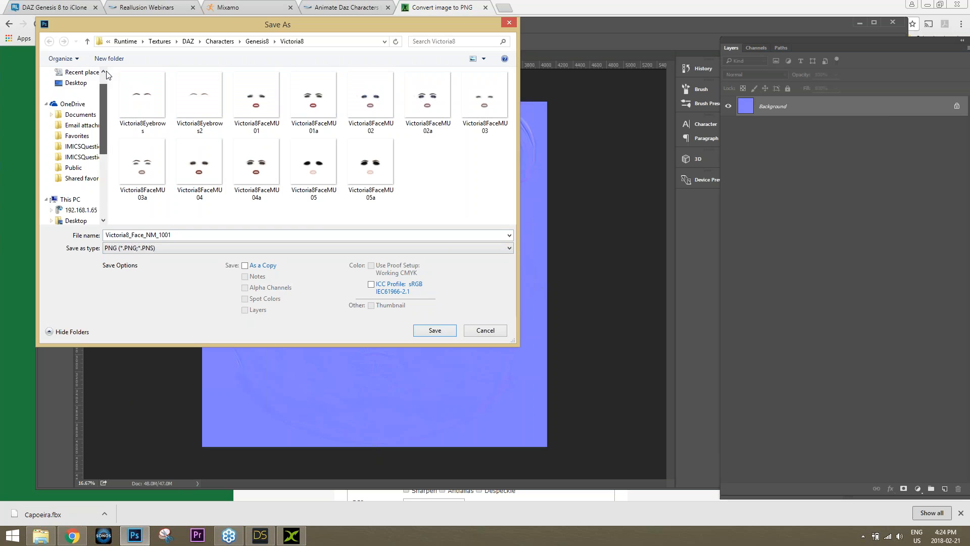
pyautogui.click(76, 108)
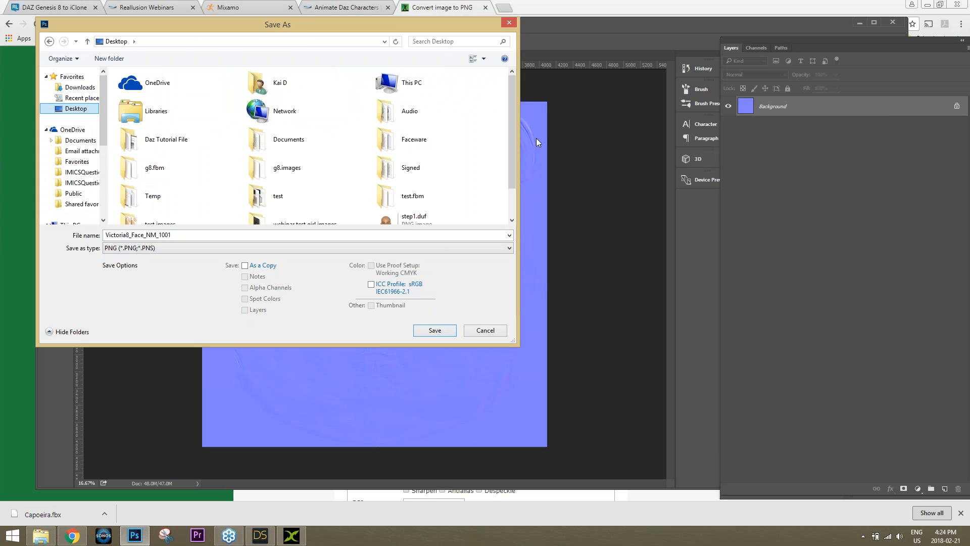
pyautogui.scroll(-2, 514, 163)
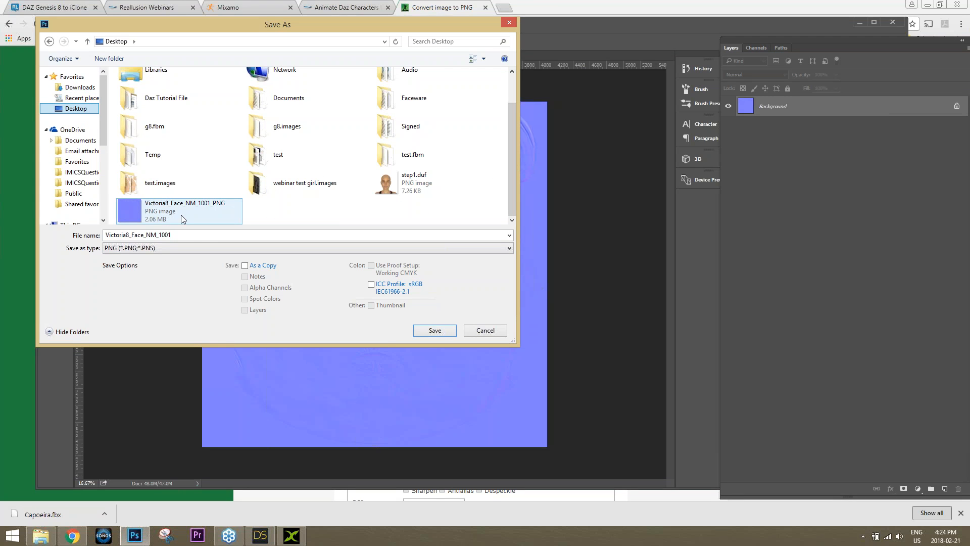
pyautogui.click(483, 331)
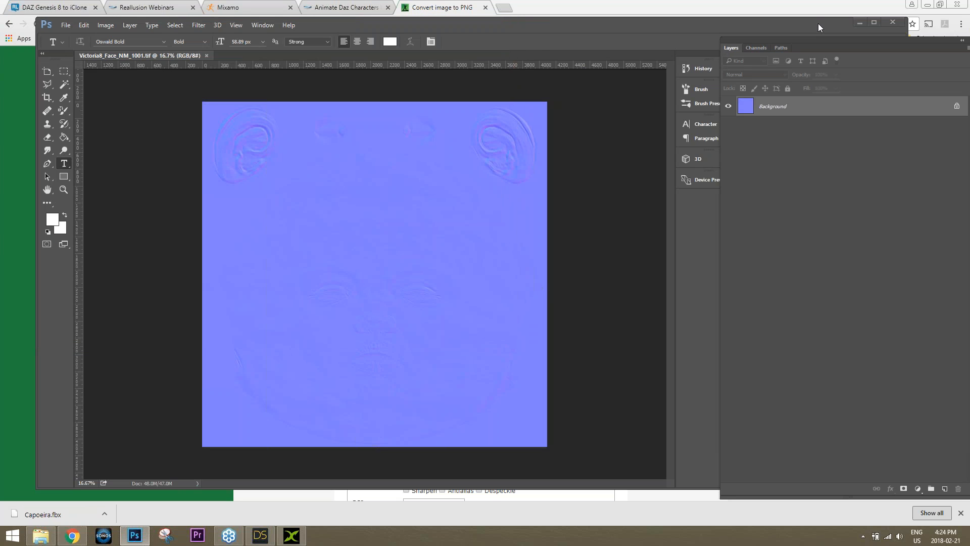
pyautogui.click(893, 22)
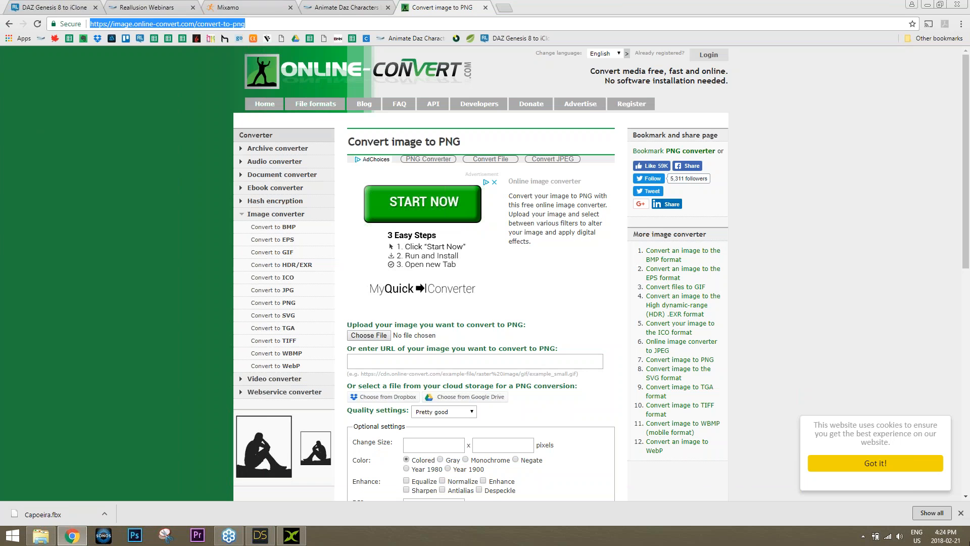
# Check the converted face normal map PNG's full name on the Desktop
pyautogui.press('super+d')
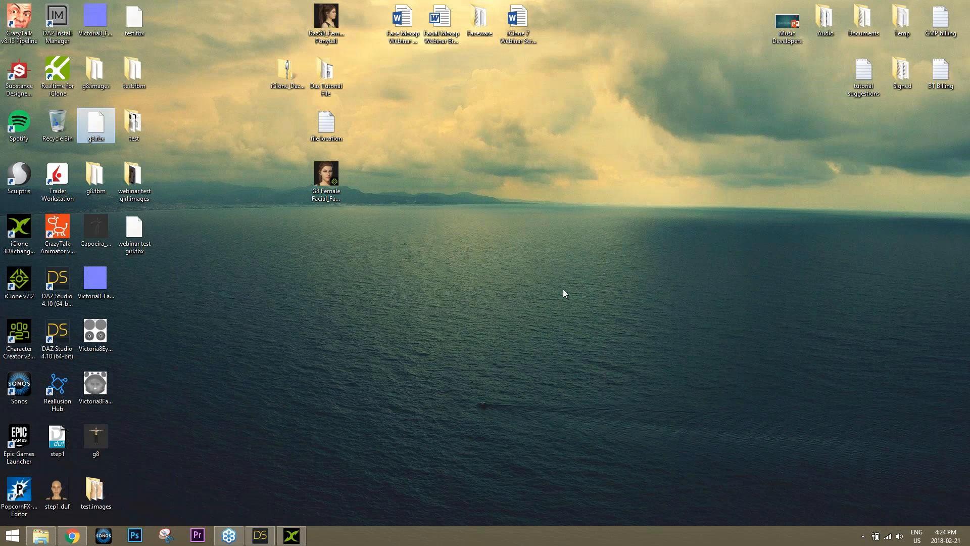
pyautogui.click(105, 276)
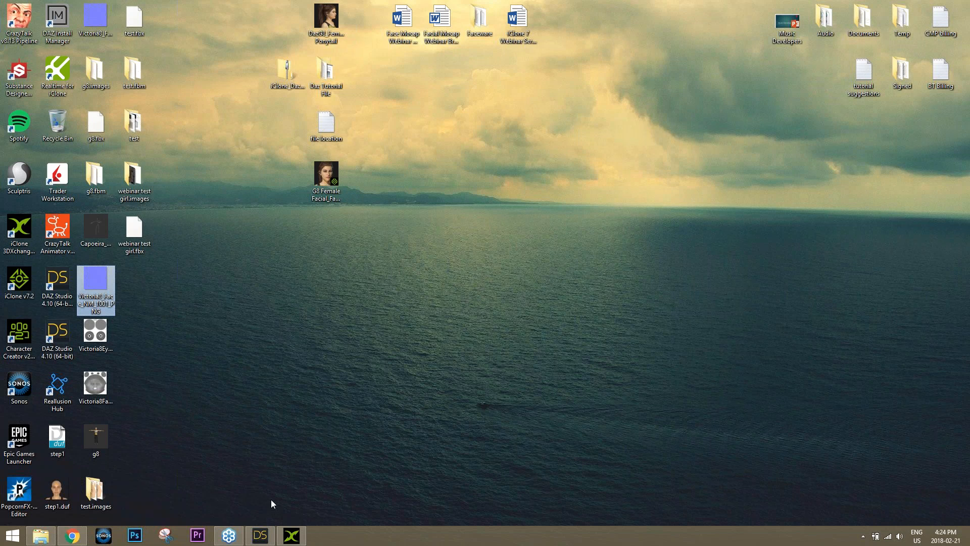
pyautogui.click(291, 536)
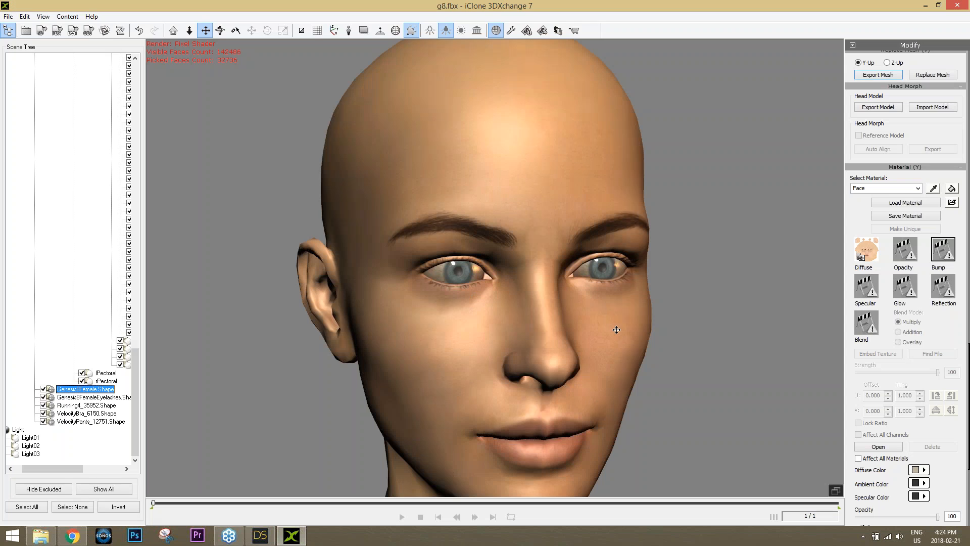
# Load the Desktop's Victoria8_Face_NM_1001 PNG into the Face material's bump channel
pyautogui.click(942, 249)
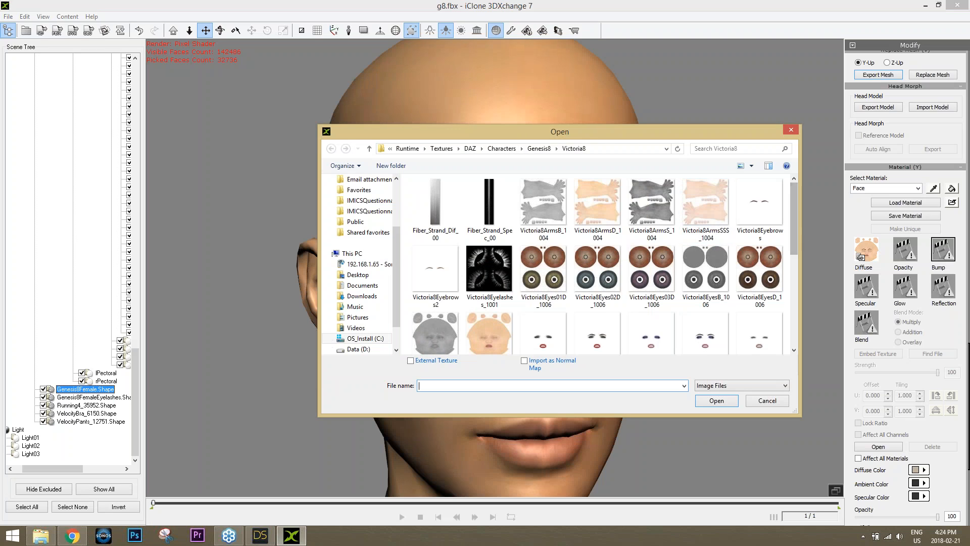
pyautogui.scroll(3, 363, 204)
pyautogui.click(358, 215)
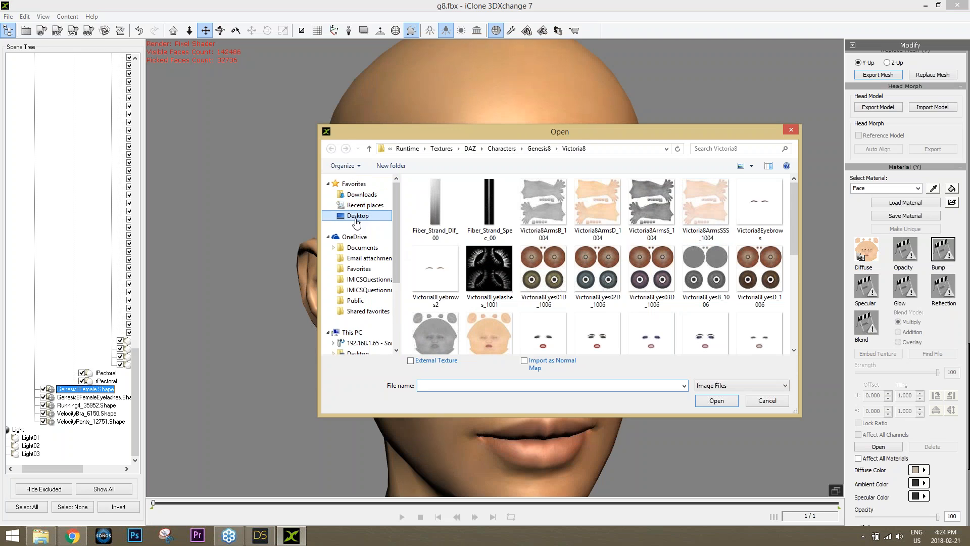
pyautogui.moveTo(795, 224); pyautogui.dragTo(794, 317)
pyautogui.click(475, 314)
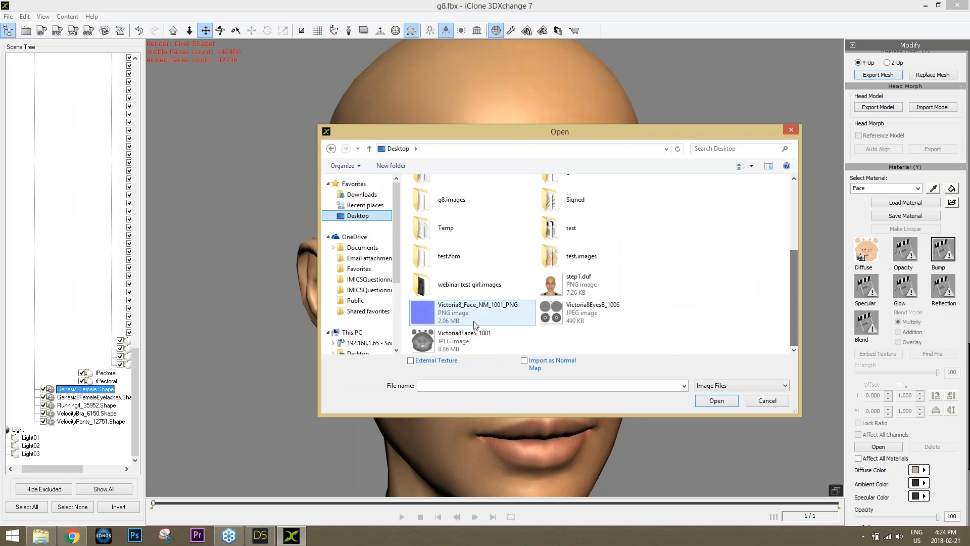
pyautogui.doubleClick(481, 312)
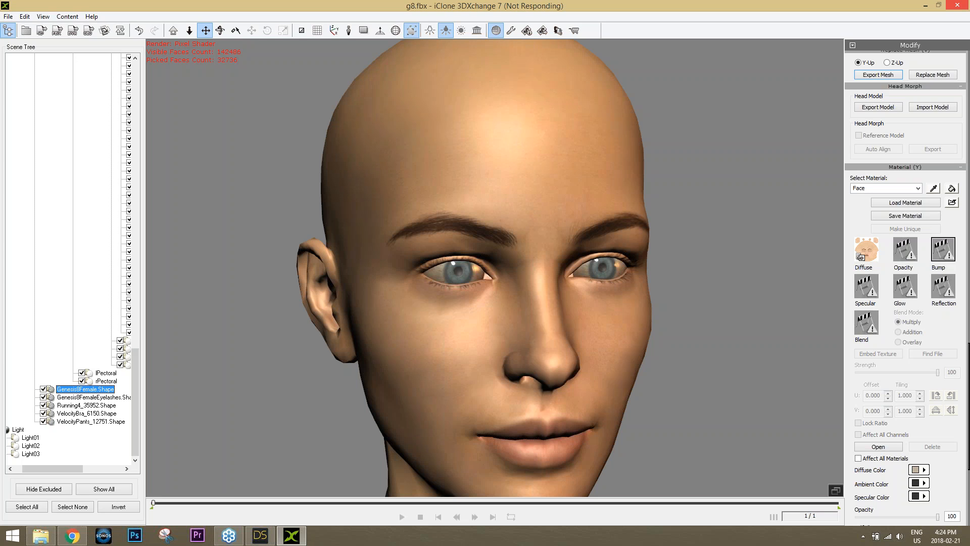
# Dismiss DAZ's image chooser and reload the face PNG with Import as Normal Map ticked
pyautogui.click(267, 538)
pyautogui.click(629, 349)
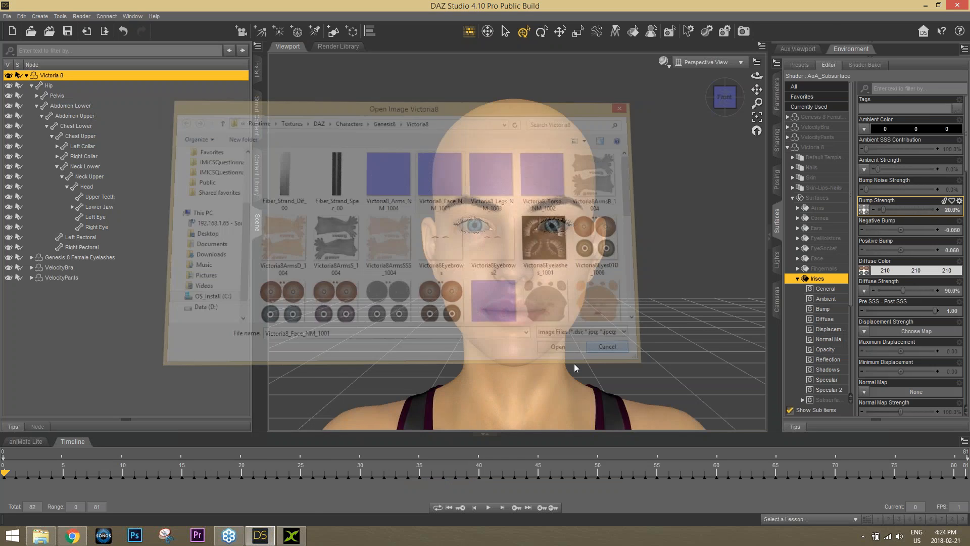
pyautogui.click(292, 536)
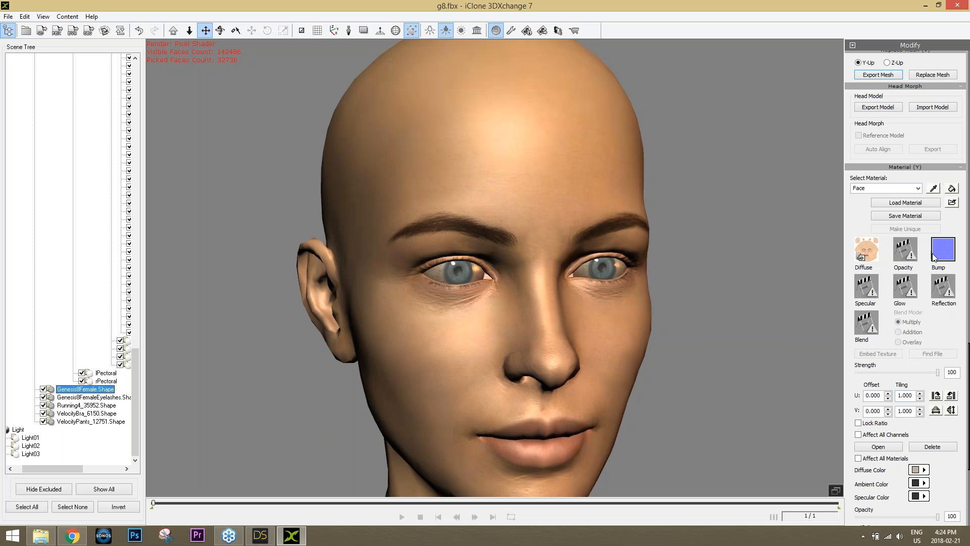
pyautogui.doubleClick(949, 256)
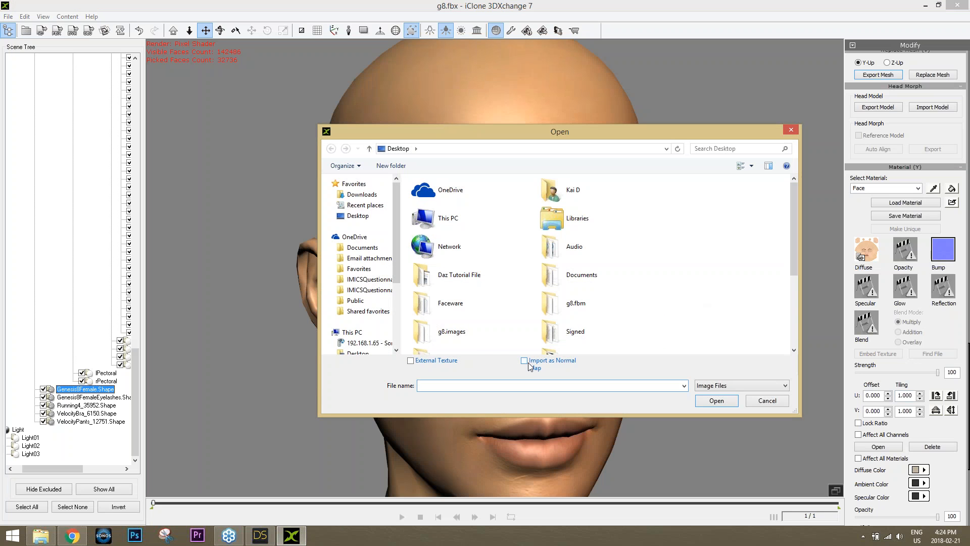
pyautogui.click(524, 361)
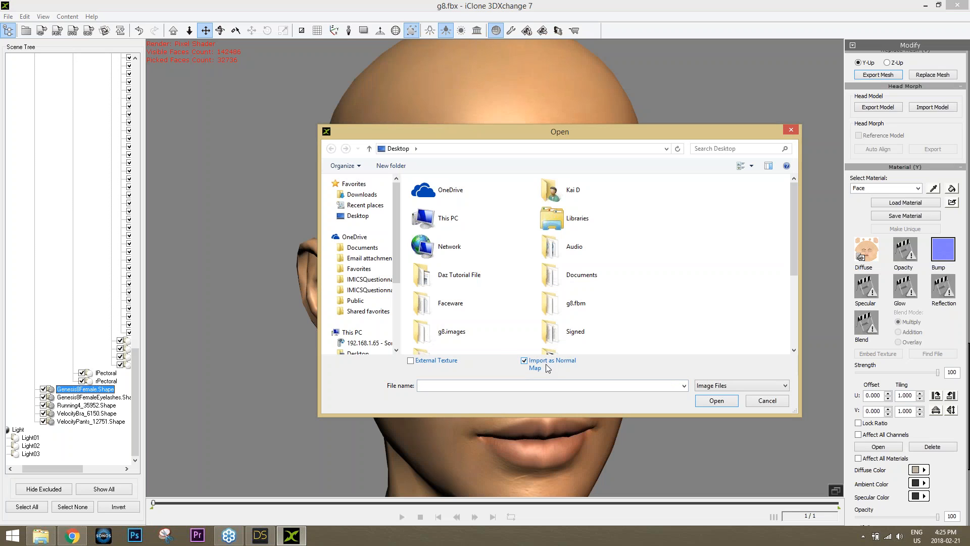
pyautogui.moveTo(793, 234); pyautogui.dragTo(795, 303)
pyautogui.doubleClick(471, 305)
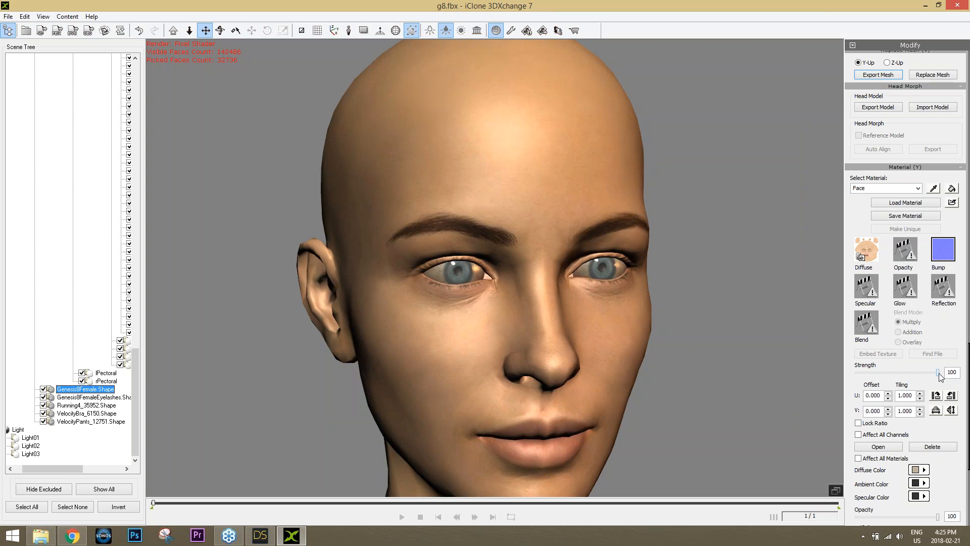
# Lower the Face material's texture strength and open a texture picker for its Specular channel
pyautogui.moveTo(938, 375)
pyautogui.mouseDown()
pyautogui.moveTo(824, 378)
pyautogui.moveTo(968, 374)
pyautogui.mouseUp()
pyautogui.doubleClick(868, 288)
pyautogui.moveTo(793, 234); pyautogui.dragTo(807, 302)
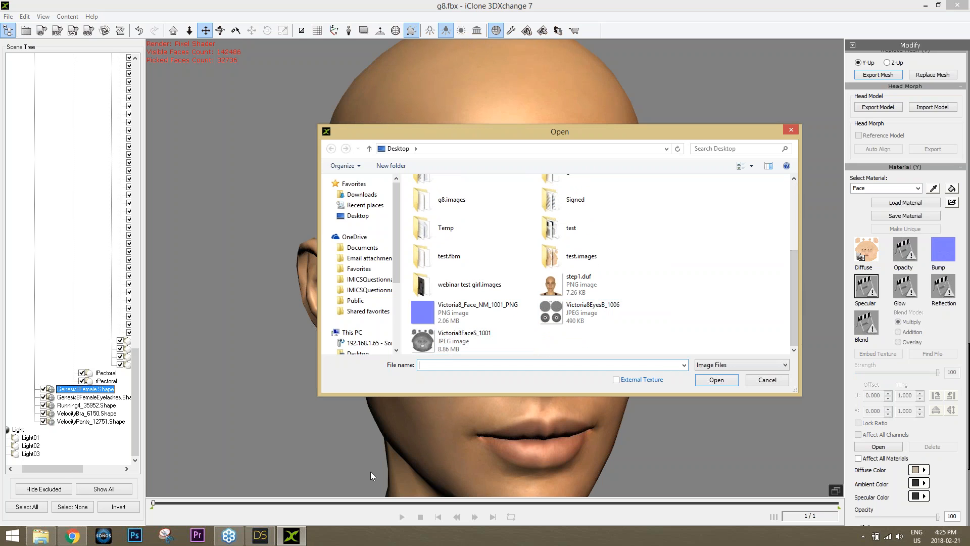
pyautogui.click(260, 536)
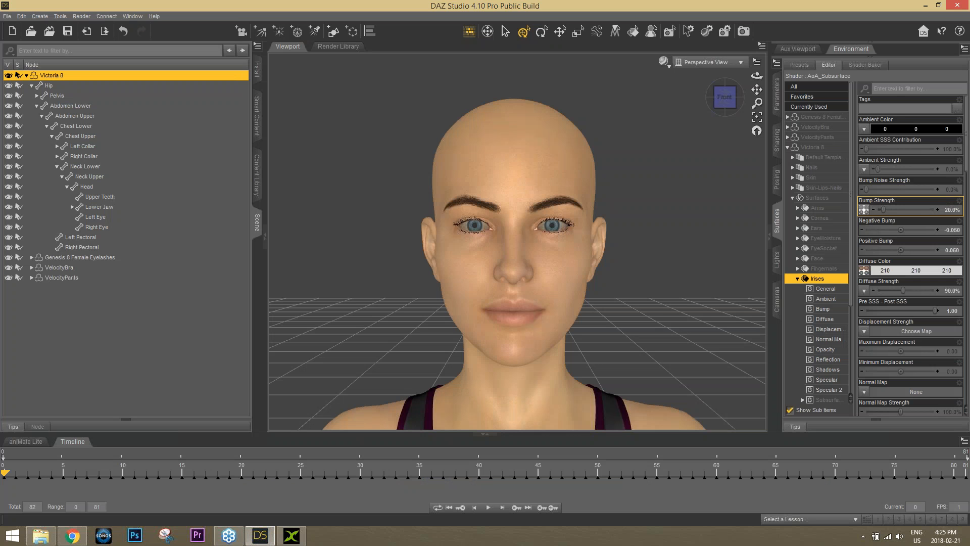
pyautogui.click(864, 271)
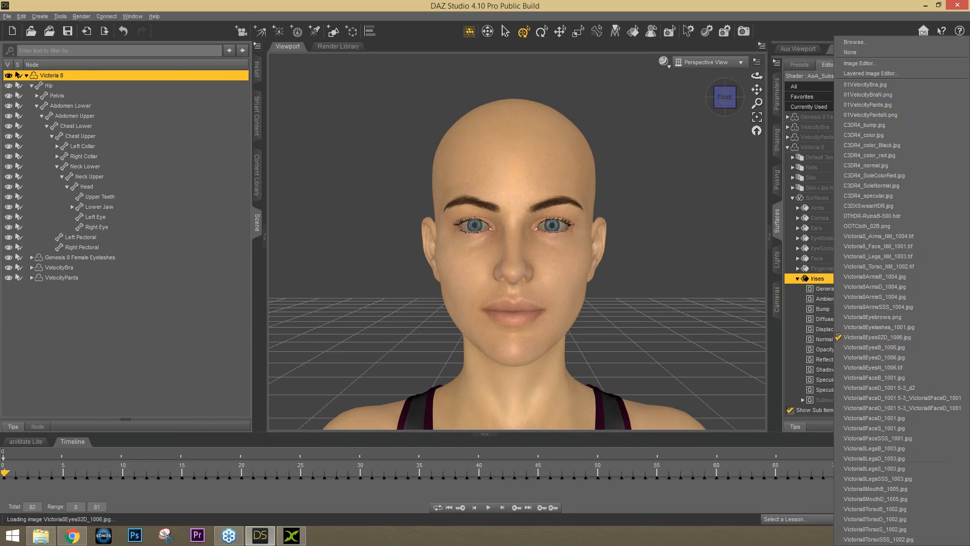
pyautogui.click(864, 43)
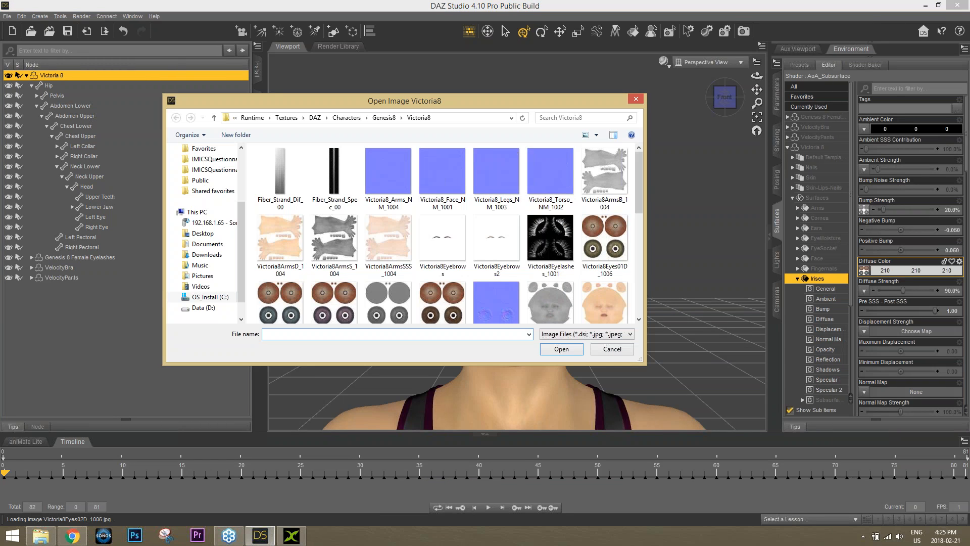
pyautogui.scroll(-10, 633, 227)
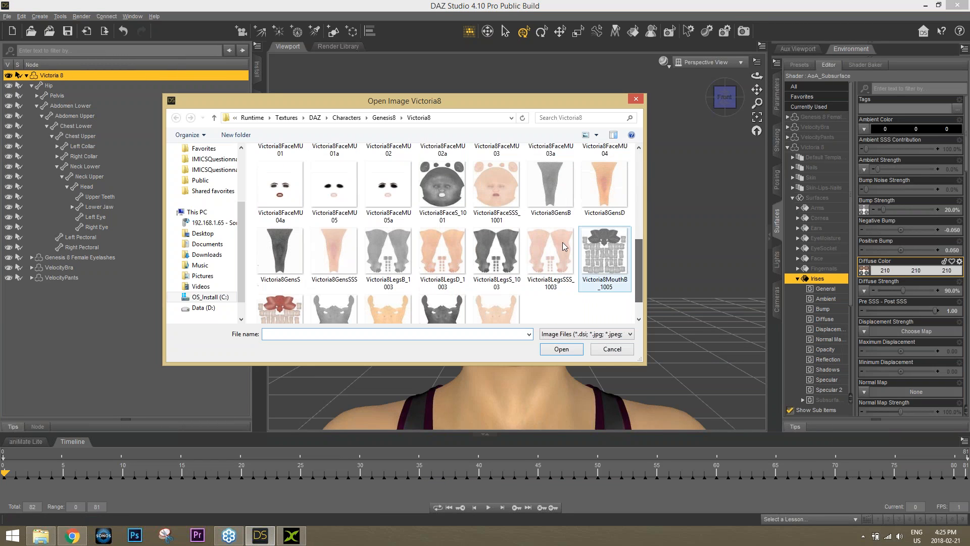
pyautogui.click(444, 215)
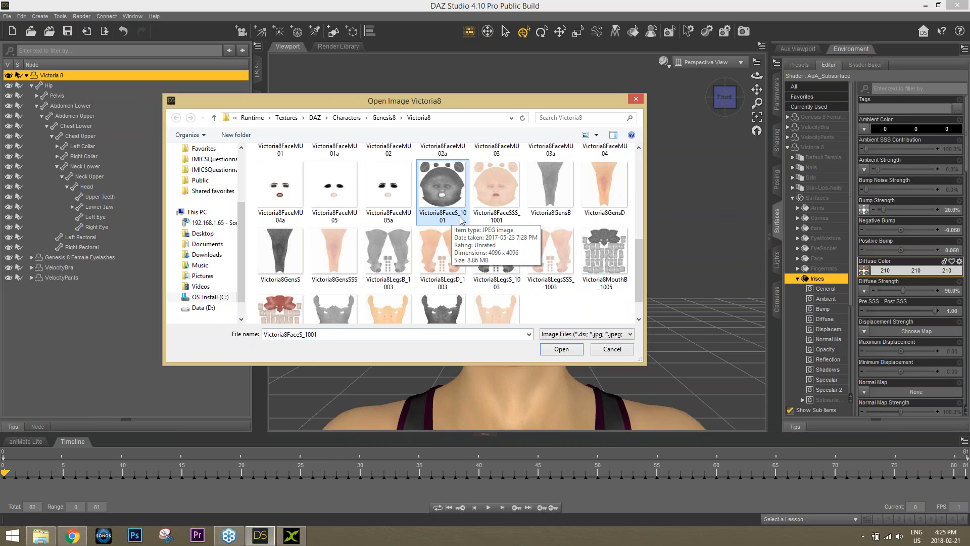
pyautogui.click(608, 350)
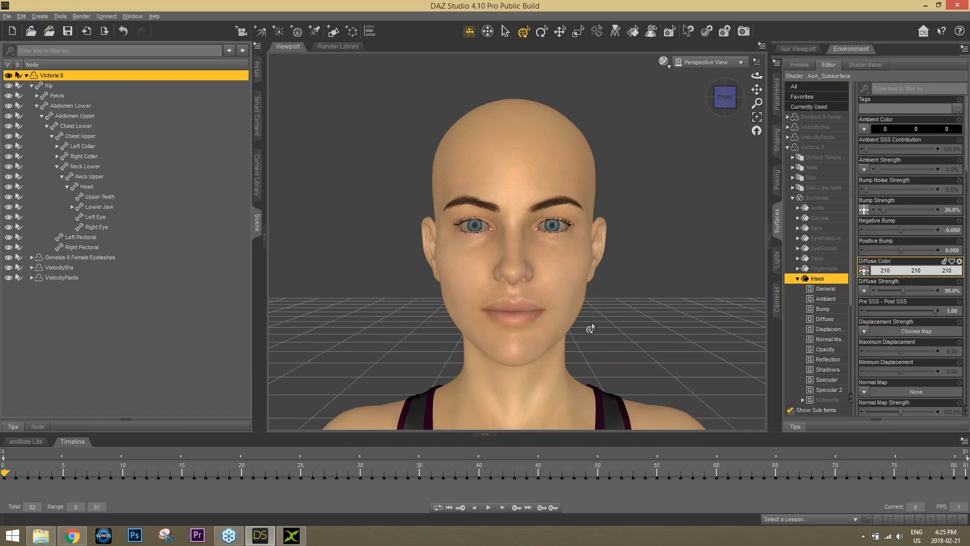
# Load Victoria8FaceS_1001 as the Face material's Specular map
pyautogui.click(296, 537)
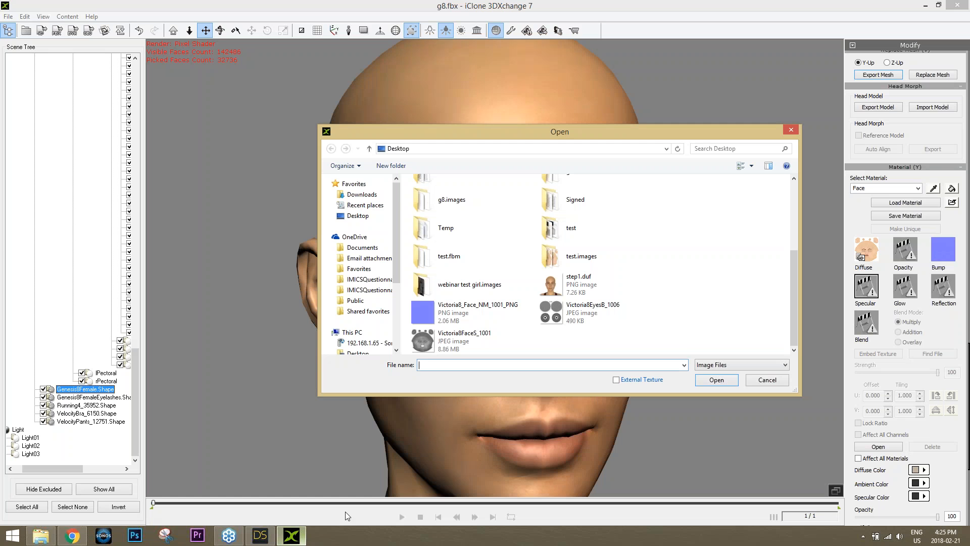
pyautogui.doubleClick(465, 339)
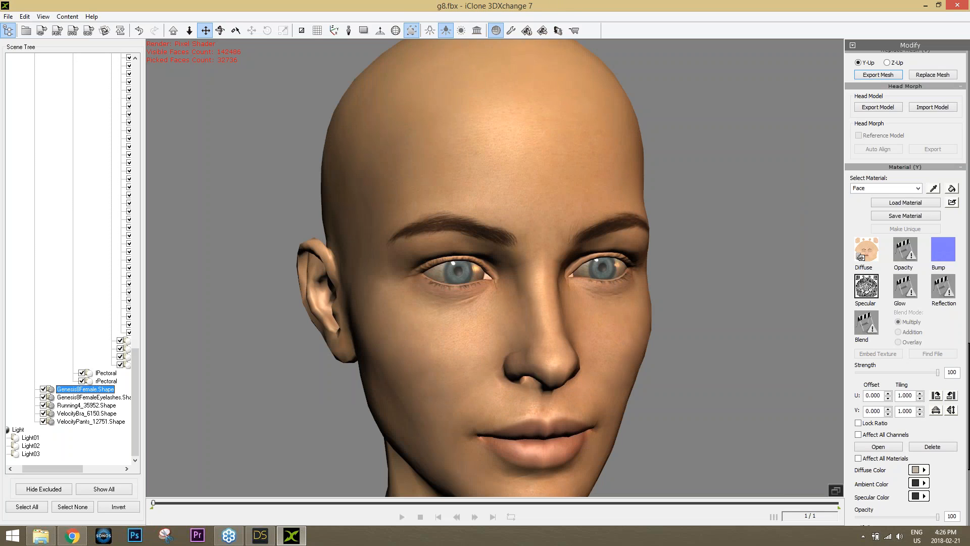
# Preview how the Specular Strength slider changes the face
pyautogui.moveTo(937, 373)
pyautogui.mouseDown()
pyautogui.moveTo(822, 377)
pyautogui.moveTo(940, 376)
pyautogui.mouseUp()
pyautogui.moveTo(968, 384); pyautogui.dragTo(967, 440)
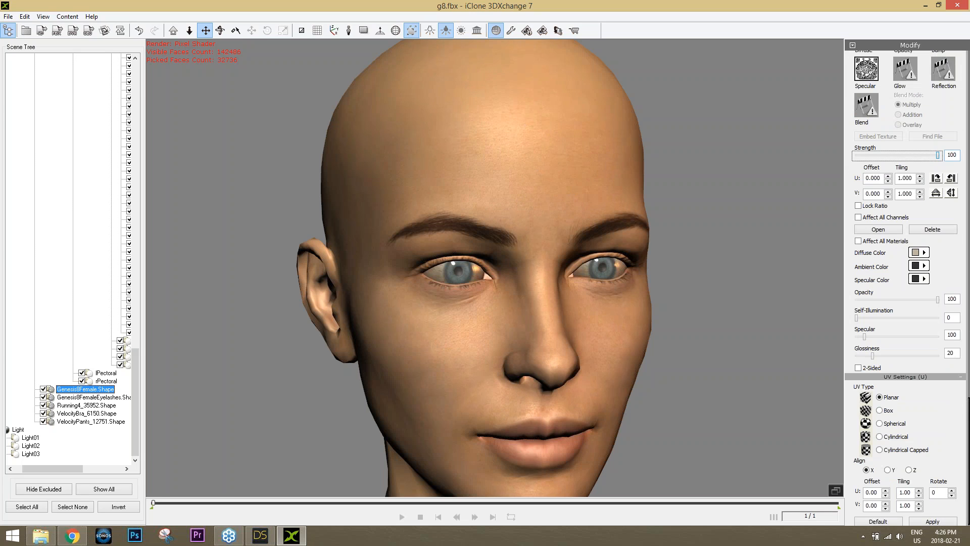
pyautogui.scroll(-5, 661, 309)
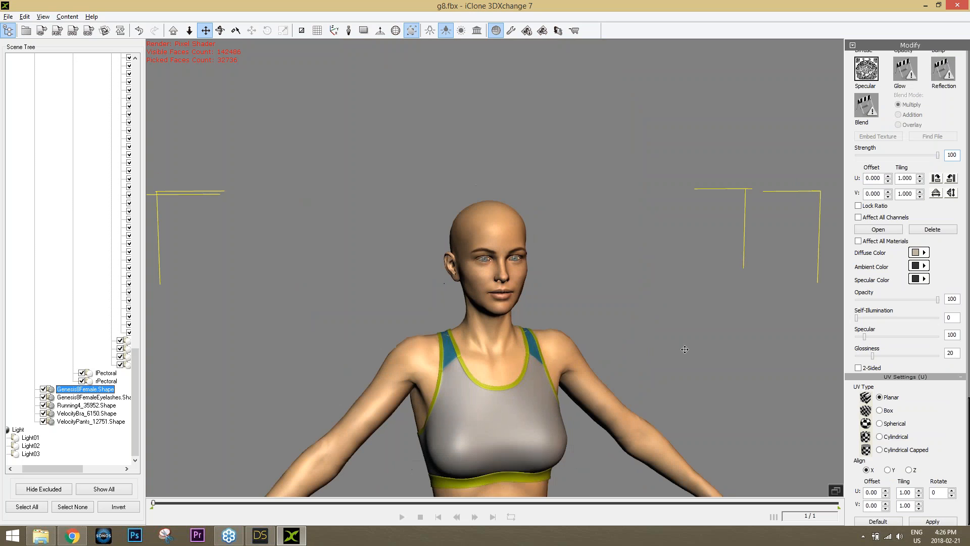
pyautogui.scroll(-3, 636, 309)
# Frame the figure's upper body and select VelocityBra_6150.Shape in the Scene Tree
pyautogui.moveTo(644, 303); pyautogui.dragTo(539, 303, button='right')
pyautogui.moveTo(538, 303); pyautogui.dragTo(535, 345)
pyautogui.scroll(2, 536, 345)
pyautogui.moveTo(535, 344); pyautogui.dragTo(531, 319, button='middle')
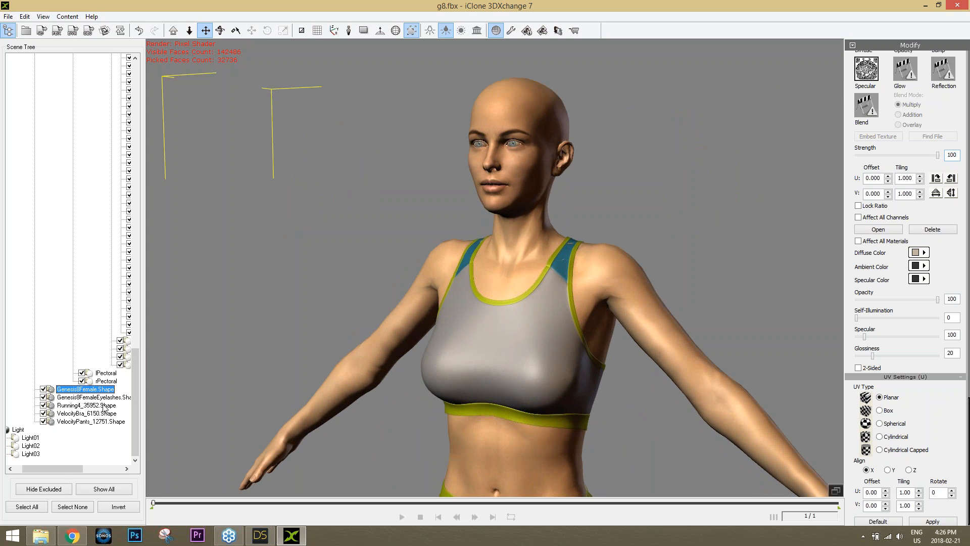
pyautogui.click(86, 413)
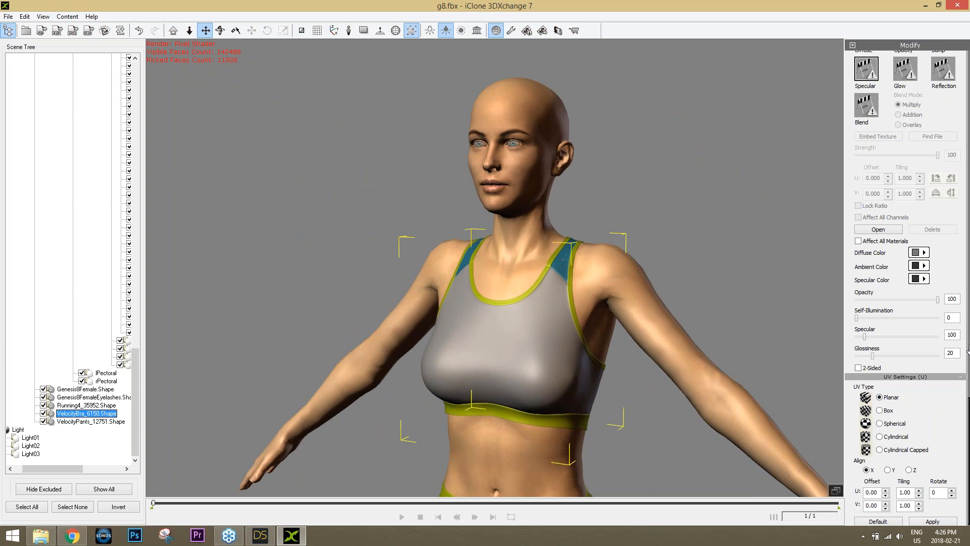
pyautogui.moveTo(968, 414); pyautogui.dragTo(968, 214)
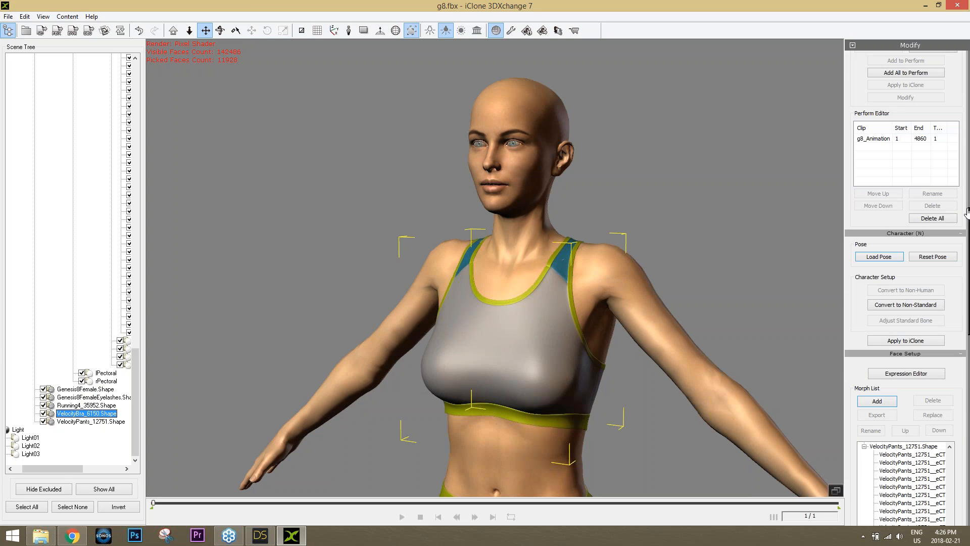
# Jump to the Replace Mesh section and cancel an OBJ export of the bra
pyautogui.click(852, 46)
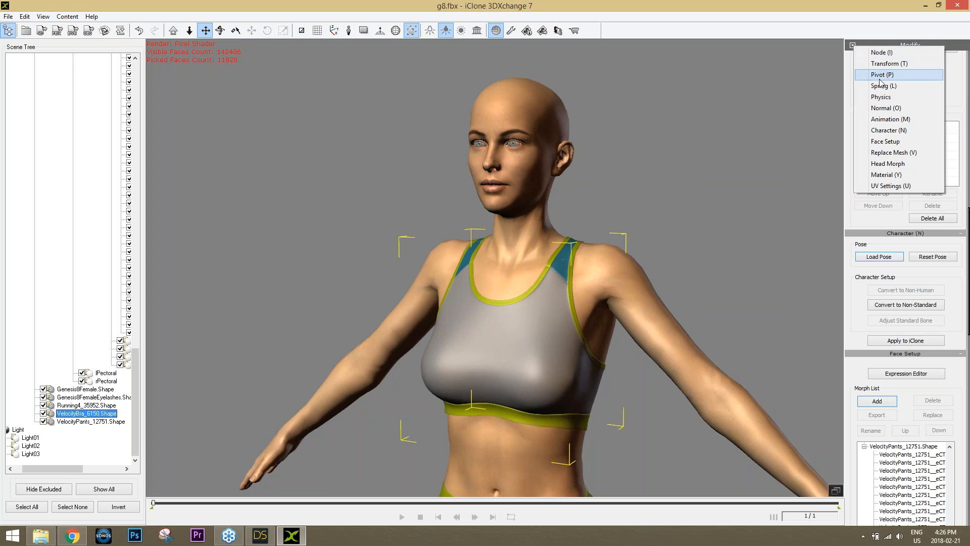
pyautogui.click(902, 152)
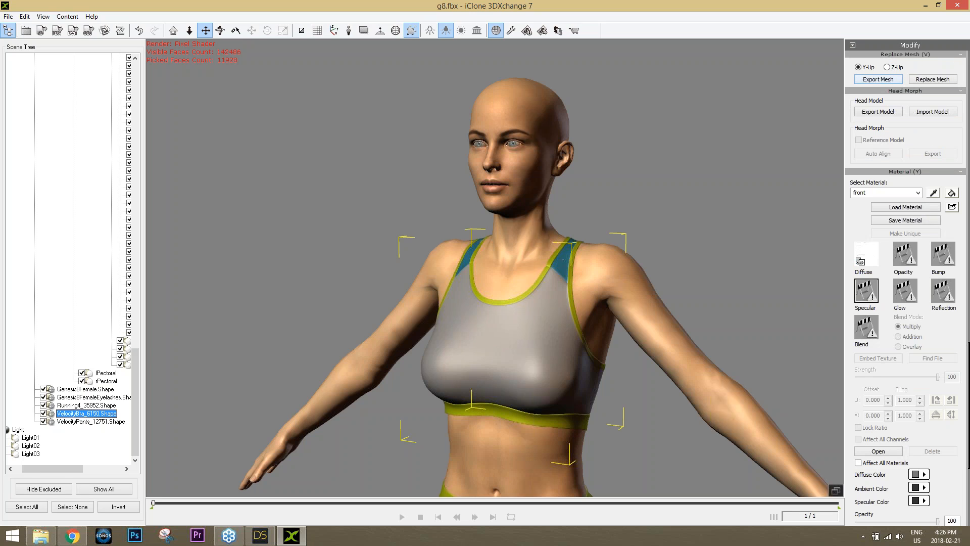
pyautogui.click(878, 79)
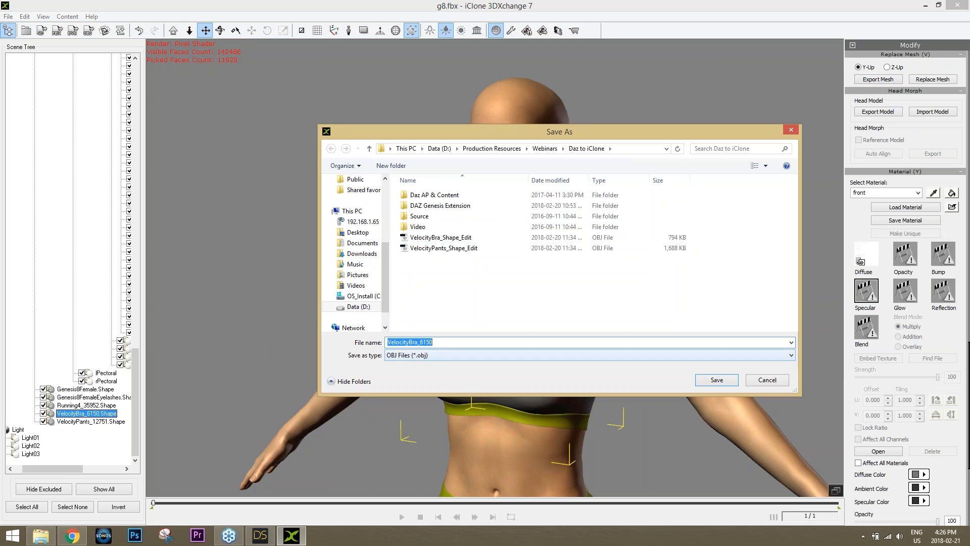
pyautogui.click(766, 380)
# Browse to the VelocityBra_Shape_Edit OBJ for mesh replacement, then cancel without replacing
pyautogui.click(932, 79)
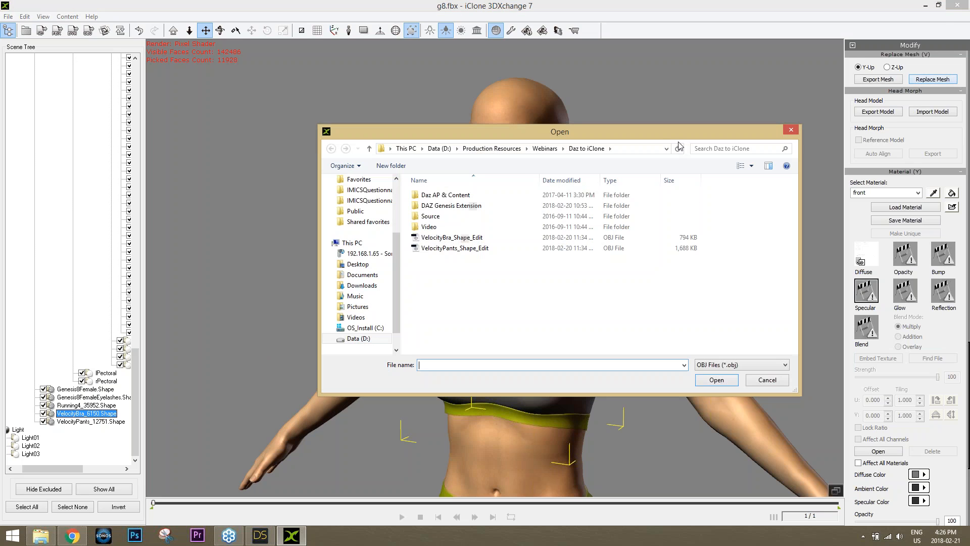
pyautogui.moveTo(583, 140); pyautogui.dragTo(600, 294)
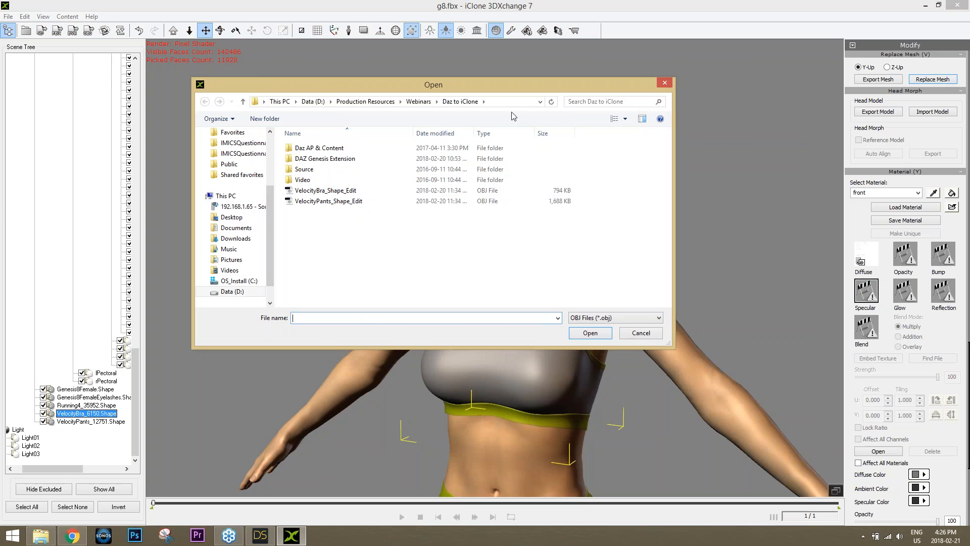
pyautogui.click(347, 193)
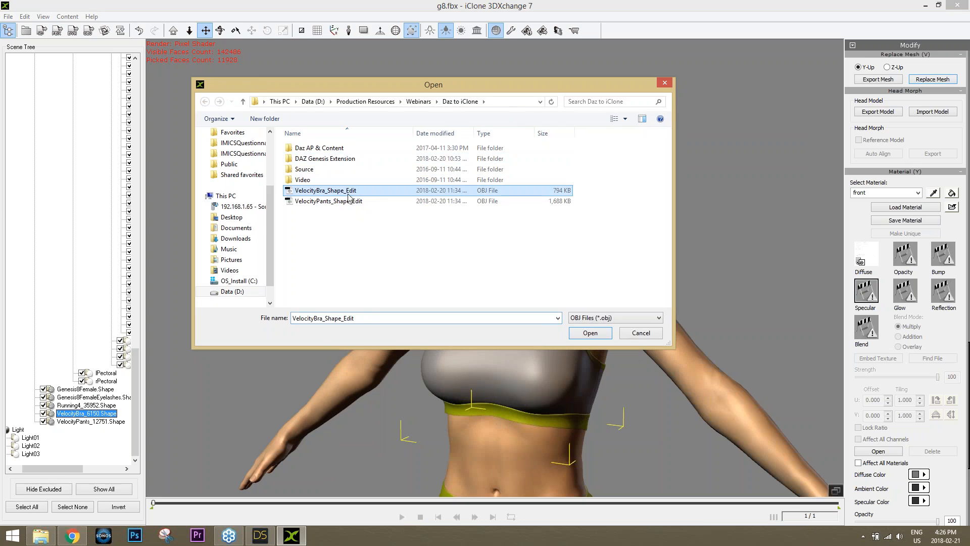
pyautogui.click(639, 332)
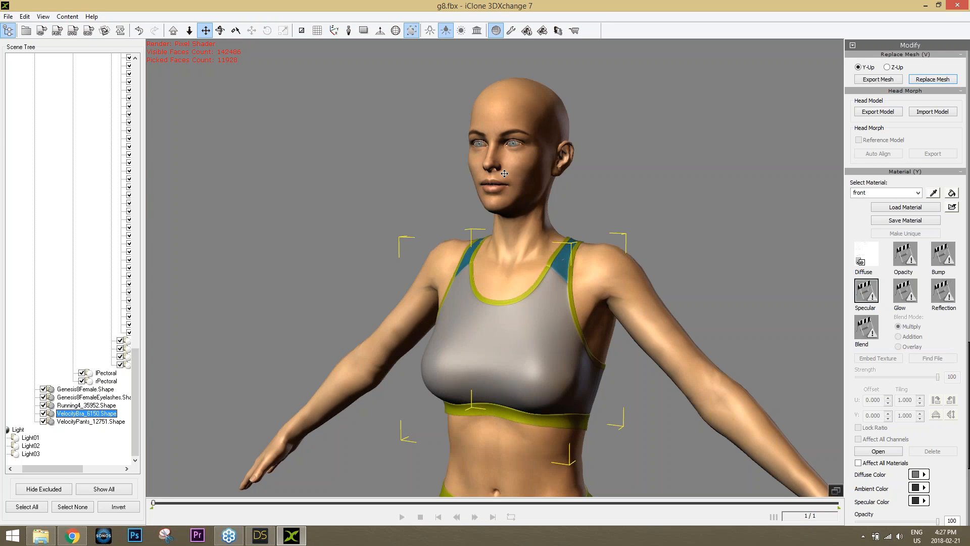
pyautogui.moveTo(505, 323); pyautogui.dragTo(546, 323, button='right')
pyautogui.moveTo(527, 175); pyautogui.dragTo(526, 408, button='right')
pyautogui.scroll(3, 511, 250)
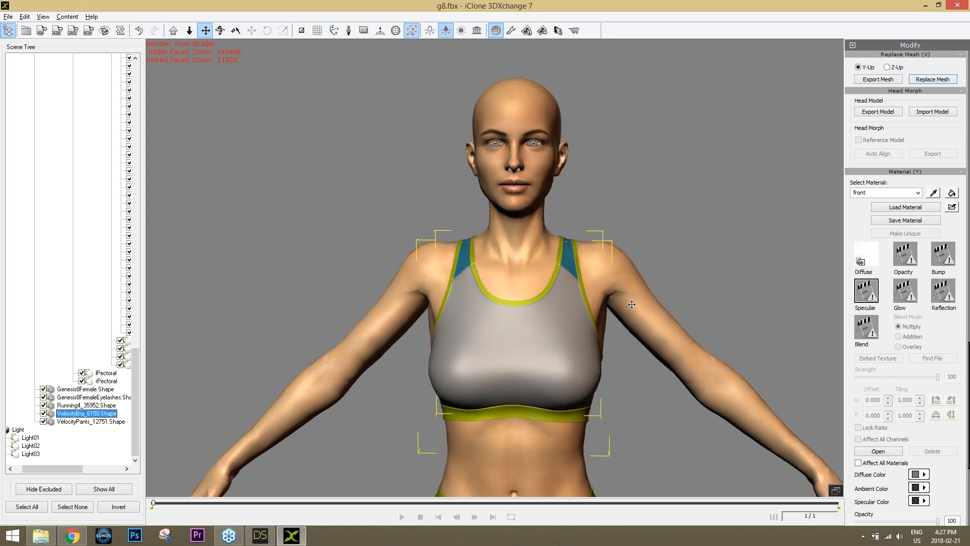
pyautogui.scroll(-3, 511, 250)
pyautogui.moveTo(511, 250); pyautogui.dragTo(570, 288, button='right')
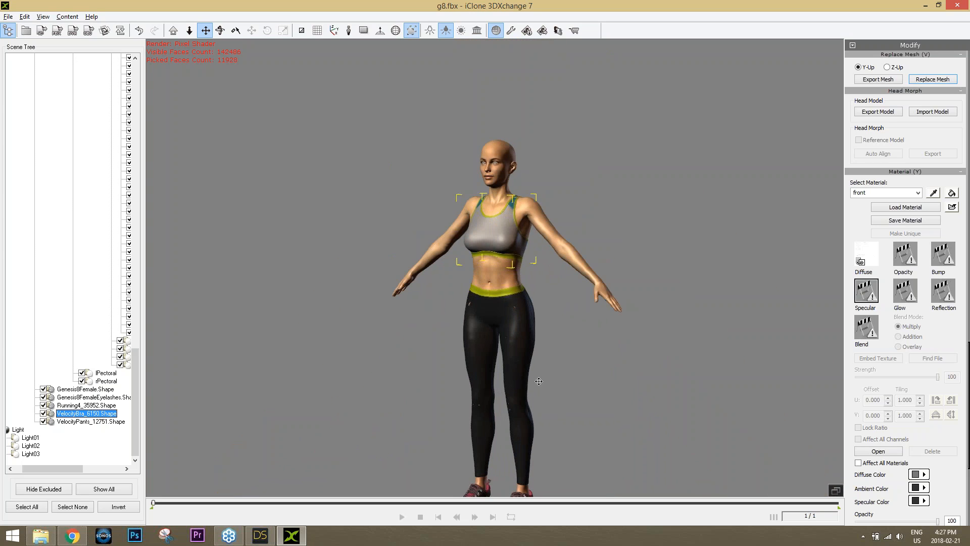
pyautogui.scroll(5, 538, 381)
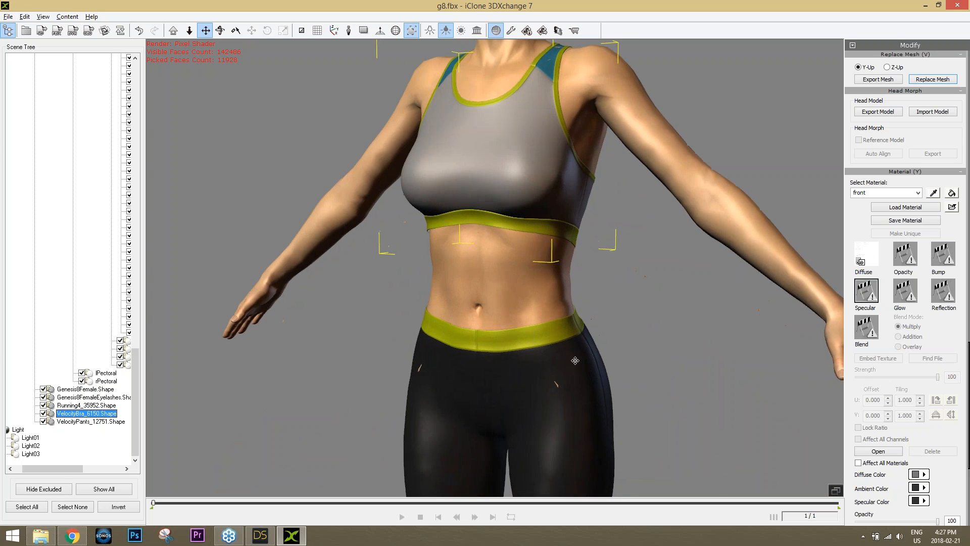
pyautogui.scroll(4, 580, 368)
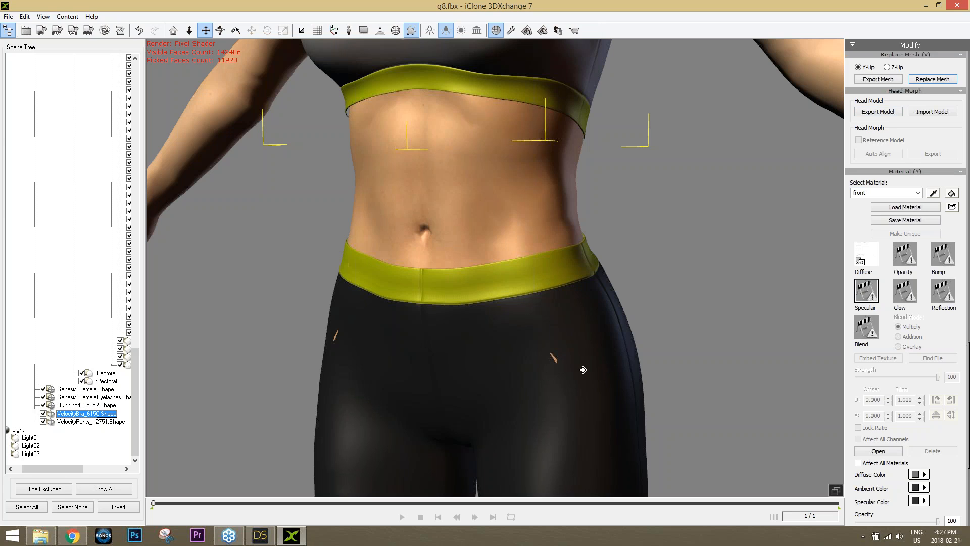
pyautogui.moveTo(558, 369); pyautogui.dragTo(528, 369, button='right')
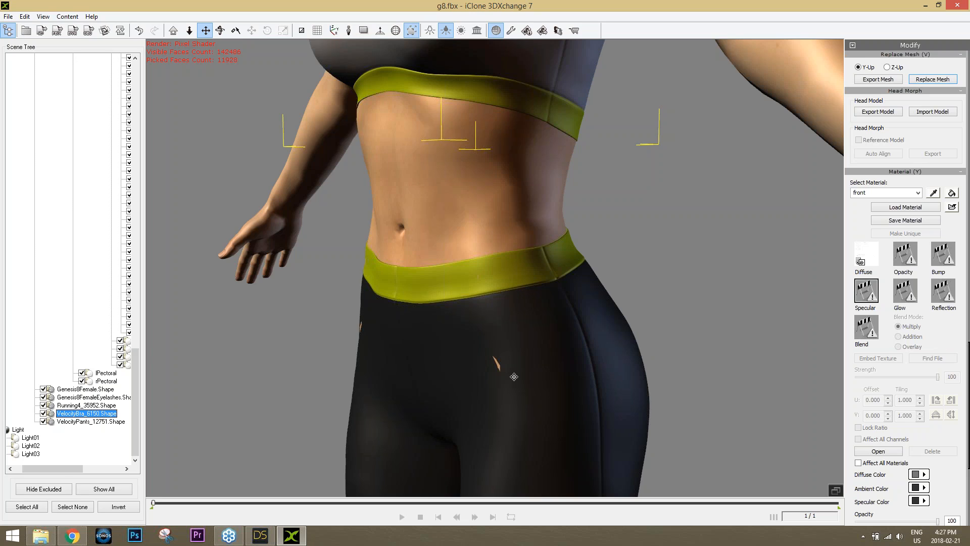
pyautogui.moveTo(511, 398); pyautogui.dragTo(601, 398, button='right')
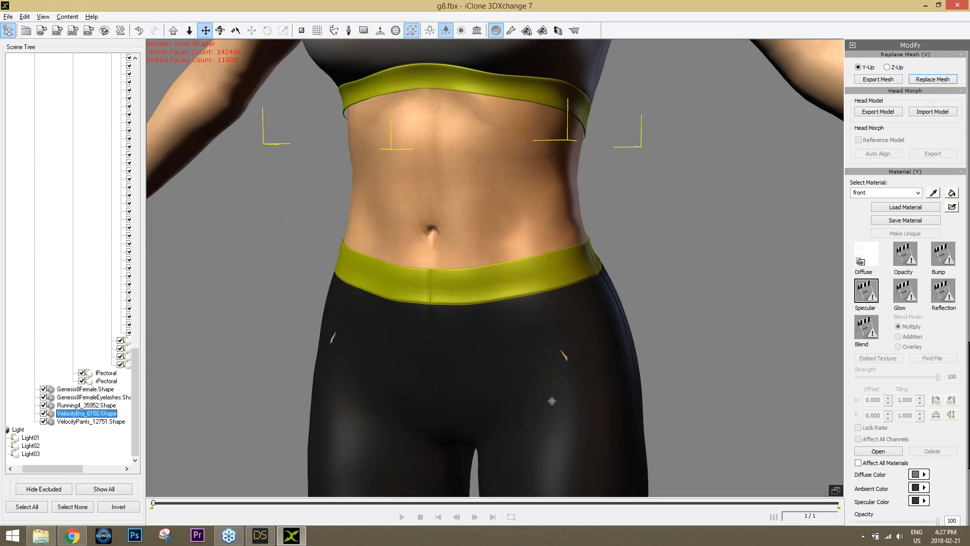
pyautogui.scroll(-3, 552, 401)
pyautogui.scroll(-3, 570, 368)
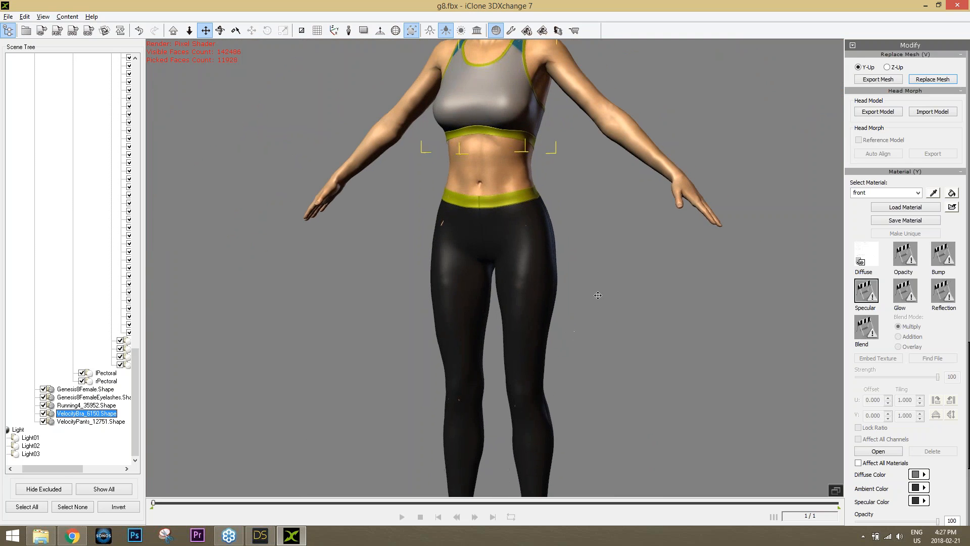
pyautogui.moveTo(545, 312); pyautogui.dragTo(528, 309, button='right')
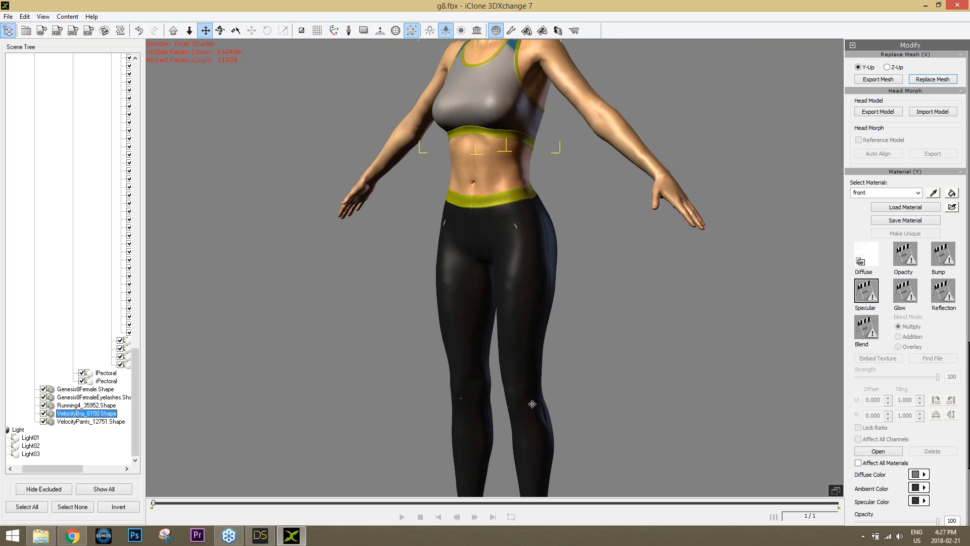
pyautogui.moveTo(579, 381); pyautogui.dragTo(519, 253, button='right')
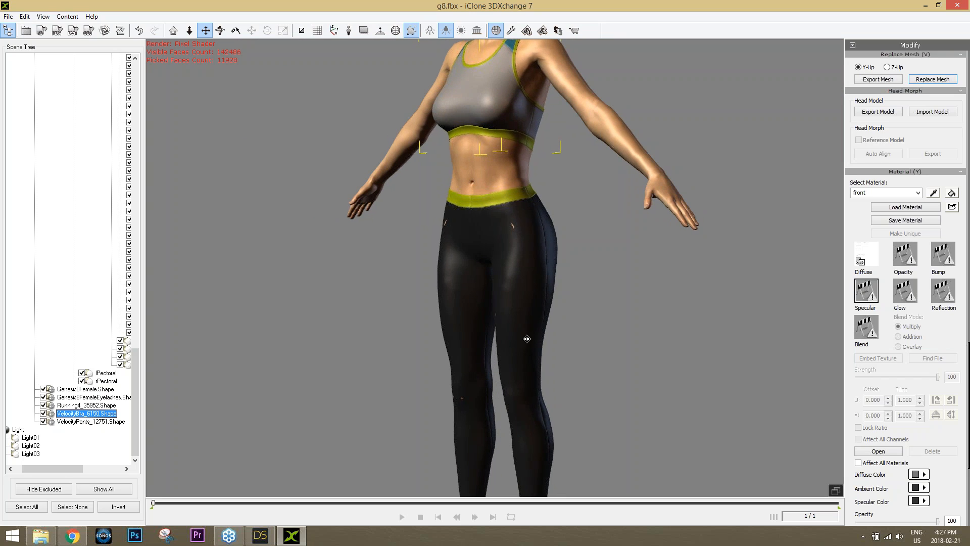
pyautogui.moveTo(520, 364); pyautogui.dragTo(523, 342, button='right')
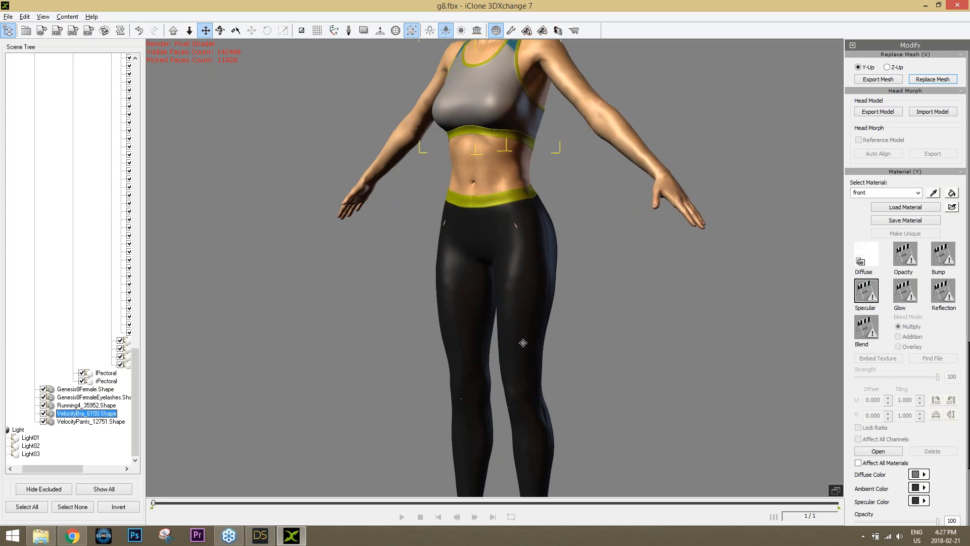
pyautogui.moveTo(504, 280); pyautogui.dragTo(551, 307, button='right')
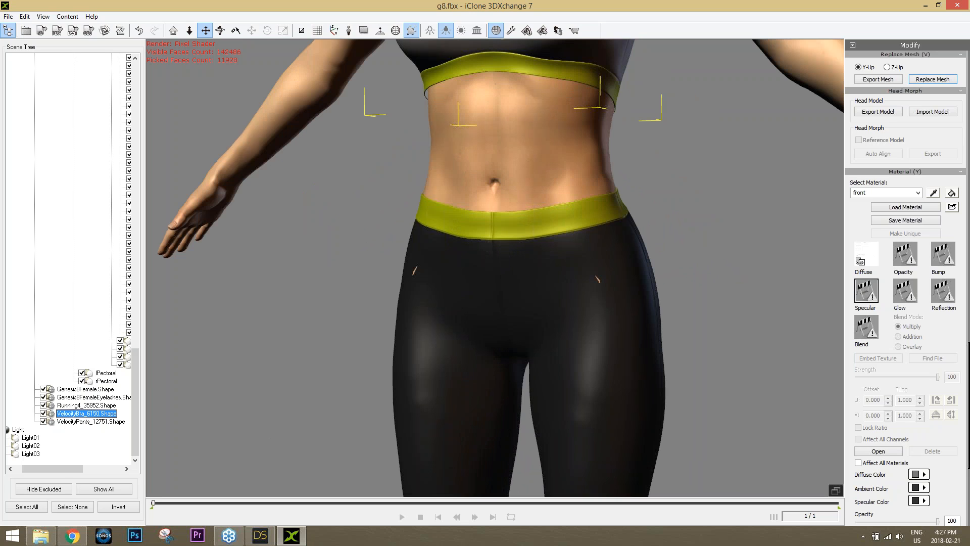
# Show the Daz Genesis Extension tutorials in Chrome and highlight the Genesis 3 Characters title
pyautogui.click(80, 537)
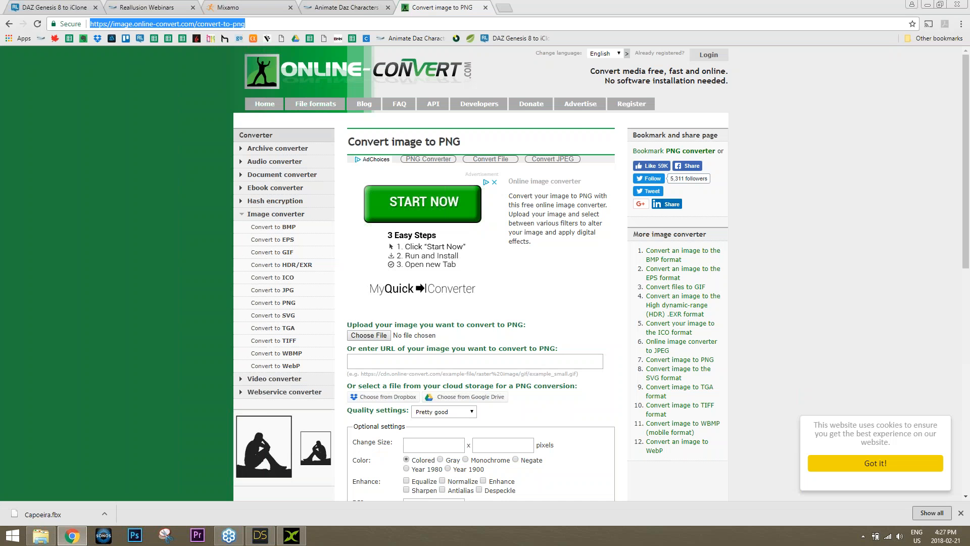
pyautogui.click(348, 9)
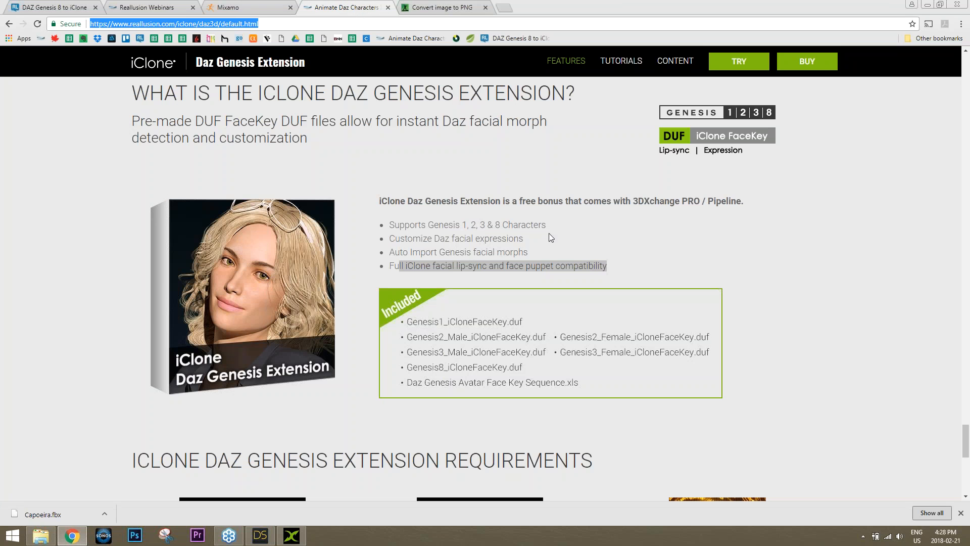
pyautogui.click(623, 61)
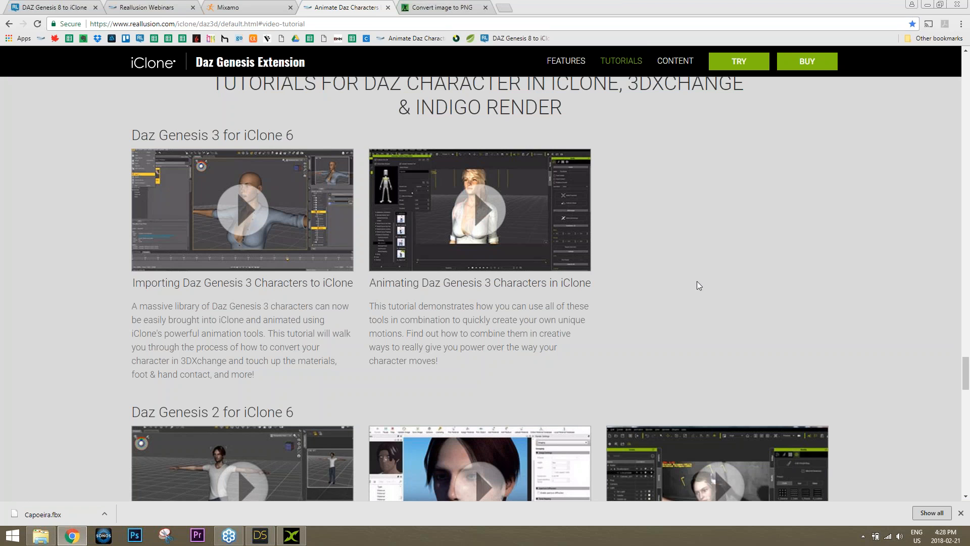
pyautogui.scroll(-4, 696, 283)
pyautogui.scroll(2, 538, 181)
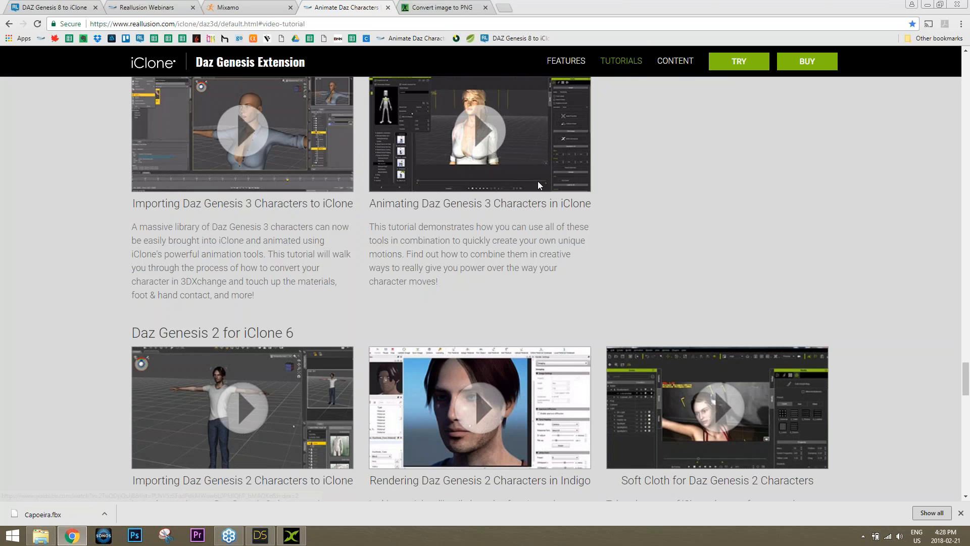
pyautogui.scroll(2, 538, 181)
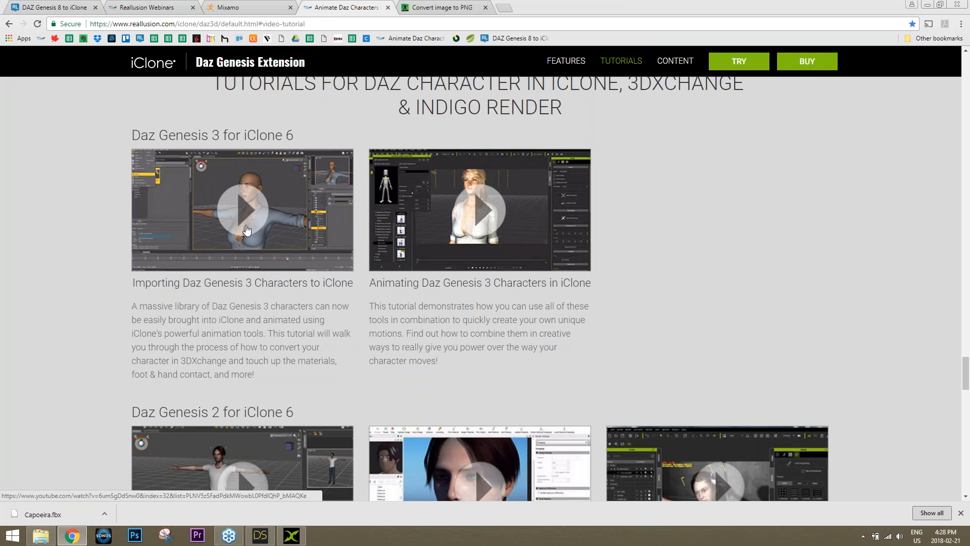
pyautogui.moveTo(190, 283); pyautogui.dragTo(313, 284)
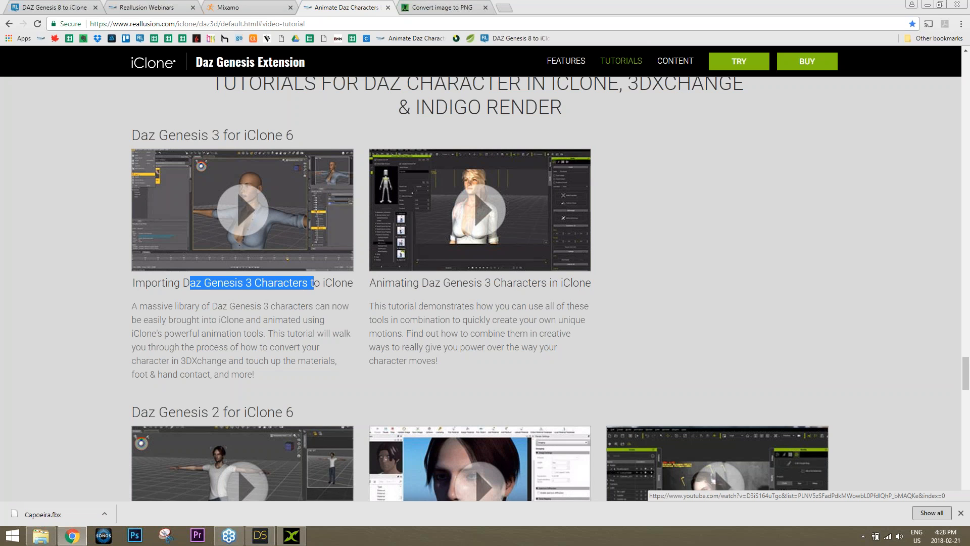
pyautogui.click(285, 539)
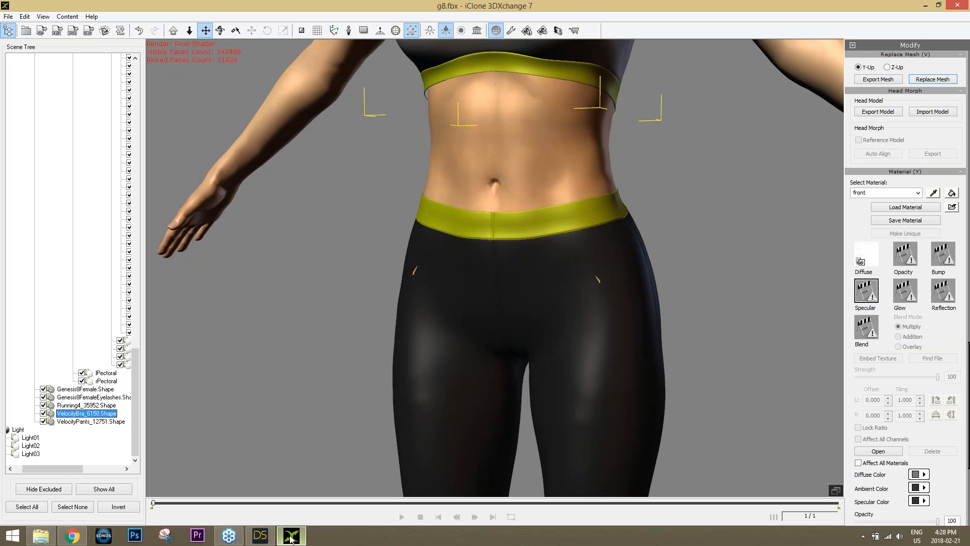
pyautogui.scroll(-3, 577, 193)
pyautogui.moveTo(577, 193); pyautogui.dragTo(565, 346, button='middle')
pyautogui.moveTo(569, 273); pyautogui.dragTo(564, 354, button='middle')
pyautogui.moveTo(624, 341)
pyautogui.mouseDown(button='right')
pyautogui.moveTo(394, 341)
pyautogui.moveTo(750, 338)
pyautogui.moveTo(348, 371)
pyautogui.moveTo(733, 339)
pyautogui.moveTo(620, 334)
pyautogui.mouseUp(button='right')
pyautogui.scroll(-3, 620, 334)
pyautogui.moveTo(615, 359); pyautogui.dragTo(594, 290, button='middle')
pyautogui.moveTo(594, 290); pyautogui.dragTo(594, 295, button='right')
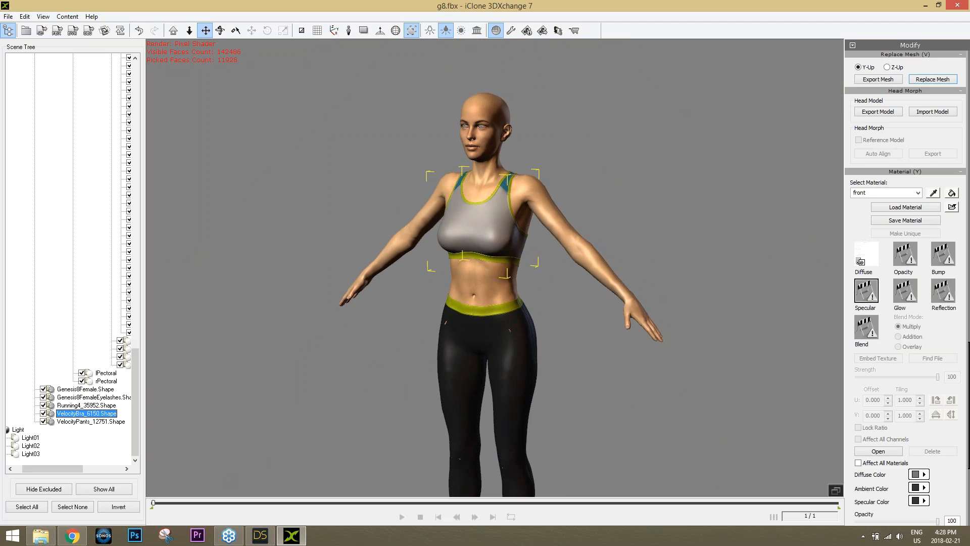
pyautogui.moveTo(382, 253); pyautogui.dragTo(290, 258, button='right')
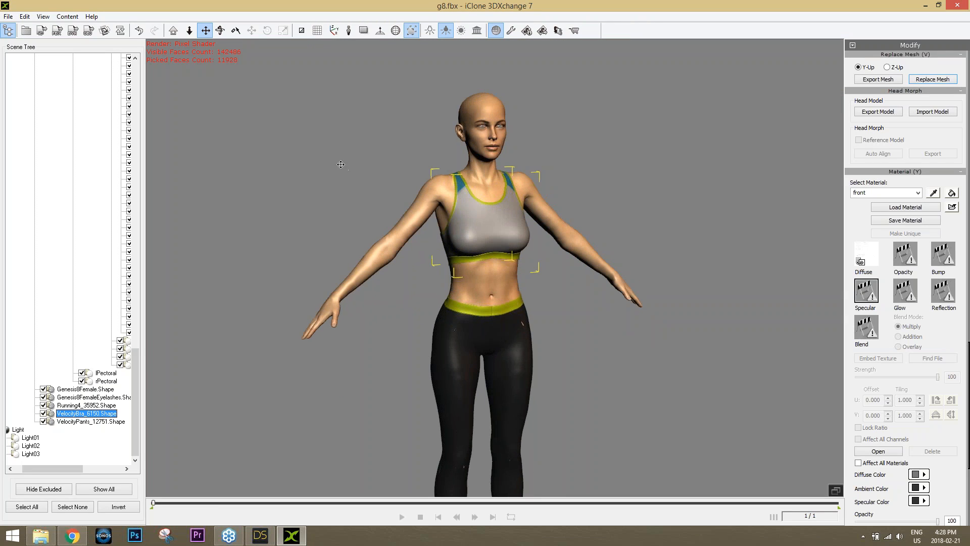
pyautogui.click(41, 31)
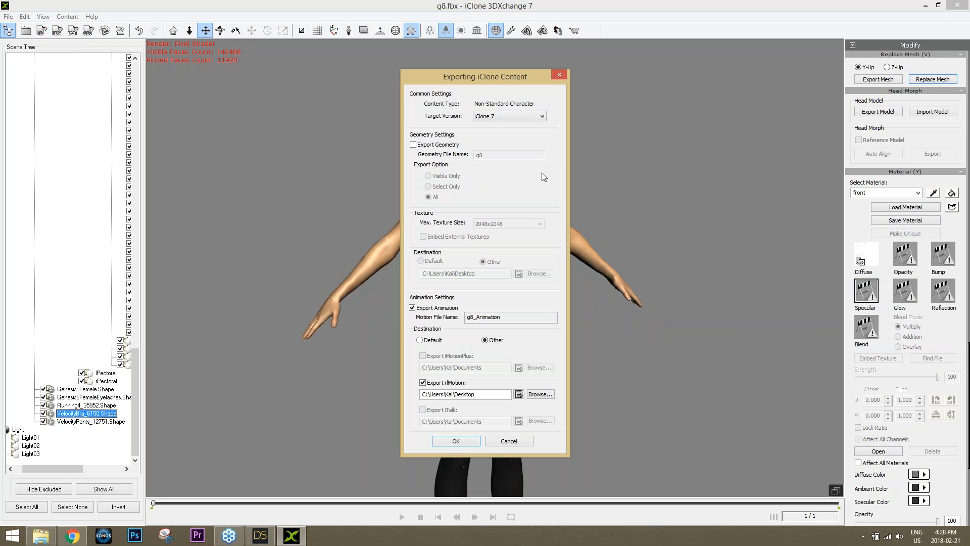
pyautogui.click(456, 146)
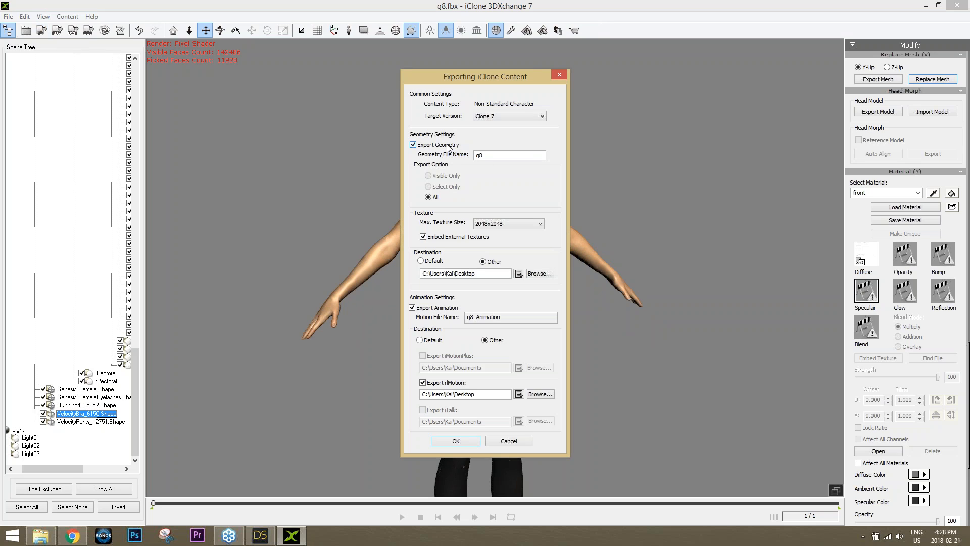
pyautogui.click(499, 154)
pyautogui.doubleClick(483, 157)
pyautogui.write('cool webinar gal')
pyautogui.click(421, 261)
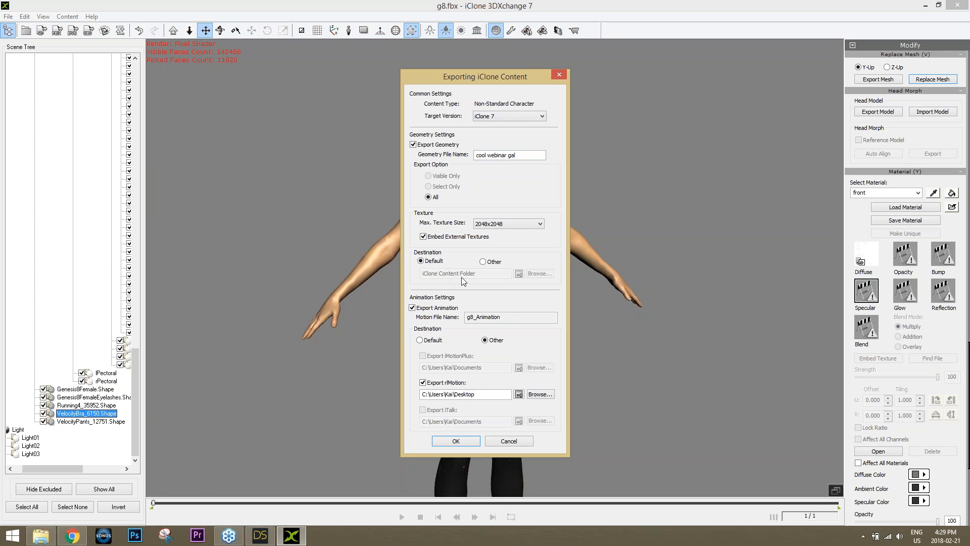
pyautogui.click(438, 309)
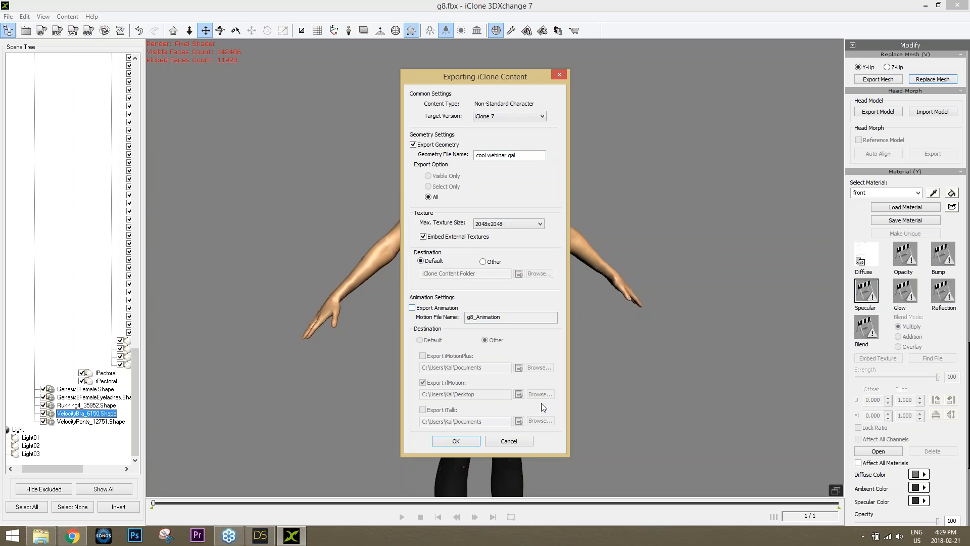
pyautogui.click(518, 438)
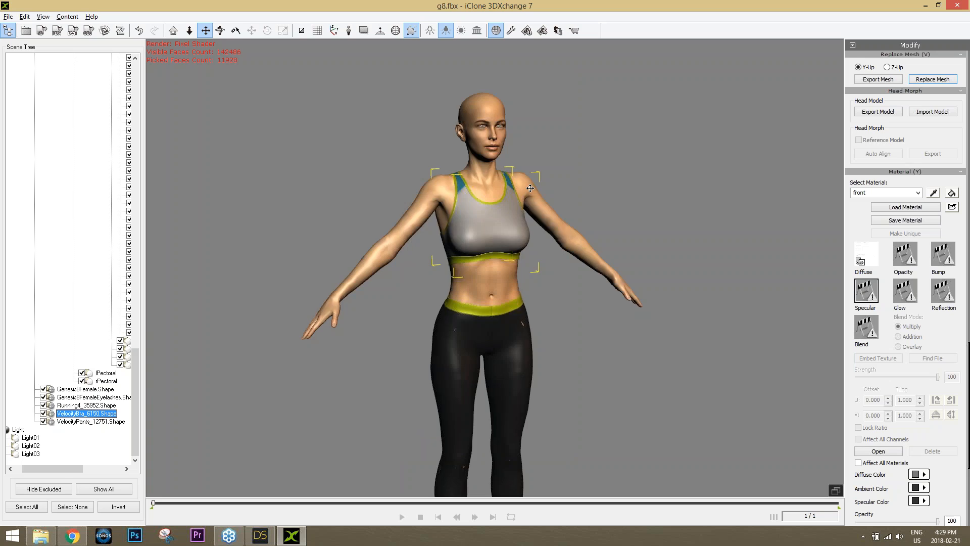
pyautogui.scroll(10, 534, 190)
pyautogui.moveTo(630, 349); pyautogui.dragTo(556, 354, button='right')
pyautogui.moveTo(556, 354); pyautogui.dragTo(527, 297, button='middle')
pyautogui.moveTo(527, 297); pyautogui.dragTo(518, 315, button='right')
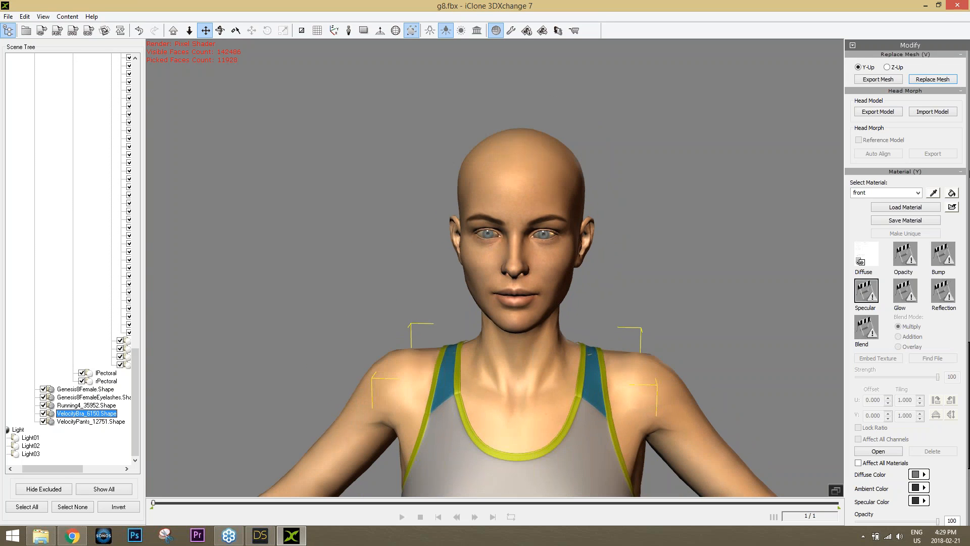
pyautogui.moveTo(968, 374); pyautogui.dragTo(968, 234)
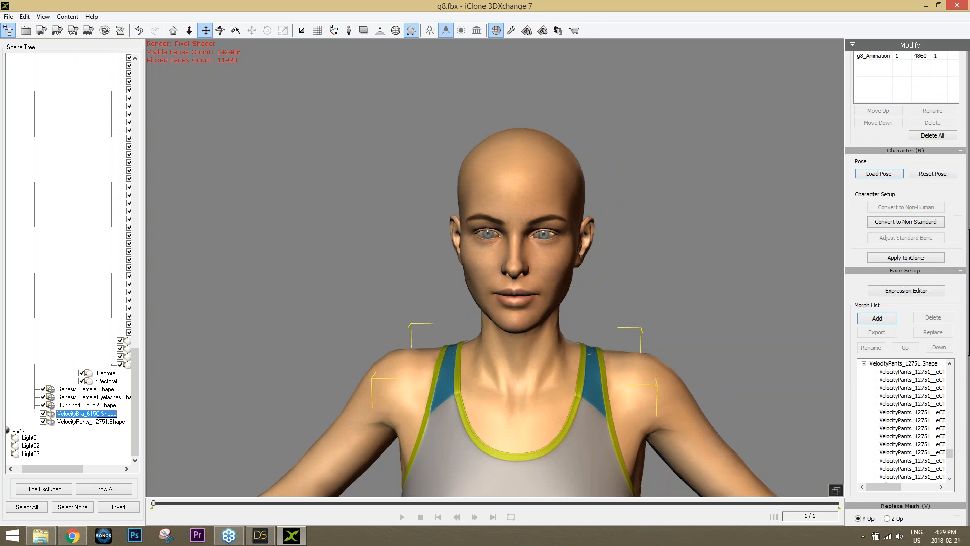
# Start non-standard character conversion and deactivate the current T-pose profile
pyautogui.click(925, 224)
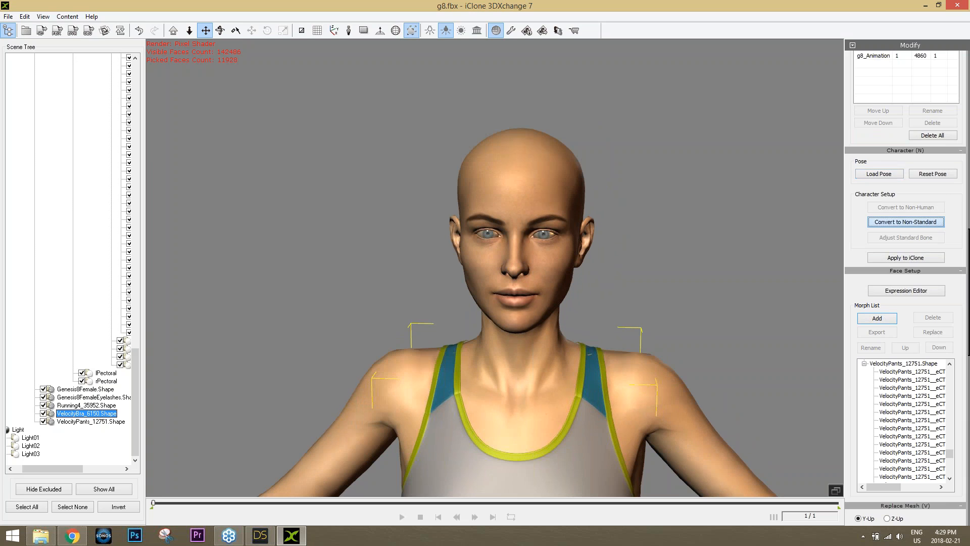
pyautogui.scroll(-5, 717, 245)
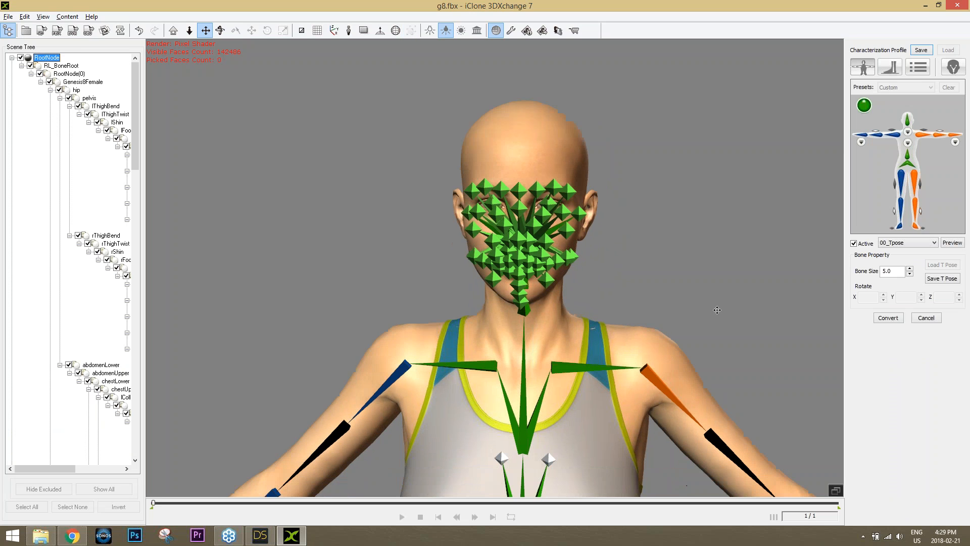
pyautogui.moveTo(780, 307); pyautogui.dragTo(756, 307, button='right')
pyautogui.click(860, 244)
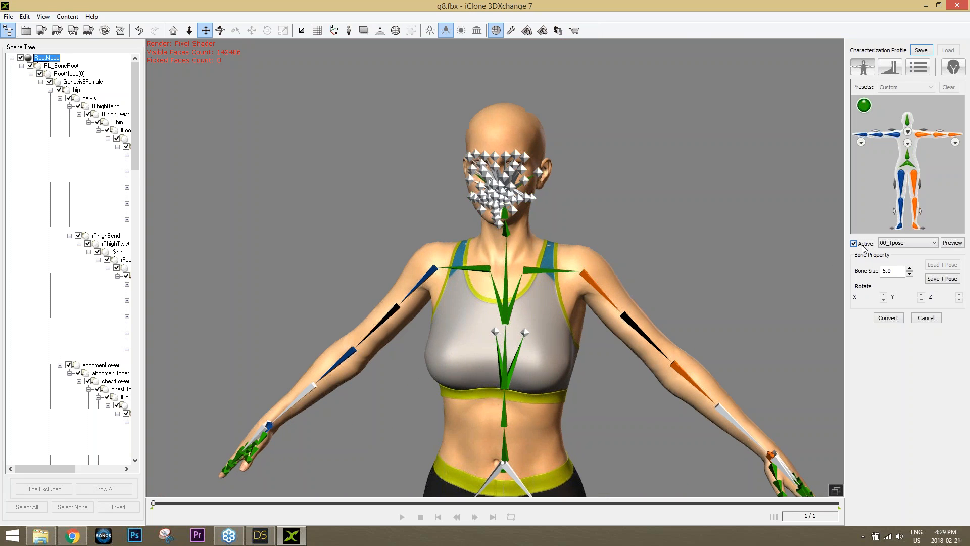
pyautogui.click(858, 244)
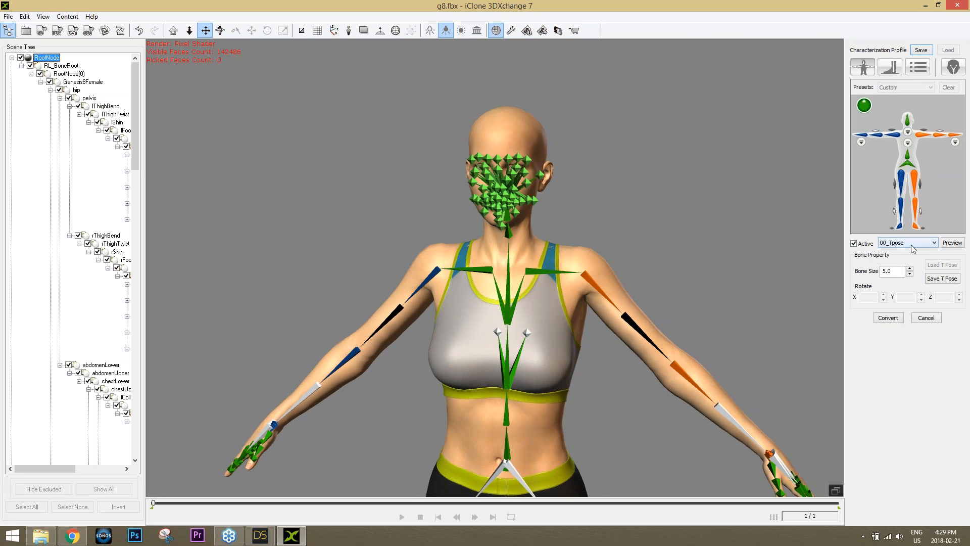
pyautogui.moveTo(773, 334); pyautogui.dragTo(777, 304)
pyautogui.click(854, 244)
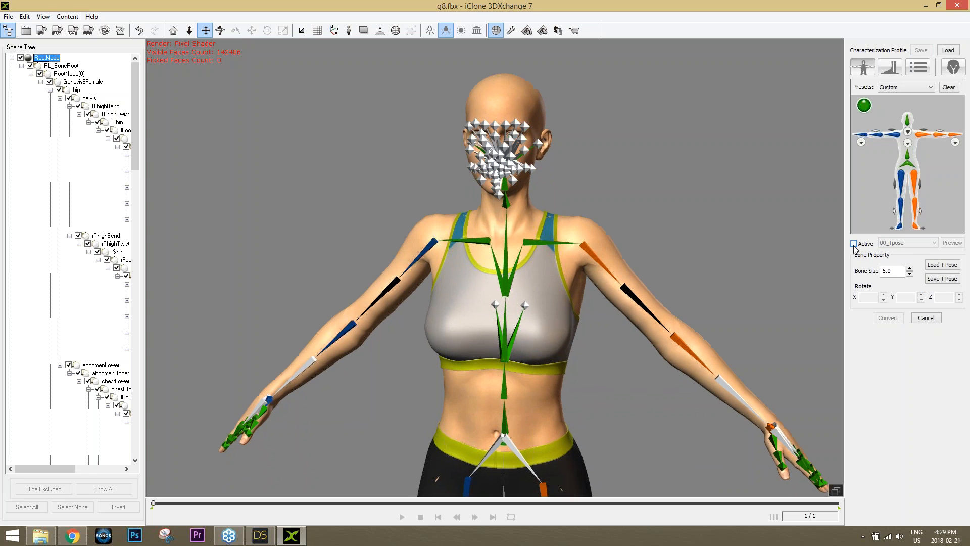
# Load the Daz4 Genesis 8 T-pose template and activate the characterization
pyautogui.click(940, 265)
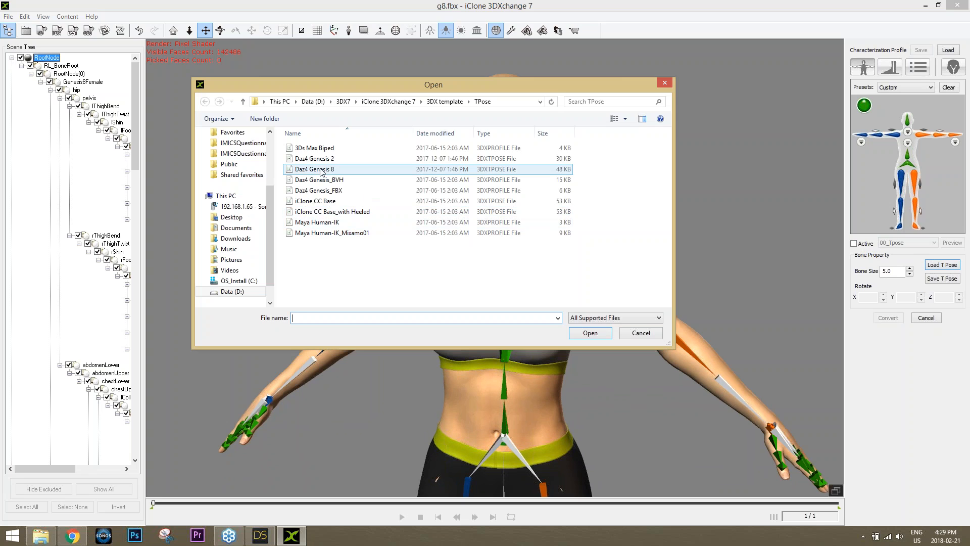
pyautogui.click(320, 172)
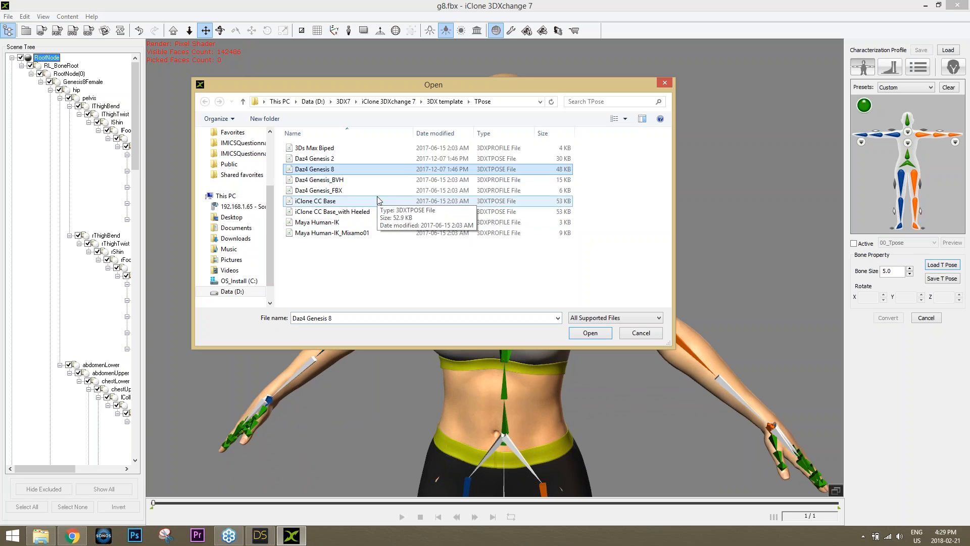
pyautogui.click(590, 332)
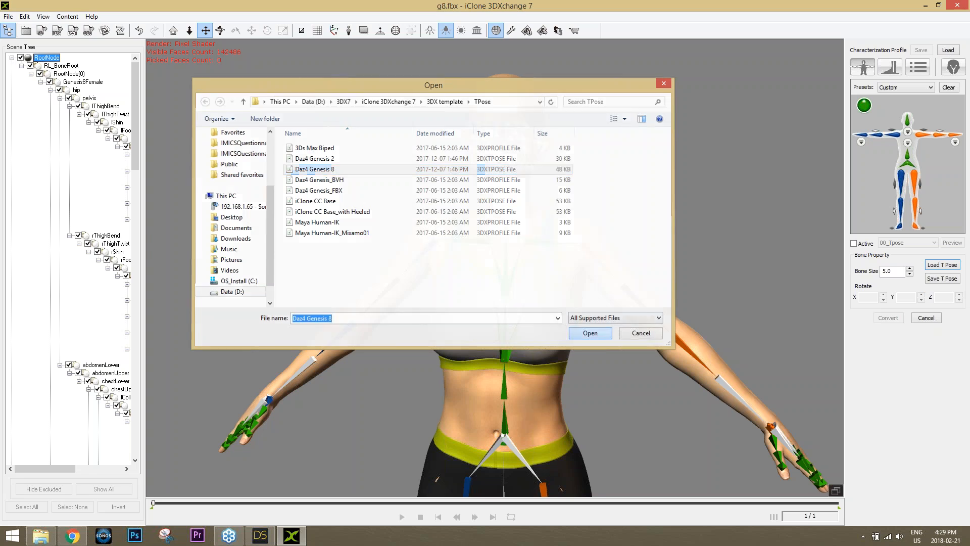
pyautogui.scroll(-4, 631, 320)
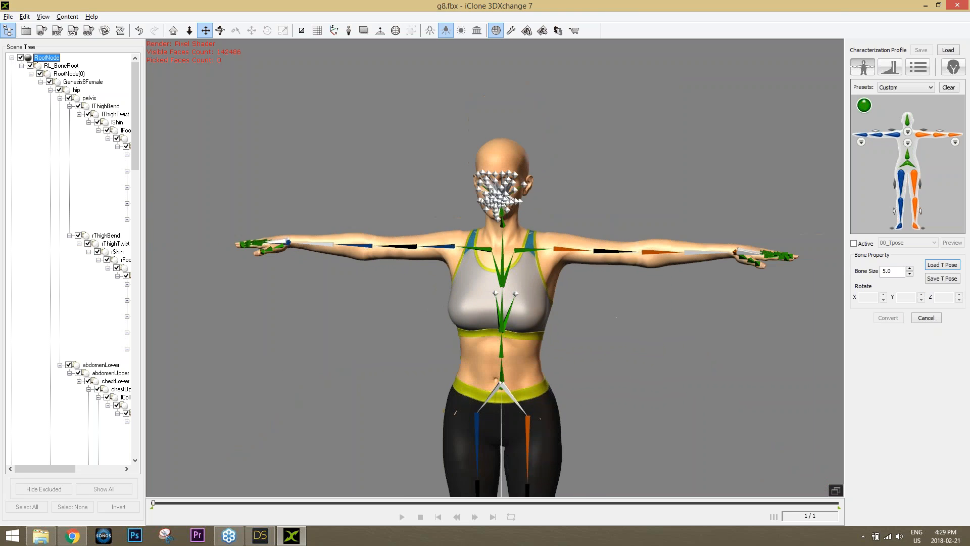
pyautogui.moveTo(711, 252); pyautogui.dragTo(612, 254, button='right')
pyautogui.moveTo(612, 255); pyautogui.dragTo(616, 320, button='middle')
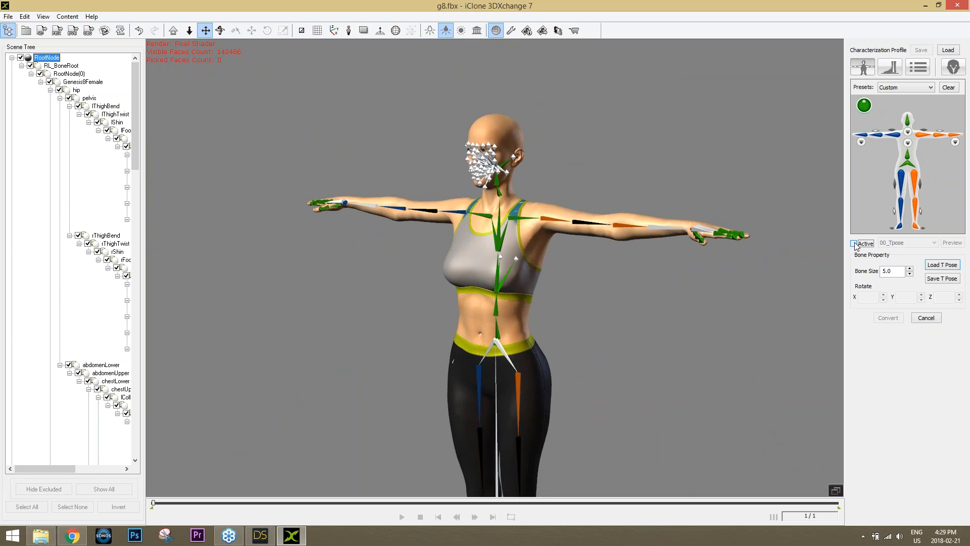
pyautogui.click(853, 244)
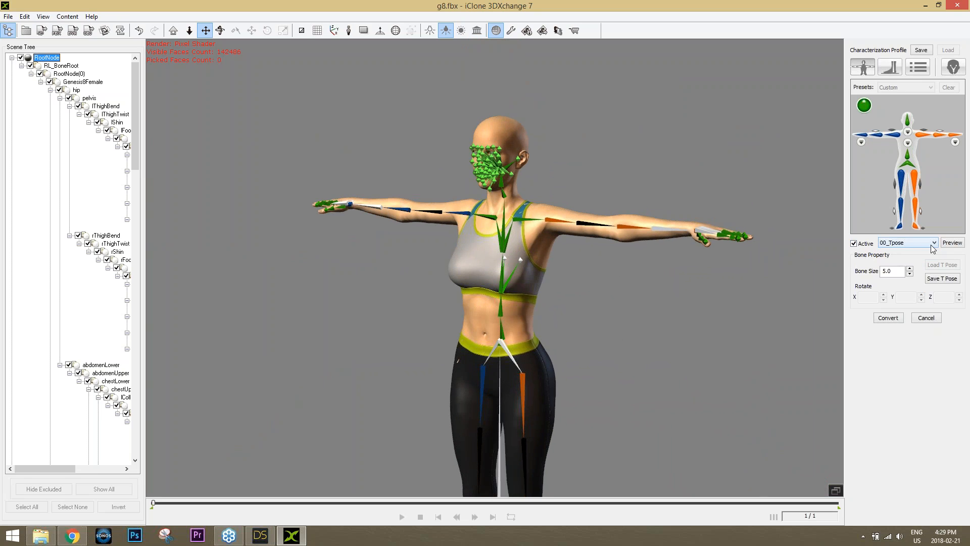
# Set Feet Offset Spacing and Feet Offset Height to Auto
pyautogui.click(919, 68)
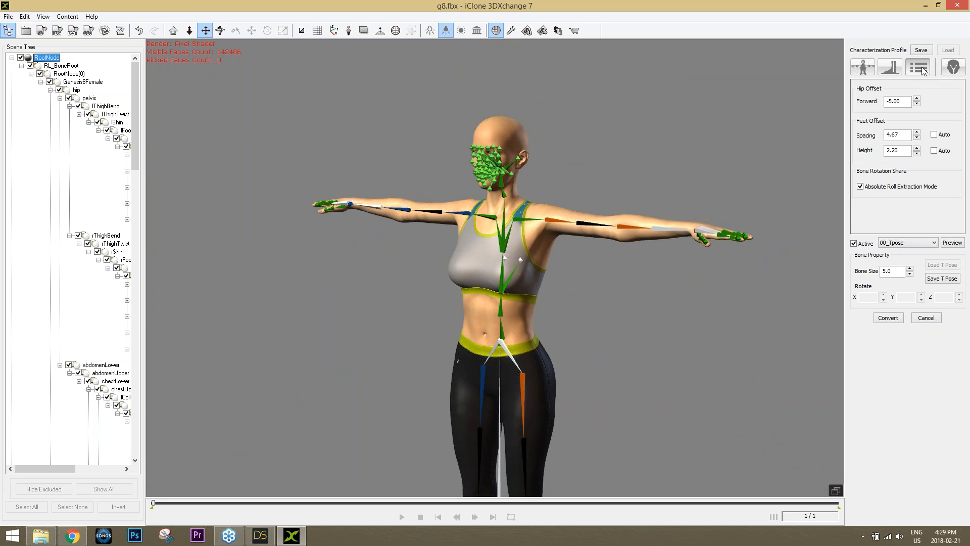
pyautogui.click(934, 135)
pyautogui.click(934, 135)
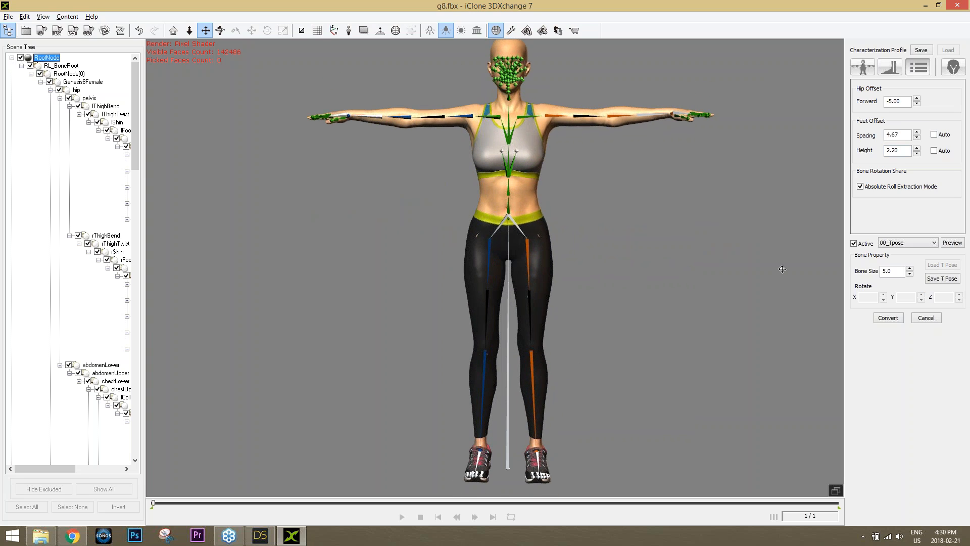
pyautogui.click(934, 134)
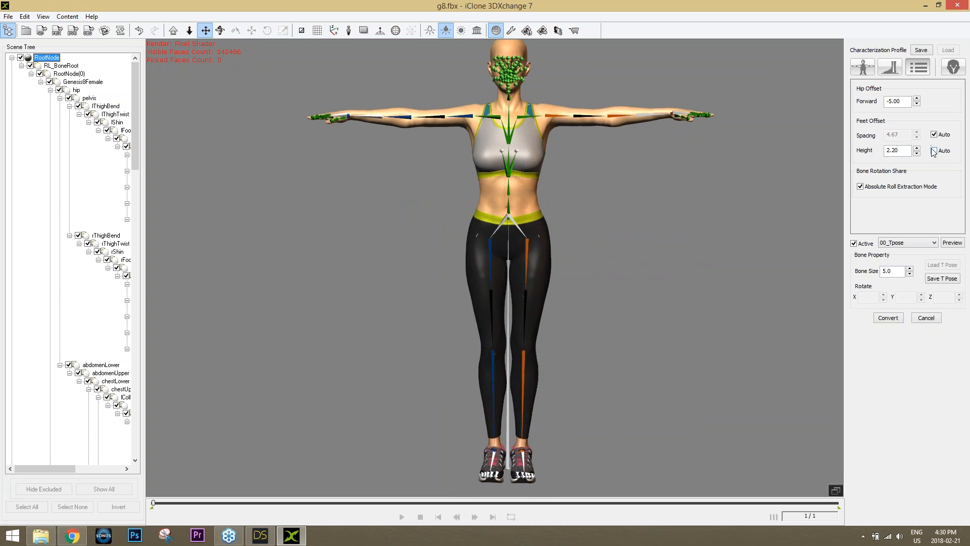
pyautogui.click(935, 151)
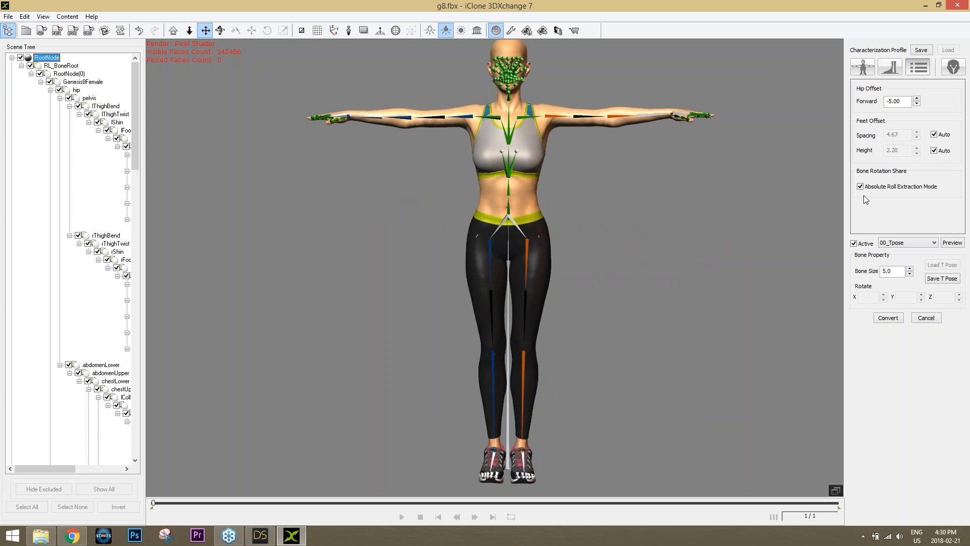
pyautogui.moveTo(737, 179); pyautogui.dragTo(598, 259, button='right')
pyautogui.scroll(3, 546, 260)
# Preview the 07_Lower03 Calibration squat motion, then stop playback
pyautogui.click(934, 243)
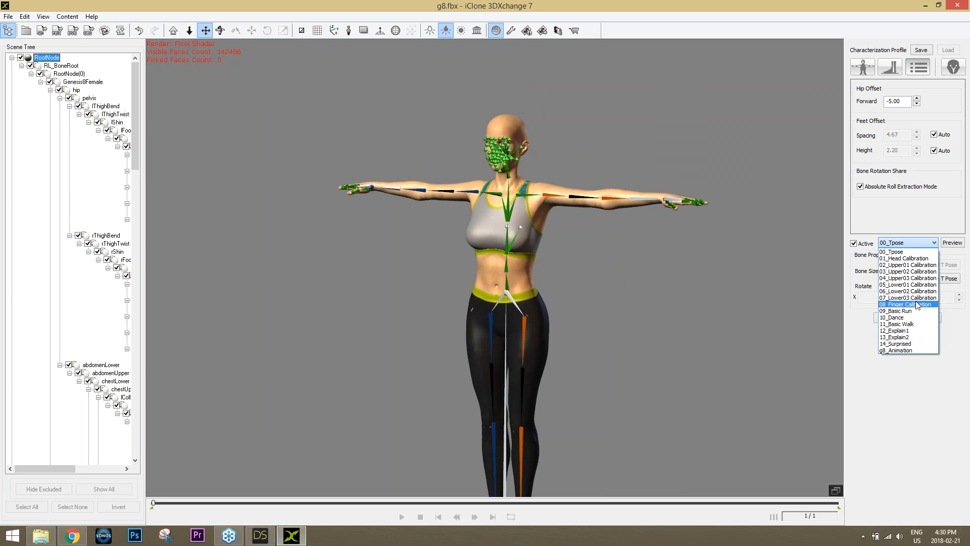
pyautogui.click(910, 298)
pyautogui.click(952, 242)
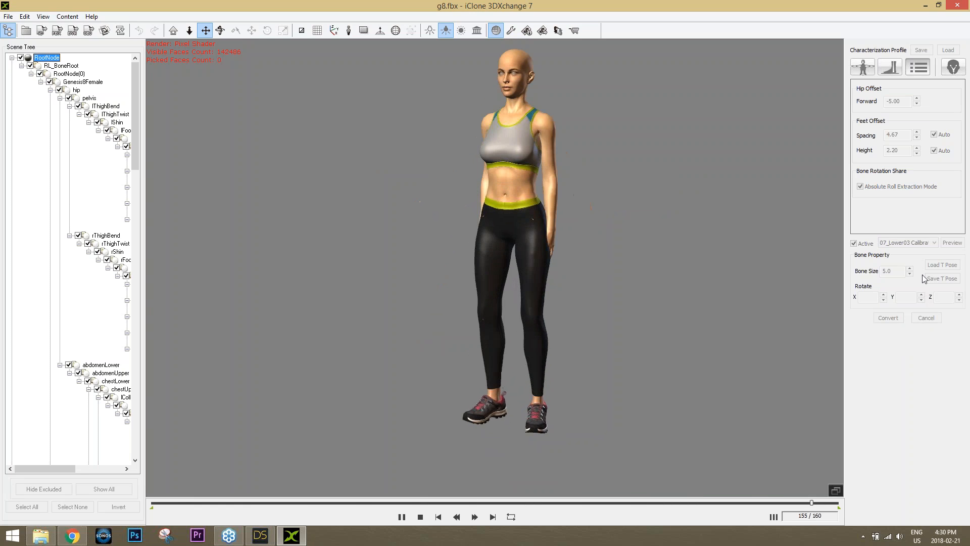
pyautogui.click(419, 517)
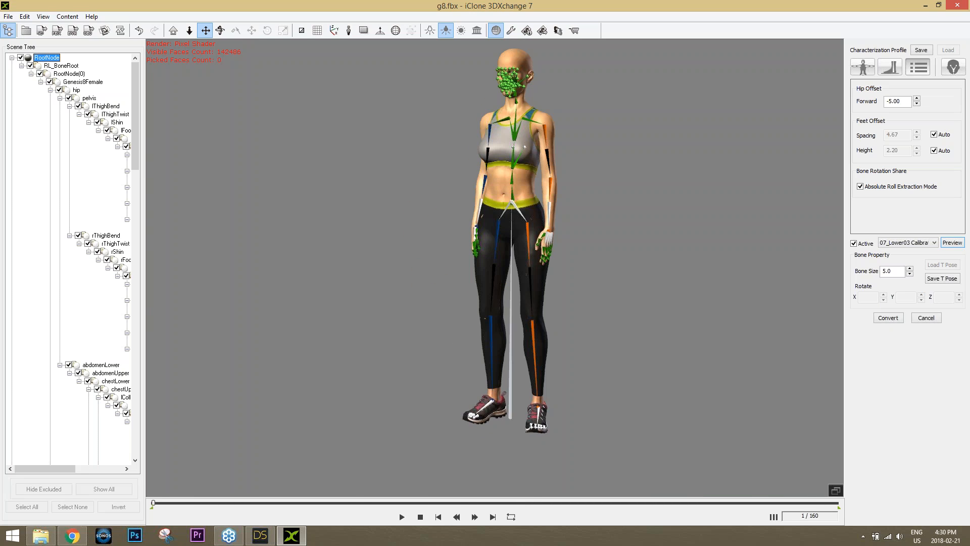
# Preview the 04_Upper03 Calibration motion and stop it at frame 1
pyautogui.click(920, 244)
pyautogui.click(909, 278)
pyautogui.click(951, 243)
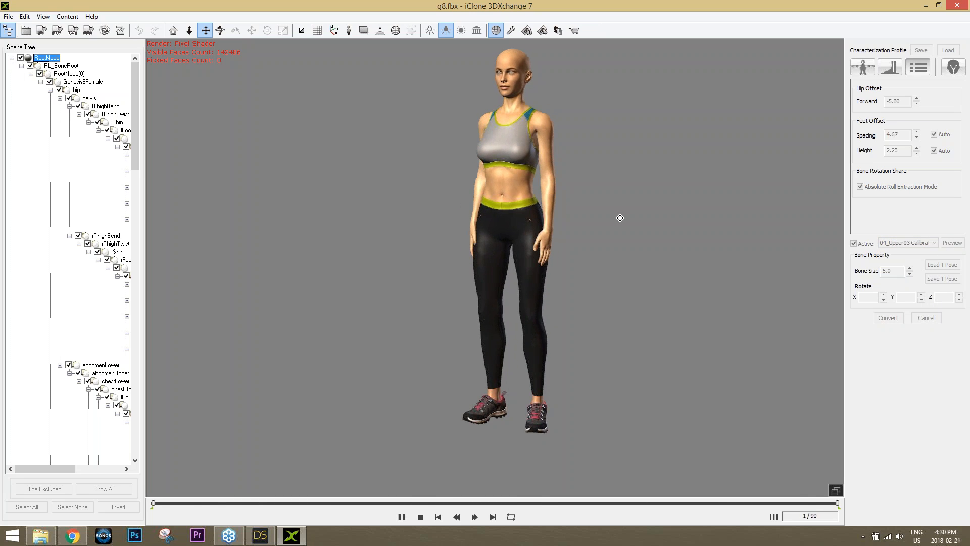
pyautogui.click(420, 516)
pyautogui.moveTo(649, 184); pyautogui.dragTo(635, 228, button='middle')
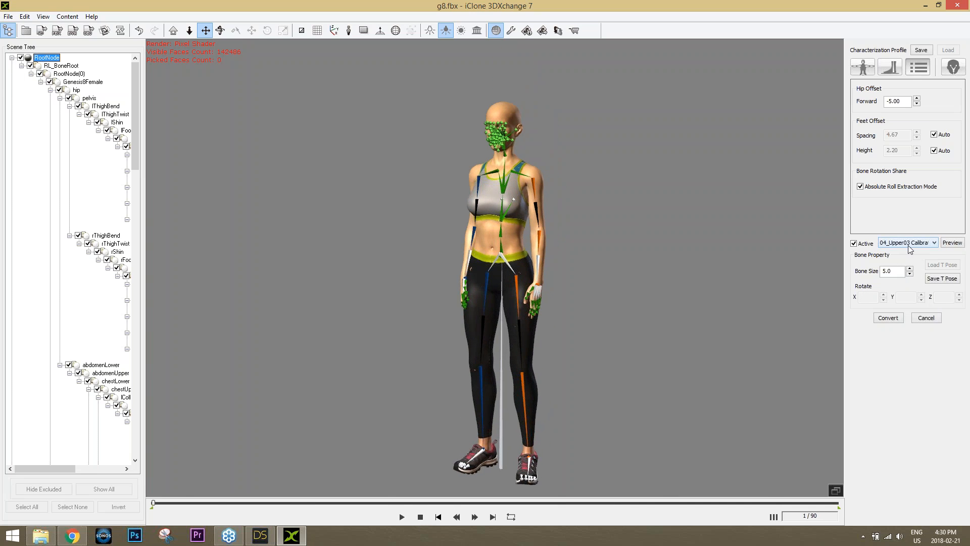
# Open Face/Extend Mapping, zoom in on the head, and scroll through the bone list
pyautogui.click(947, 69)
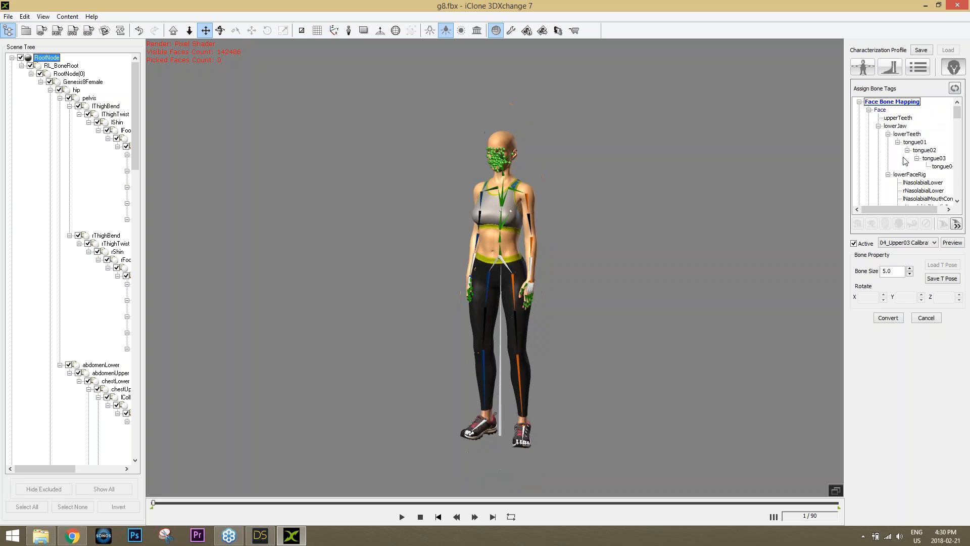
pyautogui.moveTo(580, 167); pyautogui.dragTo(572, 319, button='middle')
pyautogui.keyDown('alt'); pyautogui.moveTo(573, 319); pyautogui.dragTo(557, 237, button='right'); pyautogui.keyUp('alt')
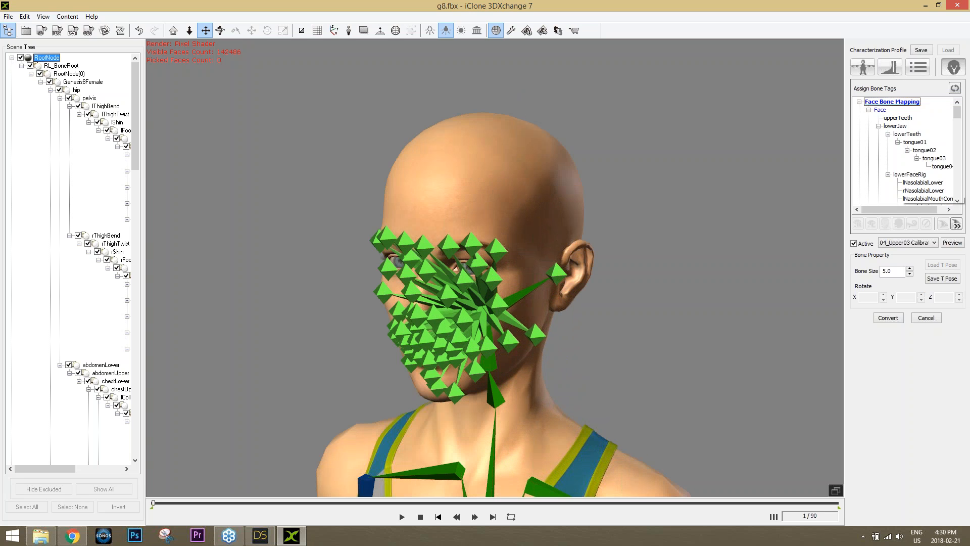
pyautogui.click(957, 201)
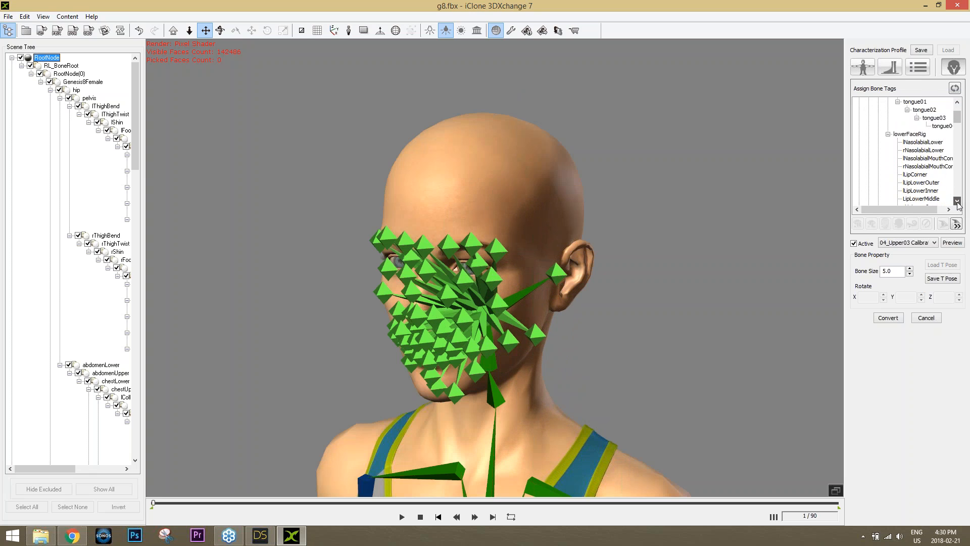
pyautogui.click(957, 201)
pyautogui.click(957, 200)
pyautogui.click(957, 201)
pyautogui.click(957, 200)
pyautogui.click(957, 201)
pyautogui.click(957, 201)
pyautogui.click(957, 200)
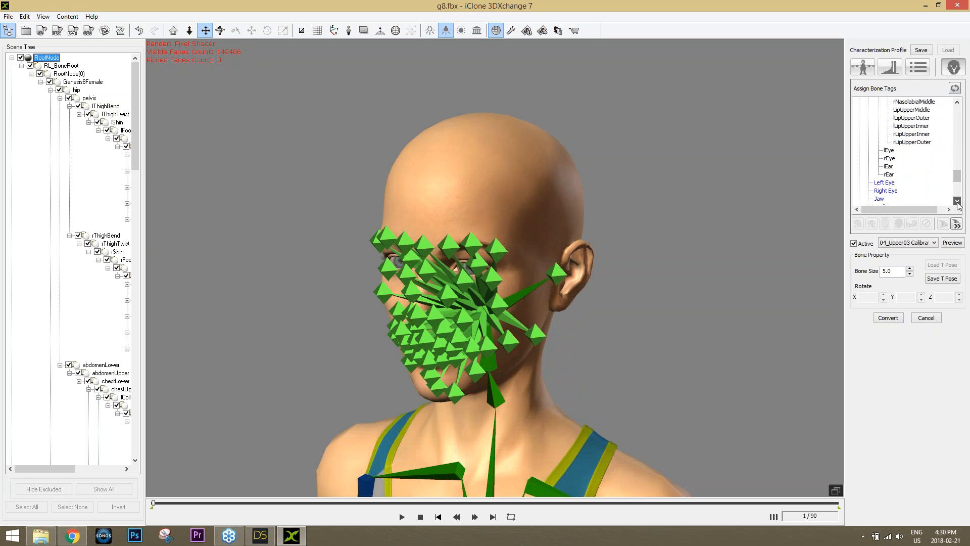
pyautogui.click(957, 200)
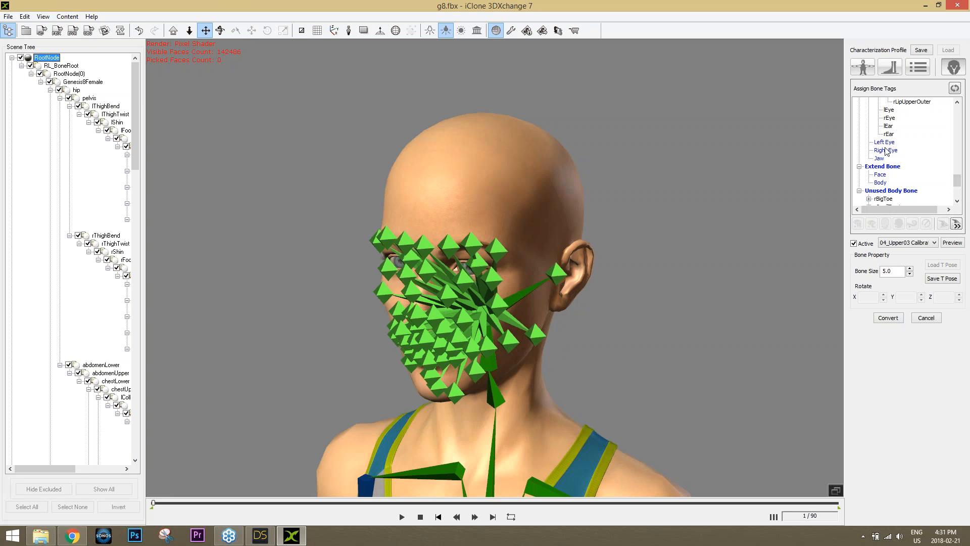
# Map lEye as the left eye and rEye as the right eye
pyautogui.click(889, 110)
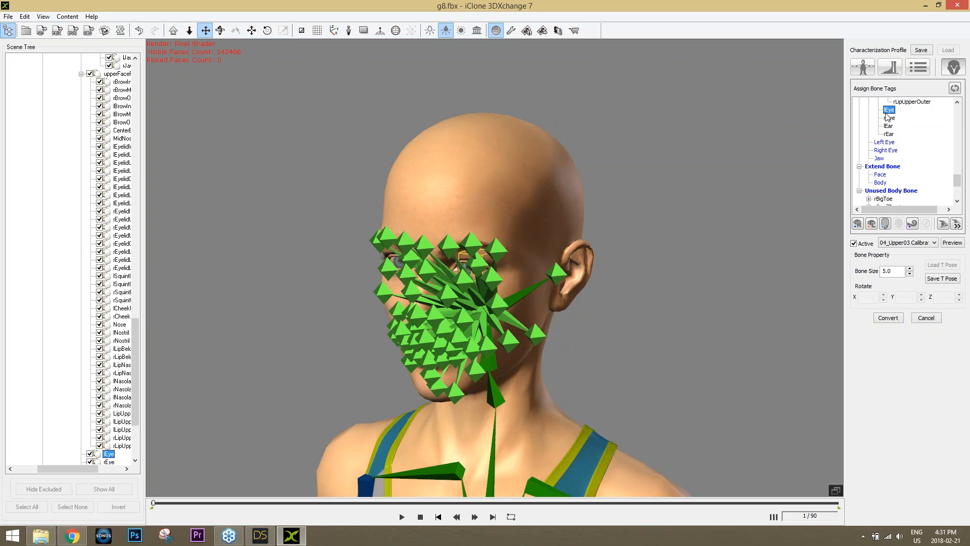
pyautogui.click(872, 225)
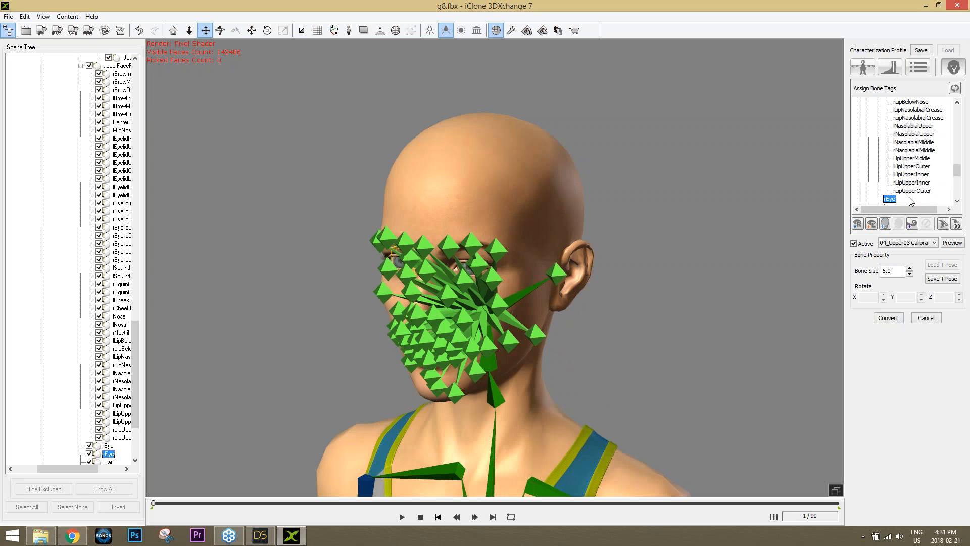
pyautogui.click(908, 191)
pyautogui.scroll(-1, 899, 187)
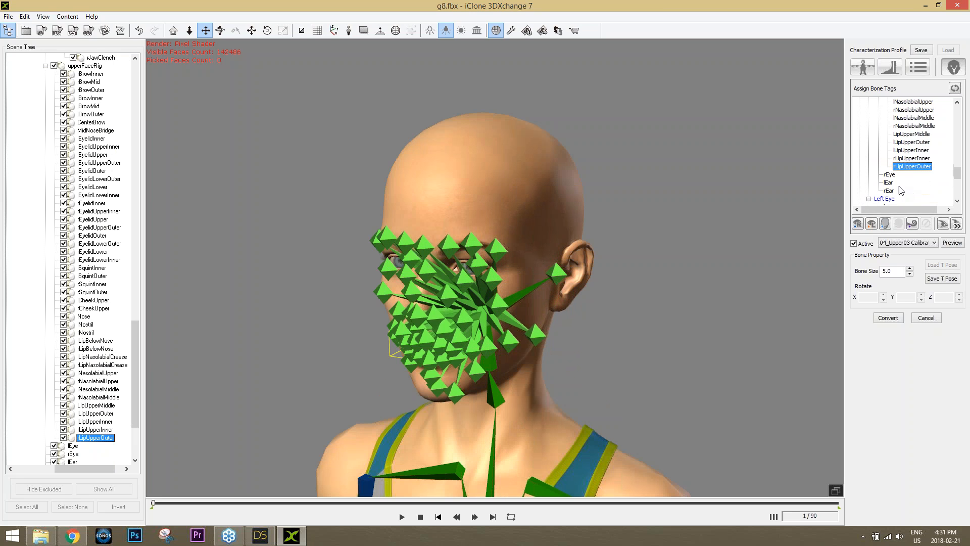
pyautogui.click(889, 175)
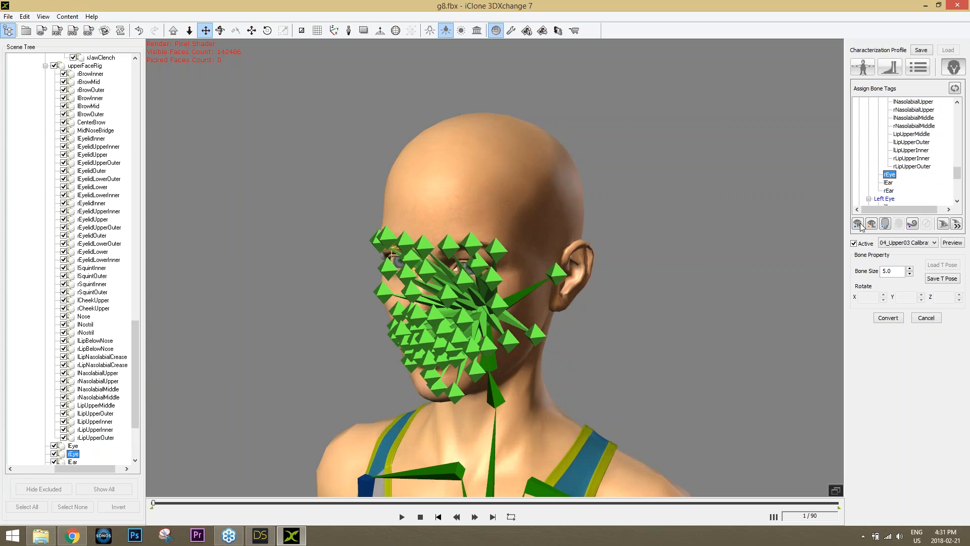
pyautogui.moveTo(326, 328); pyautogui.dragTo(447, 324, button='right')
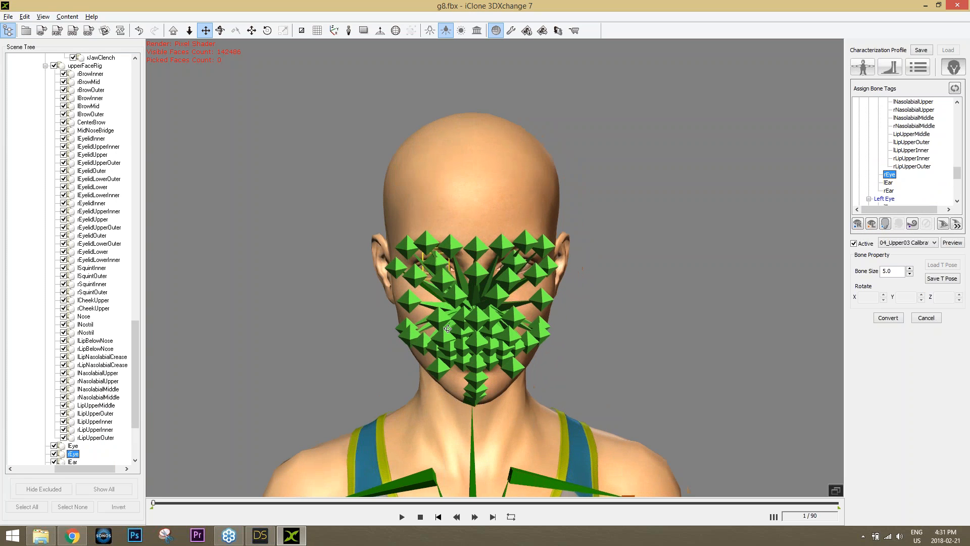
pyautogui.click(859, 224)
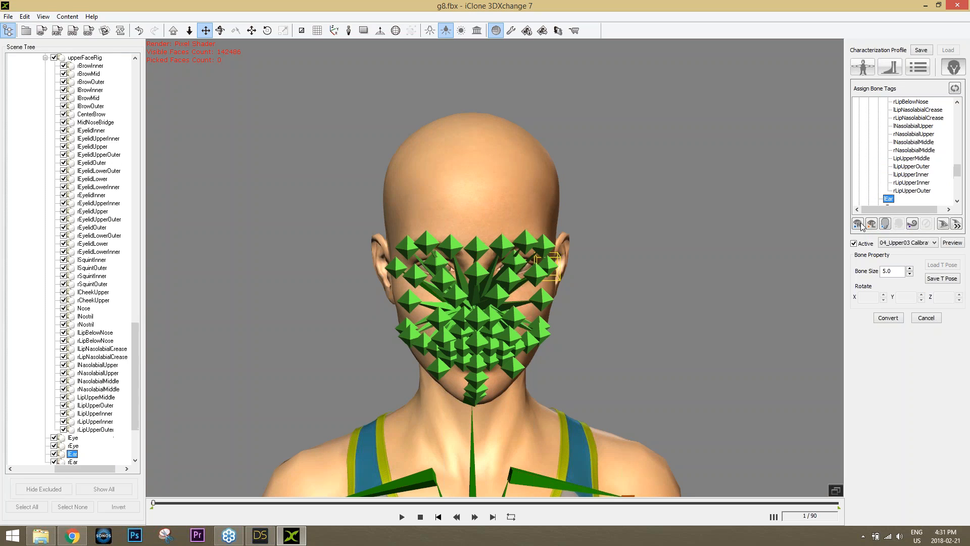
# Switch the test motion back to 00_Tpose and preview it
pyautogui.moveTo(676, 334); pyautogui.dragTo(503, 340, button='right')
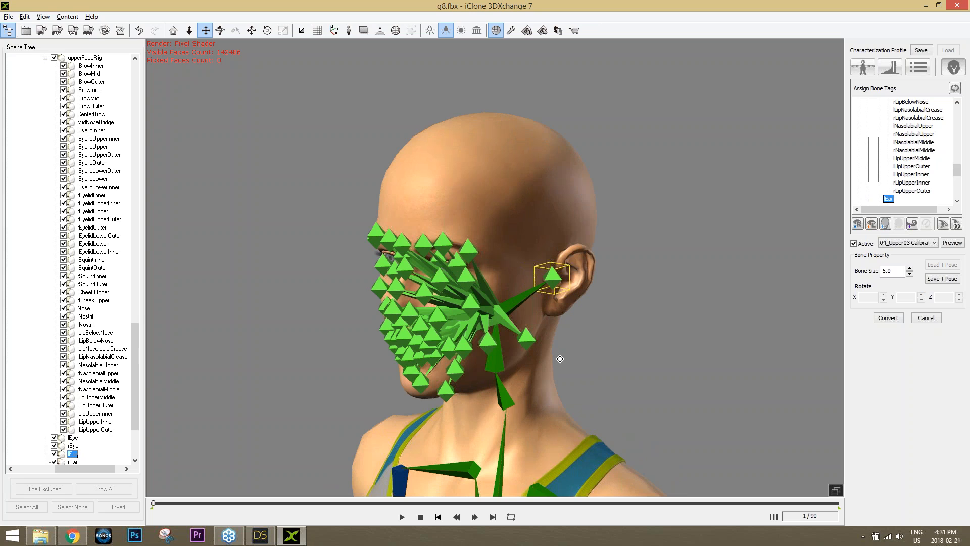
pyautogui.scroll(-2, 556, 355)
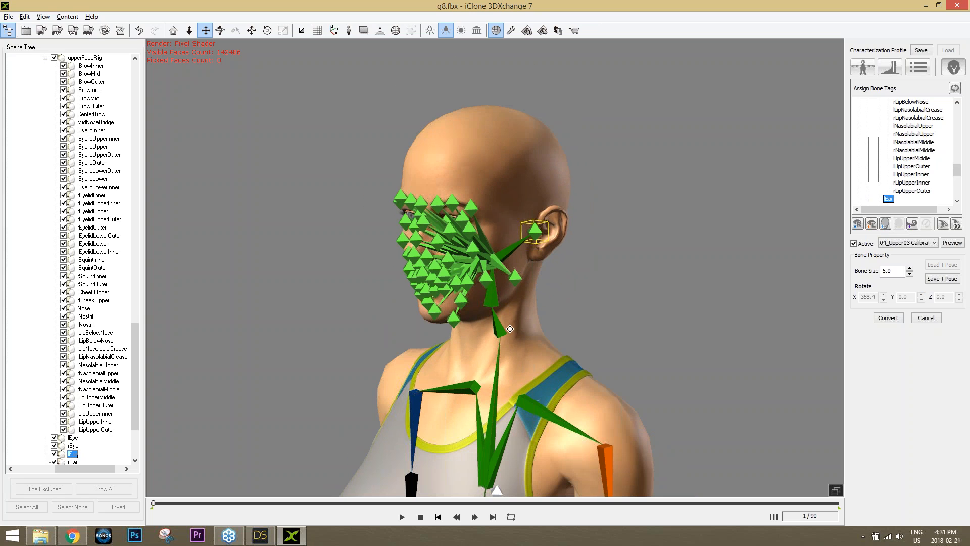
pyautogui.moveTo(510, 329); pyautogui.dragTo(540, 330, button='right')
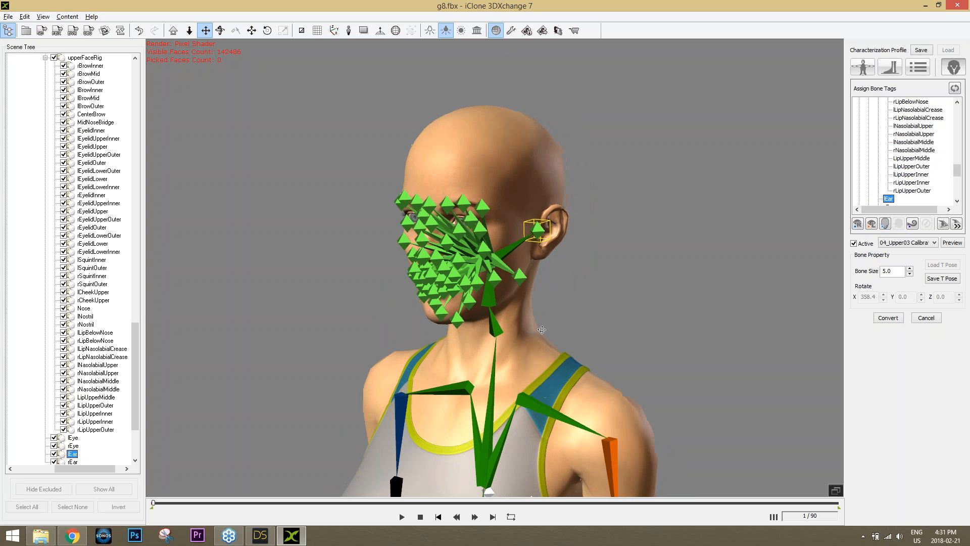
pyautogui.click(895, 244)
pyautogui.click(895, 251)
pyautogui.click(956, 244)
pyautogui.scroll(-5, 661, 242)
# Convert the characterized model and dismiss the Motion Library update notice
pyautogui.click(889, 318)
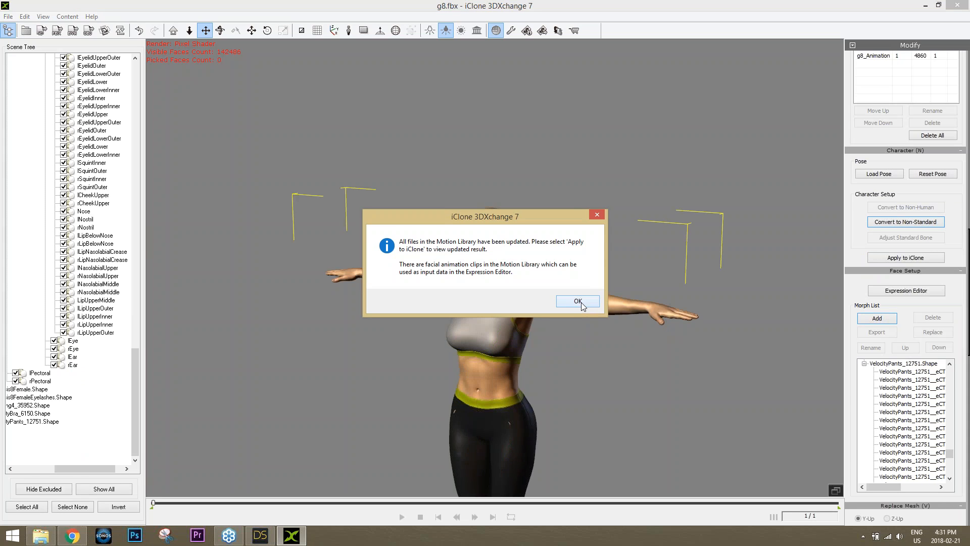
pyautogui.click(581, 302)
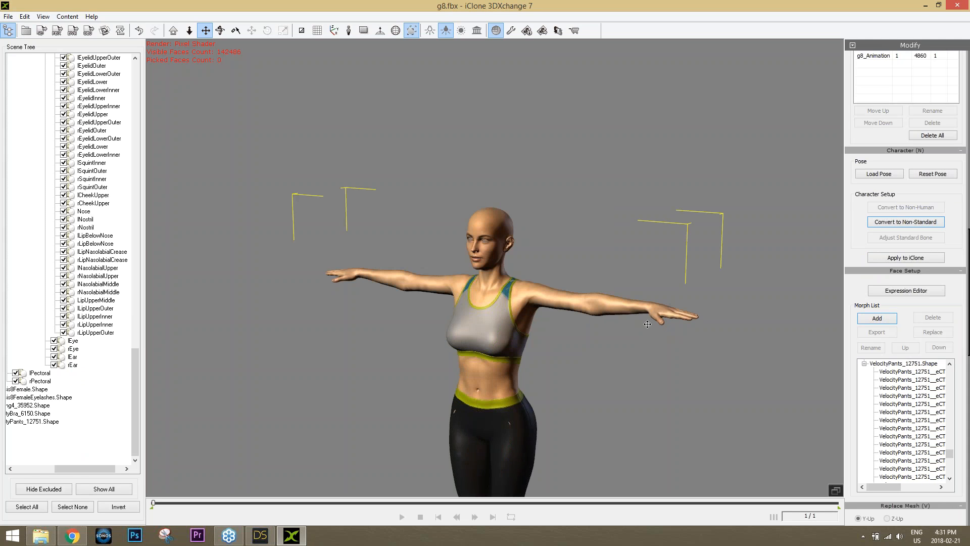
pyautogui.press('f')
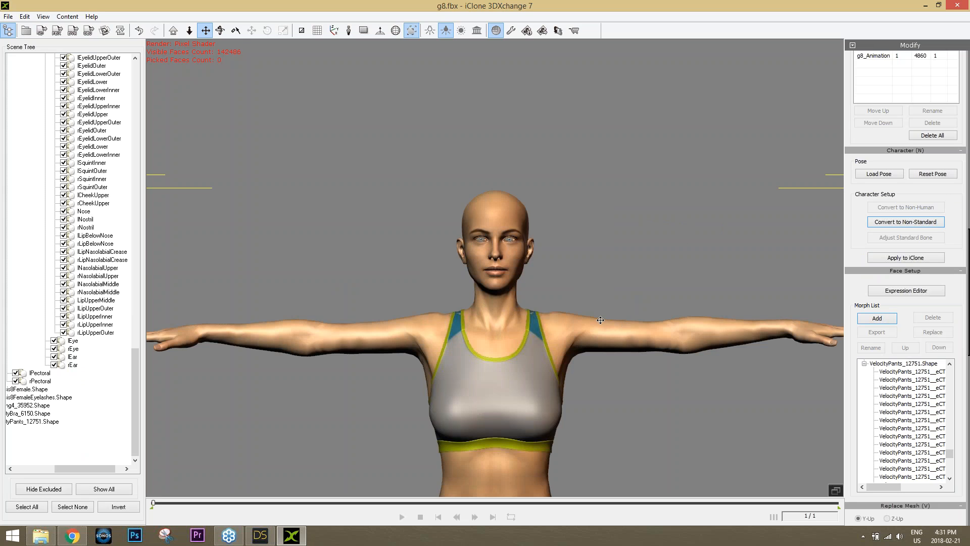
pyautogui.scroll(5, 581, 303)
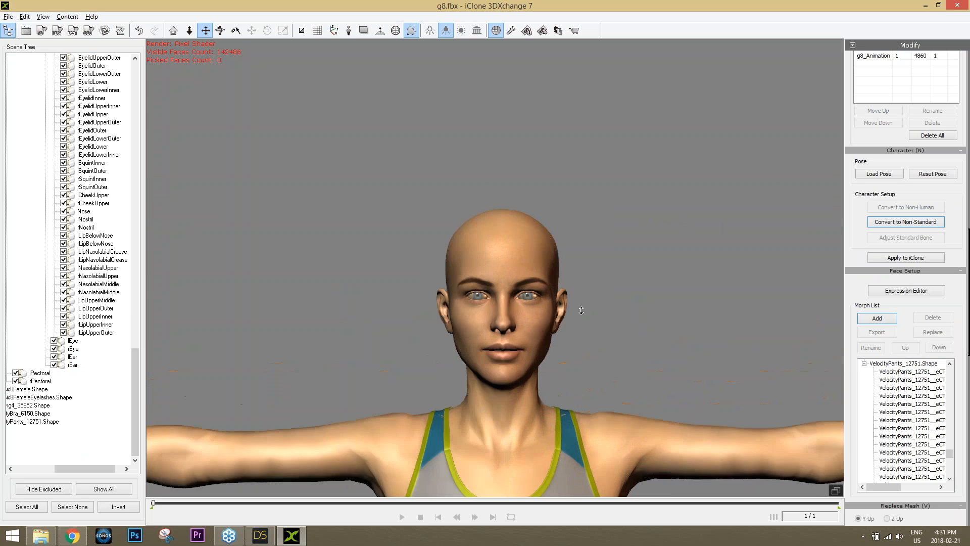
pyautogui.scroll(5, 581, 310)
# Frame the face and open the Expression Editor
pyautogui.moveTo(582, 322); pyautogui.dragTo(530, 259)
pyautogui.moveTo(530, 259); pyautogui.dragTo(538, 274, button='right')
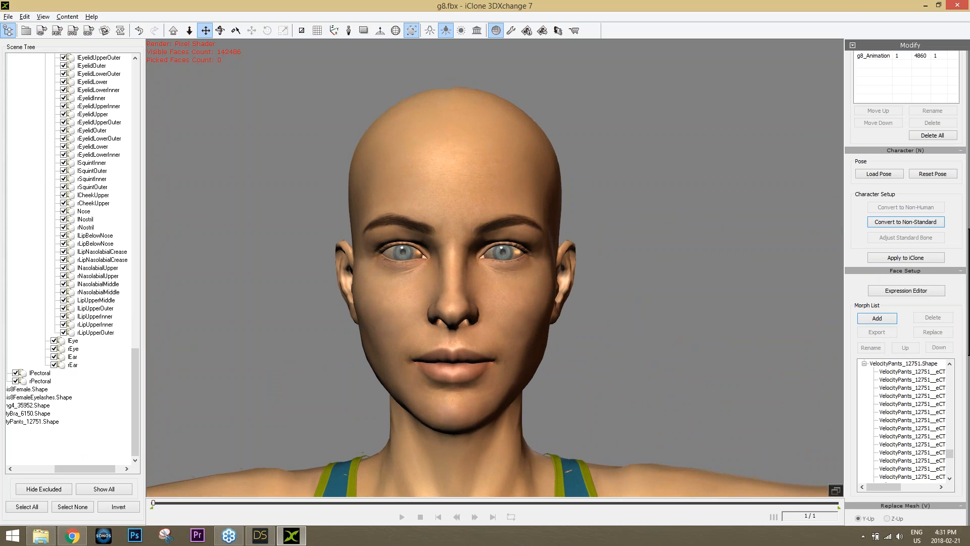
pyautogui.click(899, 292)
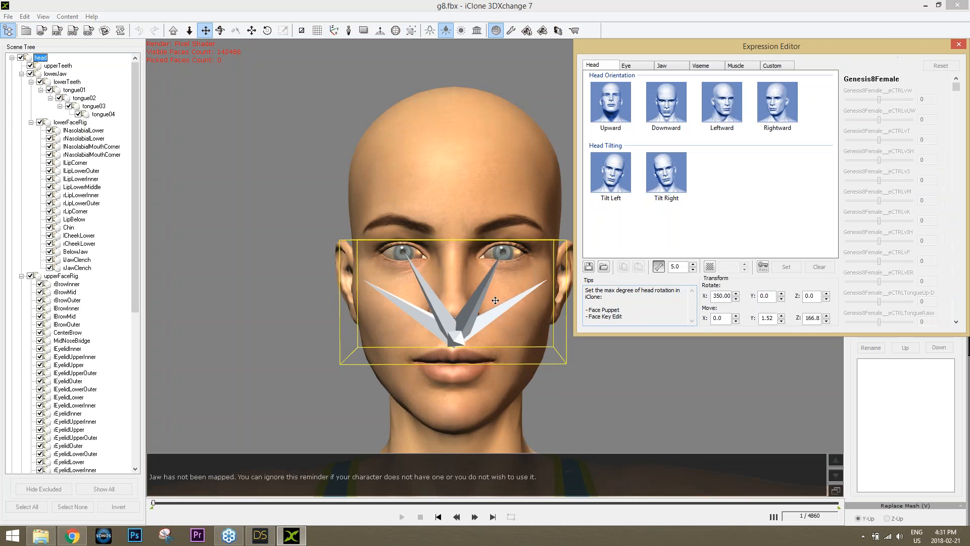
# Preview the head poses: looking up, down, left, right, and tilting right and left
pyautogui.moveTo(333, 183); pyautogui.dragTo(246, 190)
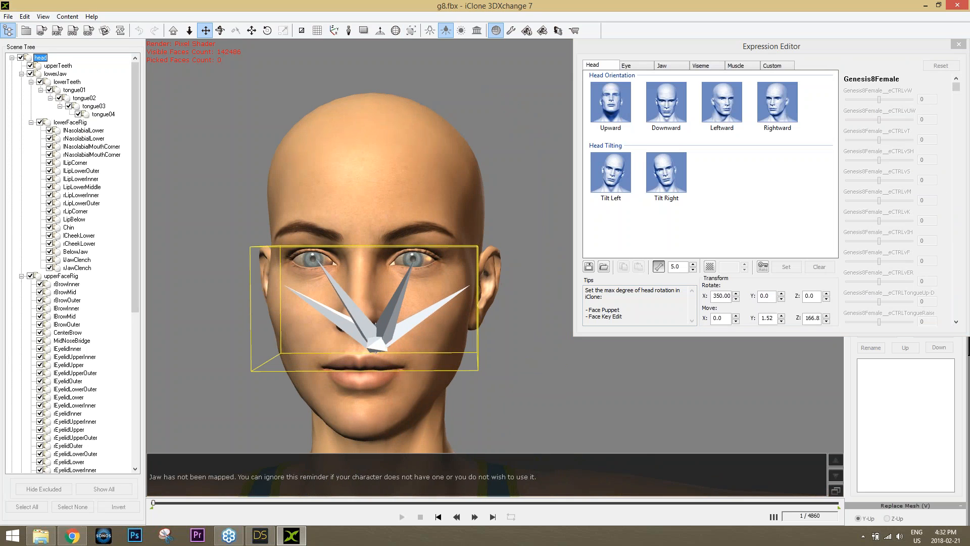
pyautogui.click(615, 118)
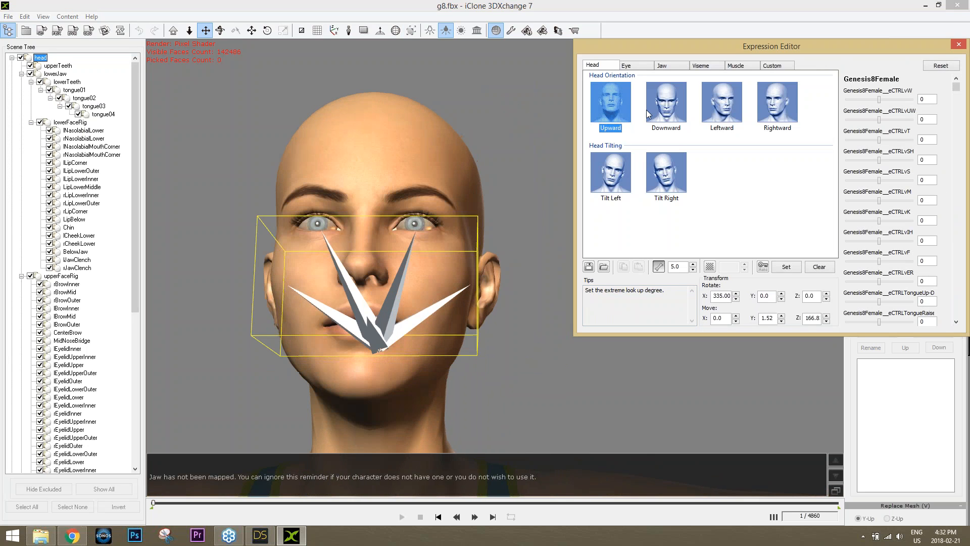
pyautogui.click(659, 117)
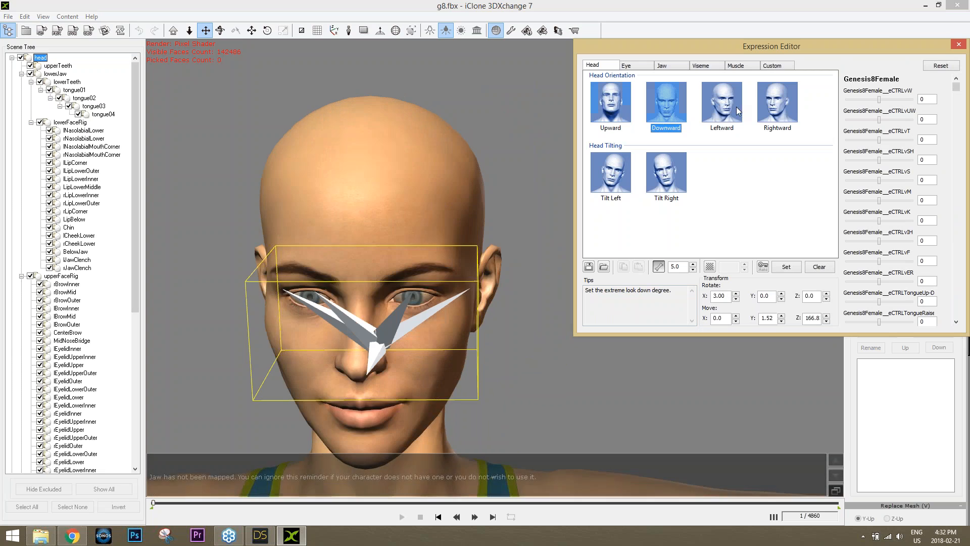
pyautogui.click(721, 109)
pyautogui.click(780, 115)
pyautogui.click(668, 170)
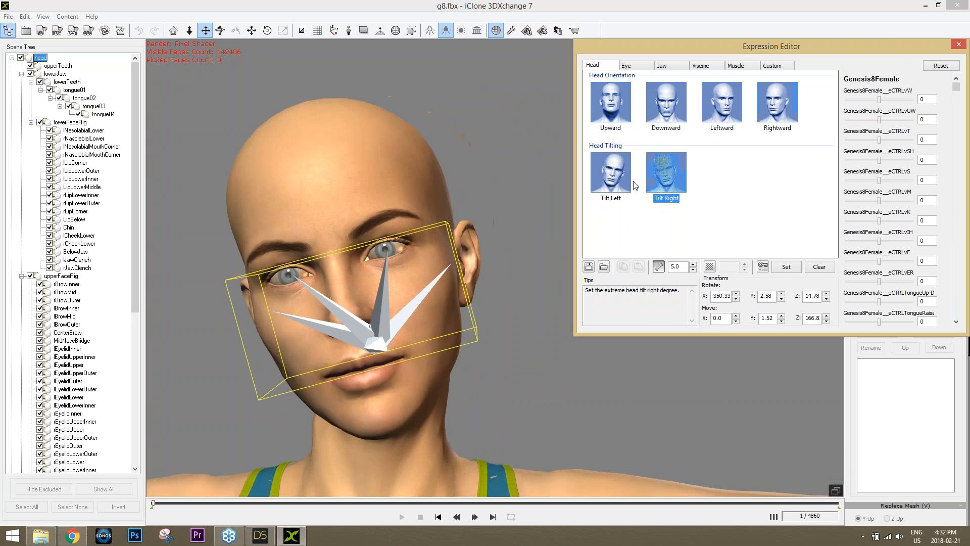
pyautogui.click(612, 177)
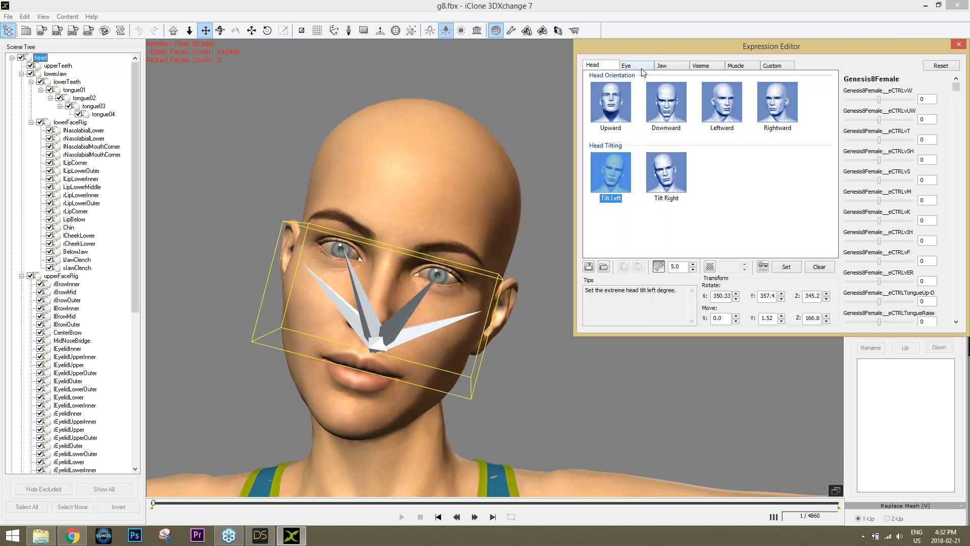
# Preview the jaw poses (drop, shift left/right, rotate right/left/down), then show visemes with bone markers hidden
pyautogui.click(664, 65)
pyautogui.click(623, 113)
pyautogui.click(692, 112)
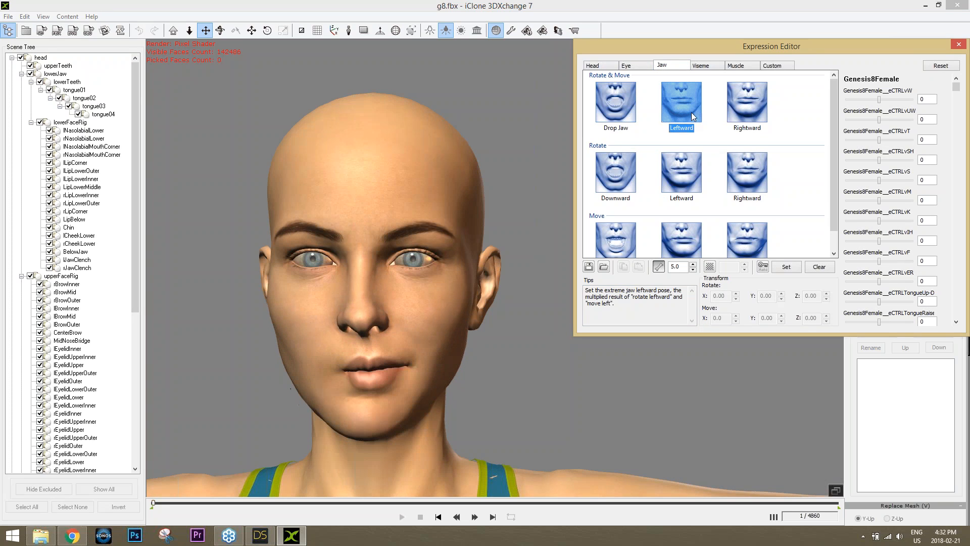
pyautogui.click(760, 118)
pyautogui.click(752, 176)
pyautogui.click(693, 181)
pyautogui.click(632, 189)
pyautogui.press('Down')
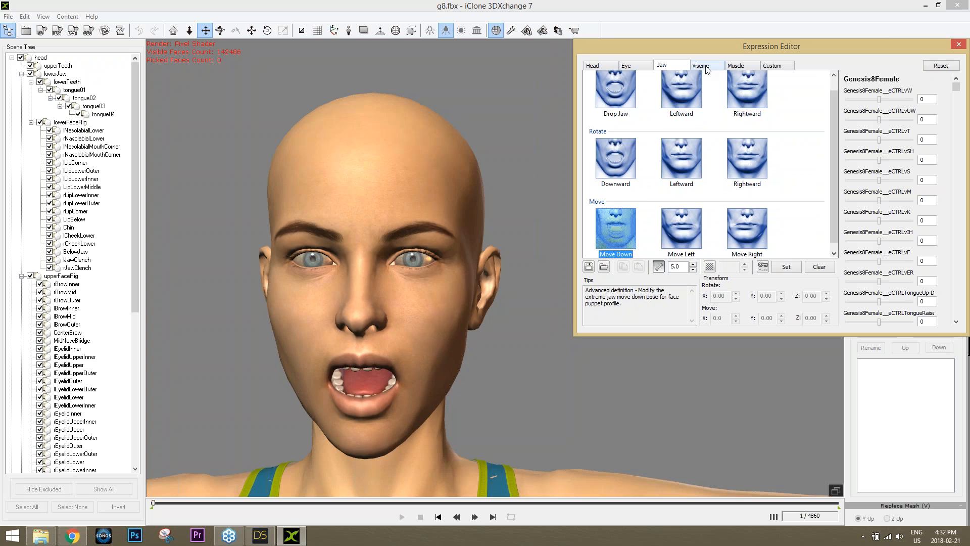
pyautogui.click(707, 65)
pyautogui.click(662, 268)
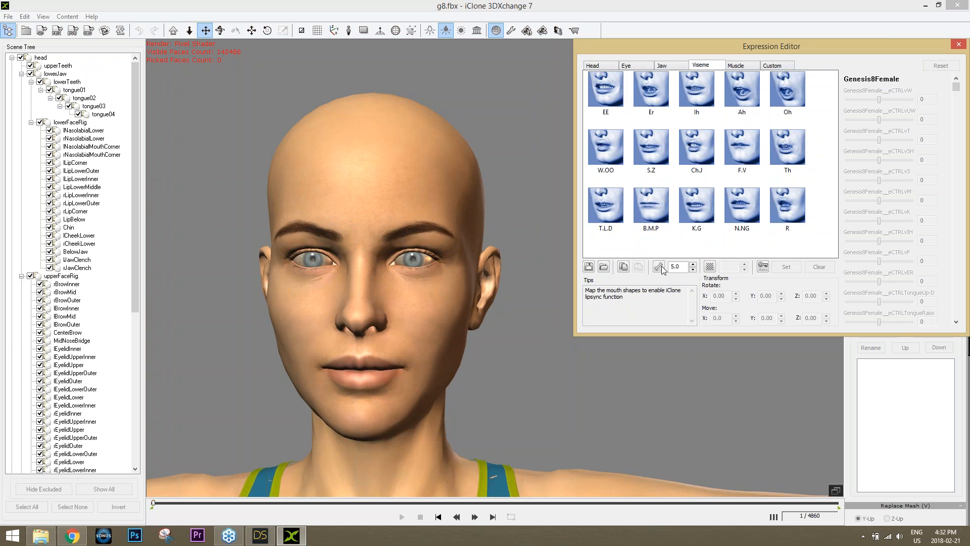
# Set the facial bone marker size to 1.0 and hide the markers again
pyautogui.click(660, 268)
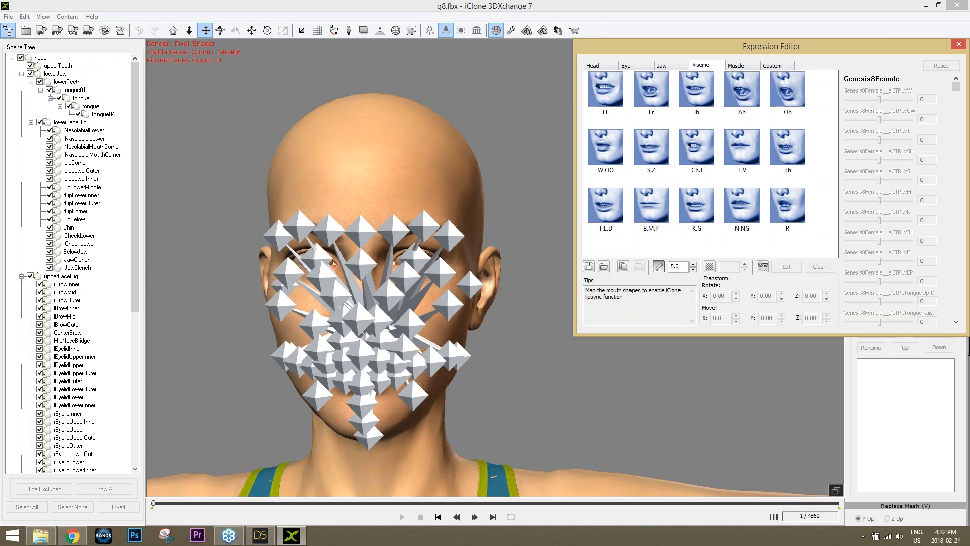
pyautogui.doubleClick(673, 266)
pyautogui.write('1')
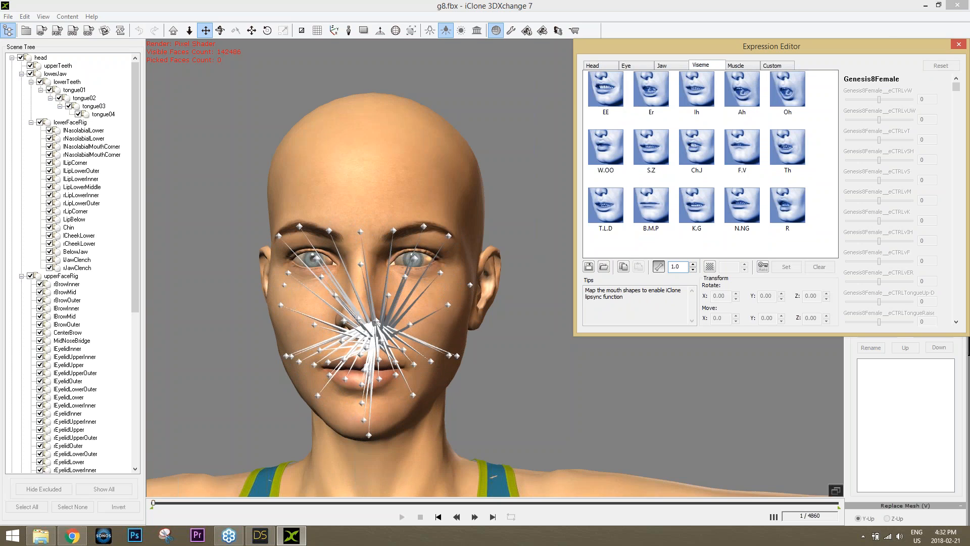
pyautogui.click(659, 266)
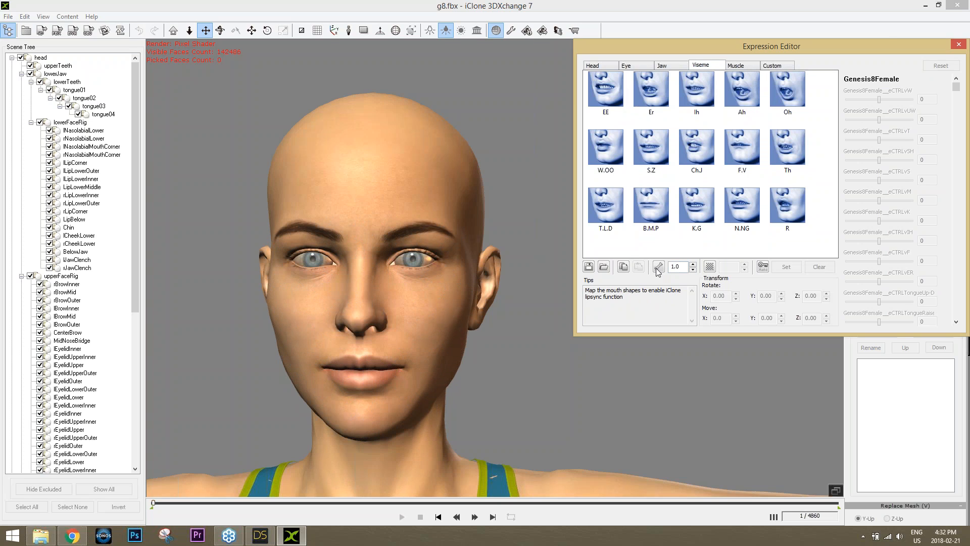
# Preview the EE, Er, Ih, Ah, Oh, N.NG and Th viseme mouth shapes
pyautogui.click(614, 96)
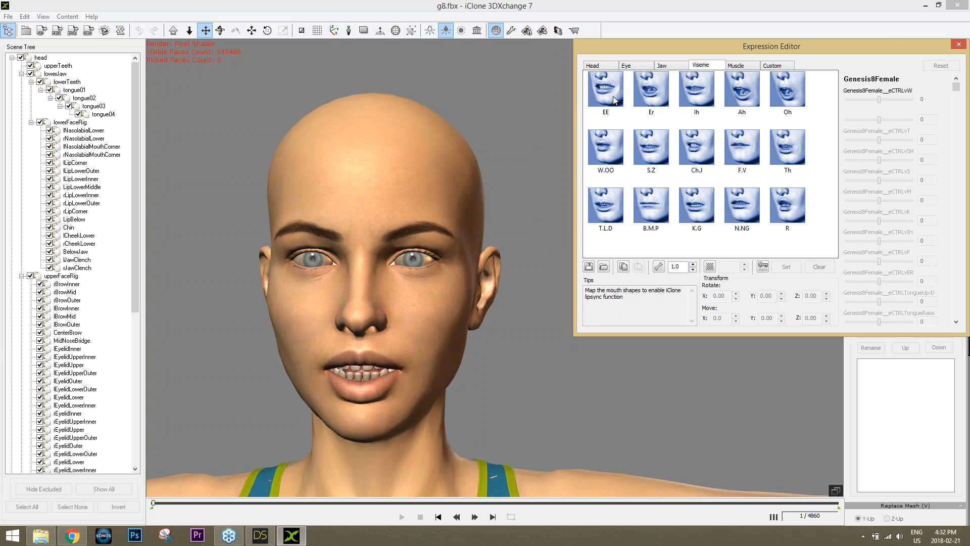
pyautogui.click(652, 97)
pyautogui.click(697, 94)
pyautogui.click(747, 101)
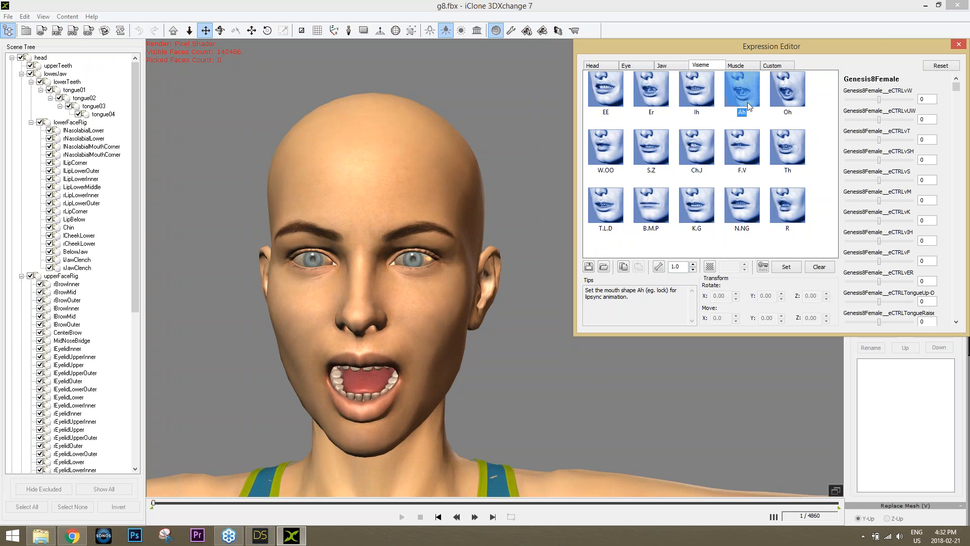
pyautogui.click(787, 98)
pyautogui.click(741, 216)
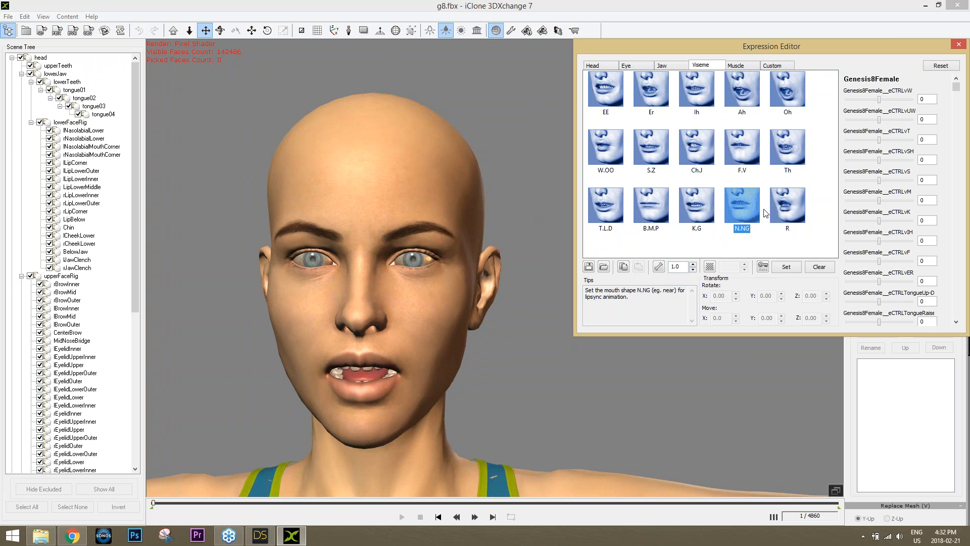
pyautogui.click(793, 172)
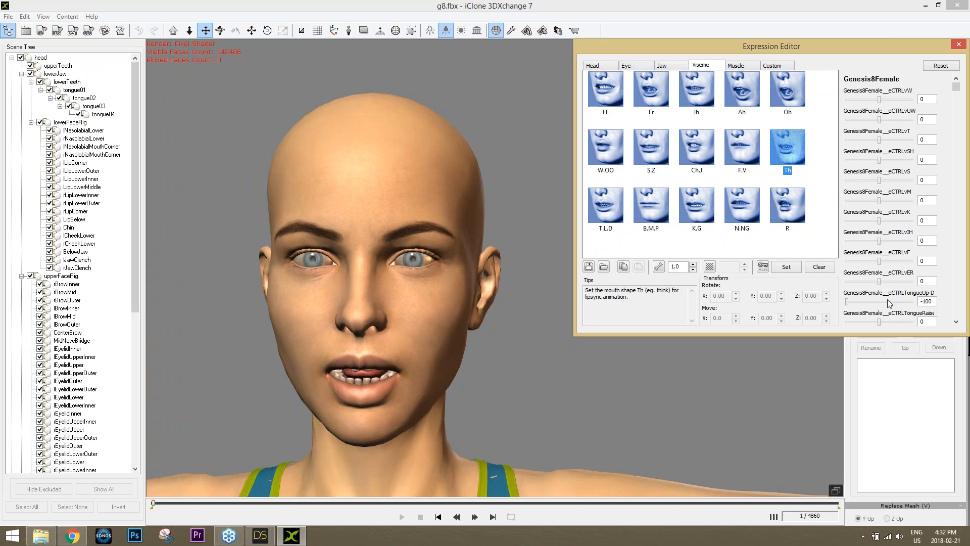
# Try the Th tongue value at 20 and back to -100, then preview R, N.NG and K.G
pyautogui.moveTo(850, 302); pyautogui.dragTo(884, 304)
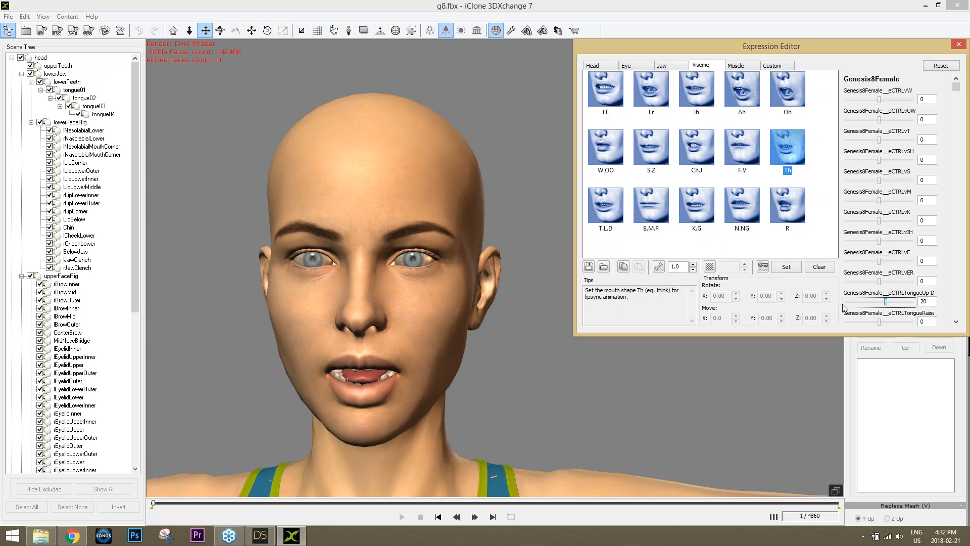
pyautogui.moveTo(885, 303); pyautogui.dragTo(842, 304)
pyautogui.click(793, 217)
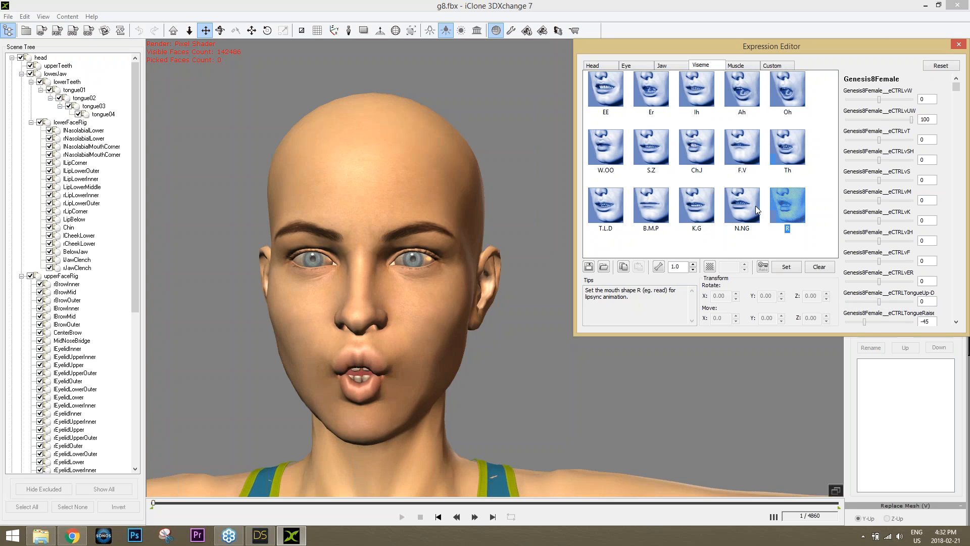
pyautogui.click(752, 207)
pyautogui.click(697, 204)
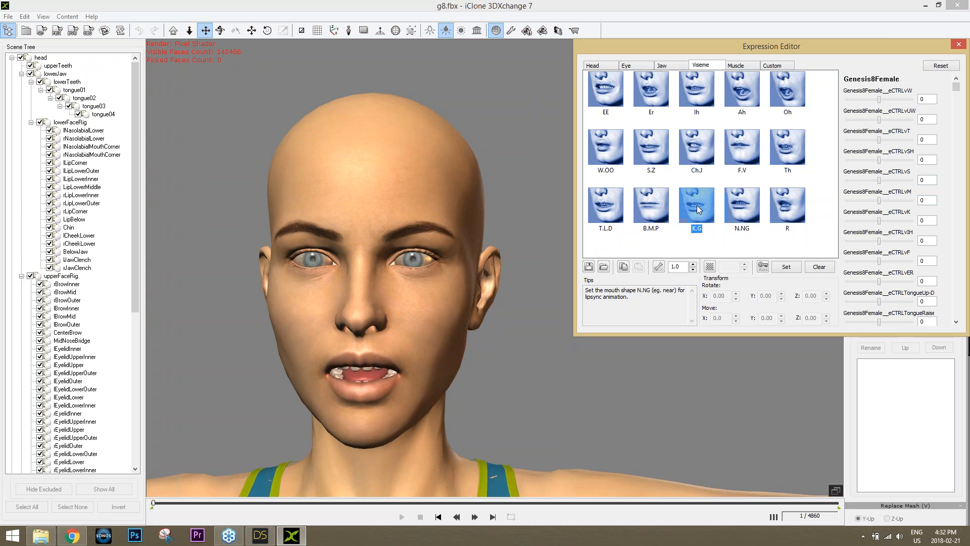
pyautogui.click(738, 65)
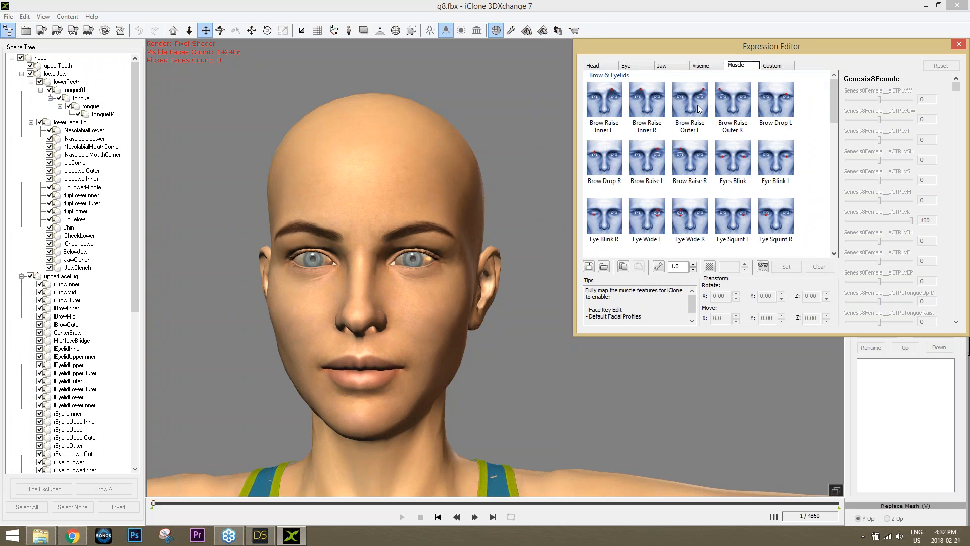
# Preview the brow and eyelid muscle poses, then select the both-eyes Rightward look pose
pyautogui.click(690, 104)
pyautogui.click(733, 159)
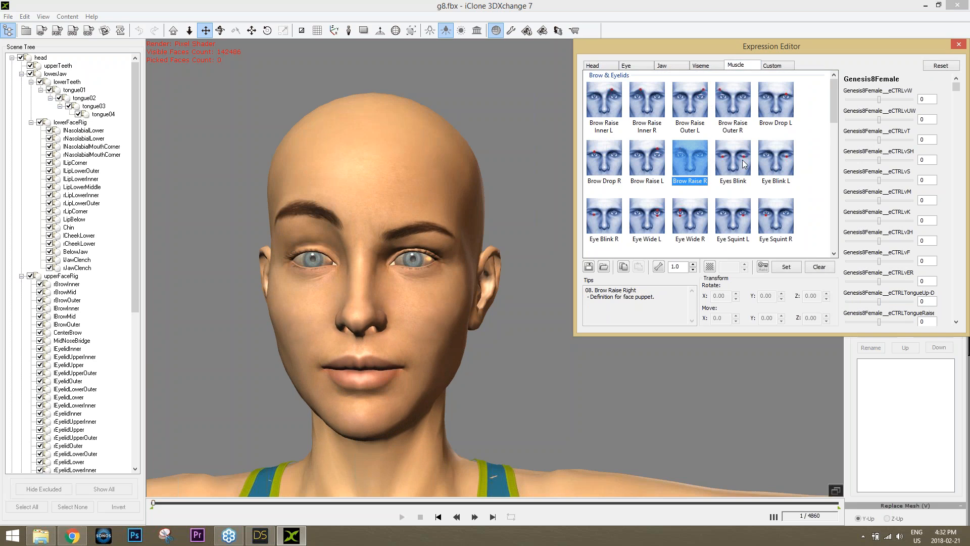
pyautogui.click(777, 220)
pyautogui.click(694, 223)
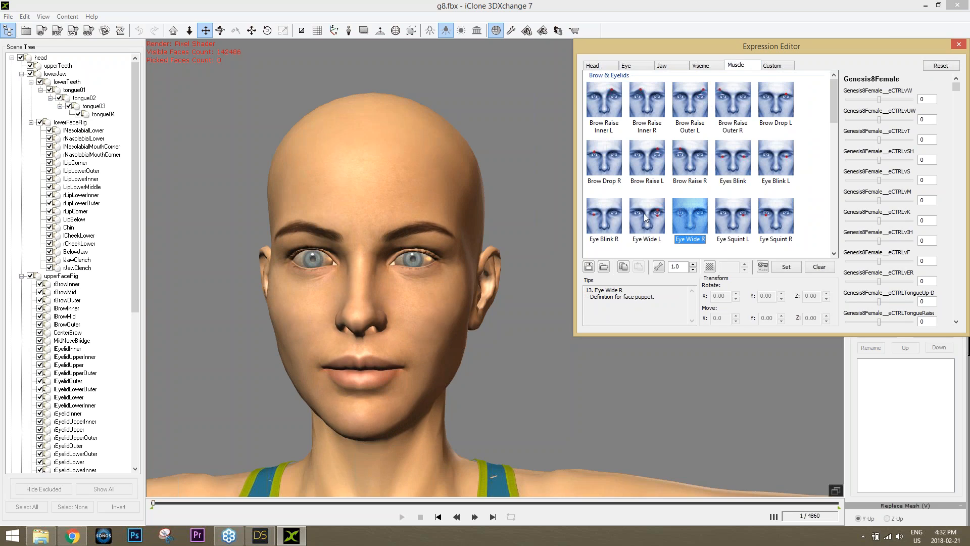
pyautogui.click(604, 160)
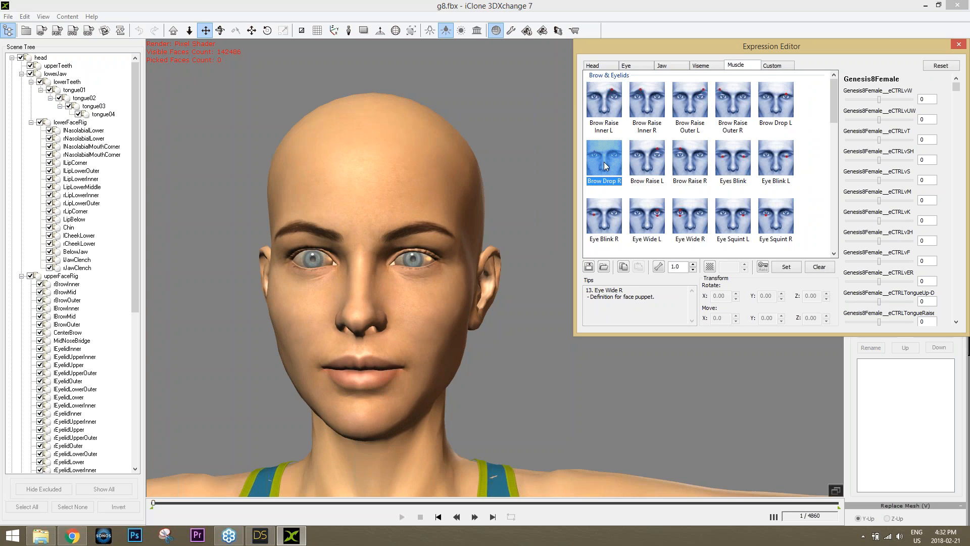
pyautogui.click(606, 105)
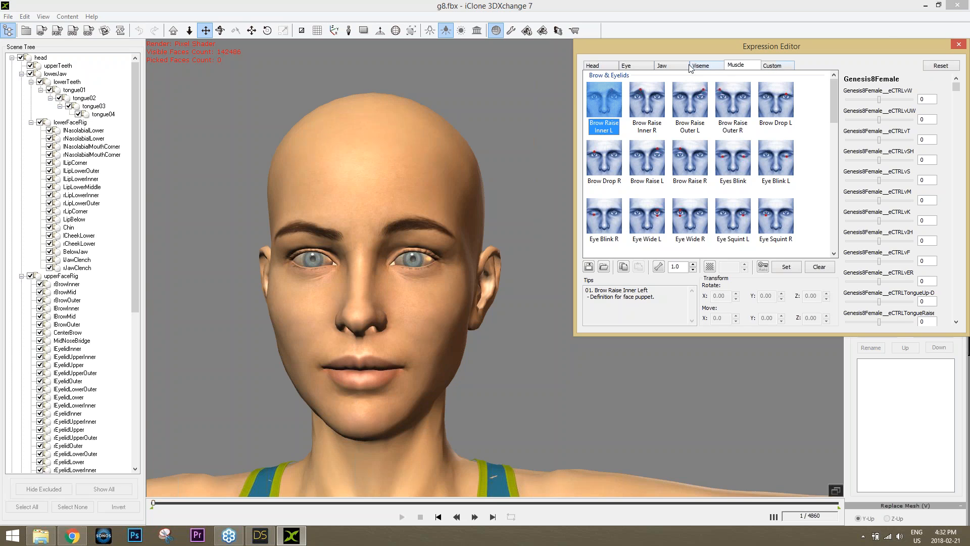
pyautogui.click(626, 65)
pyautogui.click(612, 117)
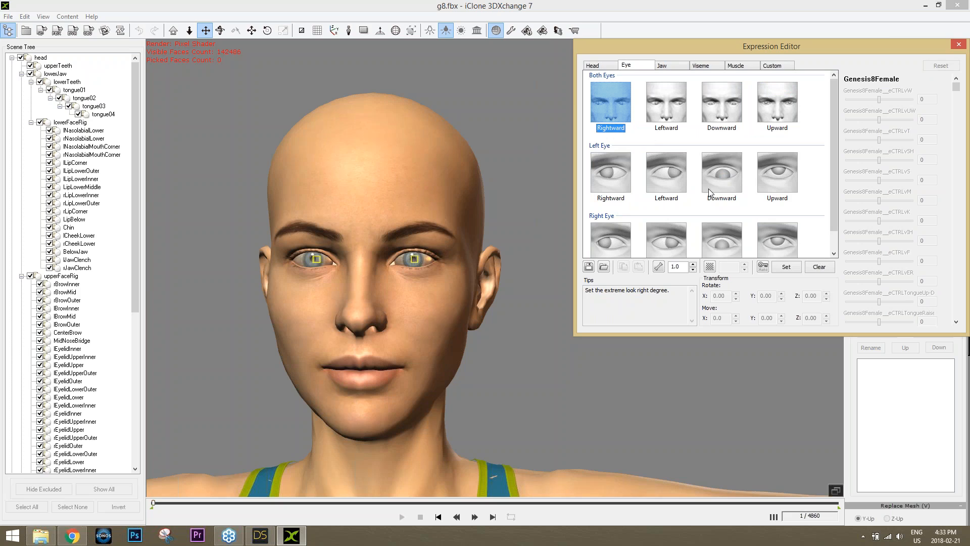
# With auto-apply on, rotate the eye bones for the both-eyes Rightward, Leftward and Upward looks
pyautogui.click(763, 267)
pyautogui.press('e')
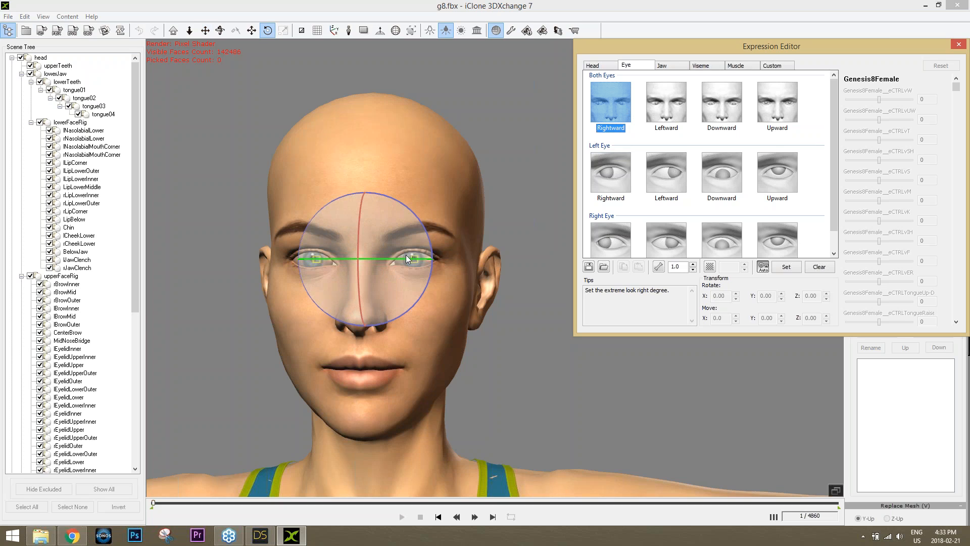
pyautogui.moveTo(408, 259)
pyautogui.mouseDown()
pyautogui.moveTo(399, 263)
pyautogui.moveTo(432, 258)
pyautogui.moveTo(409, 264)
pyautogui.mouseUp()
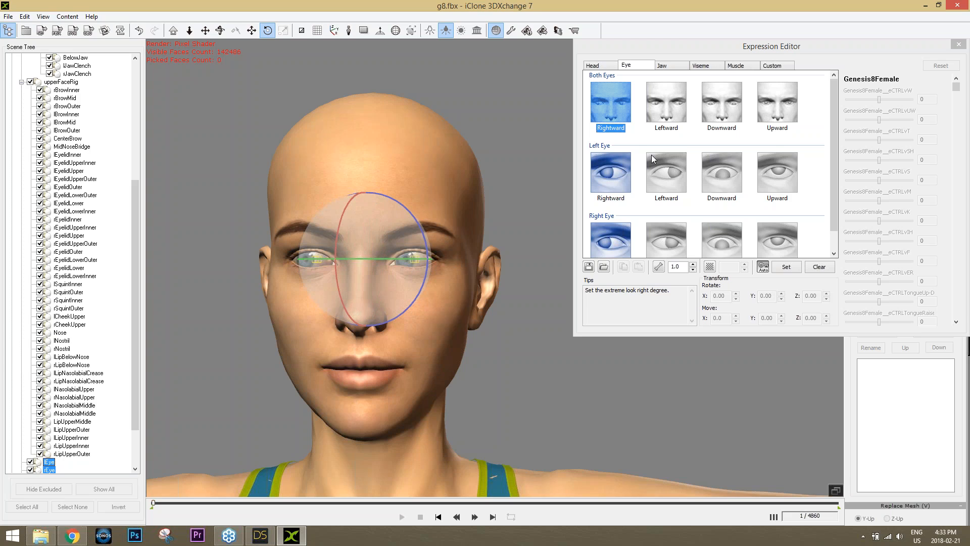
pyautogui.click(665, 107)
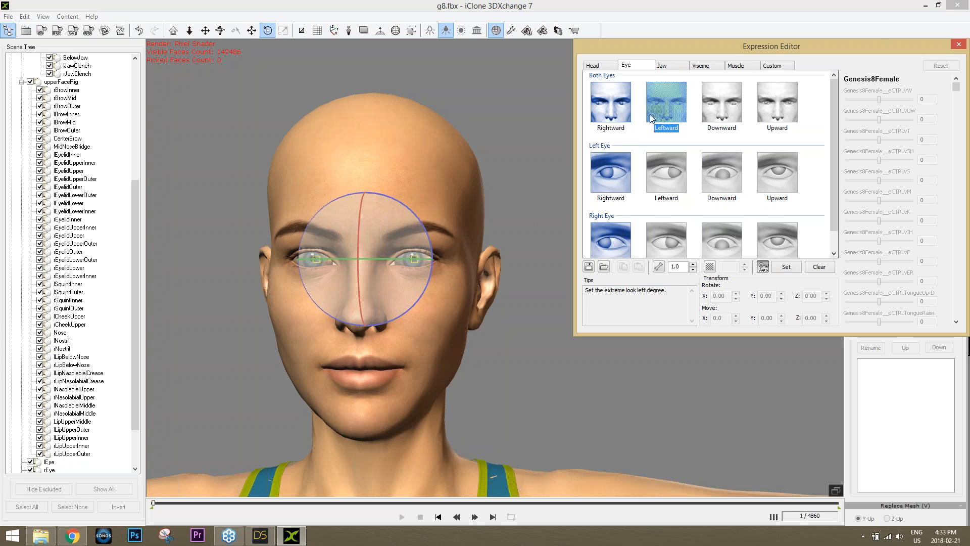
pyautogui.moveTo(412, 257); pyautogui.dragTo(412, 257)
pyautogui.click(718, 117)
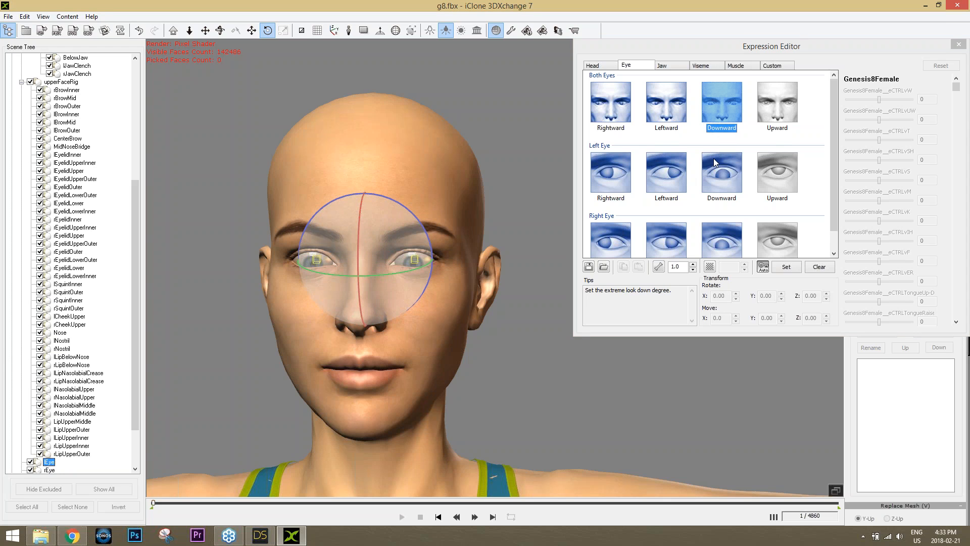
pyautogui.click(776, 110)
pyautogui.moveTo(359, 233); pyautogui.dragTo(362, 225)
pyautogui.moveTo(363, 222); pyautogui.dragTo(363, 223)
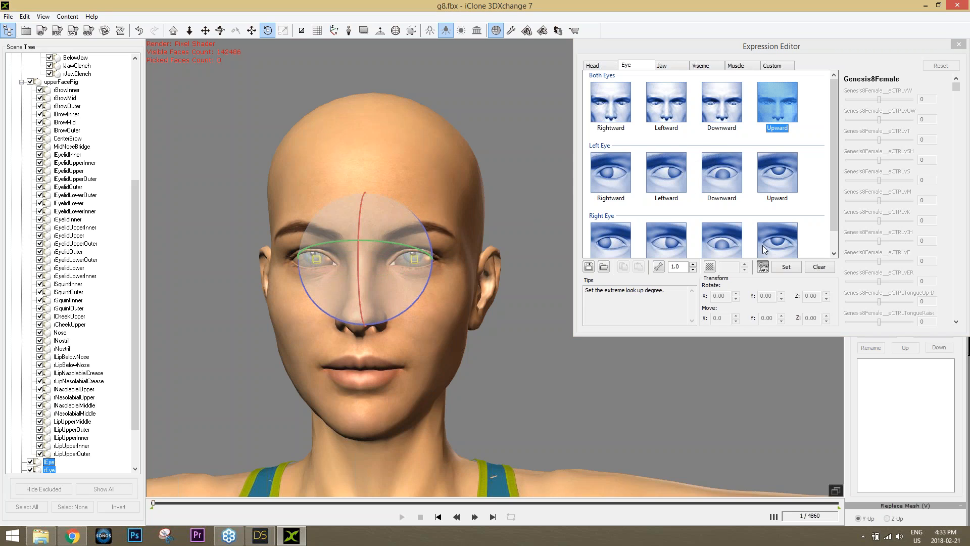
pyautogui.click(764, 268)
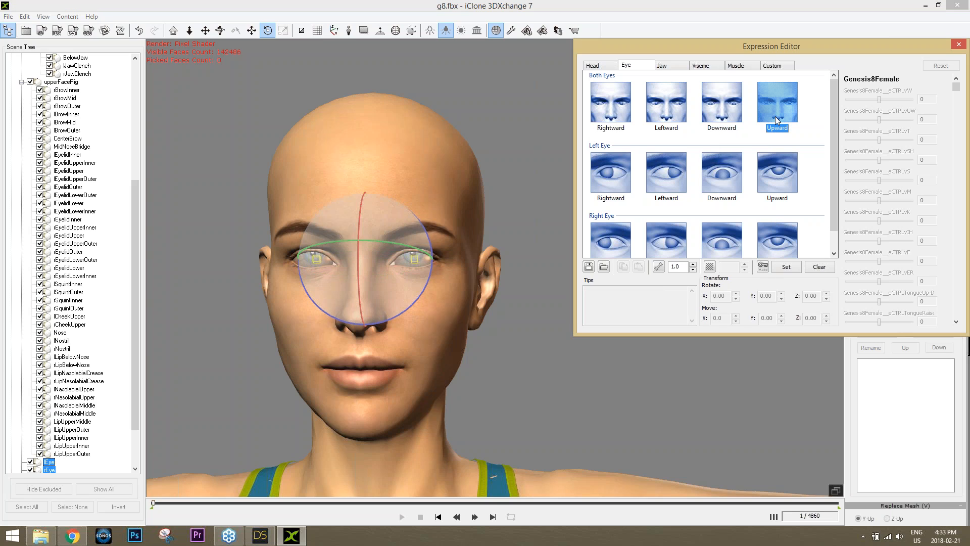
# Review the both-eyes and left-eye look directions, settle on both-eyes Rightward, and move the editor aside
pyautogui.click(730, 115)
pyautogui.click(681, 116)
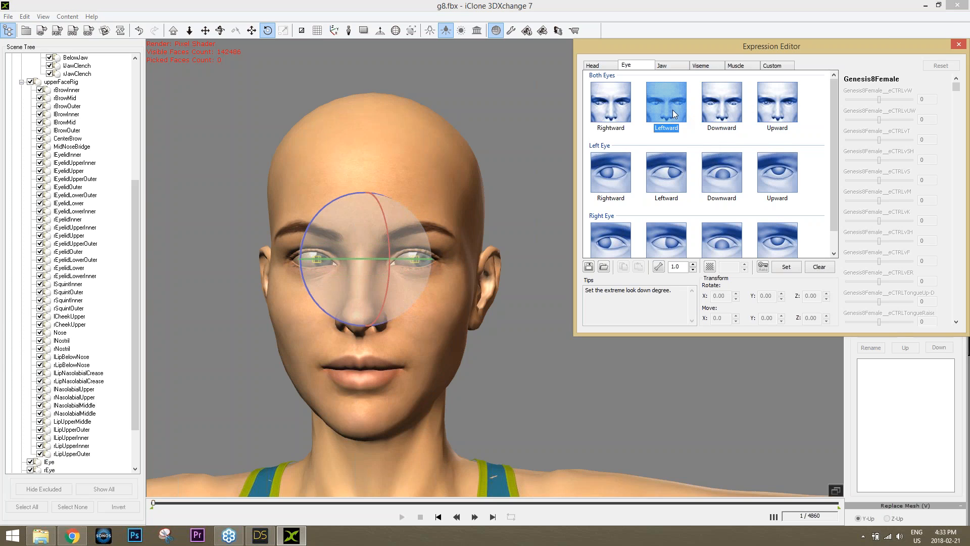
pyautogui.click(625, 124)
pyautogui.click(621, 193)
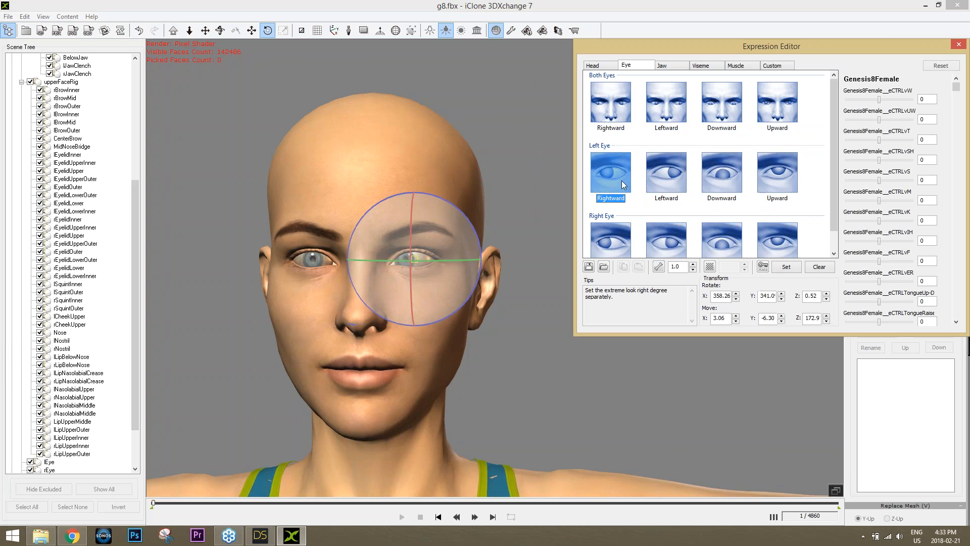
pyautogui.click(665, 179)
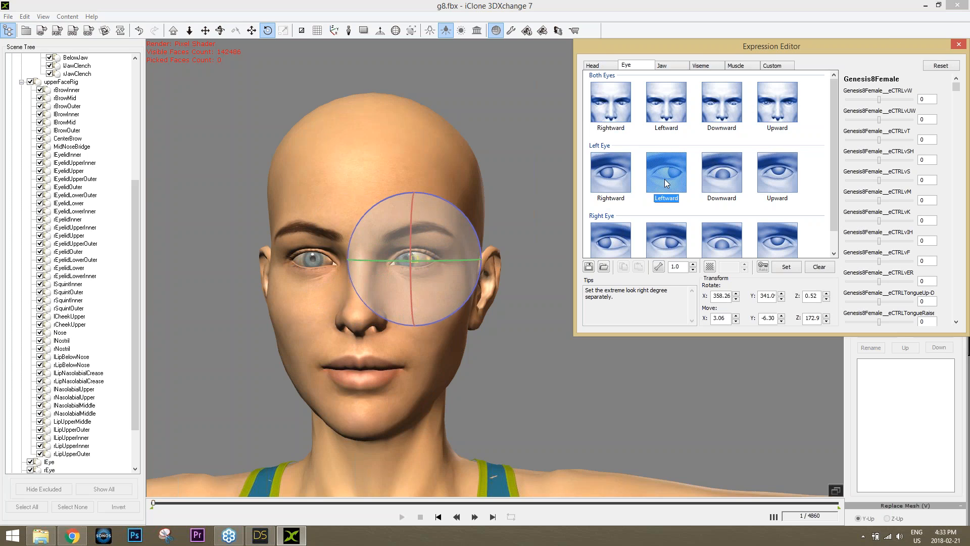
pyautogui.click(725, 180)
pyautogui.click(771, 179)
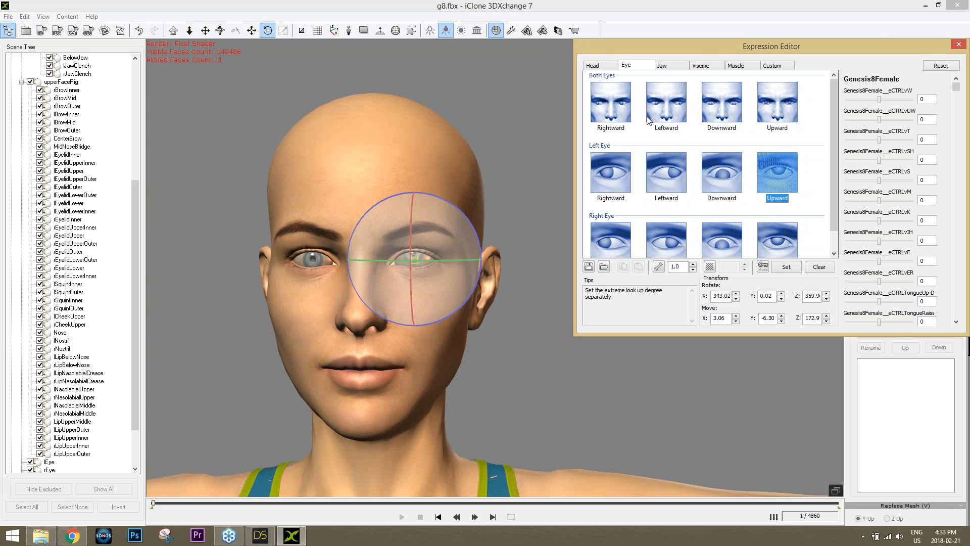
pyautogui.click(625, 106)
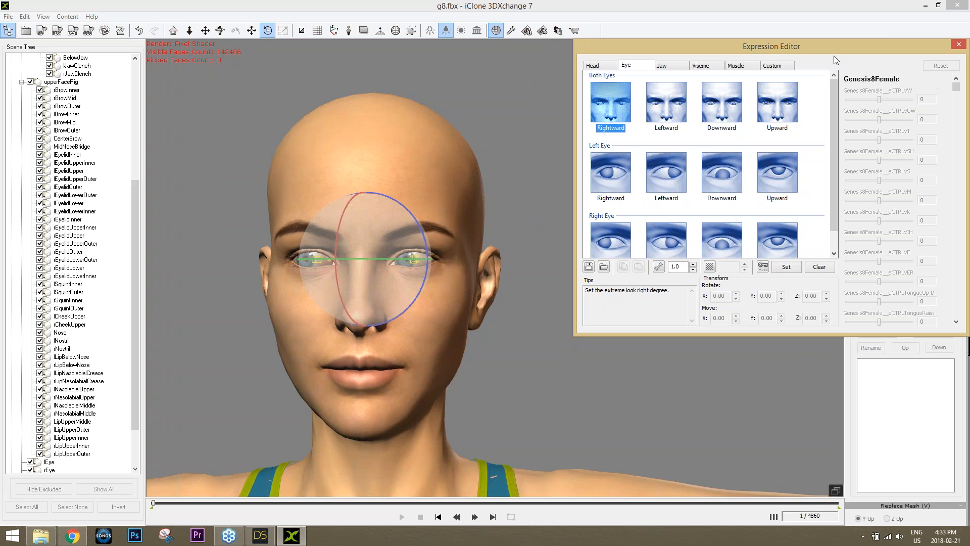
pyautogui.moveTo(814, 44); pyautogui.dragTo(675, 83)
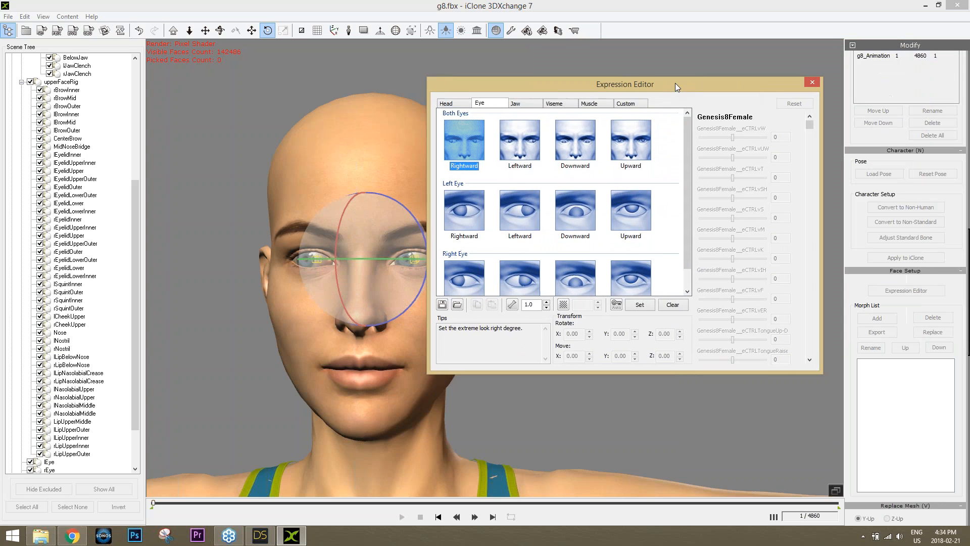
# Close the Expression Editor and open the iClone export settings with Export Geometry ticked
pyautogui.click(811, 82)
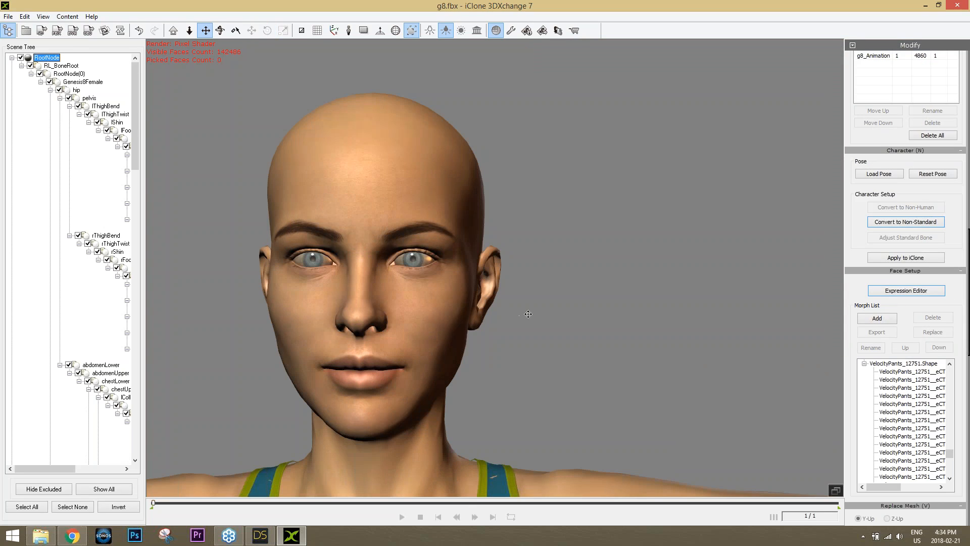
pyautogui.scroll(-5, 552, 326)
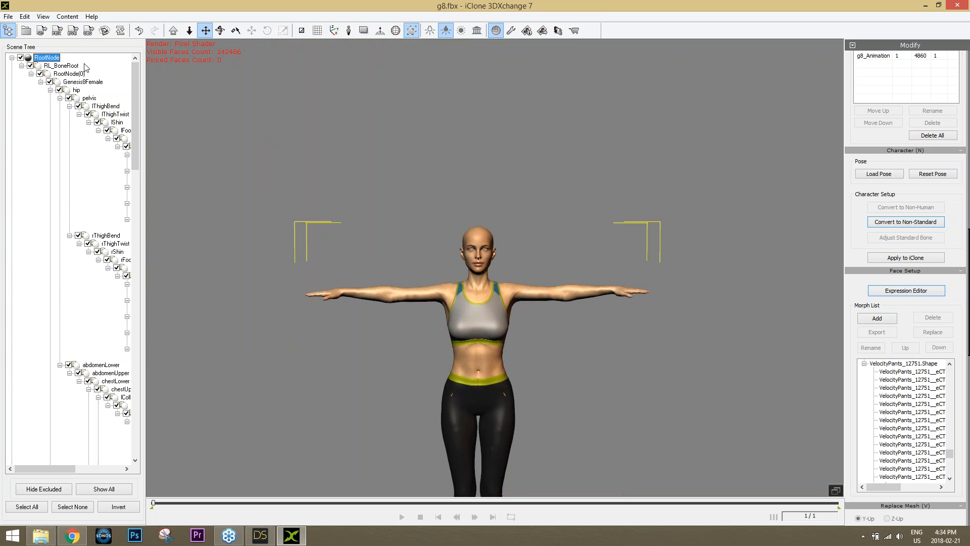
pyautogui.click(42, 33)
pyautogui.click(439, 146)
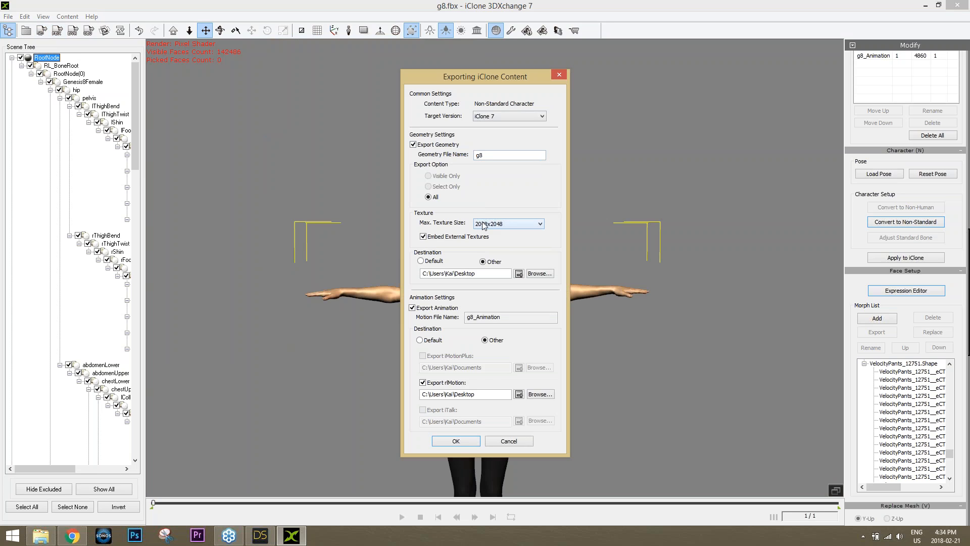
# Export the character as 'cool daz chick' to the default folder without animation, then close DAZ Studio
pyautogui.click(421, 261)
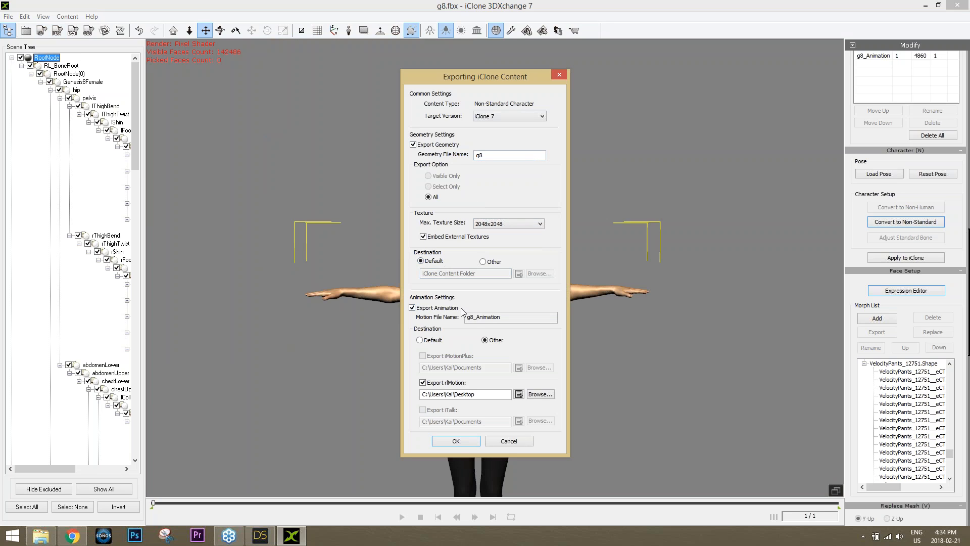
pyautogui.click(435, 308)
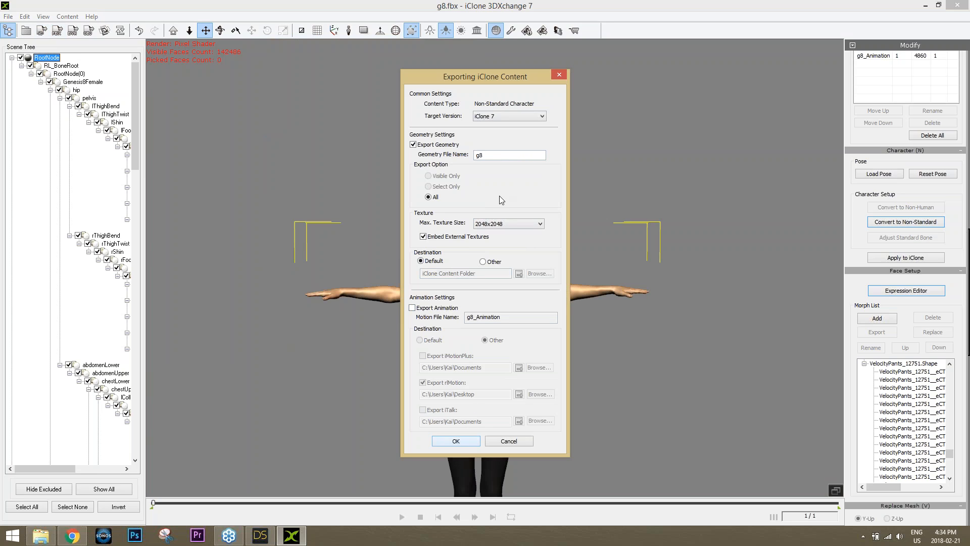
pyautogui.doubleClick(479, 155)
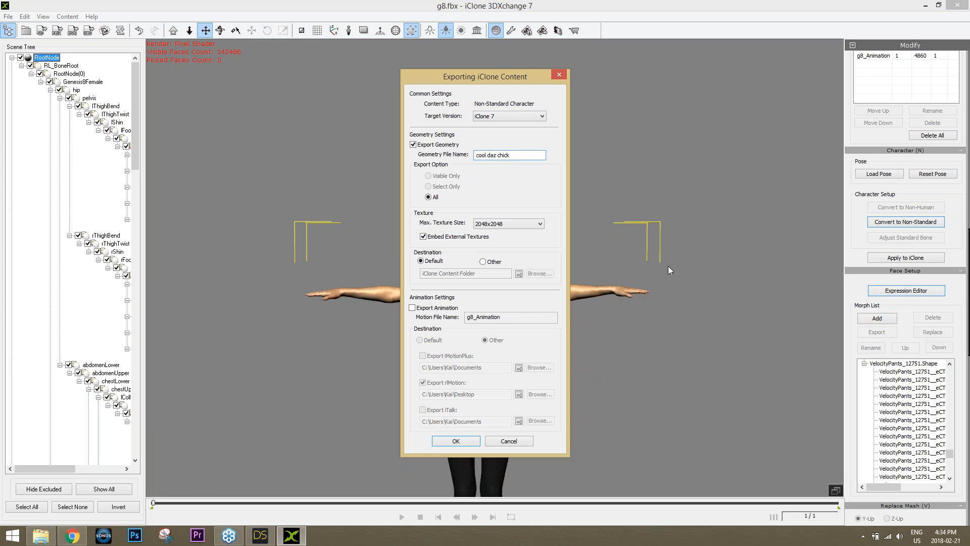
pyautogui.click(456, 441)
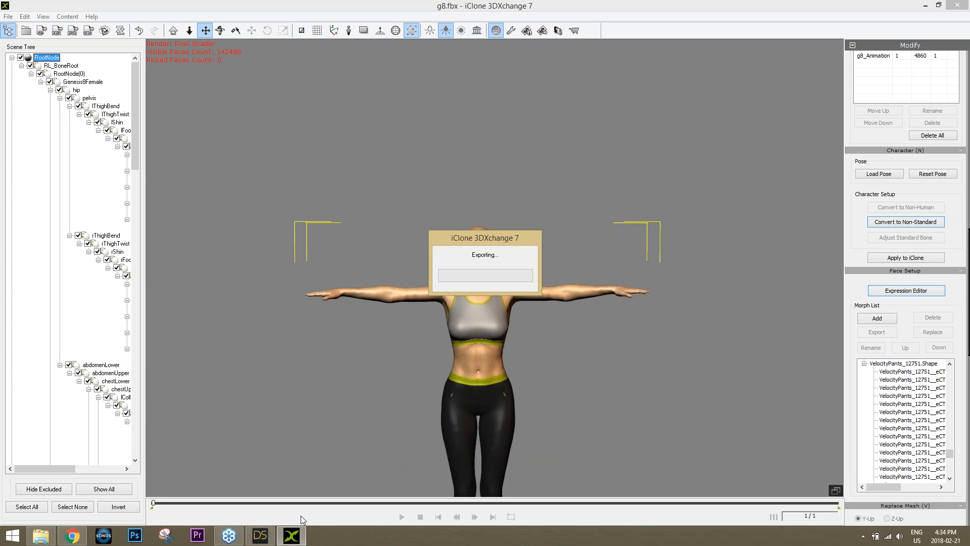
pyautogui.click(259, 535)
pyautogui.click(957, 8)
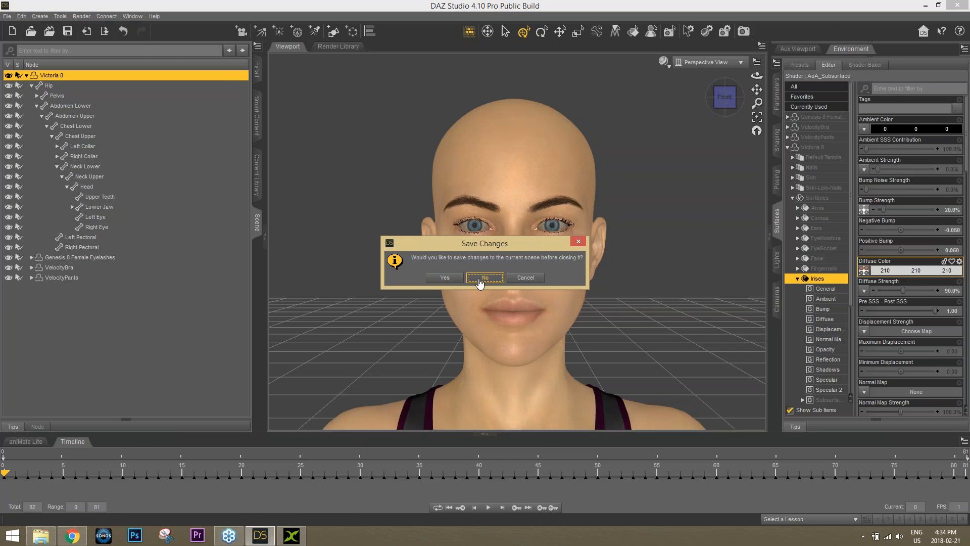
# Close DAZ Studio without saving and launch iClone 7 from the desktop
pyautogui.click(483, 278)
pyautogui.press('super+d')
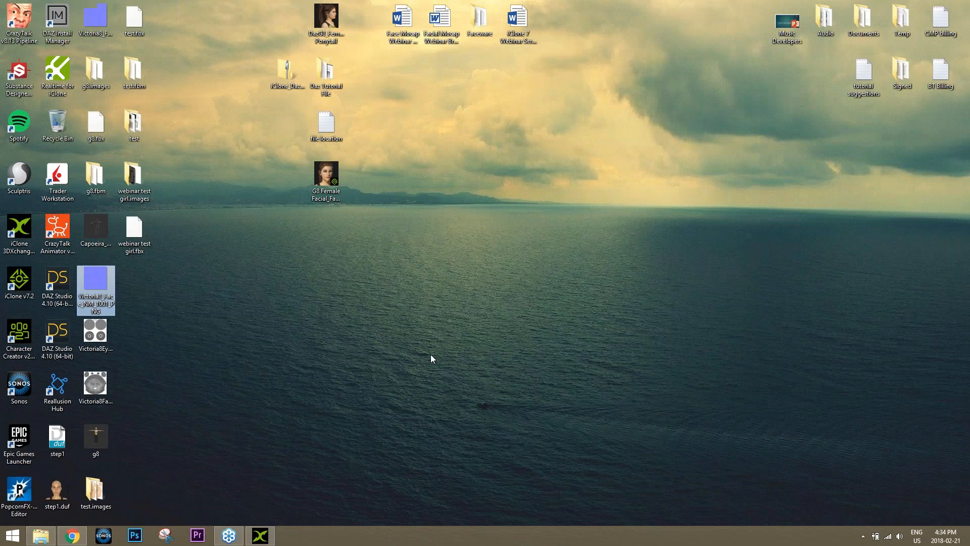
pyautogui.doubleClick(21, 284)
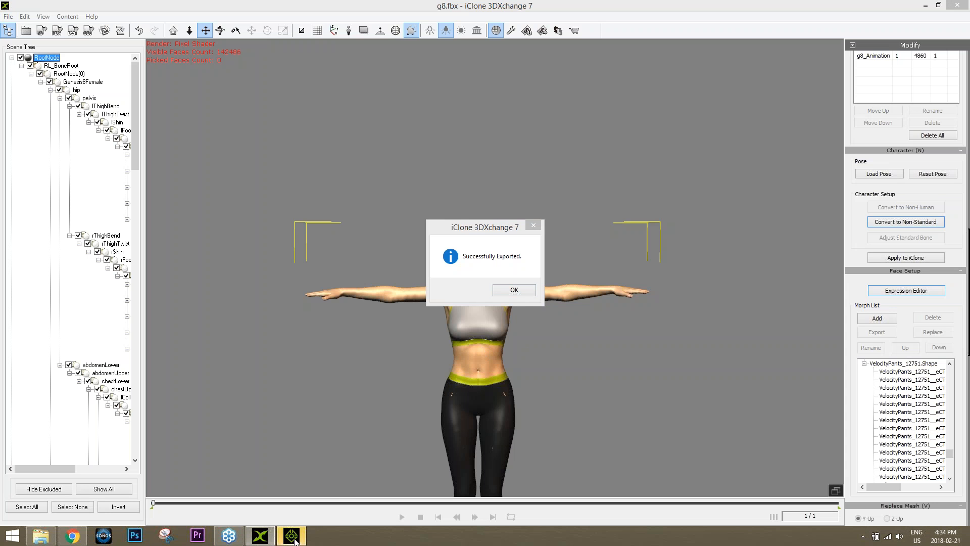
# Dismiss the iClone welcome screen and load the G8 Female Facial_Face Closeup project from the desktop
pyautogui.click(293, 537)
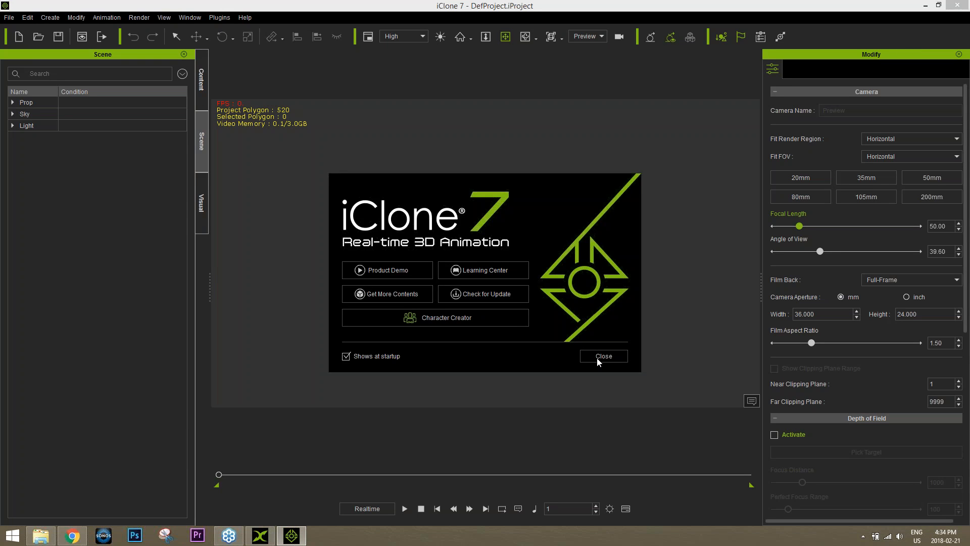
pyautogui.click(597, 359)
pyautogui.click(968, 542)
pyautogui.click(327, 178)
pyautogui.moveTo(328, 186); pyautogui.dragTo(501, 265)
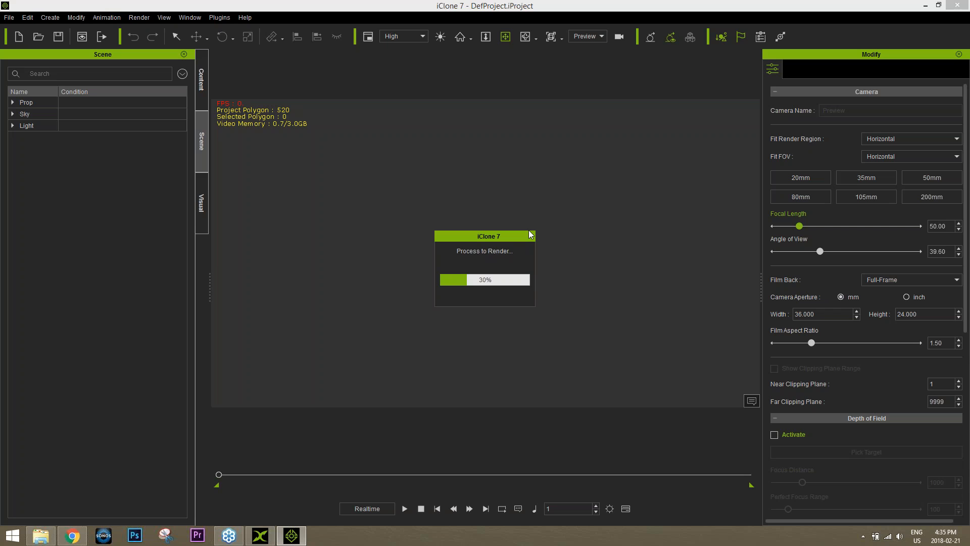
# Acknowledge the successful export and close 3DXchange without exporting again
pyautogui.click(260, 535)
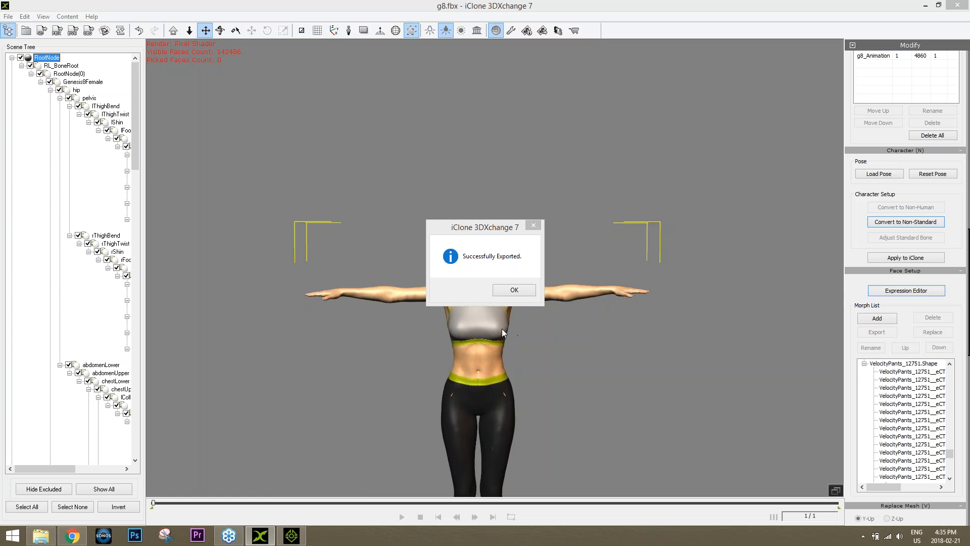
pyautogui.click(514, 289)
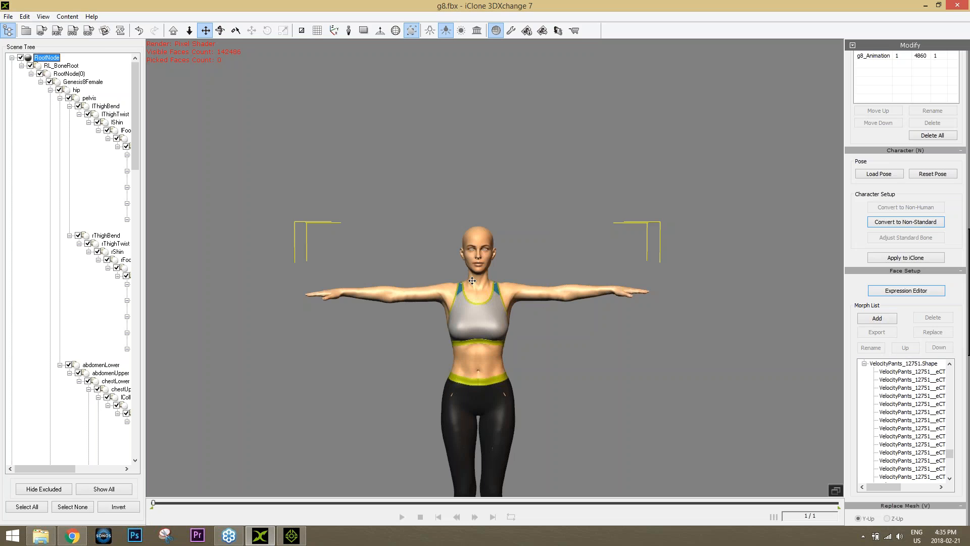
pyautogui.click(957, 5)
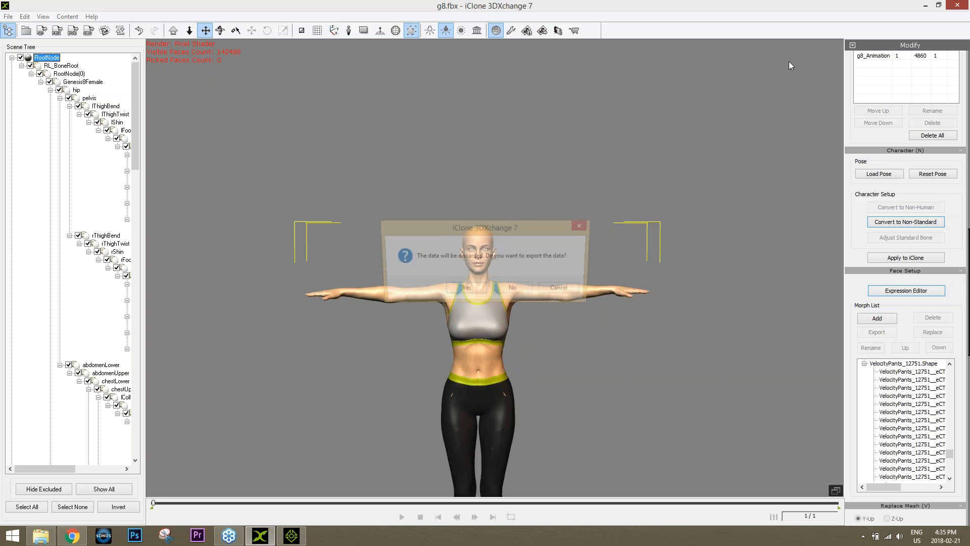
pyautogui.click(523, 290)
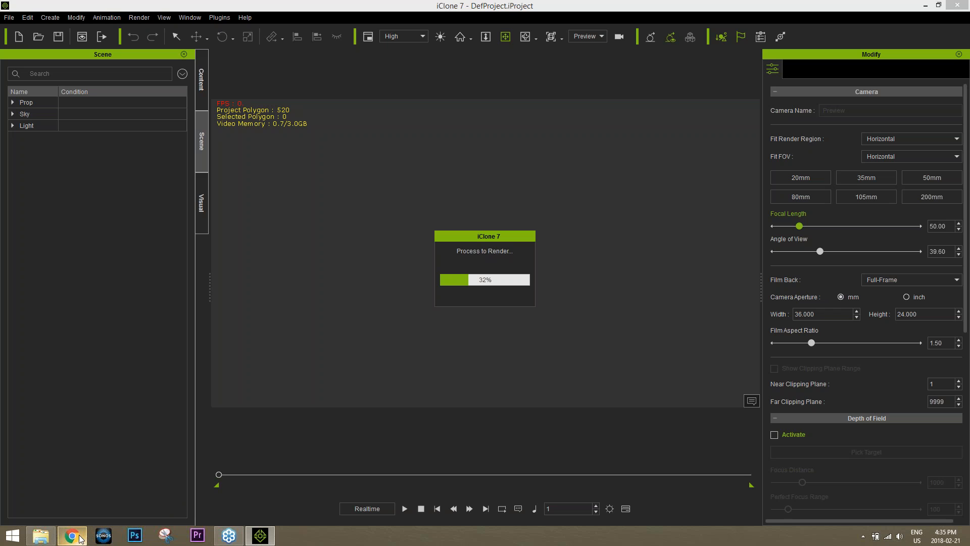
pyautogui.moveTo(80, 538)
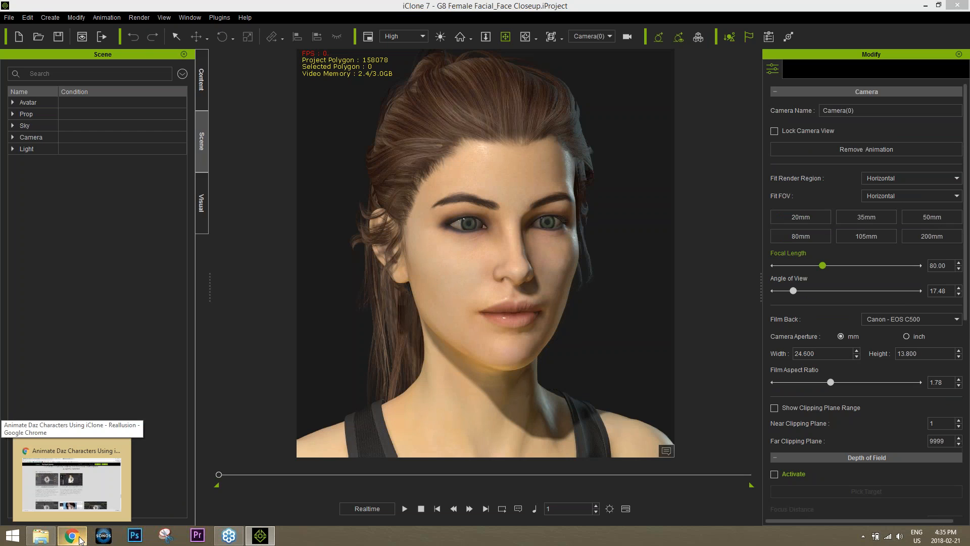
pyautogui.click(80, 539)
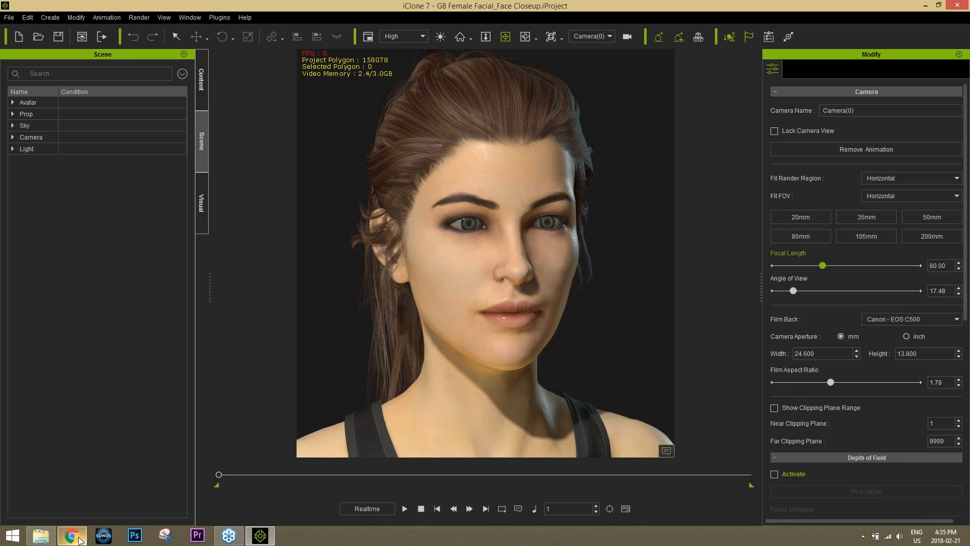
# Reload Mixamo in Chrome by entering mixamo.com in the address bar
pyautogui.click(80, 539)
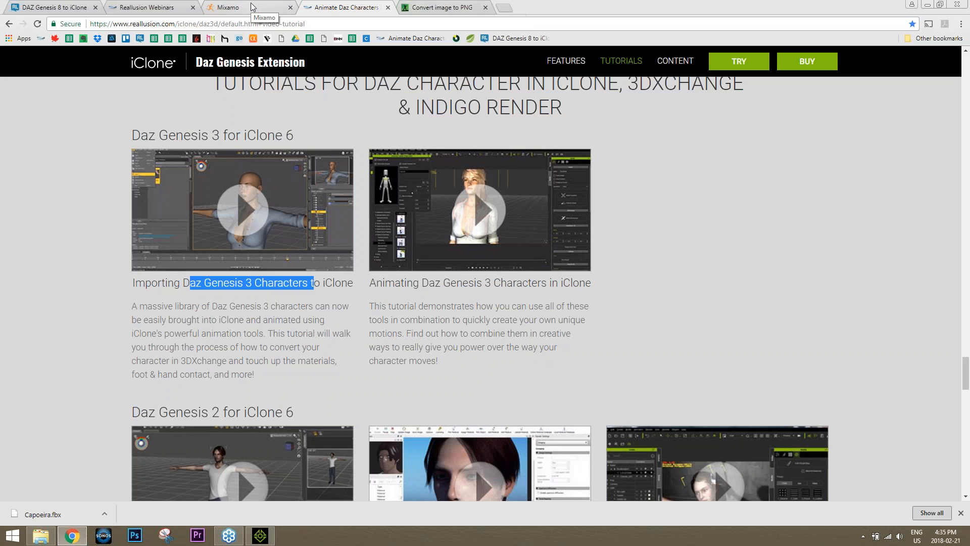
pyautogui.click(252, 7)
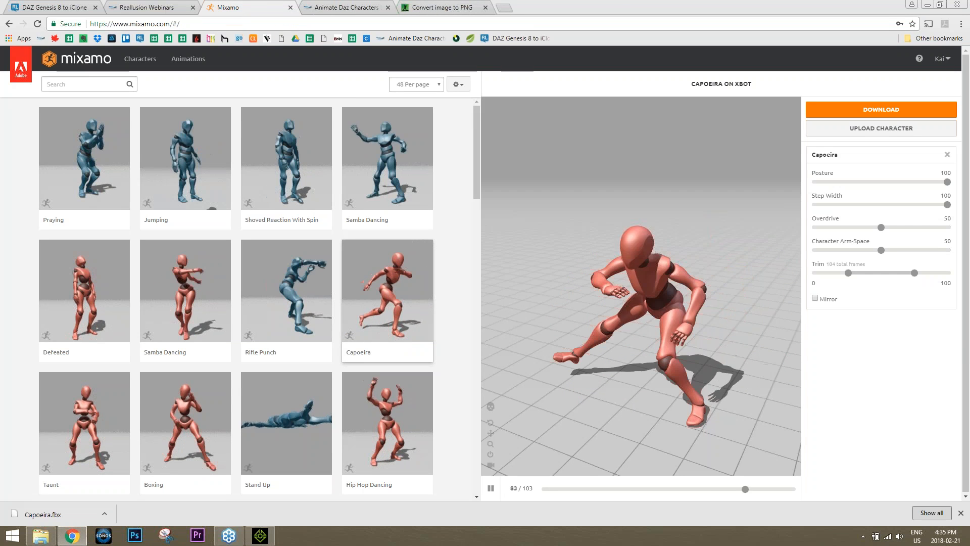
pyautogui.click(208, 20)
pyautogui.write('miza')
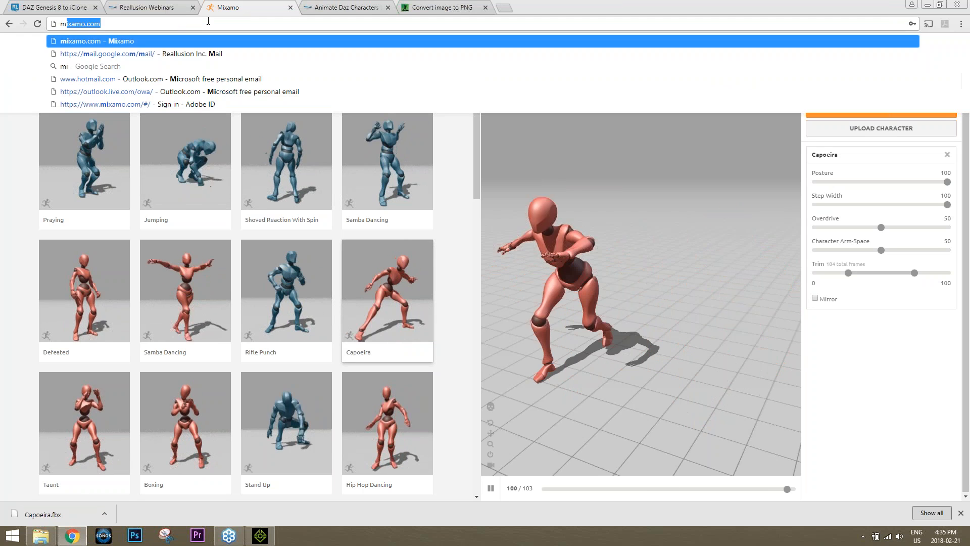
pyautogui.press('BackSpace')
pyautogui.press('BackSpace')
pyautogui.write('xam')
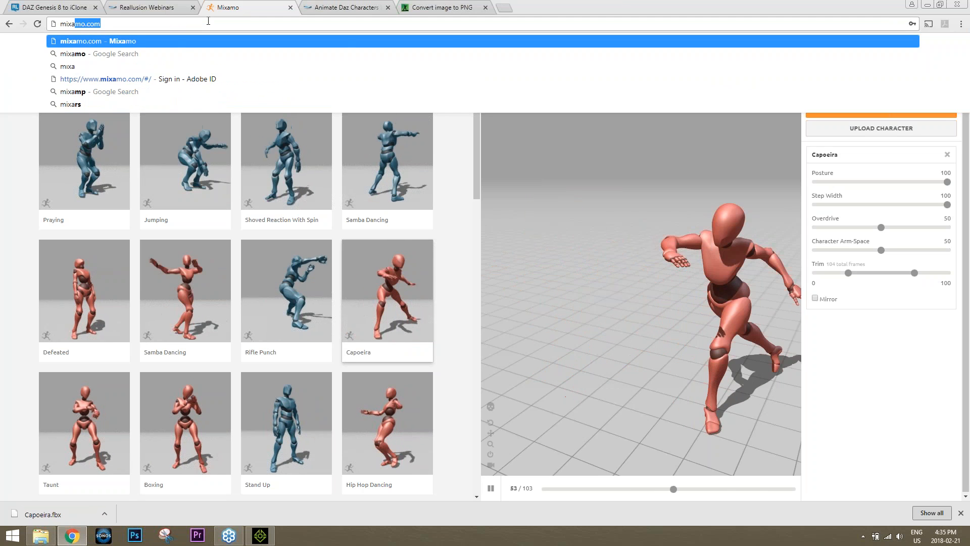
pyautogui.press('Return')
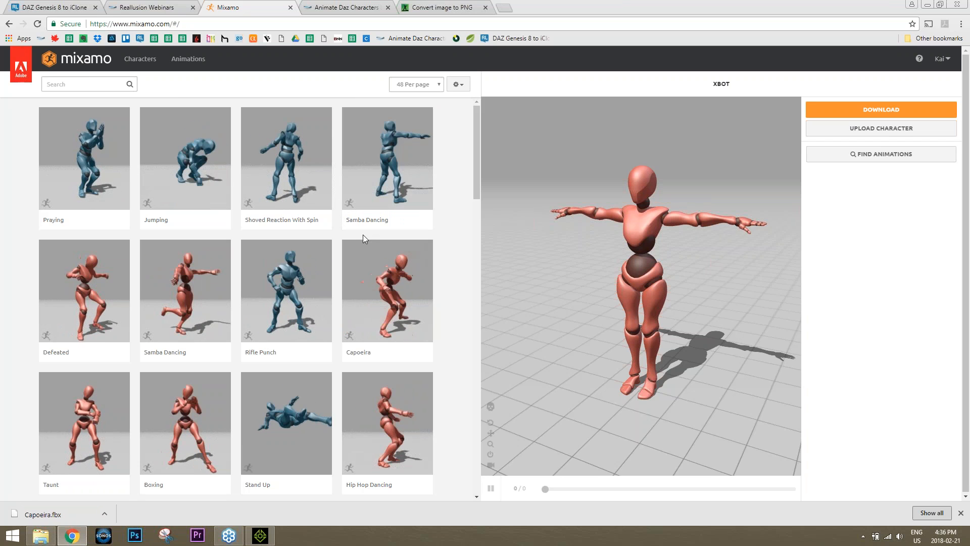
# Download the Samba Dancing animation as FBX without skin, then show the desktop
pyautogui.click(201, 295)
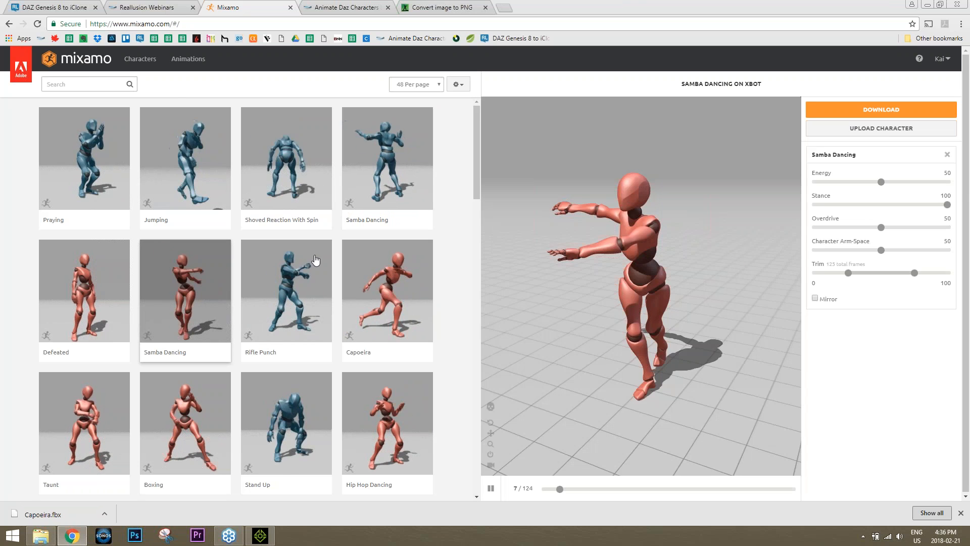
pyautogui.scroll(5, 646, 292)
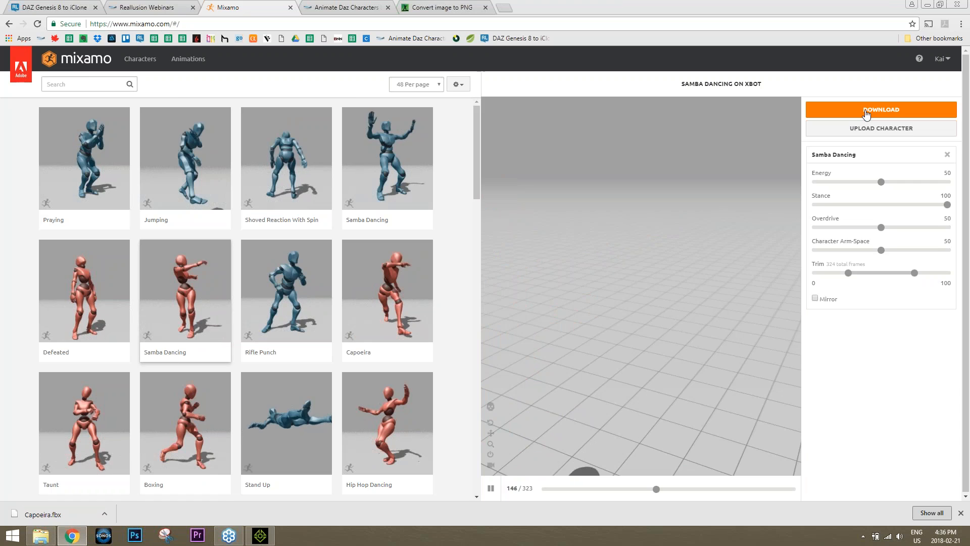
pyautogui.click(881, 109)
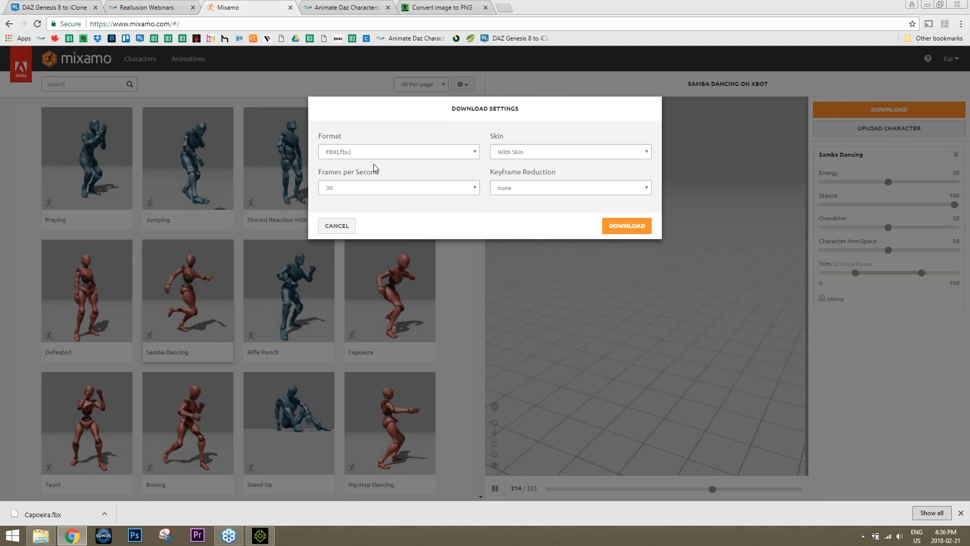
pyautogui.click(517, 153)
pyautogui.click(514, 171)
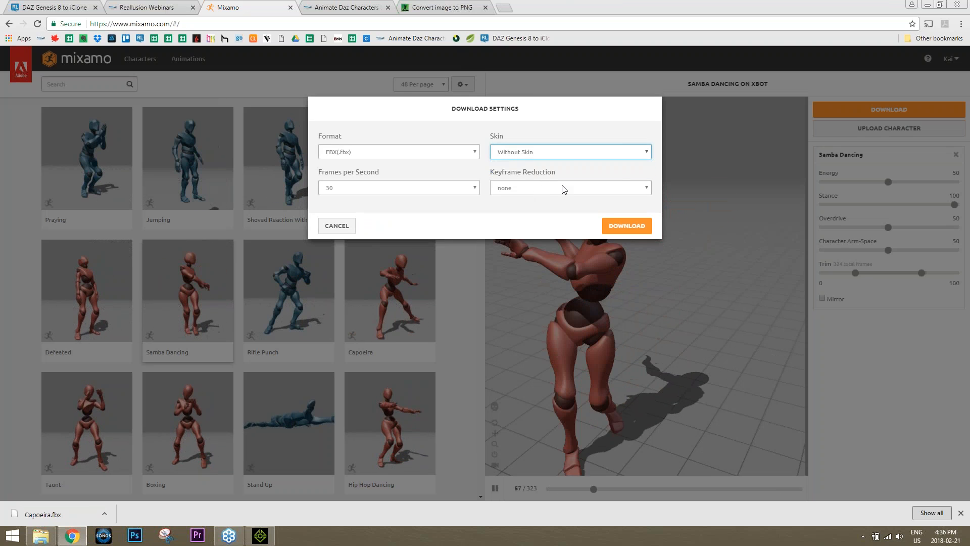
pyautogui.click(627, 225)
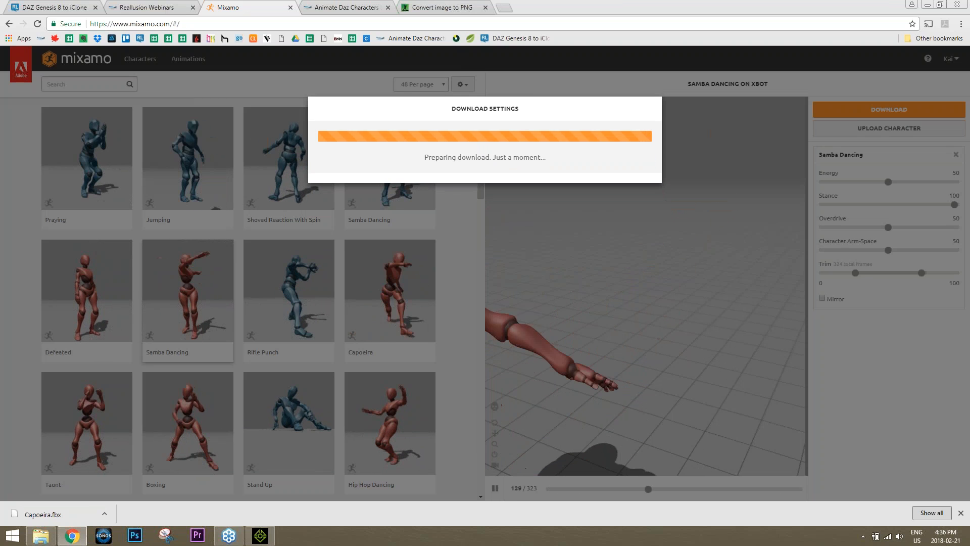
pyautogui.press('super+d')
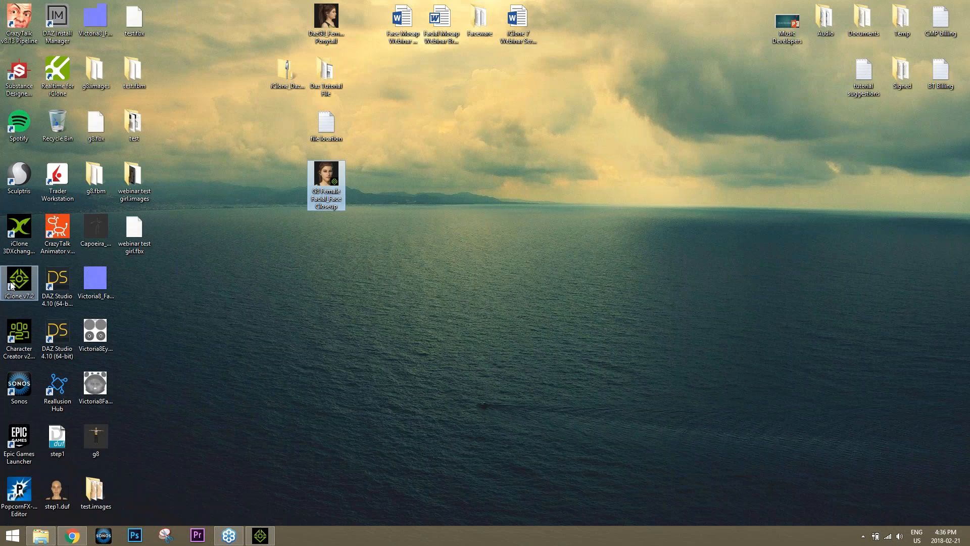
# Launch 3DXchange 7 and drag Samba Dancing.fbx from Chrome's download shelf into it
pyautogui.doubleClick(17, 237)
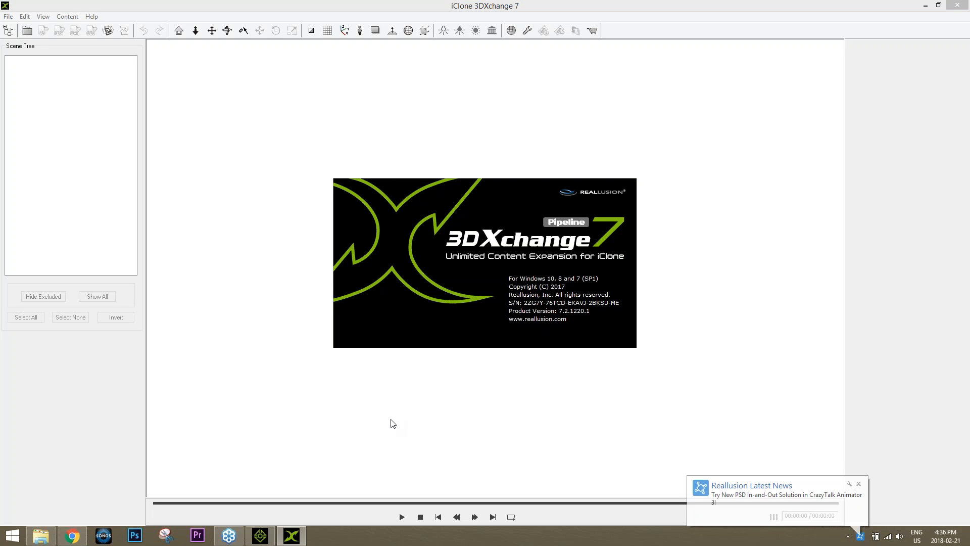
pyautogui.click(858, 484)
pyautogui.click(83, 540)
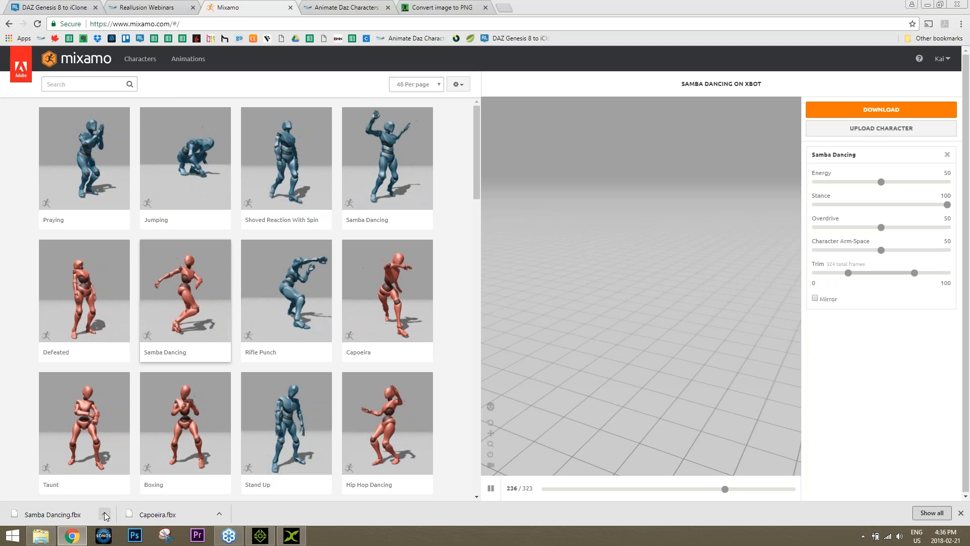
pyautogui.click(104, 514)
pyautogui.moveTo(55, 516); pyautogui.dragTo(500, 291)
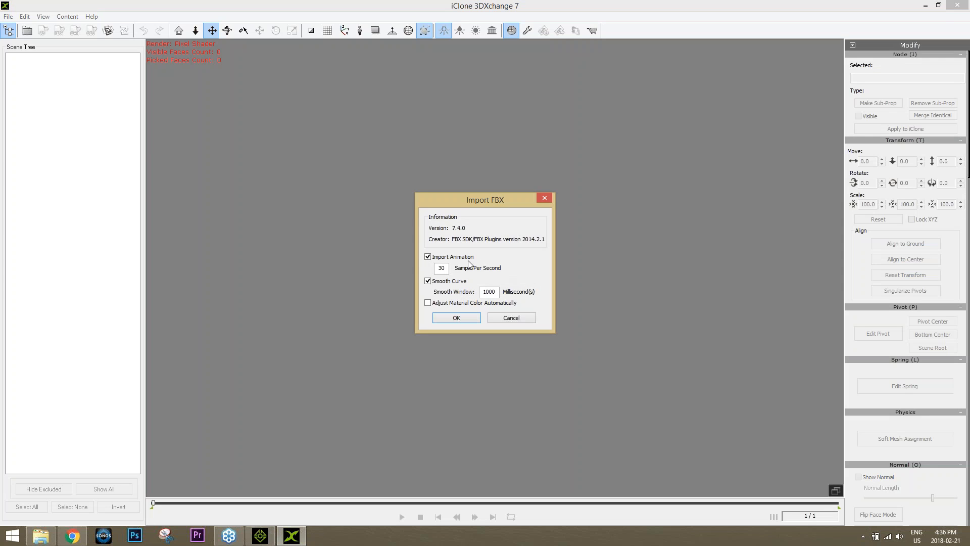
# Import Samba Dancing.fbx with animation and convert its Mixamo skeleton to a non-standard character
pyautogui.click(469, 319)
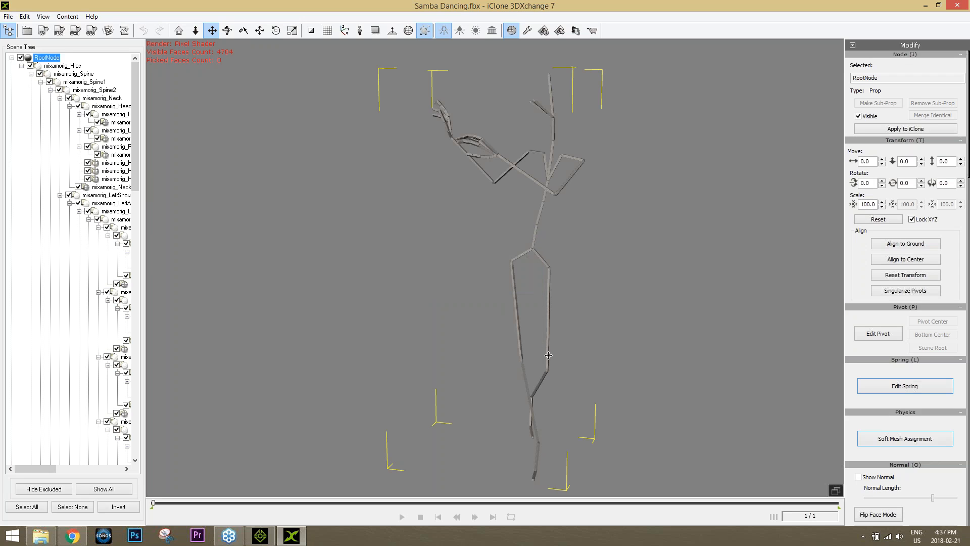
pyautogui.moveTo(967, 203); pyautogui.dragTo(968, 397)
pyautogui.click(906, 280)
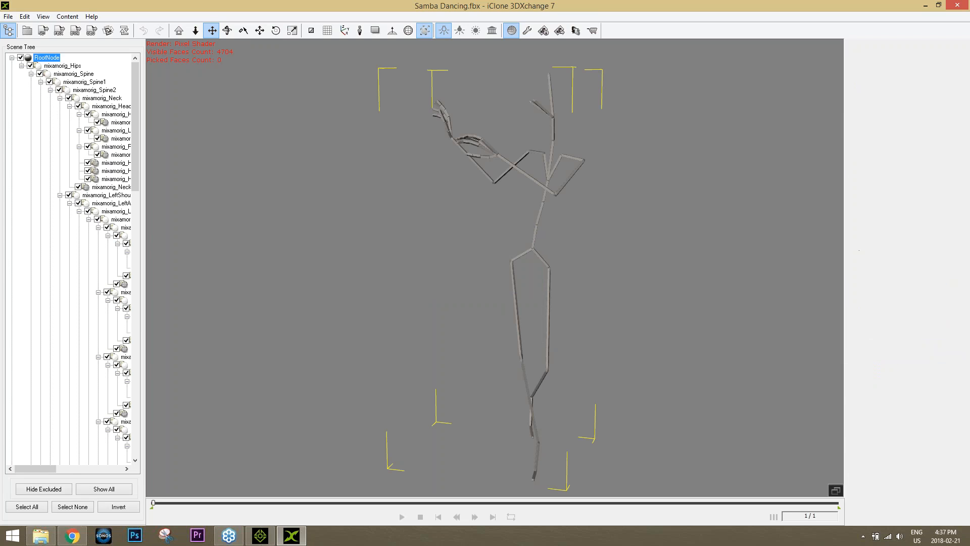
# Apply the Maya Human-IK characterization preset and load the T-pose onto the skeleton
pyautogui.click(905, 87)
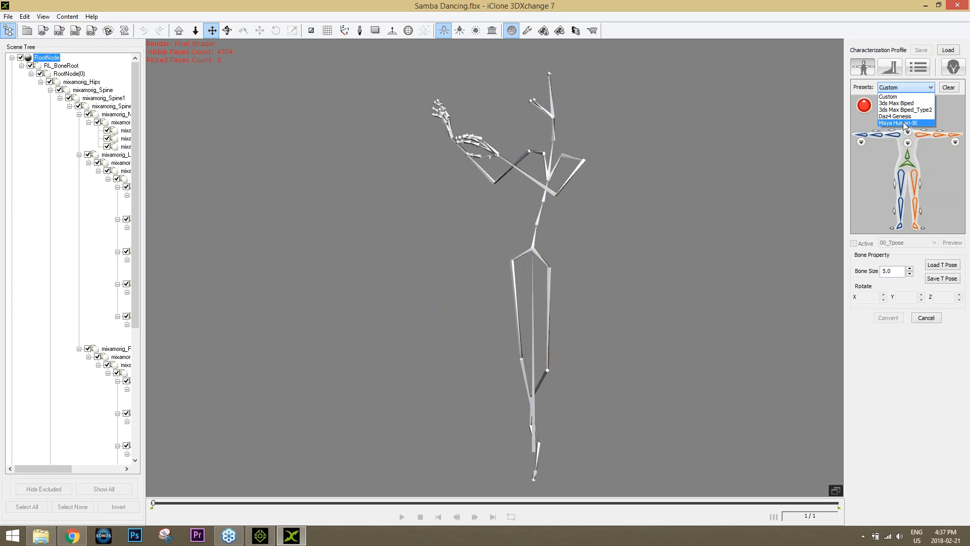
pyautogui.click(902, 122)
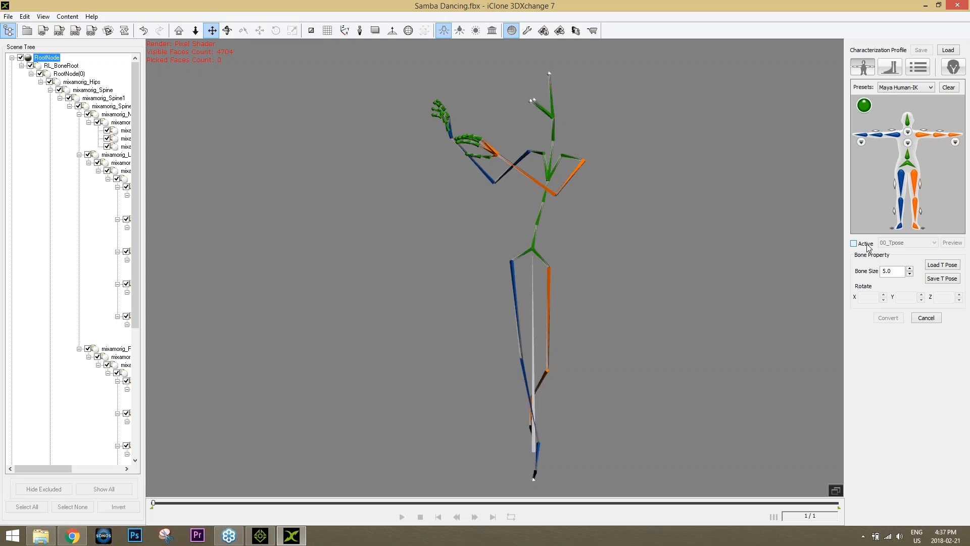
pyautogui.click(854, 244)
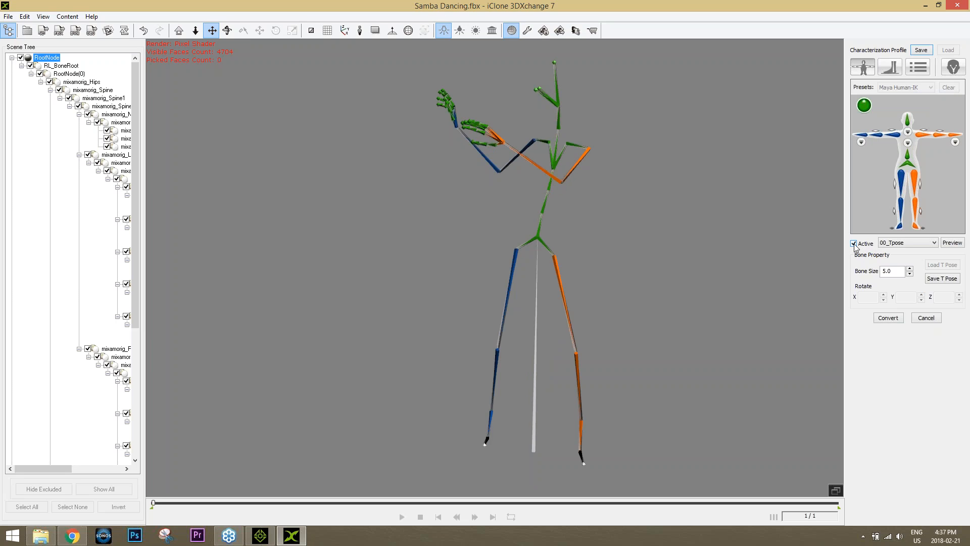
pyautogui.click(853, 243)
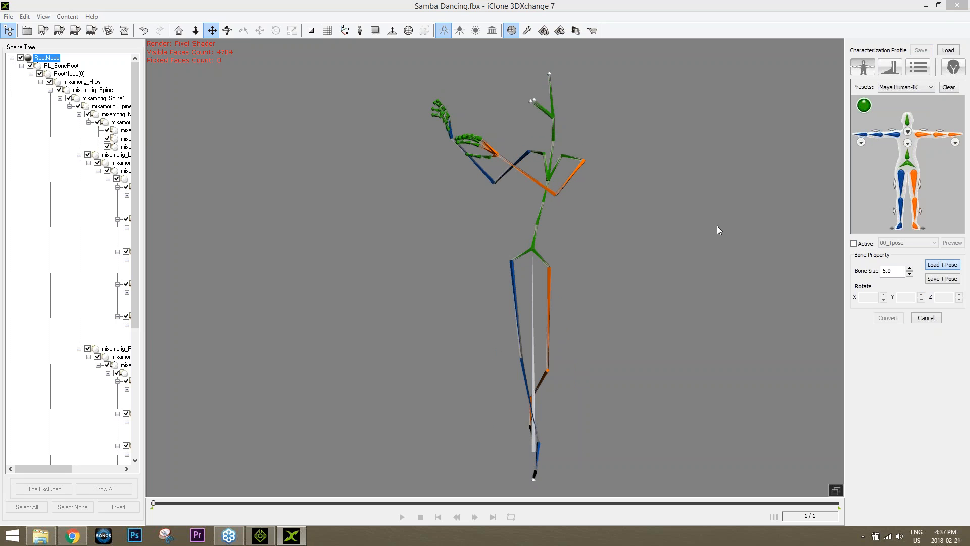
pyautogui.doubleClick(333, 225)
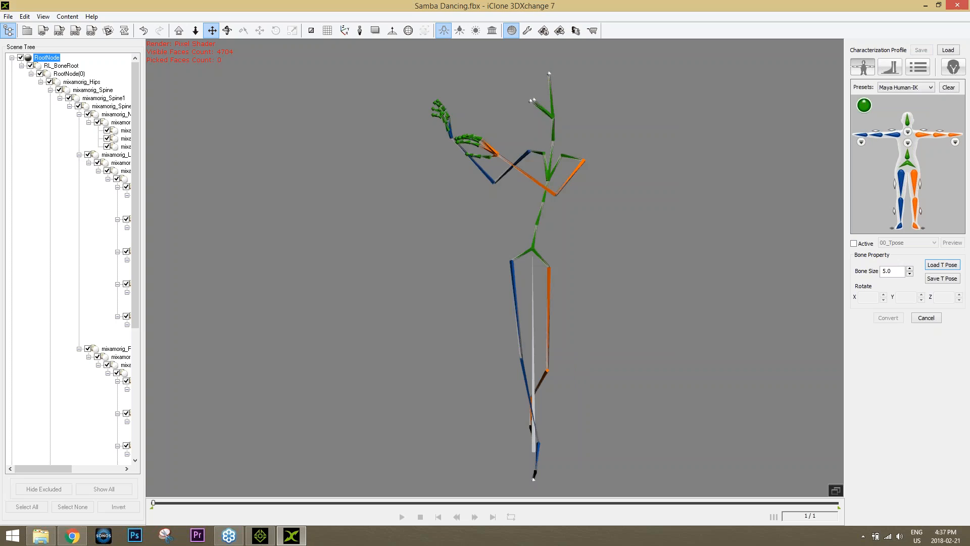
# Rotate the mixamorig_Hips joint upright so the skeleton stands on X
pyautogui.click(529, 249)
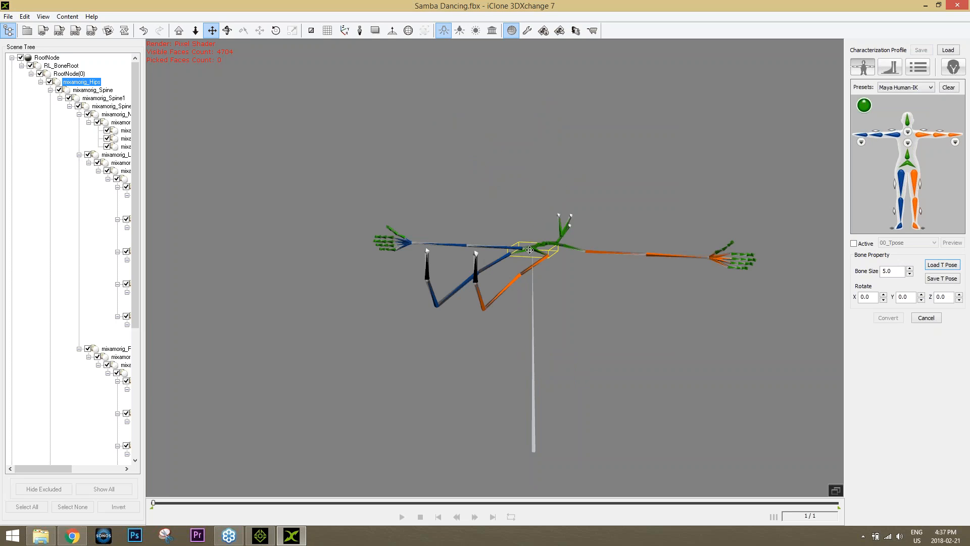
pyautogui.press('e')
pyautogui.moveTo(524, 204); pyautogui.dragTo(521, 258)
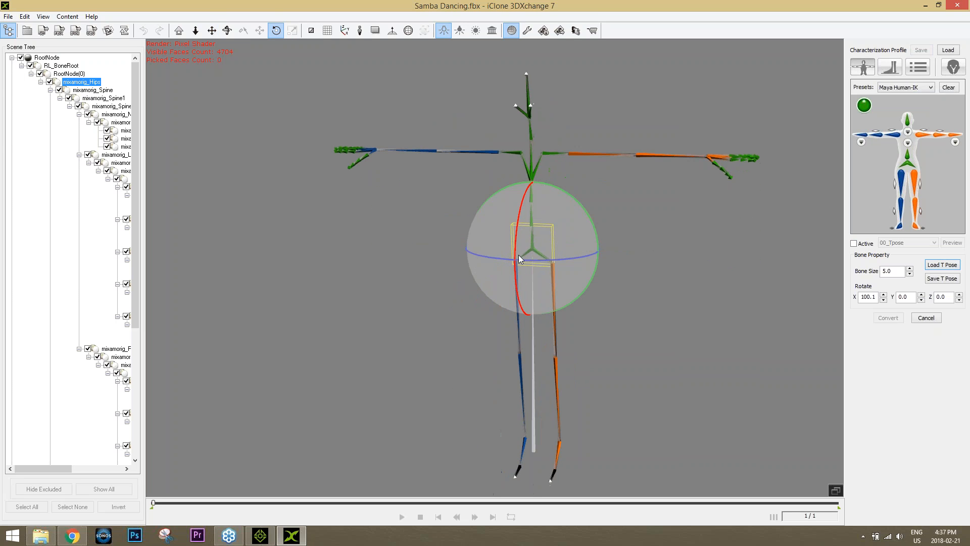
pyautogui.moveTo(671, 307); pyautogui.dragTo(411, 294, button='right')
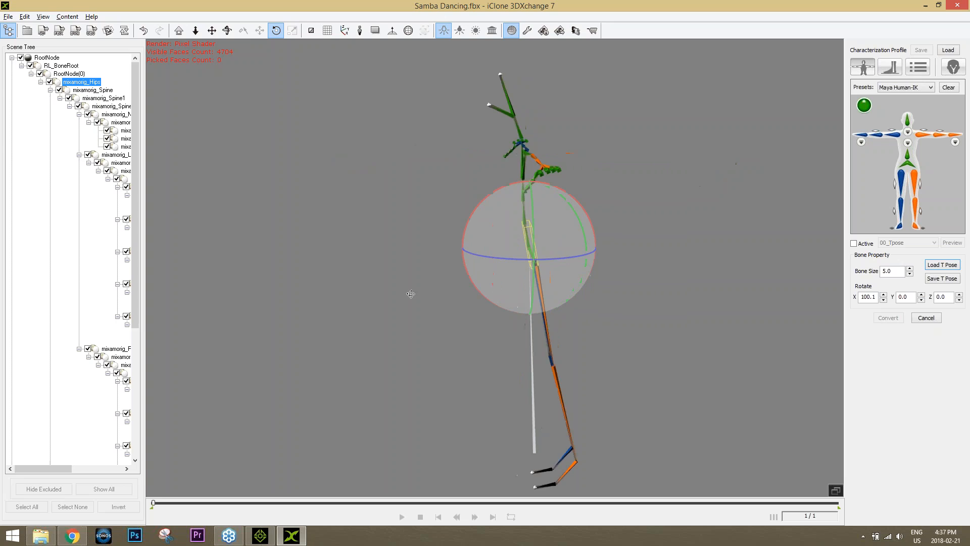
pyautogui.moveTo(581, 206); pyautogui.dragTo(583, 209)
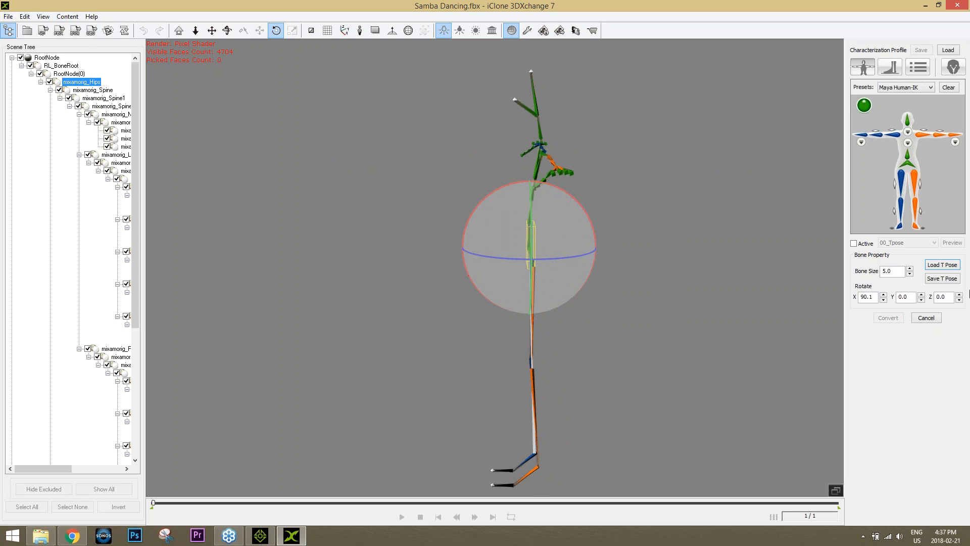
pyautogui.moveTo(874, 297); pyautogui.dragTo(864, 297)
# Set hips Rotate X to 90, activate characterization, and auto-set foot spacing and height
pyautogui.write('90')
pyautogui.click(917, 67)
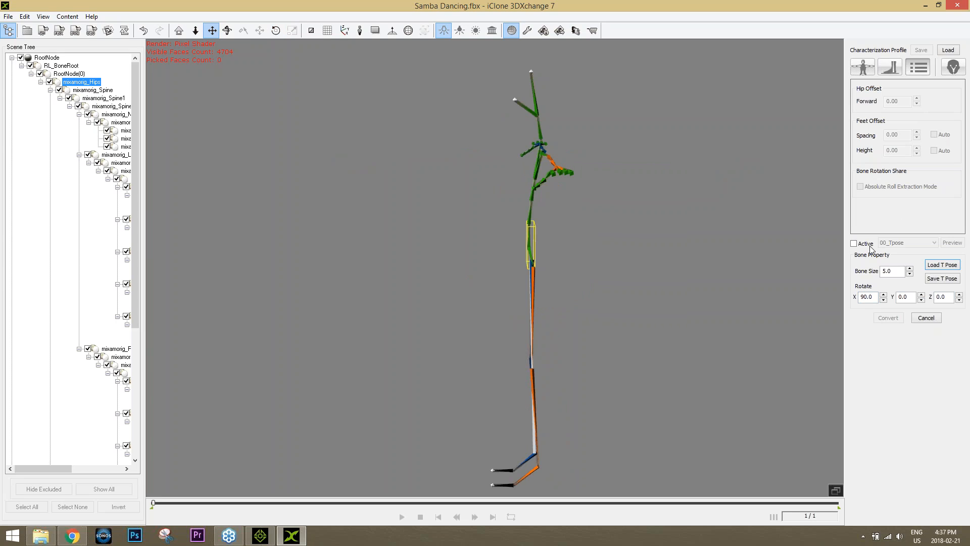
pyautogui.click(853, 243)
pyautogui.click(934, 134)
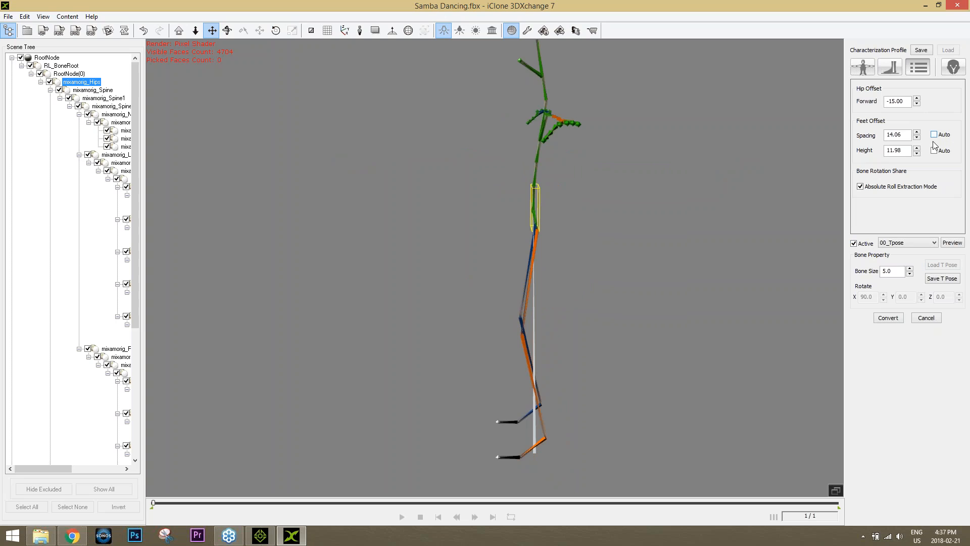
pyautogui.click(934, 151)
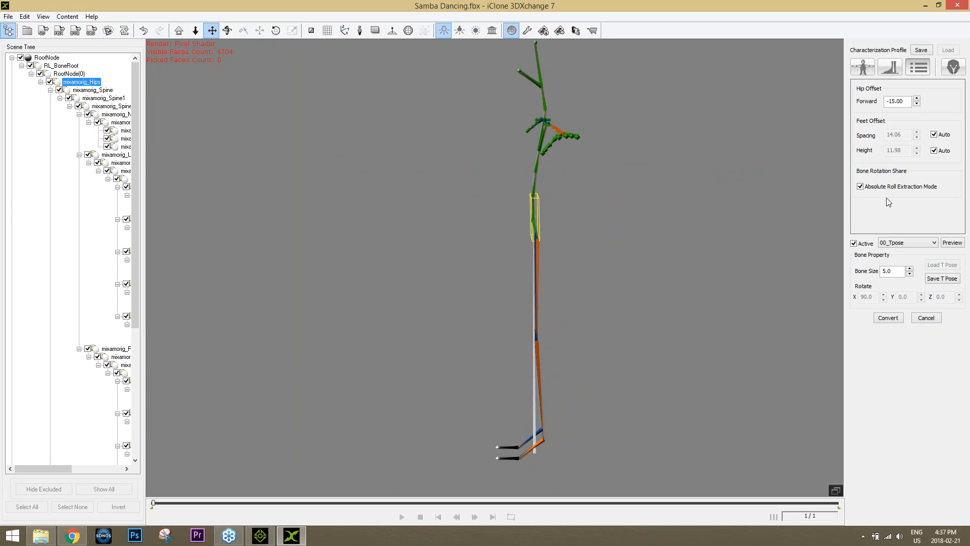
# Preview the 07_Lower03 Calibration motion, then switch the test motion to 00_Tpose
pyautogui.moveTo(487, 283); pyautogui.dragTo(710, 238, button='right')
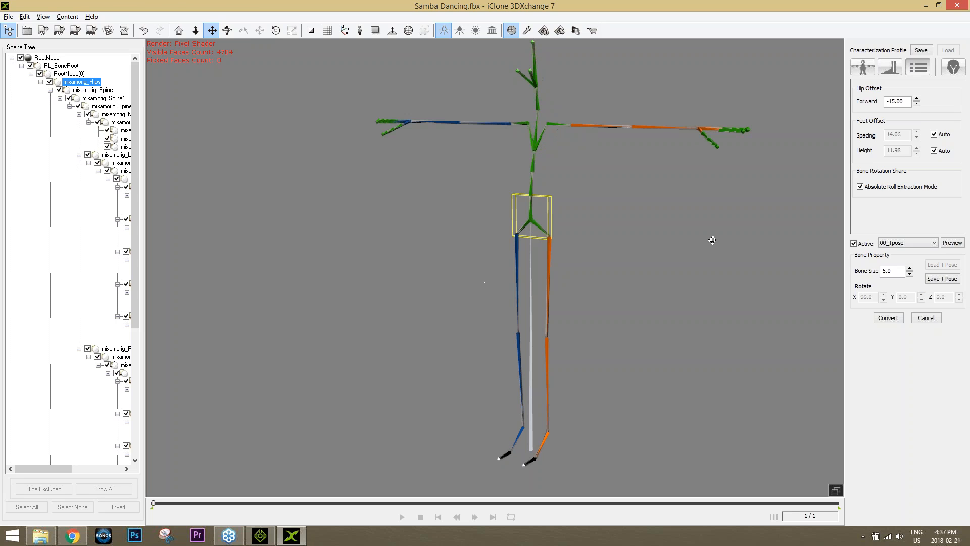
pyautogui.click(934, 243)
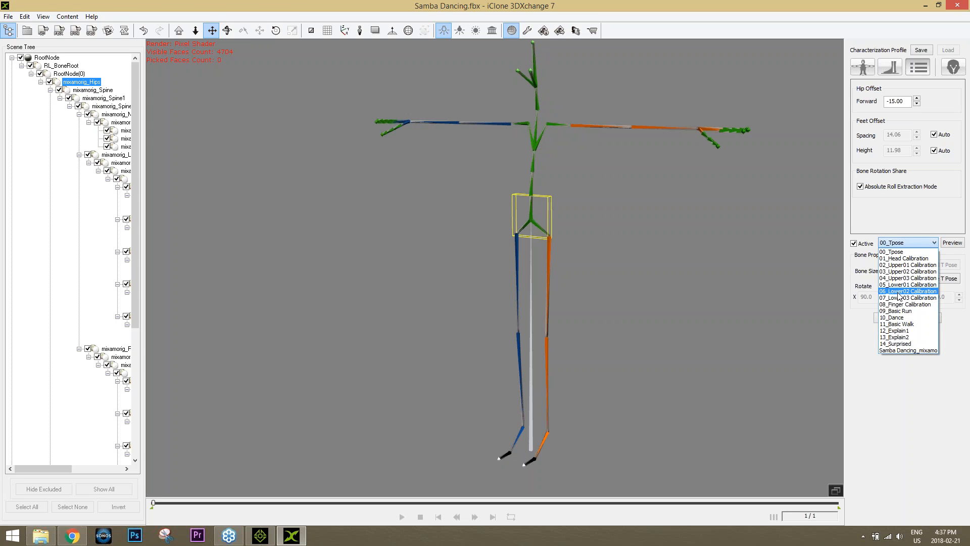
pyautogui.click(904, 298)
pyautogui.click(952, 243)
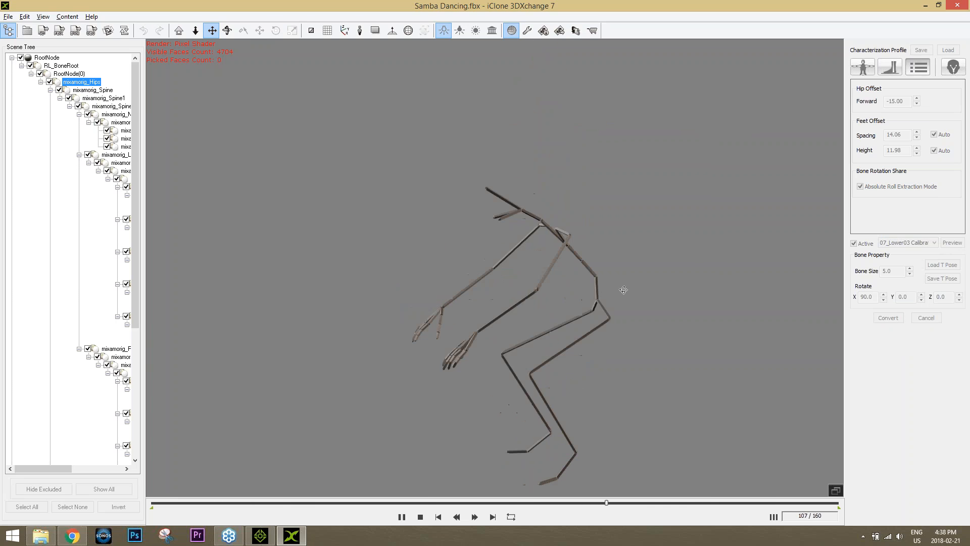
pyautogui.click(420, 518)
pyautogui.click(900, 243)
pyautogui.click(899, 251)
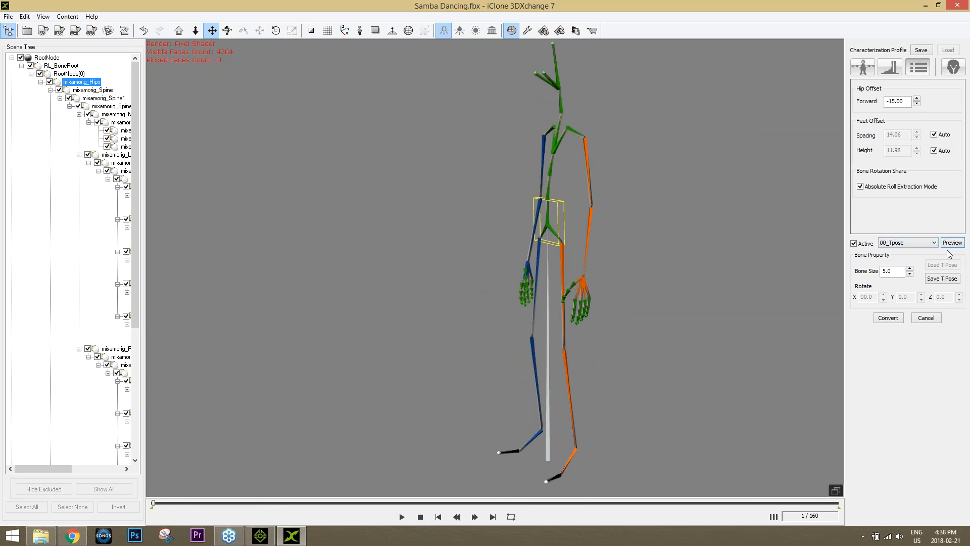
pyautogui.click(949, 245)
pyautogui.moveTo(532, 241); pyautogui.dragTo(562, 240, button='right')
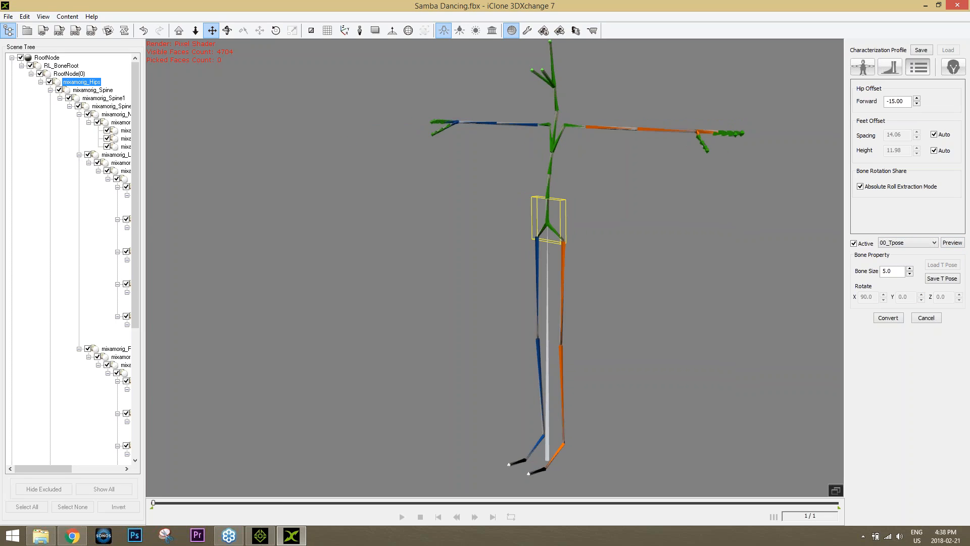
# Convert the characterized skeleton and acknowledge the Motion Library update message
pyautogui.click(888, 317)
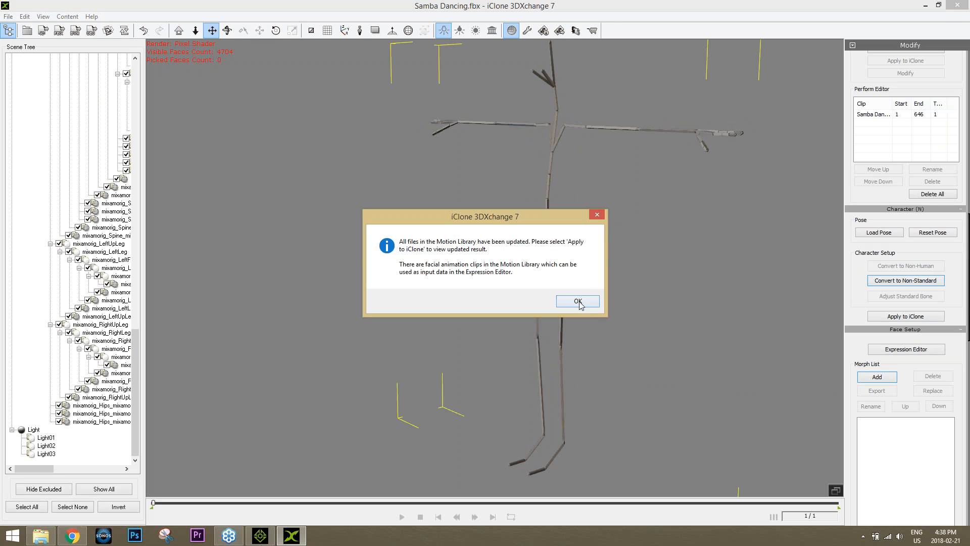
pyautogui.click(577, 301)
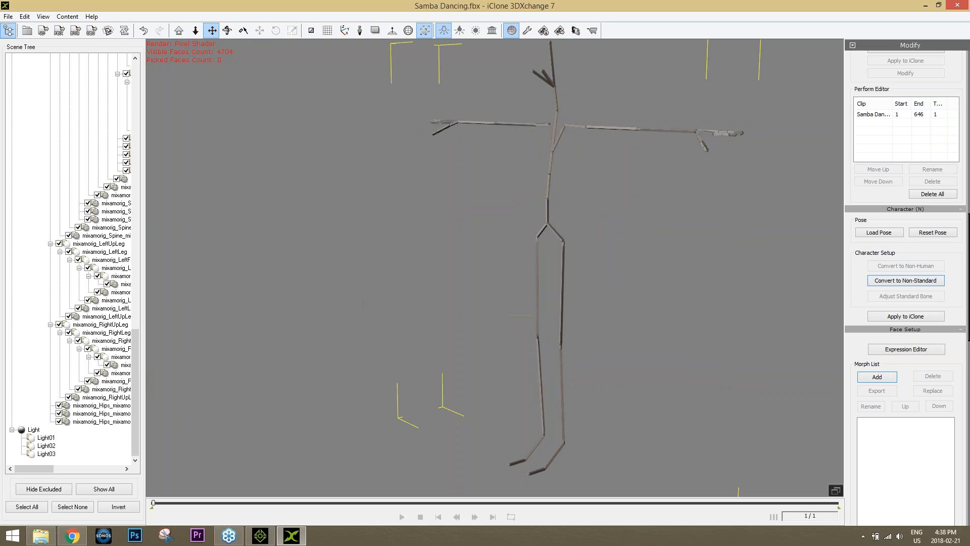
pyautogui.moveTo(547, 239); pyautogui.dragTo(512, 283)
pyautogui.moveTo(630, 251); pyautogui.dragTo(550, 283, button='right')
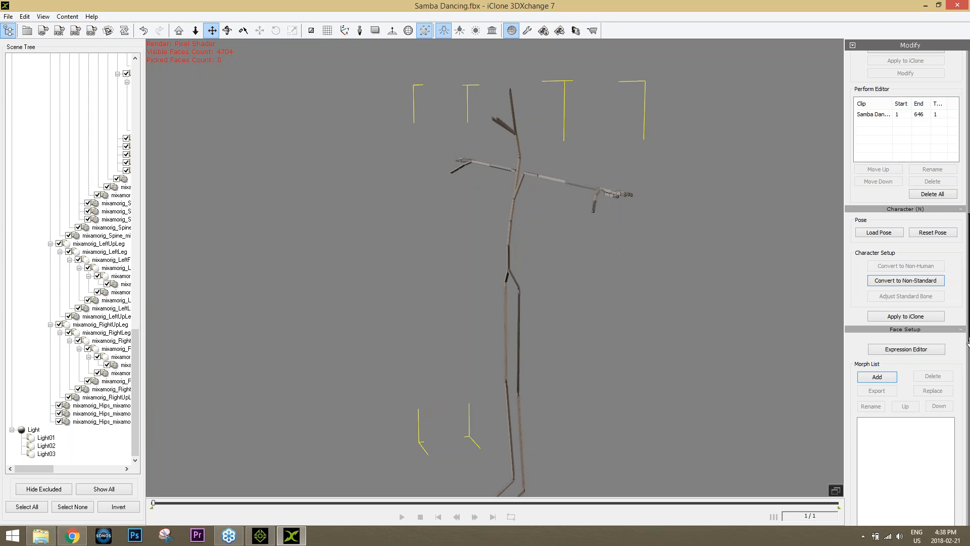
pyautogui.scroll(5, 869, 277)
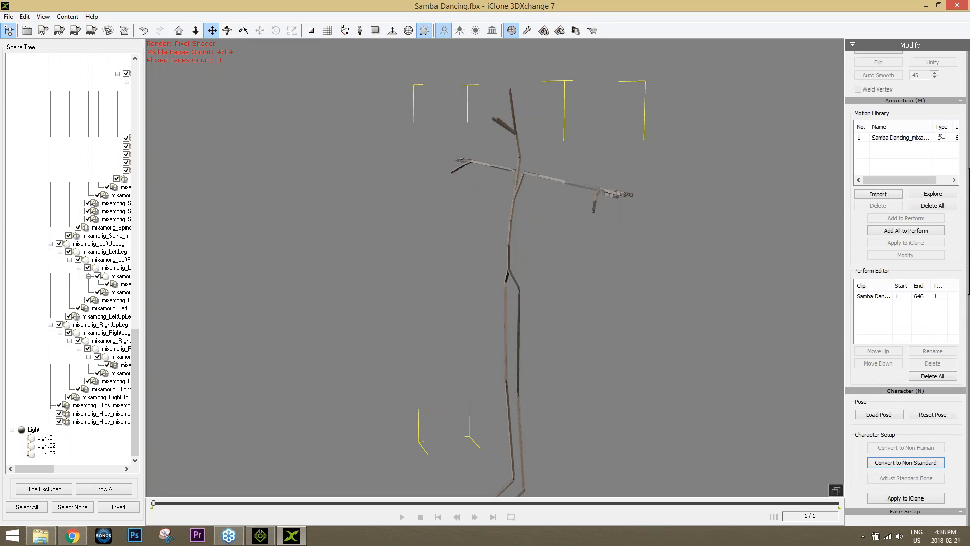
# Rename the Samba Dancing clip in the Perform Editor to 'Sassy Samba'
pyautogui.click(882, 298)
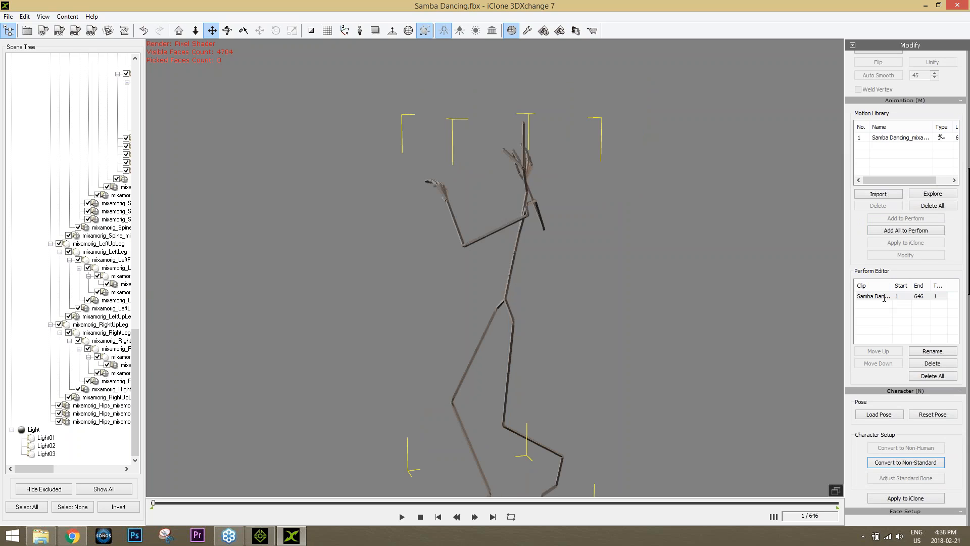
pyautogui.moveTo(865, 297); pyautogui.dragTo(911, 294)
pyautogui.press('BackSpace')
pyautogui.press('BackSpace')
pyautogui.press('BackSpace')
pyautogui.press('BackSpace')
pyautogui.press('BackSpace')
pyautogui.press('BackSpace')
pyautogui.press('BackSpace')
pyautogui.press('BackSpace')
pyautogui.press('BackSpace')
pyautogui.press('BackSpace')
pyautogui.press('BackSpace')
pyautogui.press('BackSpace')
pyautogui.press('BackSpace')
pyautogui.press('BackSpace')
pyautogui.press('BackSpace')
pyautogui.press('BackSpace')
pyautogui.press('BackSpace')
pyautogui.press('Return')
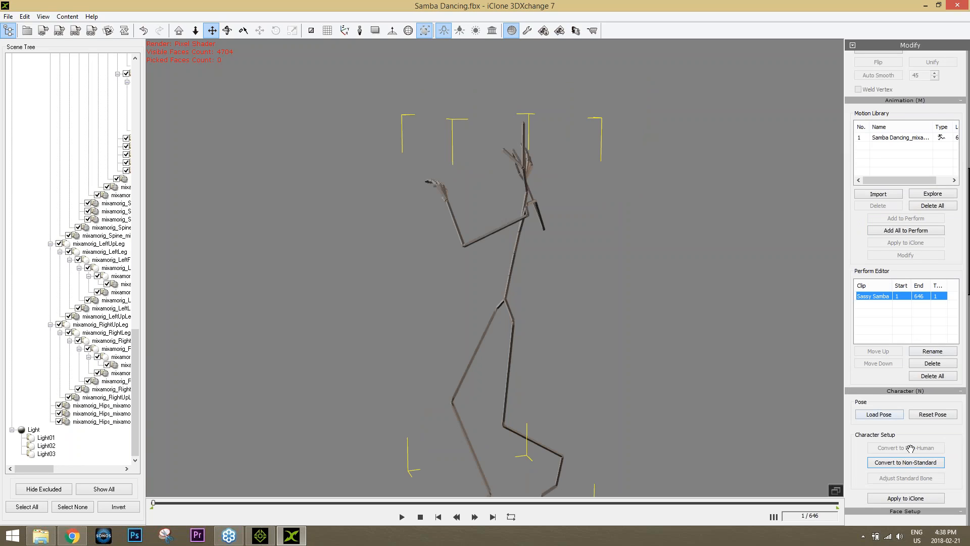
# Export Sassy Samba as animation only, no geometry, to the Default destination folder
pyautogui.click(49, 31)
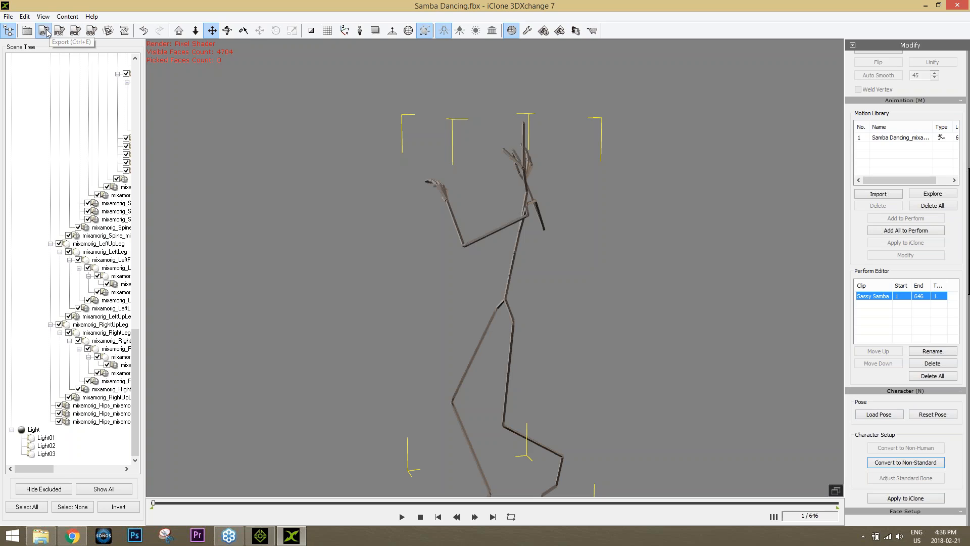
pyautogui.click(441, 149)
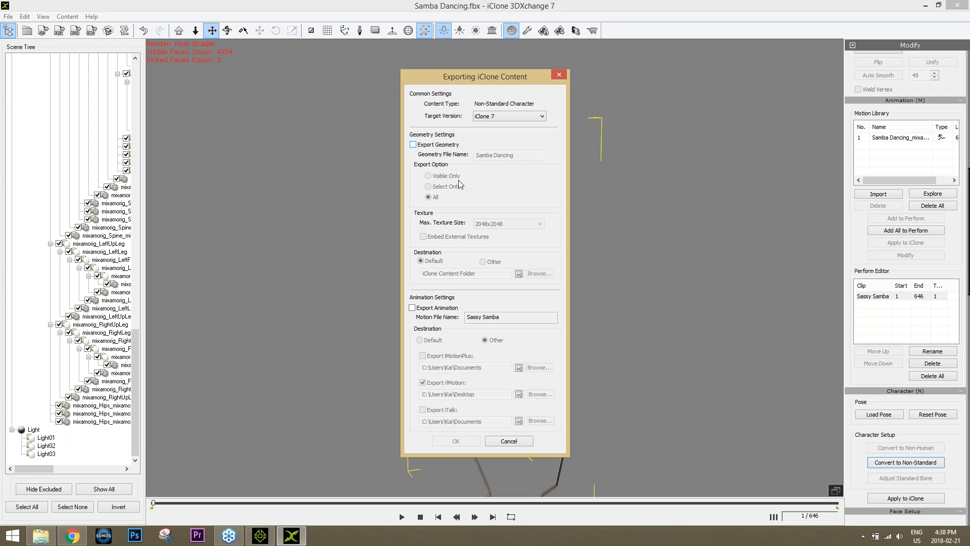
pyautogui.click(445, 308)
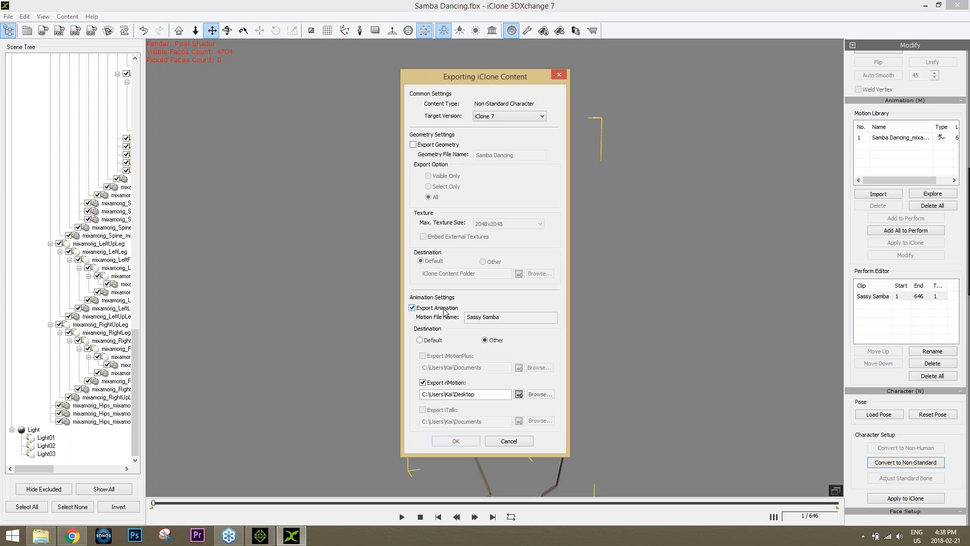
pyautogui.click(433, 342)
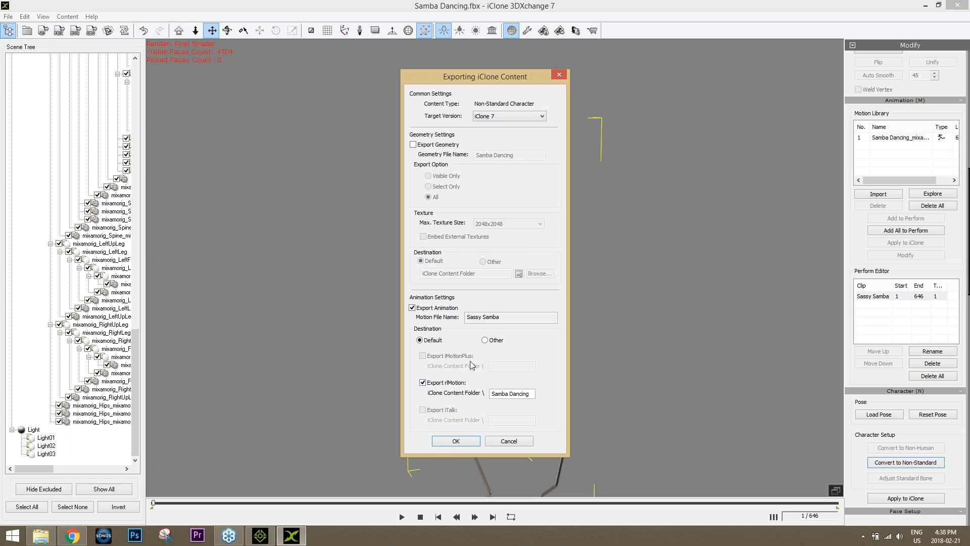
pyautogui.click(456, 441)
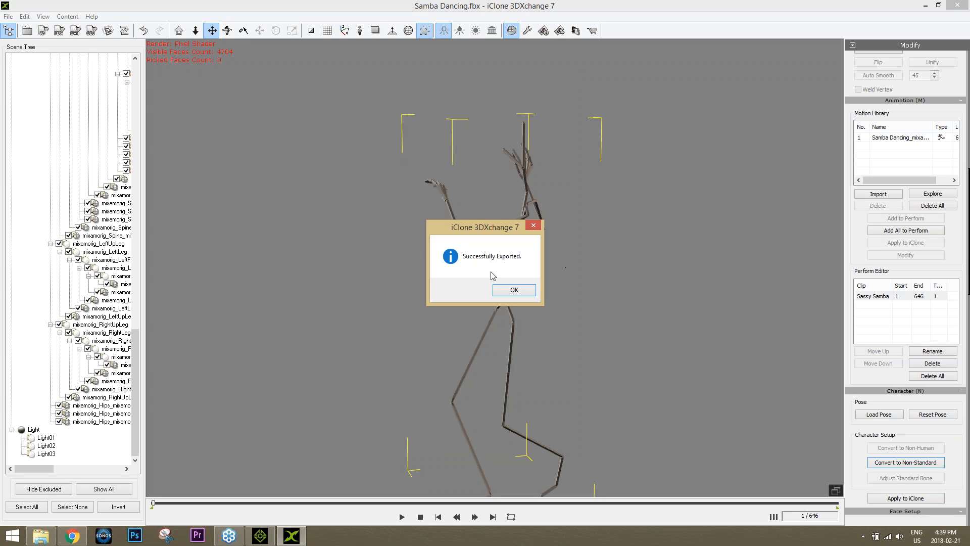
pyautogui.press('Return')
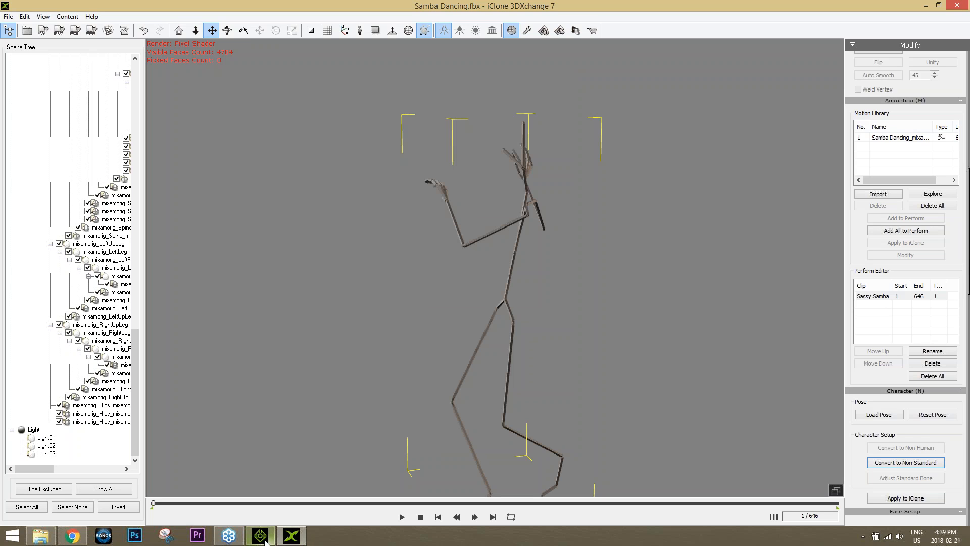
# Close 3DXchange without exporting, close the Mixamo tab, and return to iClone 7
pyautogui.click(290, 540)
pyautogui.click(290, 539)
pyautogui.click(512, 291)
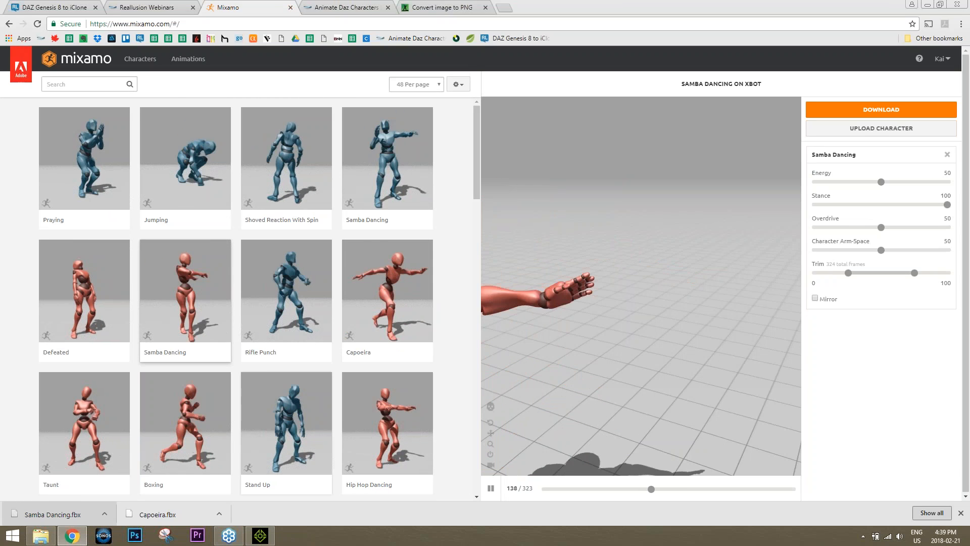
pyautogui.click(290, 7)
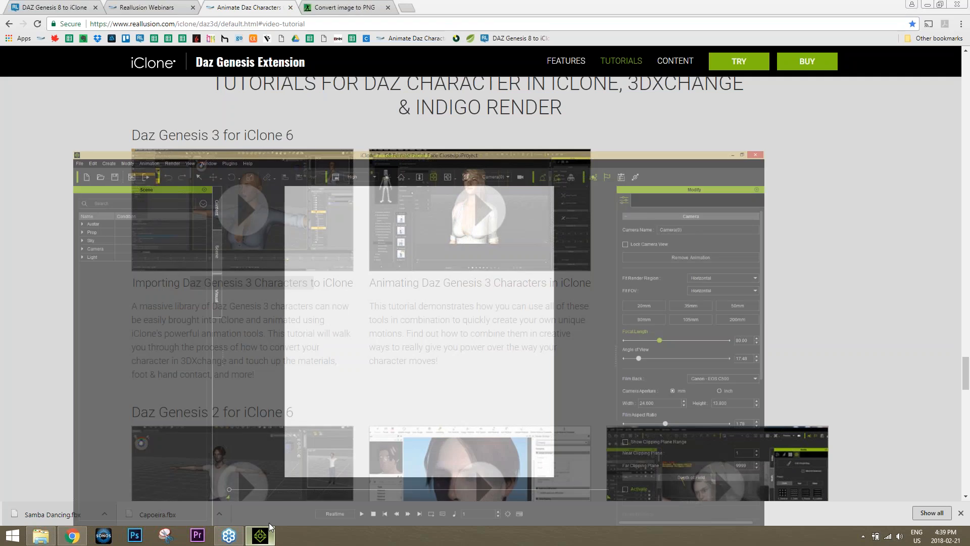
pyautogui.click(260, 535)
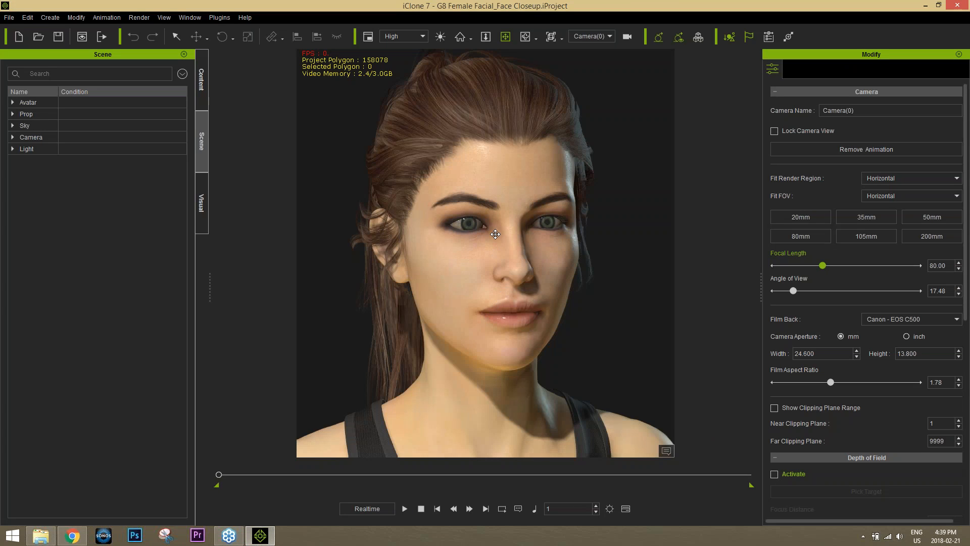
# Load the cool daz chick avatar from Content > Character > Custom > Avatar into the viewport
pyautogui.click(203, 81)
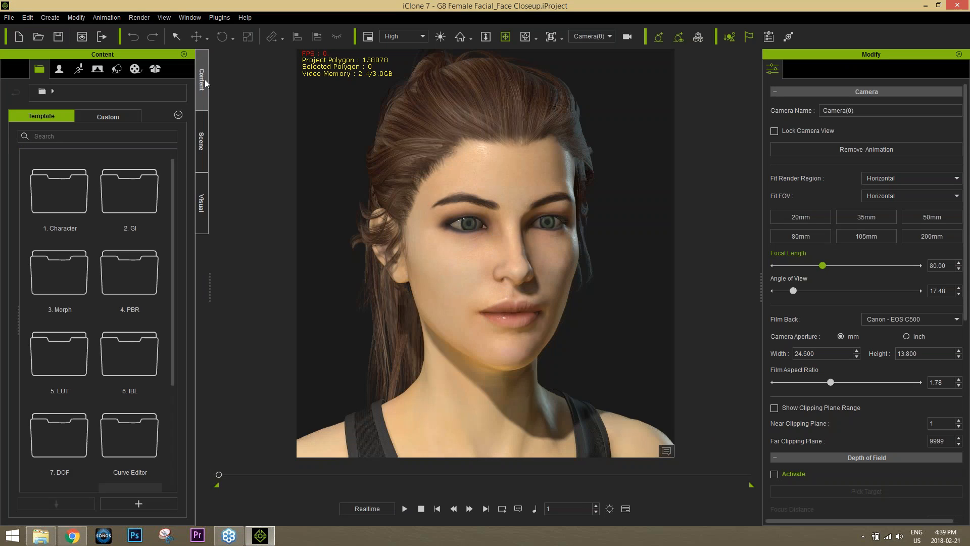
pyautogui.click(61, 69)
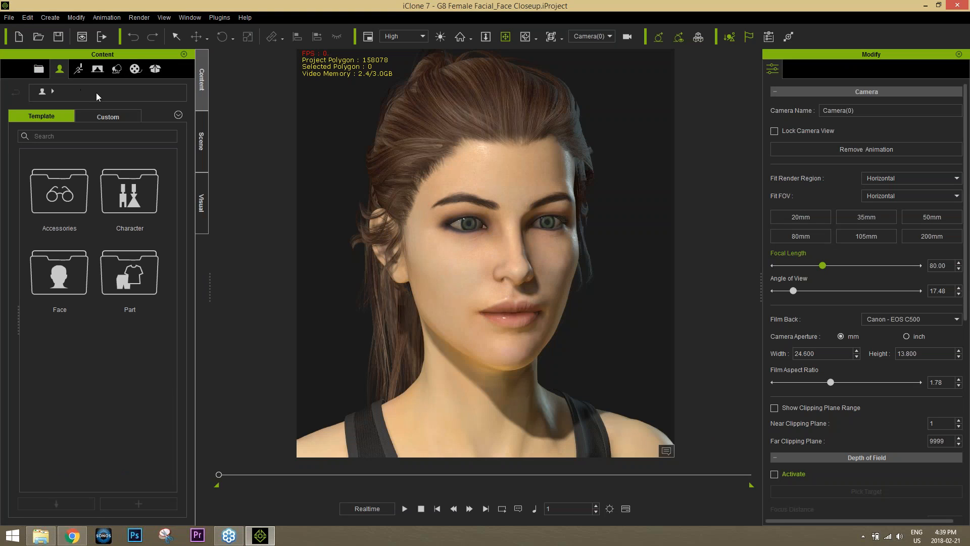
pyautogui.click(108, 117)
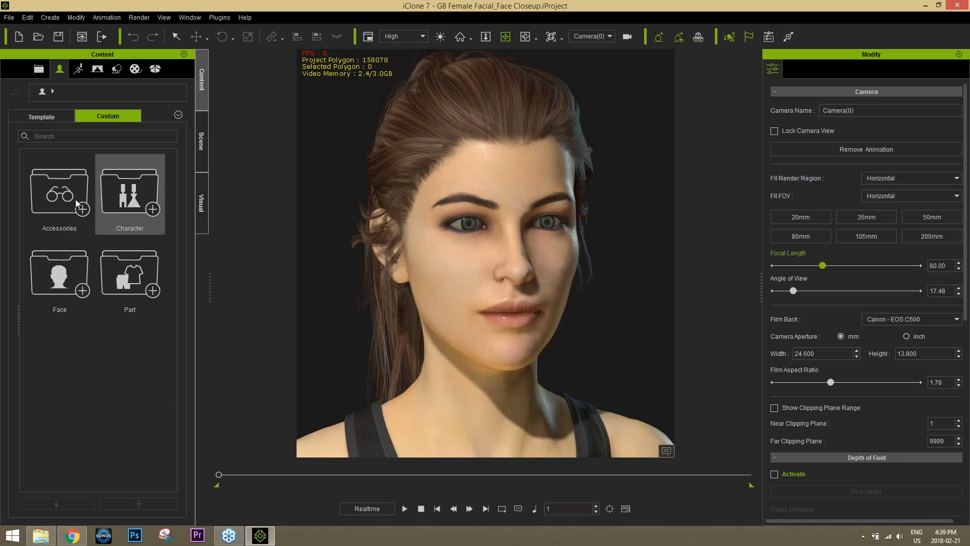
pyautogui.doubleClick(143, 196)
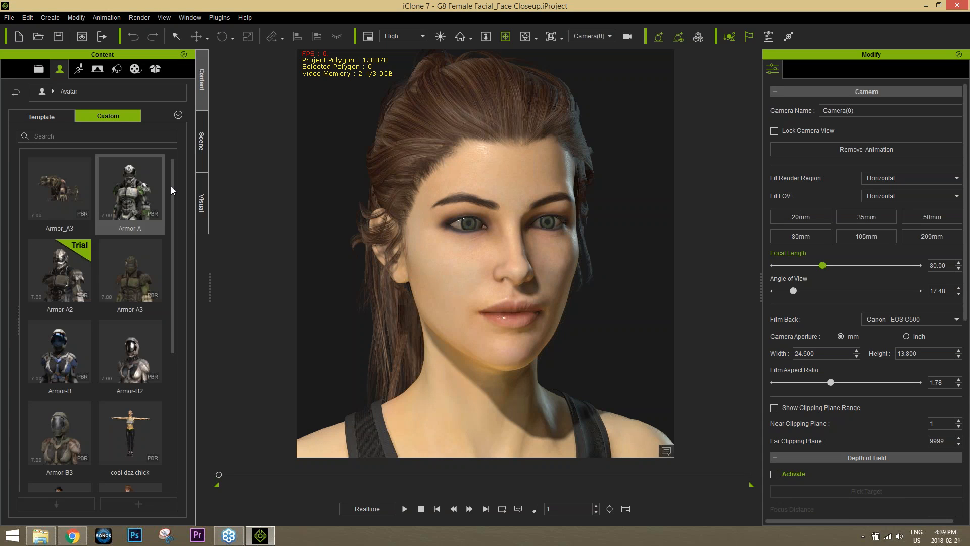
pyautogui.moveTo(174, 262); pyautogui.dragTo(180, 363)
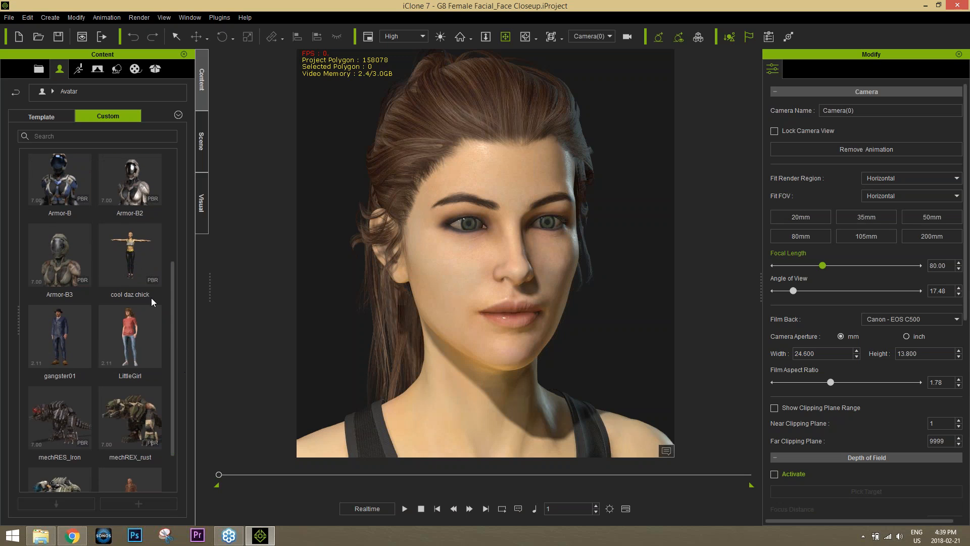
pyautogui.moveTo(129, 252); pyautogui.dragTo(472, 304)
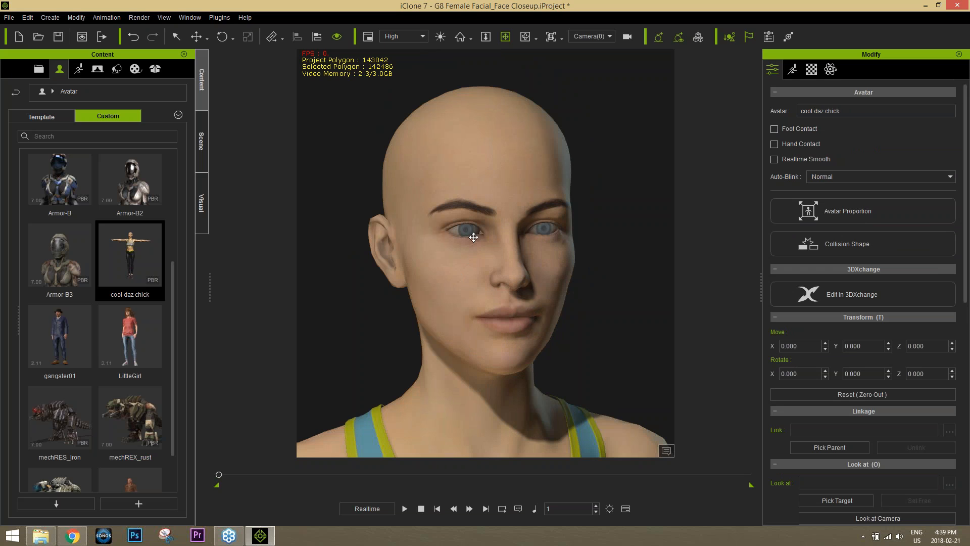
# Pick the avatar's Cornea material from the eye and reveal its PBR texture channels
pyautogui.click(811, 69)
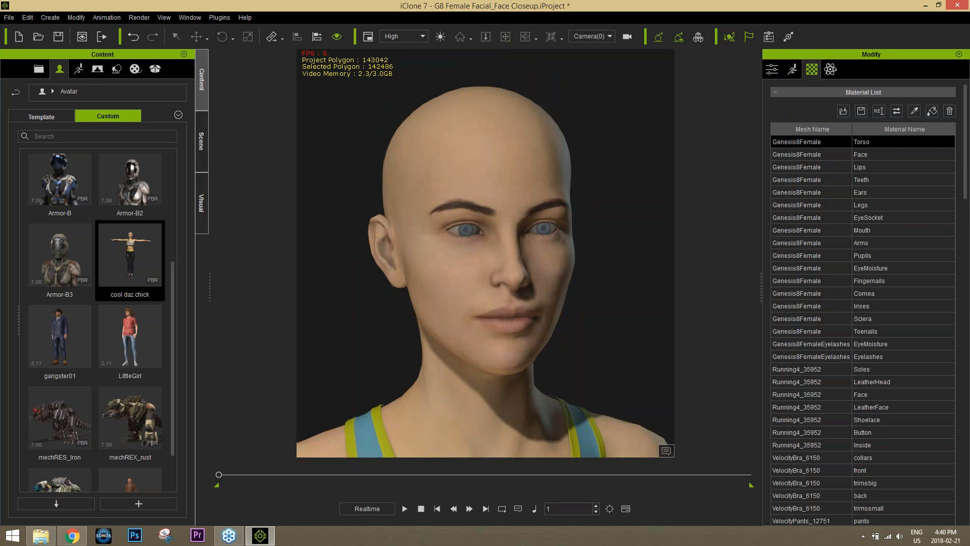
pyautogui.click(473, 228)
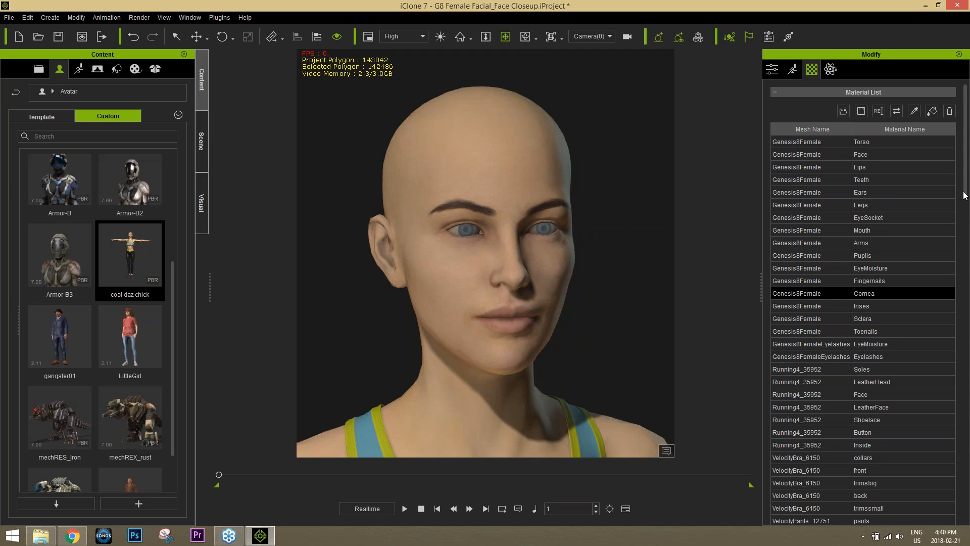
pyautogui.moveTo(965, 197); pyautogui.dragTo(967, 433)
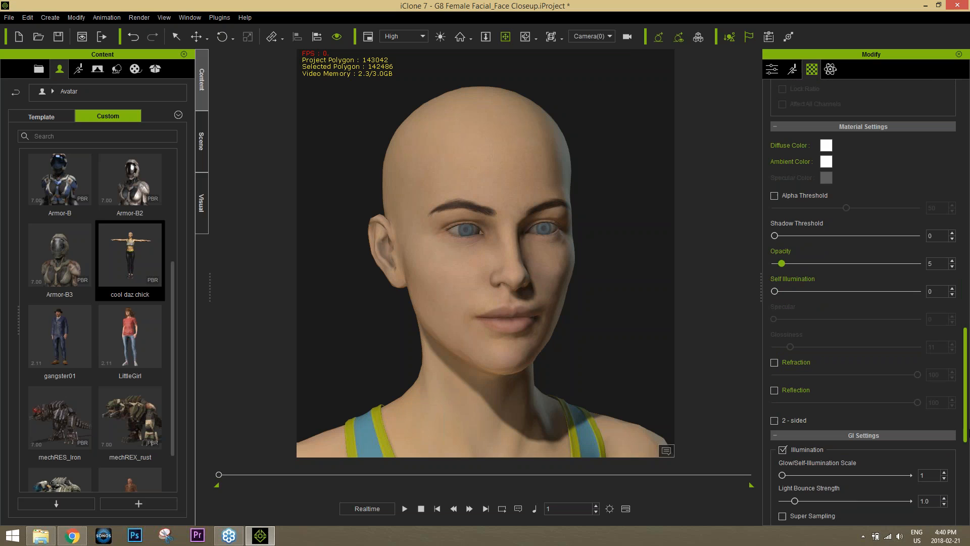
pyautogui.moveTo(967, 434); pyautogui.dragTo(967, 259)
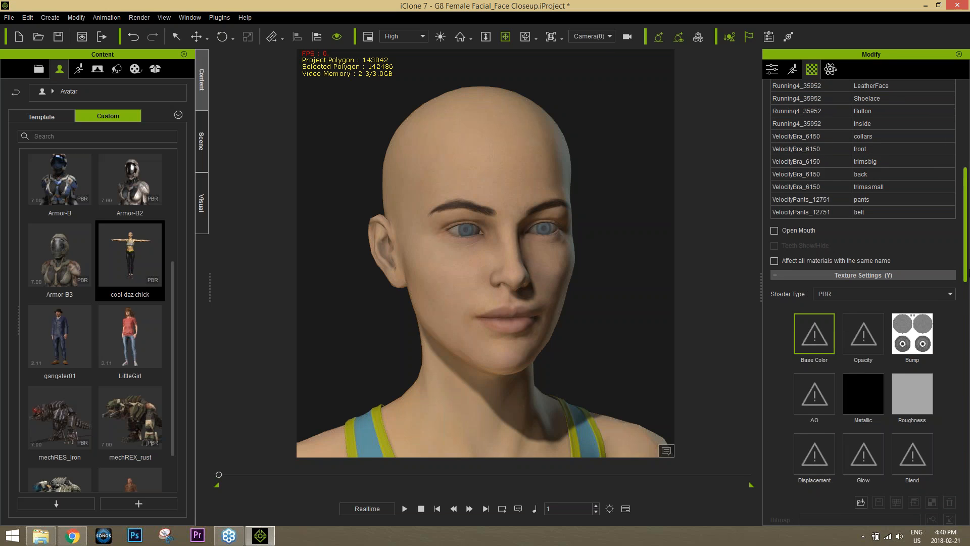
# Darken the Cornea Roughness map via Adjust Color brightness
pyautogui.click(915, 392)
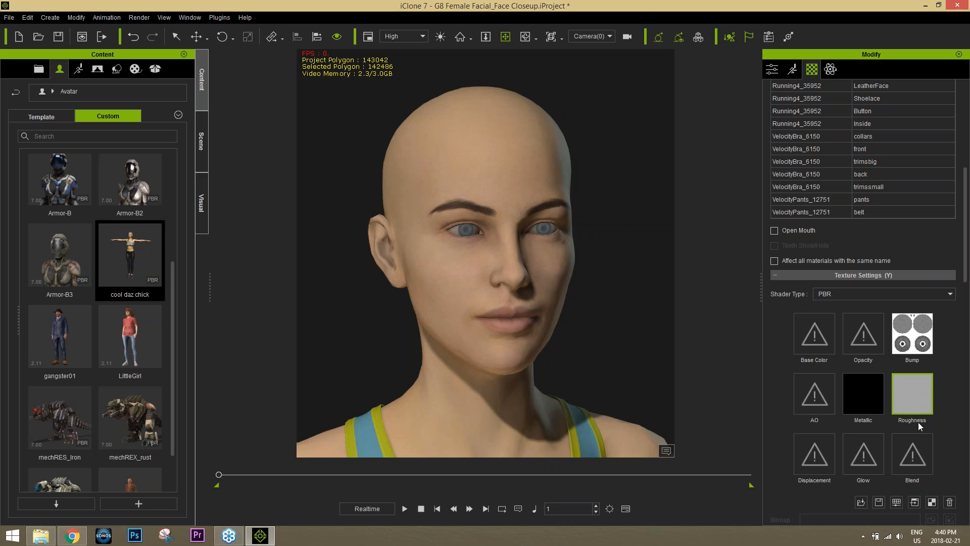
pyautogui.click(896, 502)
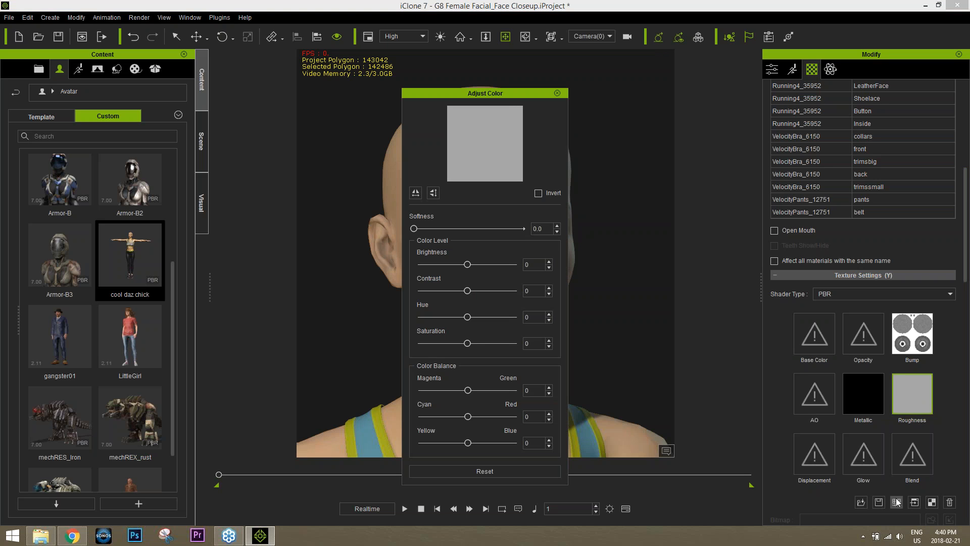
pyautogui.moveTo(505, 95); pyautogui.dragTo(242, 86)
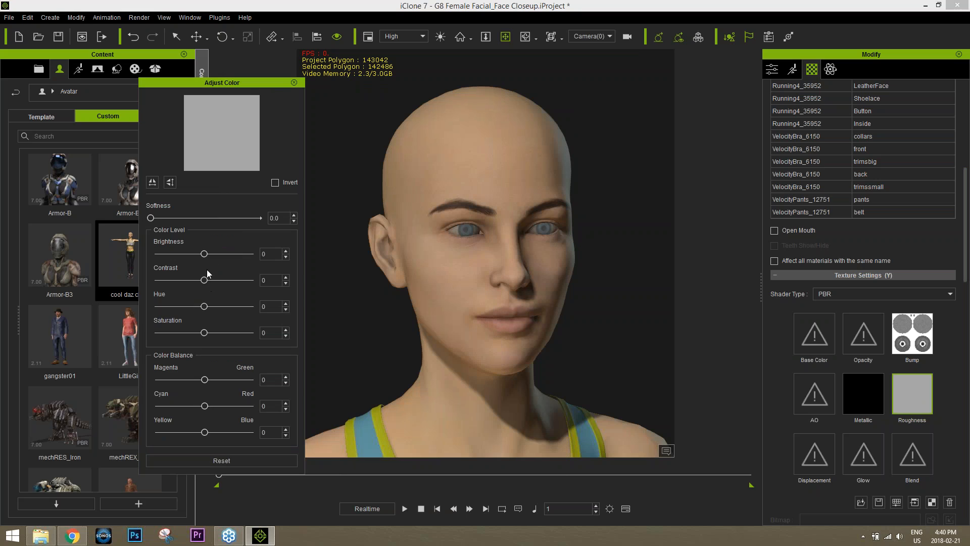
pyautogui.moveTo(205, 256); pyautogui.dragTo(169, 259)
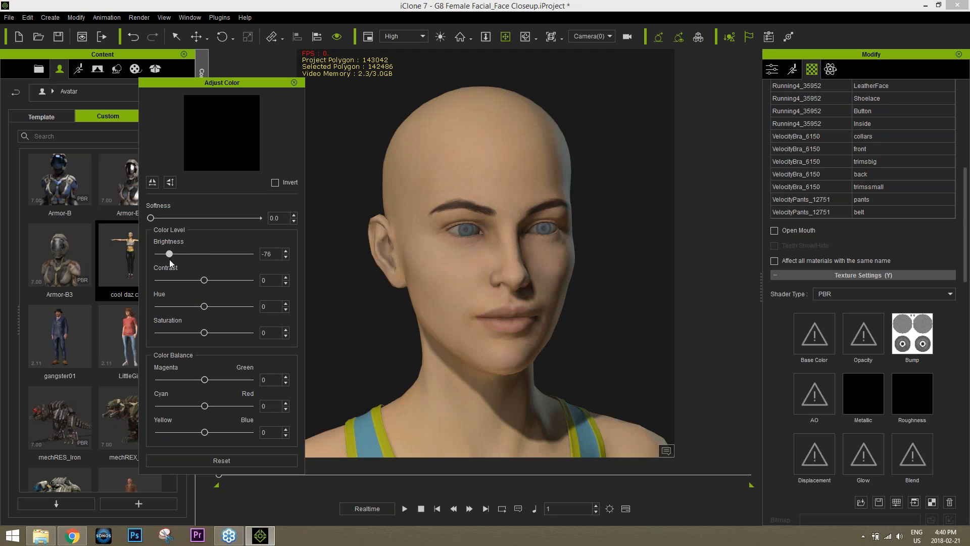
pyautogui.moveTo(169, 259); pyautogui.dragTo(167, 259)
# Brighten the Cornea Metallic map to white with Brightness 100
pyautogui.click(856, 384)
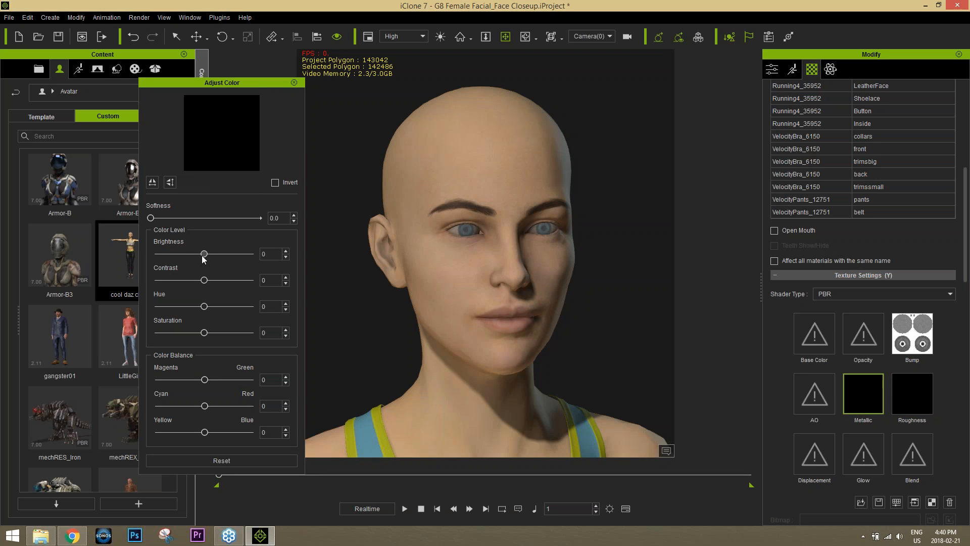
pyautogui.moveTo(211, 255); pyautogui.dragTo(238, 259)
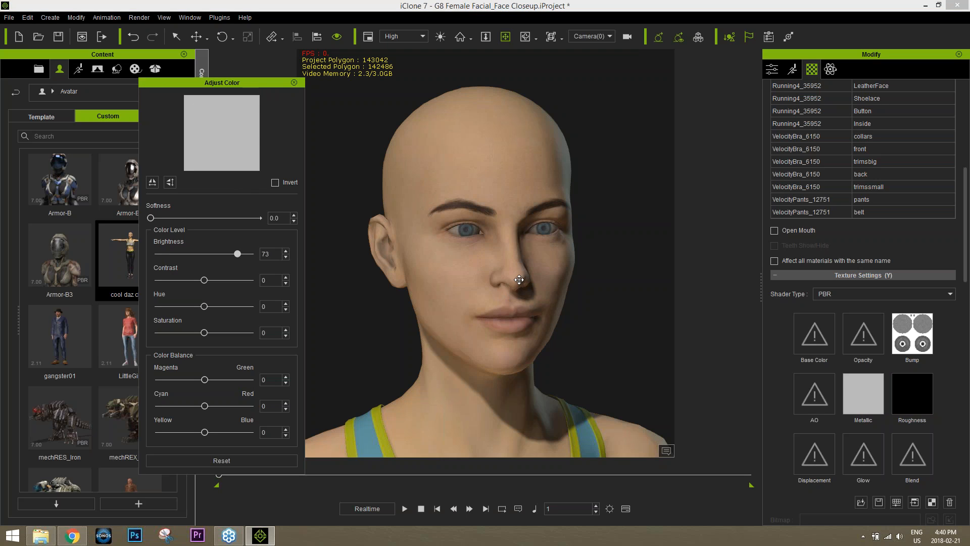
pyautogui.scroll(5, 514, 289)
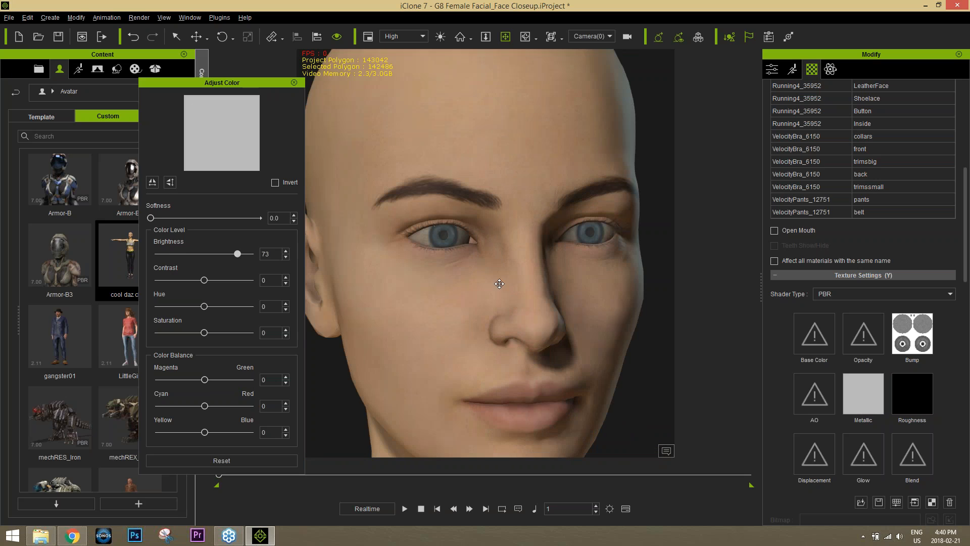
pyautogui.scroll(3, 496, 278)
pyautogui.scroll(-2, 496, 279)
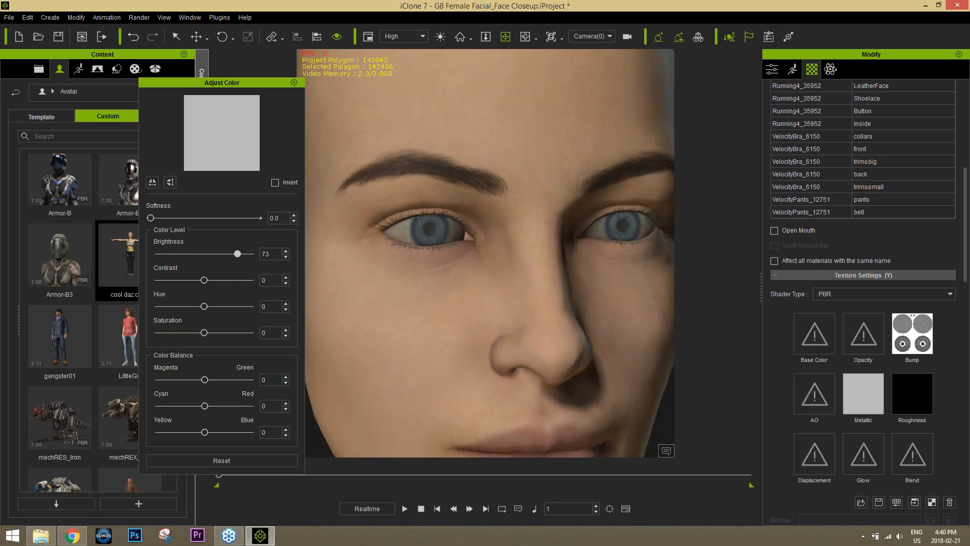
pyautogui.moveTo(239, 257); pyautogui.dragTo(260, 262)
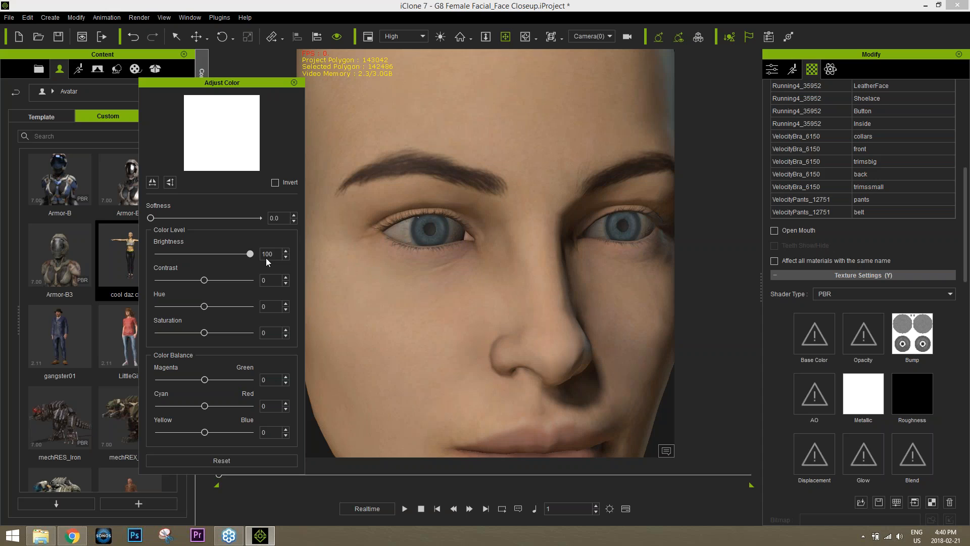
# Make the Cornea Roughness map fully black (Brightness -100) and close Adjust Color
pyautogui.click(917, 407)
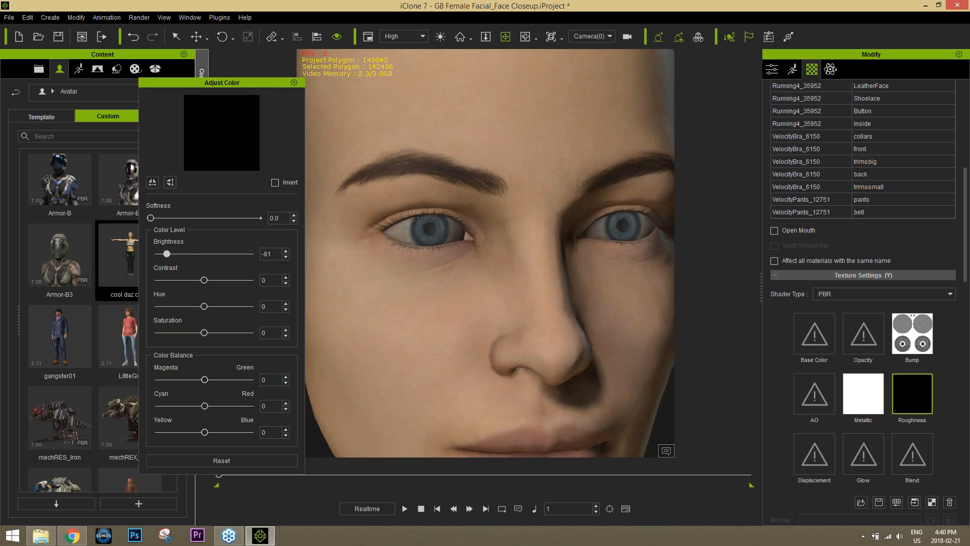
pyautogui.moveTo(172, 256); pyautogui.dragTo(154, 255)
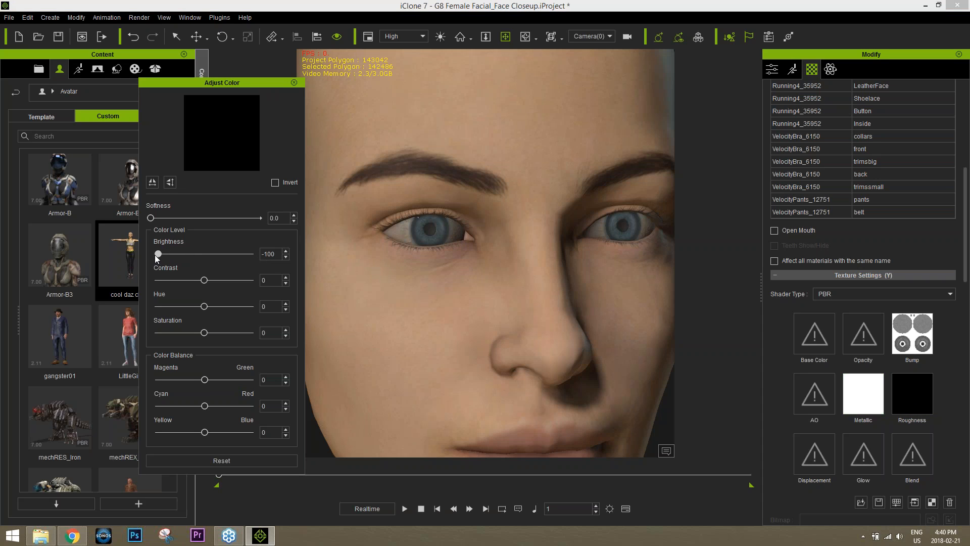
pyautogui.click(294, 83)
pyautogui.moveTo(965, 212); pyautogui.dragTo(961, 159)
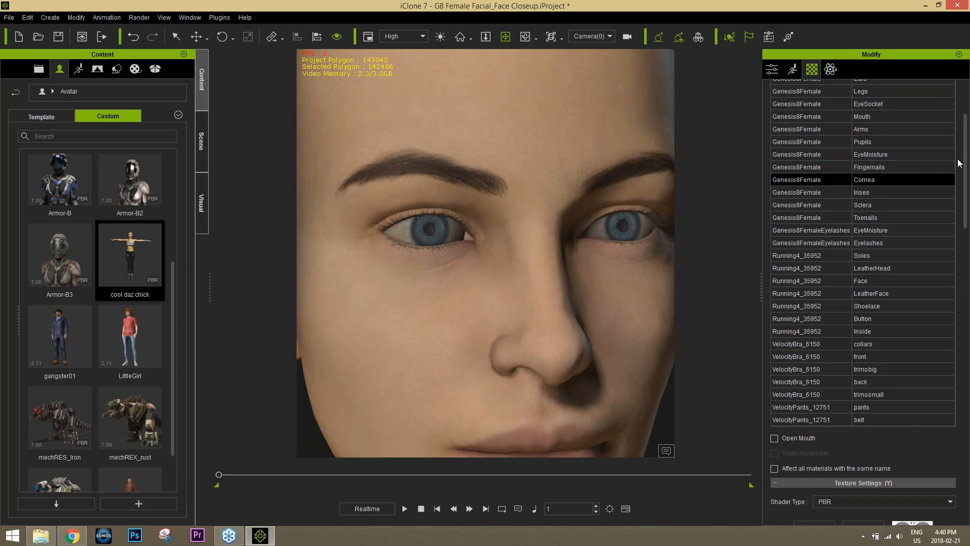
# Select the Irises material and darken its Roughness map to about -93 brightness
pyautogui.click(869, 191)
pyautogui.moveTo(966, 220); pyautogui.dragTo(966, 310)
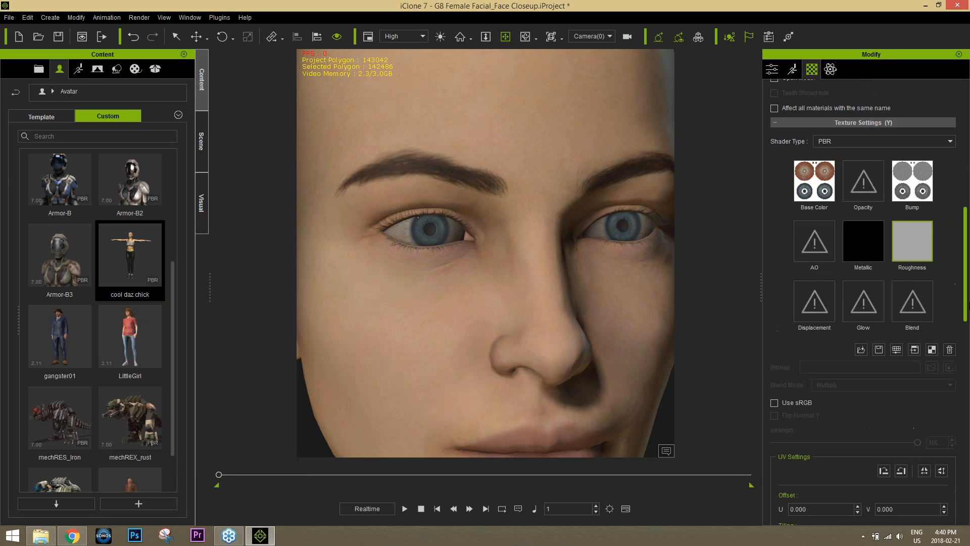
pyautogui.doubleClick(915, 246)
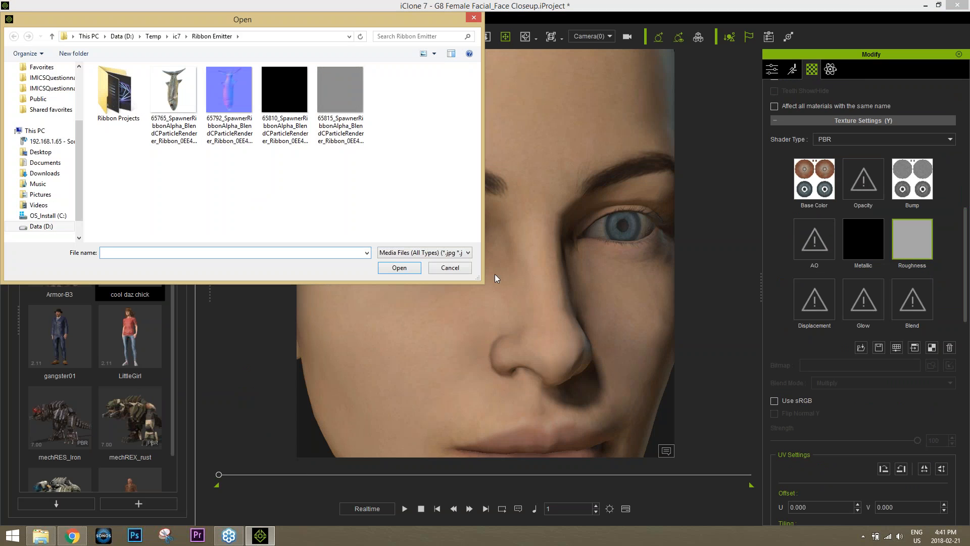
pyautogui.click(449, 268)
pyautogui.click(895, 348)
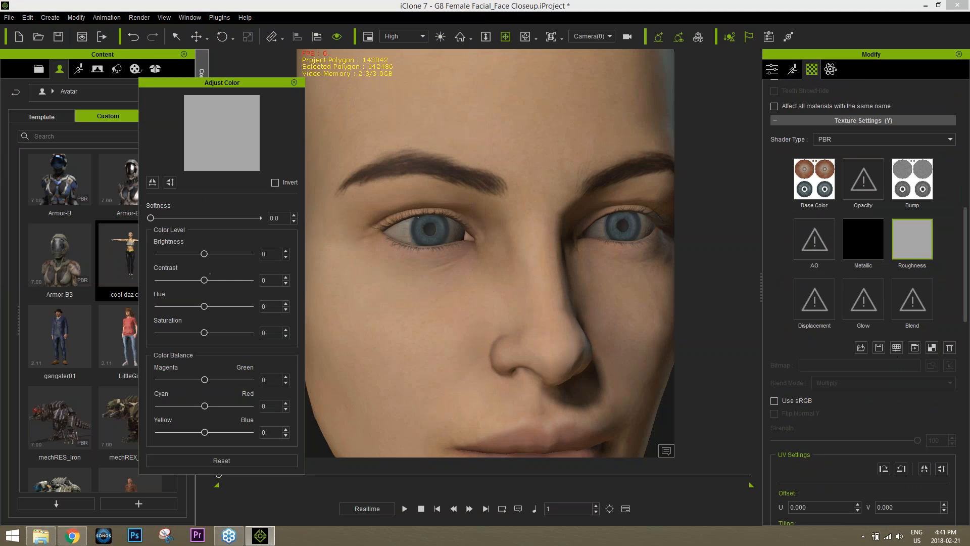
pyautogui.moveTo(204, 255); pyautogui.dragTo(171, 263)
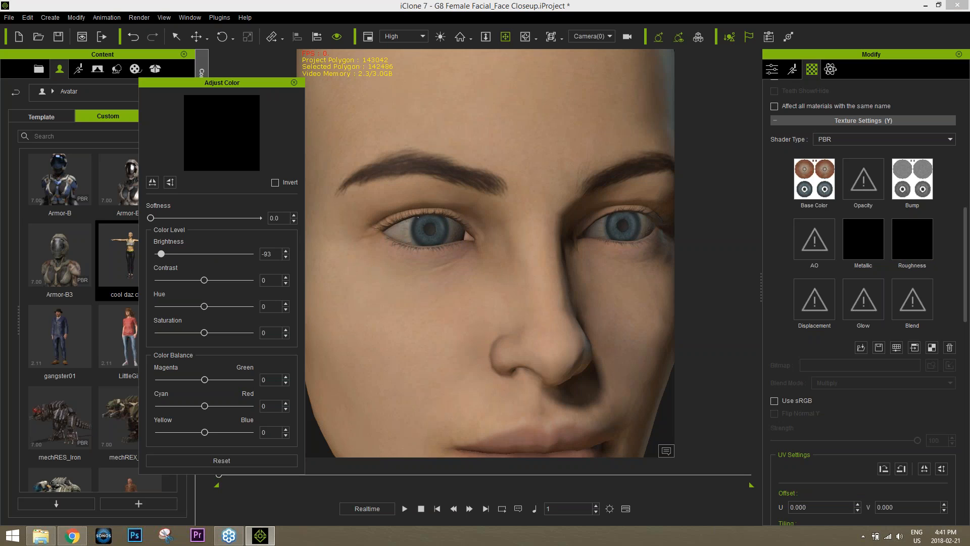
# Brighten the Irises Metallic map to mid-grey at brightness 34 and close the color dialog
pyautogui.click(862, 244)
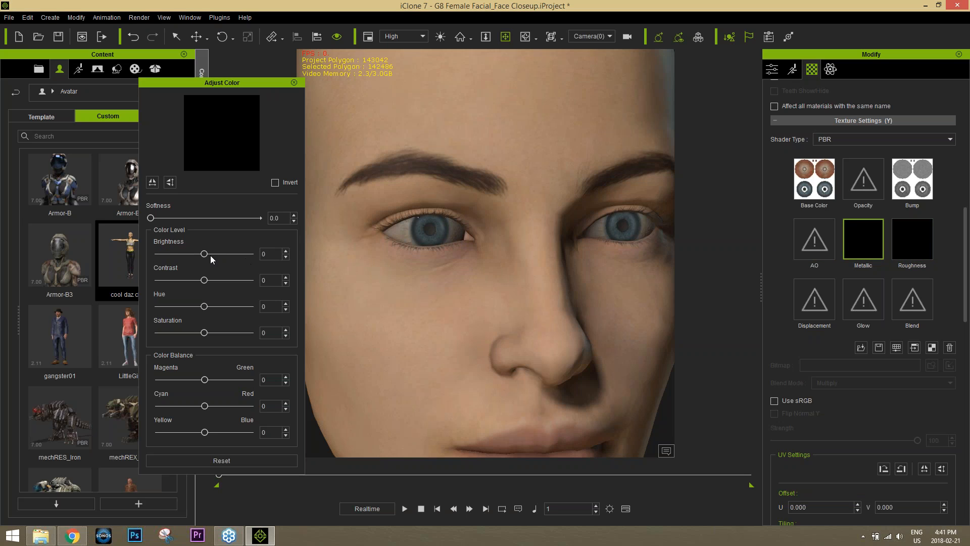
pyautogui.moveTo(210, 254)
pyautogui.mouseDown()
pyautogui.moveTo(231, 253)
pyautogui.moveTo(218, 256)
pyautogui.mouseUp()
pyautogui.moveTo(508, 319)
pyautogui.keyDown('alt'); pyautogui.mouseDown(button='right')
pyautogui.moveTo(498, 321)
pyautogui.moveTo(522, 321)
pyautogui.moveTo(525, 309)
pyautogui.moveTo(502, 259)
pyautogui.moveTo(523, 315)
pyautogui.mouseUp(button='right'); pyautogui.keyUp('alt')
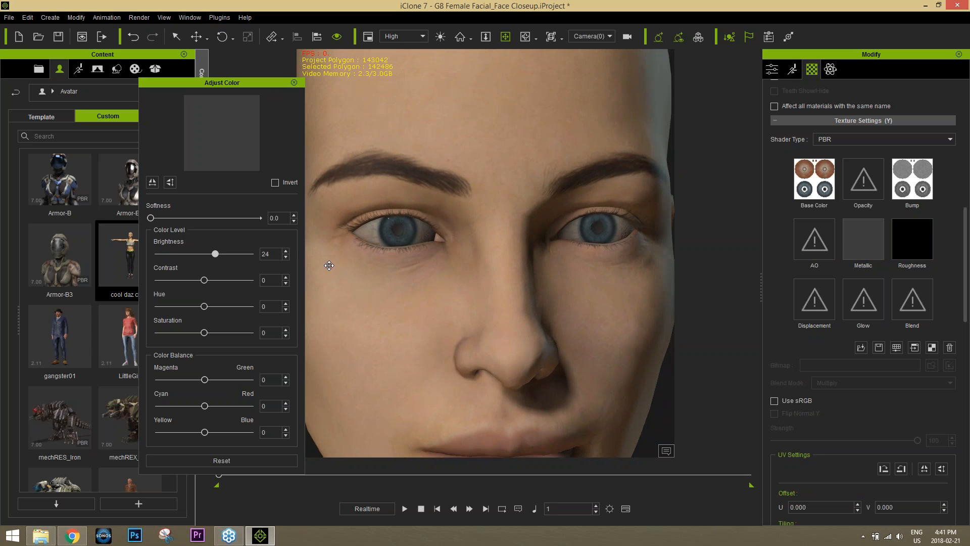
pyautogui.moveTo(219, 255); pyautogui.dragTo(223, 257)
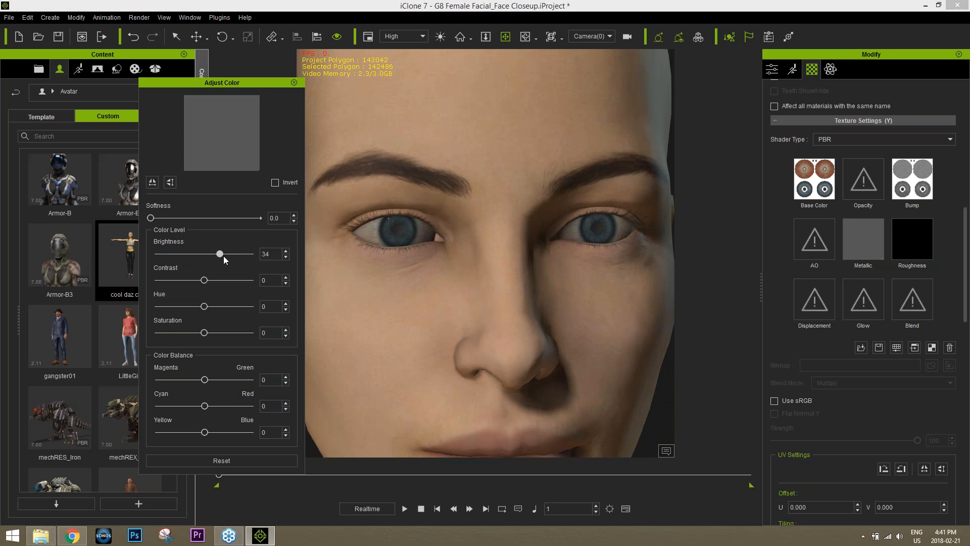
pyautogui.click(292, 83)
pyautogui.moveTo(965, 306); pyautogui.dragTo(968, 230)
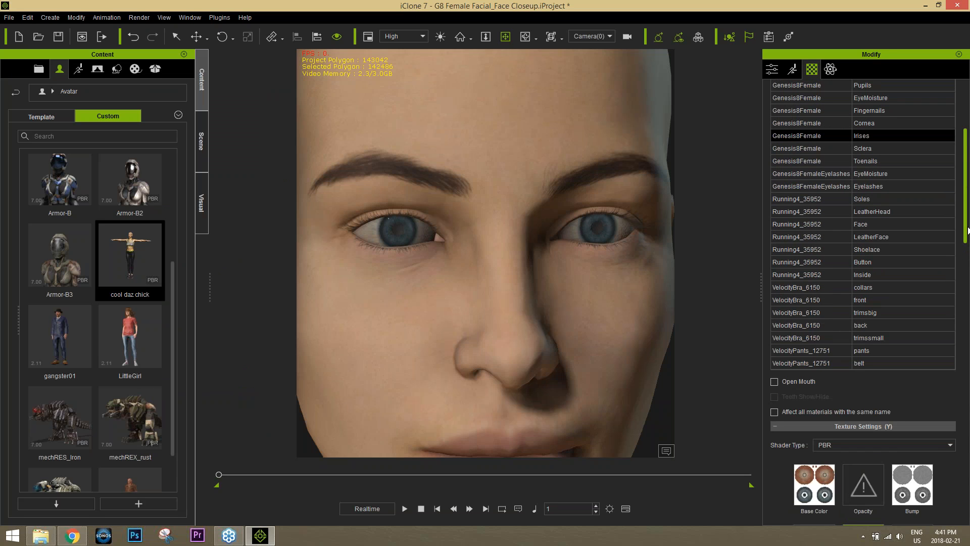
# Select the Sclera material and darken its Roughness map to about -61 brightness
pyautogui.click(877, 124)
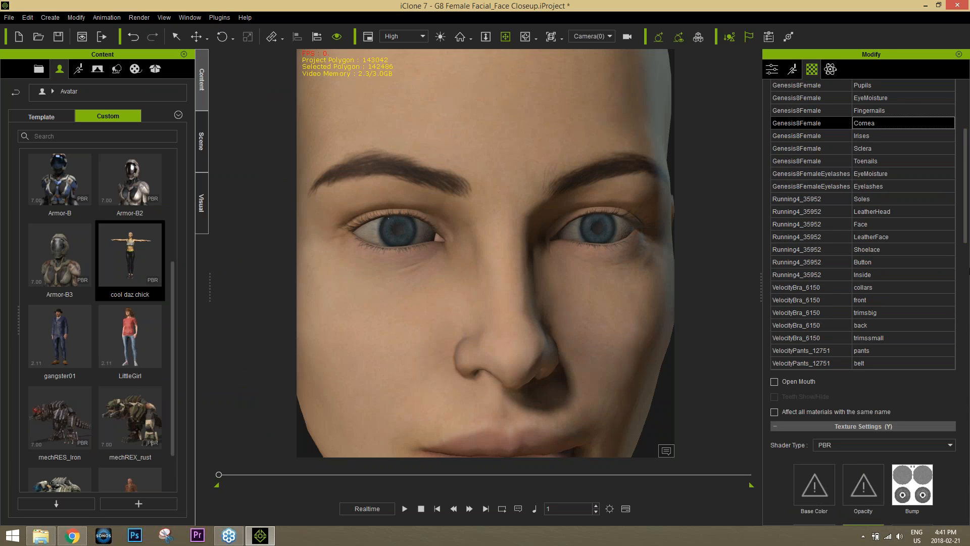
pyautogui.scroll(-5, 969, 271)
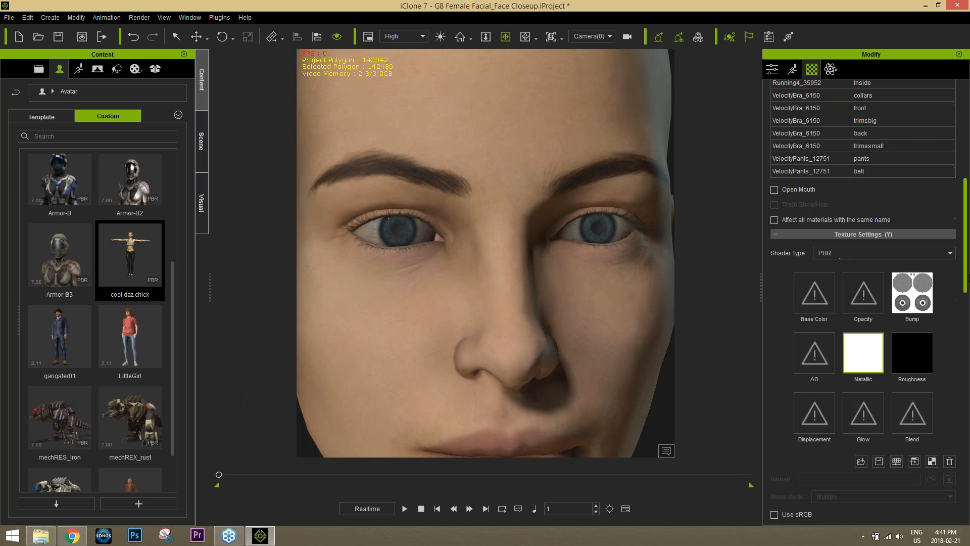
pyautogui.scroll(4, 969, 272)
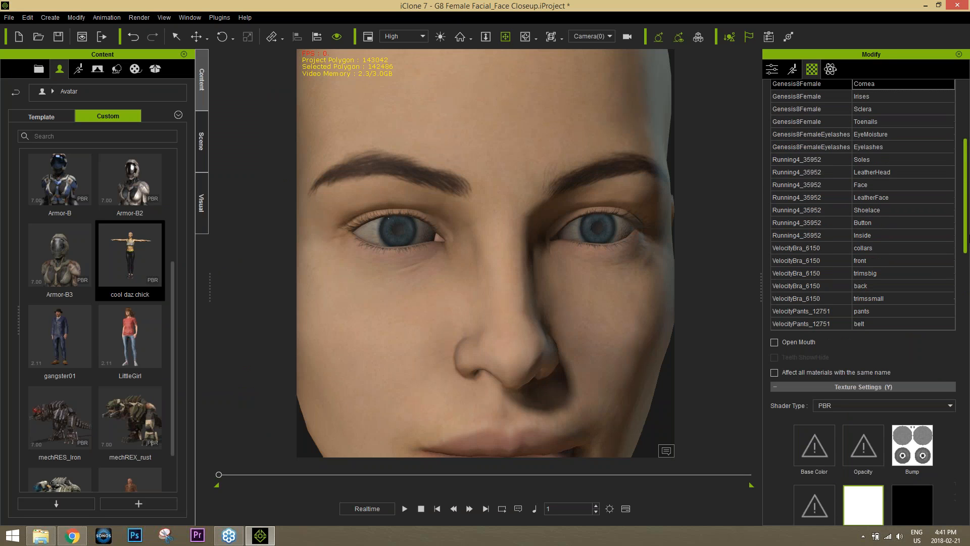
pyautogui.click(873, 126)
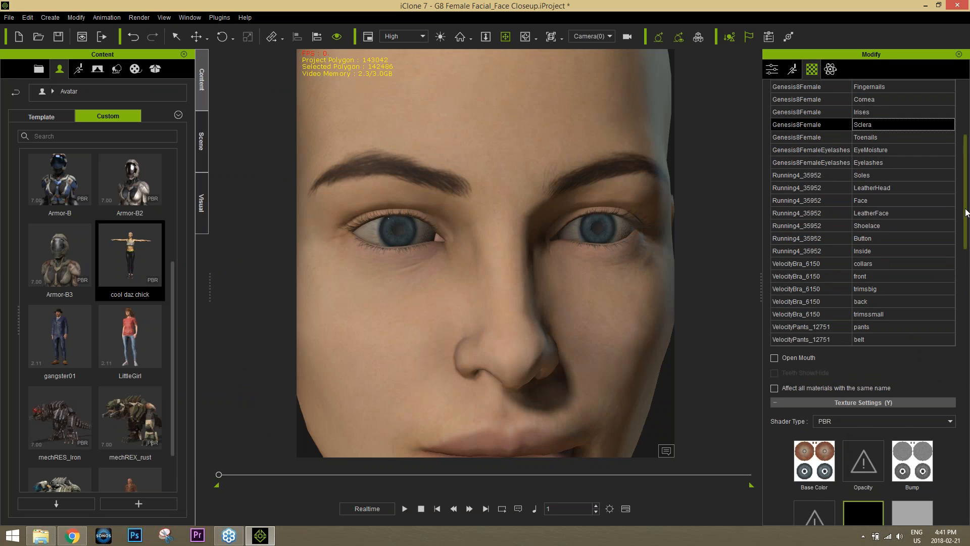
pyautogui.scroll(-2, 967, 247)
pyautogui.scroll(-3, 968, 247)
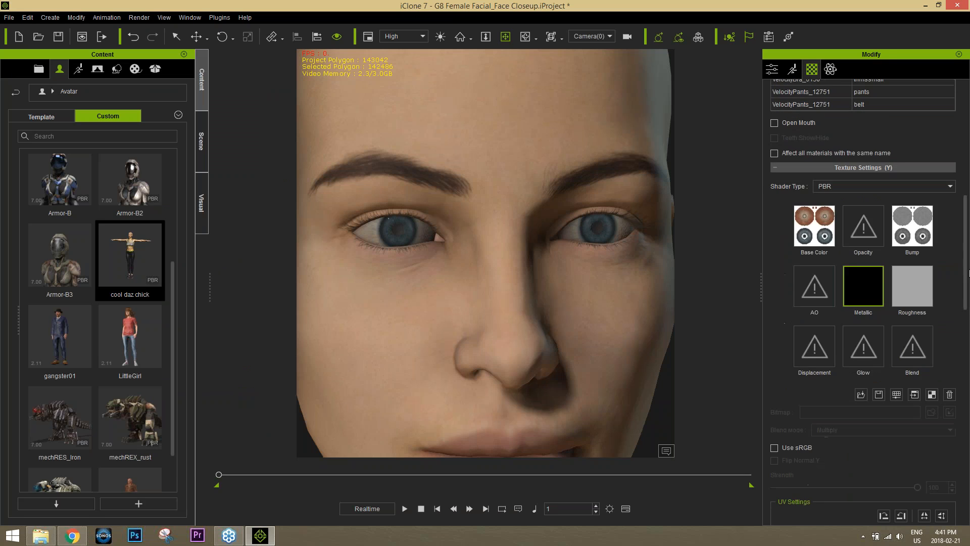
pyautogui.click(916, 295)
pyautogui.click(896, 395)
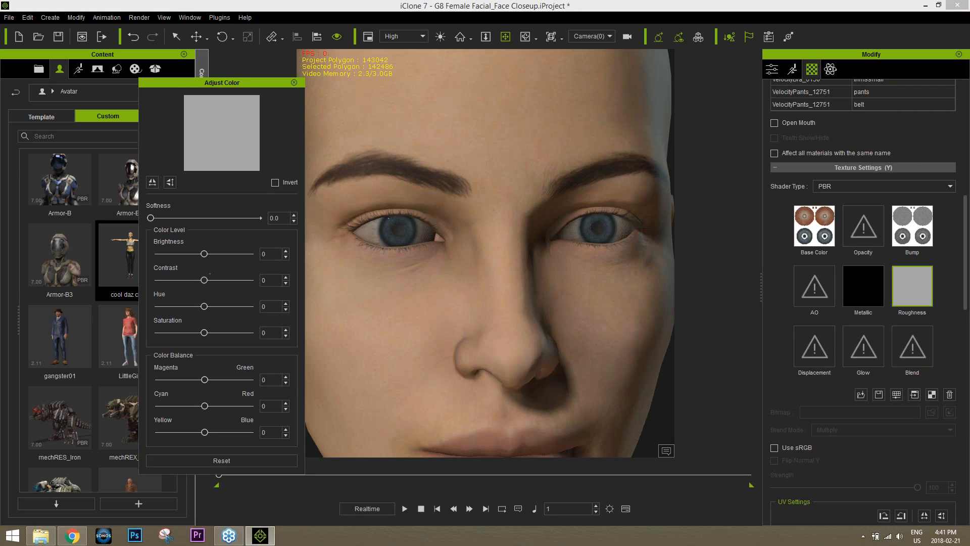
pyautogui.moveTo(209, 254); pyautogui.dragTo(178, 261)
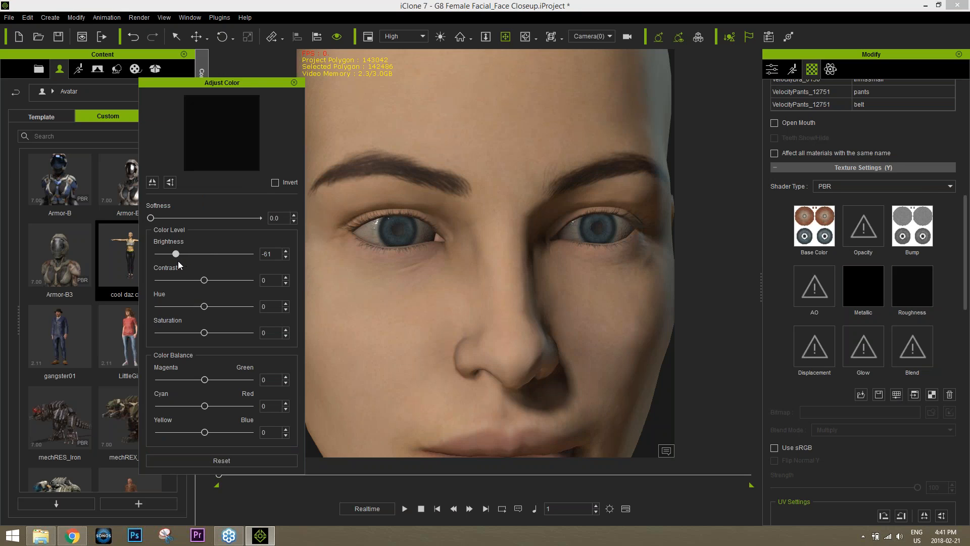
# Set the Sclera Metallic map brightness to 14, a dark grey, and close the dialog
pyautogui.click(865, 284)
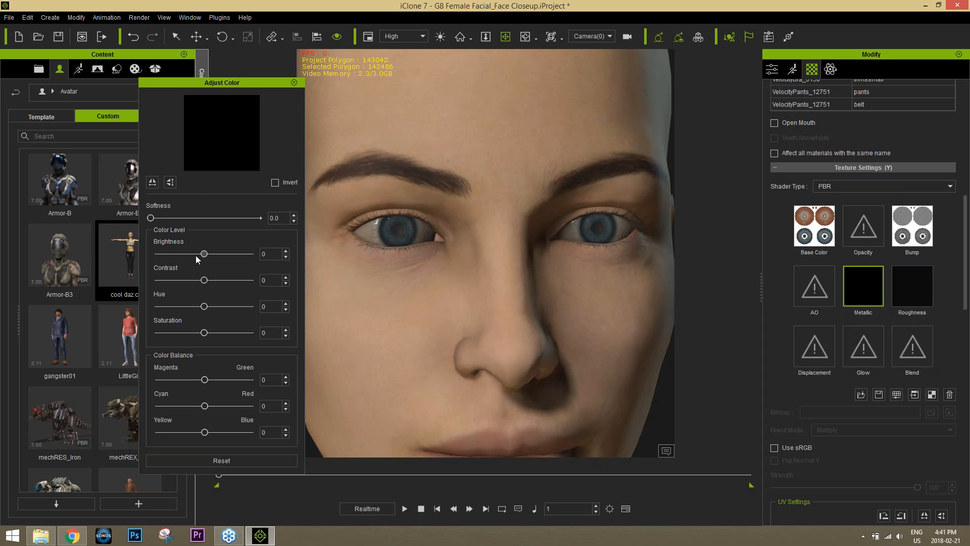
pyautogui.moveTo(204, 253)
pyautogui.mouseDown()
pyautogui.moveTo(224, 255)
pyautogui.moveTo(210, 257)
pyautogui.mouseUp()
pyautogui.moveTo(393, 298)
pyautogui.keyDown('alt'); pyautogui.mouseDown()
pyautogui.moveTo(448, 298)
pyautogui.moveTo(379, 297)
pyautogui.moveTo(388, 297)
pyautogui.mouseUp(); pyautogui.keyUp('alt')
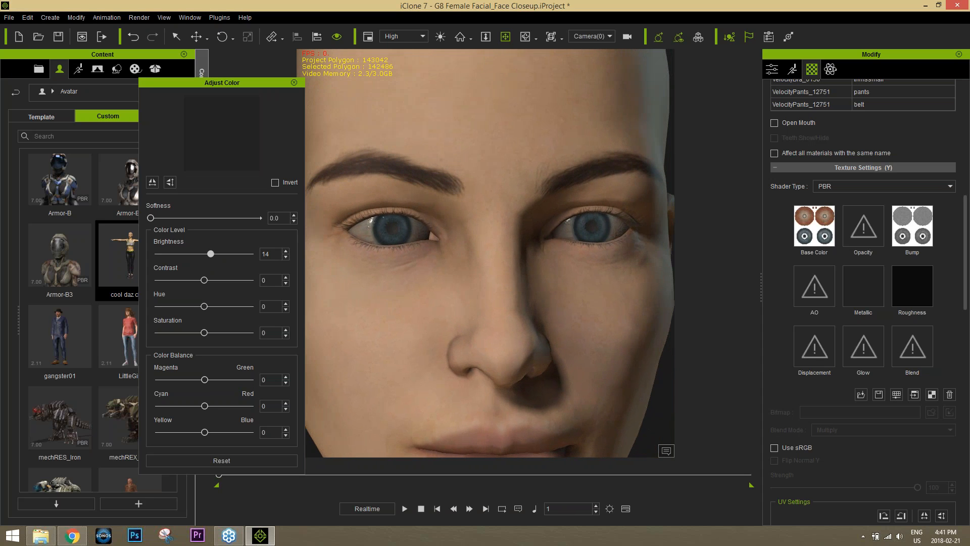
pyautogui.click(294, 83)
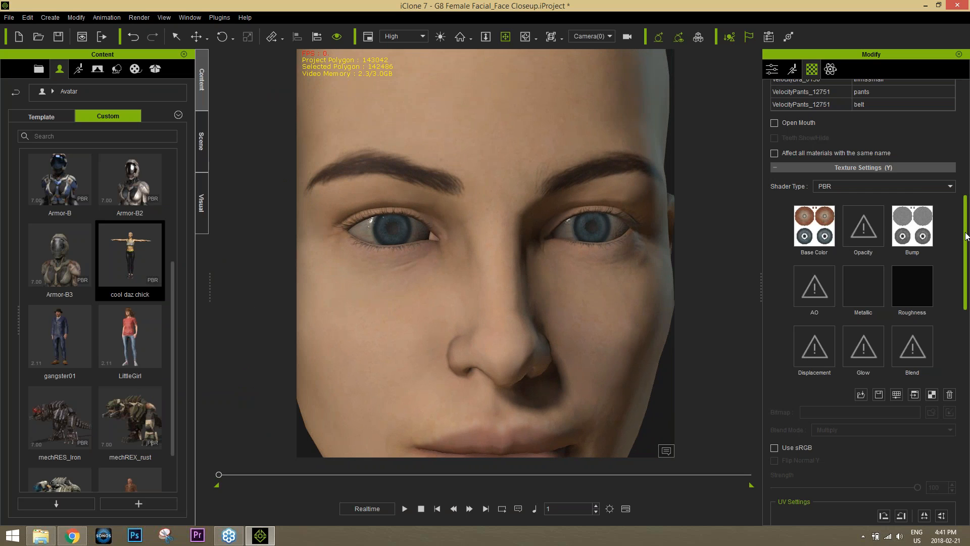
pyautogui.moveTo(966, 236); pyautogui.dragTo(968, 171)
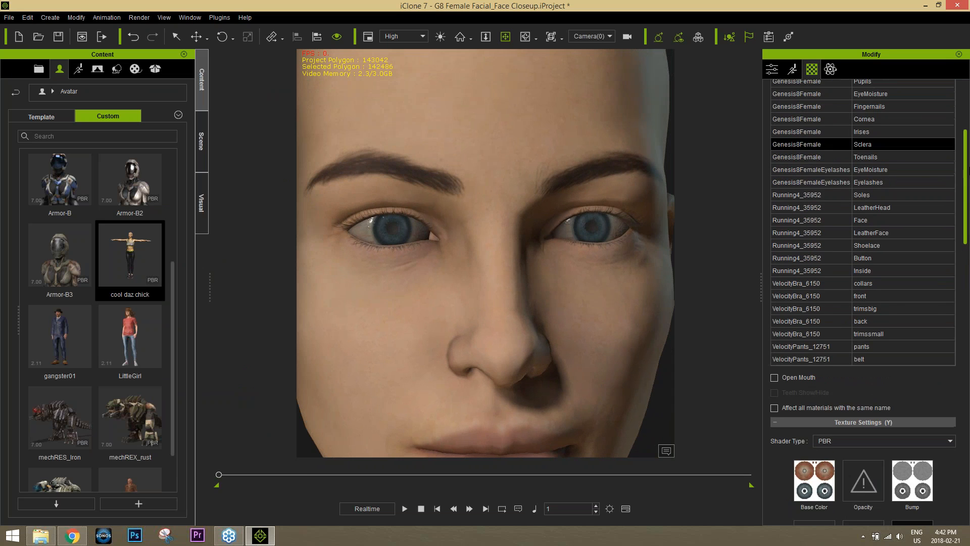
# Select the EyeMoisture material and brighten its Metallic map to grey
pyautogui.click(883, 172)
pyautogui.moveTo(965, 205); pyautogui.dragTo(969, 226)
pyautogui.scroll(-6, 923, 252)
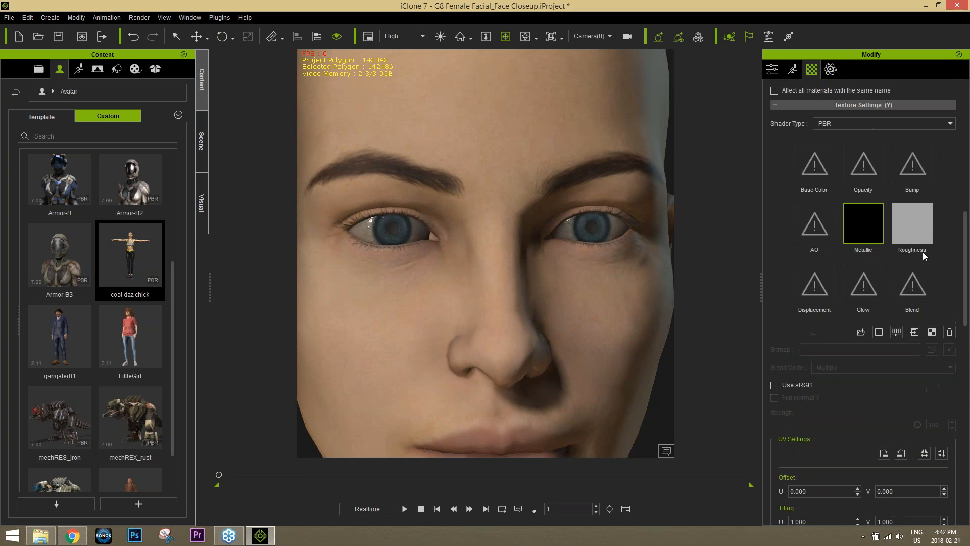
pyautogui.click(897, 333)
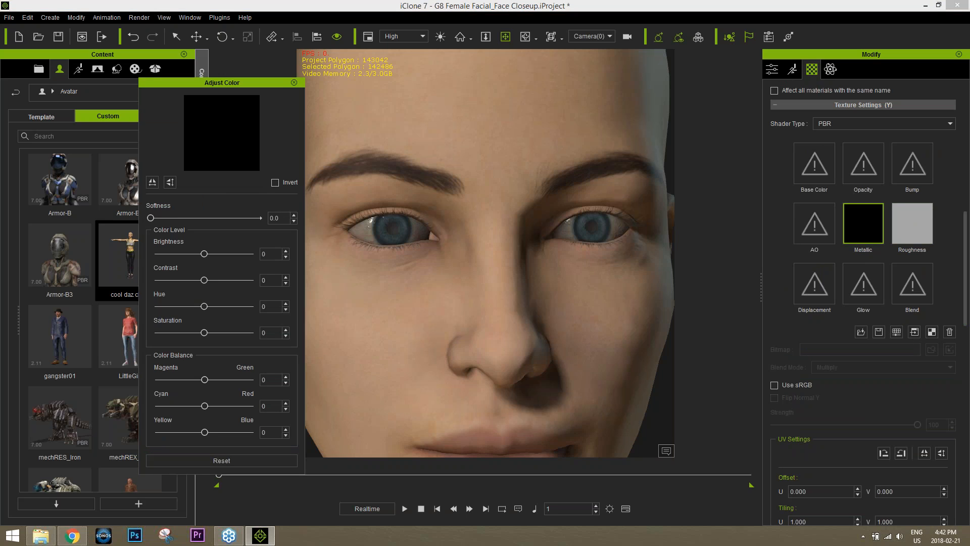
pyautogui.moveTo(204, 253); pyautogui.dragTo(220, 258)
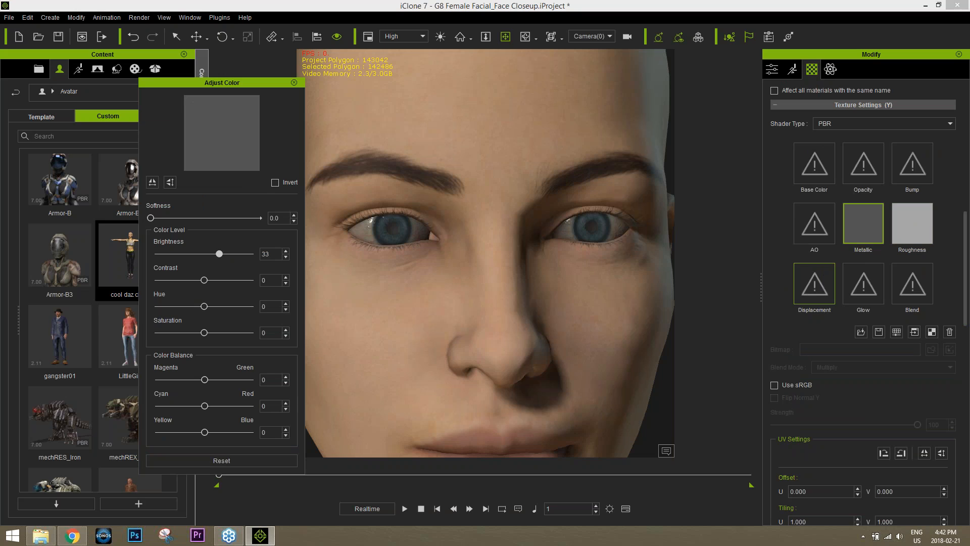
# Darken the EyeMoisture Roughness map to brightness -56 and close the color dialog
pyautogui.click(930, 225)
pyautogui.moveTo(204, 254); pyautogui.dragTo(178, 258)
pyautogui.moveTo(414, 308); pyautogui.dragTo(457, 260, button='right')
pyautogui.click(295, 83)
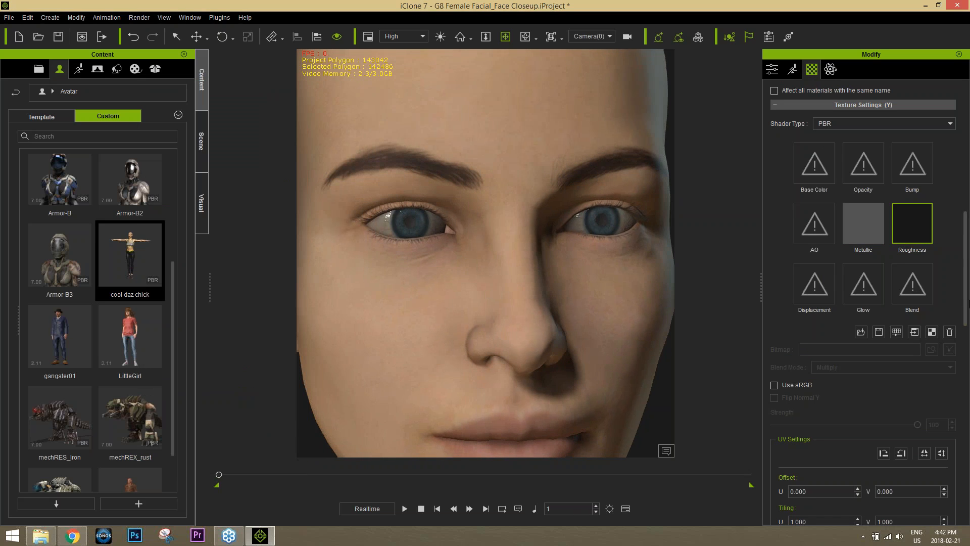
pyautogui.moveTo(967, 299); pyautogui.dragTo(968, 206)
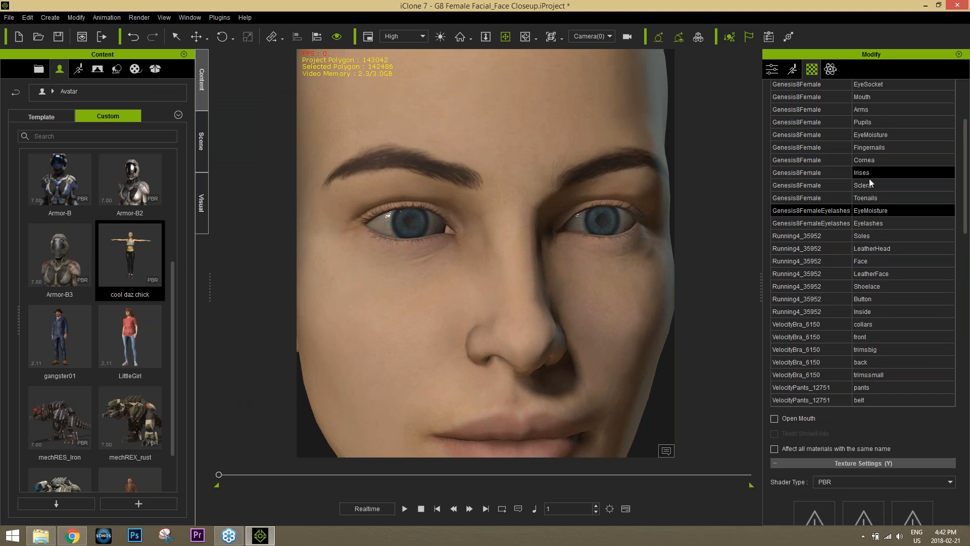
# Switch between the Irises and Cornea materials and turn on Reflection for the Irises
pyautogui.click(870, 175)
pyautogui.click(867, 162)
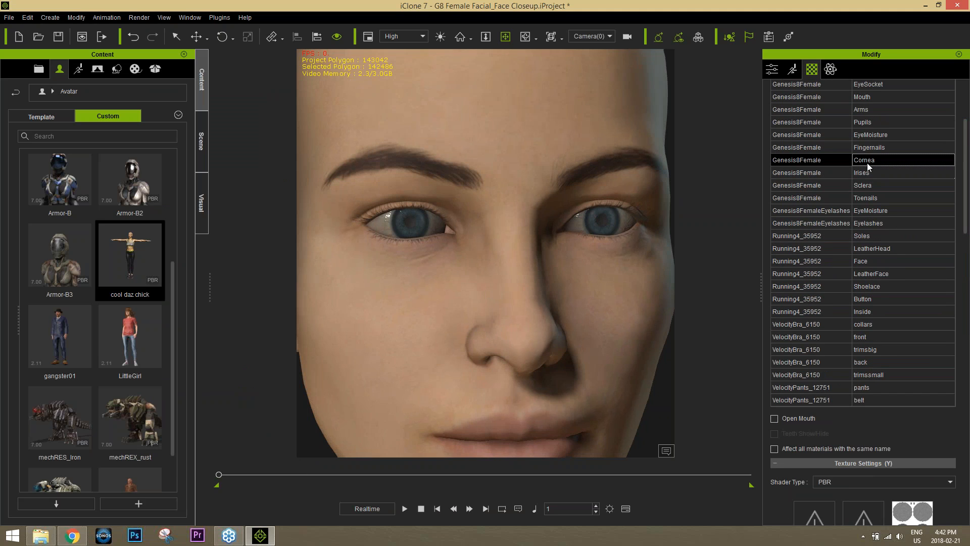
pyautogui.click(865, 172)
pyautogui.click(866, 162)
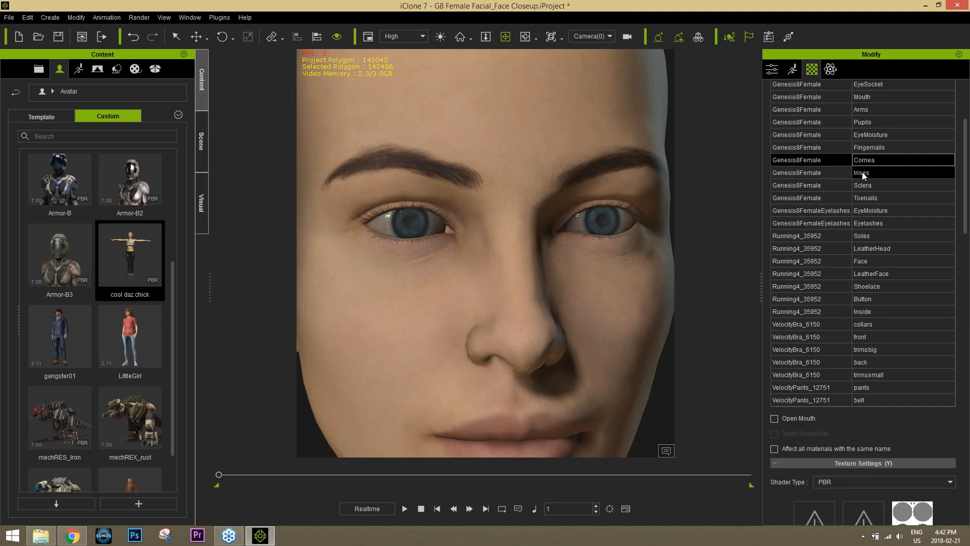
pyautogui.click(861, 172)
pyautogui.moveTo(968, 212); pyautogui.dragTo(969, 451)
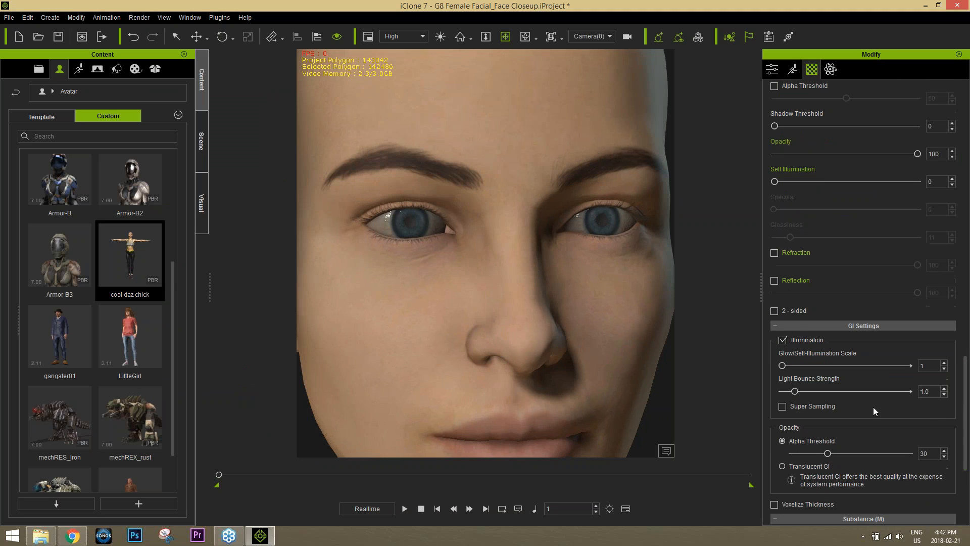
pyautogui.click(774, 282)
pyautogui.moveTo(967, 399); pyautogui.dragTo(968, 167)
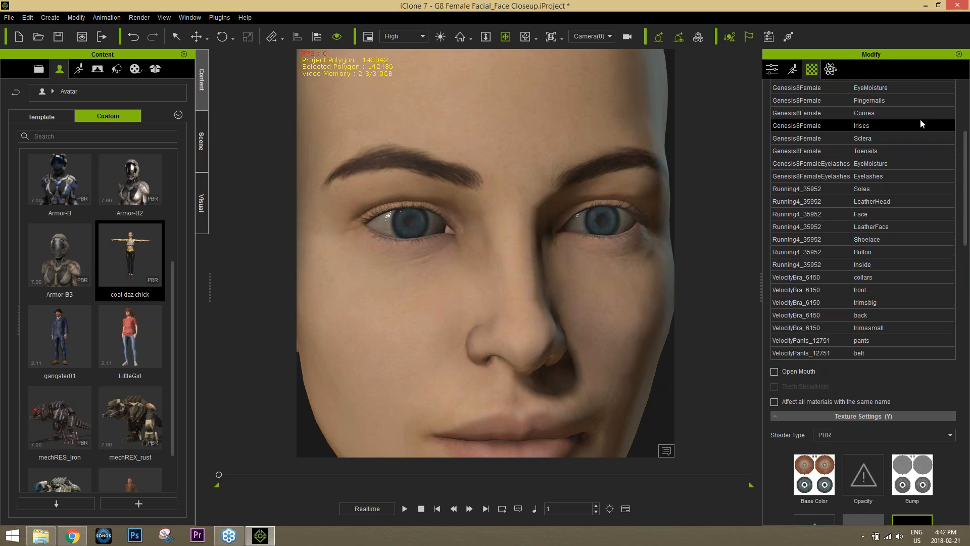
# Set the Cornea's reflection strength to 1 and its opacity to 9
pyautogui.click(873, 117)
pyautogui.moveTo(968, 202); pyautogui.dragTo(969, 411)
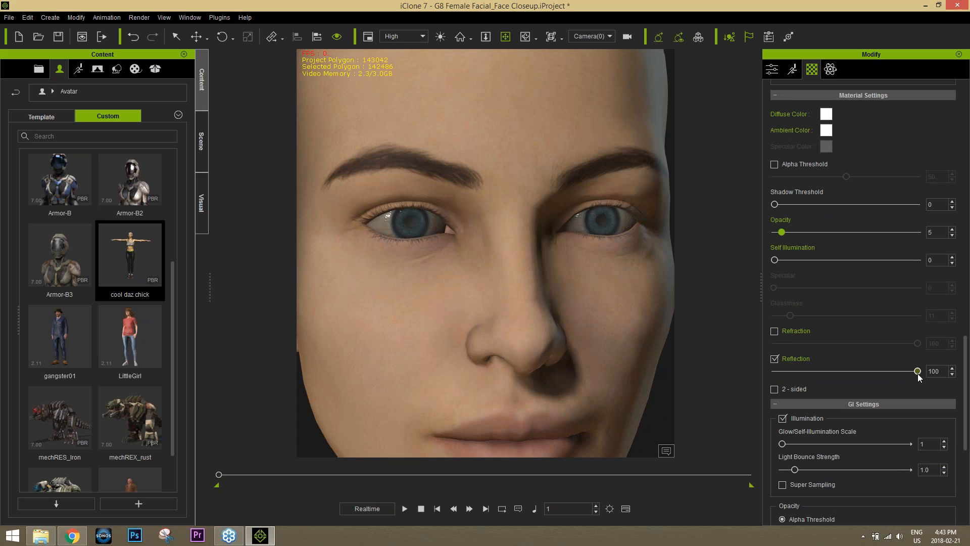
pyautogui.moveTo(917, 372)
pyautogui.mouseDown()
pyautogui.moveTo(777, 372)
pyautogui.moveTo(918, 371)
pyautogui.mouseUp()
pyautogui.moveTo(804, 232)
pyautogui.mouseDown()
pyautogui.moveTo(856, 235)
pyautogui.moveTo(741, 244)
pyautogui.moveTo(796, 241)
pyautogui.mouseUp()
pyautogui.scroll(-5, 570, 276)
pyautogui.moveTo(570, 275); pyautogui.dragTo(598, 231, button='right')
pyautogui.moveTo(586, 335); pyautogui.dragTo(545, 325, button='right')
# Make the Cornea Metallic map pure white with brightness 100 and contrast 20
pyautogui.moveTo(966, 380); pyautogui.dragTo(967, 246)
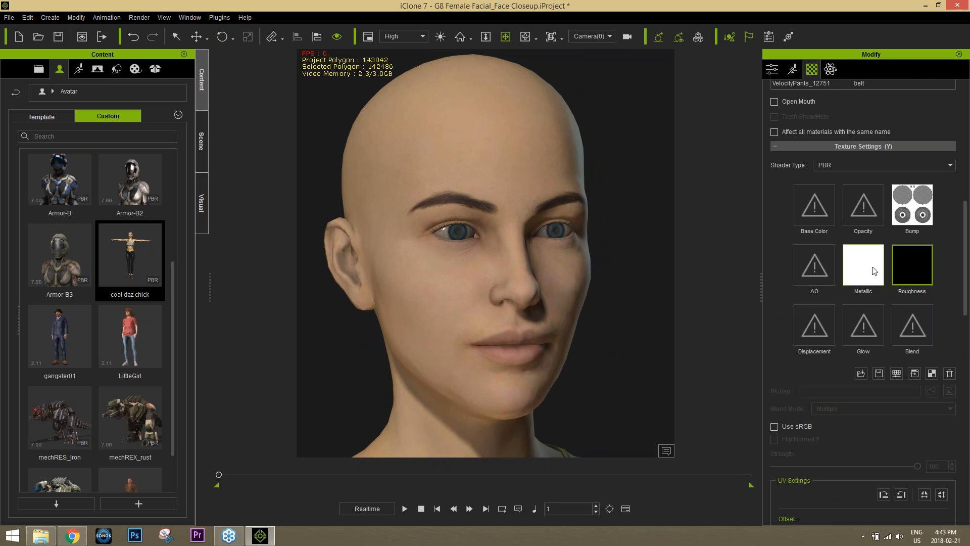
pyautogui.click(871, 279)
pyautogui.click(900, 371)
pyautogui.moveTo(246, 255); pyautogui.dragTo(200, 262)
pyautogui.moveTo(239, 264); pyautogui.dragTo(263, 262)
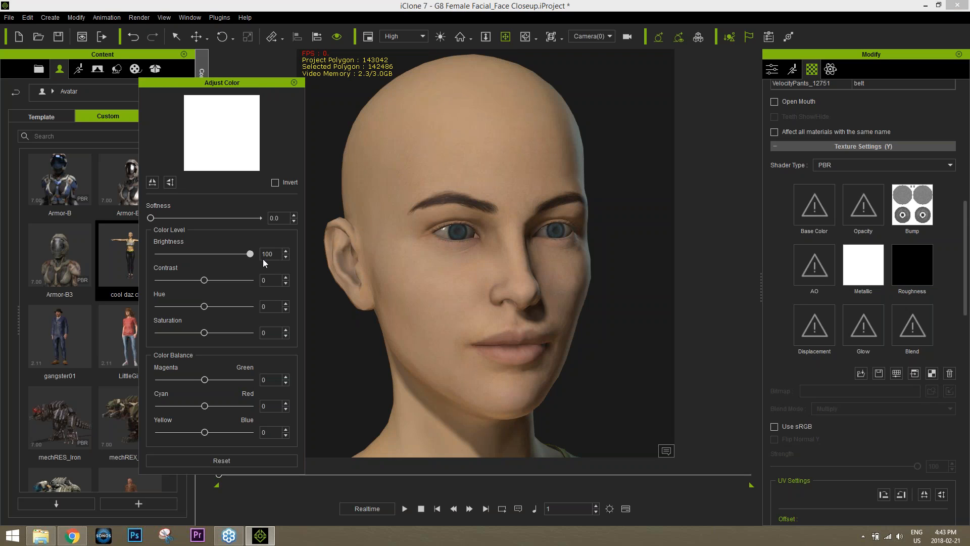
pyautogui.moveTo(205, 280)
pyautogui.mouseDown()
pyautogui.moveTo(231, 281)
pyautogui.moveTo(215, 284)
pyautogui.mouseUp()
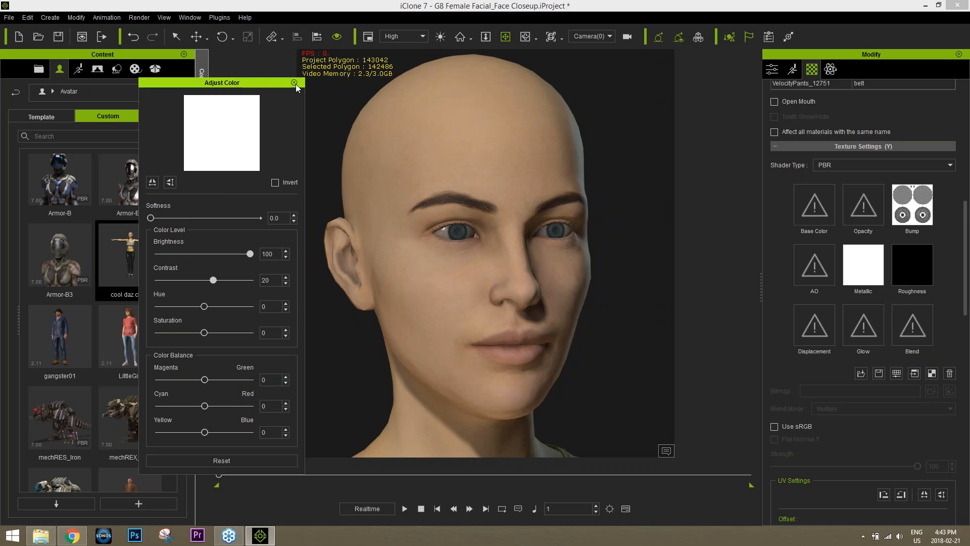
pyautogui.click(294, 82)
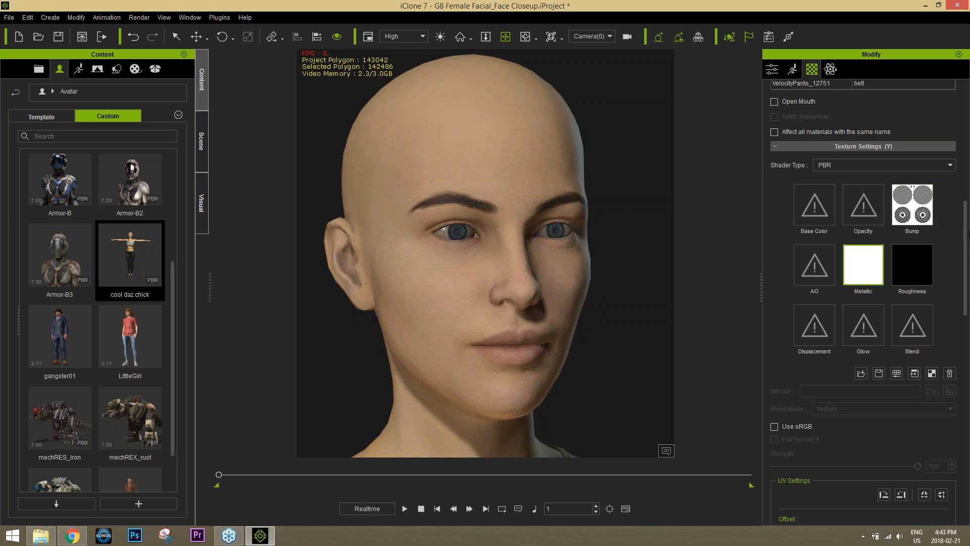
pyautogui.scroll(10, 967, 246)
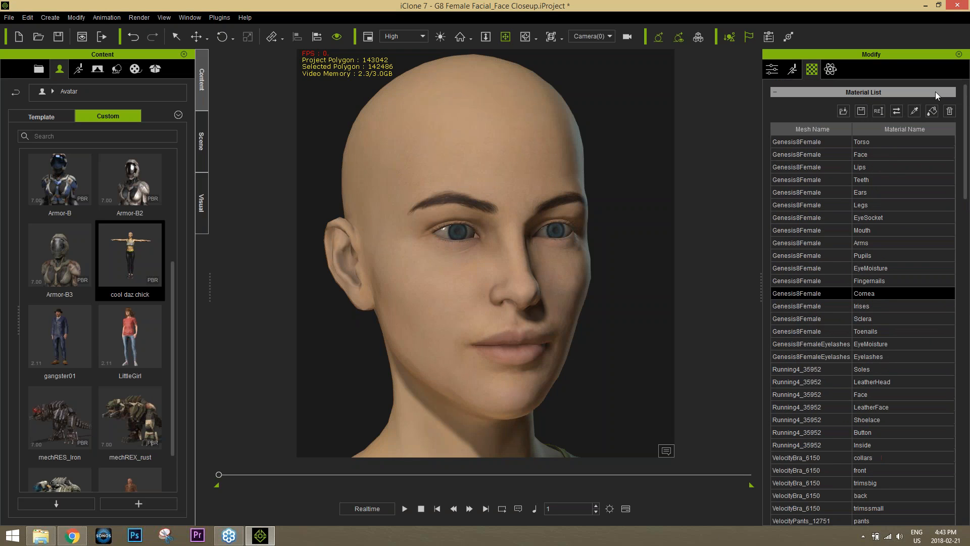
# Pick the Face skin material from the model and darken its Roughness map
pyautogui.click(914, 111)
pyautogui.click(488, 173)
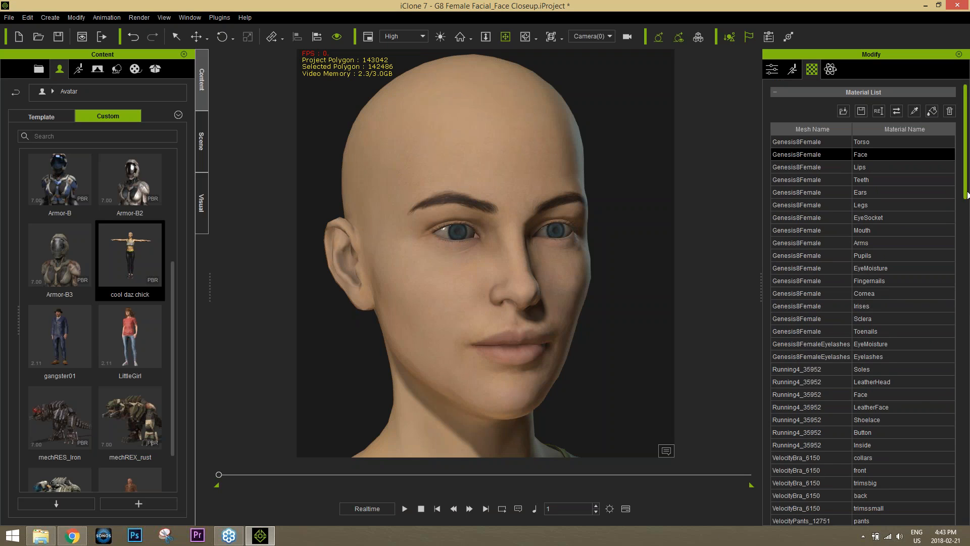
pyautogui.moveTo(968, 187); pyautogui.dragTo(968, 313)
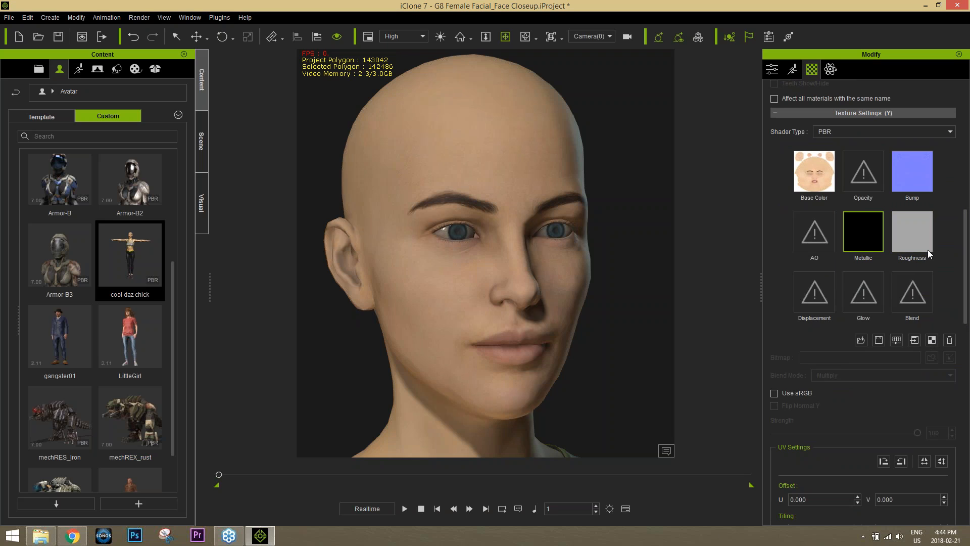
pyautogui.click(896, 340)
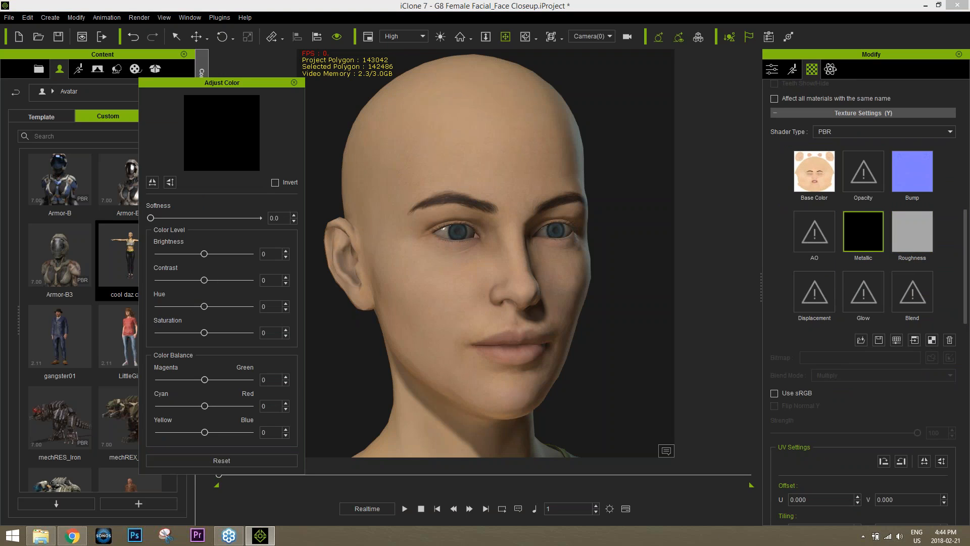
pyautogui.click(907, 233)
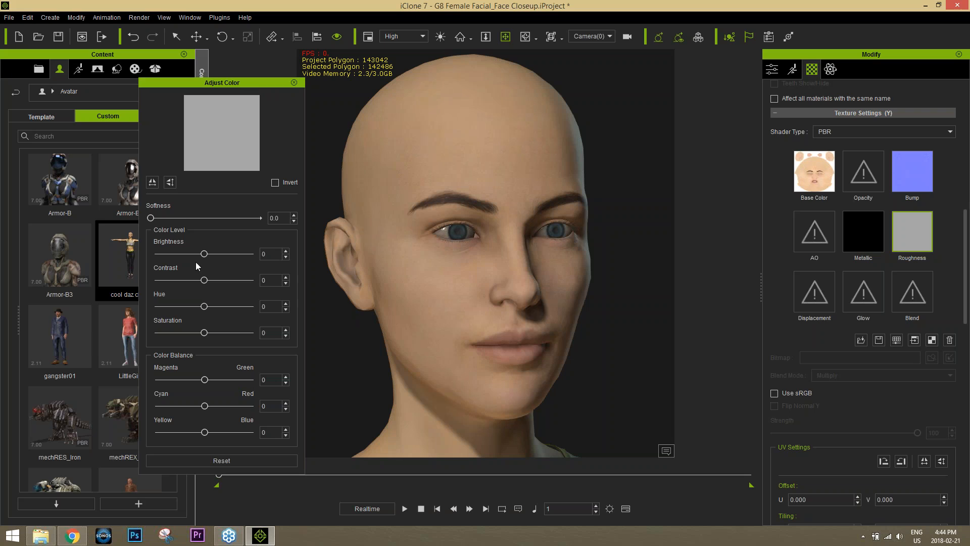
pyautogui.moveTo(205, 253)
pyautogui.mouseDown()
pyautogui.moveTo(180, 253)
pyautogui.moveTo(184, 267)
pyautogui.mouseUp()
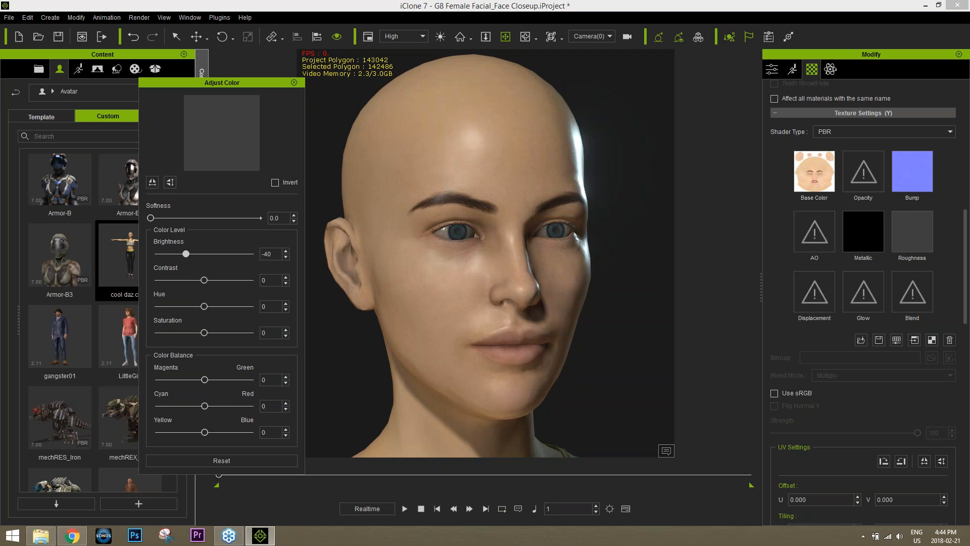
pyautogui.moveTo(583, 347)
pyautogui.mouseDown(button='right')
pyautogui.moveTo(448, 342)
pyautogui.moveTo(589, 340)
pyautogui.mouseUp(button='right')
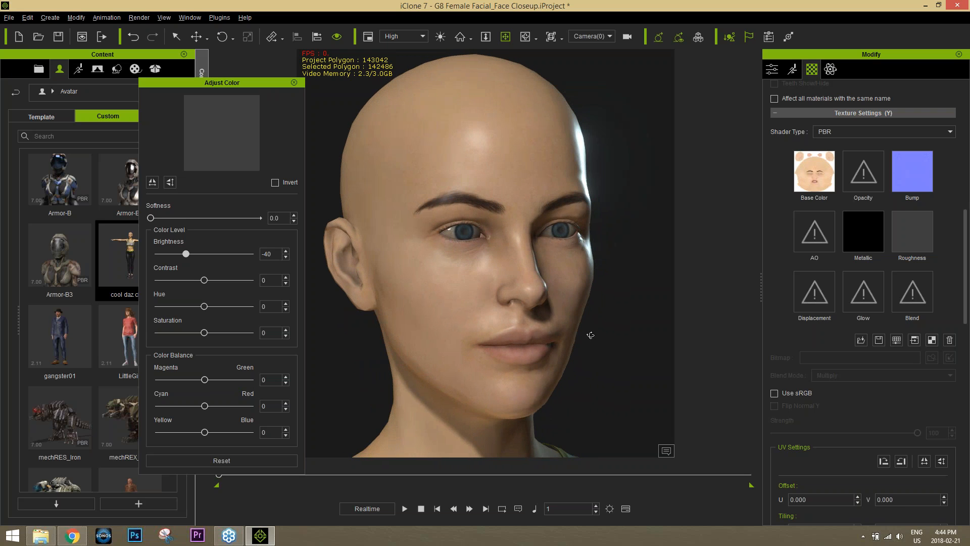
# Try brightening the Face Metallic map, then return it to brightness 0
pyautogui.click(874, 232)
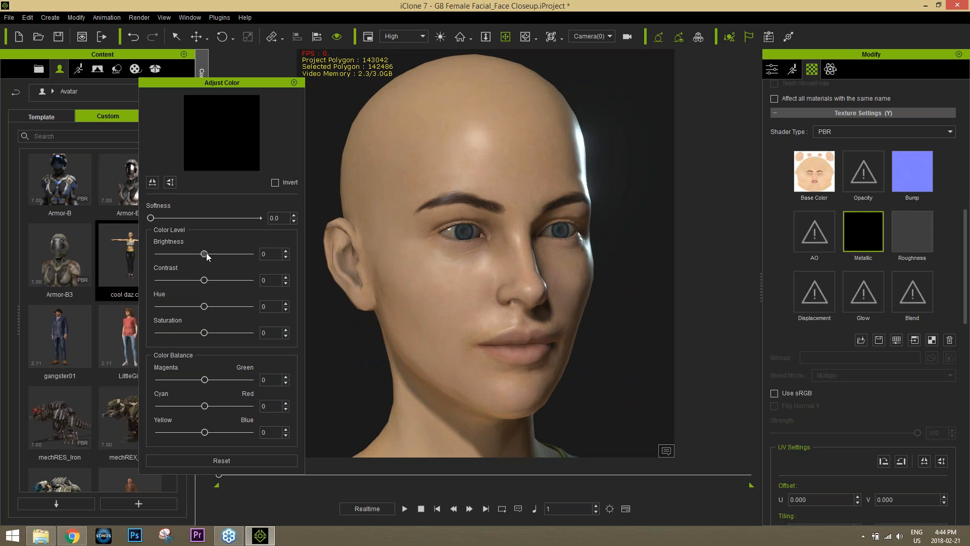
pyautogui.moveTo(207, 253)
pyautogui.mouseDown()
pyautogui.moveTo(215, 256)
pyautogui.moveTo(197, 258)
pyautogui.moveTo(218, 256)
pyautogui.moveTo(208, 258)
pyautogui.mouseUp()
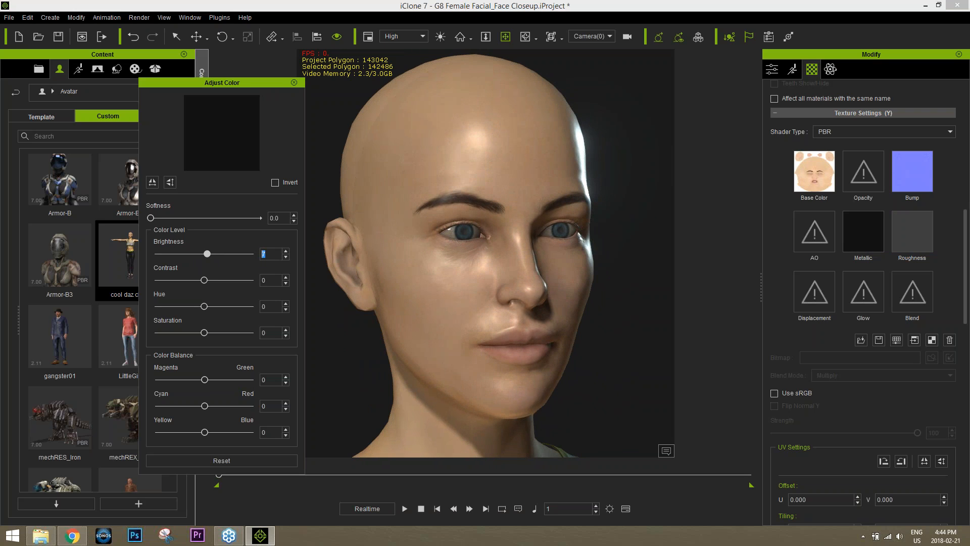
pyautogui.press('Return')
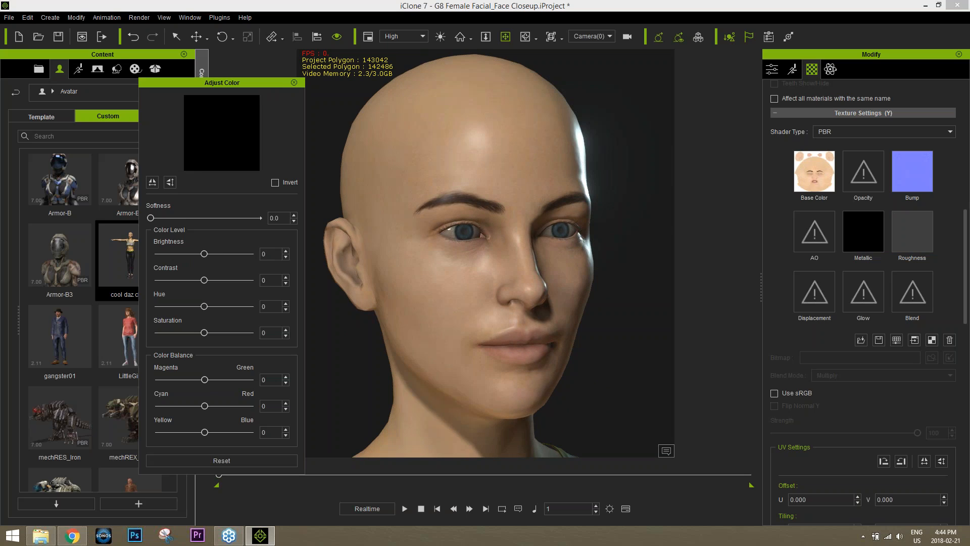
# Set the Face Roughness brightness to exactly -30 and check the skin shine from the side
pyautogui.click(911, 228)
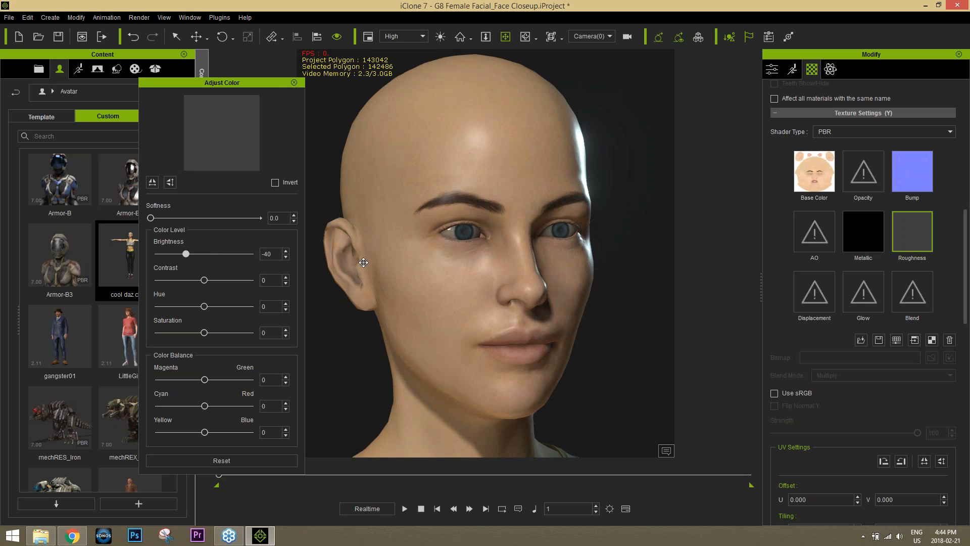
pyautogui.moveTo(273, 254); pyautogui.dragTo(227, 253)
pyautogui.write('-30')
pyautogui.press('Return')
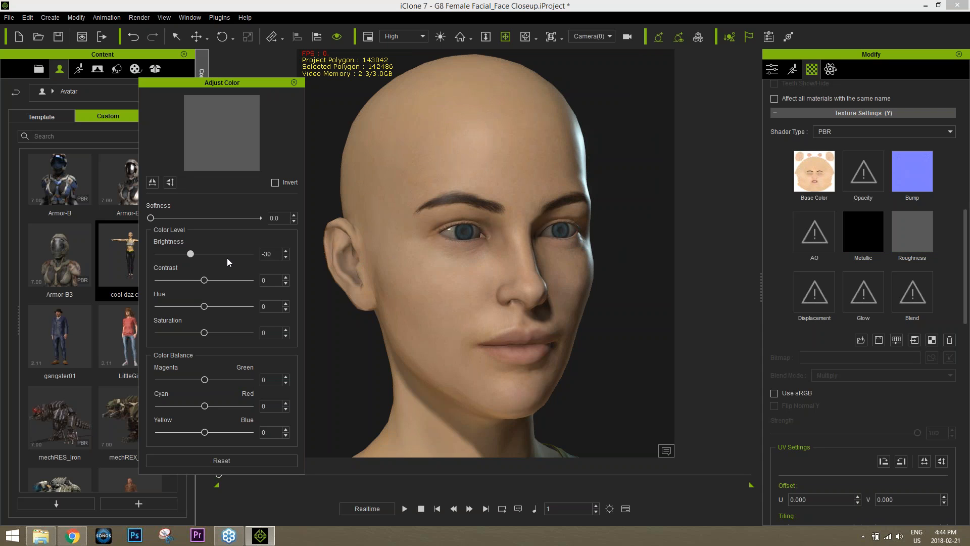
pyautogui.keyDown('alt'); pyautogui.moveTo(525, 255); pyautogui.dragTo(657, 259); pyautogui.keyUp('alt')
pyautogui.keyDown('alt'); pyautogui.moveTo(442, 237); pyautogui.dragTo(309, 262); pyautogui.keyUp('alt')
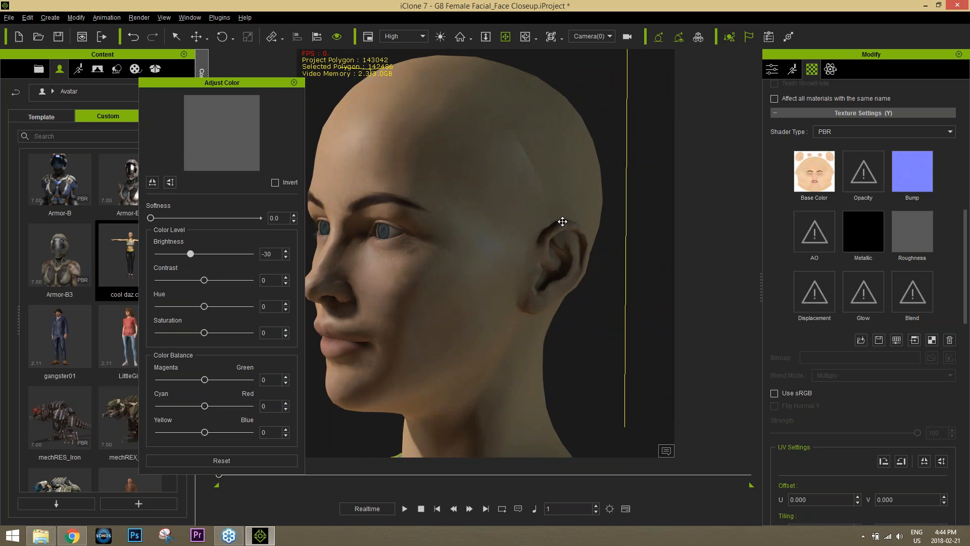
pyautogui.keyDown('alt'); pyautogui.moveTo(550, 235); pyautogui.dragTo(539, 243, button='middle'); pyautogui.keyUp('alt')
pyautogui.keyDown('alt'); pyautogui.moveTo(565, 247); pyautogui.dragTo(555, 247); pyautogui.keyUp('alt')
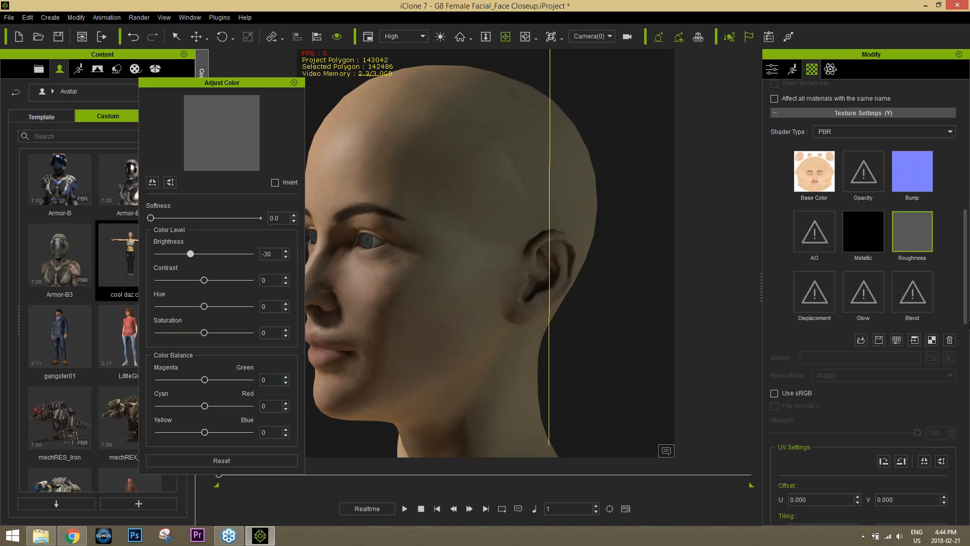
# Pick the Torso material from the model and set its Roughness map Brightness to -30
pyautogui.scroll(10, 967, 324)
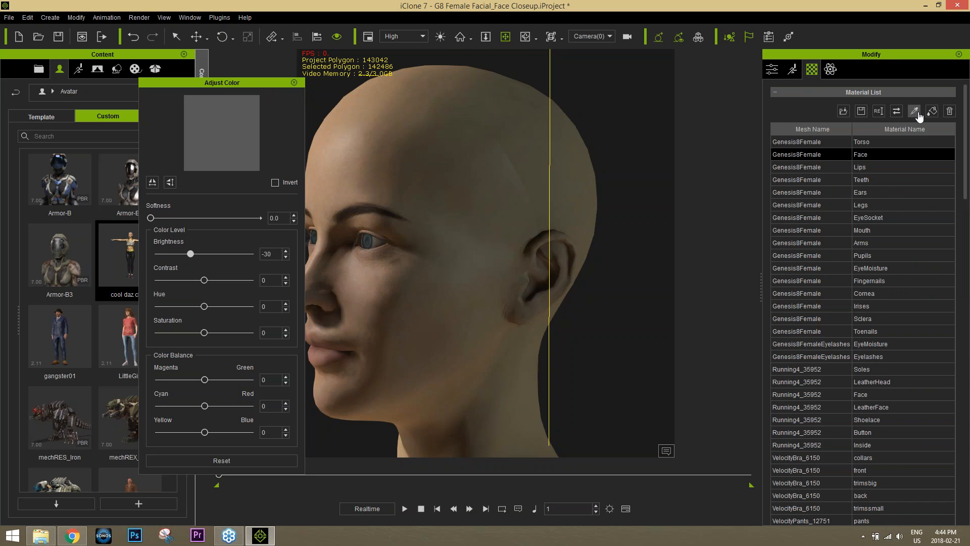
pyautogui.click(914, 110)
pyautogui.click(523, 122)
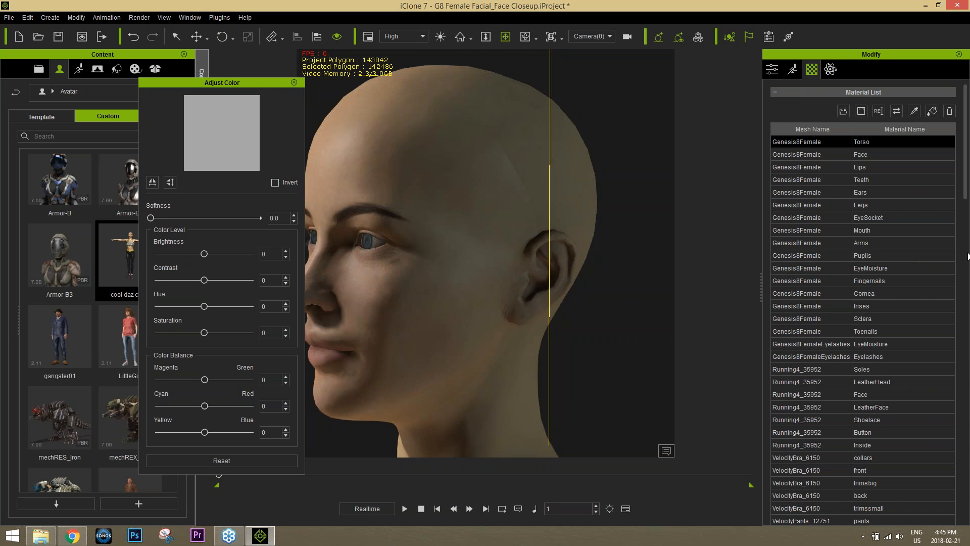
pyautogui.scroll(-10, 967, 196)
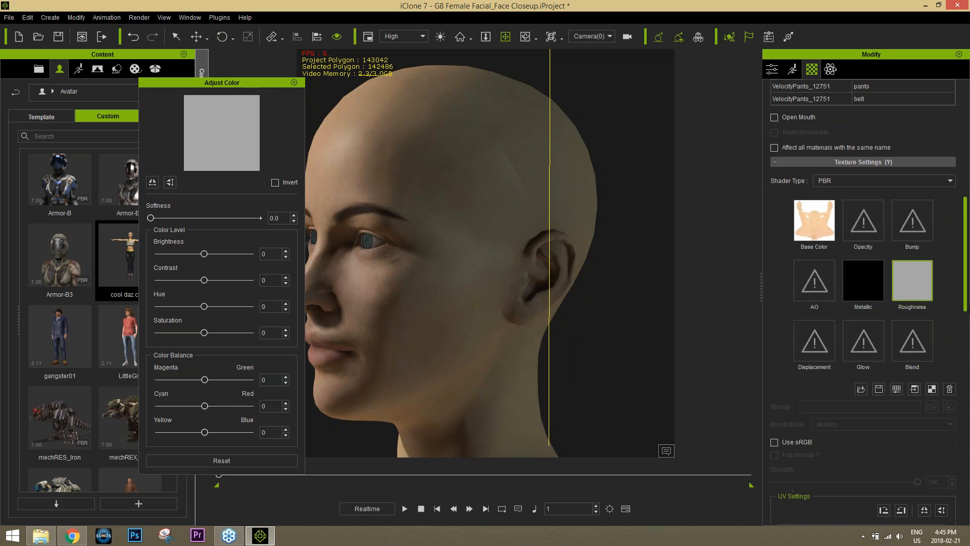
pyautogui.click(897, 389)
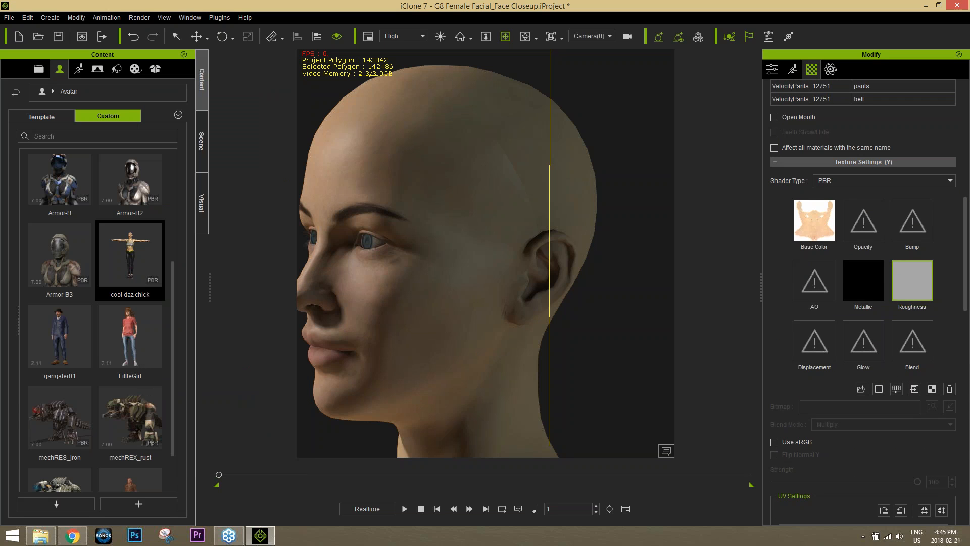
pyautogui.click(896, 389)
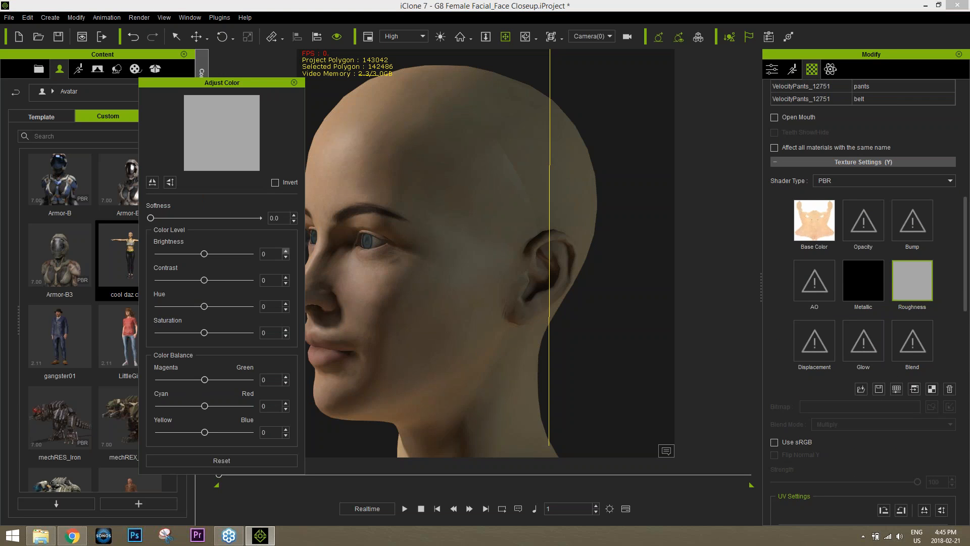
pyautogui.write('-30')
pyautogui.press('Return')
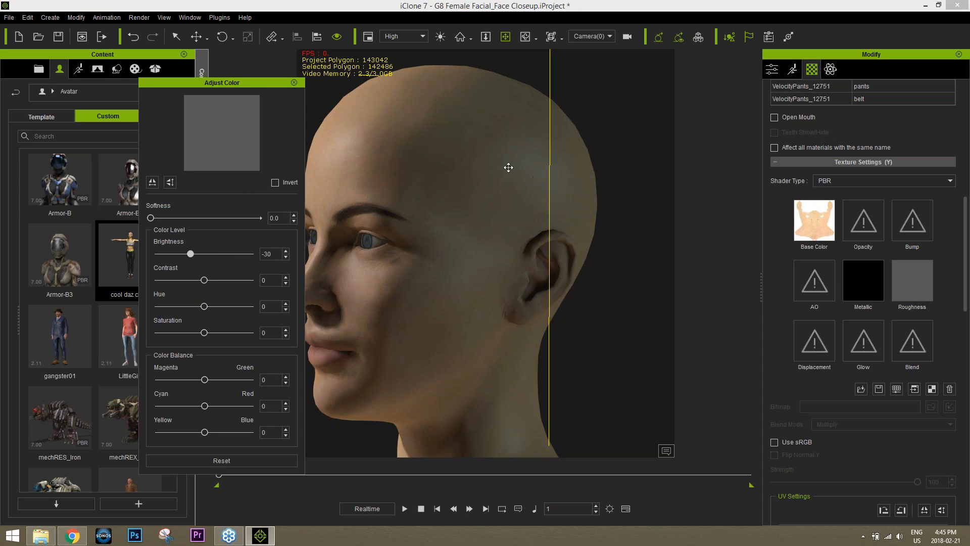
# Turn the head to face front and reselect the Torso Roughness texture
pyautogui.moveTo(427, 322); pyautogui.dragTo(629, 330, button='right')
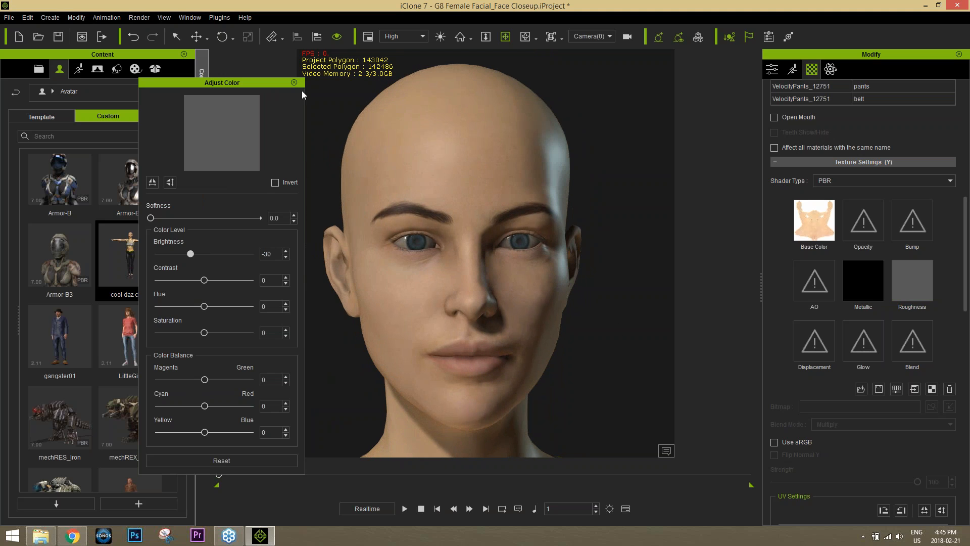
pyautogui.click(294, 82)
pyautogui.click(912, 281)
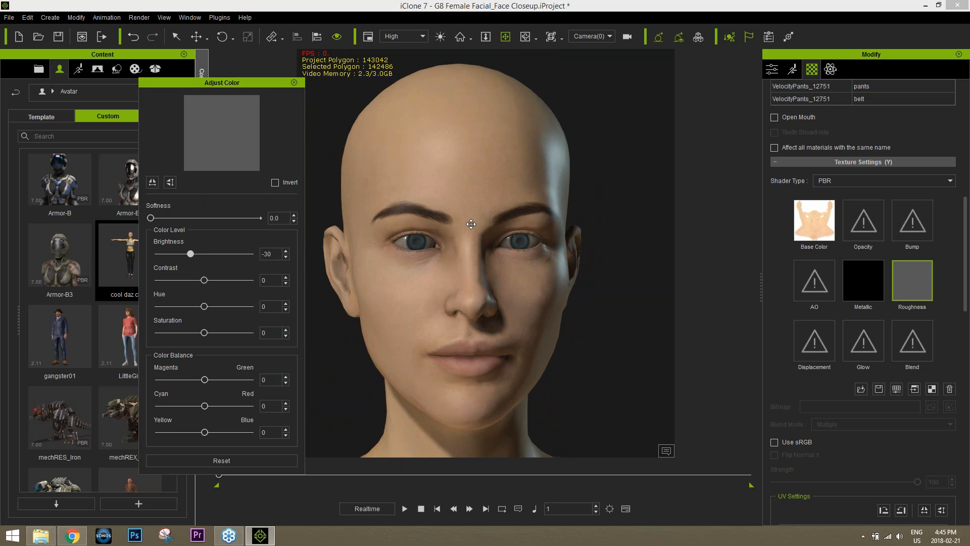
pyautogui.moveTo(965, 229); pyautogui.dragTo(965, 116)
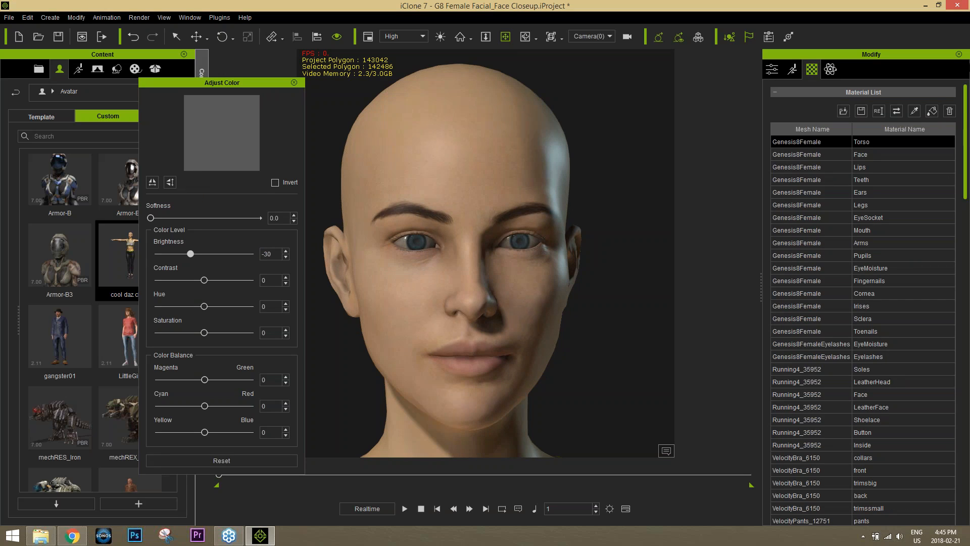
# Pick the Face material from the forehead and select its Bump map for colour adjustment
pyautogui.click(914, 111)
pyautogui.click(495, 166)
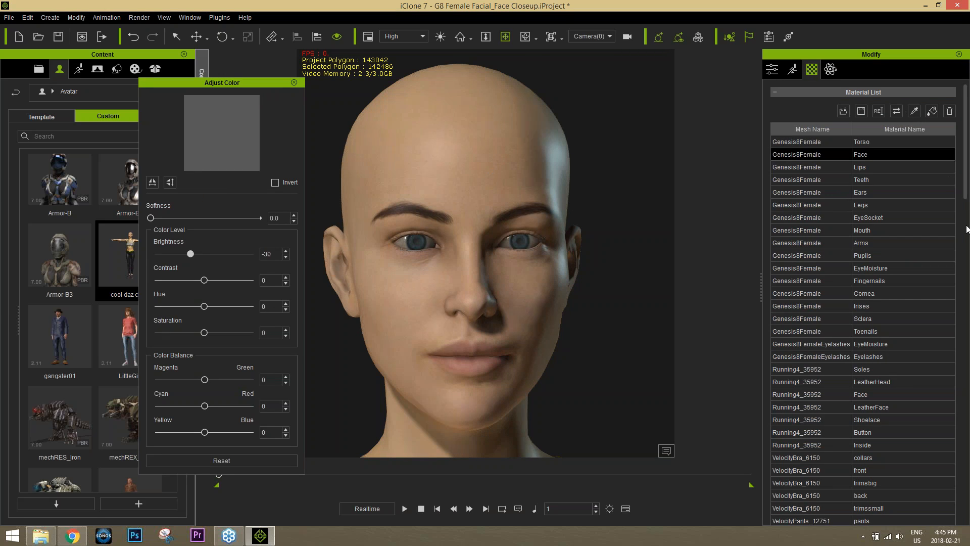
pyautogui.moveTo(966, 198); pyautogui.dragTo(966, 333)
pyautogui.click(912, 146)
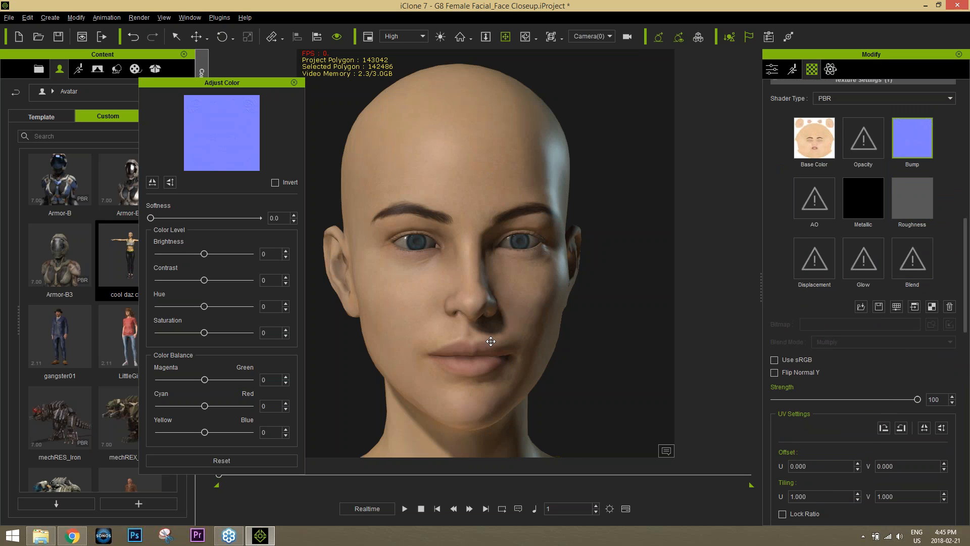
pyautogui.scroll(3, 491, 341)
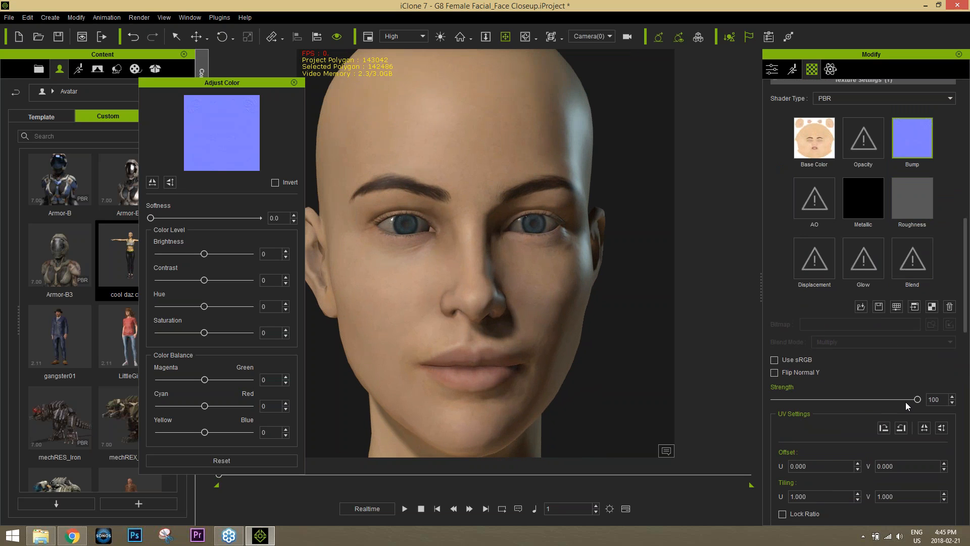
pyautogui.moveTo(744, 409); pyautogui.dragTo(917, 399)
# Raise the Bump map contrast to 52, checking the skin detail from the side
pyautogui.moveTo(205, 283); pyautogui.dragTo(255, 281)
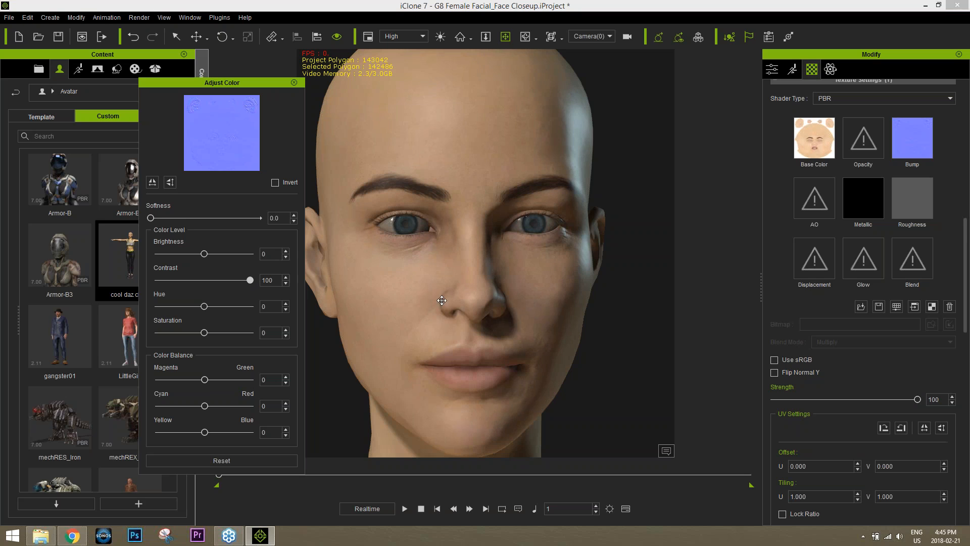
pyautogui.moveTo(485, 314)
pyautogui.mouseDown(button='right')
pyautogui.moveTo(435, 316)
pyautogui.moveTo(512, 321)
pyautogui.moveTo(473, 324)
pyautogui.mouseUp(button='right')
pyautogui.moveTo(249, 280); pyautogui.dragTo(229, 284)
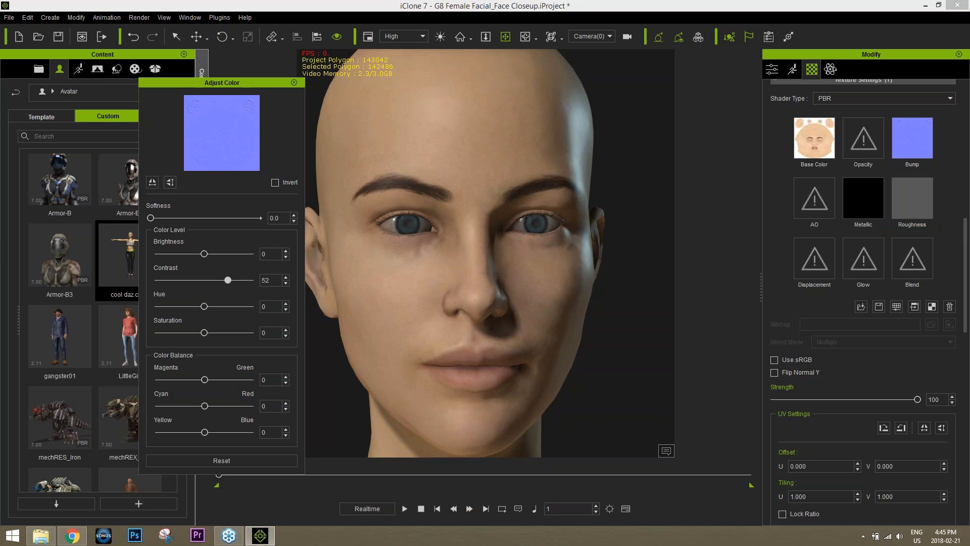
pyautogui.moveTo(546, 357); pyautogui.dragTo(449, 362, button='right')
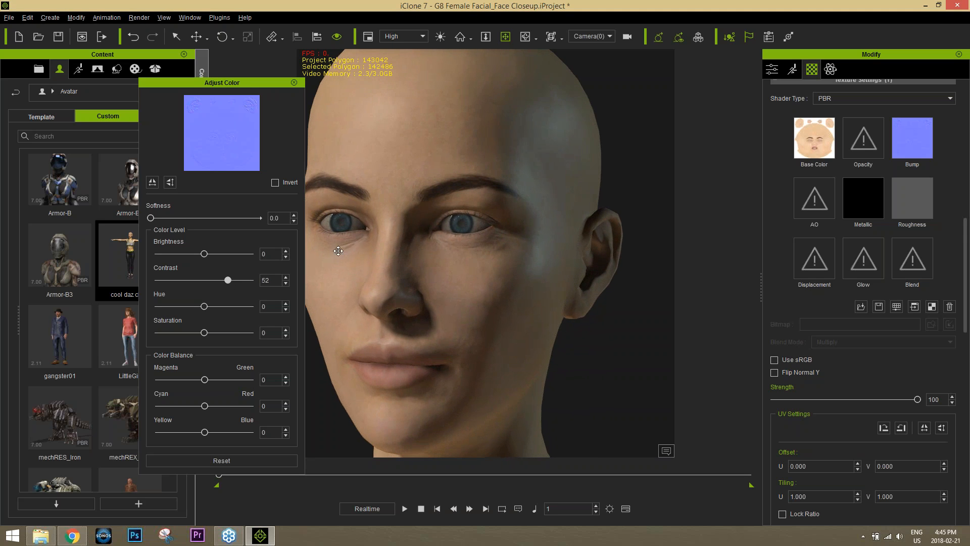
pyautogui.moveTo(480, 325); pyautogui.dragTo(581, 328, button='right')
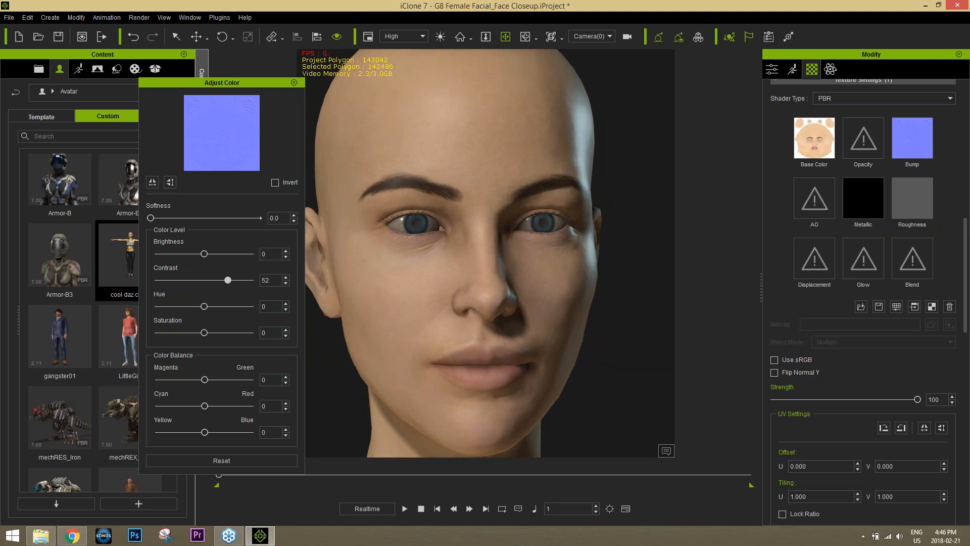
pyautogui.click(294, 83)
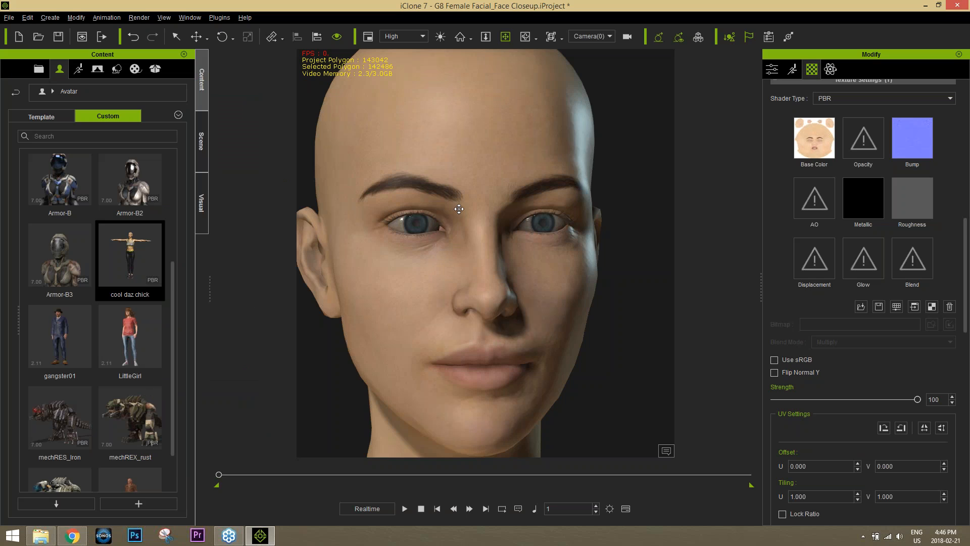
pyautogui.scroll(-3, 490, 278)
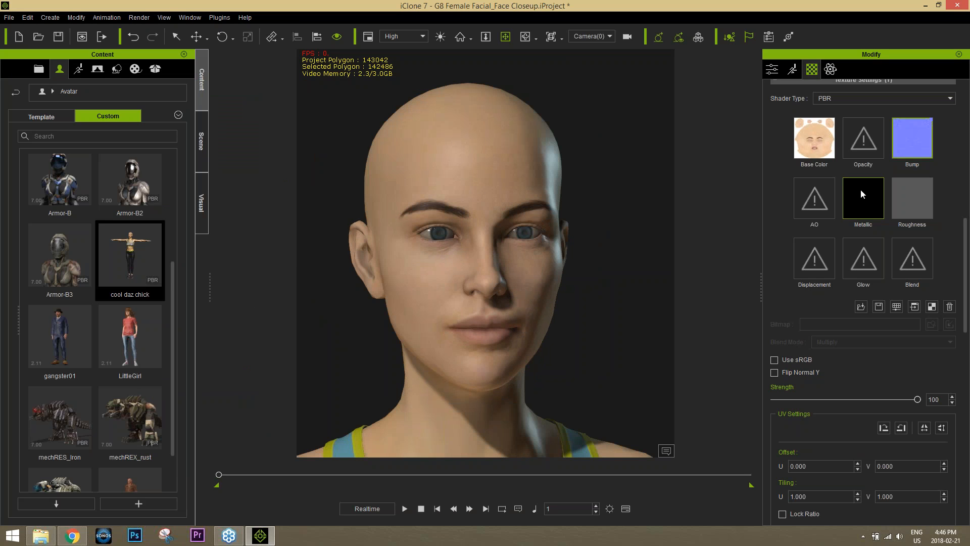
# Warm the face Base Color texture with Cyan–Red at 39 and Yellow–Blue at -5
pyautogui.click(825, 149)
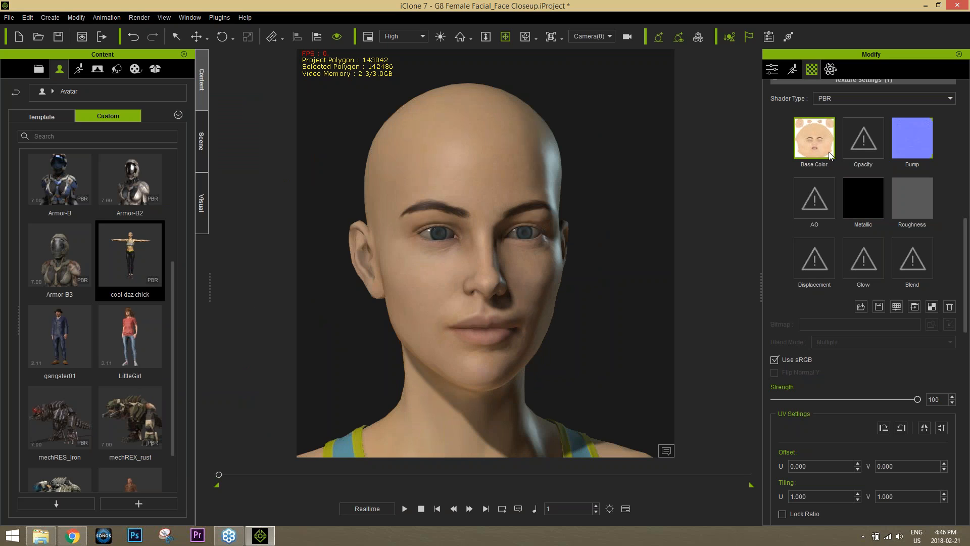
pyautogui.click(896, 307)
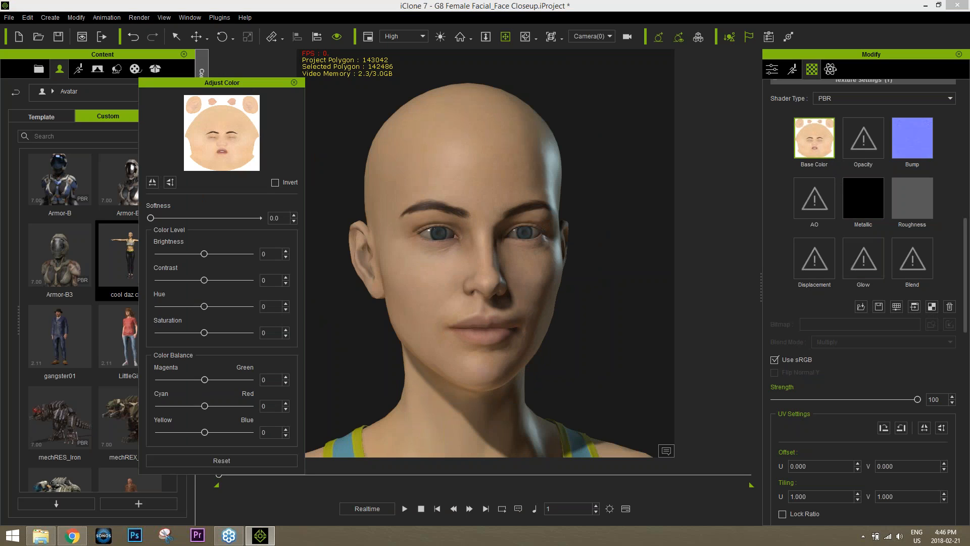
pyautogui.moveTo(205, 410)
pyautogui.mouseDown()
pyautogui.moveTo(234, 408)
pyautogui.moveTo(223, 408)
pyautogui.mouseUp()
pyautogui.moveTo(205, 432); pyautogui.dragTo(197, 433)
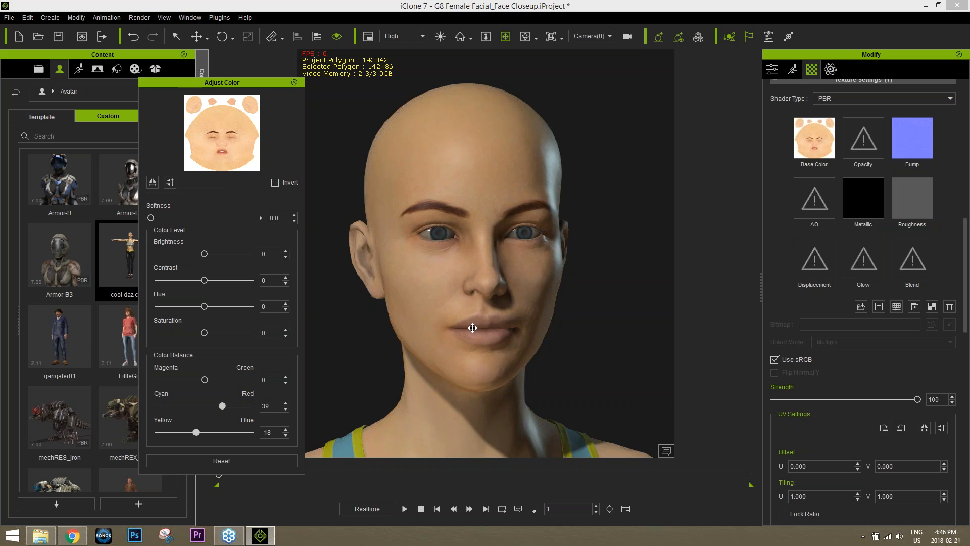
pyautogui.scroll(3, 472, 347)
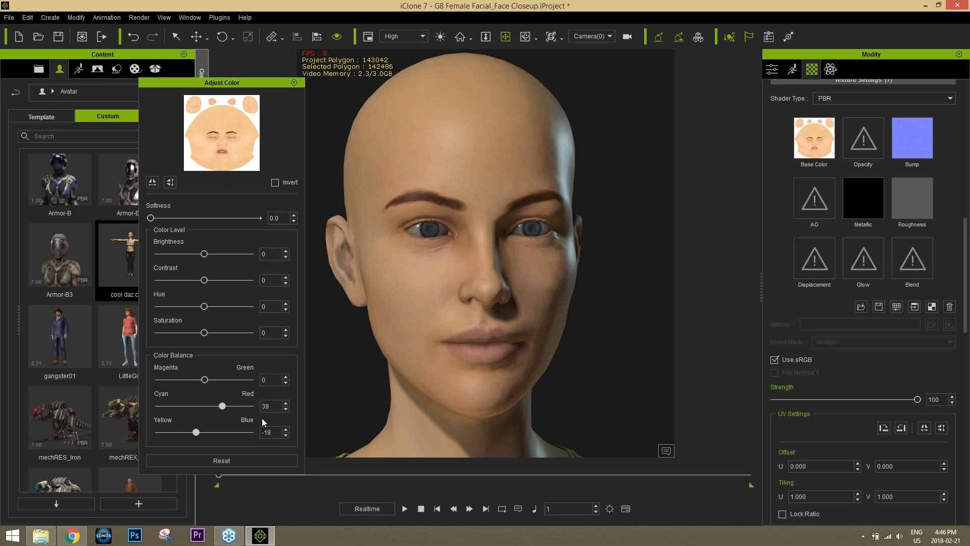
pyautogui.moveTo(197, 433)
pyautogui.mouseDown()
pyautogui.moveTo(219, 433)
pyautogui.moveTo(202, 433)
pyautogui.mouseUp()
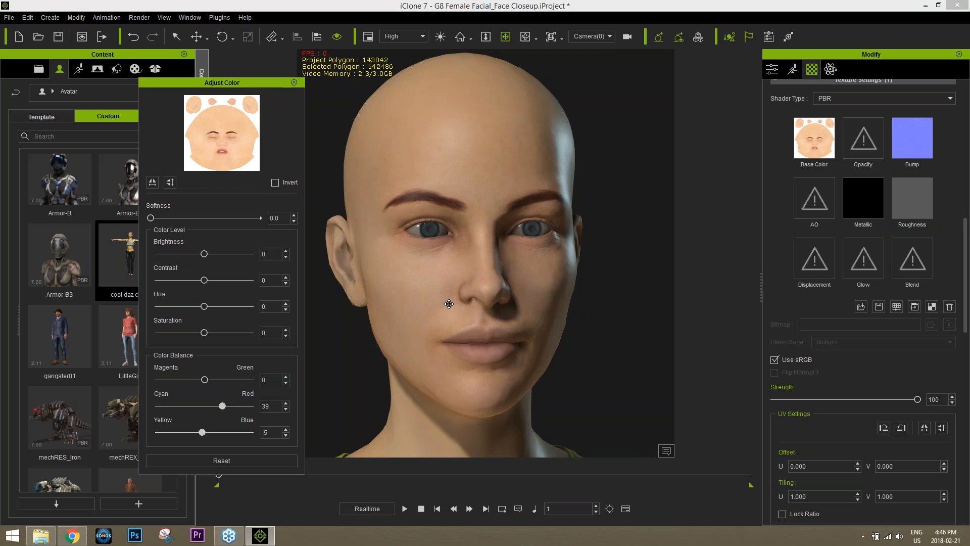
pyautogui.click(294, 83)
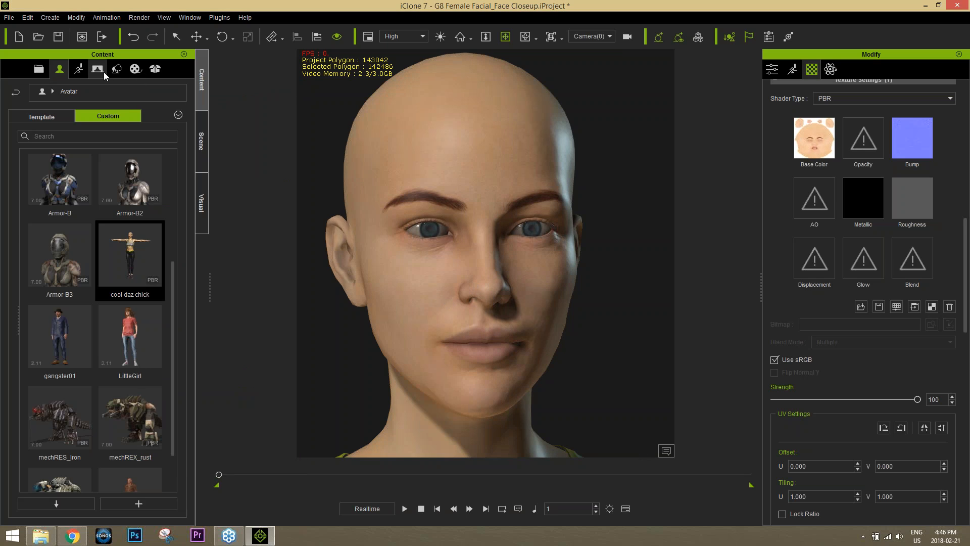
# Open the Template Accessories folder in the content library, then switch to the Chrome tutorials page
pyautogui.click(43, 92)
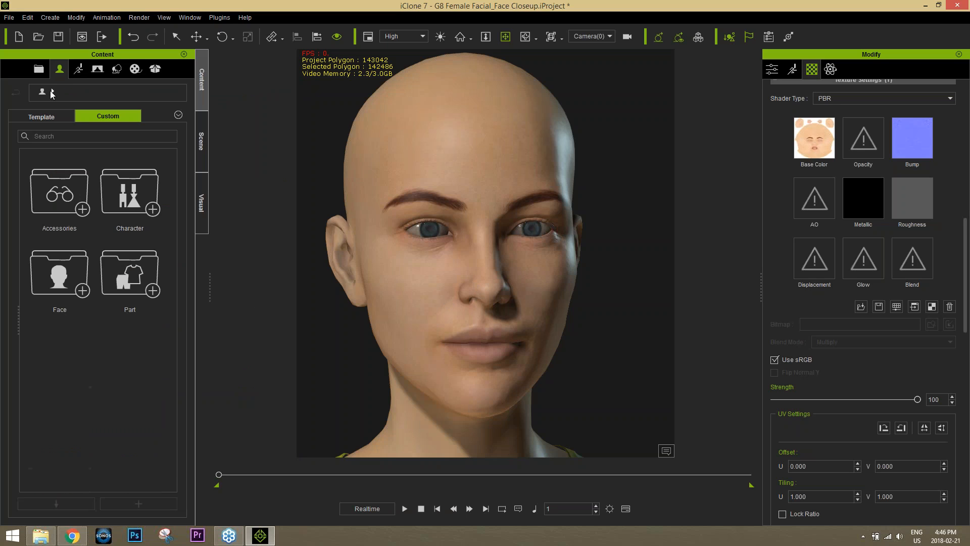
pyautogui.click(59, 120)
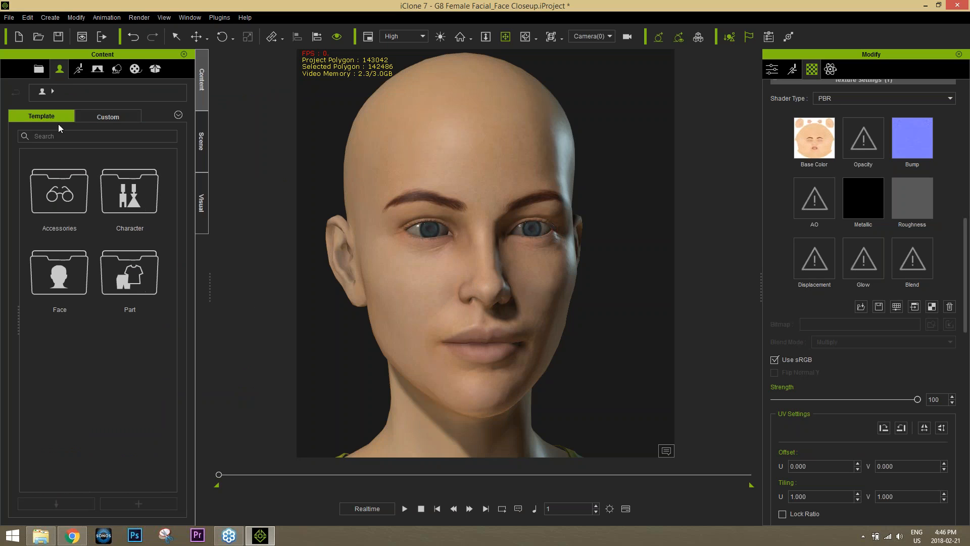
pyautogui.doubleClick(67, 200)
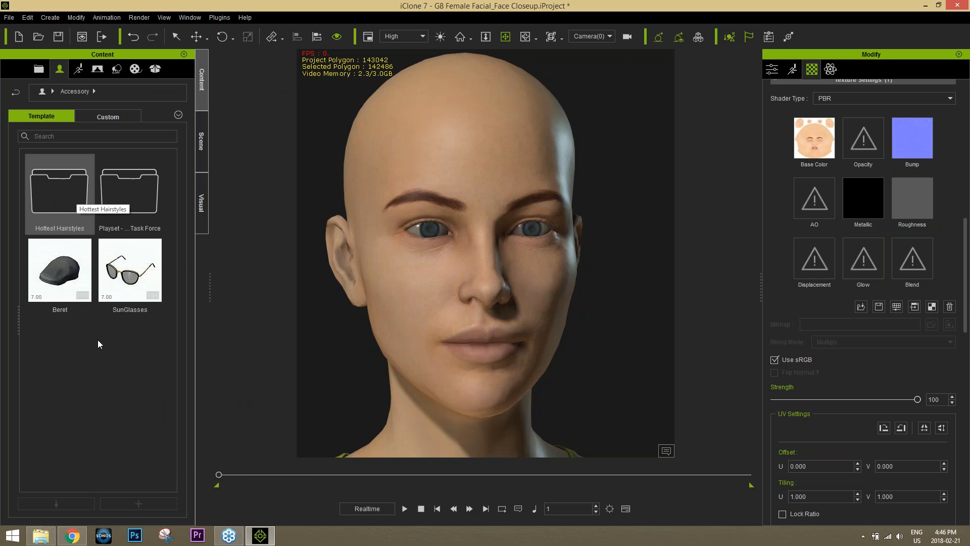
pyautogui.click(73, 535)
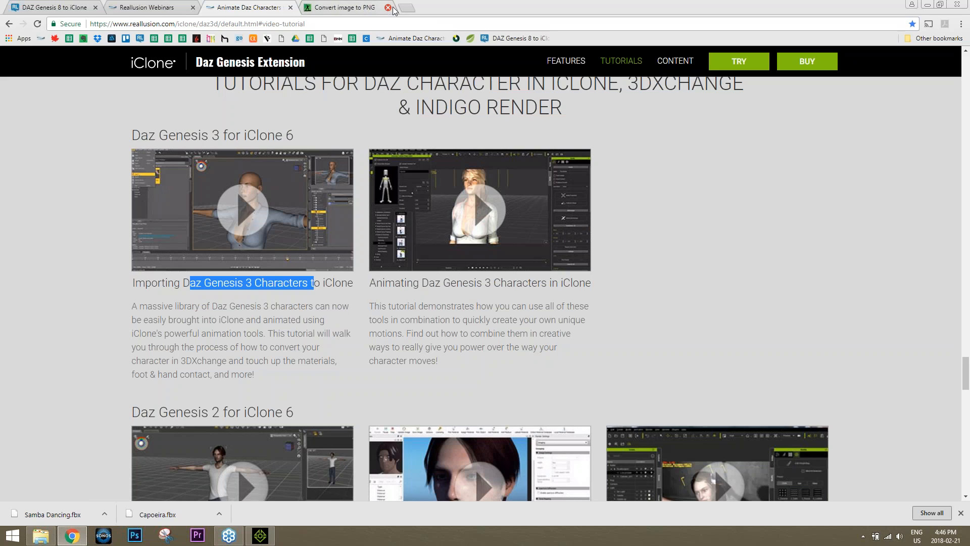
# Search Google for 'hottest hairstyles iclone', open the Reallusion product page, then return to iClone
pyautogui.click(407, 8)
pyautogui.write('hottest hairstyles ')
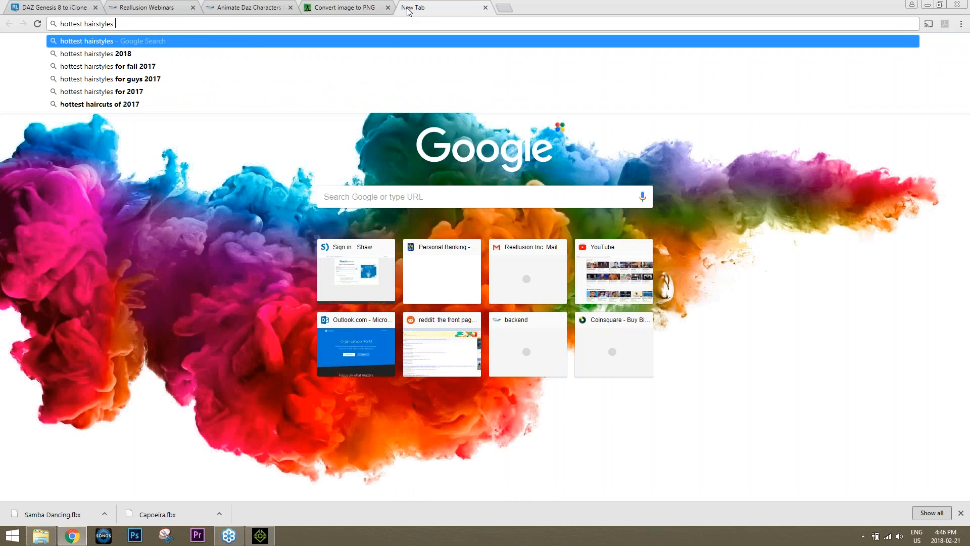
pyautogui.write('iclone')
pyautogui.press('Return')
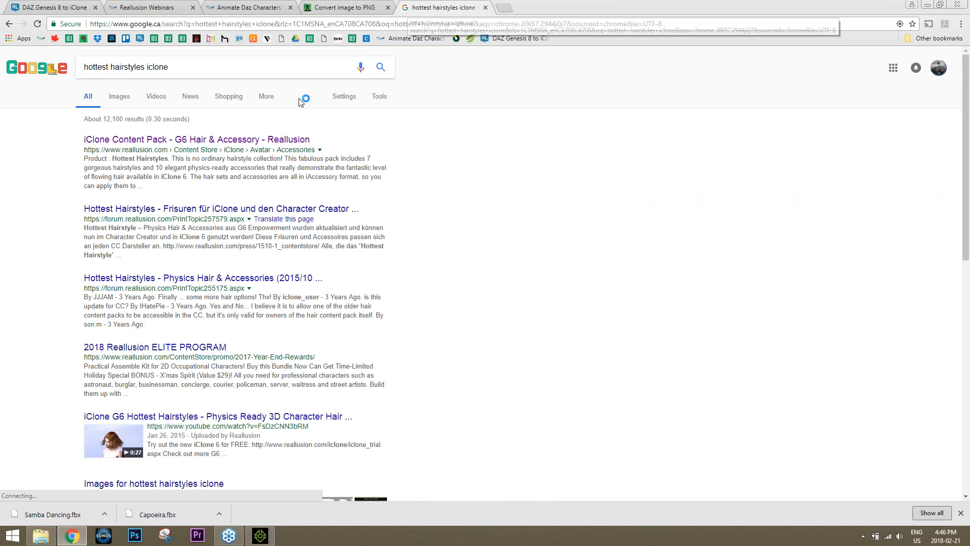
pyautogui.click(251, 140)
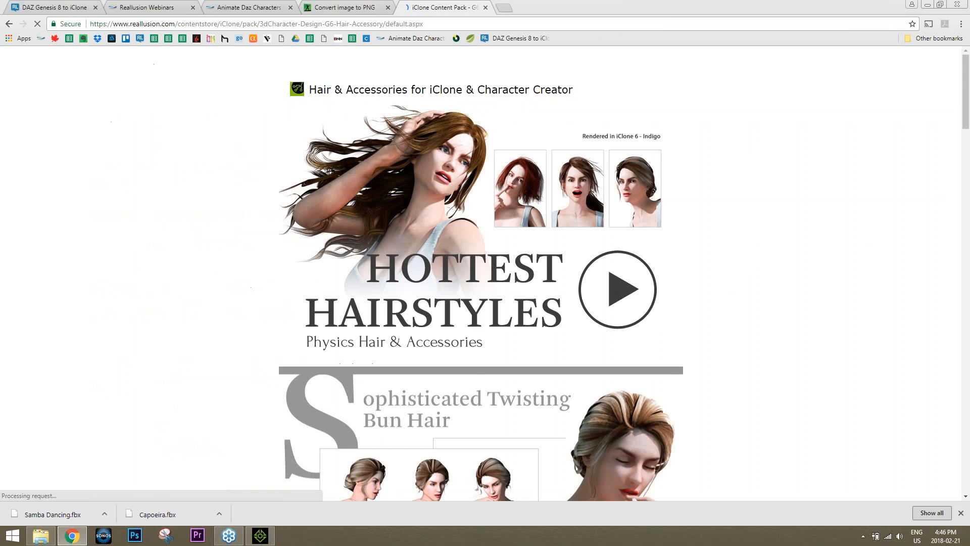
pyautogui.click(439, 24)
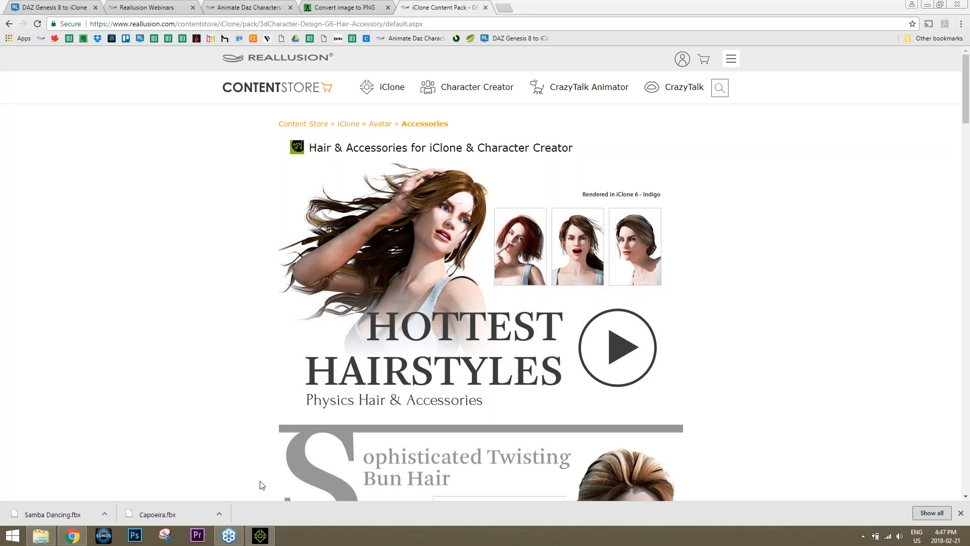
pyautogui.click(261, 535)
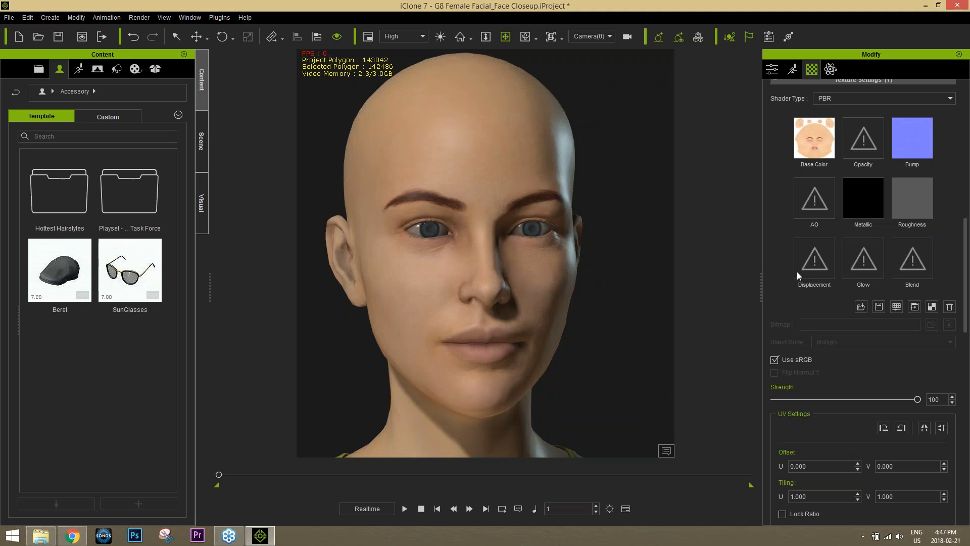
# Open the Hottest Hairstyles > Hair folder listing presets like Bun hair and Low ponytail
pyautogui.doubleClick(64, 191)
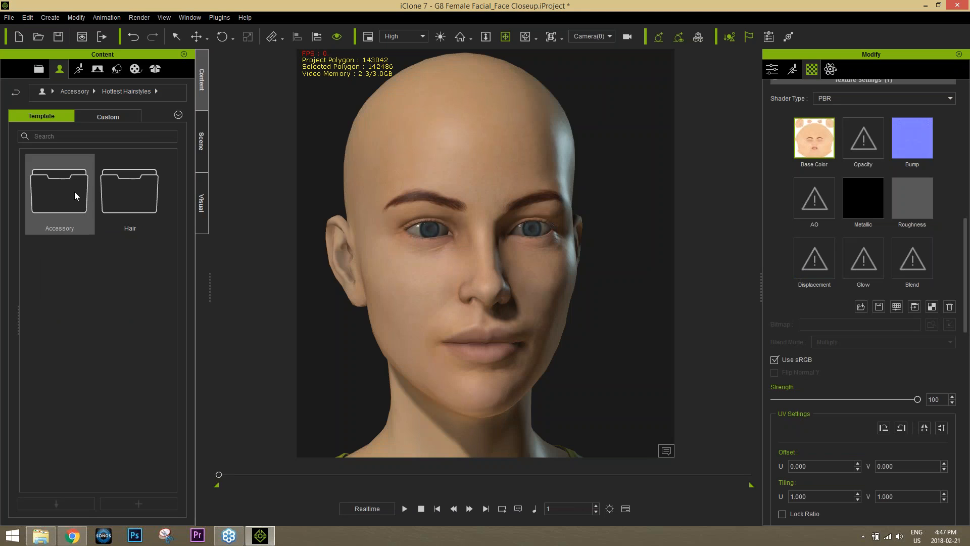
pyautogui.doubleClick(126, 198)
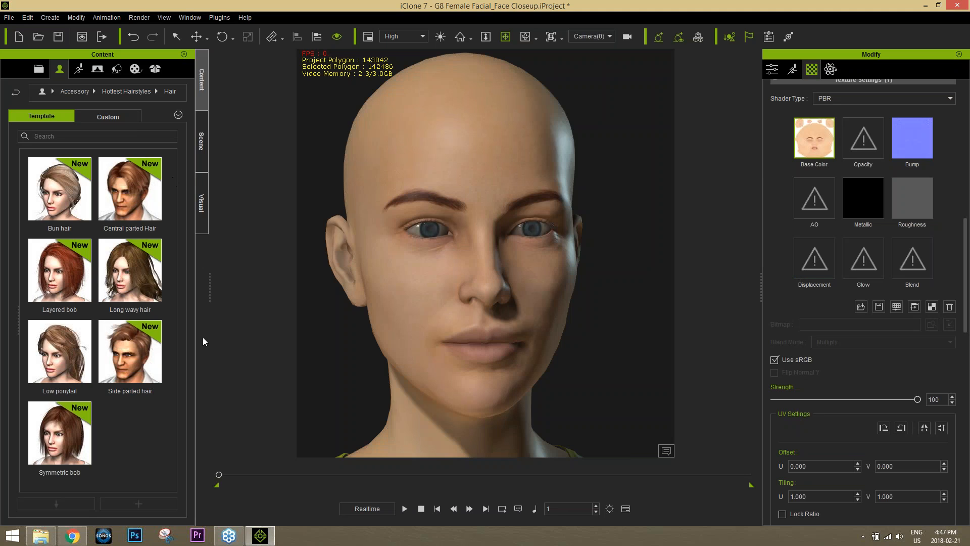
pyautogui.scroll(-3, 490, 300)
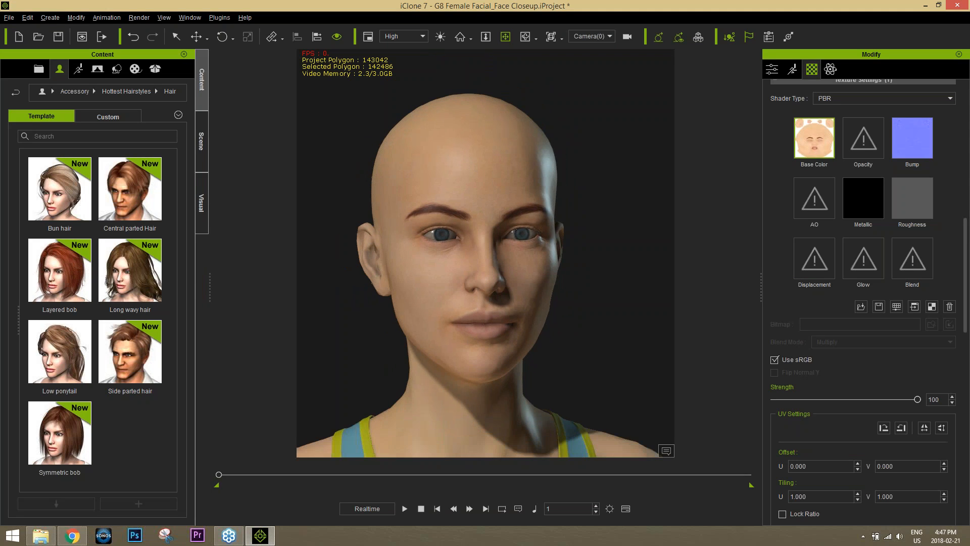
pyautogui.moveTo(490, 301); pyautogui.dragTo(548, 299, button='right')
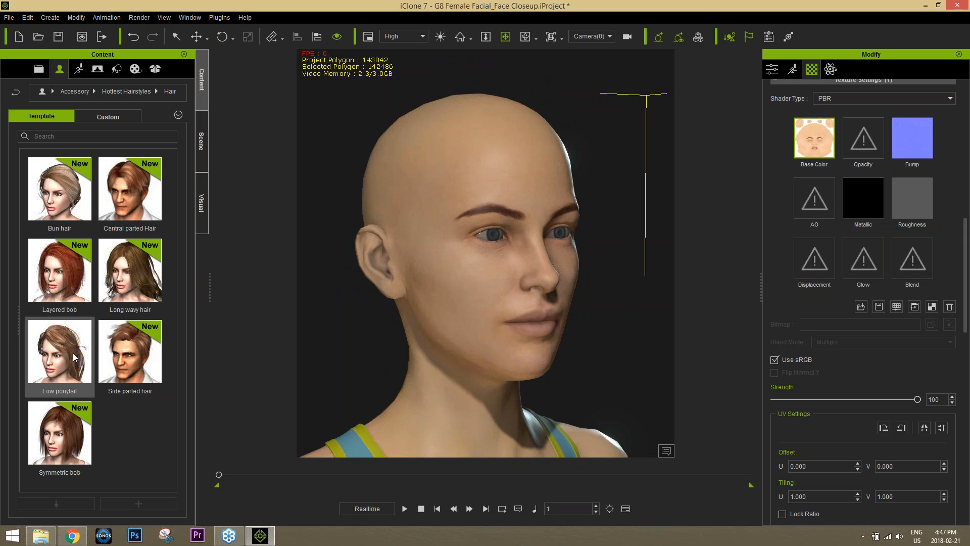
# Apply the Low ponytail hairstyle to the character's bald head and view it from the side
pyautogui.moveTo(73, 357); pyautogui.dragTo(461, 233)
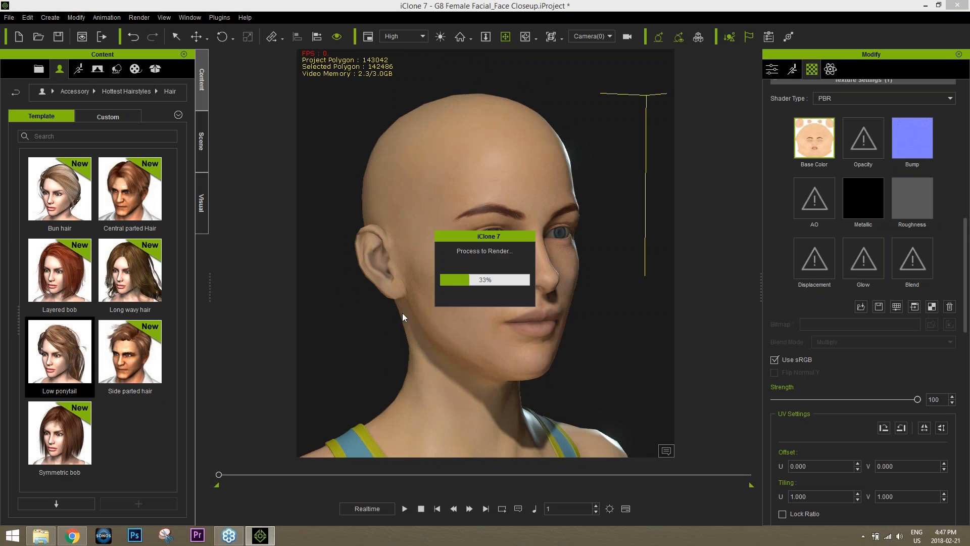
pyautogui.keyDown('alt'); pyautogui.moveTo(388, 290); pyautogui.dragTo(527, 298, button='right'); pyautogui.keyUp('alt')
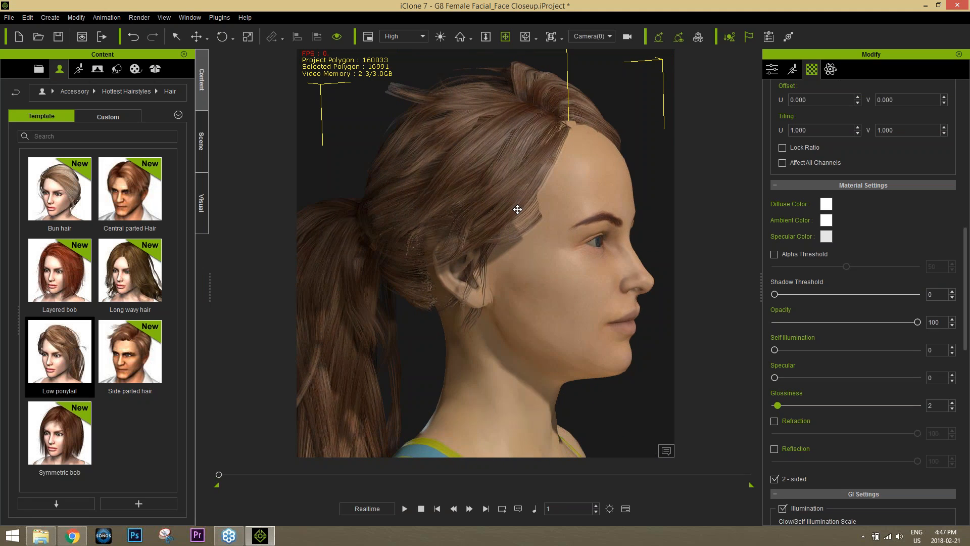
# Move the ponytail hair sideways and slightly lower on the head
pyautogui.press('w')
pyautogui.moveTo(394, 412); pyautogui.dragTo(413, 417)
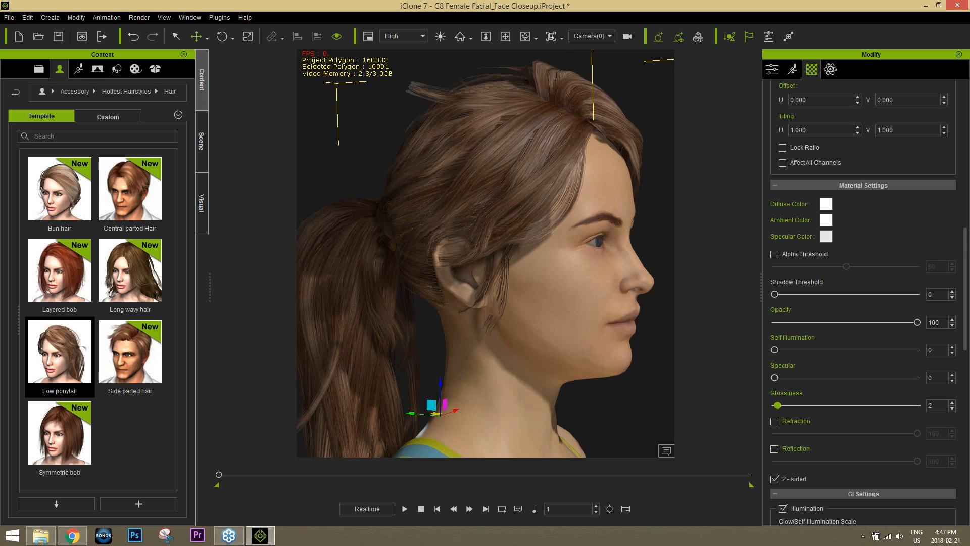
pyautogui.moveTo(635, 276); pyautogui.dragTo(419, 315, button='right')
pyautogui.moveTo(450, 381); pyautogui.dragTo(449, 386)
pyautogui.keyDown('alt'); pyautogui.moveTo(567, 256); pyautogui.dragTo(391, 304, button='right'); pyautogui.keyUp('alt')
pyautogui.keyDown('alt'); pyautogui.moveTo(391, 303); pyautogui.dragTo(558, 301); pyautogui.keyUp('alt')
pyautogui.keyDown('alt'); pyautogui.moveTo(558, 300); pyautogui.dragTo(540, 331, button='right'); pyautogui.keyUp('alt')
# Scale the hair slightly wider to fit the head
pyautogui.press('r')
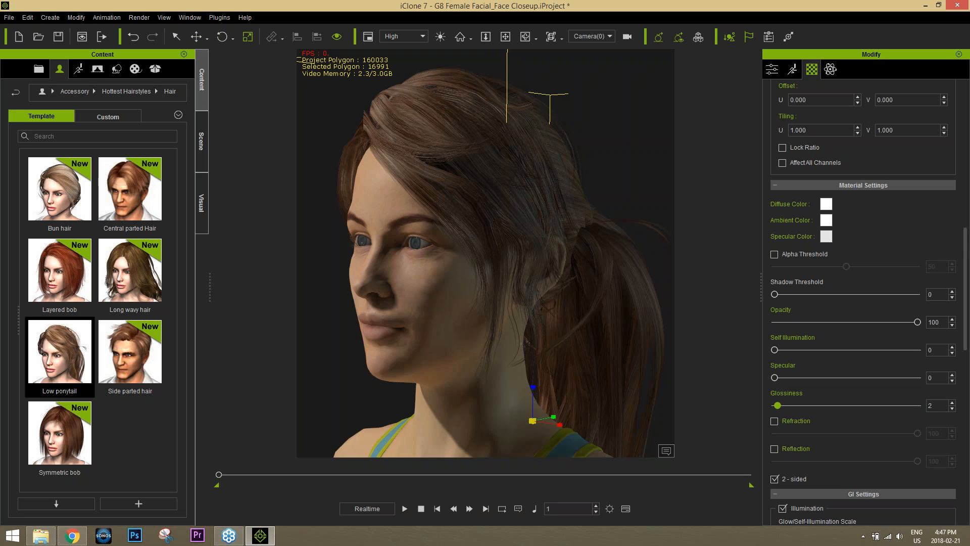
pyautogui.moveTo(553, 417); pyautogui.dragTo(554, 418)
pyautogui.keyDown('alt'); pyautogui.moveTo(428, 336); pyautogui.dragTo(600, 346, button='right'); pyautogui.keyUp('alt')
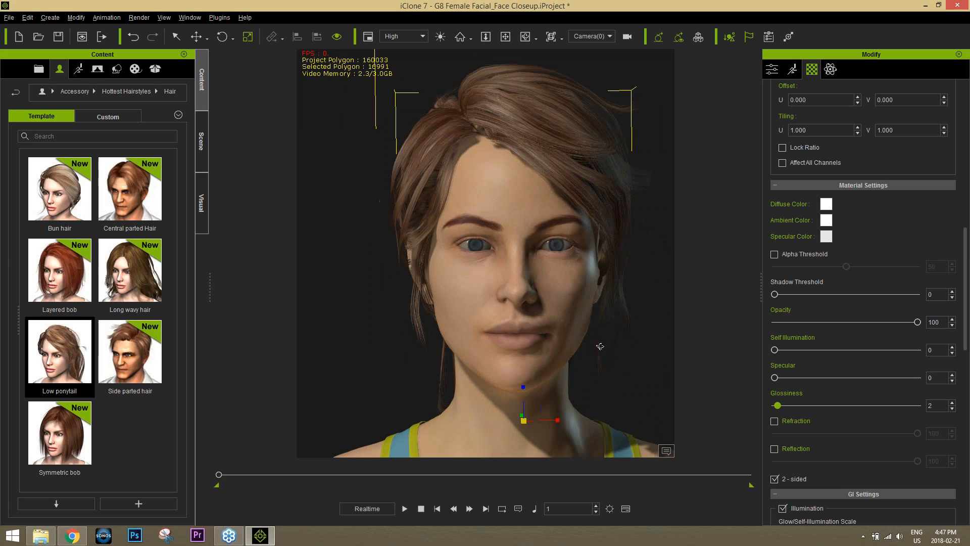
# Nudge the hair slightly left and check its fit from all sides
pyautogui.press('w')
pyautogui.keyDown('alt'); pyautogui.moveTo(616, 386); pyautogui.dragTo(481, 390, button='right'); pyautogui.keyUp('alt')
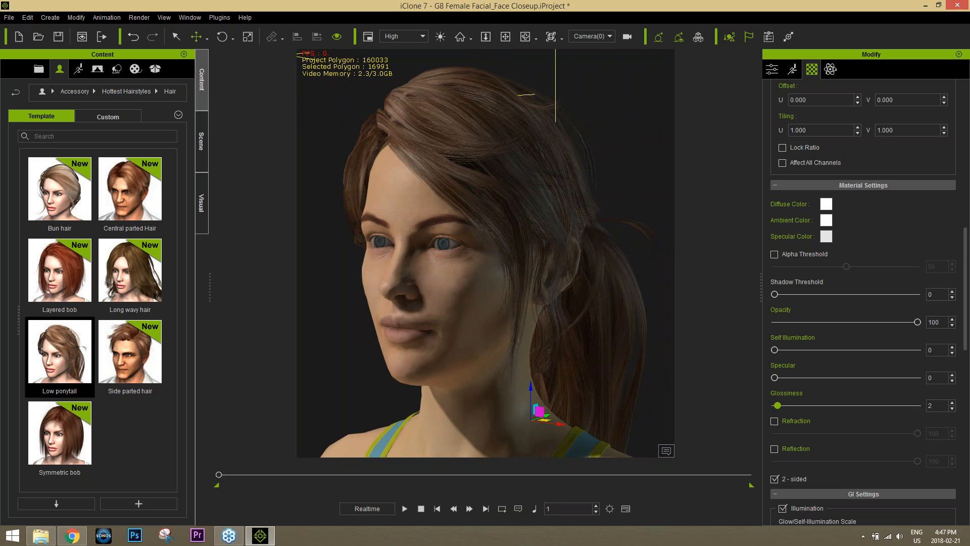
pyautogui.moveTo(547, 414); pyautogui.dragTo(547, 415)
pyautogui.keyDown('alt'); pyautogui.moveTo(393, 246); pyautogui.dragTo(638, 255, button='right'); pyautogui.keyUp('alt')
pyautogui.keyDown('alt'); pyautogui.moveTo(617, 324); pyautogui.dragTo(316, 329, button='right'); pyautogui.keyUp('alt')
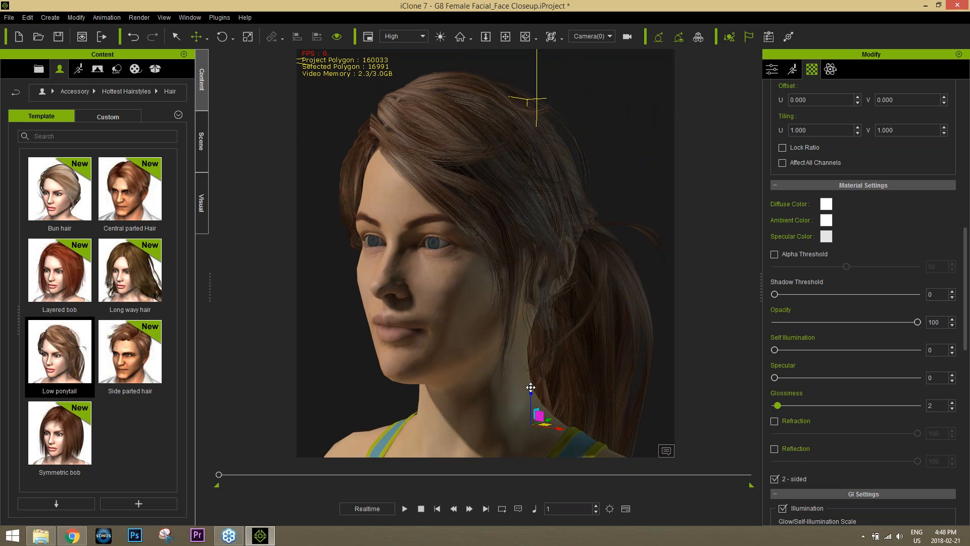
pyautogui.keyDown('alt'); pyautogui.moveTo(402, 259); pyautogui.dragTo(323, 276, button='right'); pyautogui.keyUp('alt')
pyautogui.scroll(-5, 524, 258)
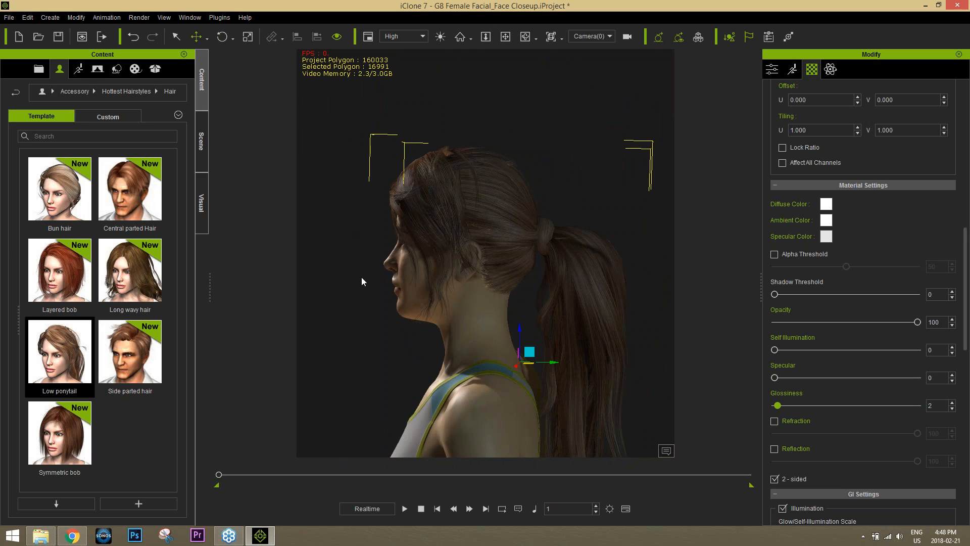
pyautogui.keyDown('alt'); pyautogui.moveTo(444, 335); pyautogui.dragTo(576, 310, button='right'); pyautogui.keyUp('alt')
pyautogui.moveTo(579, 336)
pyautogui.keyDown('alt'); pyautogui.mouseDown()
pyautogui.moveTo(569, 351)
pyautogui.moveTo(567, 336)
pyautogui.mouseUp(); pyautogui.keyUp('alt')
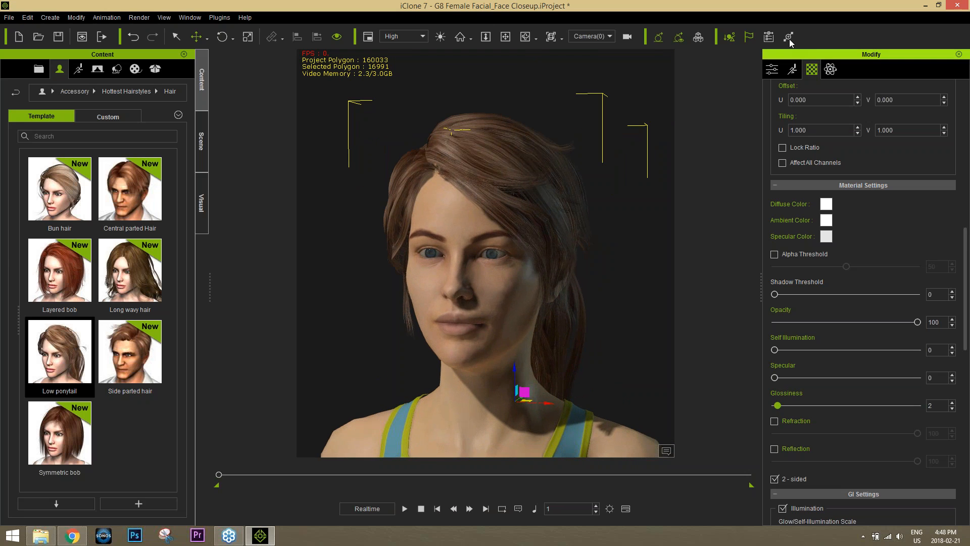
# Preview a head-turning Direction Puppet motion on the character without recording, then close the panel
pyautogui.click(792, 71)
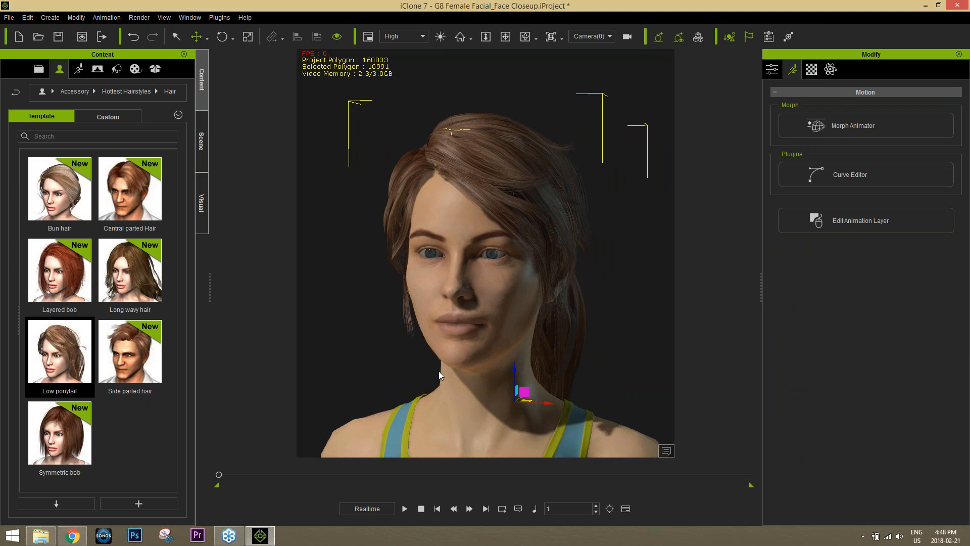
pyautogui.click(479, 395)
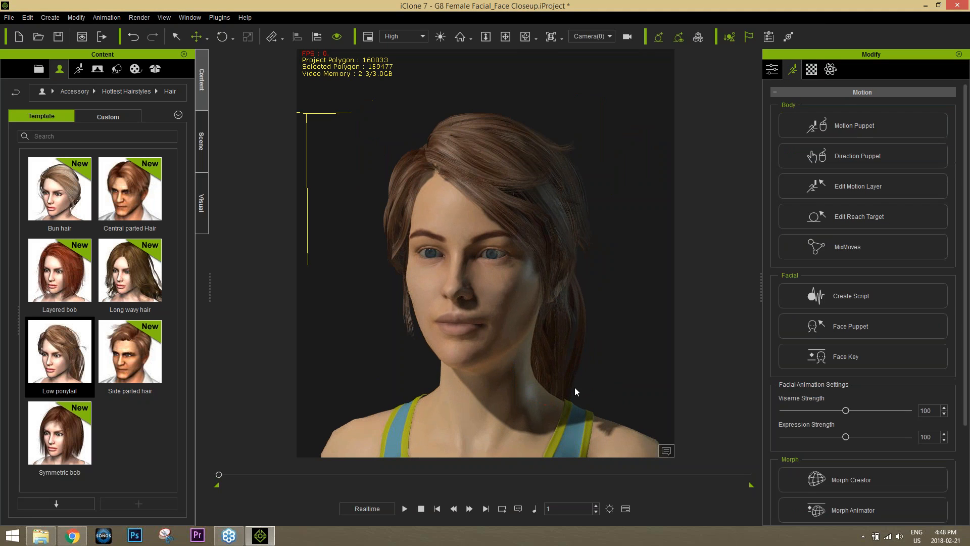
pyautogui.click(847, 155)
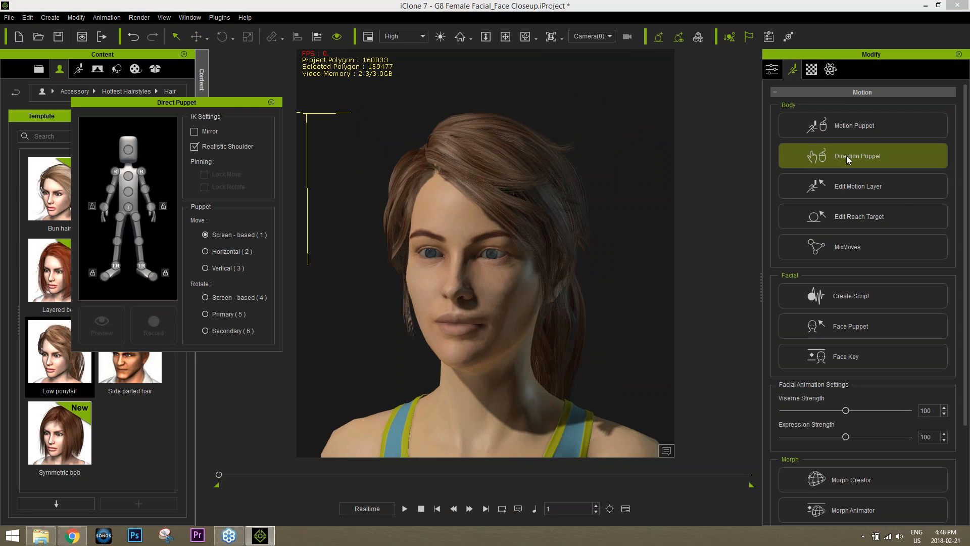
pyautogui.click(129, 150)
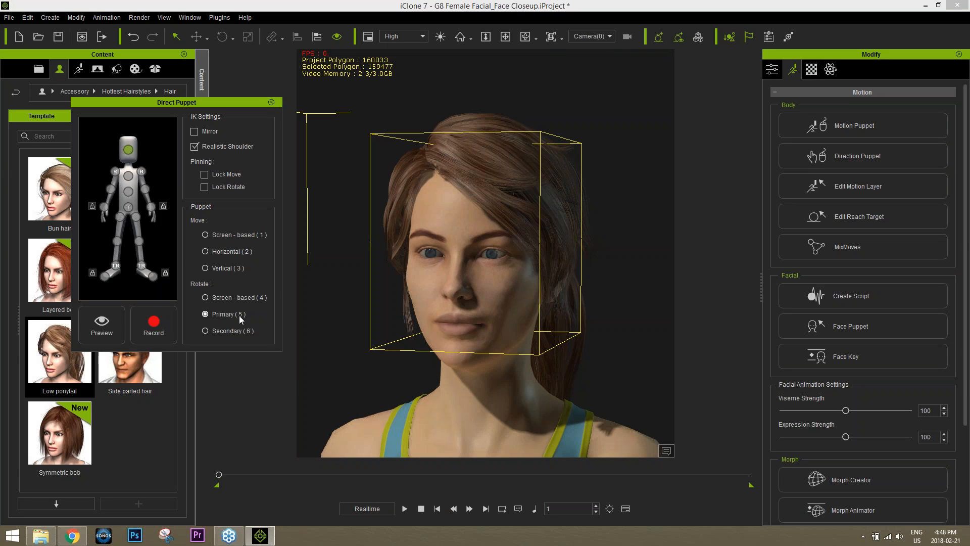
pyautogui.press('space')
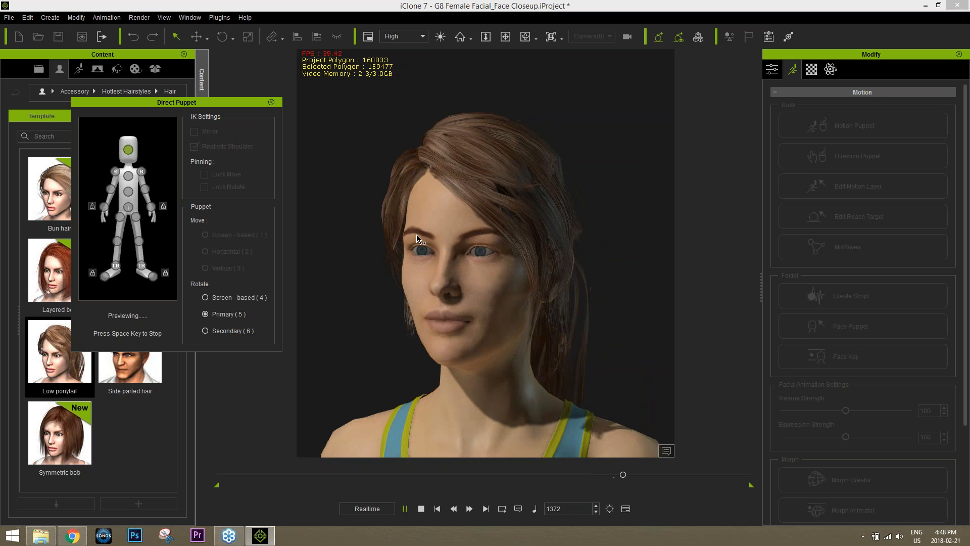
pyautogui.press('space')
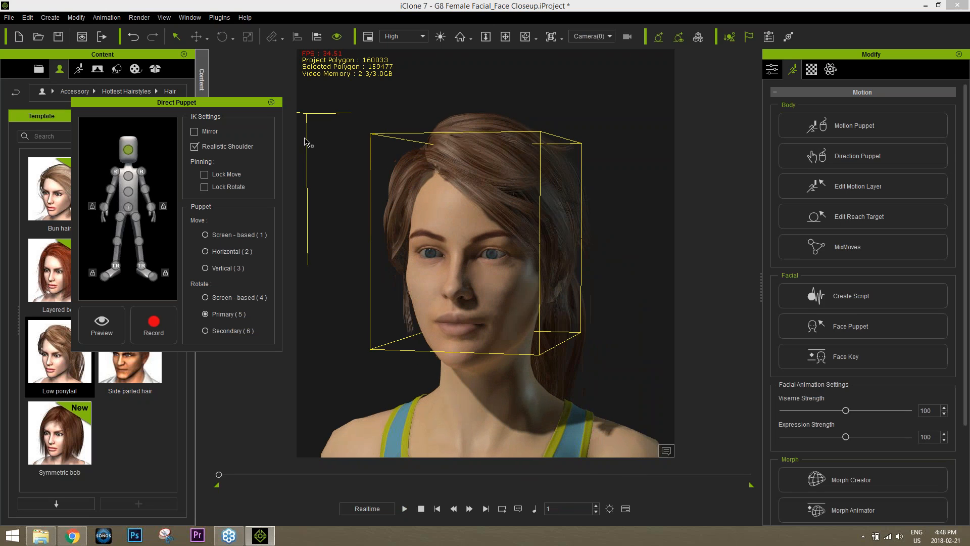
pyautogui.click(271, 103)
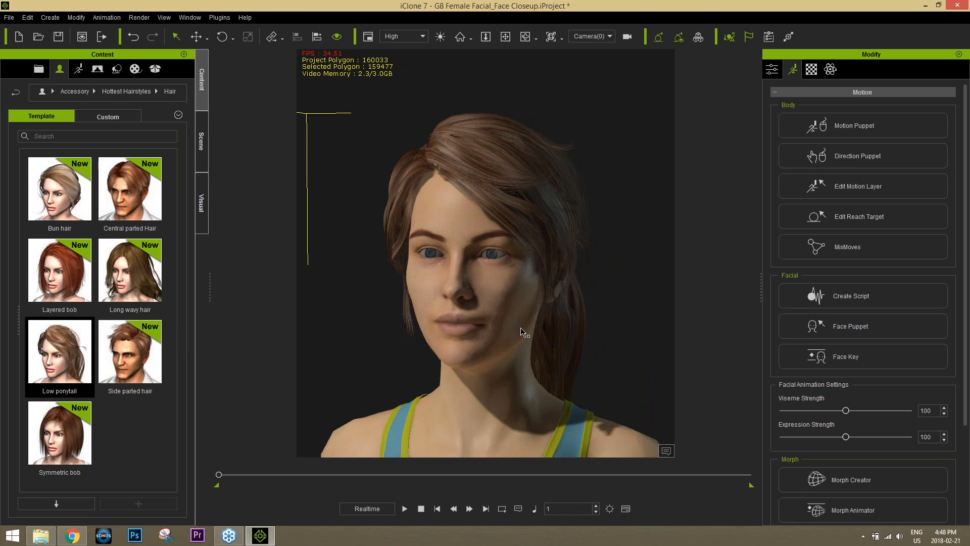
# Frame the face close up and open the Face Puppet panel with profiles like 00_Jade
pyautogui.keyDown('alt'); pyautogui.moveTo(471, 369); pyautogui.dragTo(492, 382); pyautogui.keyUp('alt')
pyautogui.keyDown('alt'); pyautogui.moveTo(489, 381); pyautogui.dragTo(487, 374, button='right'); pyautogui.keyUp('alt')
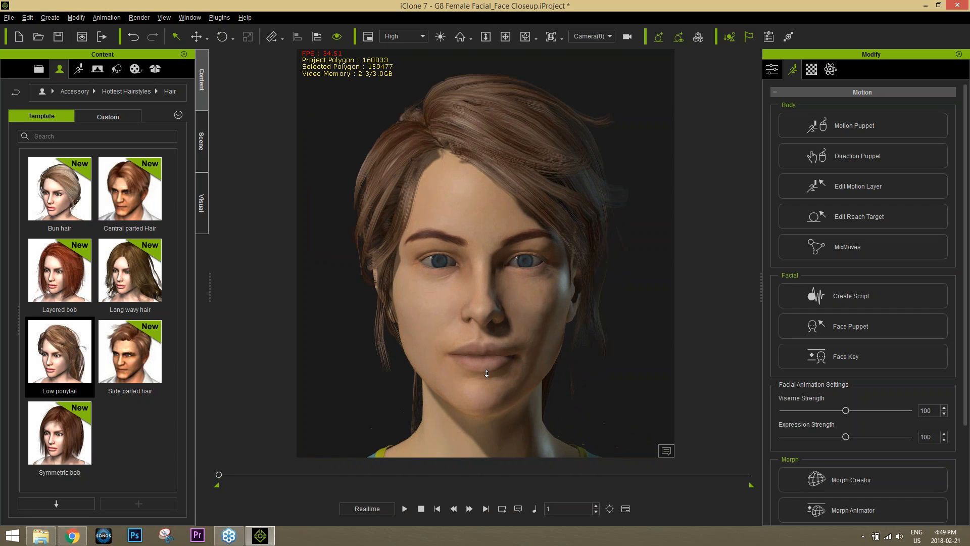
pyautogui.click(847, 325)
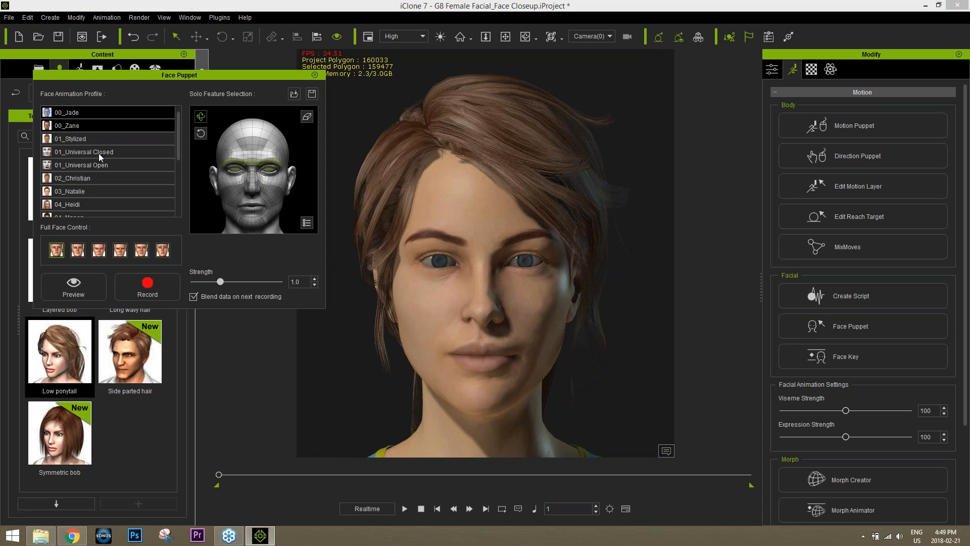
# Preview the eyes-and-nose and the mouth-and-cheeks Full Face Control presets
pyautogui.click(99, 249)
pyautogui.press('space')
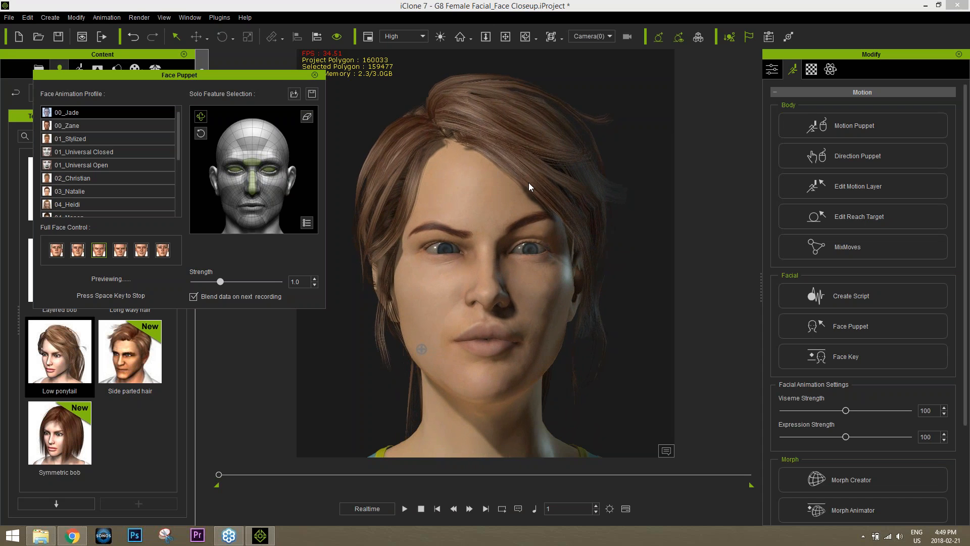
pyautogui.press('space')
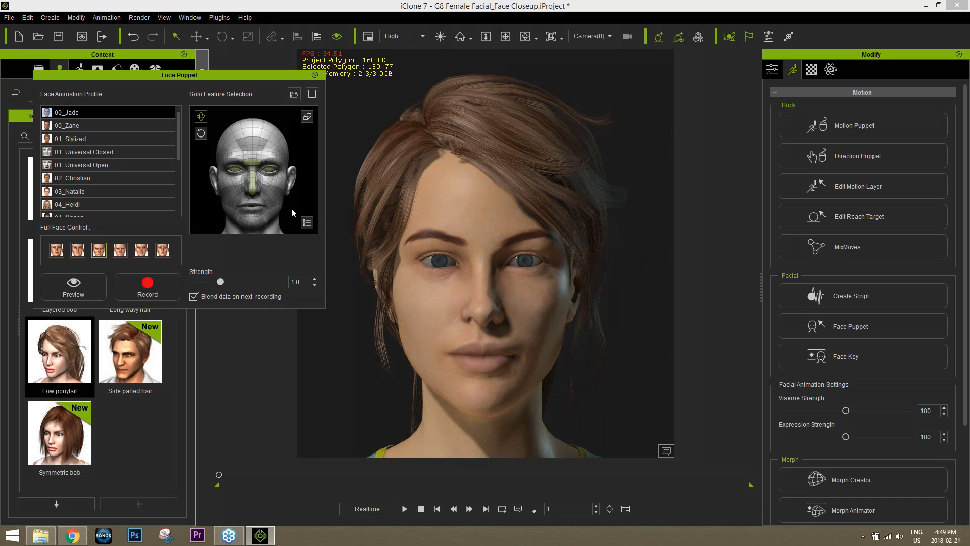
pyautogui.click(140, 250)
pyautogui.press('space')
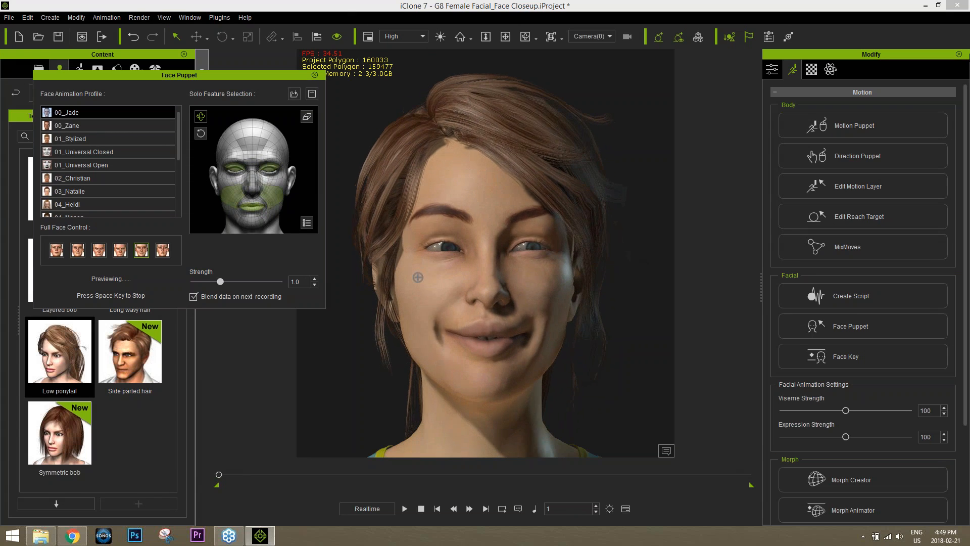
pyautogui.press('space')
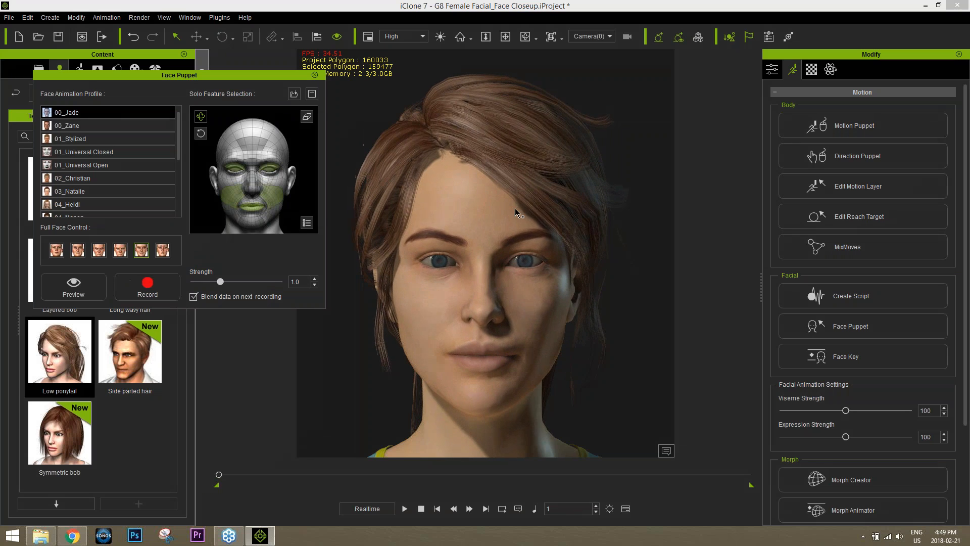
# Preview eye-only puppeteering with both eyes soloed, then close Face Puppet
pyautogui.click(307, 117)
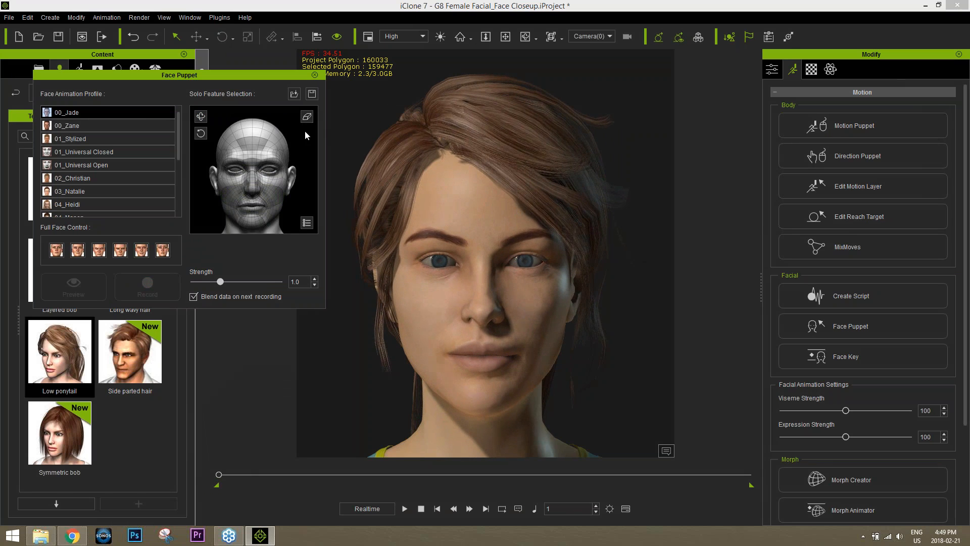
pyautogui.click(269, 170)
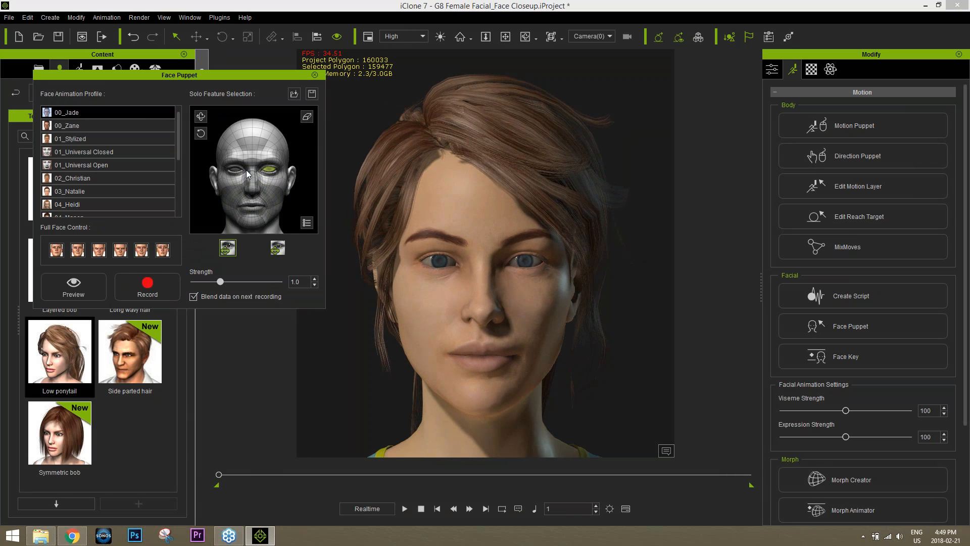
pyautogui.click(234, 171)
pyautogui.press('space')
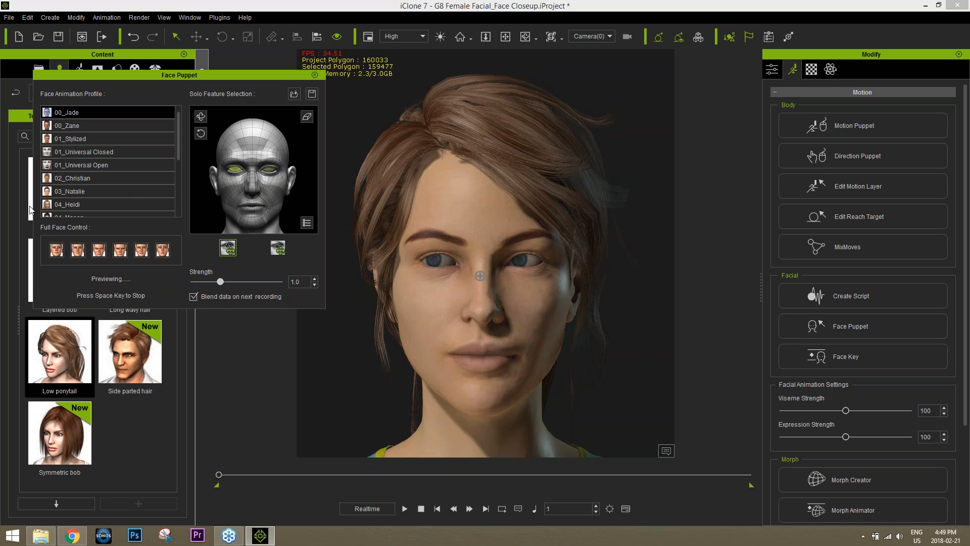
pyautogui.press('space')
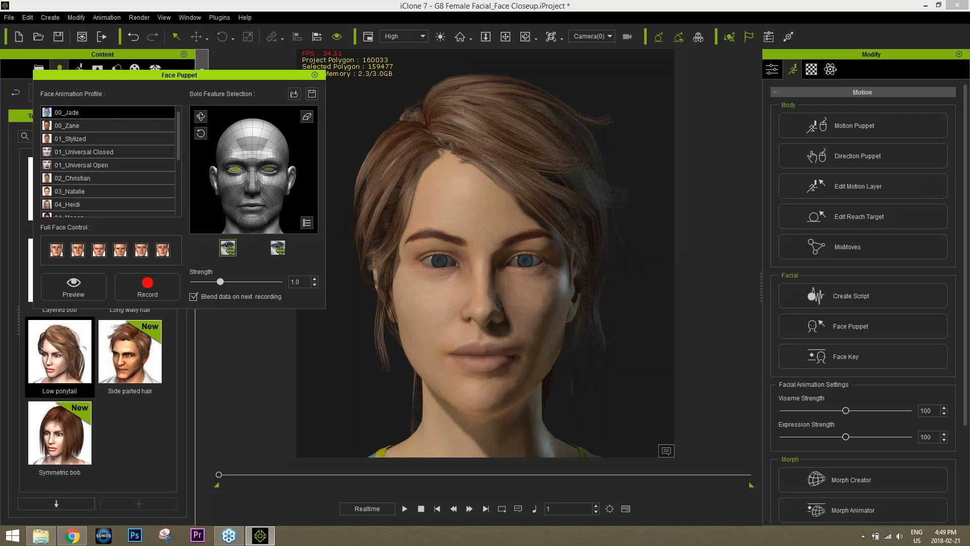
pyautogui.click(313, 76)
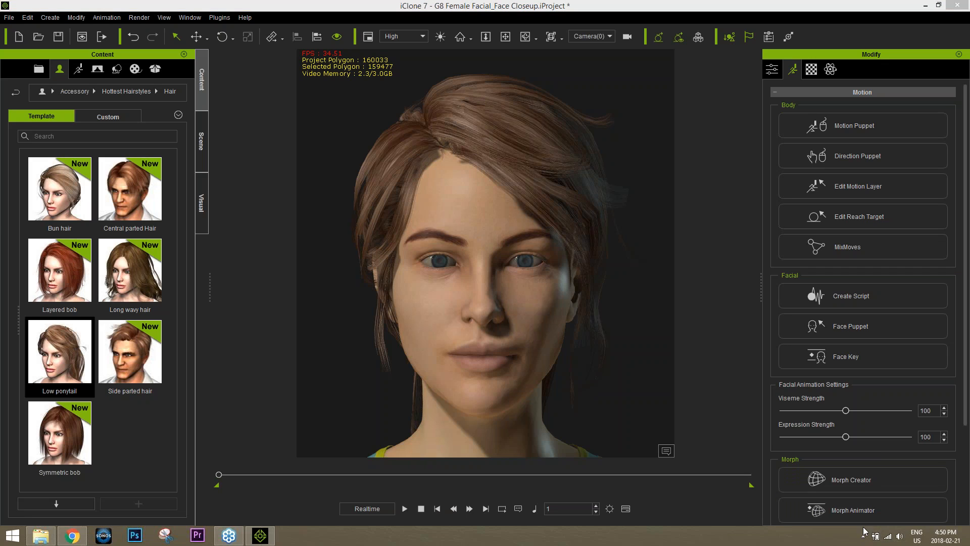
# Raise the Windows system volume to maximum
pyautogui.click(901, 537)
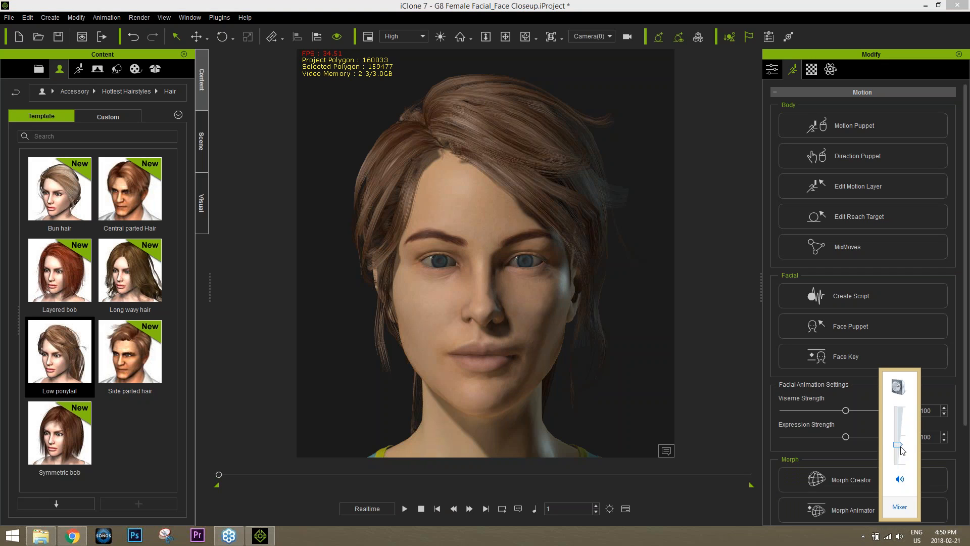
pyautogui.moveTo(899, 420); pyautogui.dragTo(874, 386)
pyautogui.click(647, 4)
# Reselect the avatar and show its Motion tools
pyautogui.click(491, 230)
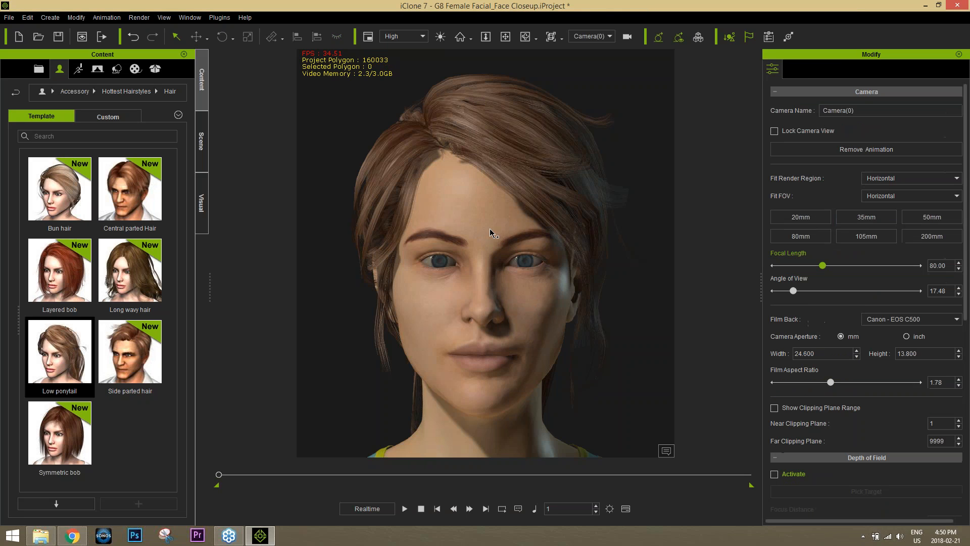
pyautogui.click(526, 292)
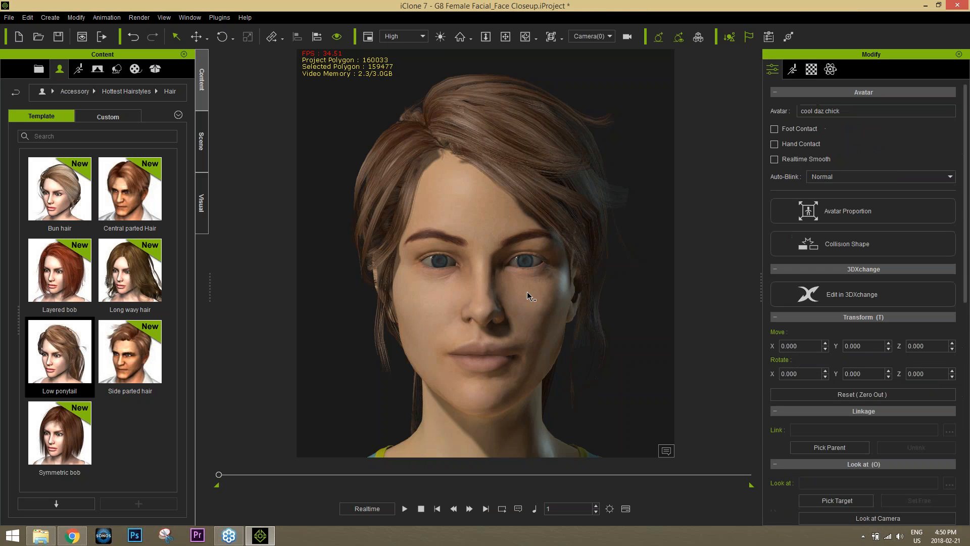
pyautogui.click(791, 71)
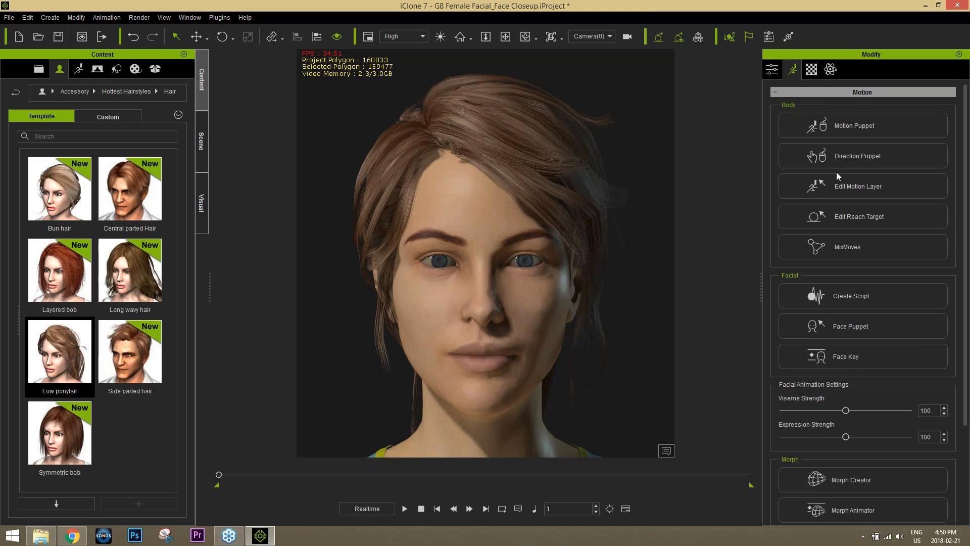
# Create a lip-sync script from audio file 04
pyautogui.click(858, 294)
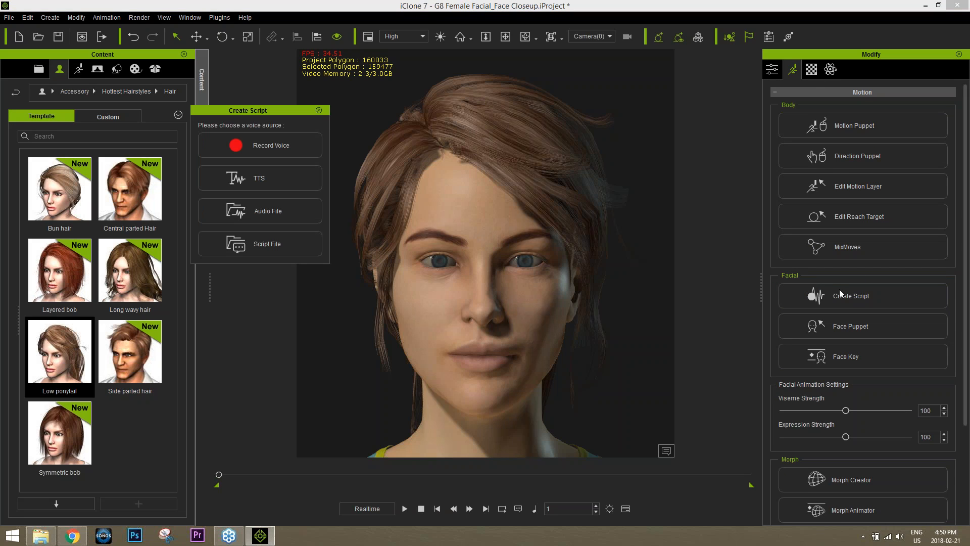
pyautogui.click(265, 208)
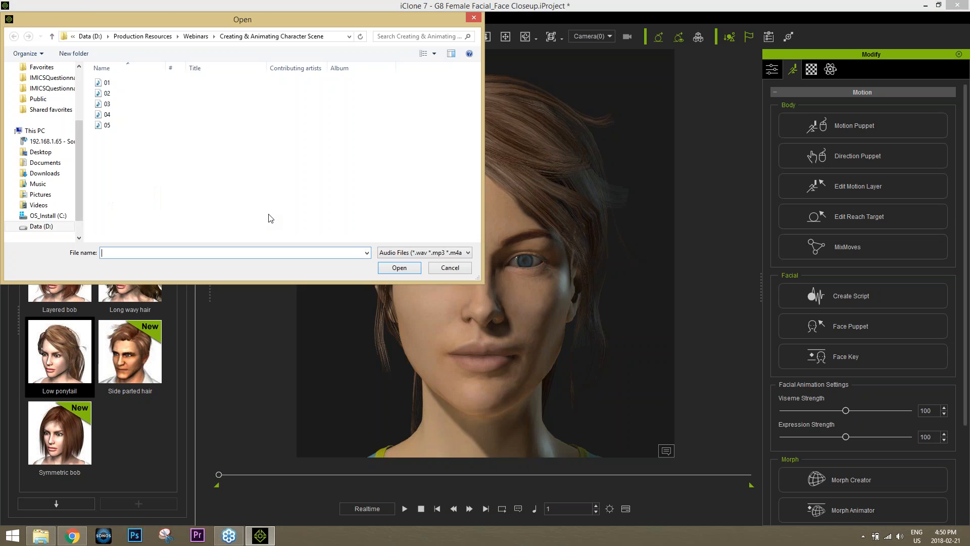
pyautogui.doubleClick(106, 115)
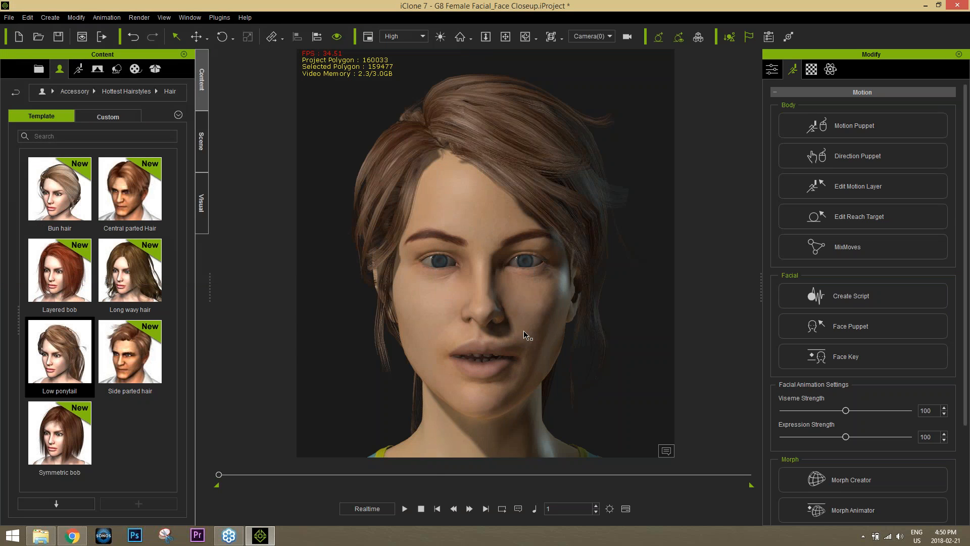
# Play back the talking animation twice, stopping at the start each time
pyautogui.click(406, 508)
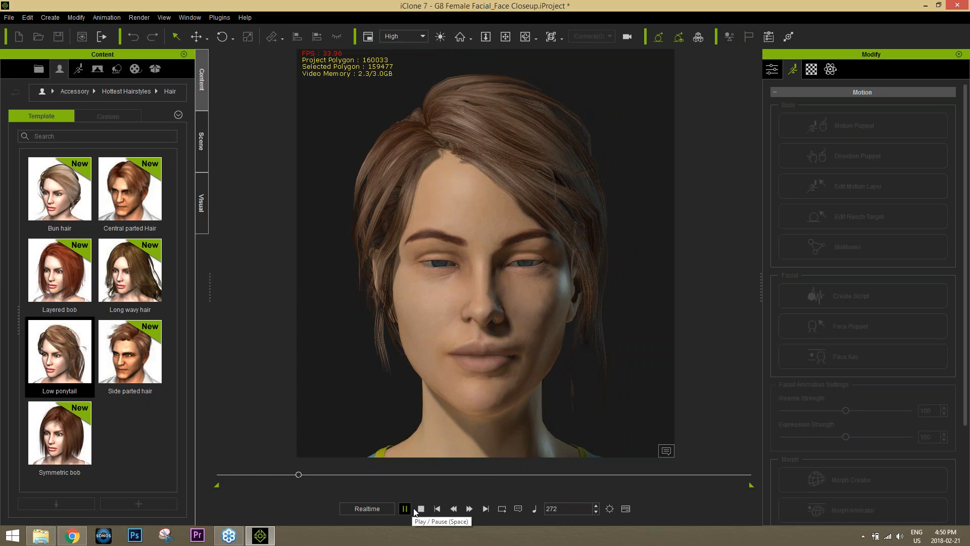
pyautogui.click(420, 508)
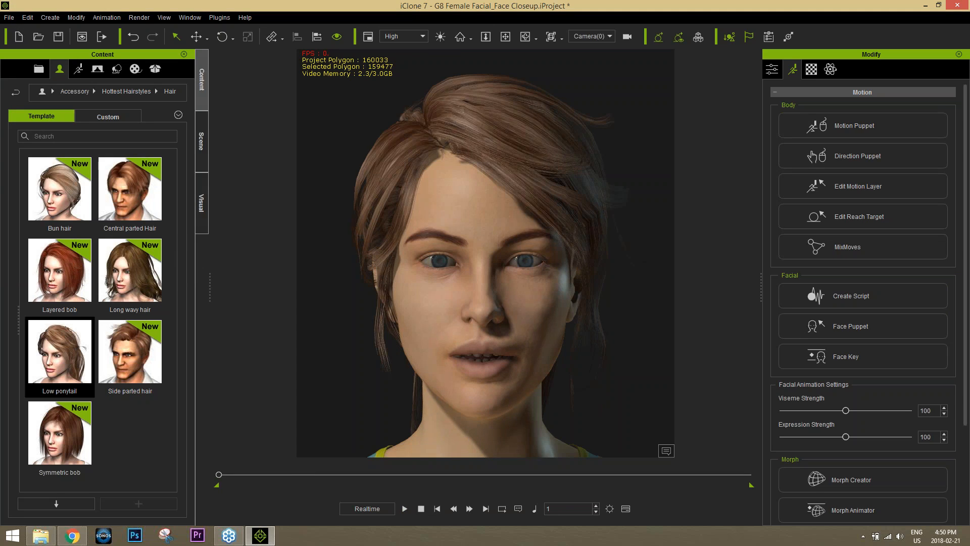
pyautogui.click(406, 509)
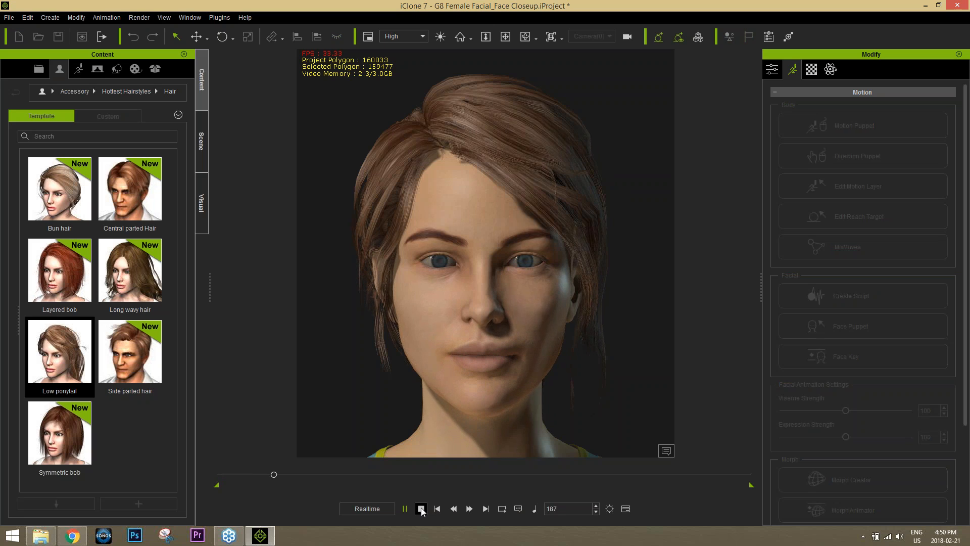
pyautogui.click(421, 509)
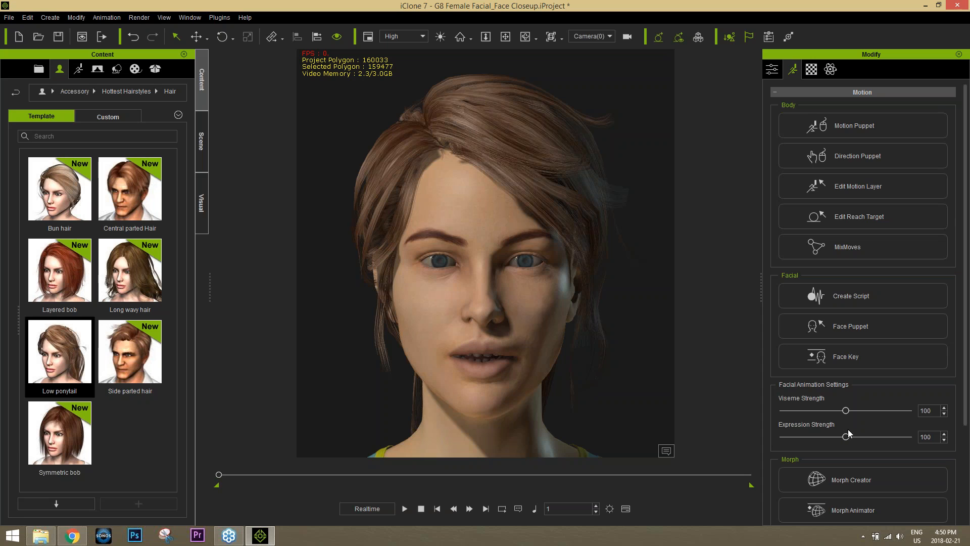
# Show and expand the avatar's Viseme track in the timeline
pyautogui.press('F3')
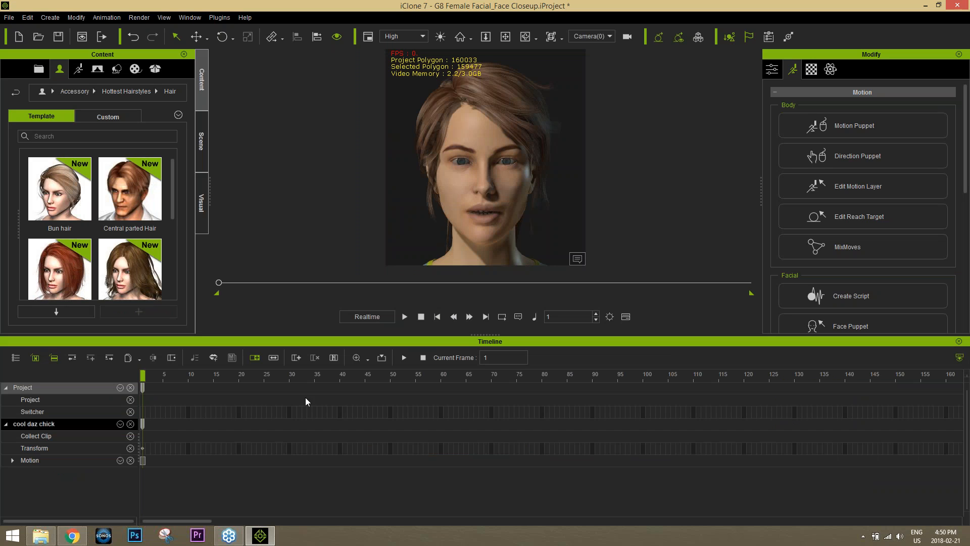
pyautogui.click(120, 424)
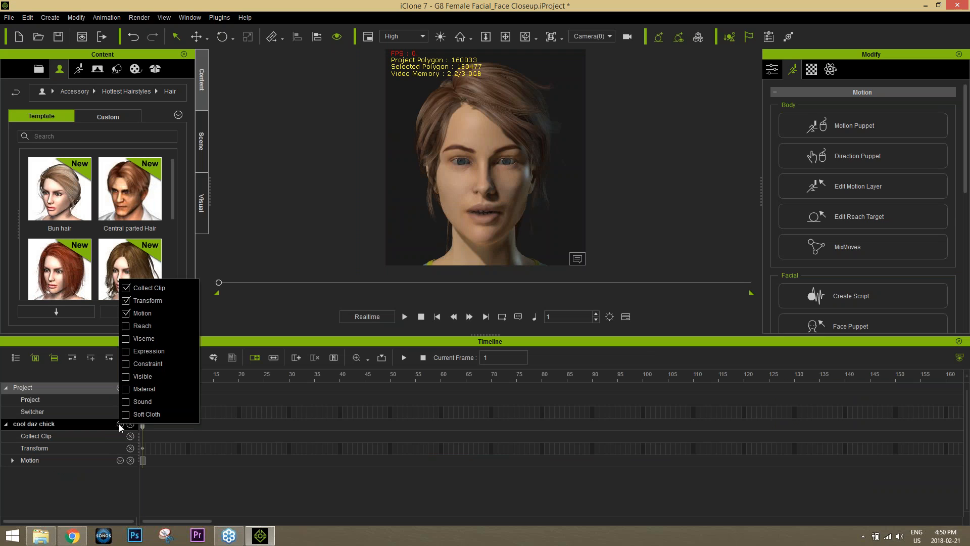
pyautogui.click(126, 338)
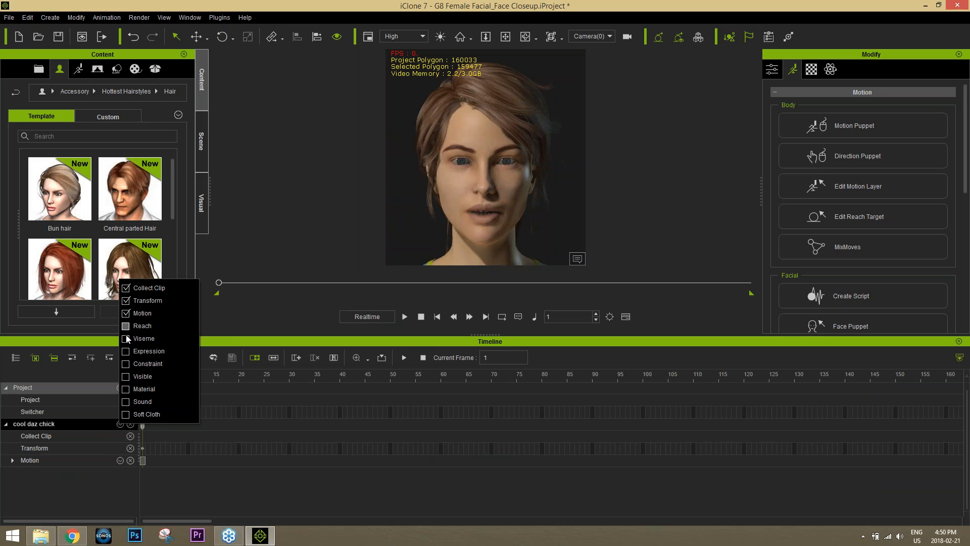
pyautogui.click(221, 341)
pyautogui.click(12, 472)
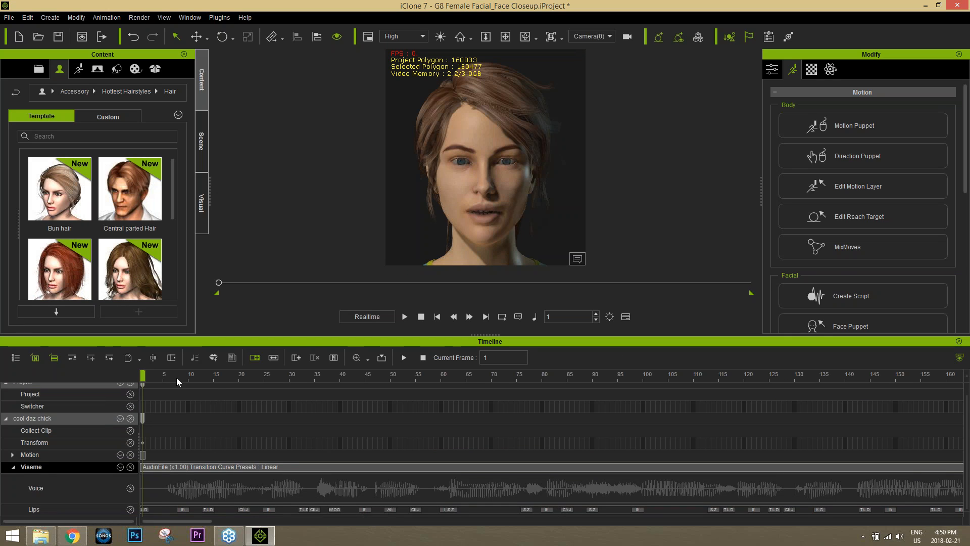
# Play through the lip-sync and move the S.Z lip key to frame 64
pyautogui.moveTo(160, 377); pyautogui.dragTo(457, 369)
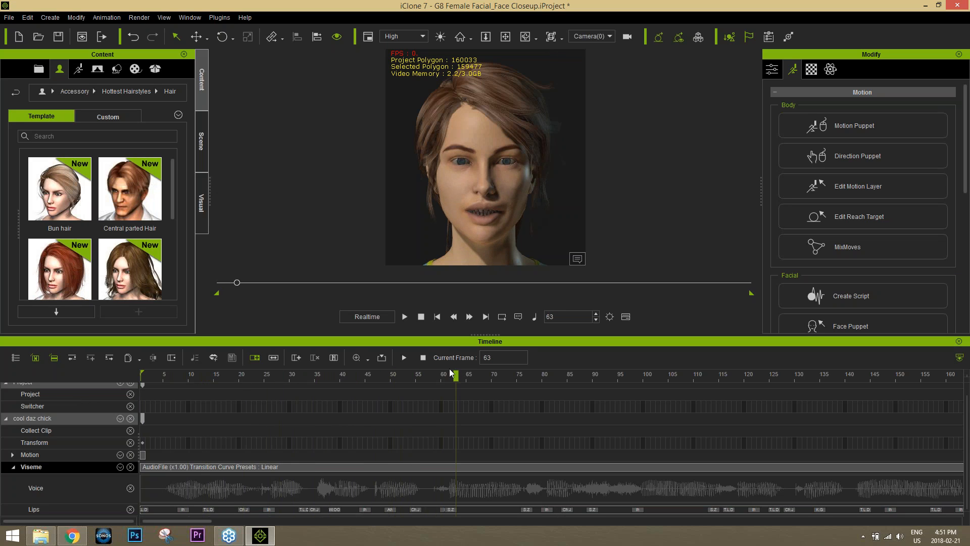
pyautogui.moveTo(198, 374); pyautogui.dragTo(144, 375)
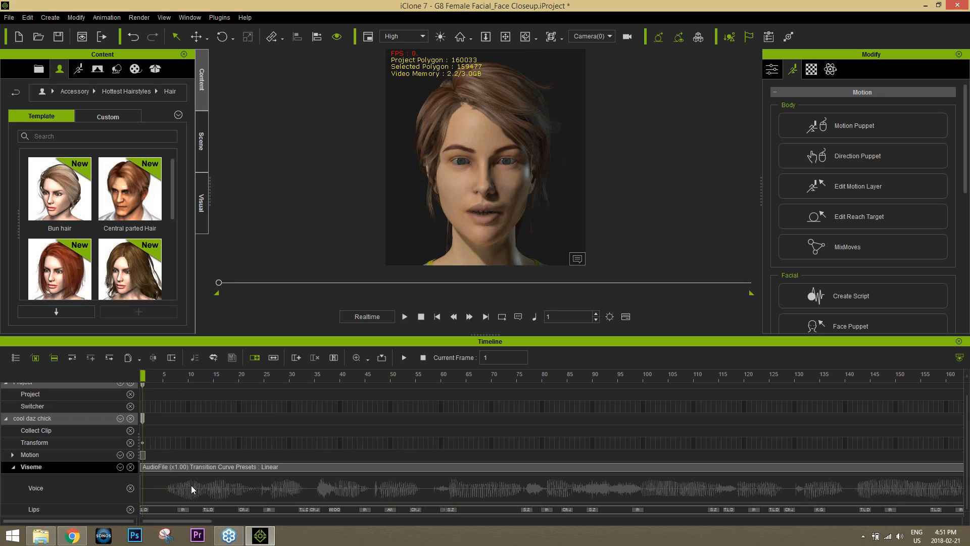
pyautogui.press('space')
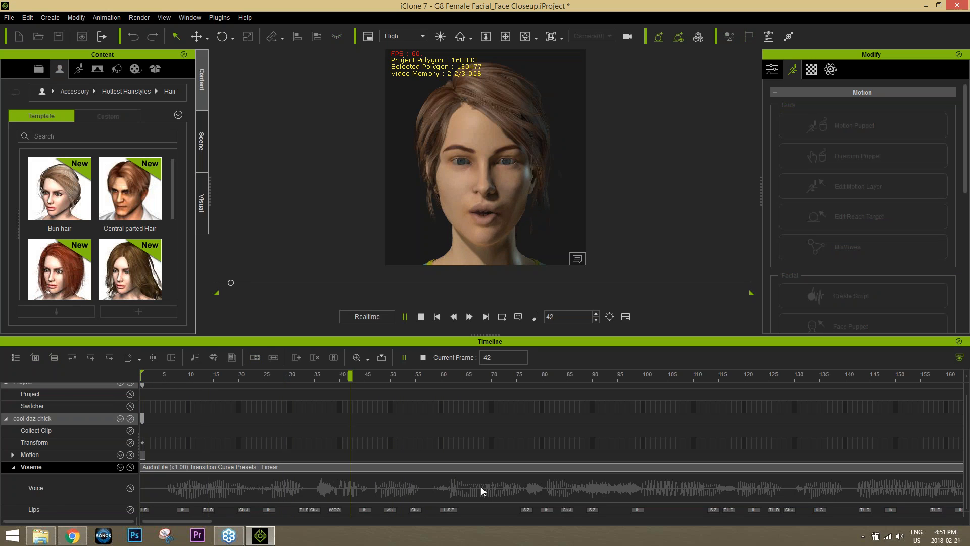
pyautogui.click(461, 374)
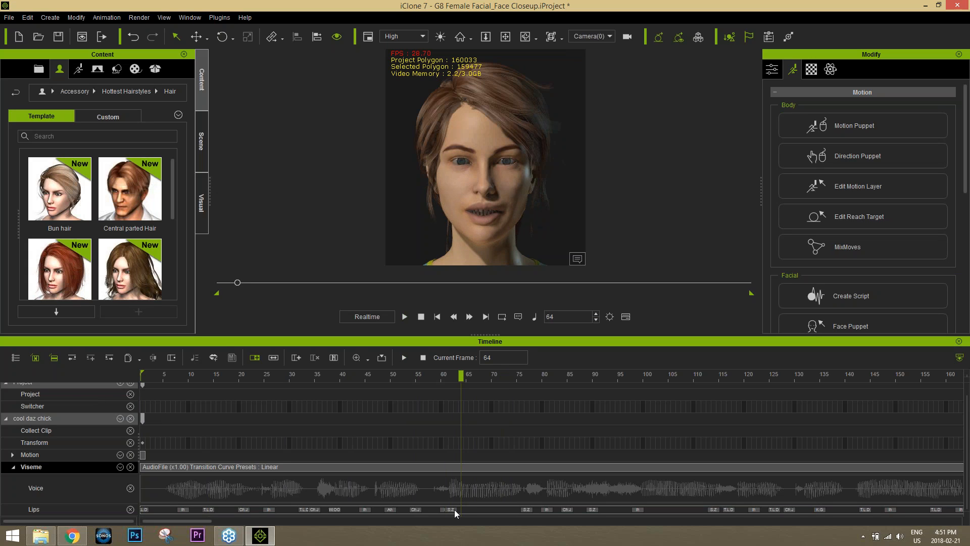
pyautogui.moveTo(454, 509); pyautogui.dragTo(464, 512)
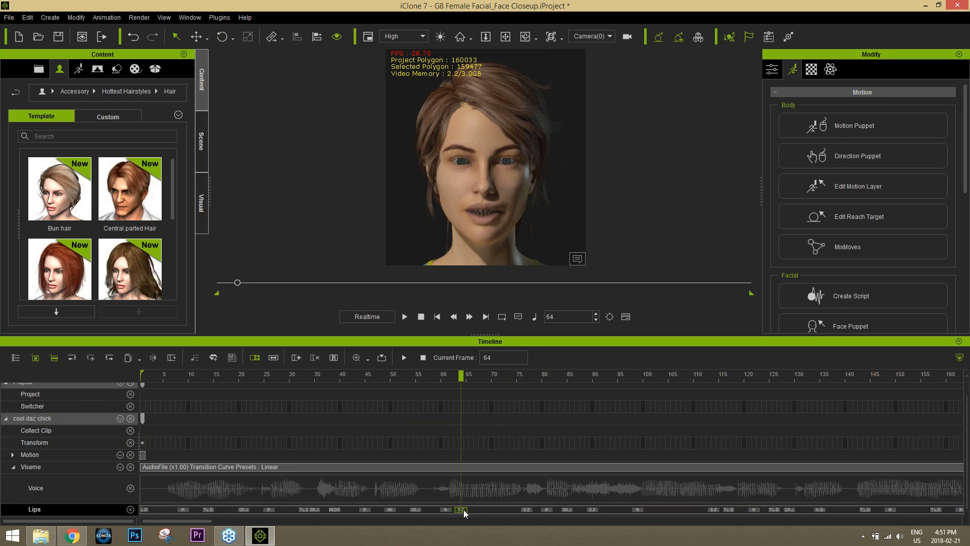
# Change the frame-64 lip key to B_M_P with lower expressiveness and review it
pyautogui.doubleClick(461, 509)
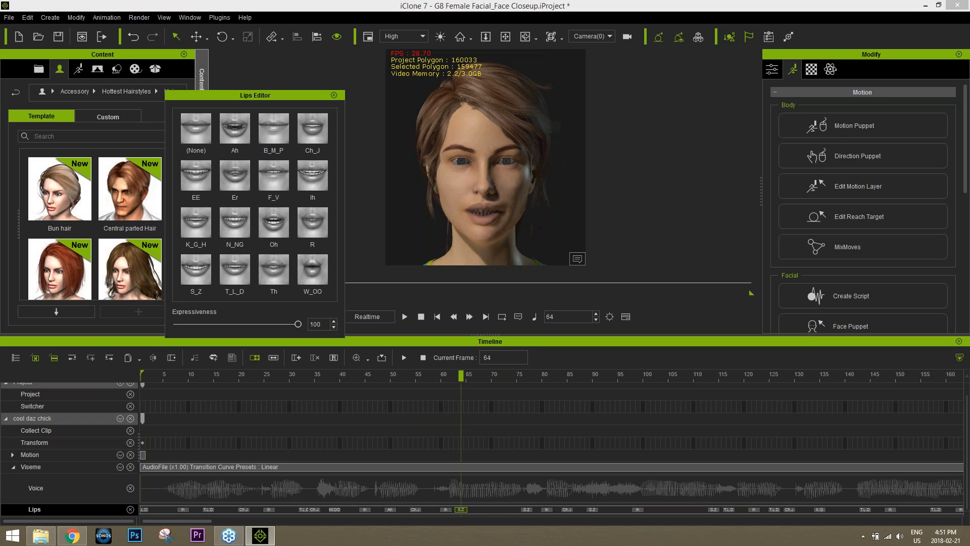
pyautogui.click(272, 134)
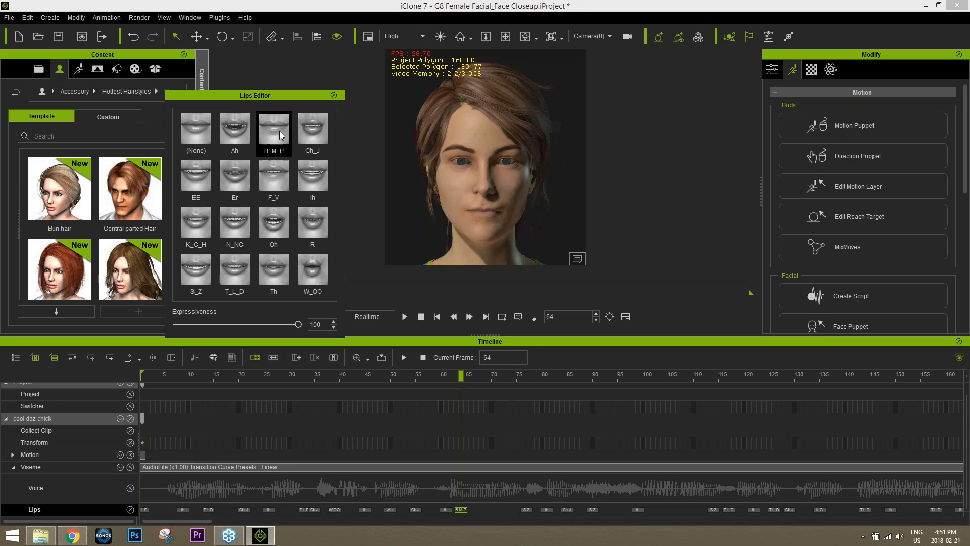
pyautogui.moveTo(298, 324); pyautogui.dragTo(318, 328)
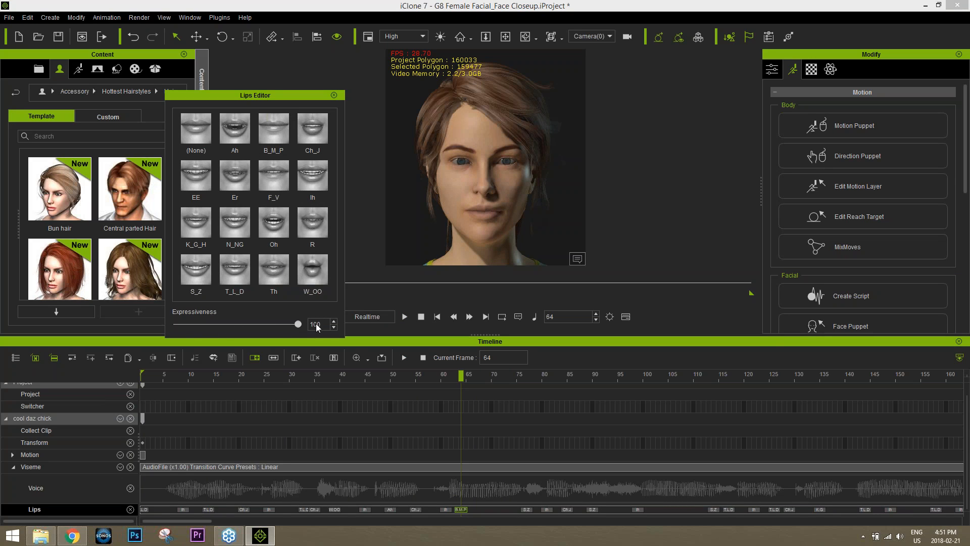
pyautogui.moveTo(446, 376); pyautogui.dragTo(563, 382)
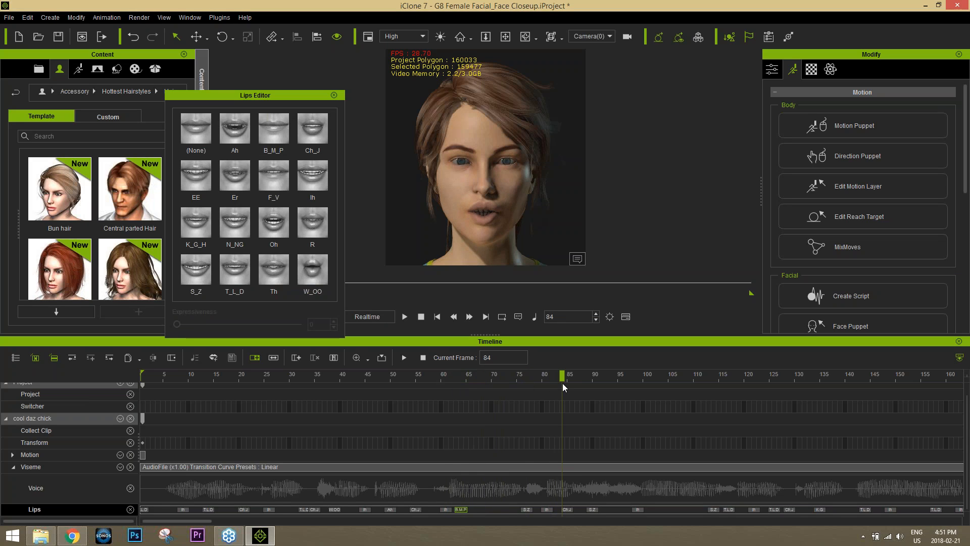
pyautogui.click(525, 378)
pyautogui.press('space')
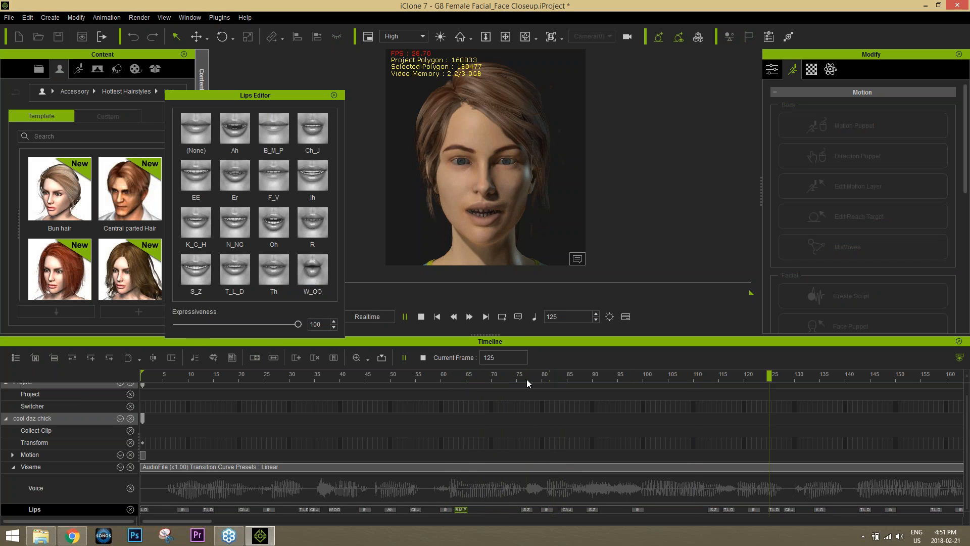
pyautogui.click(861, 378)
# Add a B_M_P key at frame 140 and make the frame-144 key EE at expressiveness 100
pyautogui.click(820, 379)
pyautogui.moveTo(825, 378)
pyautogui.mouseDown()
pyautogui.moveTo(856, 376)
pyautogui.moveTo(844, 379)
pyautogui.mouseUp()
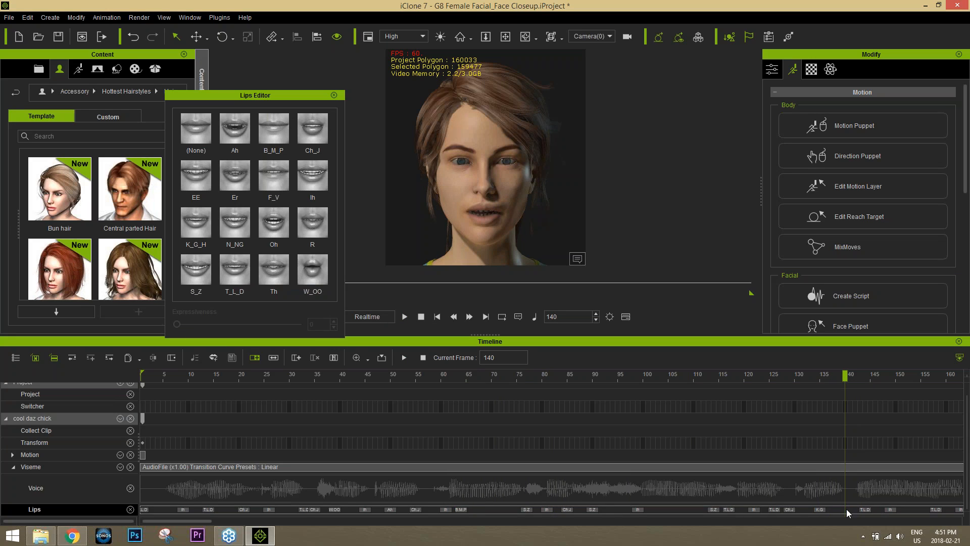
pyautogui.click(282, 134)
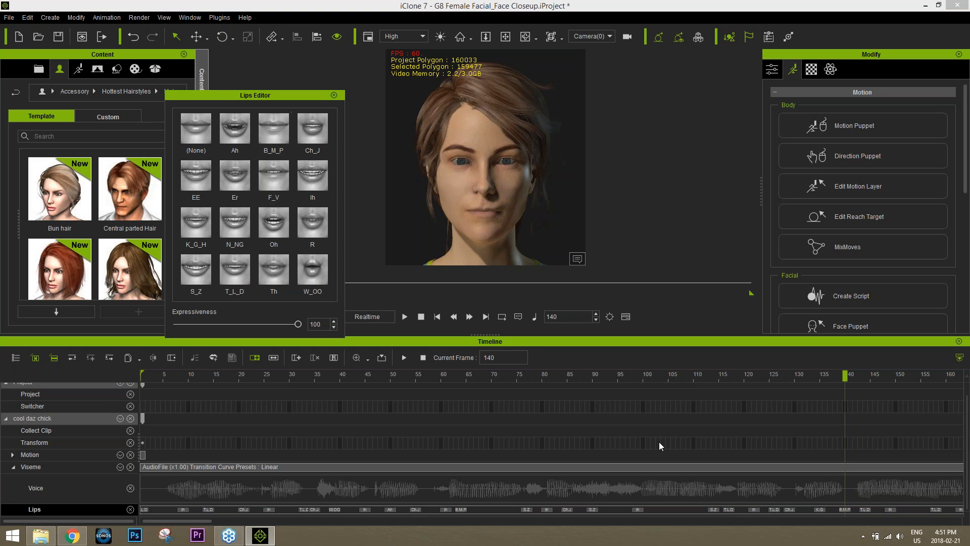
pyautogui.click(866, 511)
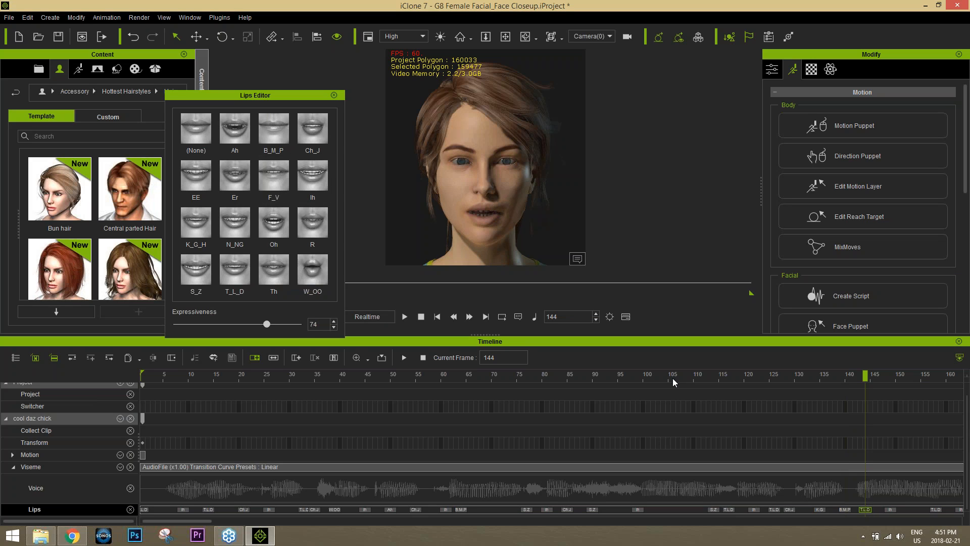
pyautogui.click(202, 170)
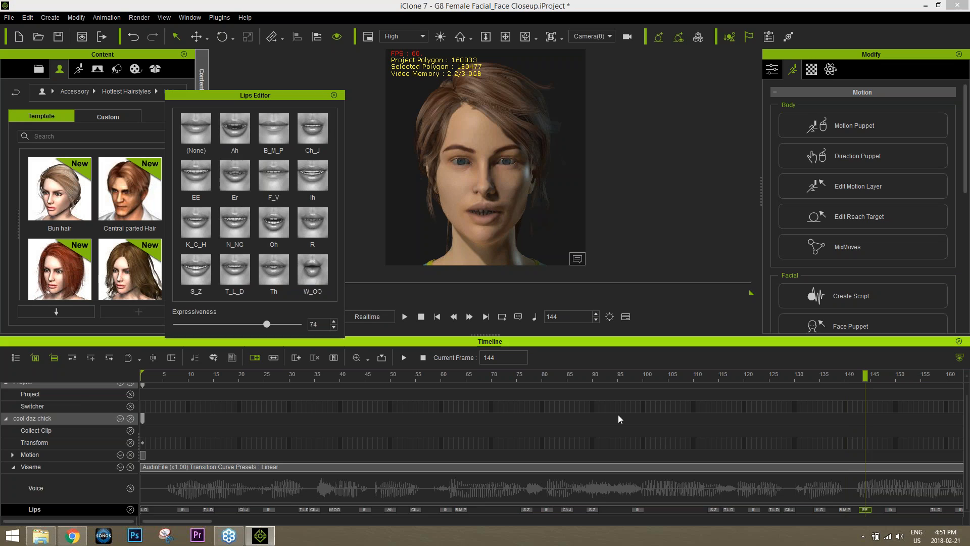
pyautogui.moveTo(266, 324); pyautogui.dragTo(241, 324)
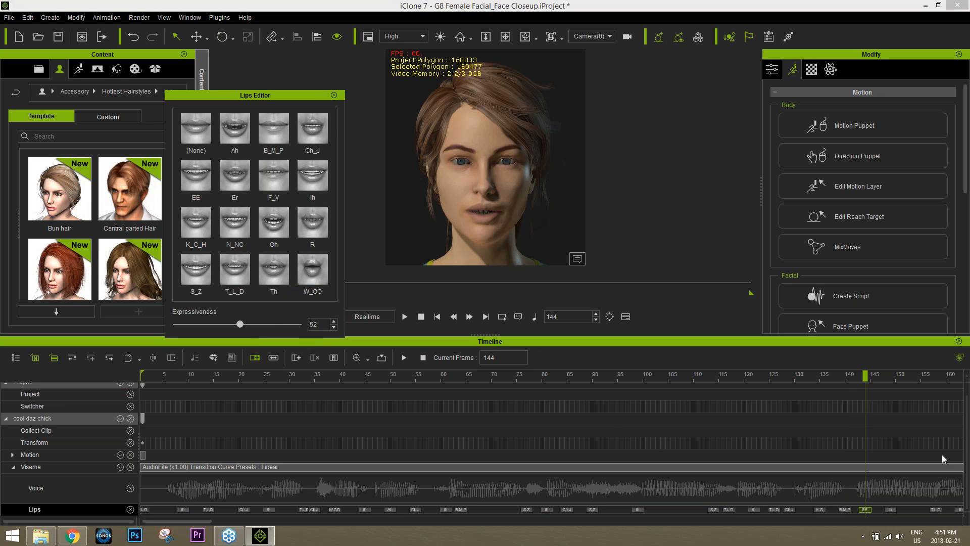
pyautogui.click(814, 375)
pyautogui.press('space')
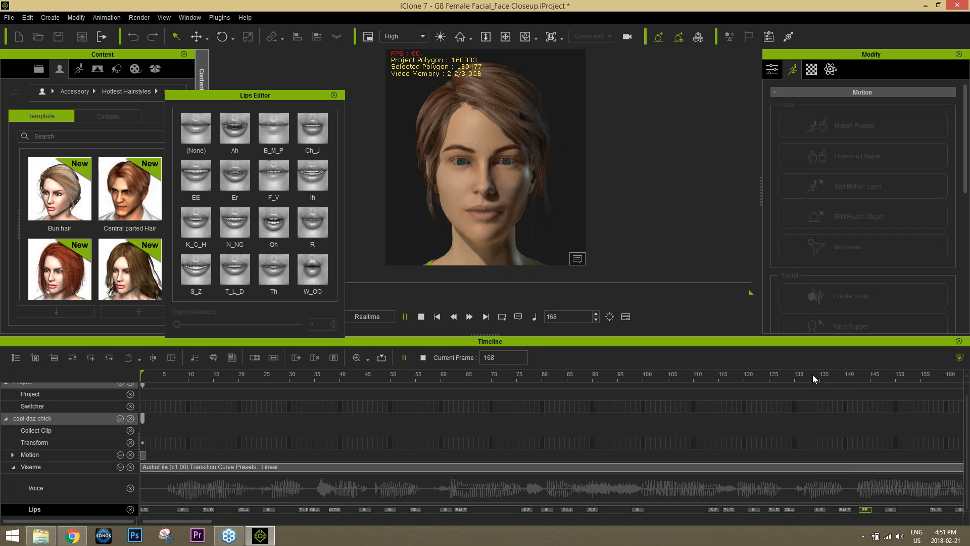
pyautogui.press('space')
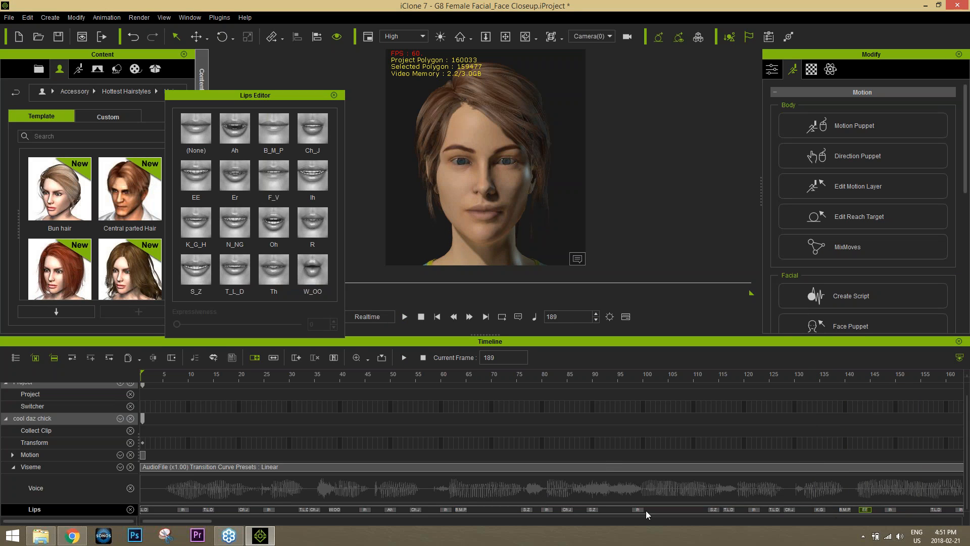
# Add a B_M_P key at frame 153 and make the frame-167 key EE at expressiveness 100
pyautogui.moveTo(198, 519); pyautogui.dragTo(233, 520)
pyautogui.moveTo(461, 375); pyautogui.dragTo(528, 374)
pyautogui.click(528, 508)
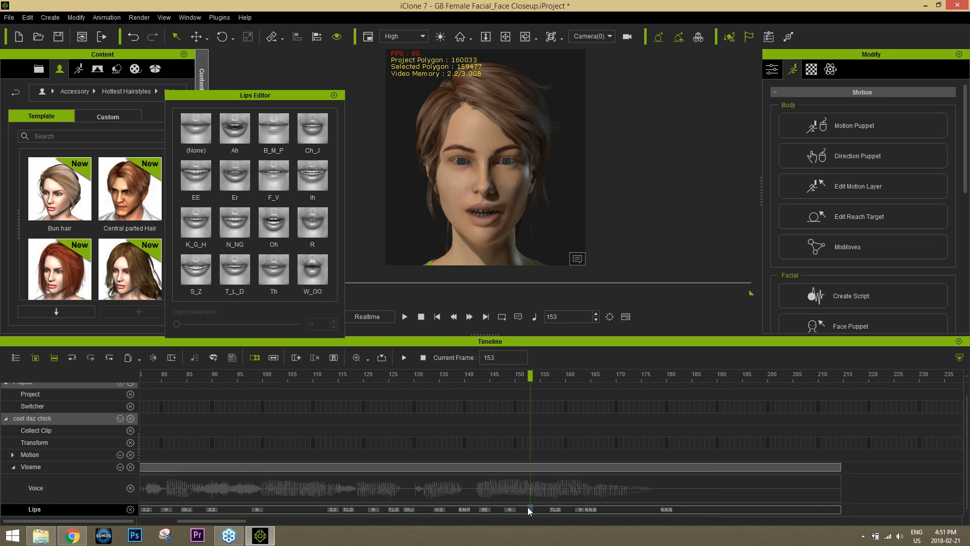
pyautogui.click(271, 124)
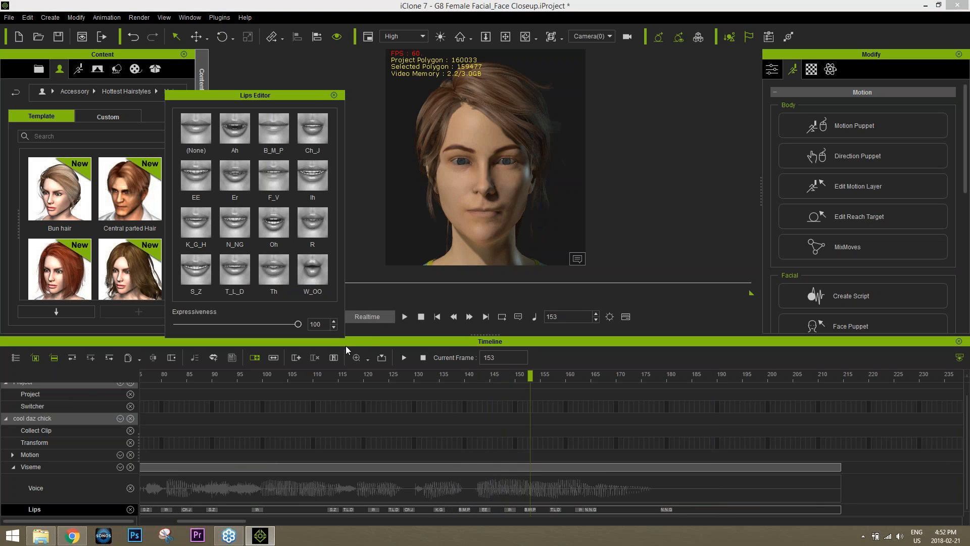
pyautogui.moveTo(543, 381); pyautogui.dragTo(626, 383)
pyautogui.click(603, 510)
pyautogui.click(197, 187)
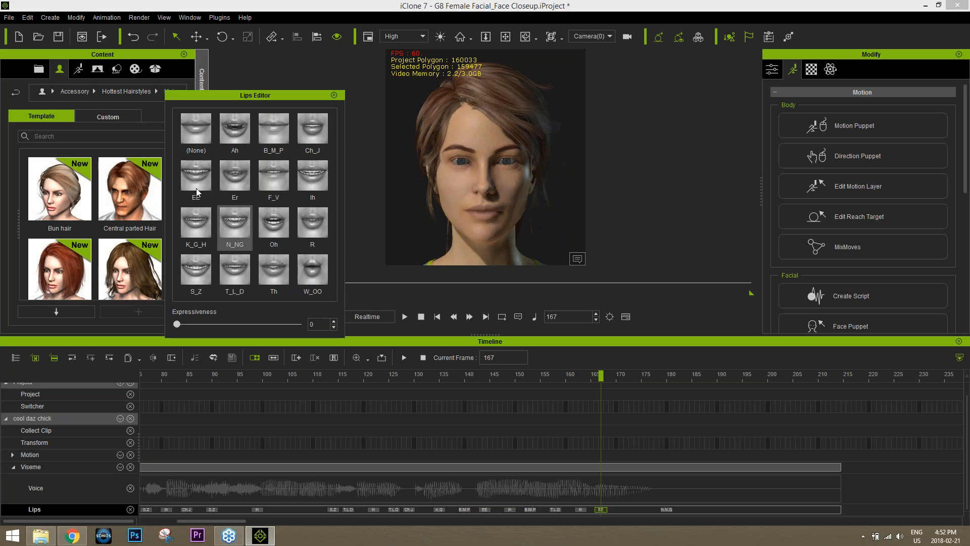
pyautogui.moveTo(177, 324); pyautogui.dragTo(319, 327)
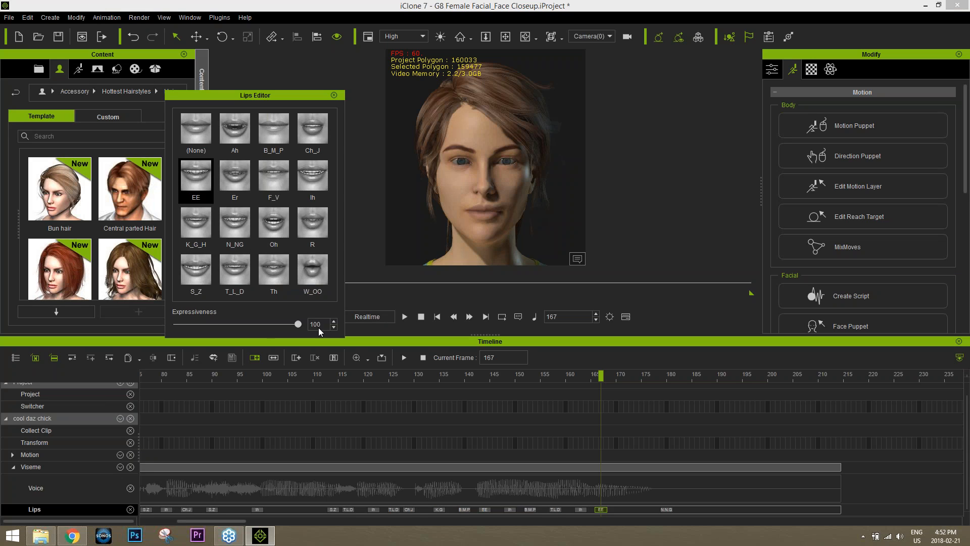
pyautogui.moveTo(514, 378); pyautogui.dragTo(502, 378)
pyautogui.press('space')
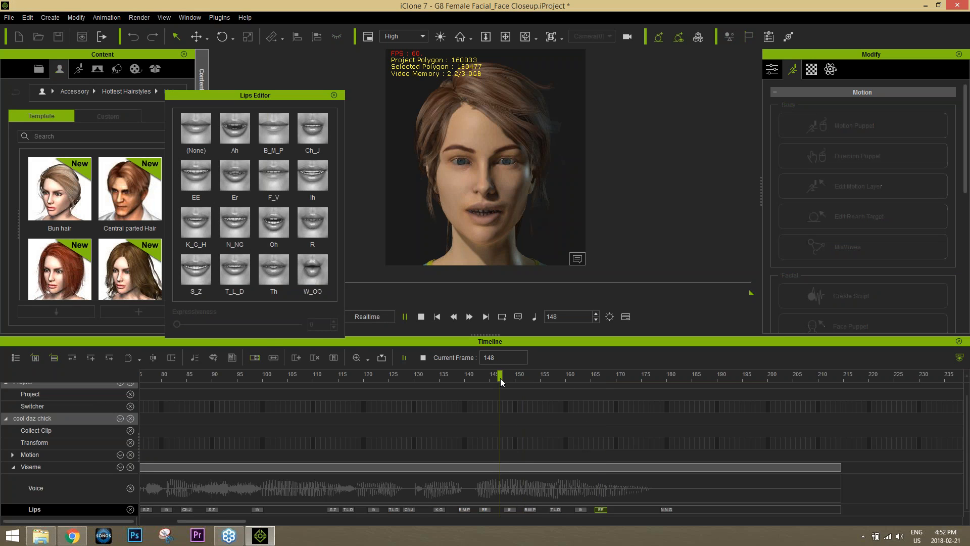
pyautogui.click(333, 95)
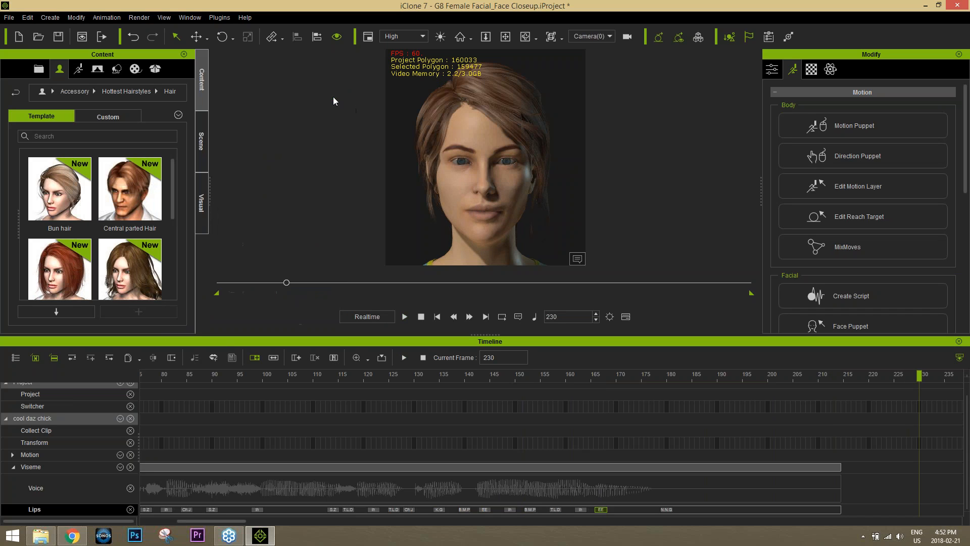
# Hide the timeline, review the edited lip-sync from the start, and open Face Puppet
pyautogui.click(958, 343)
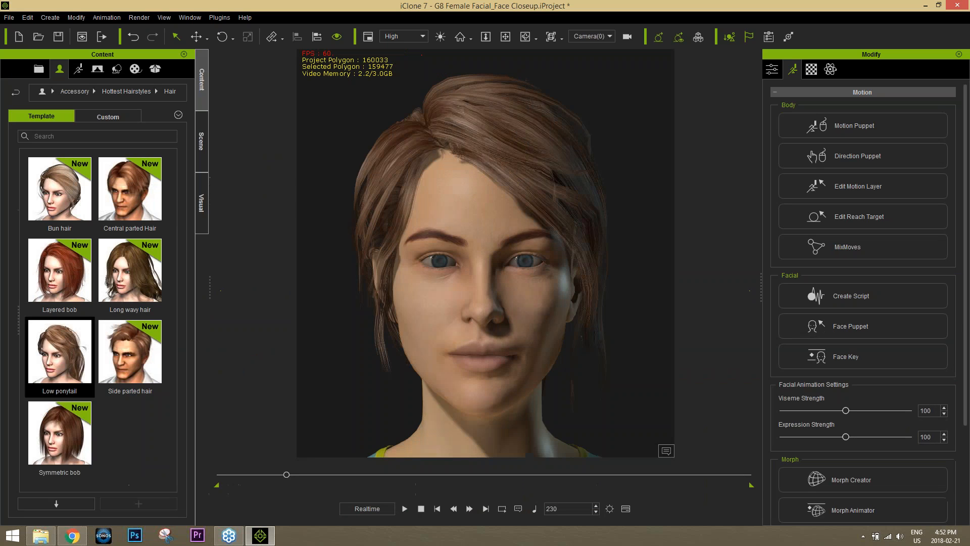
pyautogui.click(419, 509)
pyautogui.click(405, 509)
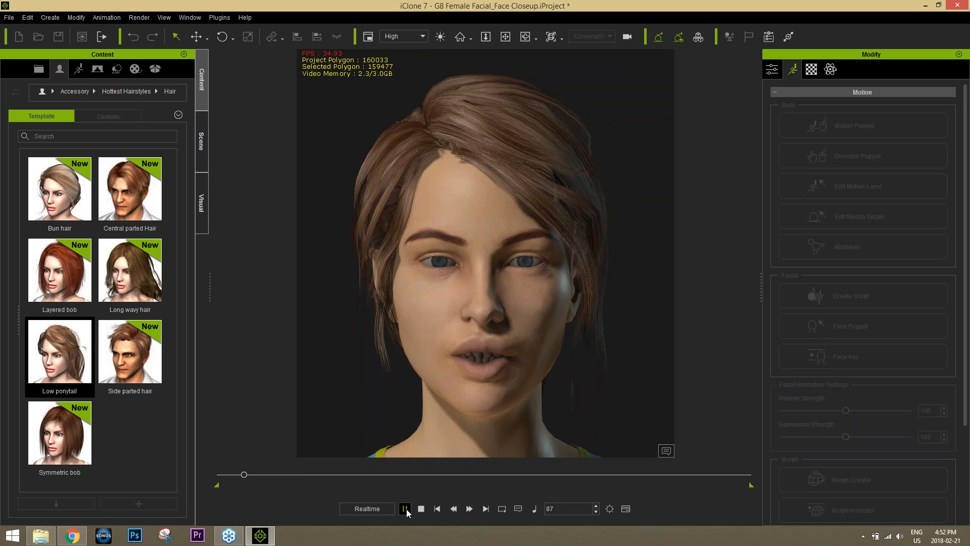
pyautogui.click(409, 509)
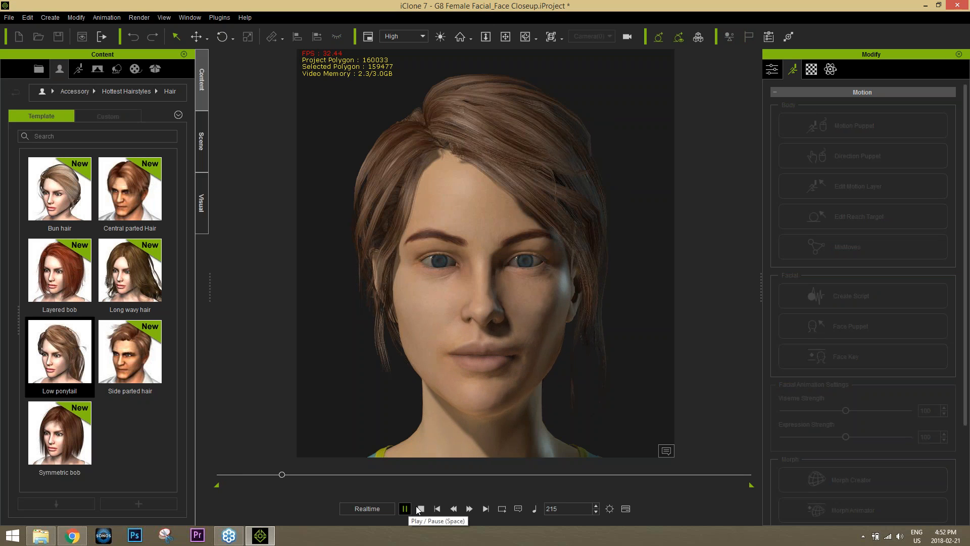
pyautogui.click(420, 509)
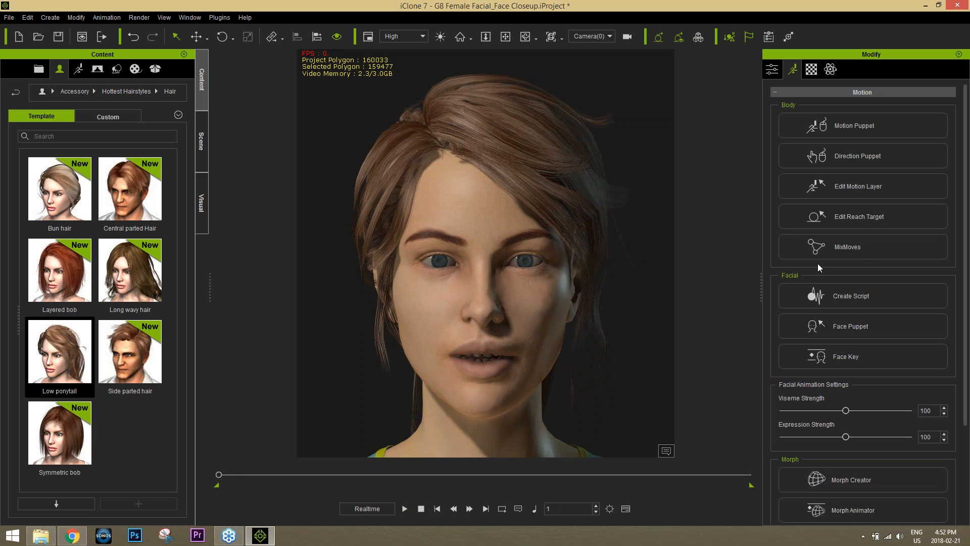
pyautogui.click(860, 330)
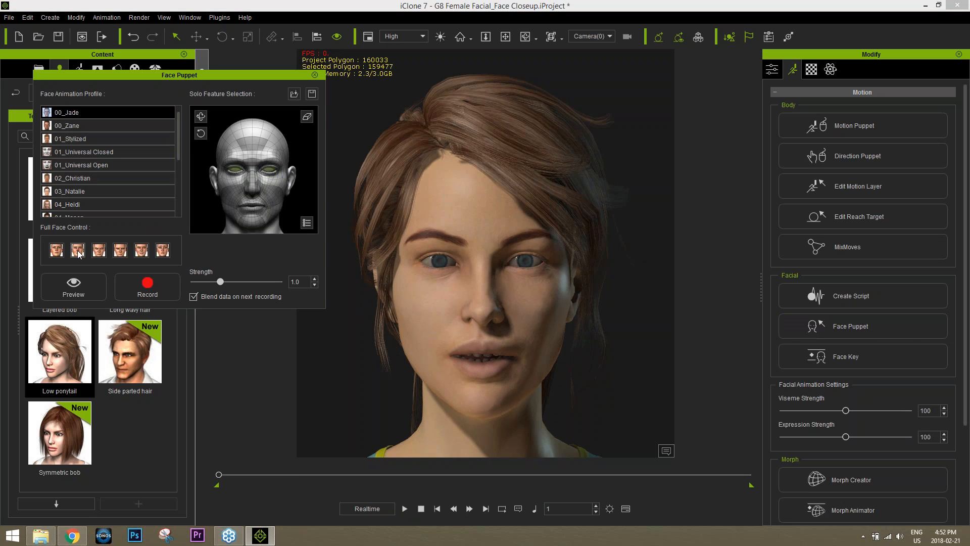
# Preview the third full-face expression preset
pyautogui.click(99, 249)
pyautogui.press('space')
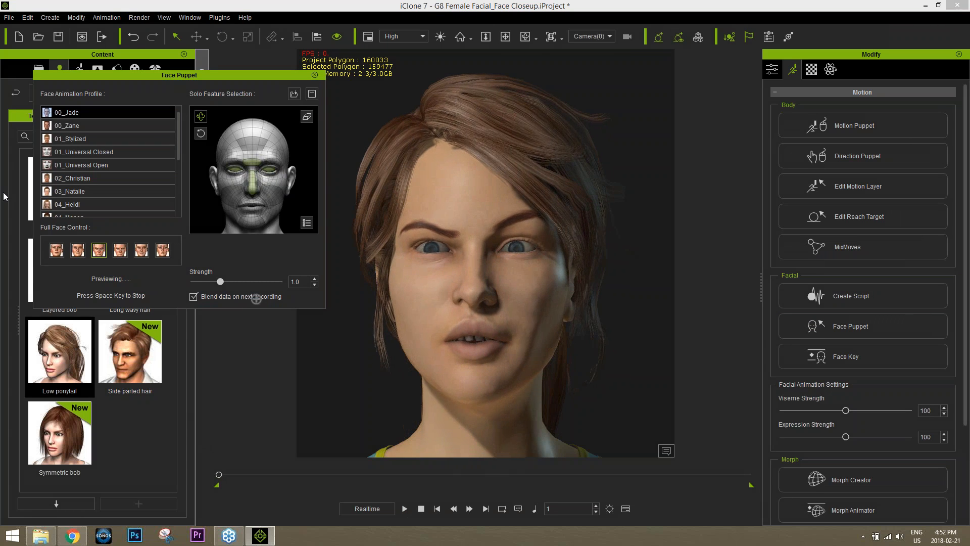
pyautogui.press('space')
# Record a live facial performance, close Face Puppet, and rewind to frame 163
pyautogui.click(153, 288)
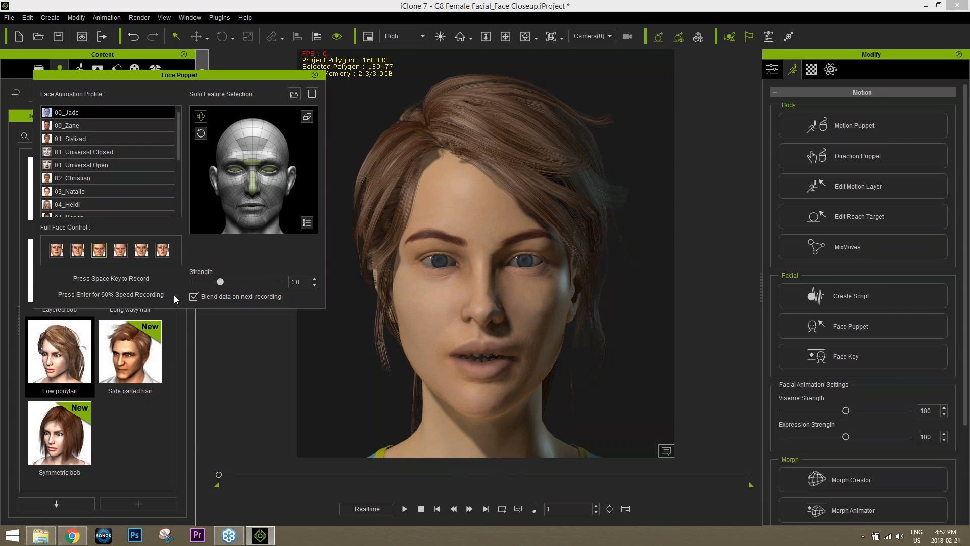
pyautogui.press('space')
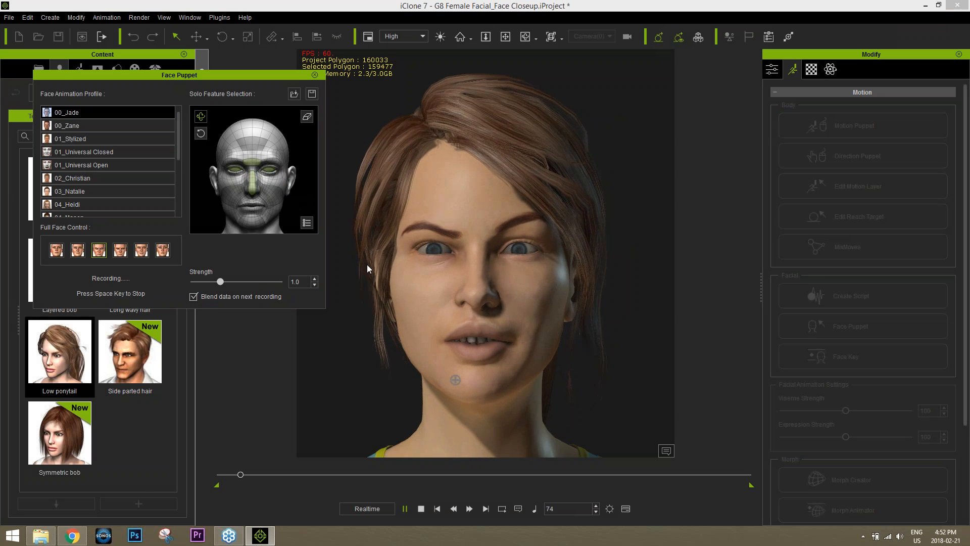
pyautogui.press('space')
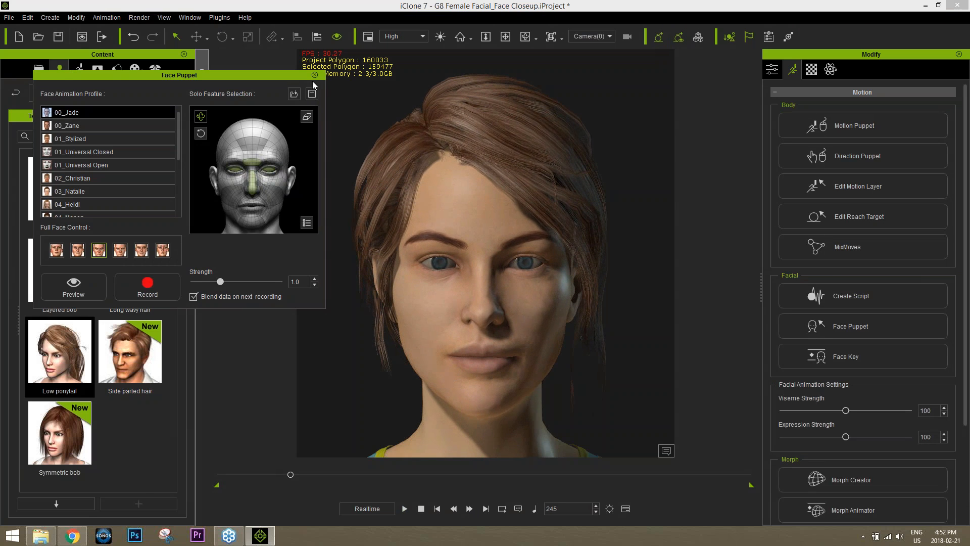
pyautogui.click(314, 75)
pyautogui.moveTo(290, 476); pyautogui.dragTo(267, 475)
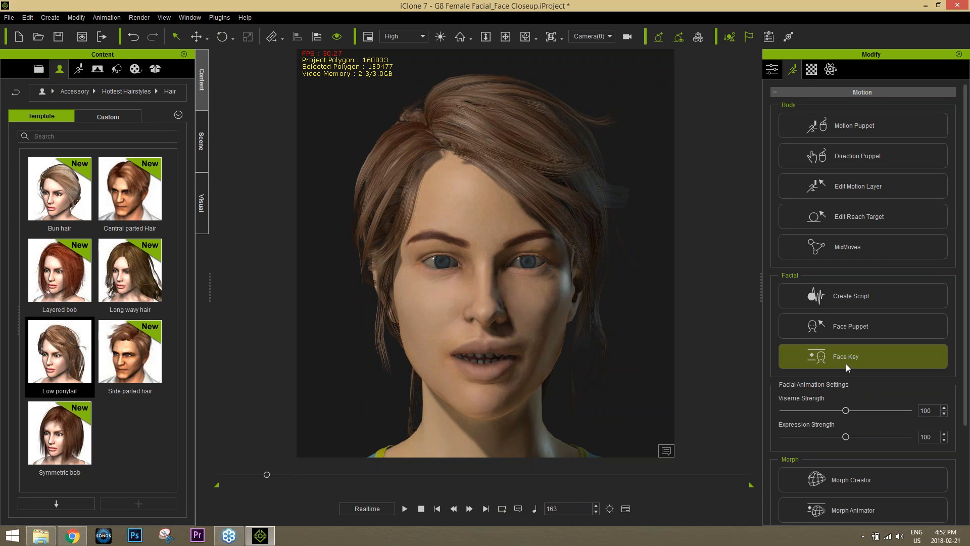
# Open Face Key with the timeline and hide the Viseme track
pyautogui.click(851, 361)
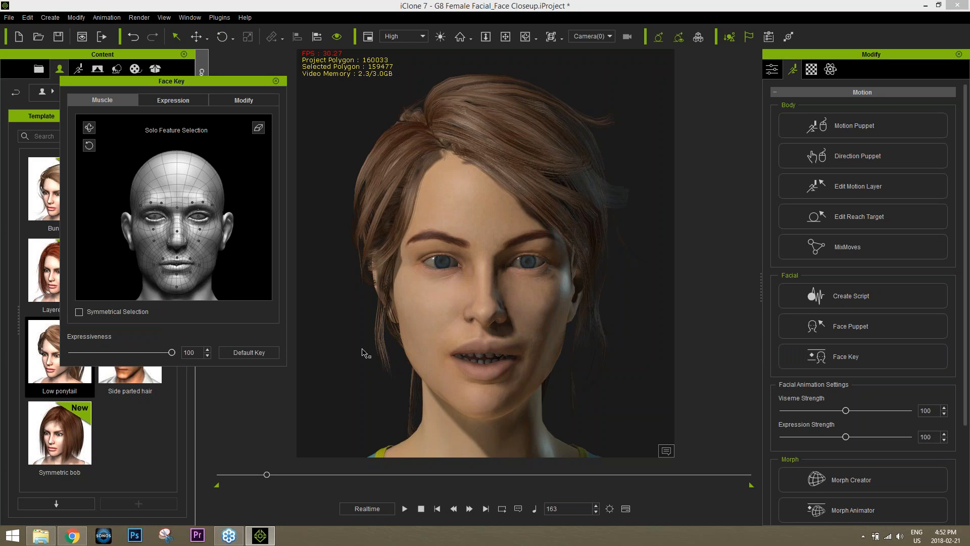
pyautogui.click(254, 353)
pyautogui.scroll(1, 187, 473)
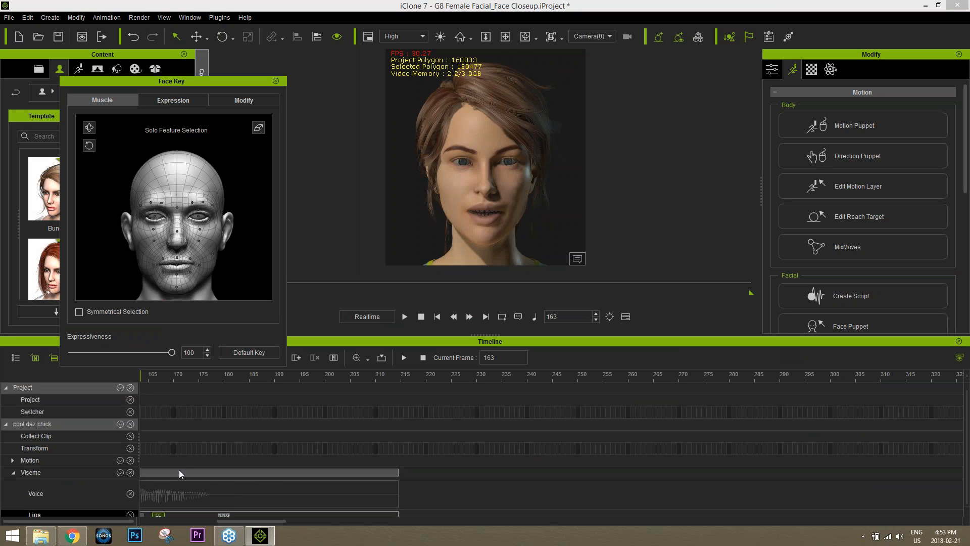
pyautogui.moveTo(274, 523); pyautogui.dragTo(254, 524)
pyautogui.click(129, 472)
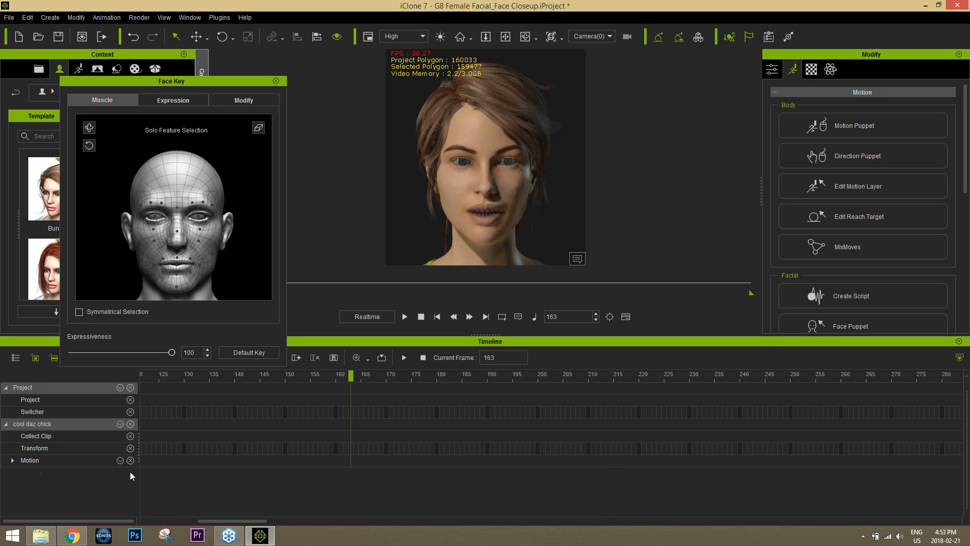
# Show the Expression track and expand it to its Muscle, Eyeball and Head rows
pyautogui.click(13, 460)
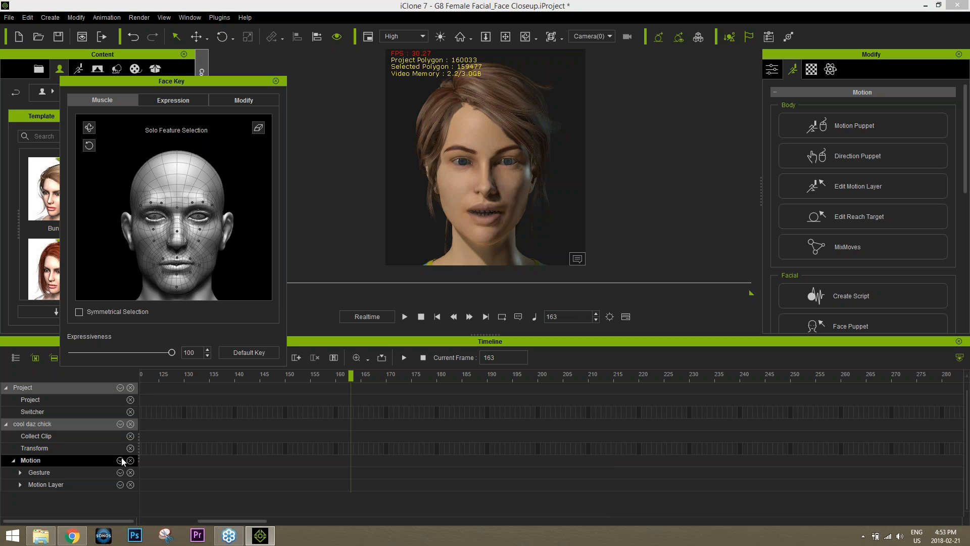
pyautogui.click(121, 427)
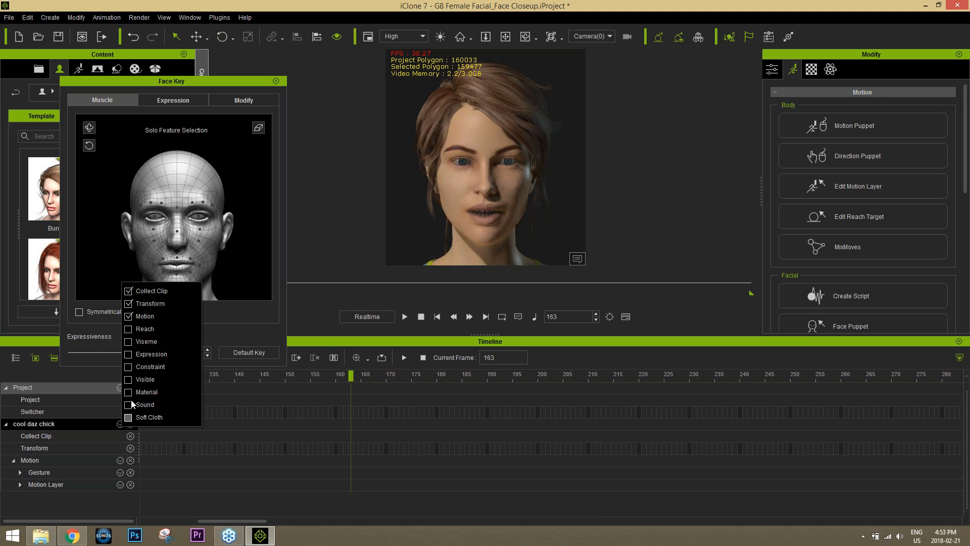
pyautogui.click(129, 354)
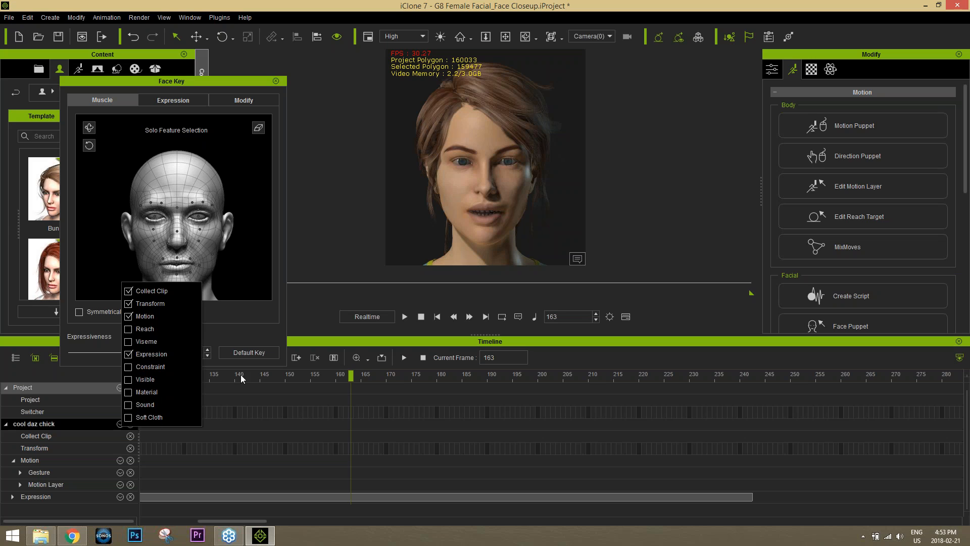
pyautogui.click(13, 496)
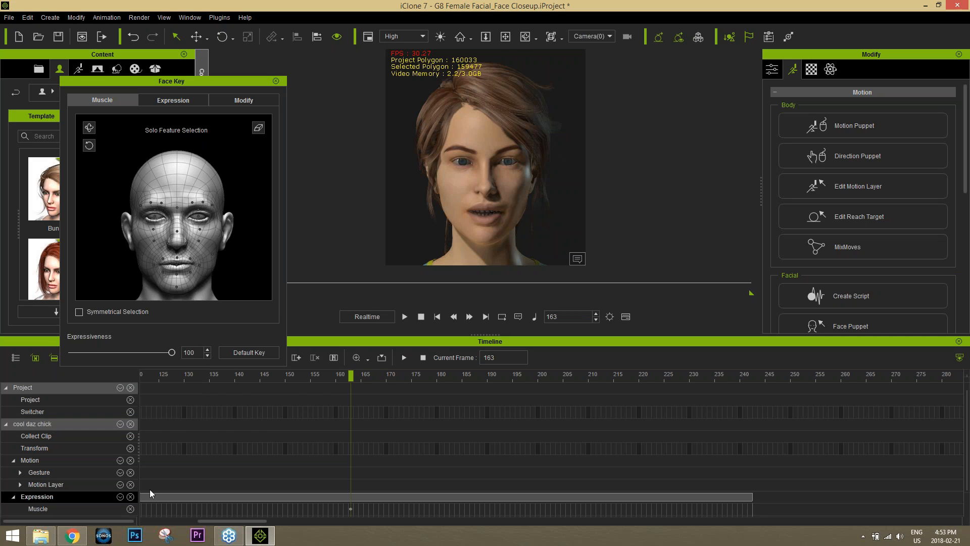
pyautogui.scroll(-1, 266, 466)
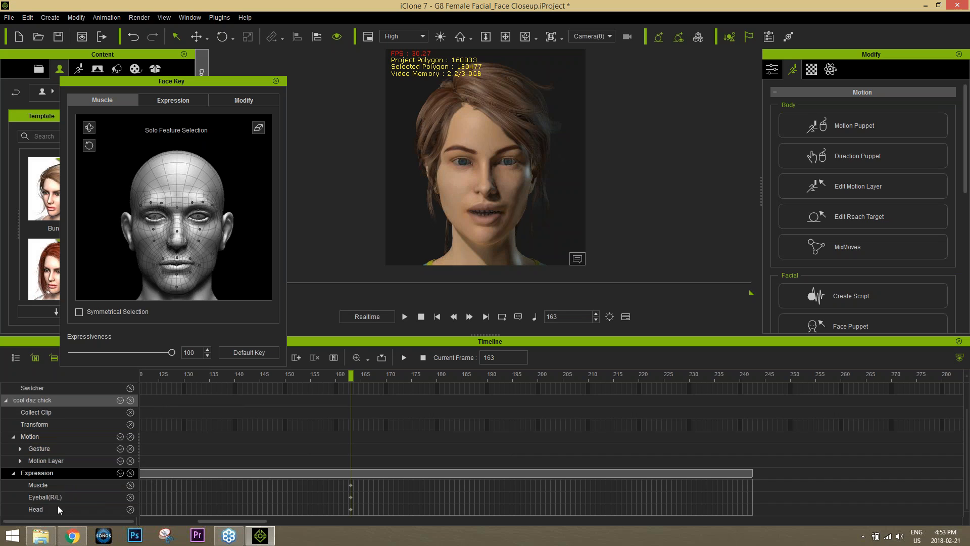
# Key a raised left eyebrow muscle pose at frame 172
pyautogui.moveTo(344, 377); pyautogui.dragTo(395, 377)
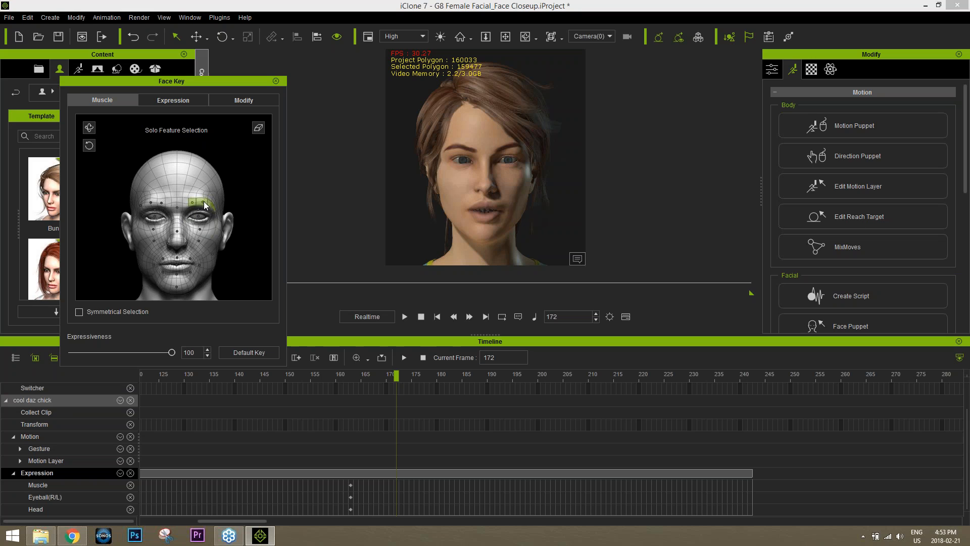
pyautogui.moveTo(204, 205); pyautogui.dragTo(219, 21)
pyautogui.click(195, 202)
pyautogui.moveTo(345, 377); pyautogui.dragTo(438, 376)
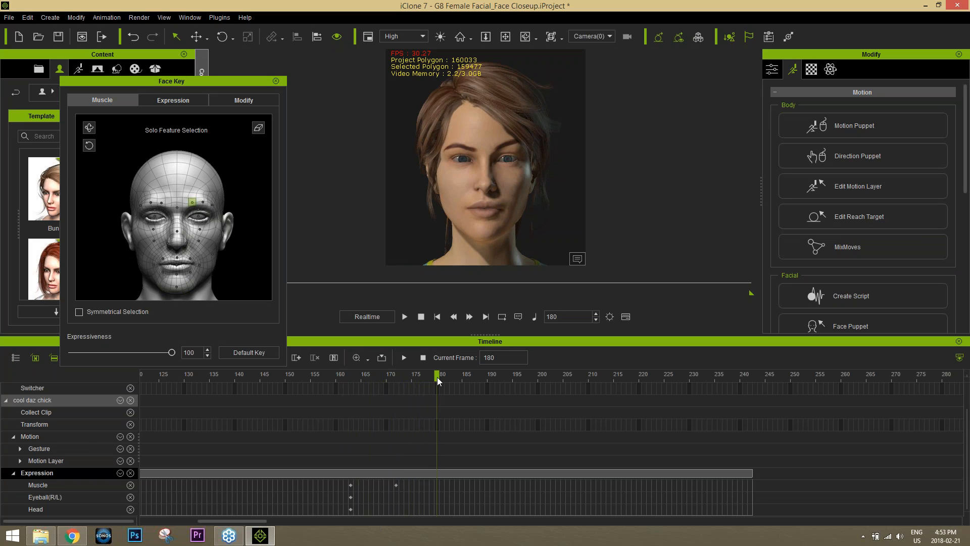
# Add a neutral default face key at frame 180 and preview the brow animation
pyautogui.click(249, 352)
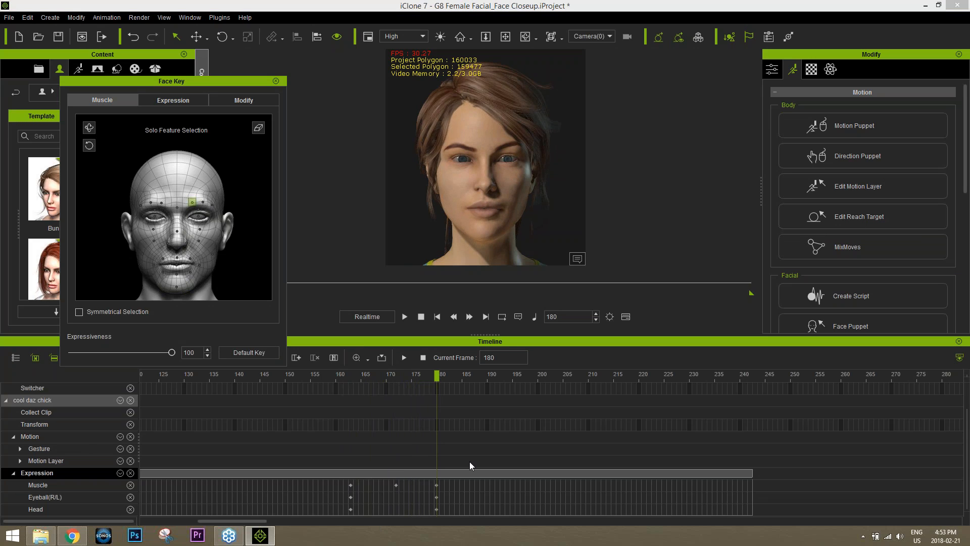
pyautogui.moveTo(356, 374); pyautogui.dragTo(521, 376)
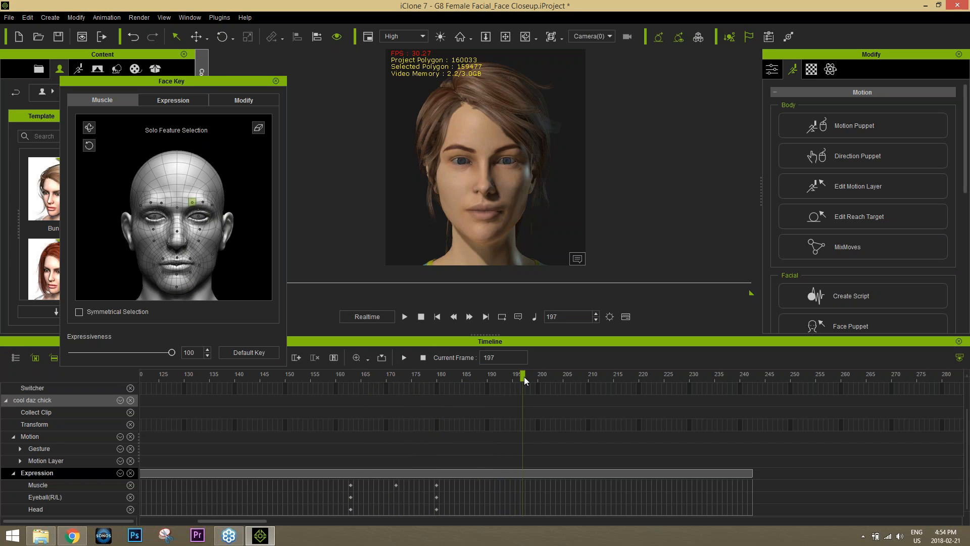
pyautogui.click(187, 103)
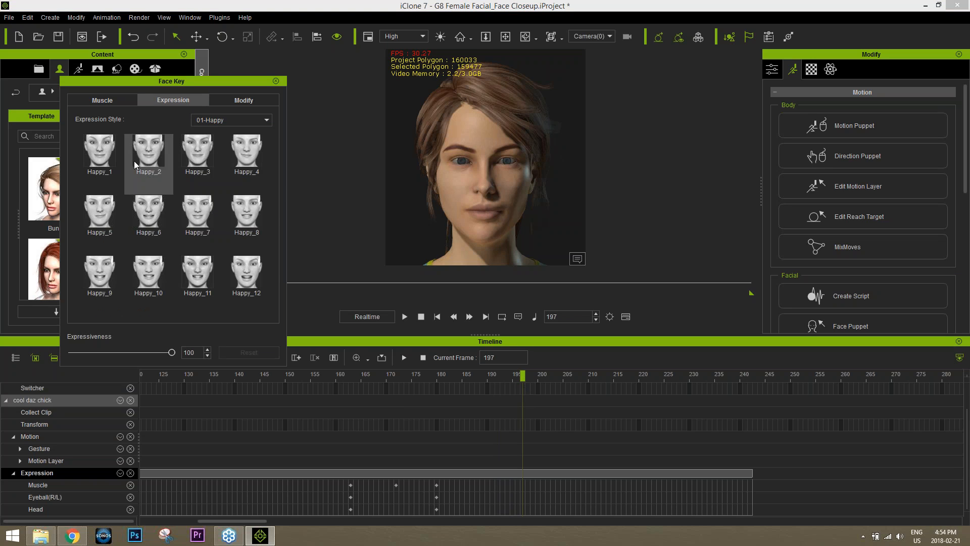
# Try the Happy_1–Happy_4 and several Surprise preset expressions
pyautogui.click(106, 154)
pyautogui.click(153, 158)
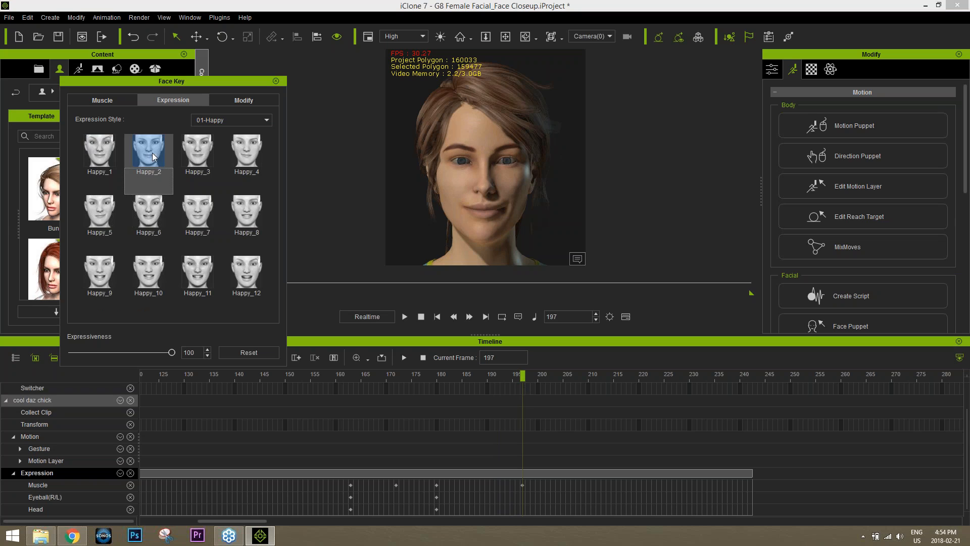
pyautogui.click(197, 154)
pyautogui.click(247, 157)
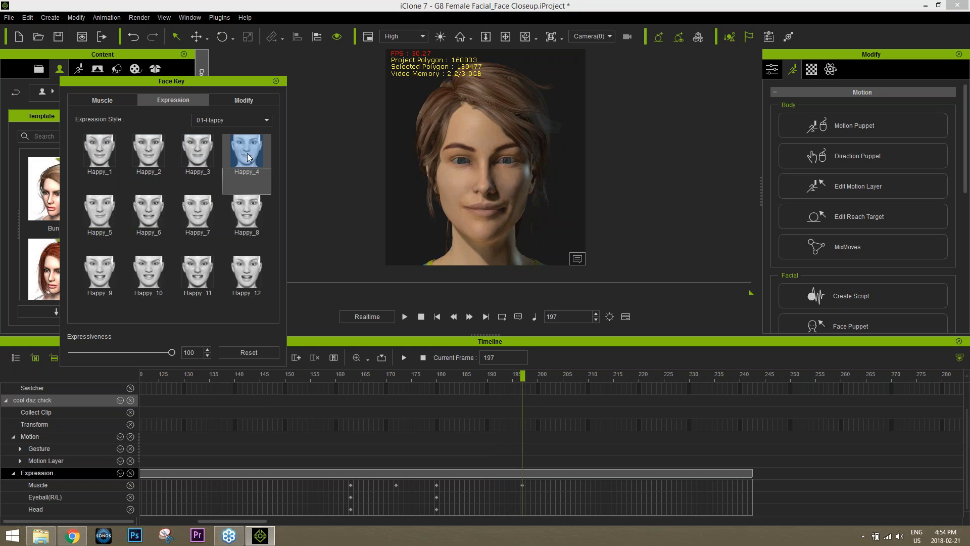
pyautogui.click(224, 121)
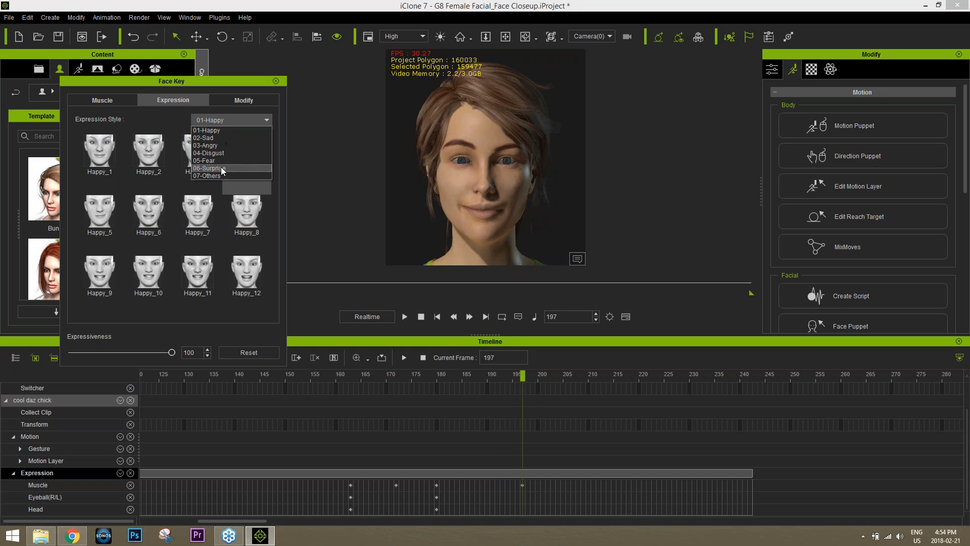
pyautogui.click(223, 168)
pyautogui.click(197, 208)
pyautogui.click(244, 219)
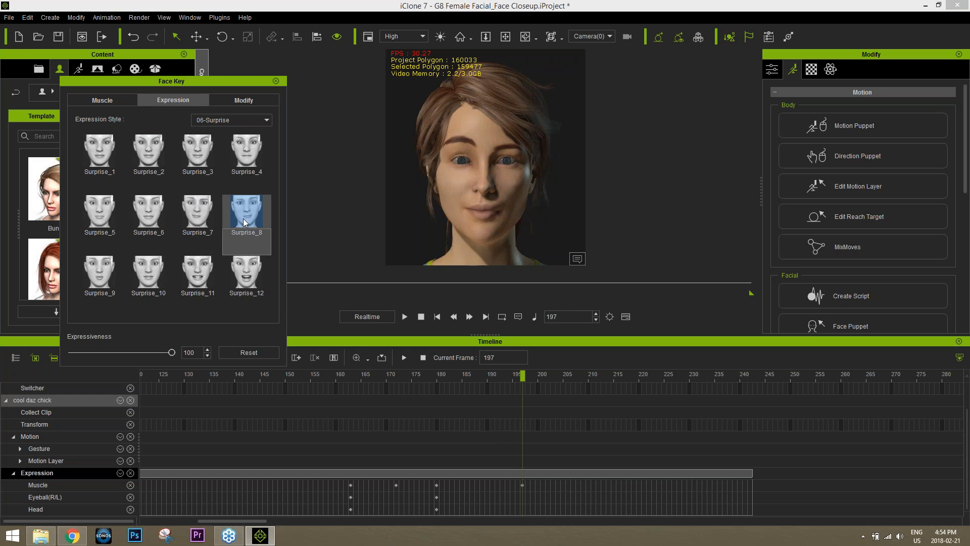
pyautogui.click(243, 267)
pyautogui.click(114, 158)
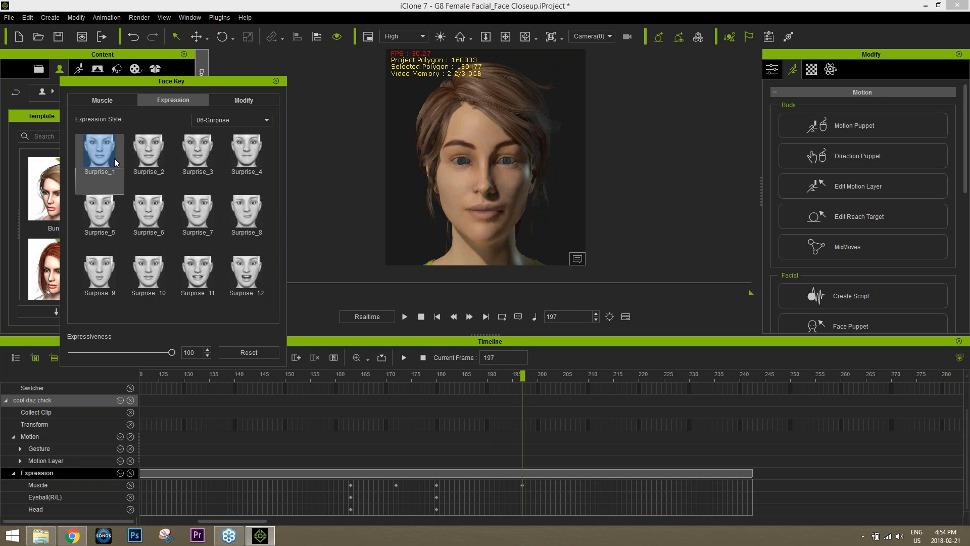
# Return to the Happy style and key the Happy_3 smile at frame 210
pyautogui.click(233, 122)
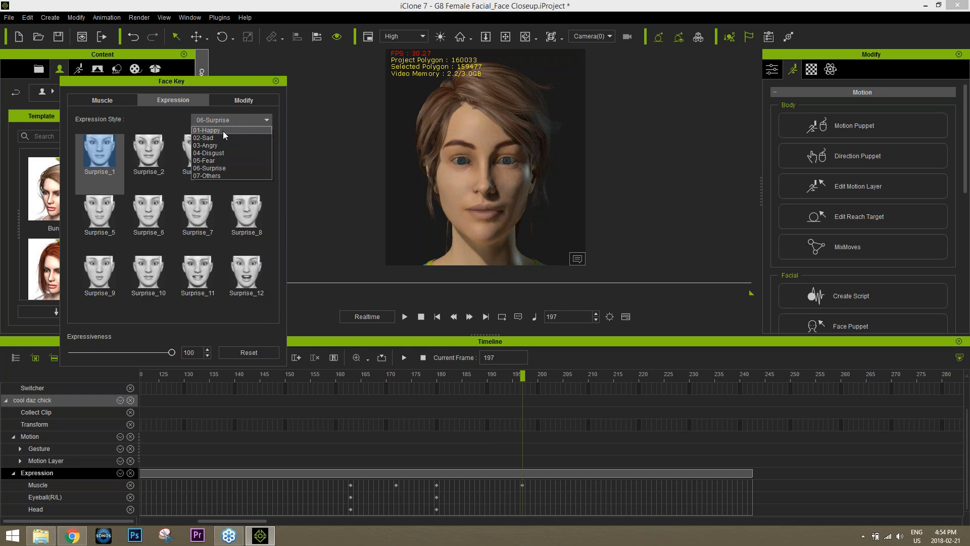
pyautogui.click(223, 132)
pyautogui.click(195, 156)
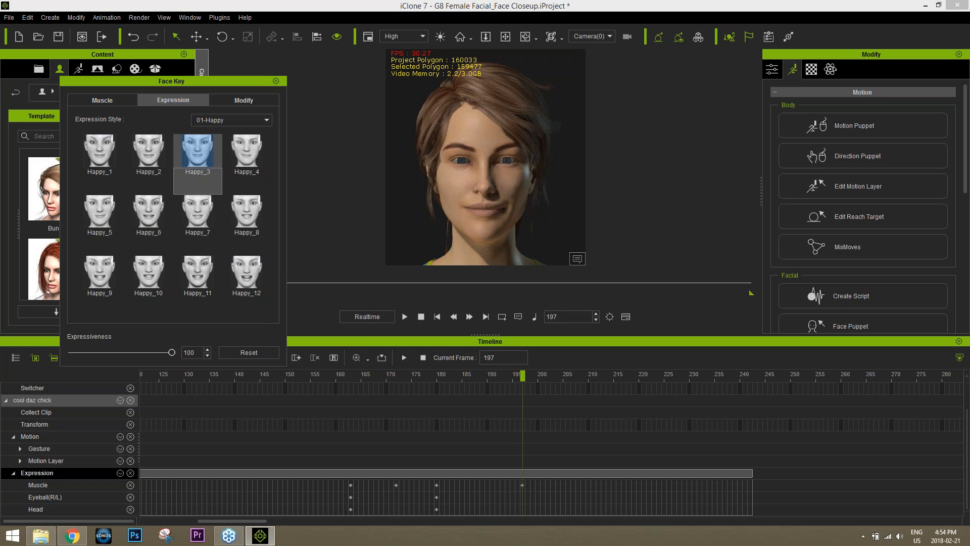
pyautogui.moveTo(440, 381); pyautogui.dragTo(587, 388)
pyautogui.click(205, 160)
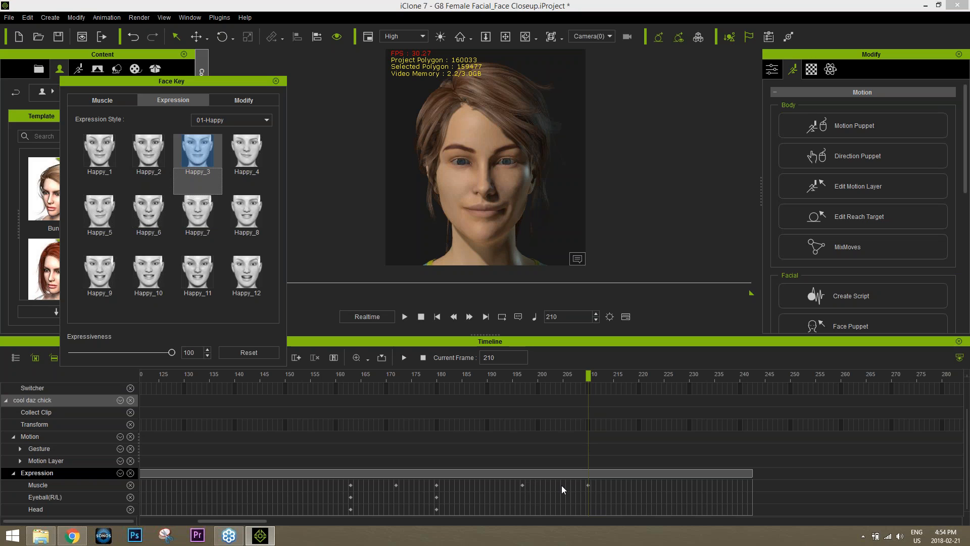
# Key the Happy_5 expression at frame 237, preview it, and close Face Key
pyautogui.moveTo(585, 375); pyautogui.dragTo(725, 380)
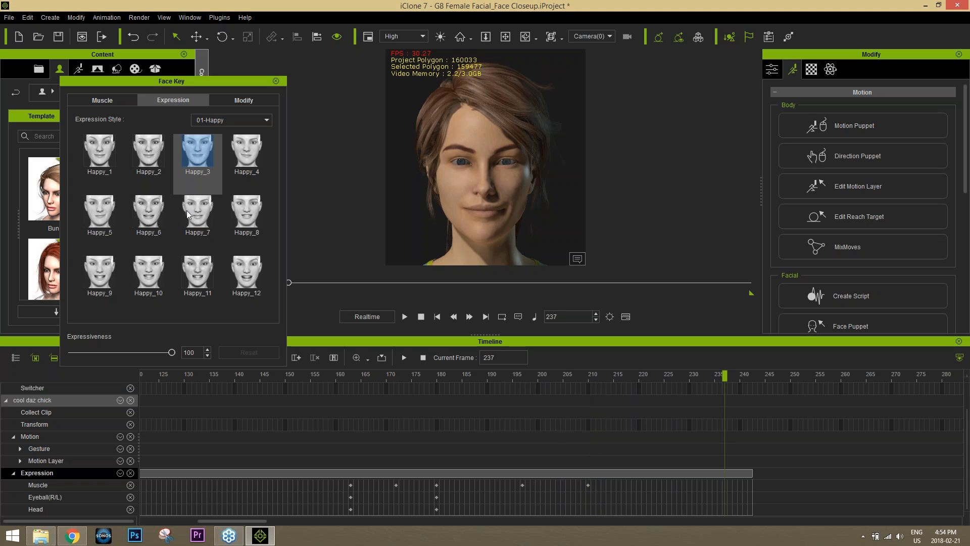
pyautogui.click(232, 120)
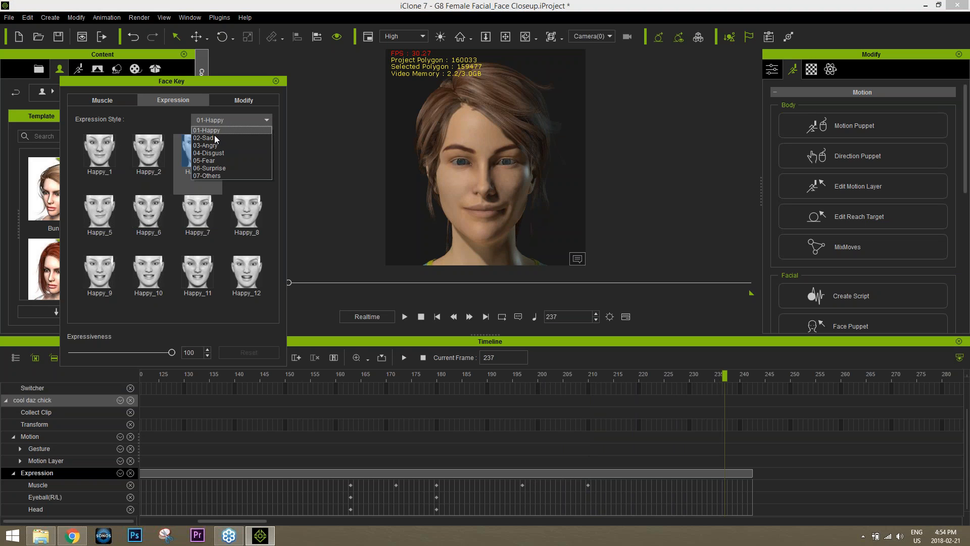
pyautogui.click(219, 175)
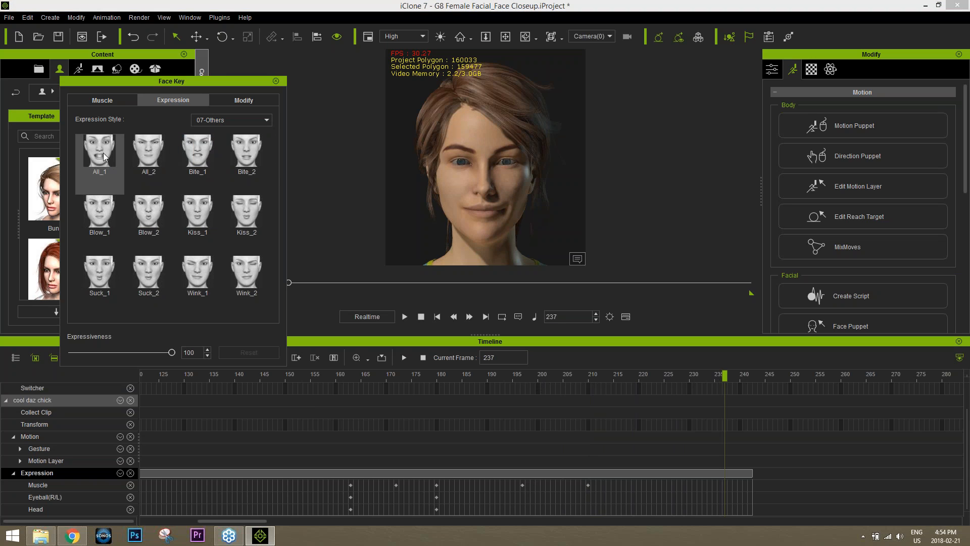
pyautogui.click(229, 121)
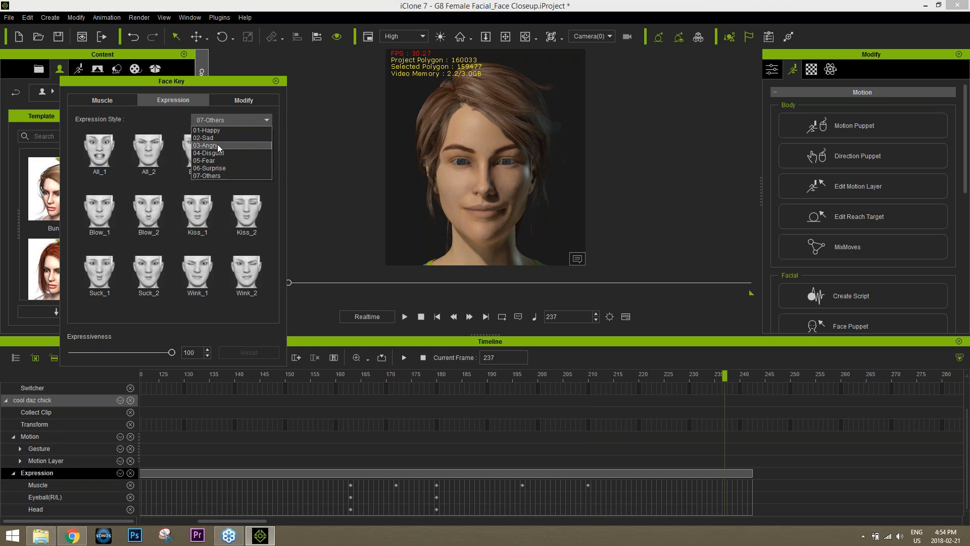
pyautogui.click(219, 130)
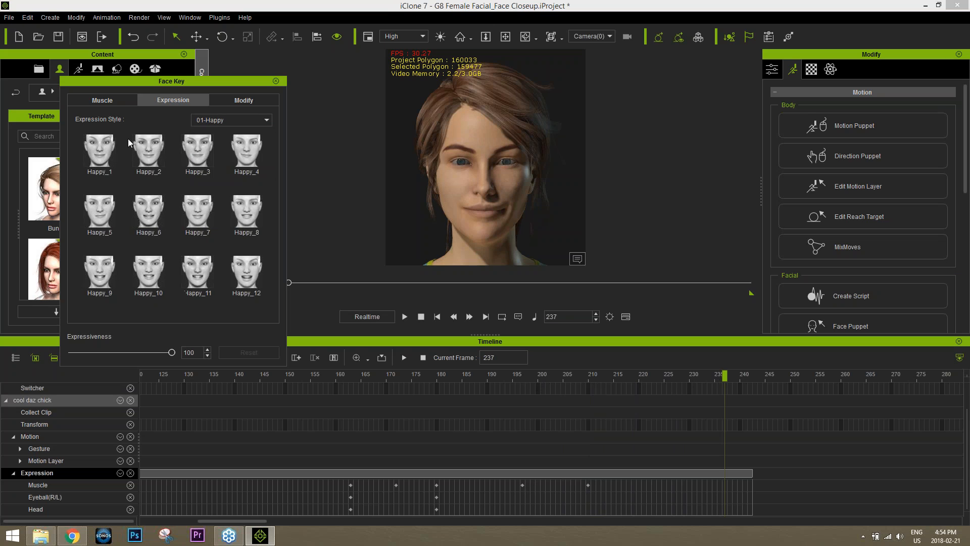
pyautogui.click(105, 220)
pyautogui.moveTo(567, 377); pyautogui.dragTo(732, 384)
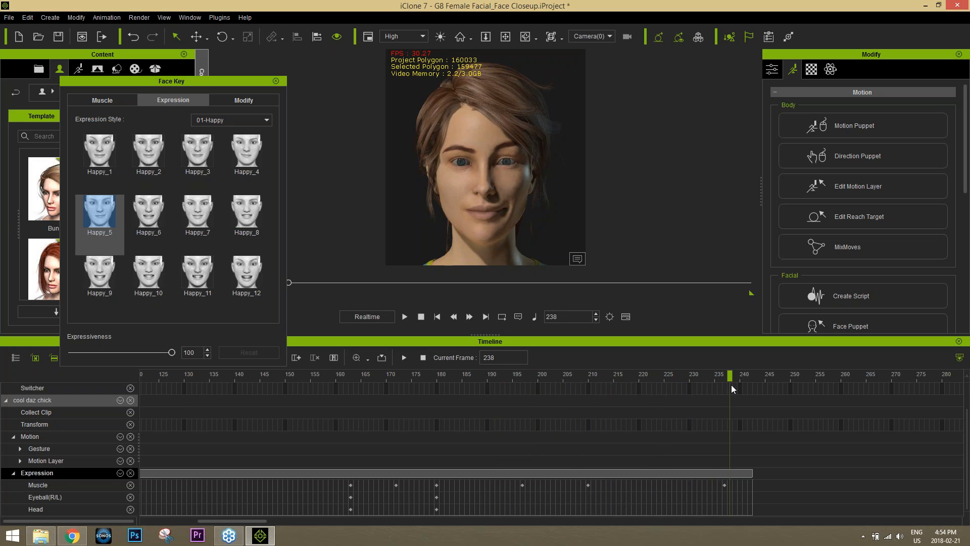
pyautogui.click(276, 81)
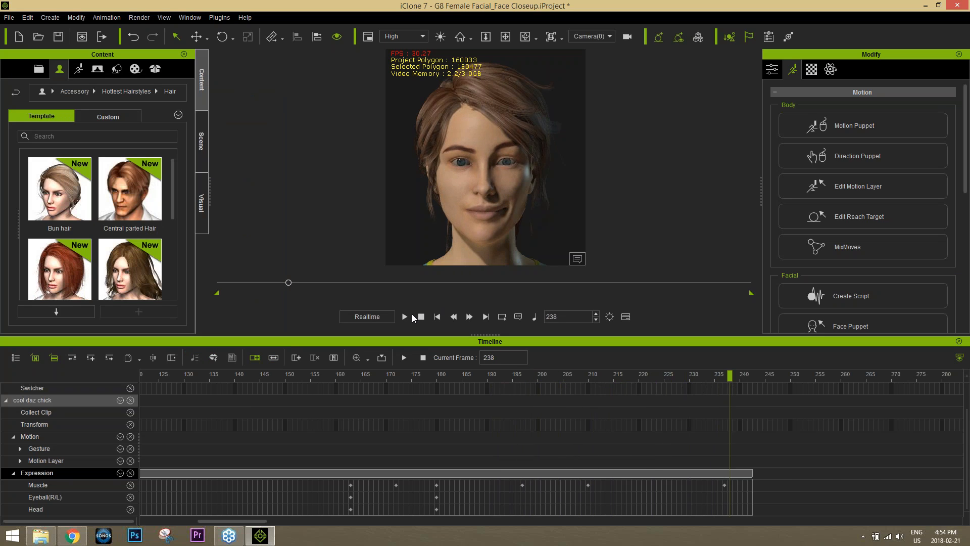
# Stop playback, hide the timeline, and set the avatar's head to Look at Camera
pyautogui.click(420, 317)
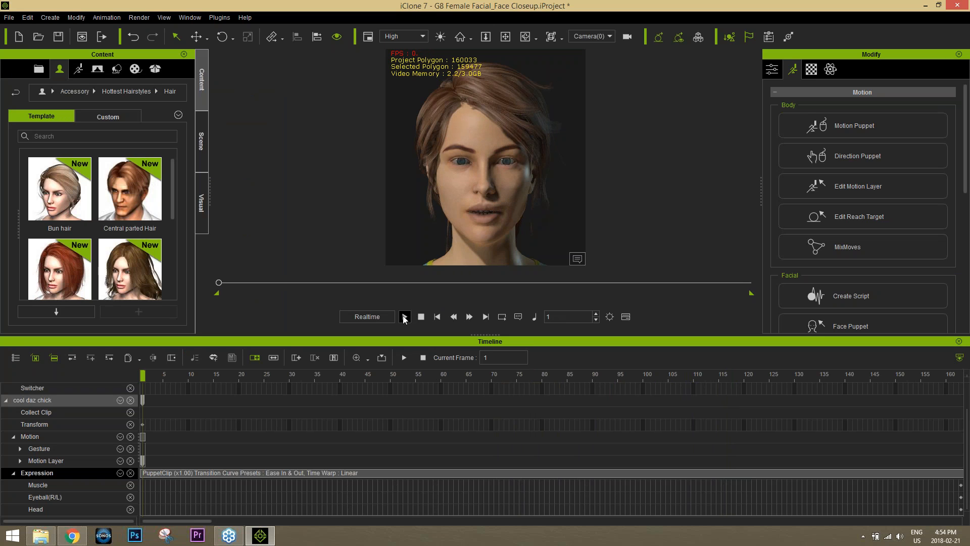
pyautogui.click(958, 341)
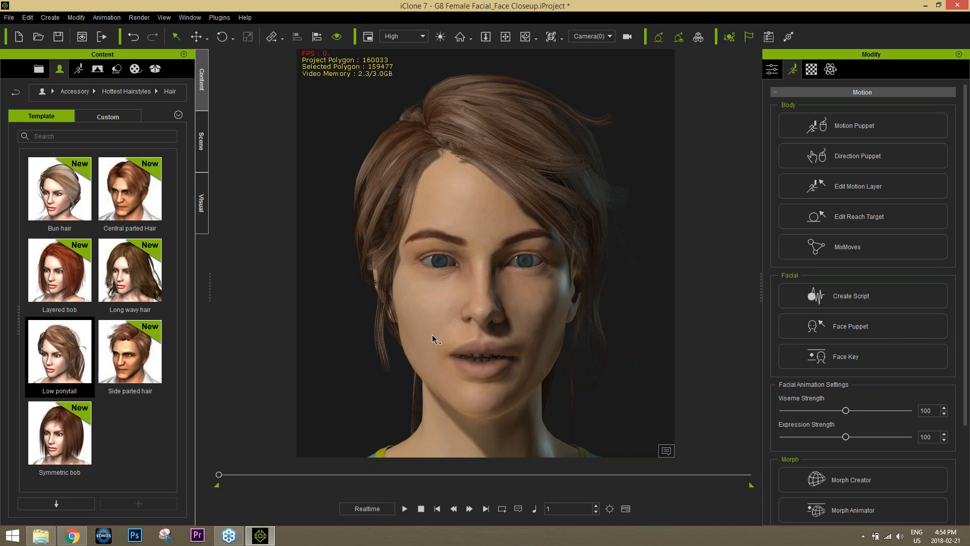
pyautogui.click(773, 70)
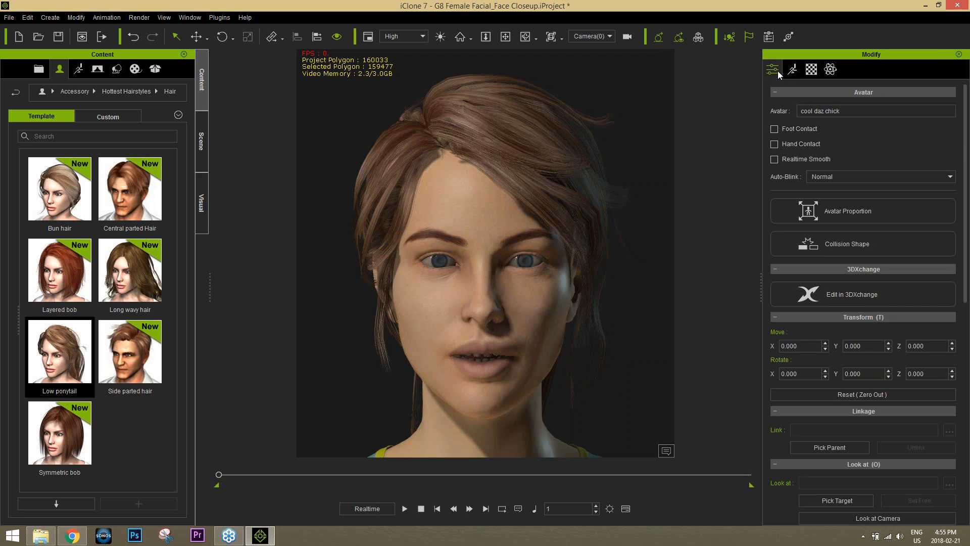
pyautogui.moveTo(966, 222); pyautogui.dragTo(966, 345)
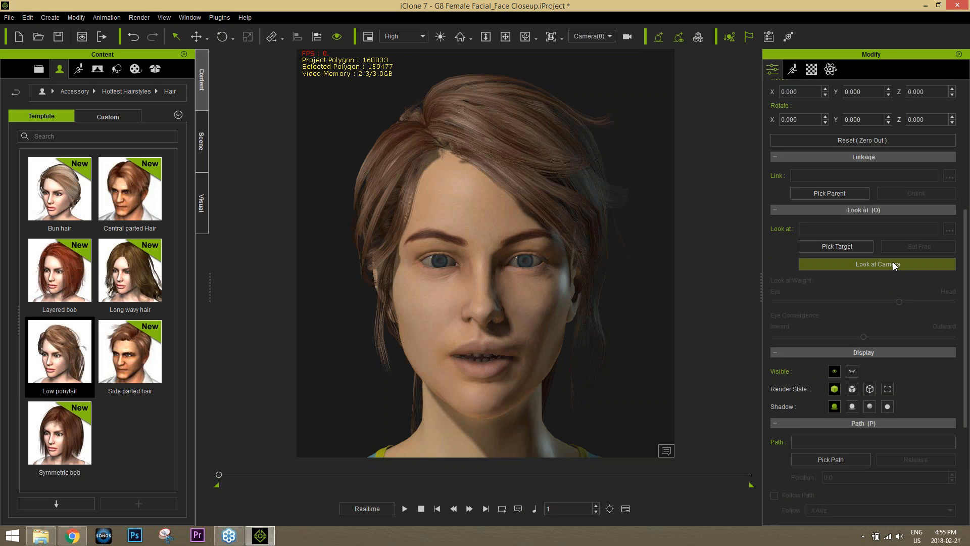
pyautogui.click(893, 264)
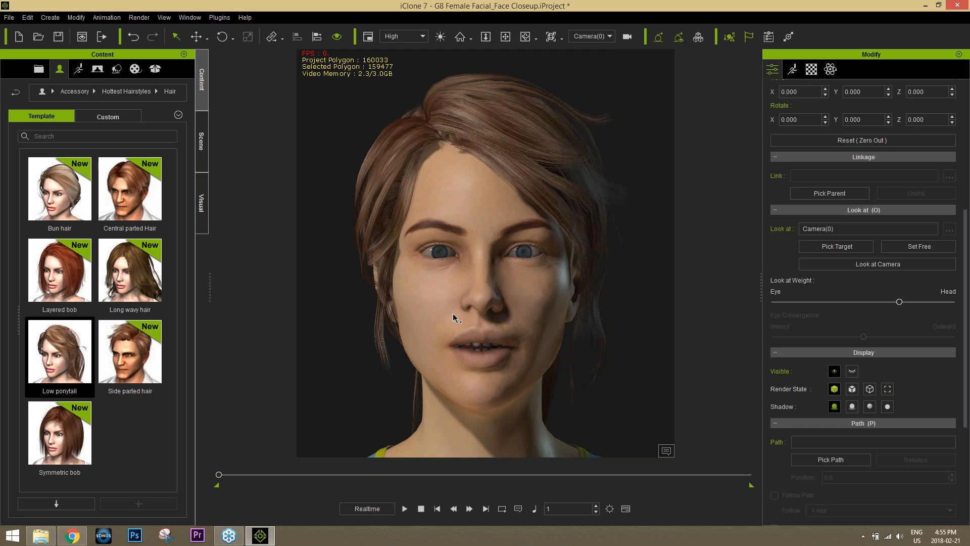
# Preview the facial animation while orbiting around the avatar's head, then pause
pyautogui.keyDown('alt'); pyautogui.moveTo(456, 319); pyautogui.dragTo(619, 379); pyautogui.keyUp('alt')
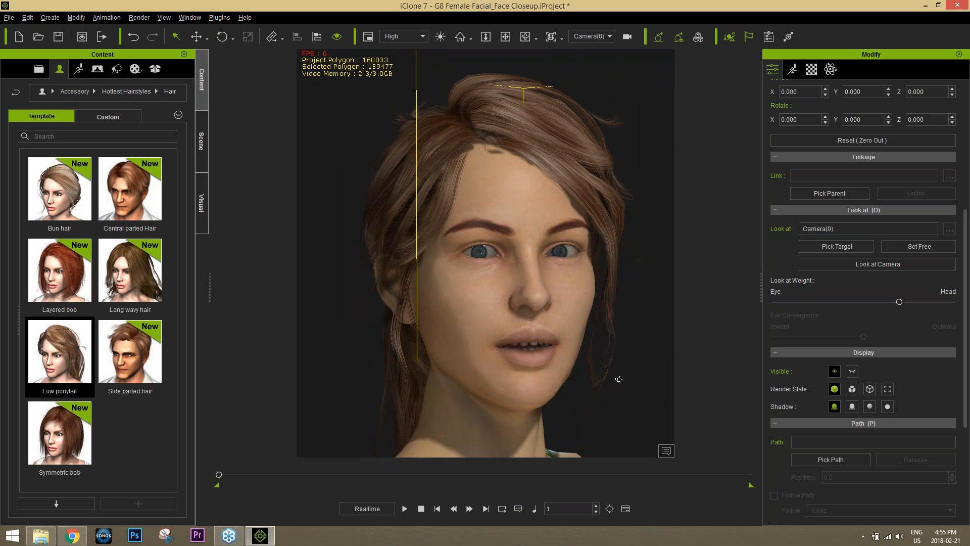
pyautogui.click(404, 508)
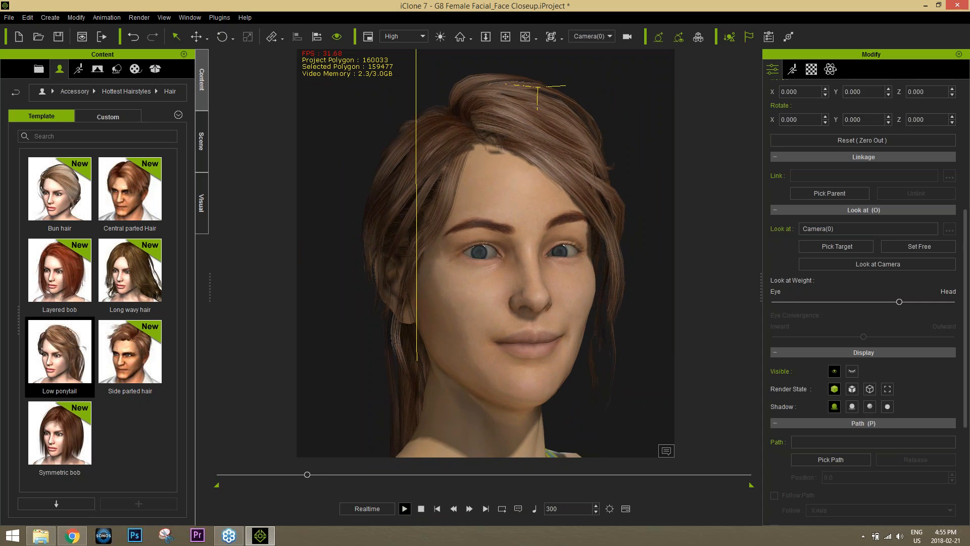
pyautogui.keyDown('alt'); pyautogui.moveTo(569, 380); pyautogui.dragTo(359, 394); pyautogui.keyUp('alt')
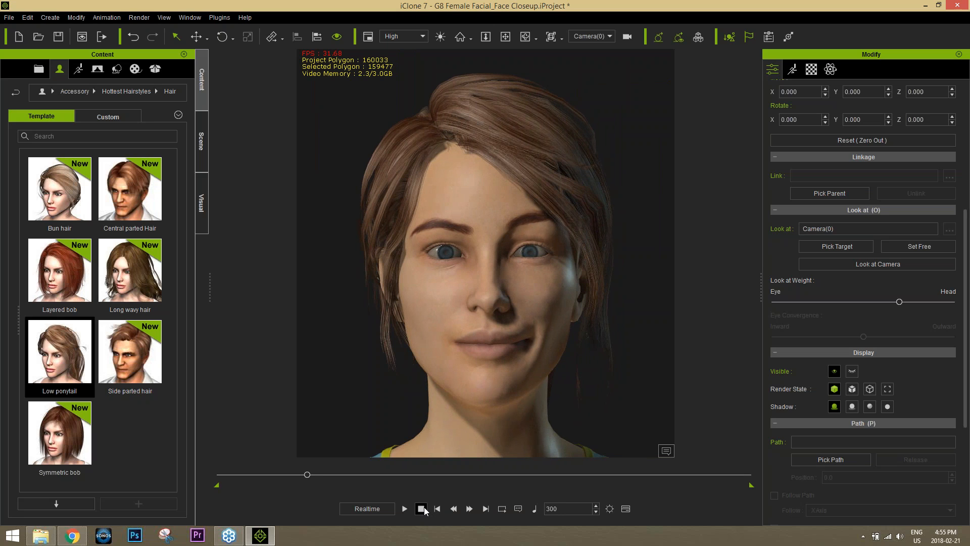
pyautogui.click(405, 509)
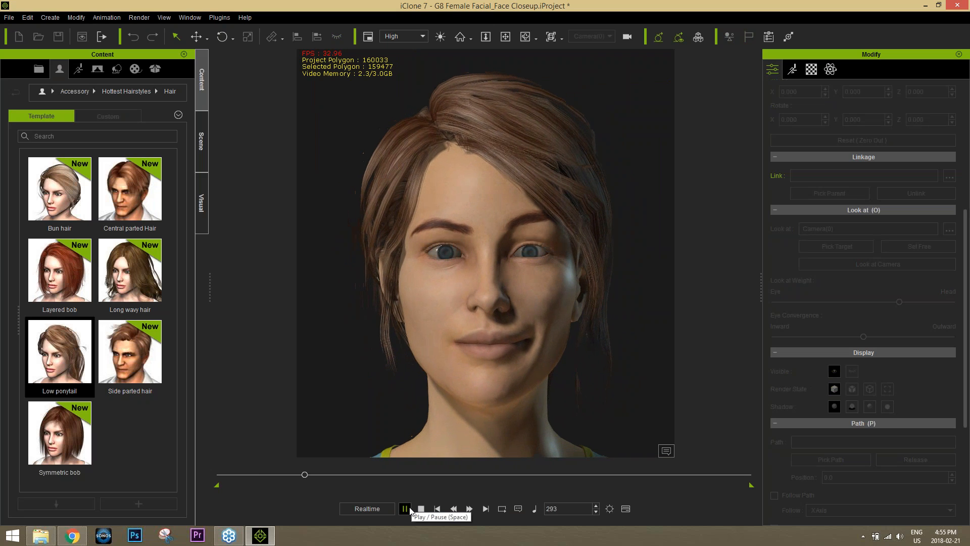
pyautogui.click(407, 508)
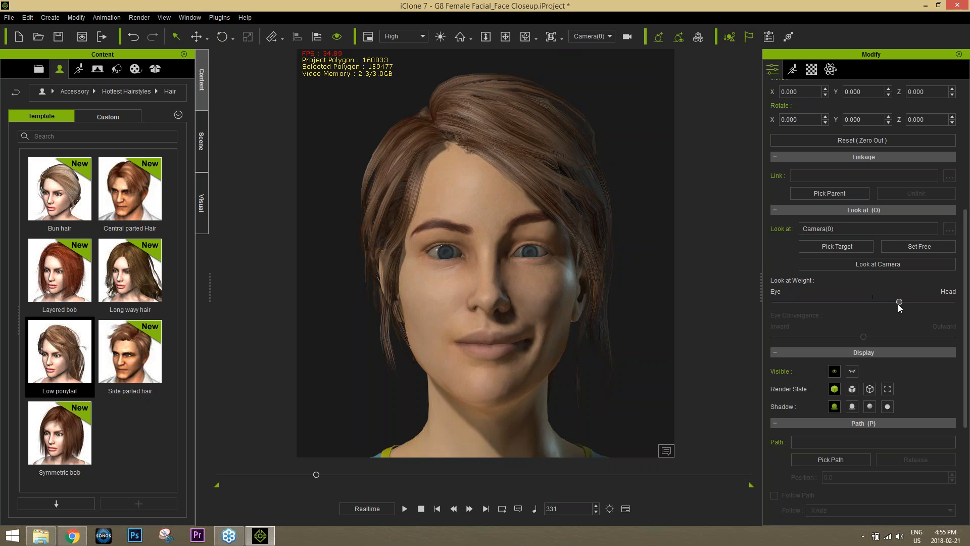
# Rewind to frame 1 and set the Look at Weight slider somewhat nearer Eye than Head
pyautogui.moveTo(313, 477); pyautogui.dragTo(205, 481)
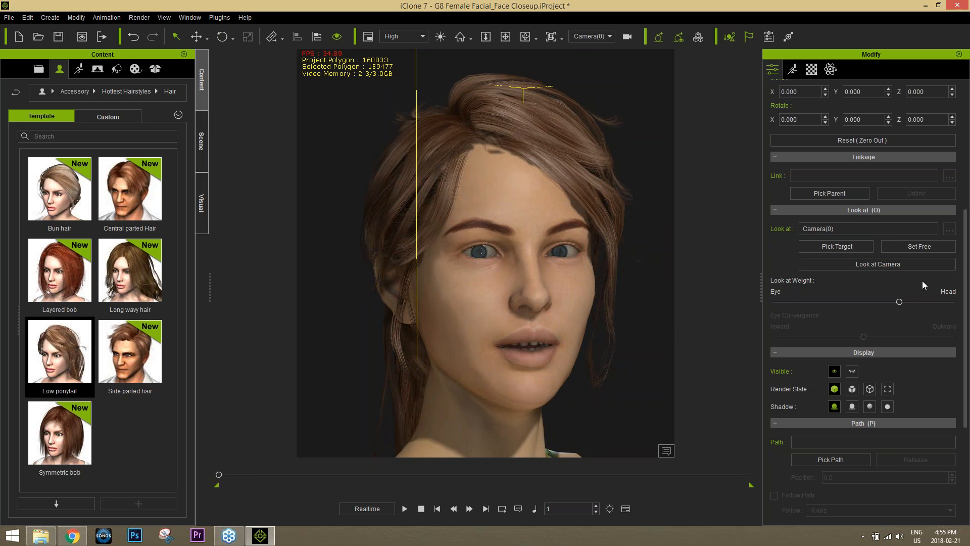
pyautogui.moveTo(900, 302); pyautogui.dragTo(788, 311)
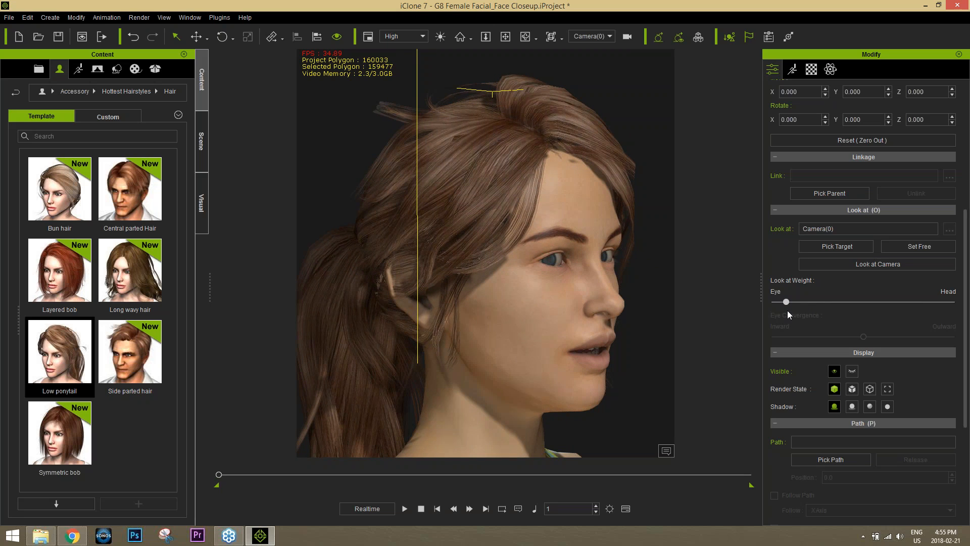
pyautogui.moveTo(787, 310); pyautogui.dragTo(857, 309)
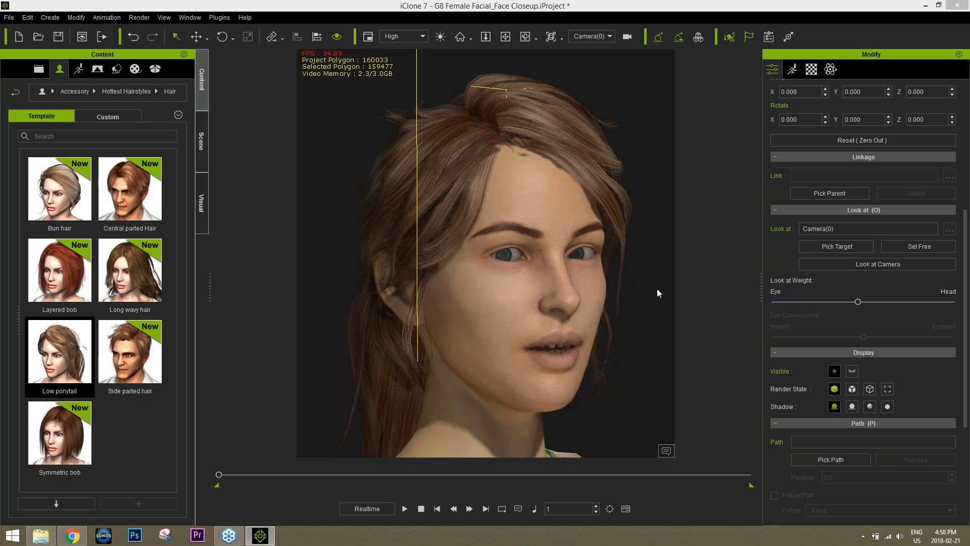
# Copy the web address of the 'DAZ Genesis 8 to iClone' forum thread in Chrome
pyautogui.click(72, 535)
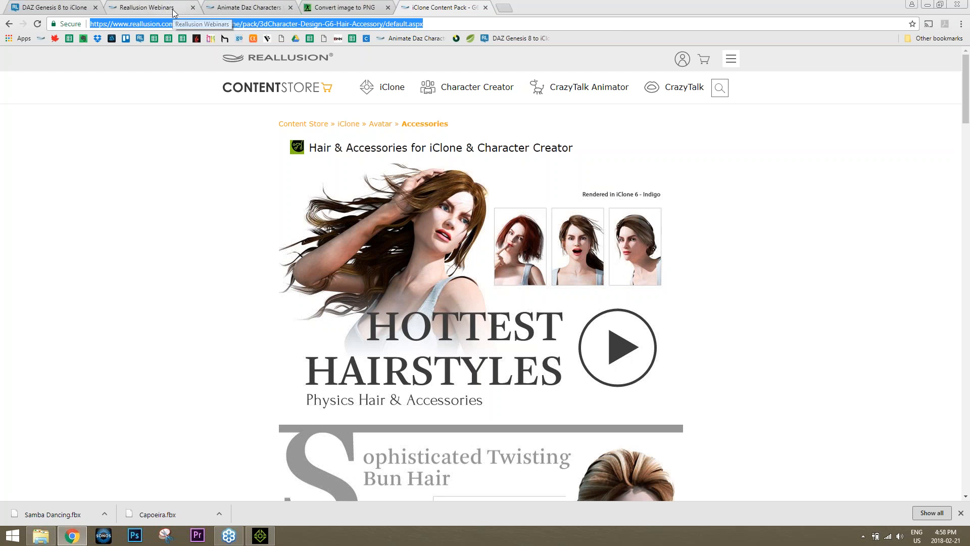
pyautogui.click(72, 6)
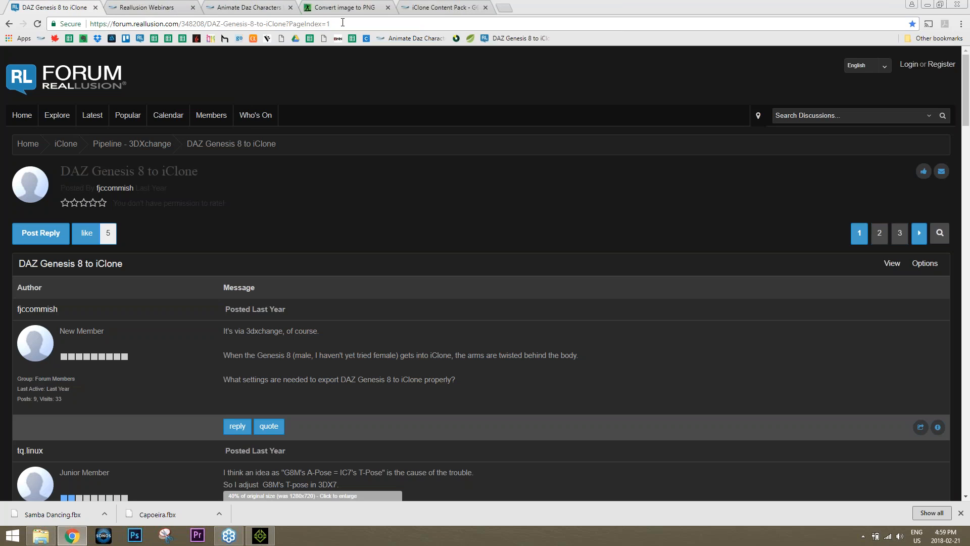
pyautogui.click(342, 23)
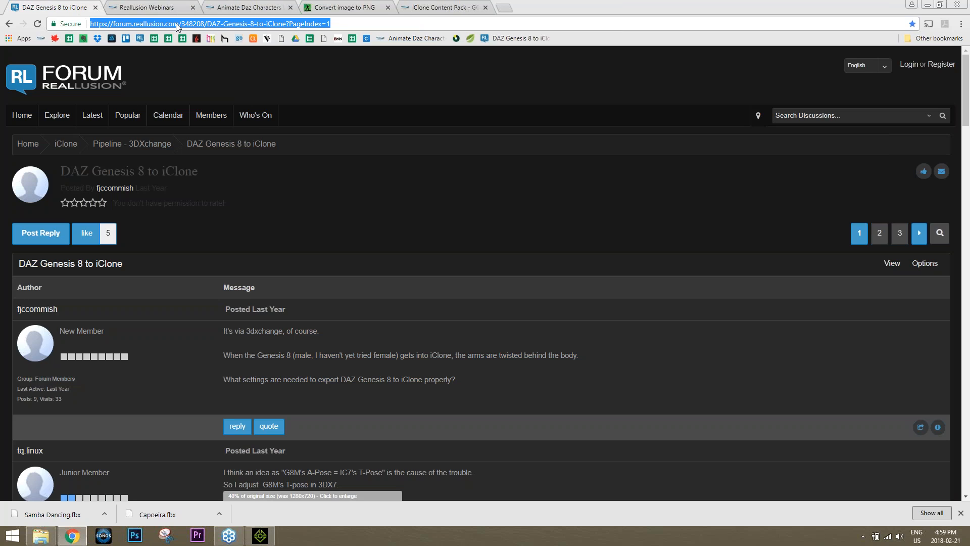
pyautogui.rightClick(308, 24)
pyautogui.click(329, 61)
pyautogui.click(822, 346)
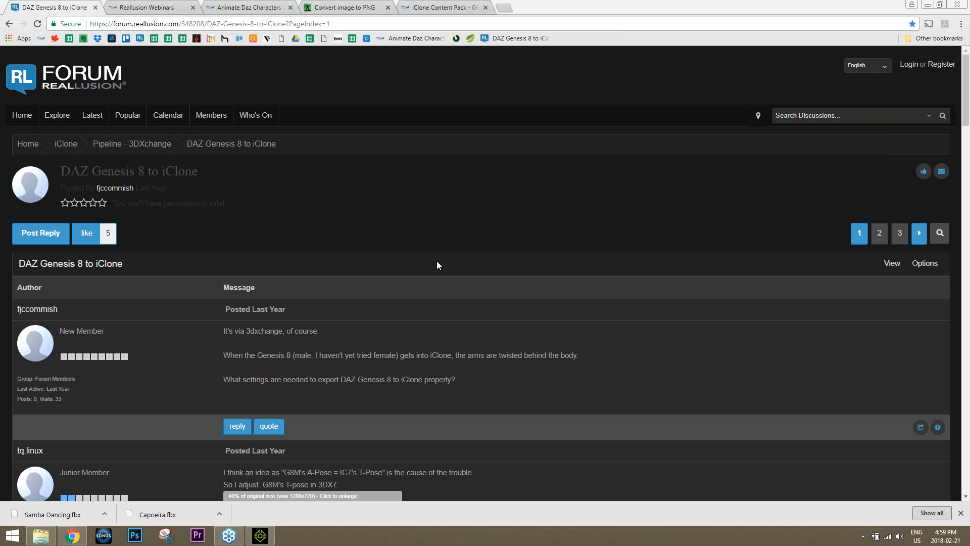
pyautogui.click(260, 535)
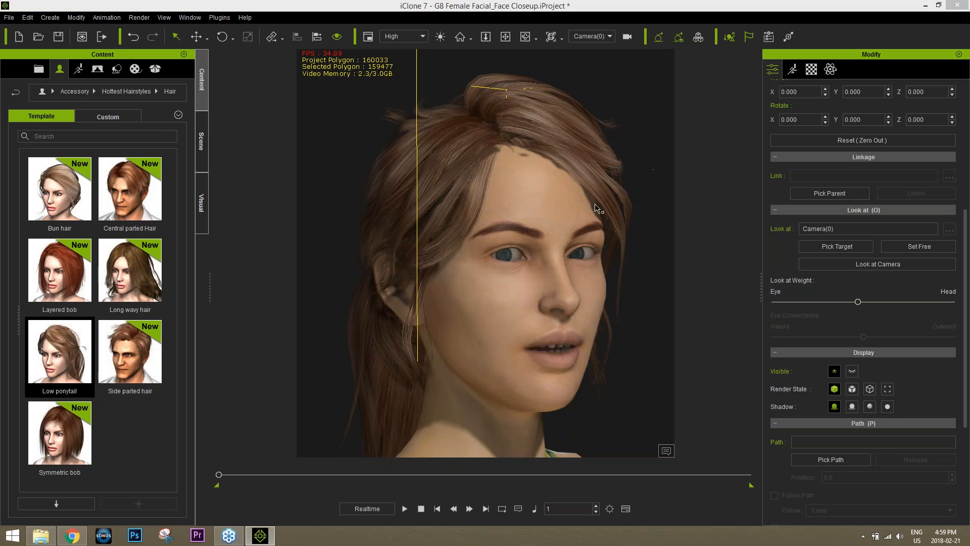
# Pan, orbit and zoom the view from the face down over the tank top to the midriff
pyautogui.moveTo(456, 216); pyautogui.dragTo(478, 76, button='middle')
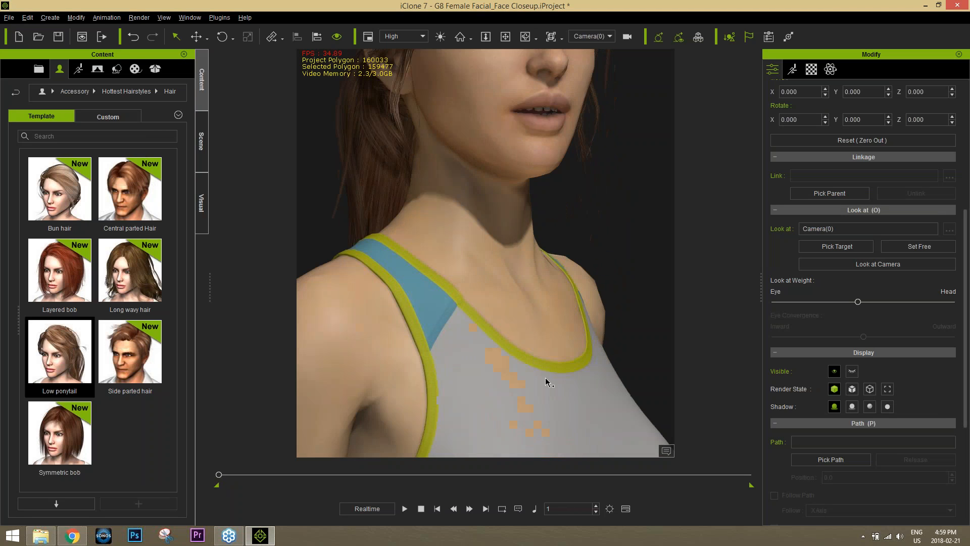
pyautogui.moveTo(546, 381); pyautogui.dragTo(521, 254, button='middle')
pyautogui.moveTo(521, 255); pyautogui.dragTo(247, 283, button='right')
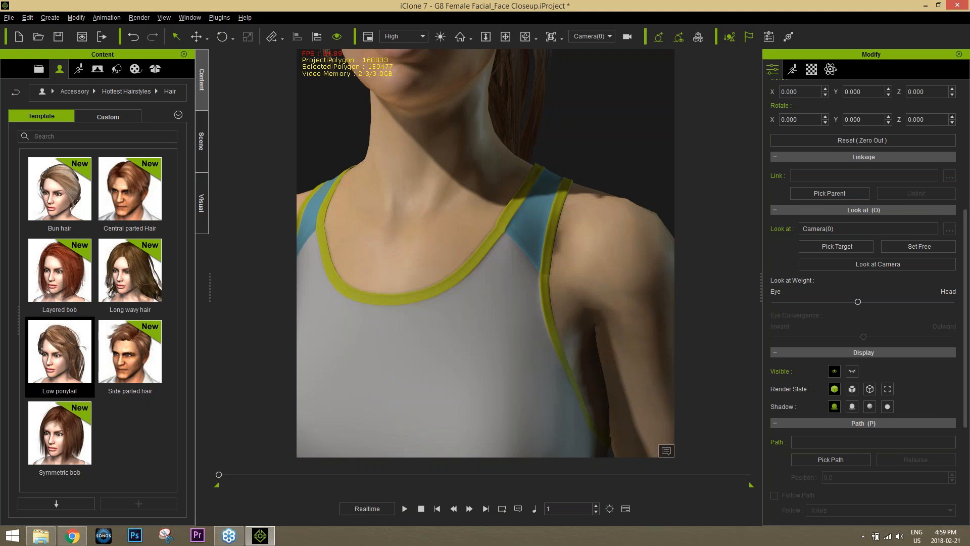
pyautogui.moveTo(482, 324); pyautogui.dragTo(479, 66, button='middle')
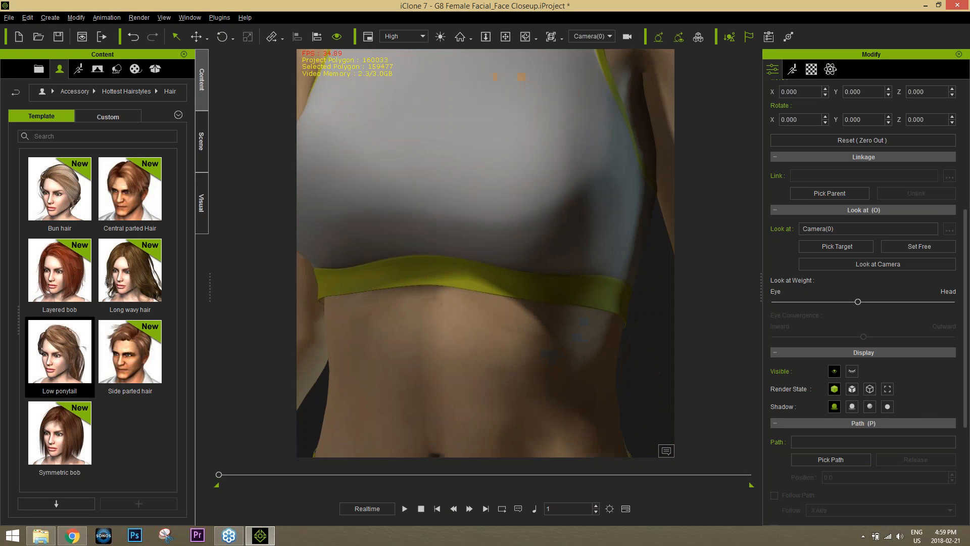
pyautogui.scroll(-5, 479, 151)
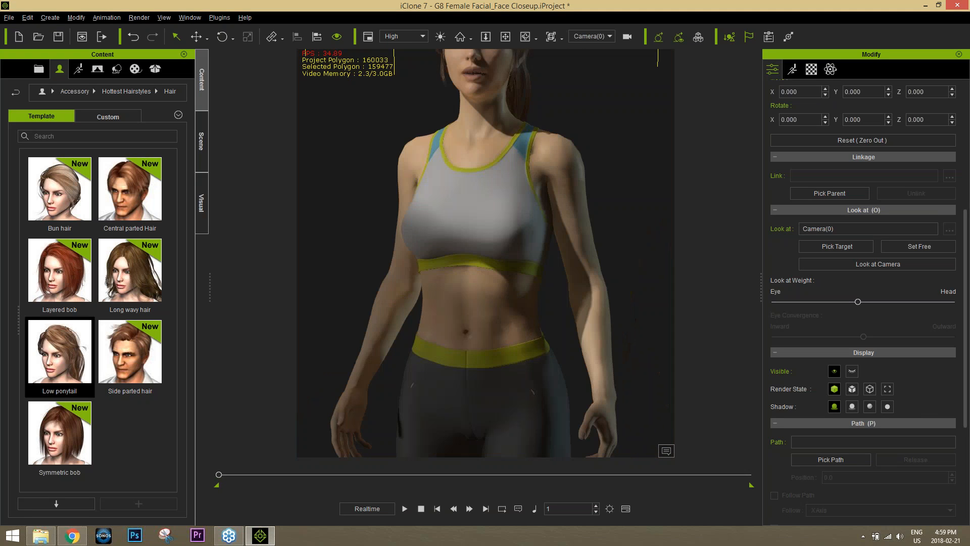
pyautogui.moveTo(521, 235); pyautogui.dragTo(515, 194, button='middle')
pyautogui.moveTo(563, 358); pyautogui.dragTo(530, 288, button='middle')
pyautogui.scroll(2, 530, 288)
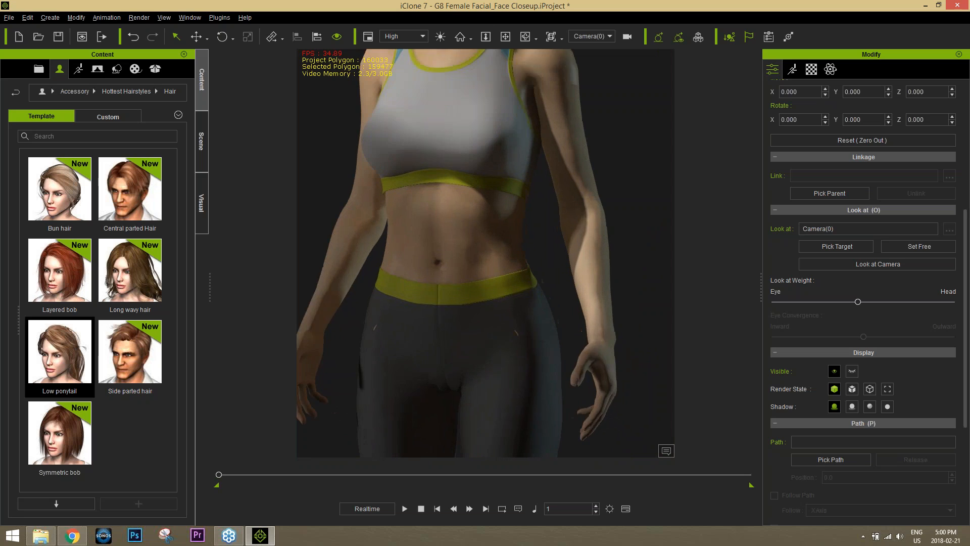
pyautogui.scroll(4, 517, 314)
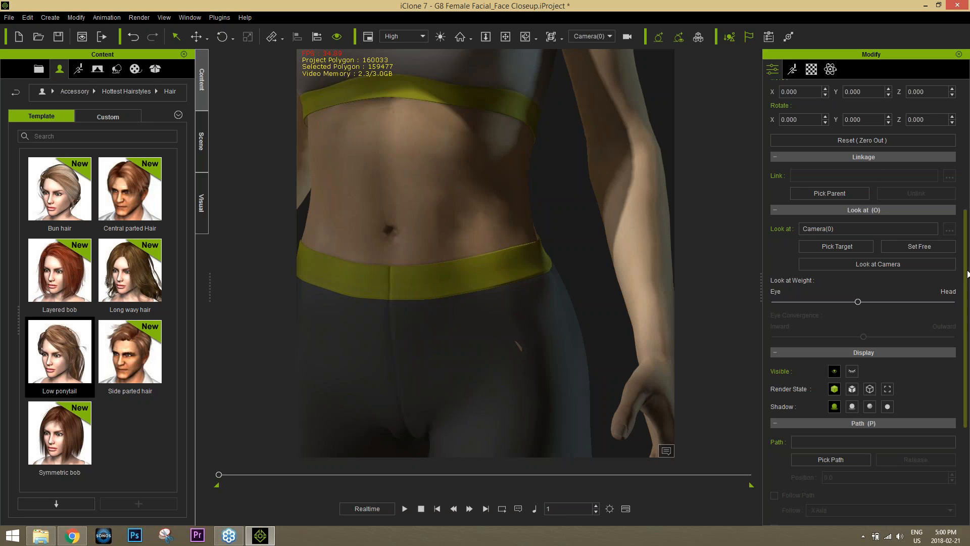
# Pick the leggings' pants material with the Material List eyedropper
pyautogui.moveTo(966, 274); pyautogui.dragTo(959, 136)
pyautogui.click(811, 70)
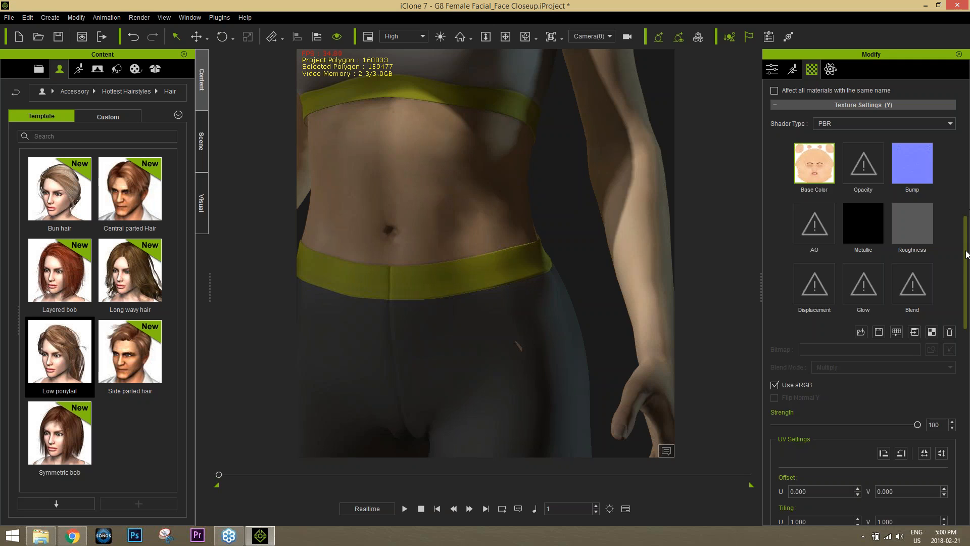
pyautogui.moveTo(965, 251); pyautogui.dragTo(969, 91)
pyautogui.click(914, 111)
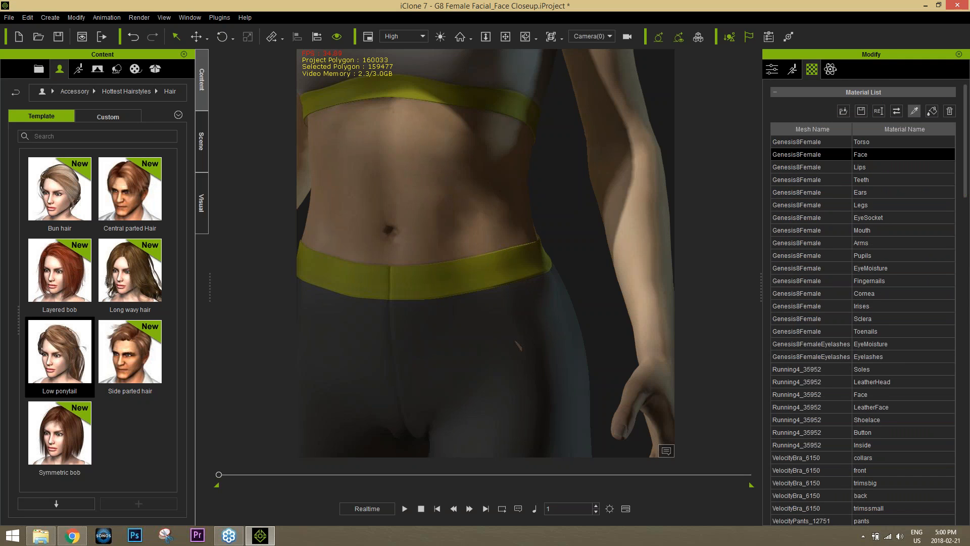
pyautogui.click(514, 320)
pyautogui.moveTo(966, 180); pyautogui.dragTo(969, 263)
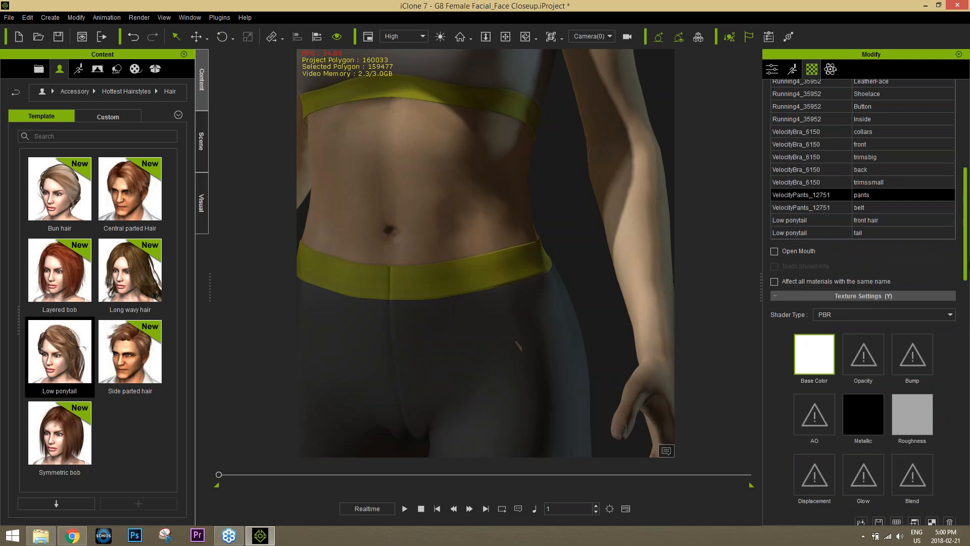
pyautogui.scroll(-5, 942, 304)
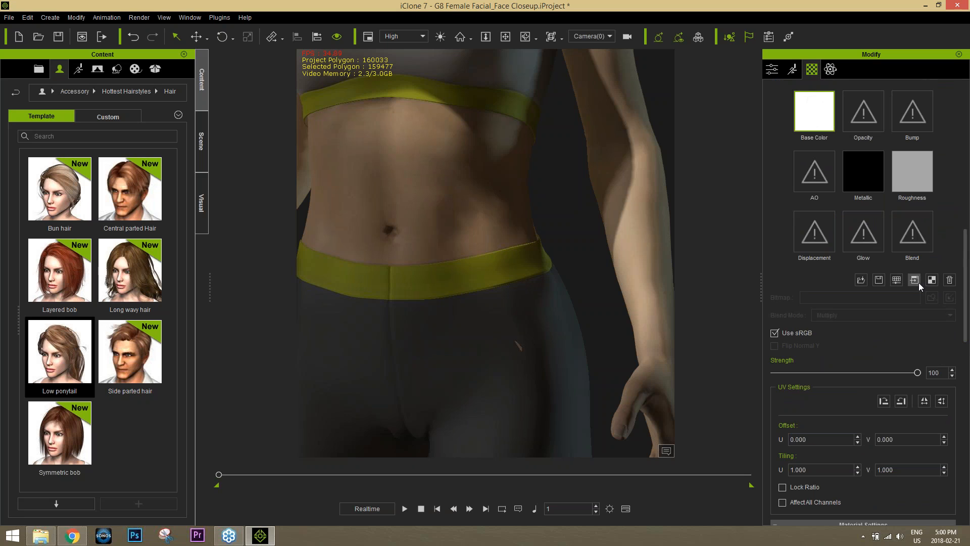
pyautogui.click(919, 283)
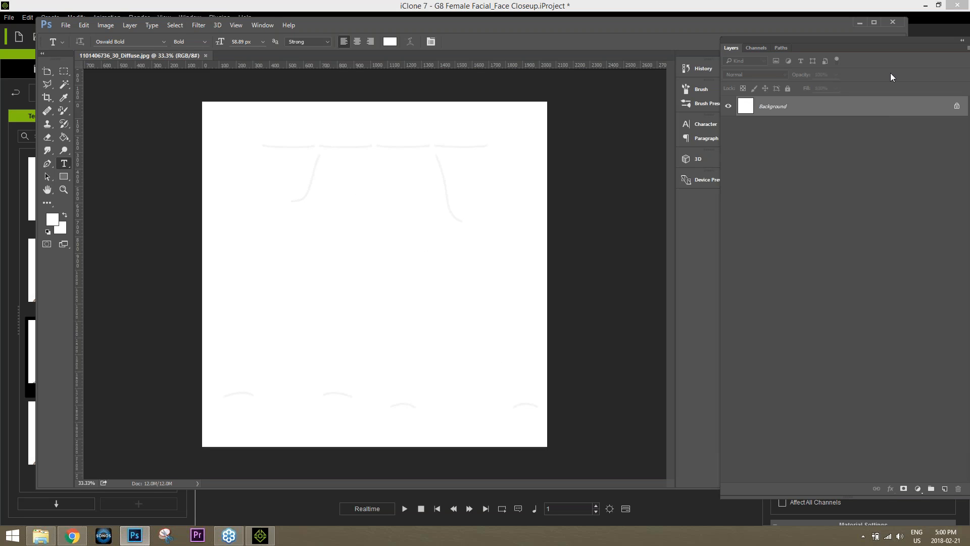
pyautogui.click(795, 10)
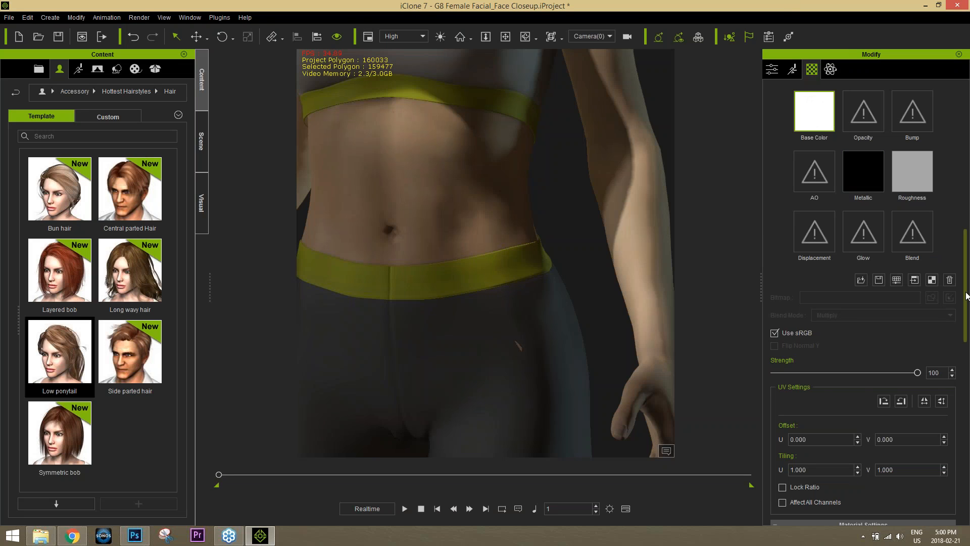
# Check the belt, front hair, tail and pants materials, then show the Genesis8Female Torso texture settings
pyautogui.scroll(3, 880, 217)
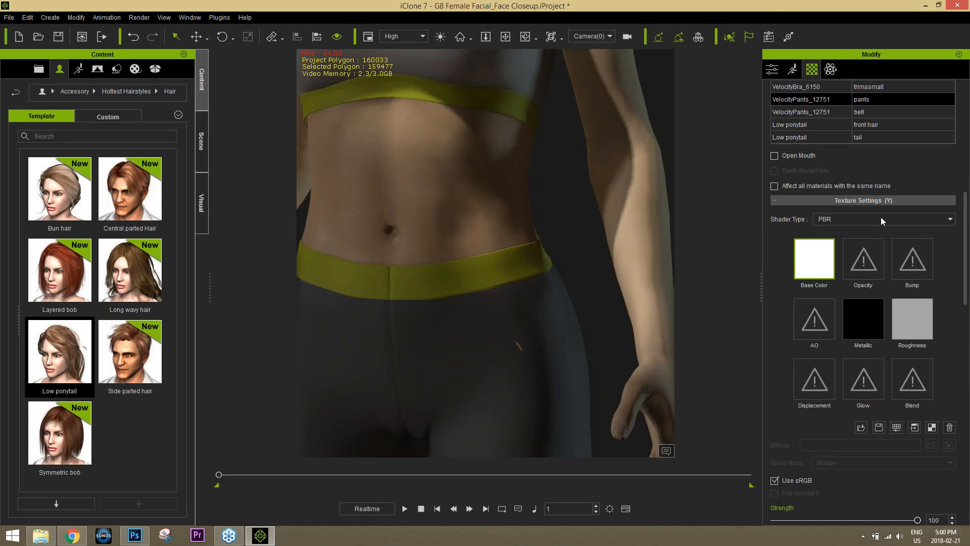
pyautogui.click(806, 112)
pyautogui.click(811, 125)
pyautogui.click(816, 137)
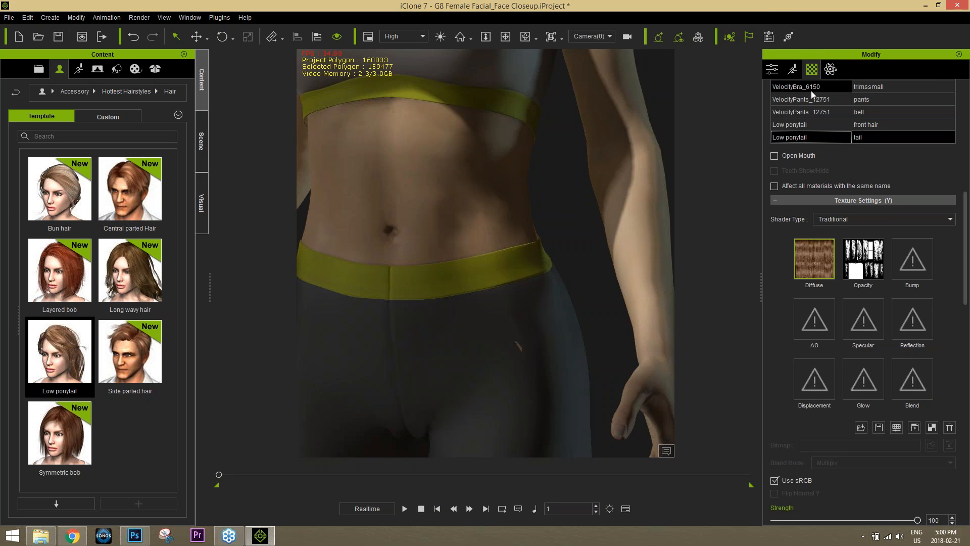
pyautogui.click(810, 88)
pyautogui.click(811, 99)
pyautogui.click(815, 112)
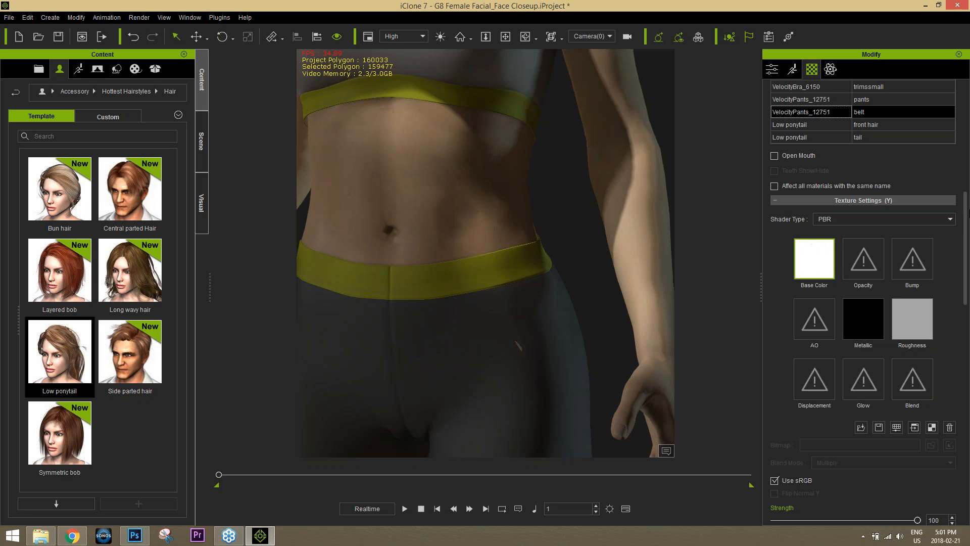
pyautogui.scroll(3, 964, 146)
pyautogui.scroll(5, 964, 146)
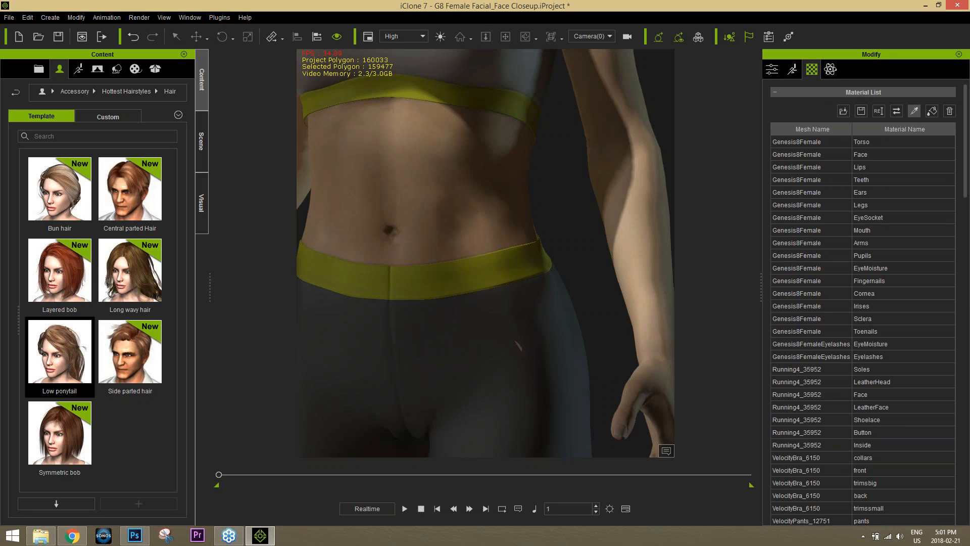
pyautogui.moveTo(964, 179); pyautogui.dragTo(968, 307)
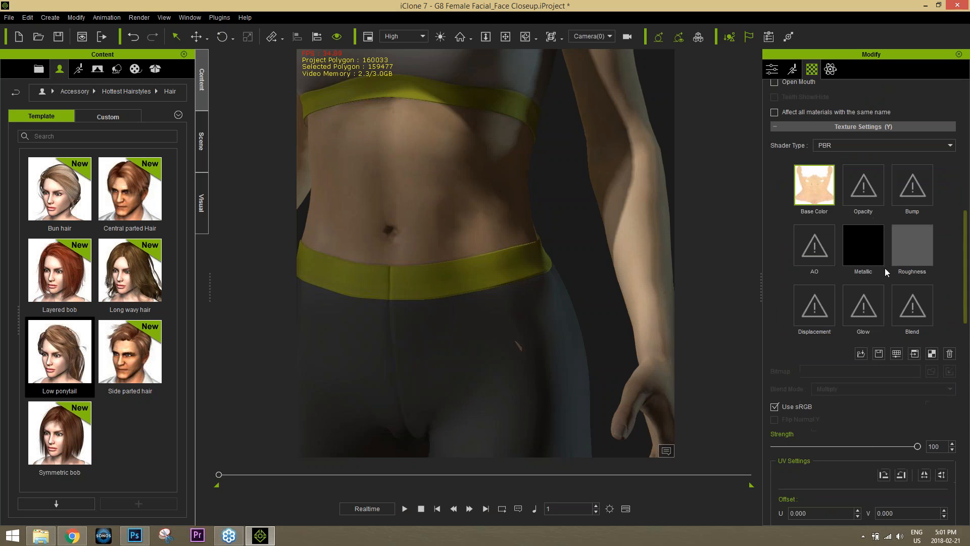
# Open the torso skin texture in Photoshop, then close both diffuse documents and exit Photoshop
pyautogui.click(915, 353)
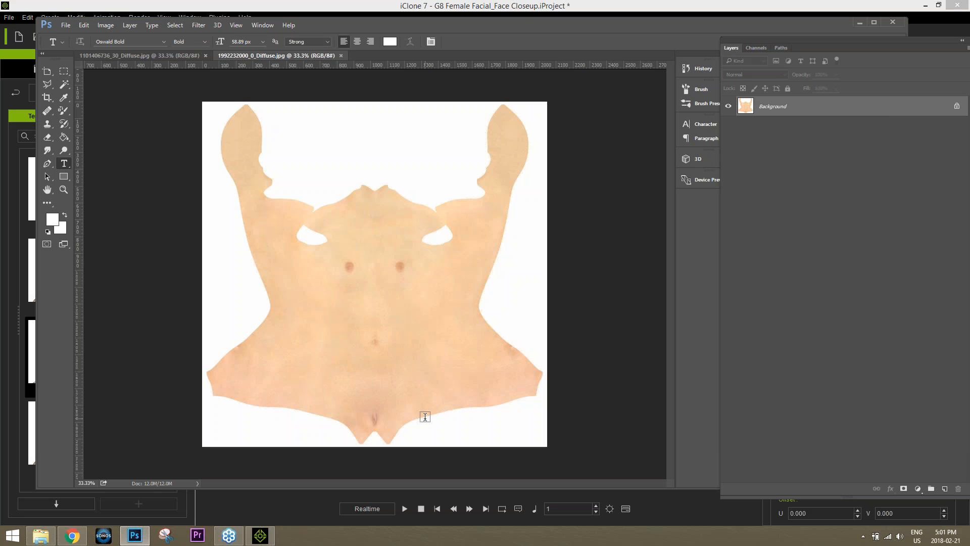
pyautogui.click(341, 56)
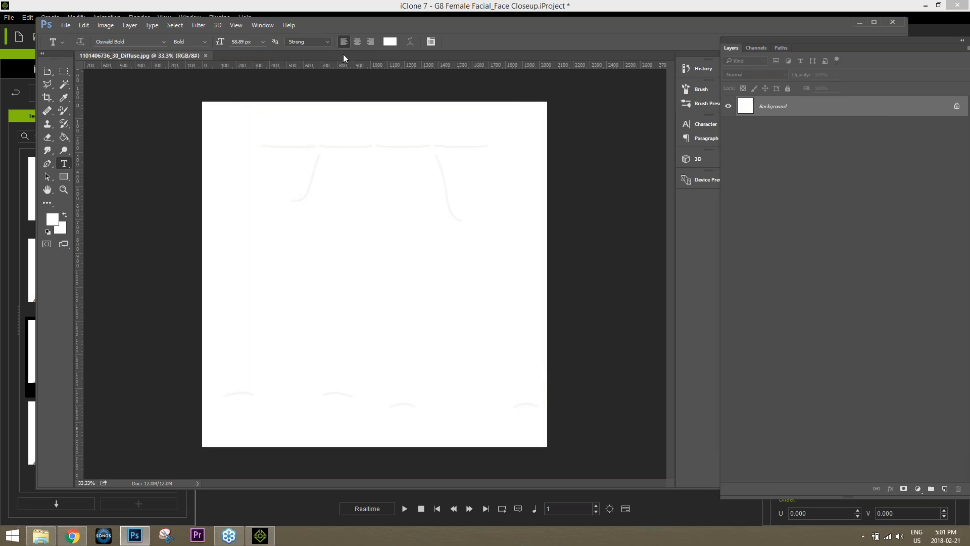
pyautogui.click(205, 55)
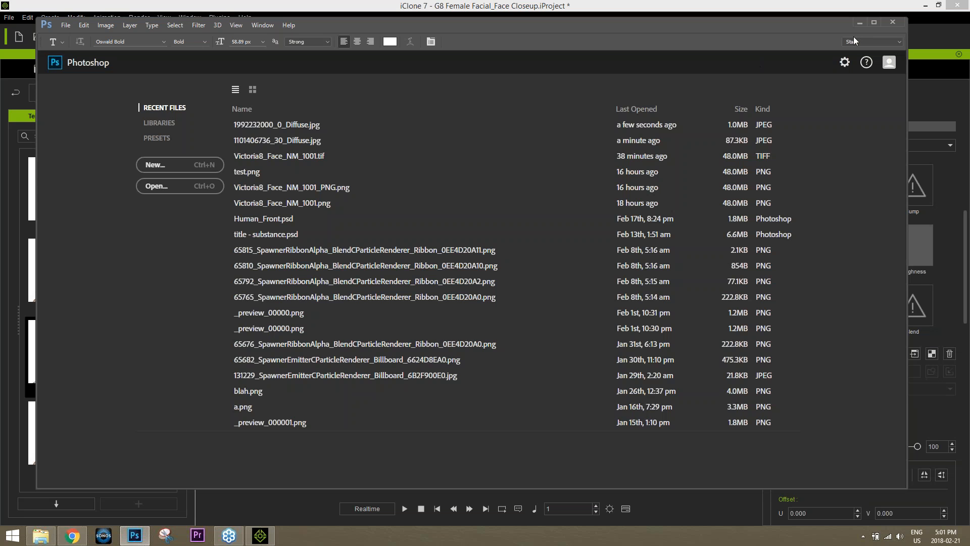
pyautogui.click(893, 23)
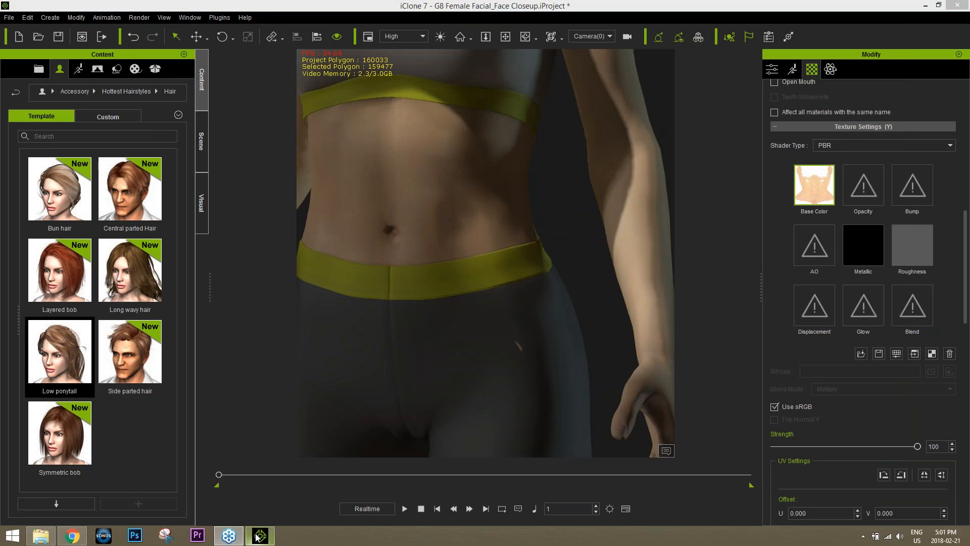
pyautogui.moveTo(230, 540)
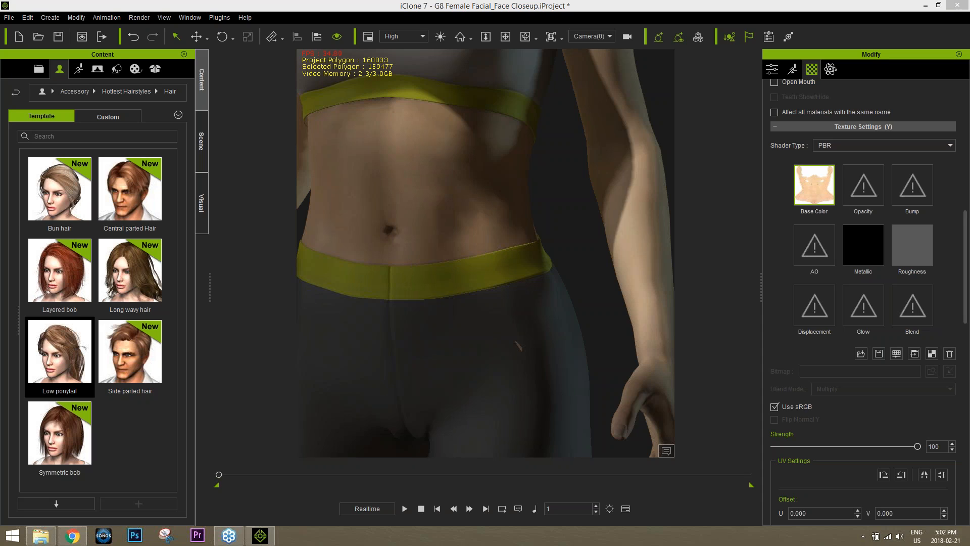
# Review the hair accessories store and Daz Genesis Extension tutorials pages, then show the desktop
pyautogui.click(72, 535)
pyautogui.click(430, 7)
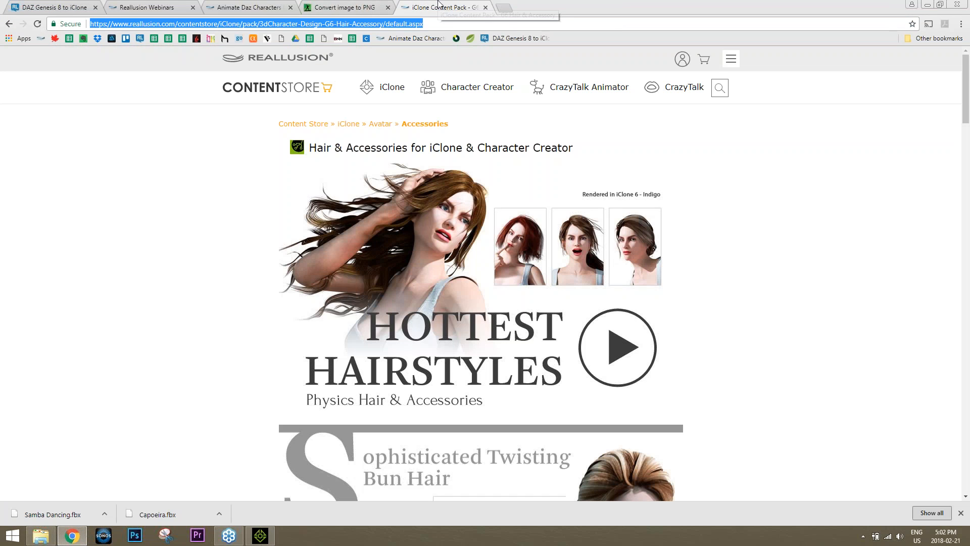
pyautogui.click(249, 7)
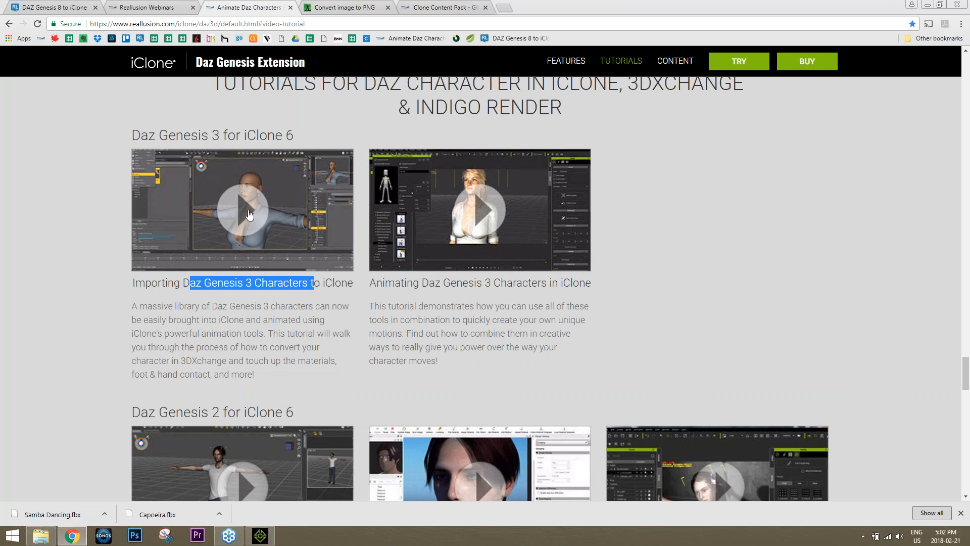
pyautogui.click(236, 282)
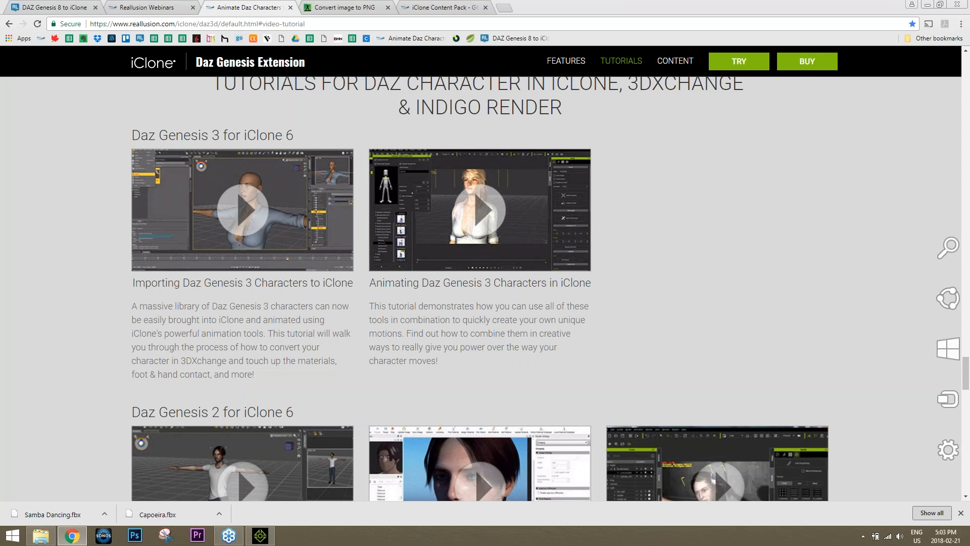
pyautogui.click(969, 545)
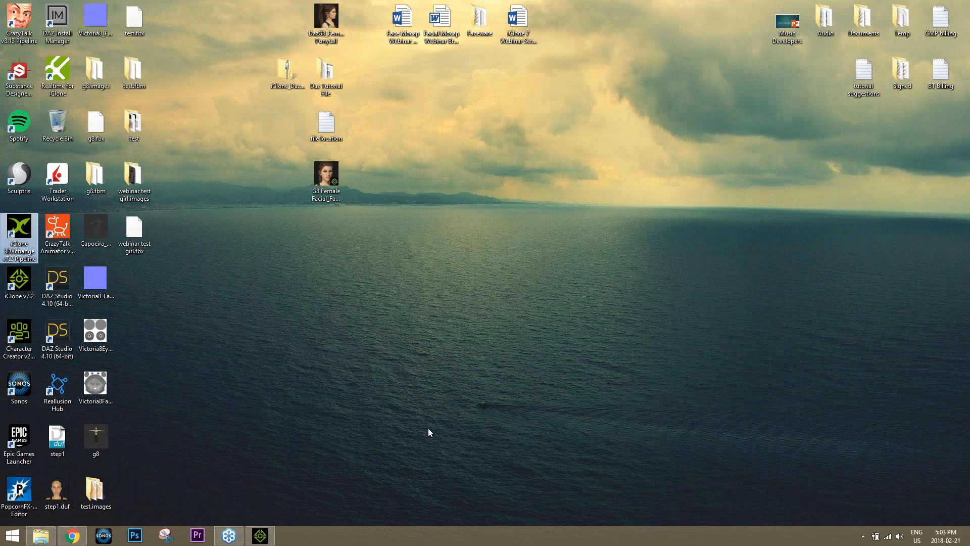
# Point out the DAZ Studio Public Build and DAZ Studio 4.10 (64-bit) shortcuts, then restore Chrome
pyautogui.click(56, 299)
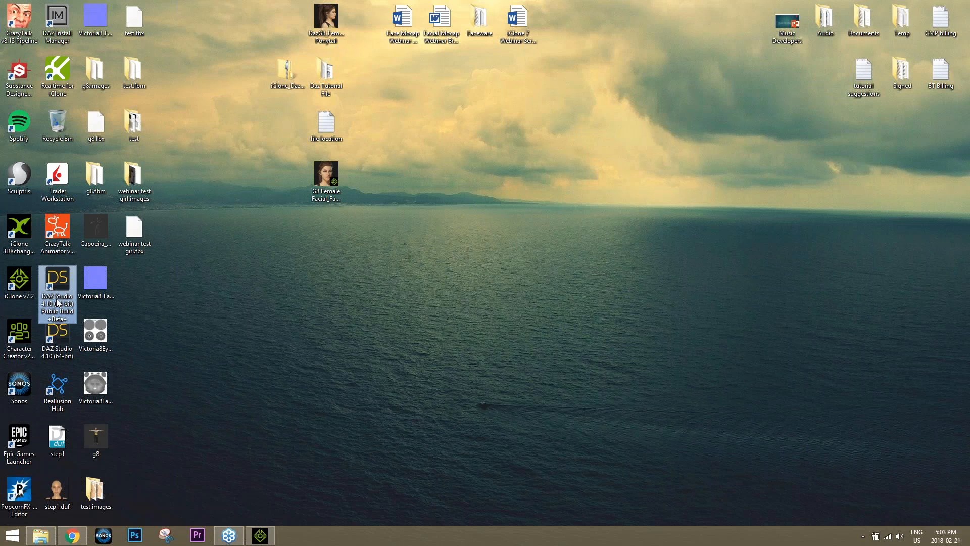
pyautogui.click(63, 332)
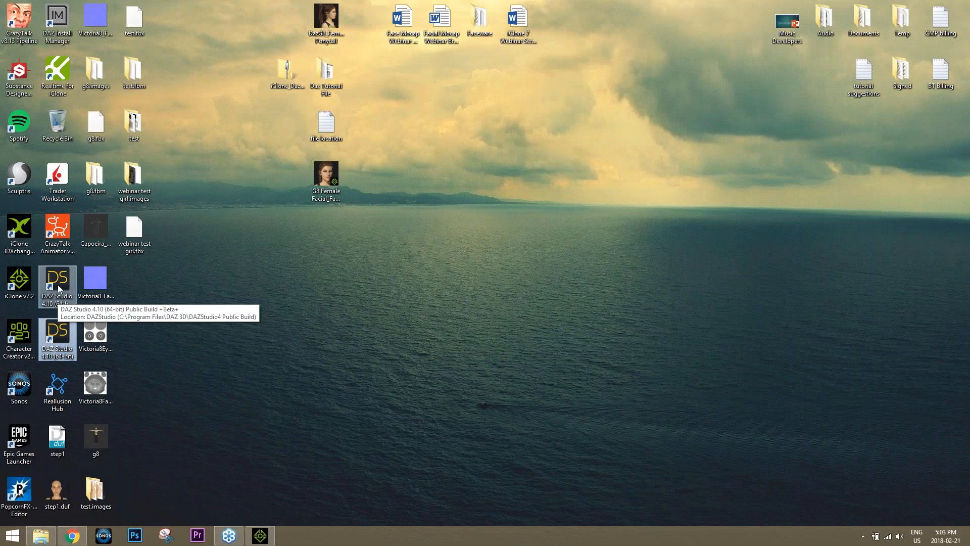
pyautogui.keyDown('ctrl'); pyautogui.click(58, 284); pyautogui.keyUp('ctrl')
pyautogui.click(64, 329)
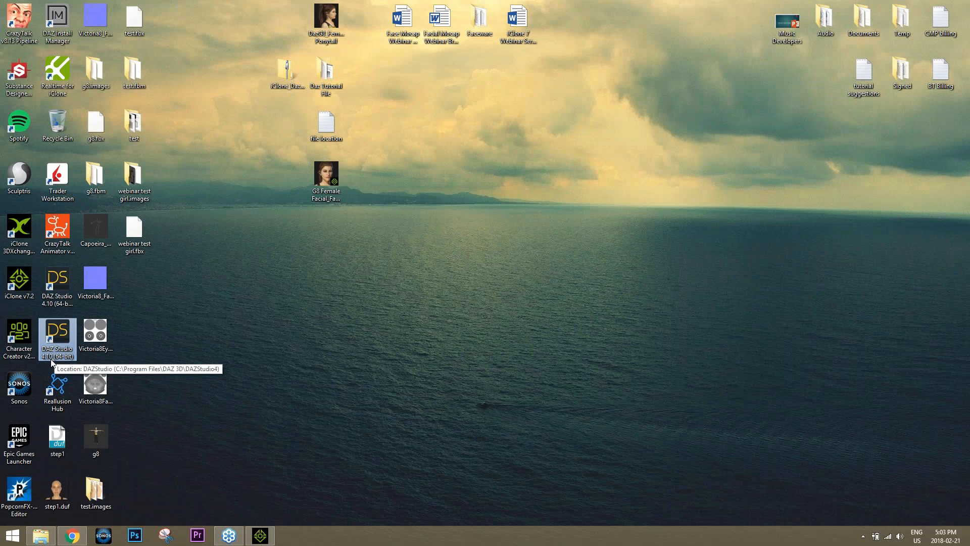
pyautogui.click(72, 535)
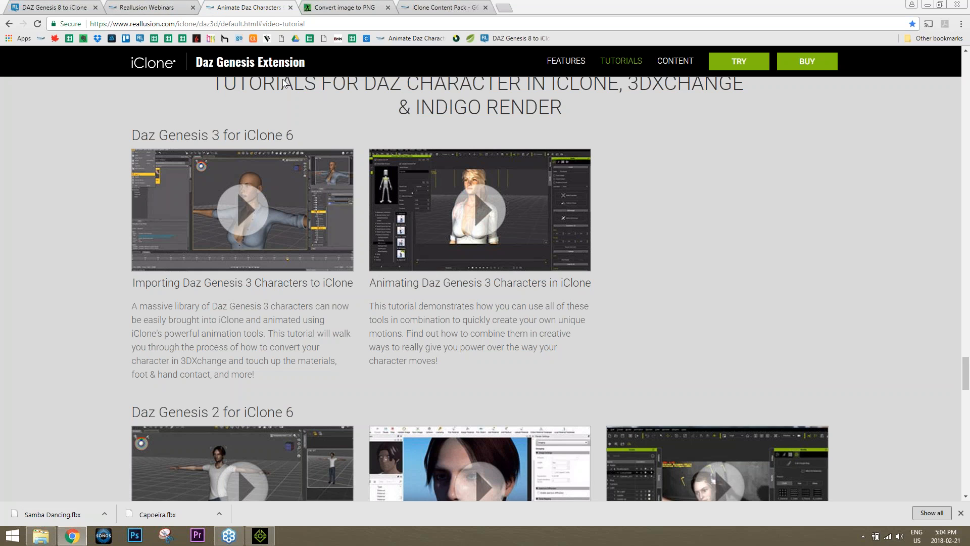
# Load the Reallusion homepage from the Webinars tab by typing 'real' in the address bar
pyautogui.click(150, 6)
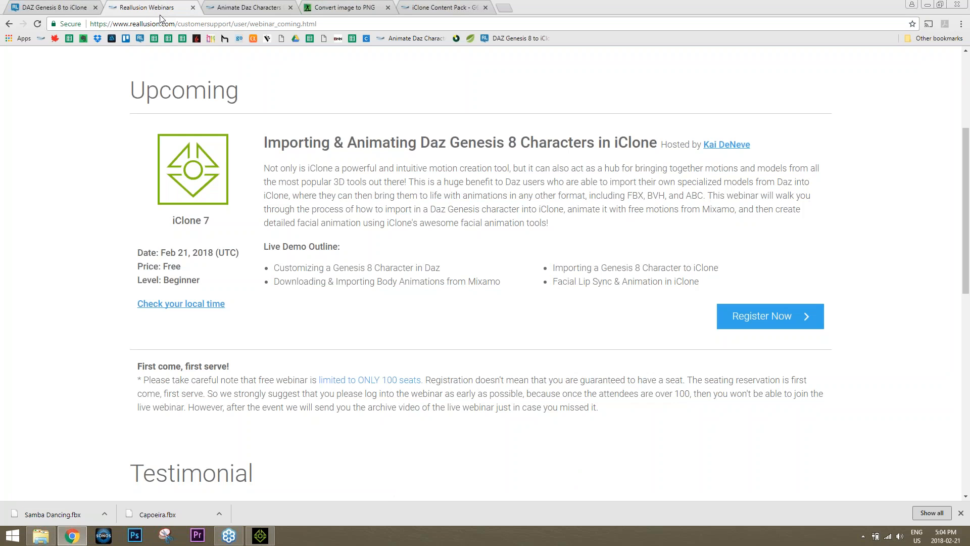
pyautogui.click(167, 23)
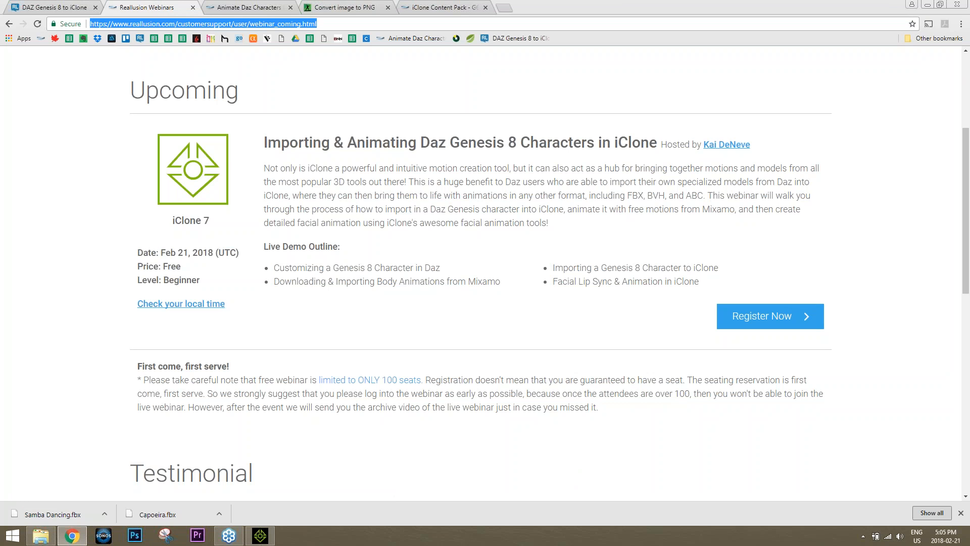
pyautogui.write('reallusion.com')
pyautogui.press('Return')
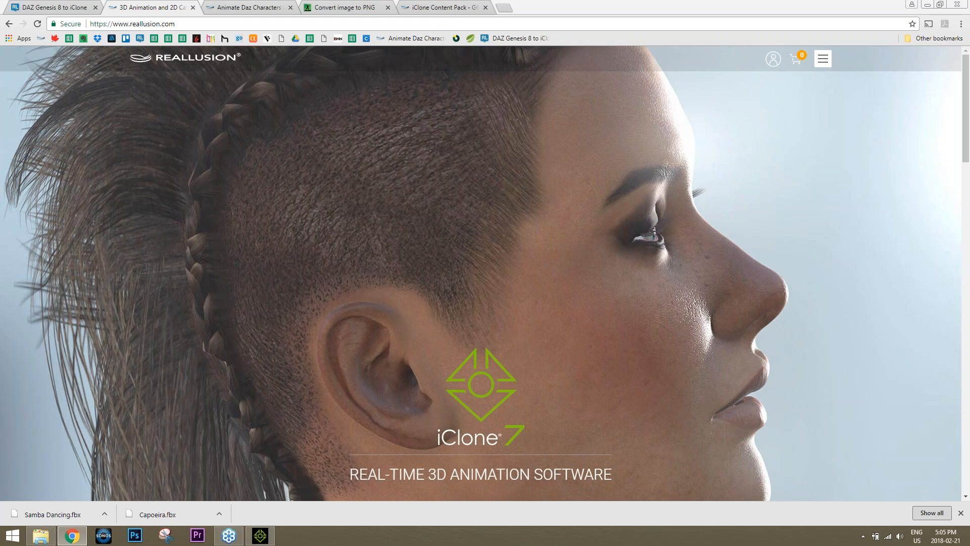
# Open the Reallusion Member Login page from the account menu
pyautogui.click(823, 59)
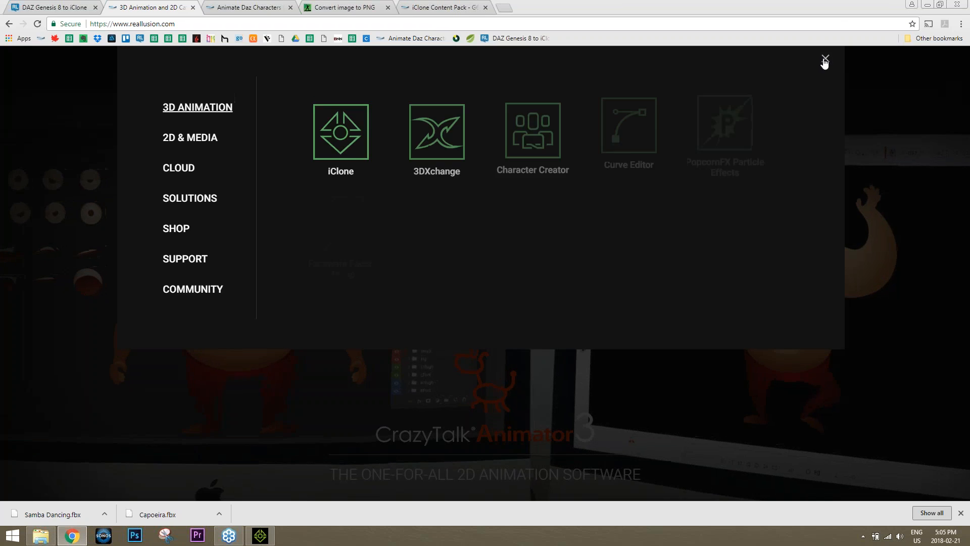
pyautogui.click(825, 61)
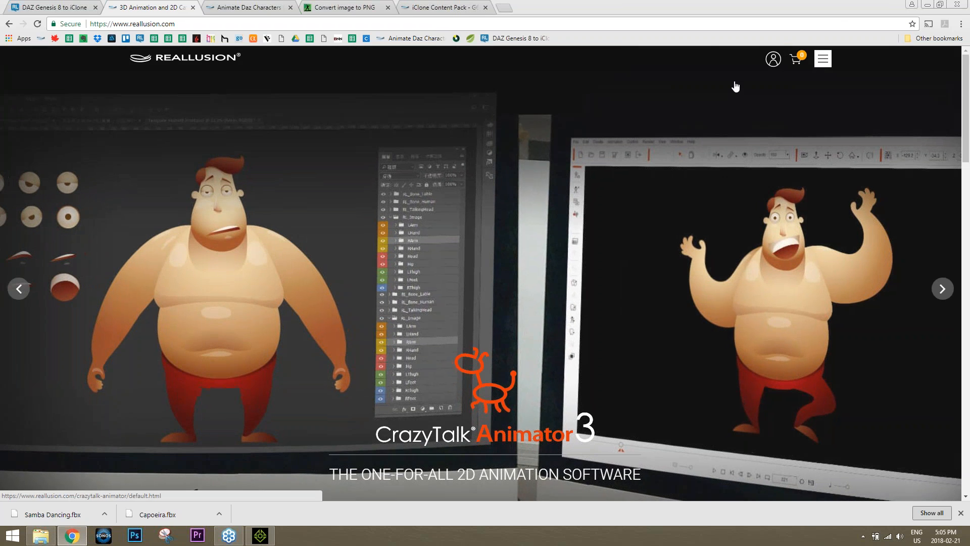
pyautogui.moveTo(773, 60)
pyautogui.click(767, 82)
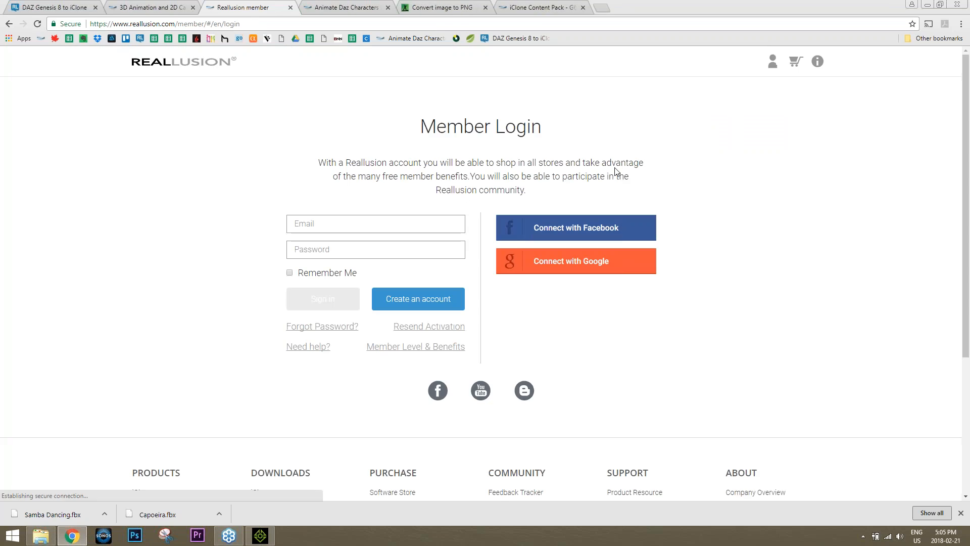
# Sign in to the Reallusion member account with the account e-mail and password
pyautogui.click(380, 229)
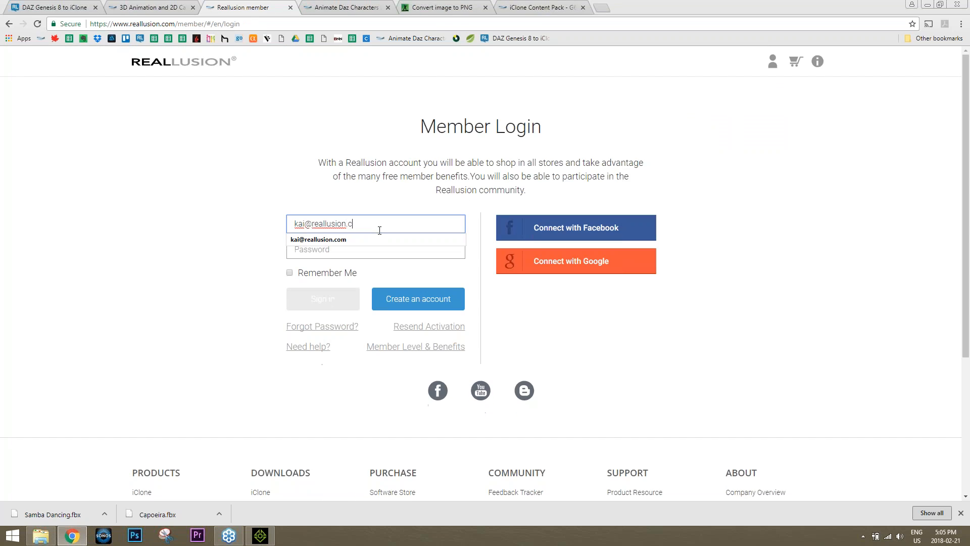
pyautogui.press('Tab')
pyautogui.write('•••••••••')
pyautogui.press('Return')
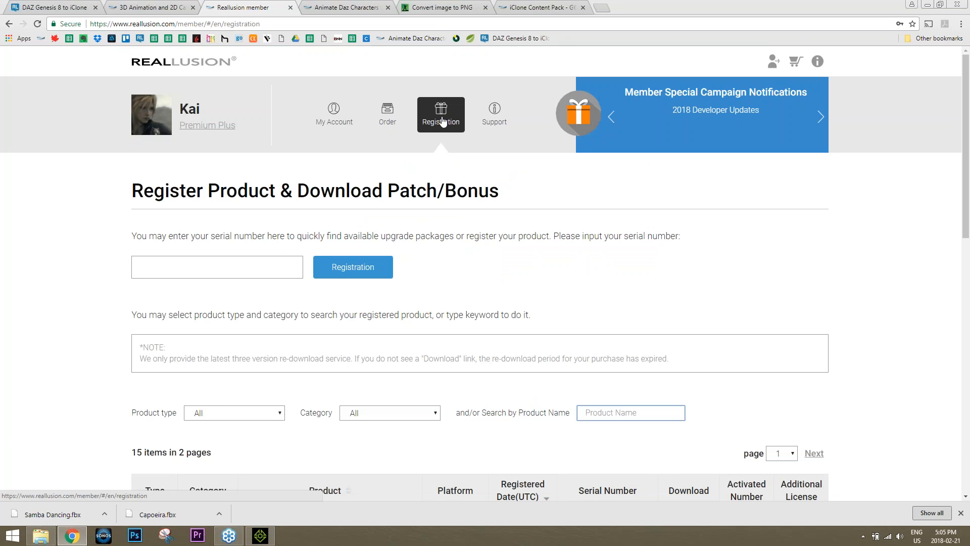
# Show the downloadable files for iClone 3DXChange 7 Pipeline in the registration table
pyautogui.scroll(-2, 556, 290)
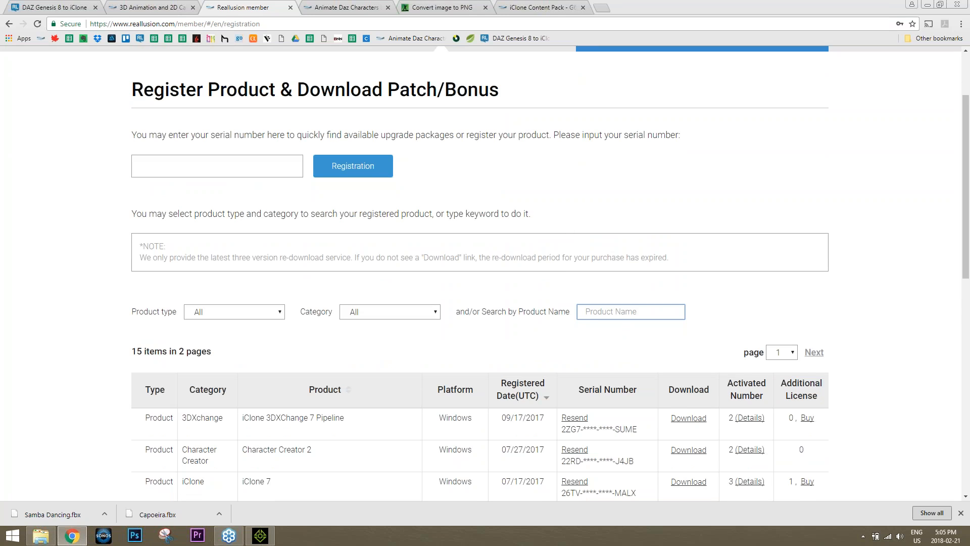
pyautogui.click(211, 416)
pyautogui.click(687, 419)
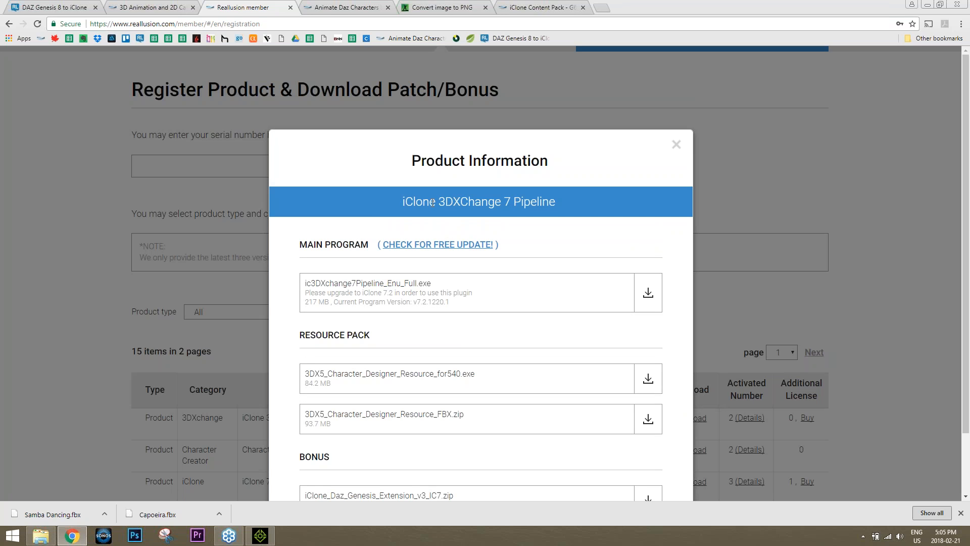
pyautogui.scroll(-2, 670, 229)
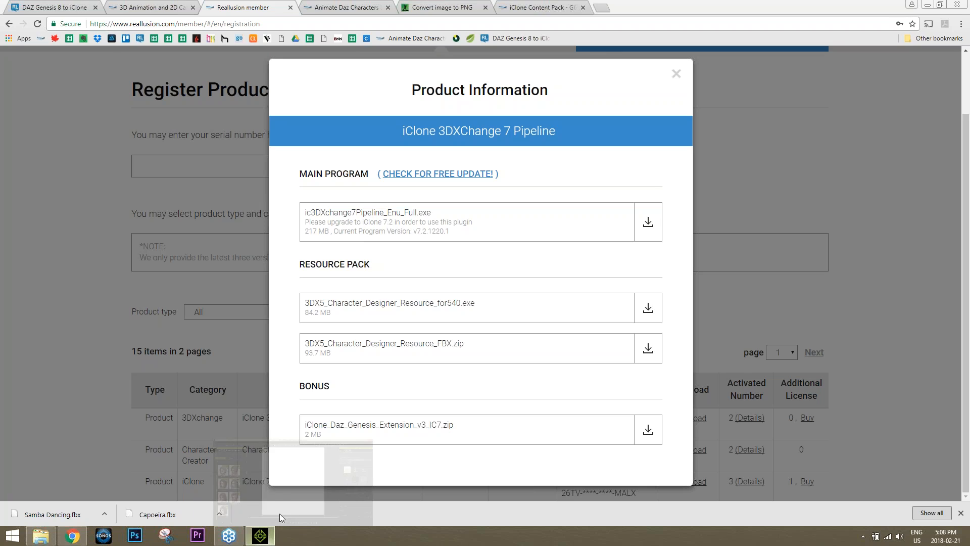
# Return from the browser to the iClone 7 window
pyautogui.click(260, 534)
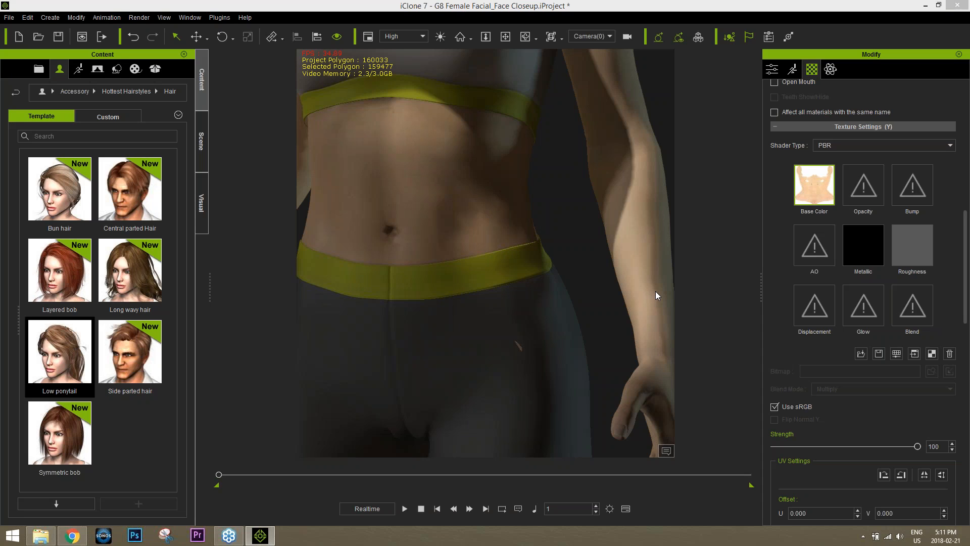
# Drag Sassy Samba from Custom > Motion > Samba Dancing onto the character
pyautogui.click(79, 69)
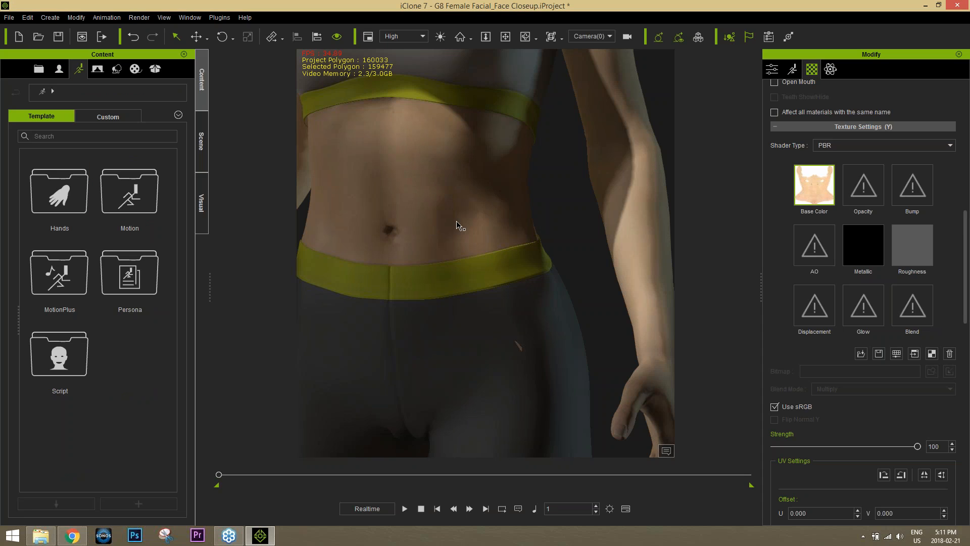
pyautogui.scroll(-3, 447, 195)
pyautogui.scroll(-3, 447, 194)
pyautogui.scroll(-2, 436, 156)
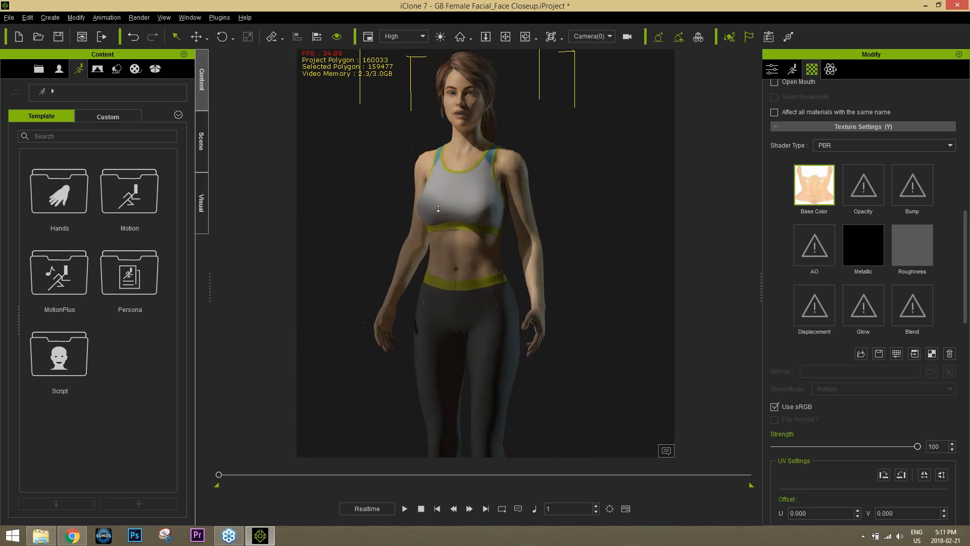
pyautogui.scroll(-1, 438, 209)
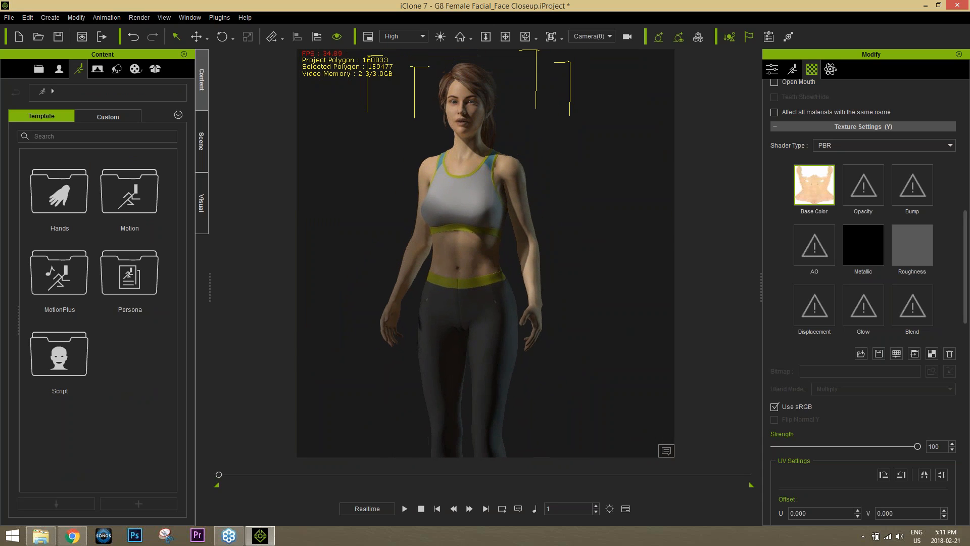
pyautogui.click(108, 114)
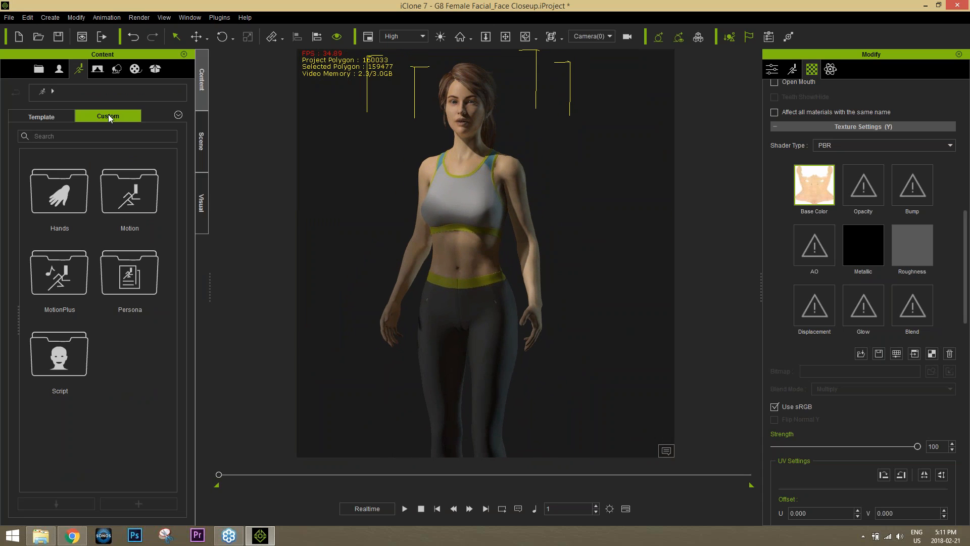
pyautogui.doubleClick(132, 205)
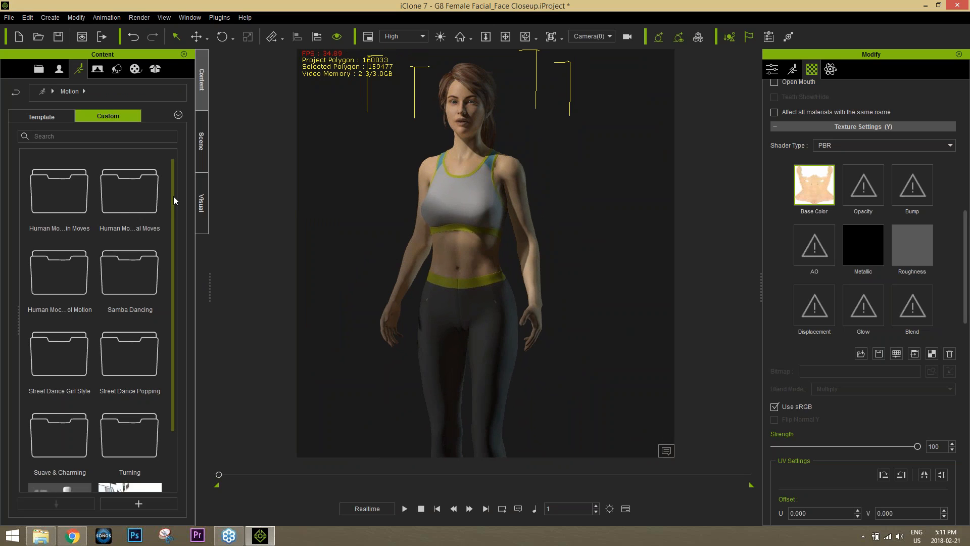
pyautogui.scroll(-2, 177, 238)
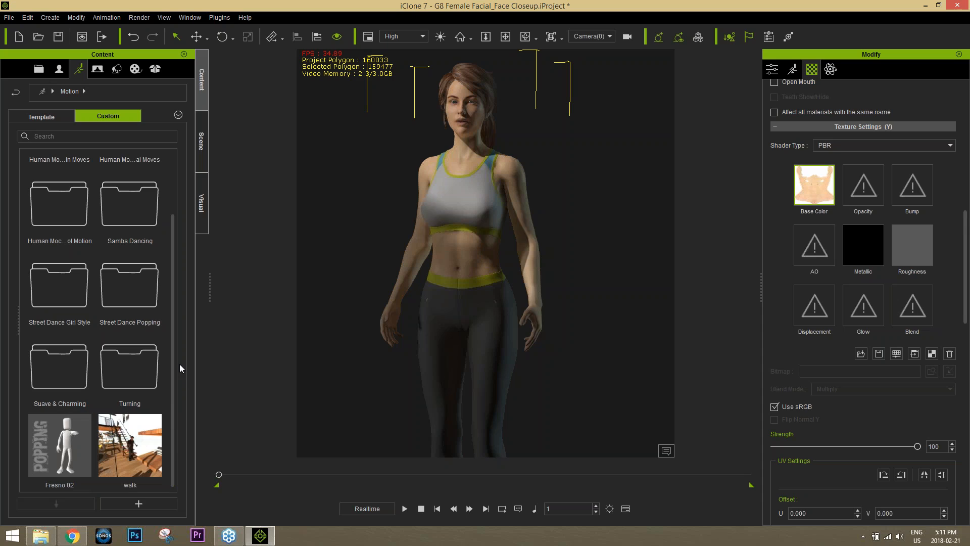
pyautogui.doubleClick(126, 207)
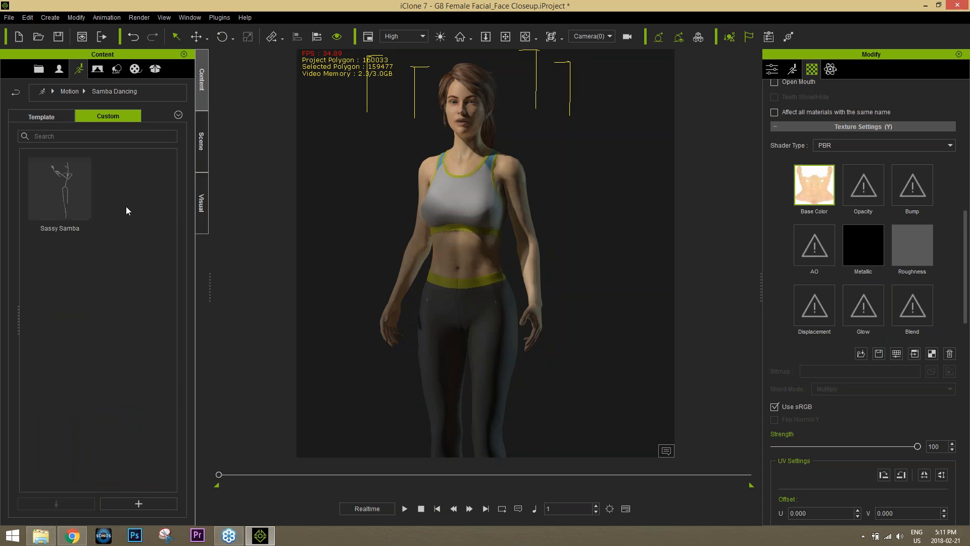
pyautogui.moveTo(52, 189); pyautogui.dragTo(480, 272)
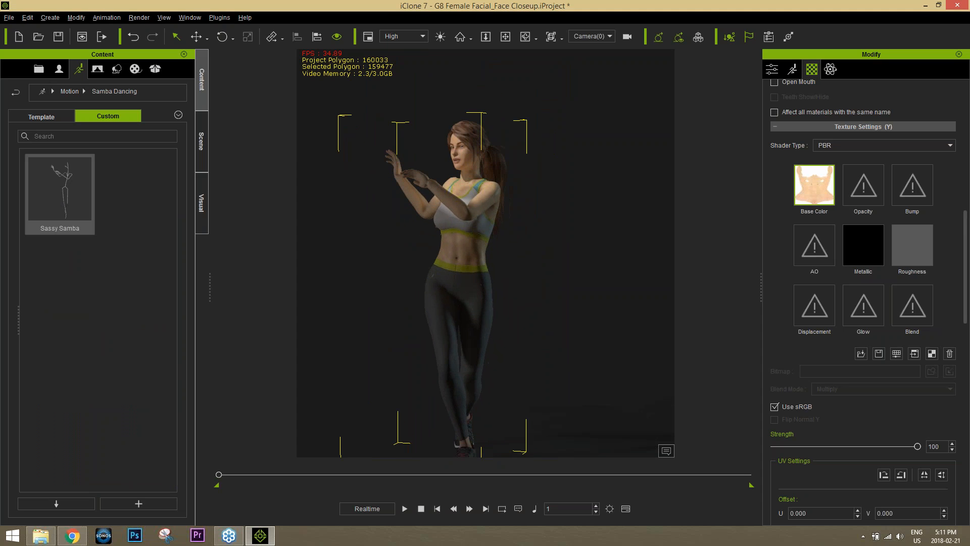
pyautogui.click(406, 508)
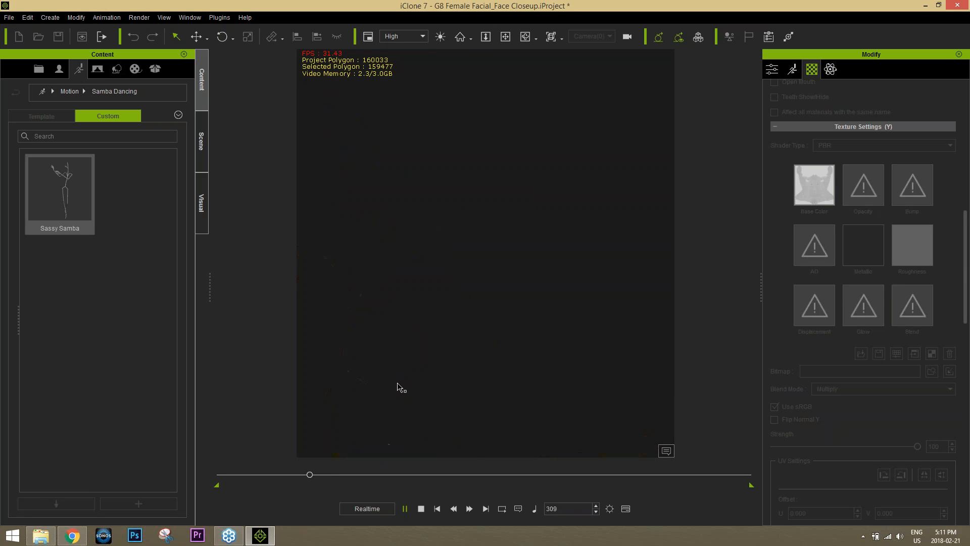
pyautogui.click(425, 508)
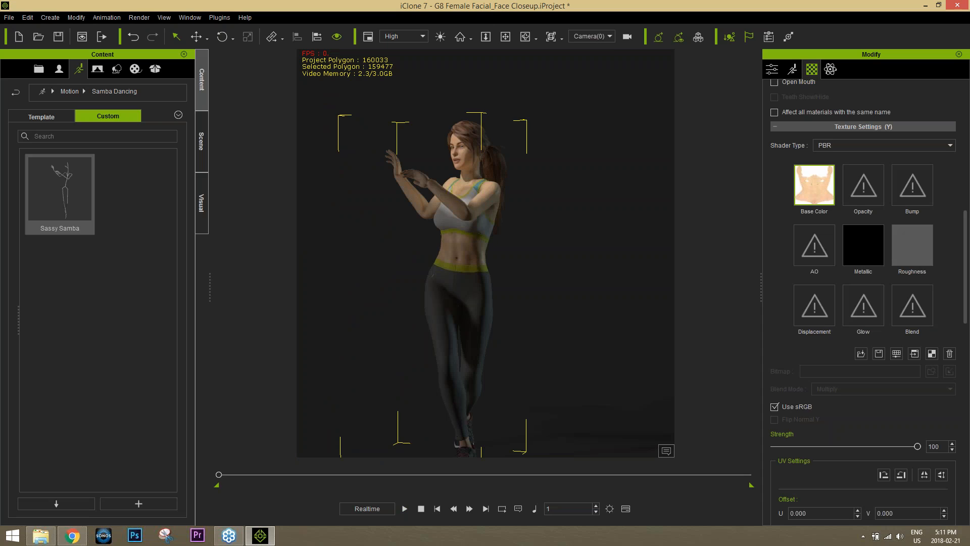
pyautogui.click(404, 509)
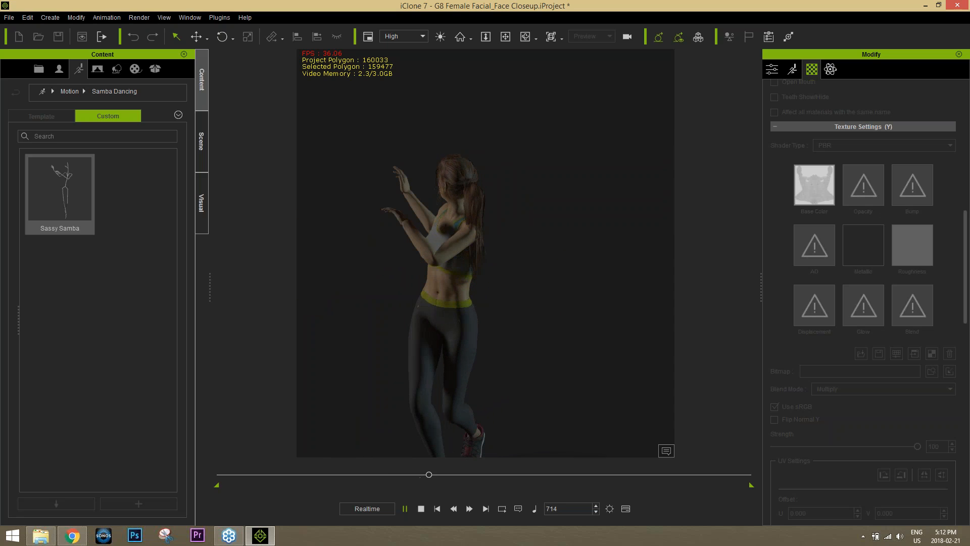
pyautogui.click(421, 508)
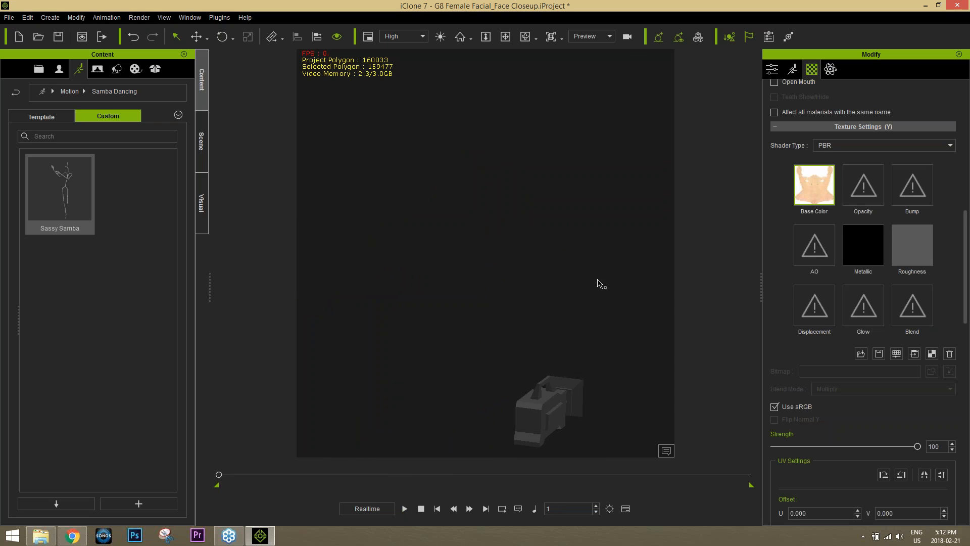
pyautogui.keyDown('alt'); pyautogui.moveTo(552, 191); pyautogui.dragTo(298, 450, button='middle'); pyautogui.keyUp('alt')
pyautogui.keyDown('alt'); pyautogui.moveTo(511, 217); pyautogui.dragTo(523, 258, button='right'); pyautogui.keyUp('alt')
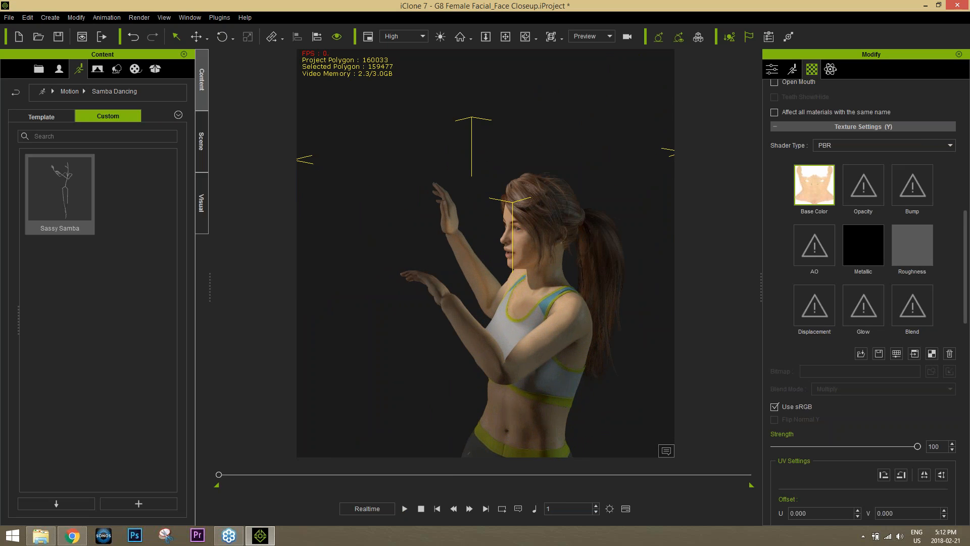
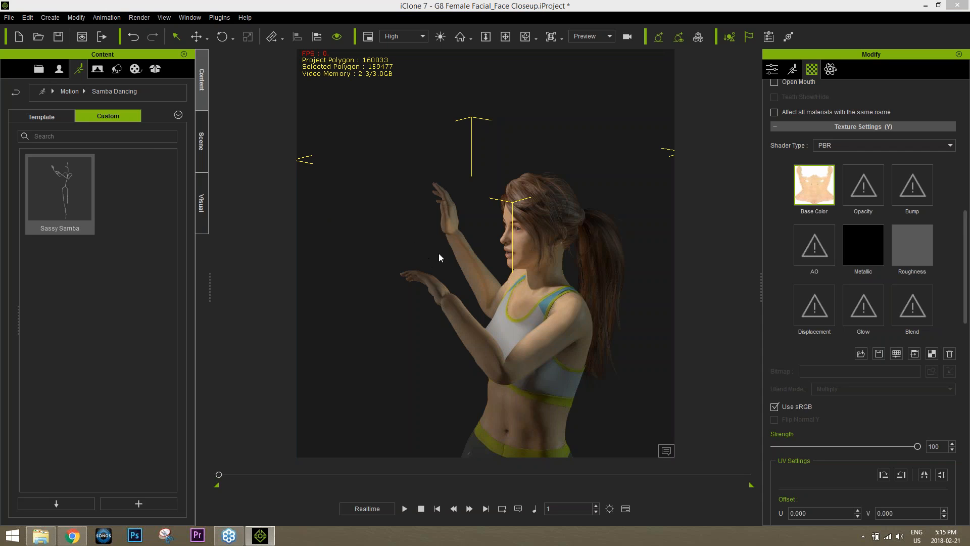
# Switch to the browser showing the iClone 3DXChange 7 Pipeline product downloads
pyautogui.click(79, 540)
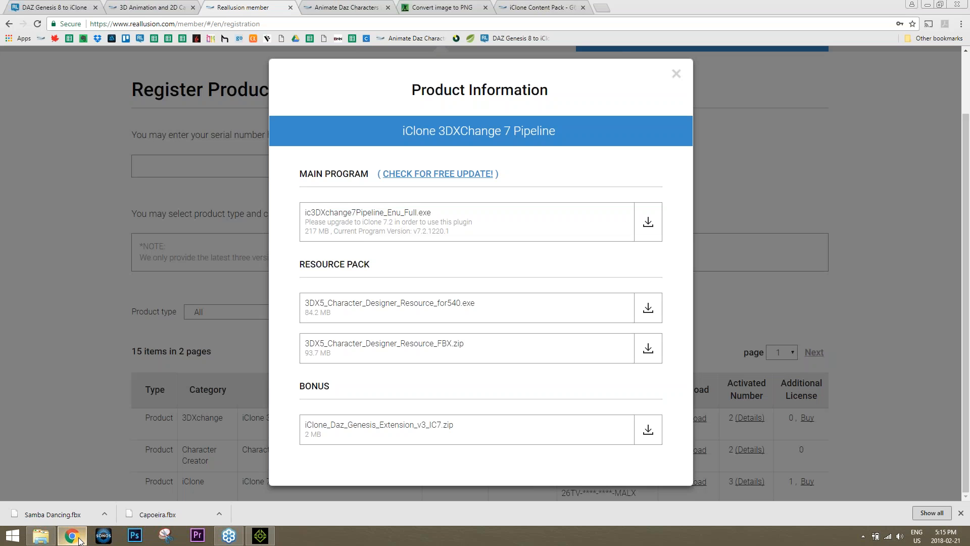
# Review the Daz Genesis Extension tutorials page, then return to the iClone 7 project
pyautogui.click(345, 7)
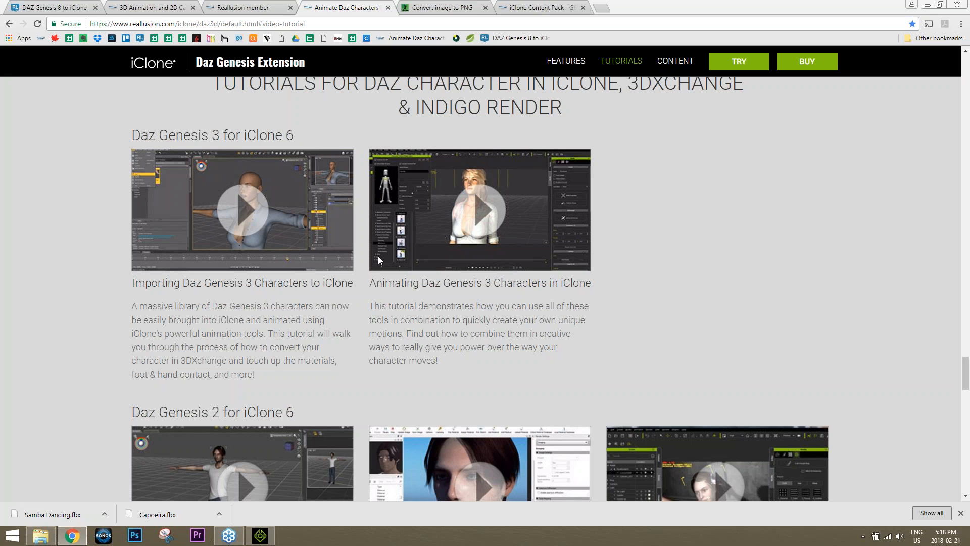
pyautogui.click(260, 535)
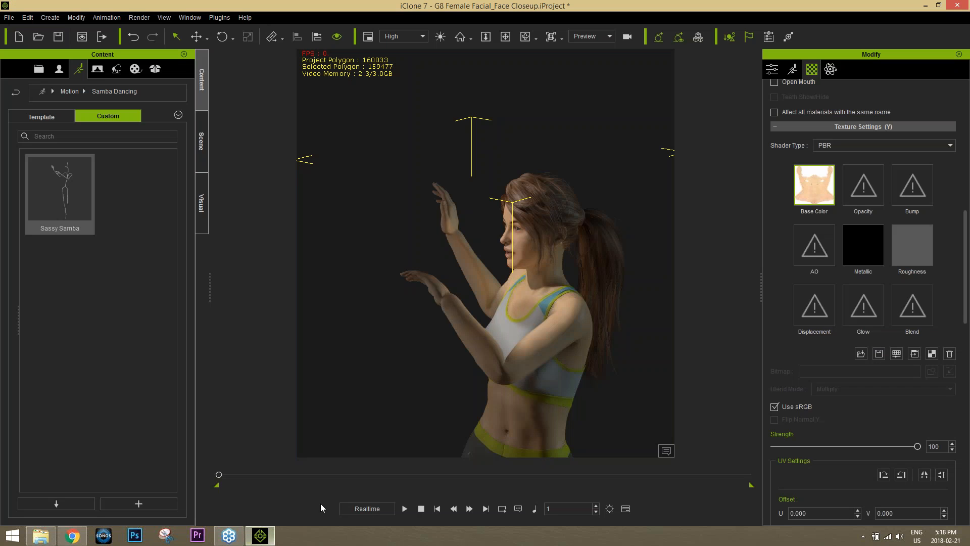
# Save the current avatar into the Custom Avatar library under the name 'Dancing'
pyautogui.click(59, 69)
pyautogui.click(93, 117)
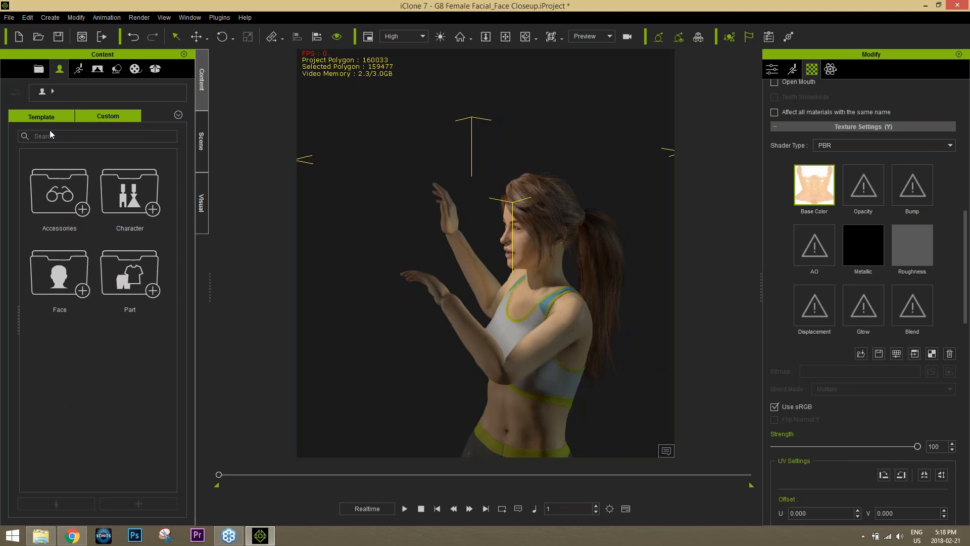
pyautogui.doubleClick(132, 205)
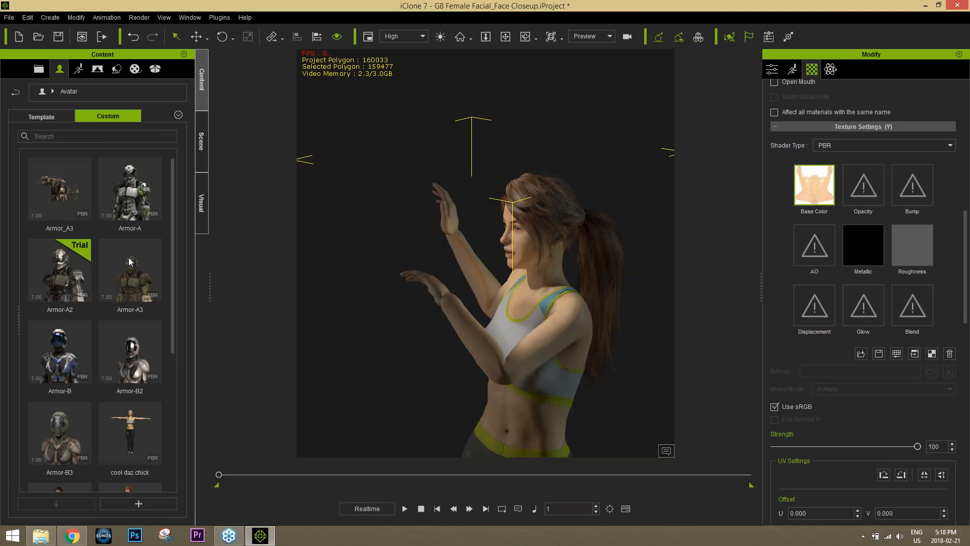
pyautogui.click(145, 507)
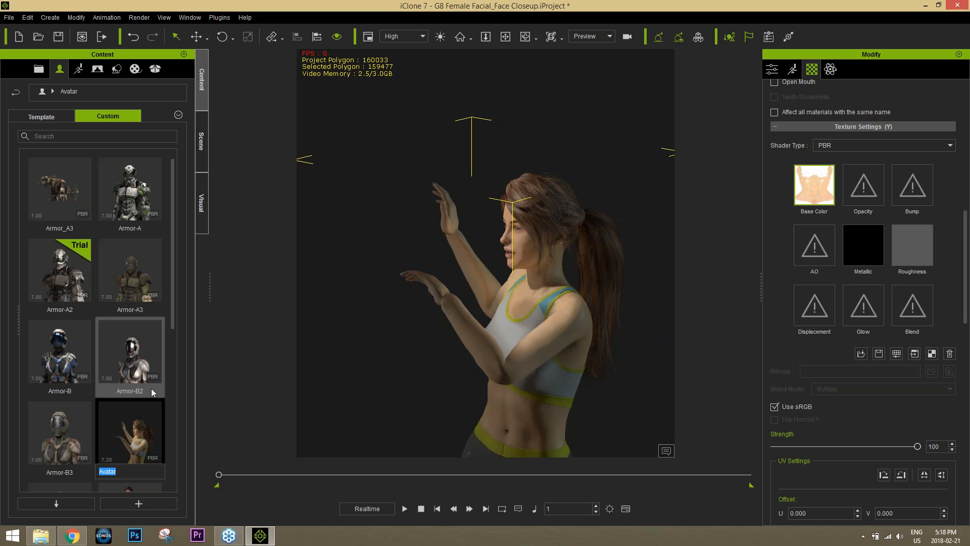
pyautogui.write('Dancing')
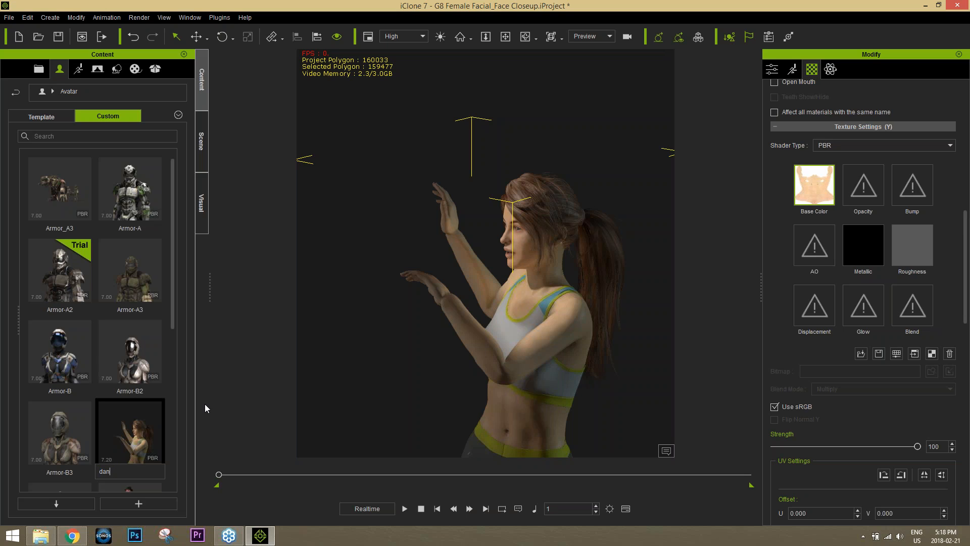
pyautogui.press('Return')
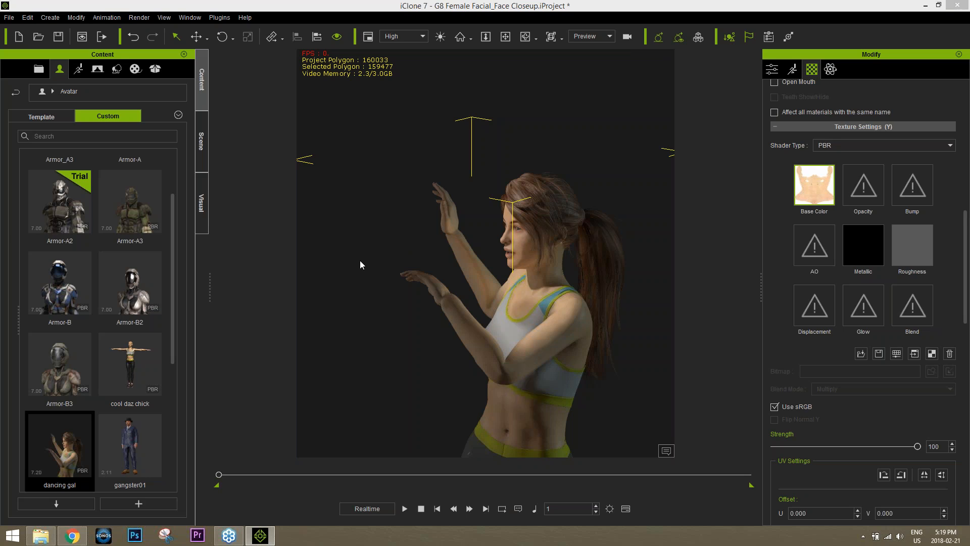
# Download the iClone_Daz_Genesis_Extension_v3_IC7.zip bonus from the Reallusion member product page
pyautogui.moveTo(77, 538)
pyautogui.click(72, 535)
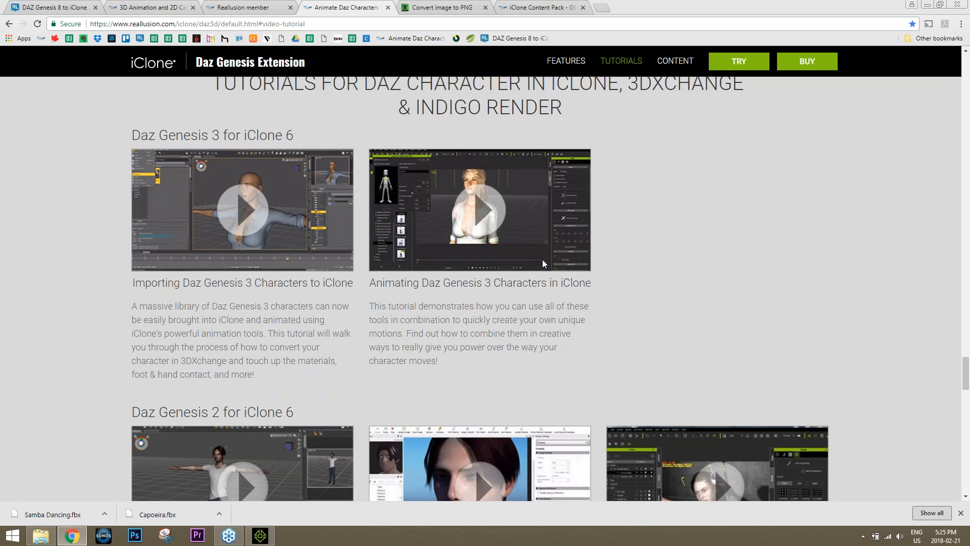
pyautogui.click(538, 7)
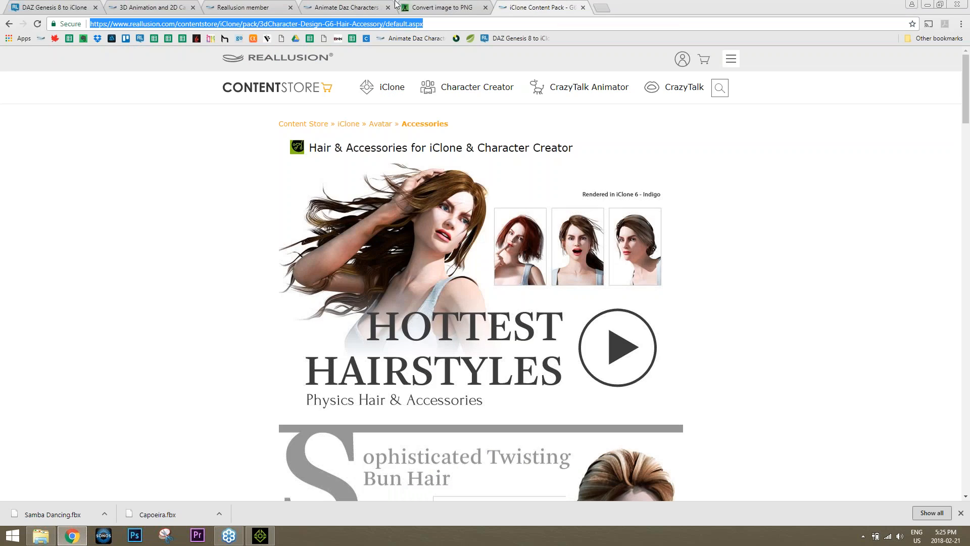
pyautogui.click(154, 5)
pyautogui.click(263, 7)
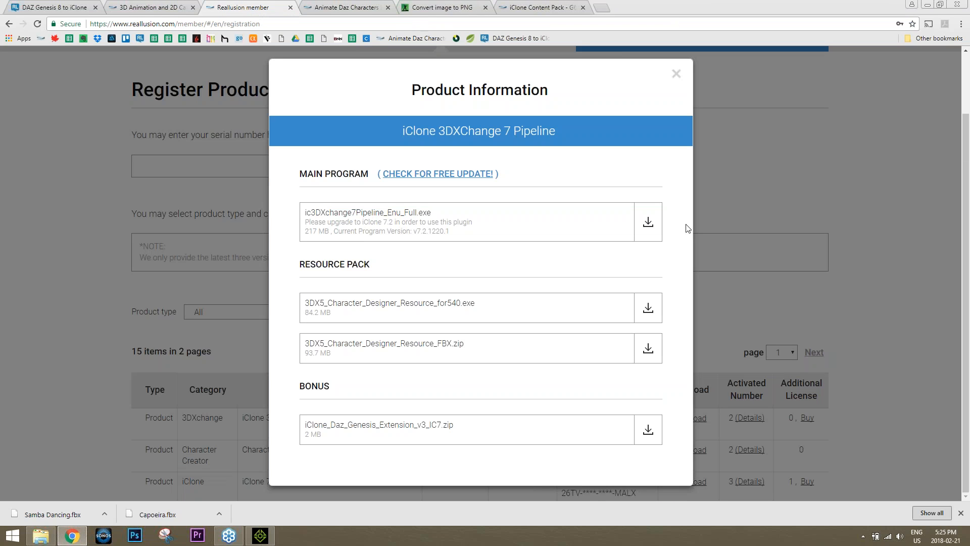
pyautogui.click(648, 428)
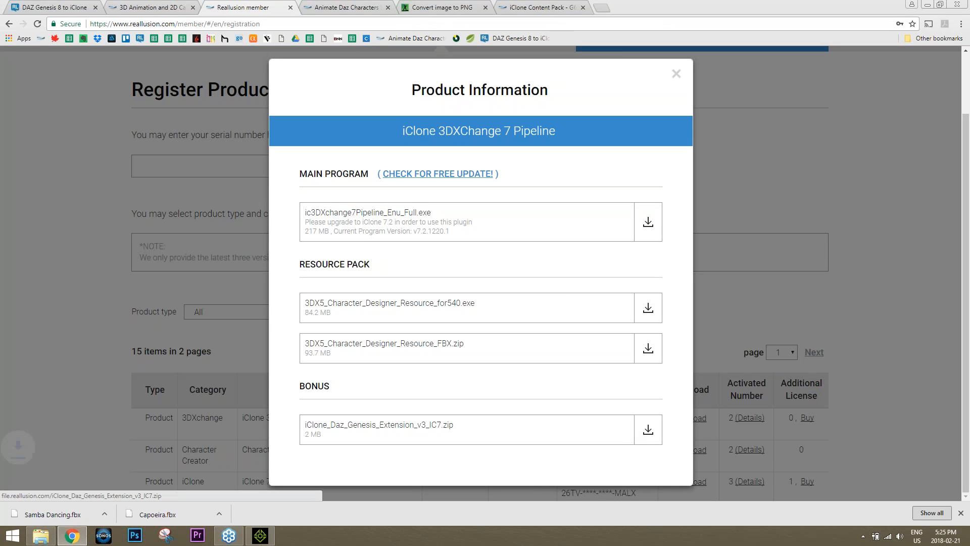
# Open the downloaded Daz Genesis extension zip from its download folder
pyautogui.click(105, 513)
pyautogui.click(137, 484)
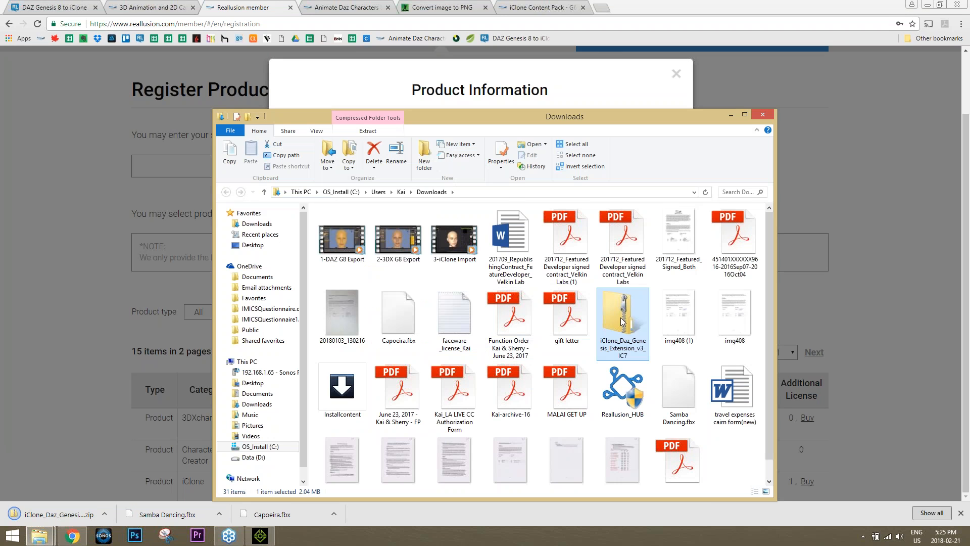
pyautogui.doubleClick(622, 321)
# Browse to DAZ Genesis Extension > Daz Genesis to iClone > Genesis8_Female, then close the window
pyautogui.doubleClick(361, 227)
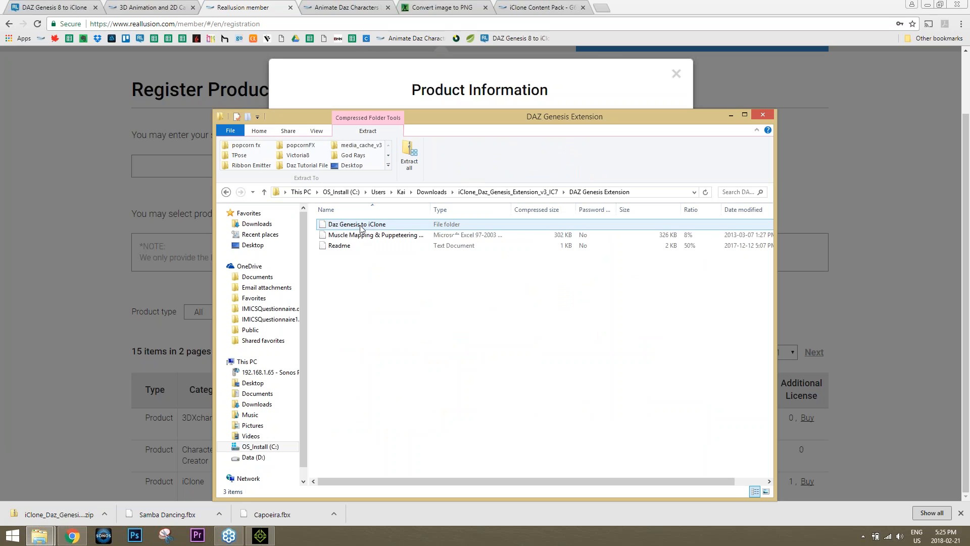
pyautogui.doubleClick(357, 224)
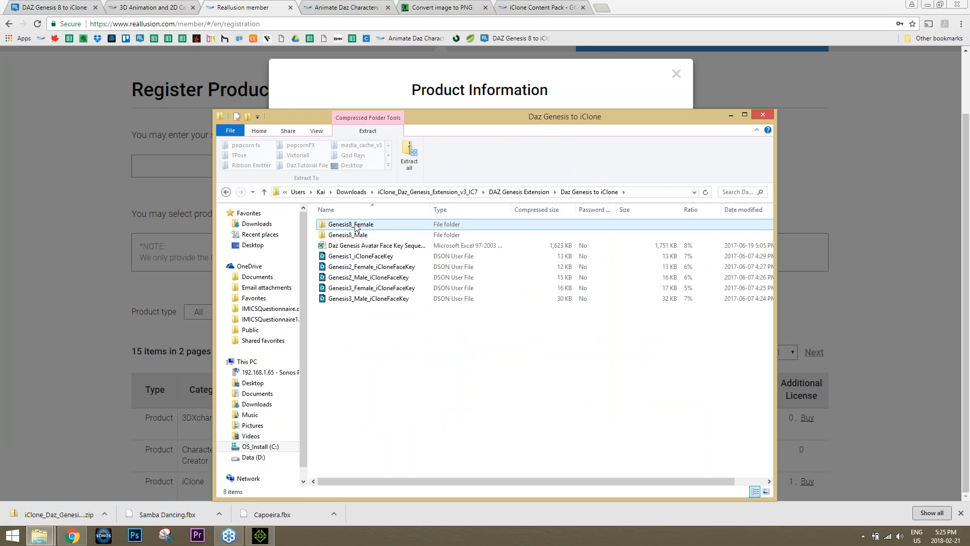
pyautogui.click(356, 232)
pyautogui.click(359, 228)
pyautogui.doubleClick(366, 226)
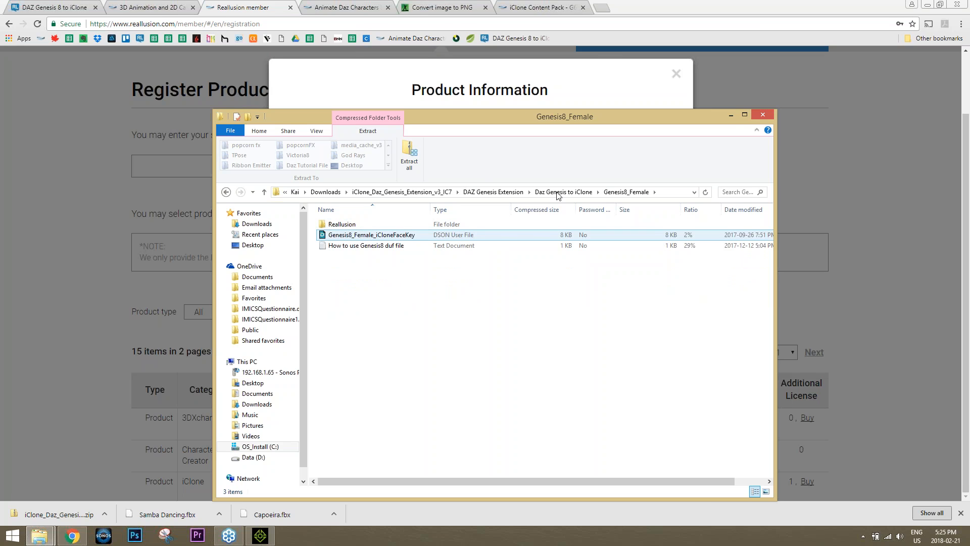
pyautogui.click(762, 116)
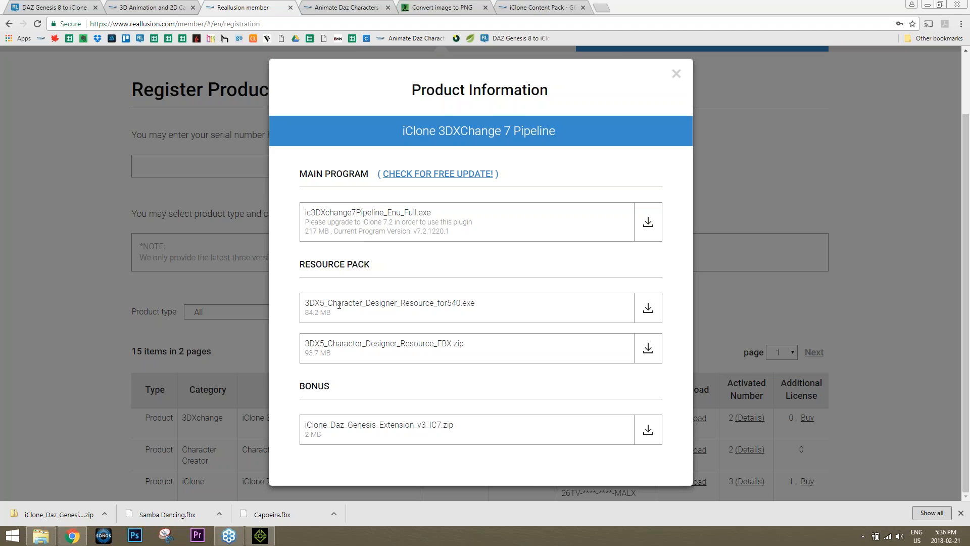
pyautogui.rightClick(315, 306)
pyautogui.click(346, 339)
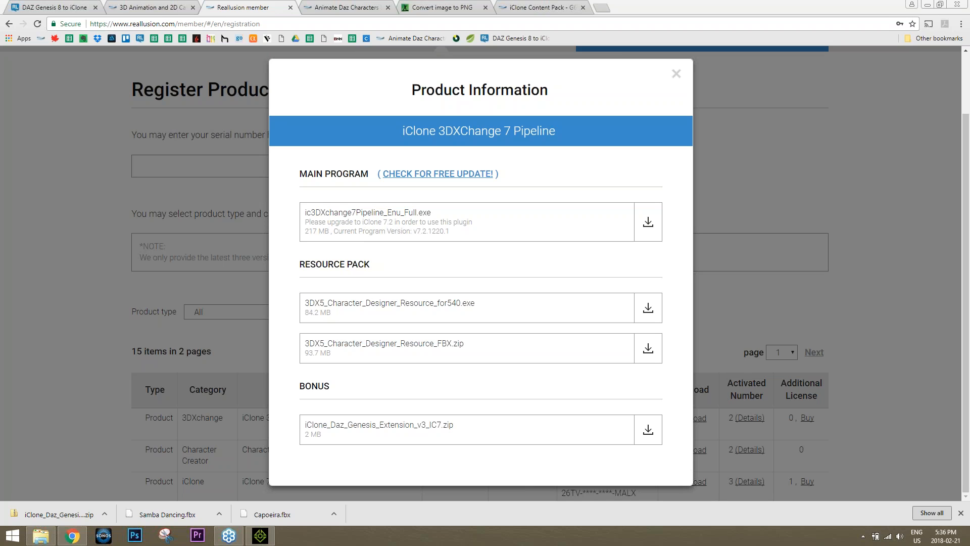